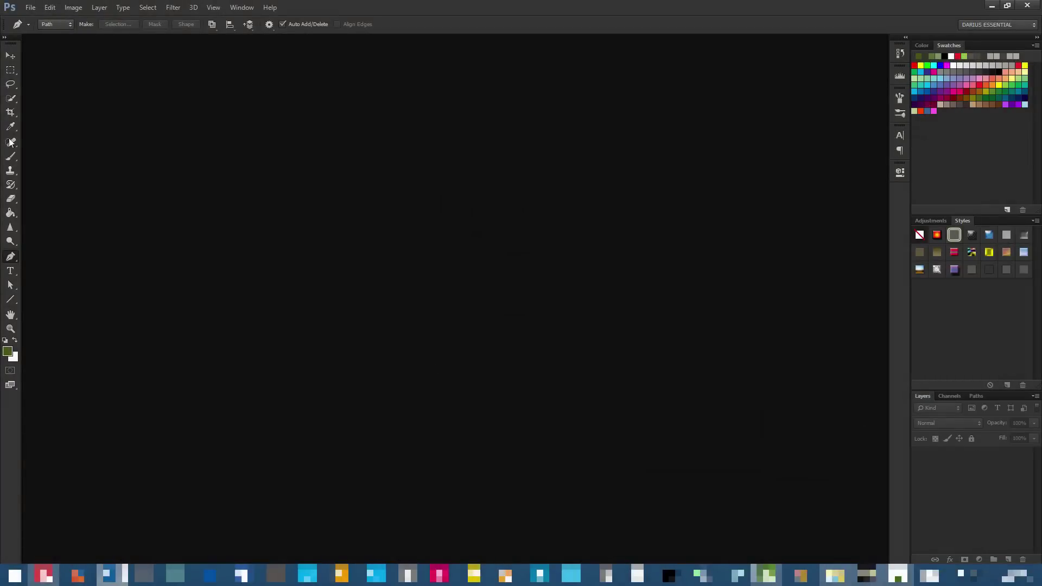
Move the JPEGView window showing Glass.jpg from the left edge to the middle of the screen
drag(0, 30, 466, 21)
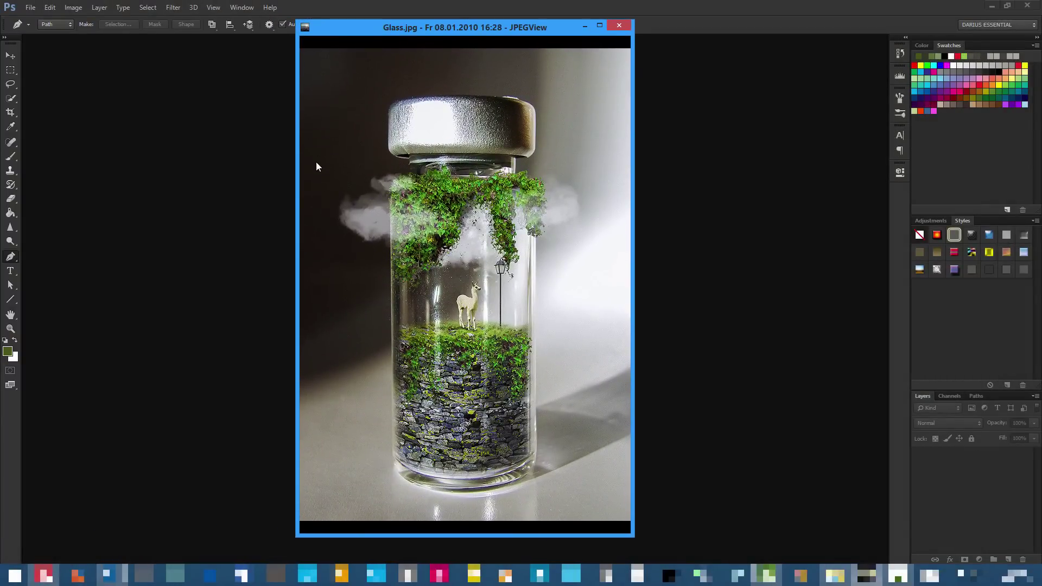
Widen the JPEGView window and zoom in on the Glass.jpg reference
drag(297, 185, 278, 185)
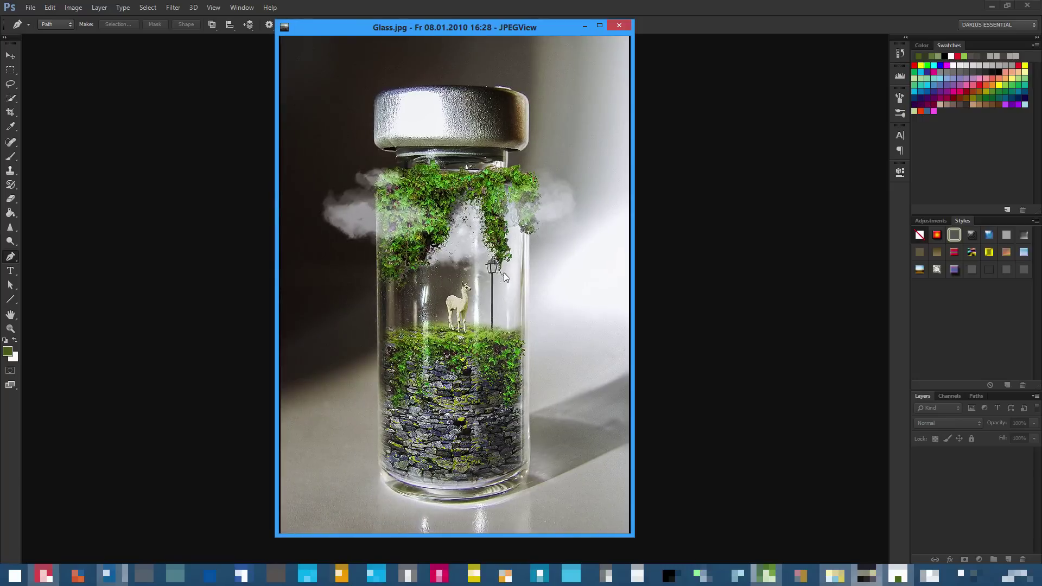
scroll(467, 308, up, 3)
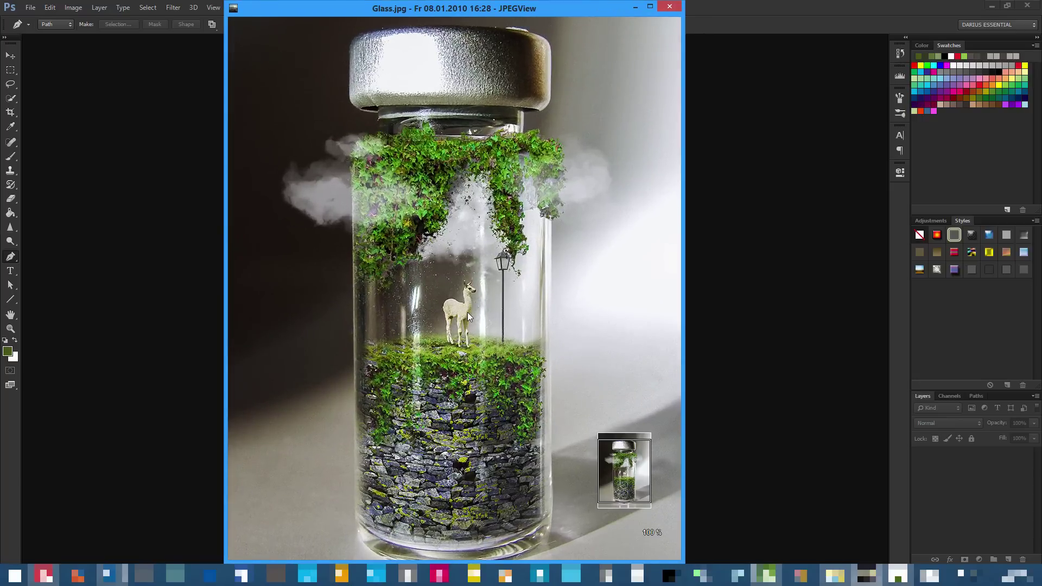
scroll(468, 312, up, 1)
scroll(468, 311, down, 4)
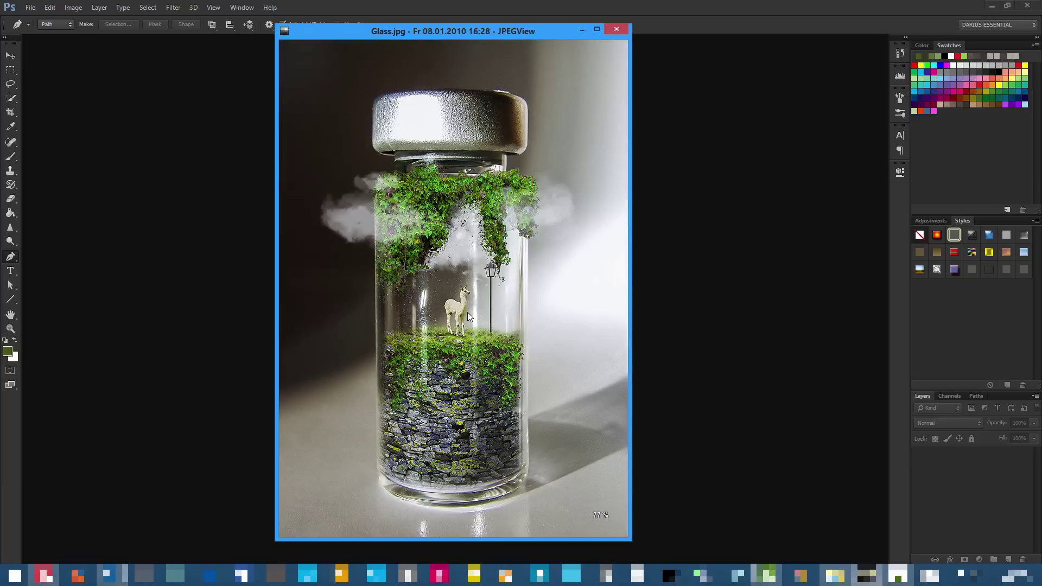
scroll(467, 311, up, 1)
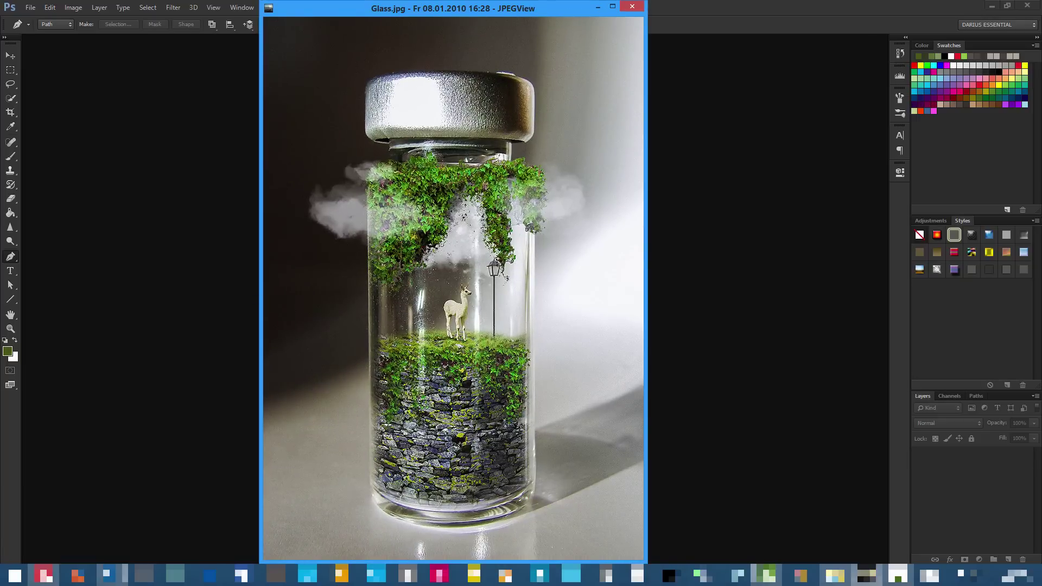
Step to the original vial photo, zoom in to inspect it, then close it
key(space)
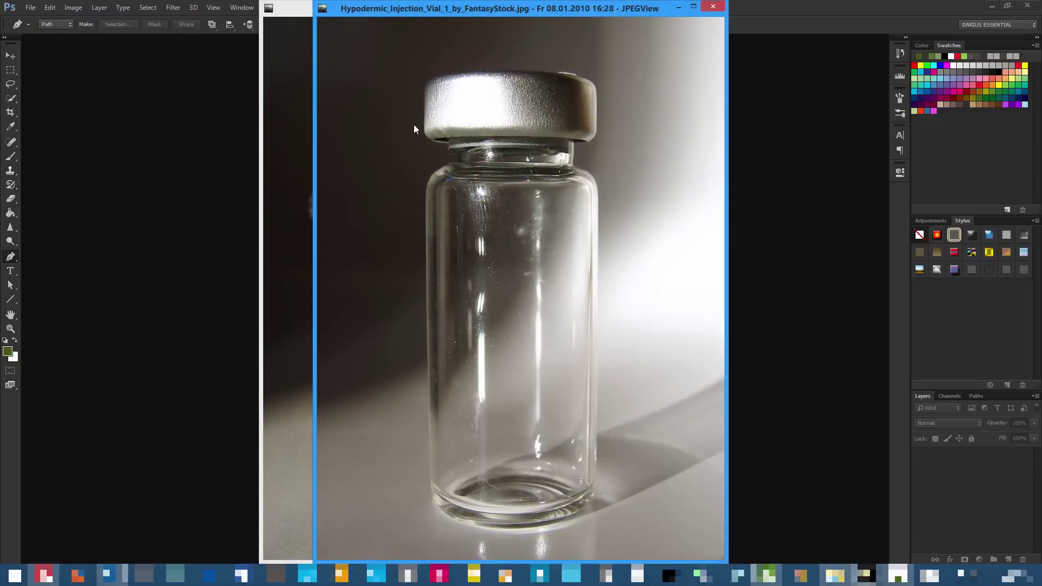
scroll(532, 224, down, 1)
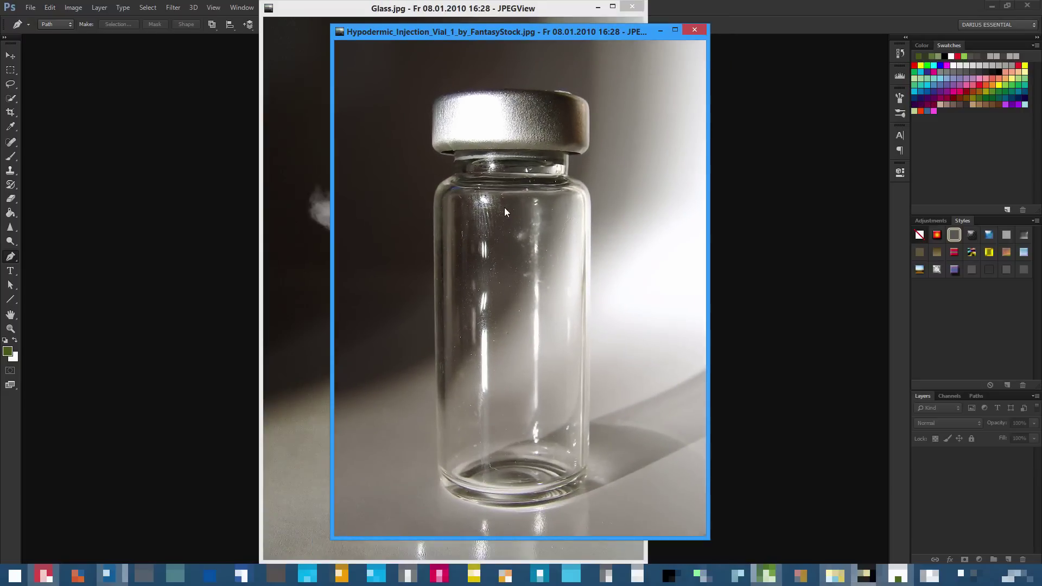
scroll(505, 202, up, 1)
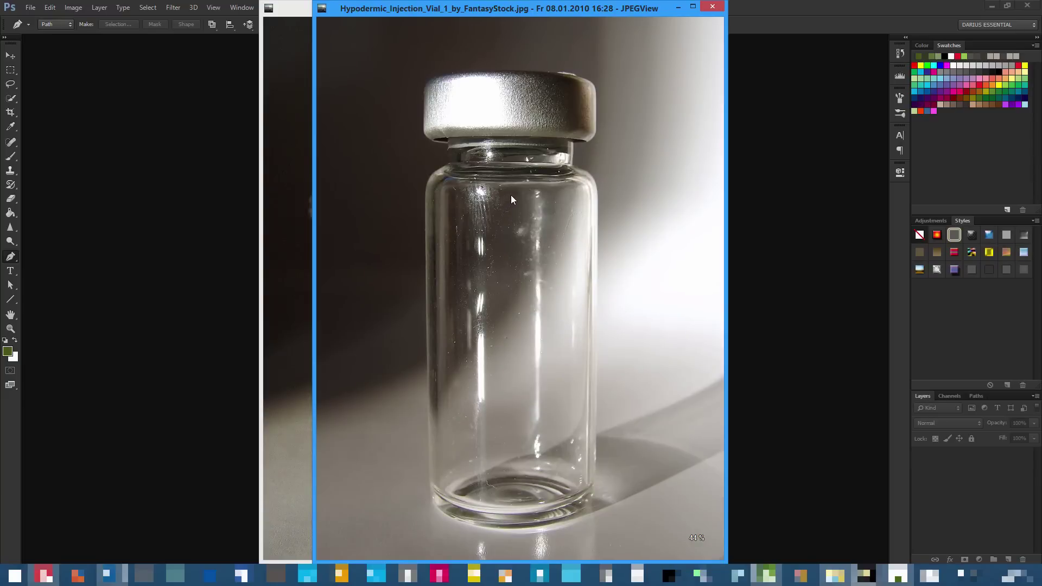
scroll(511, 196, down, 1)
scroll(512, 198, down, 1)
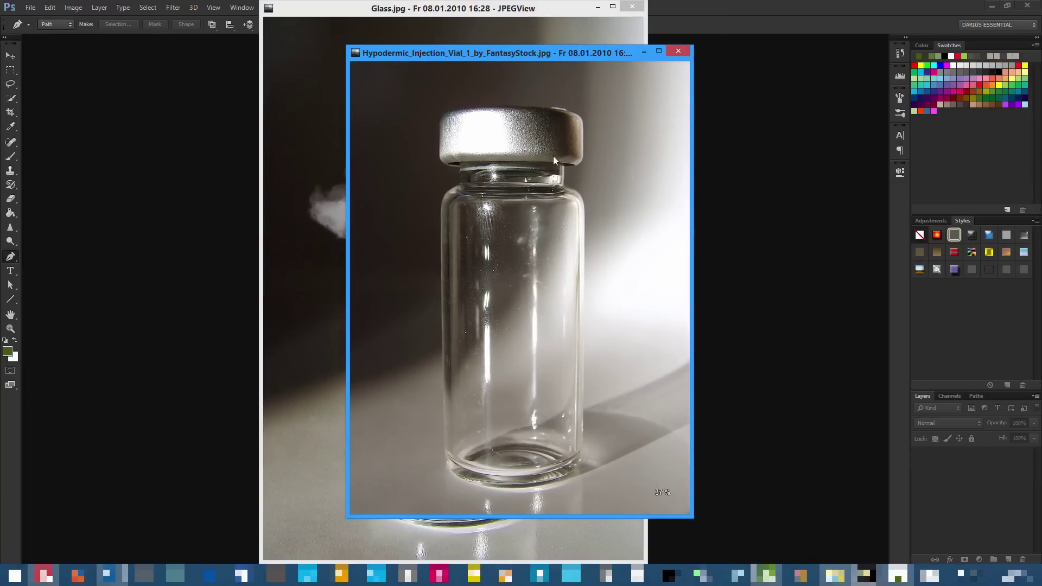
click(678, 50)
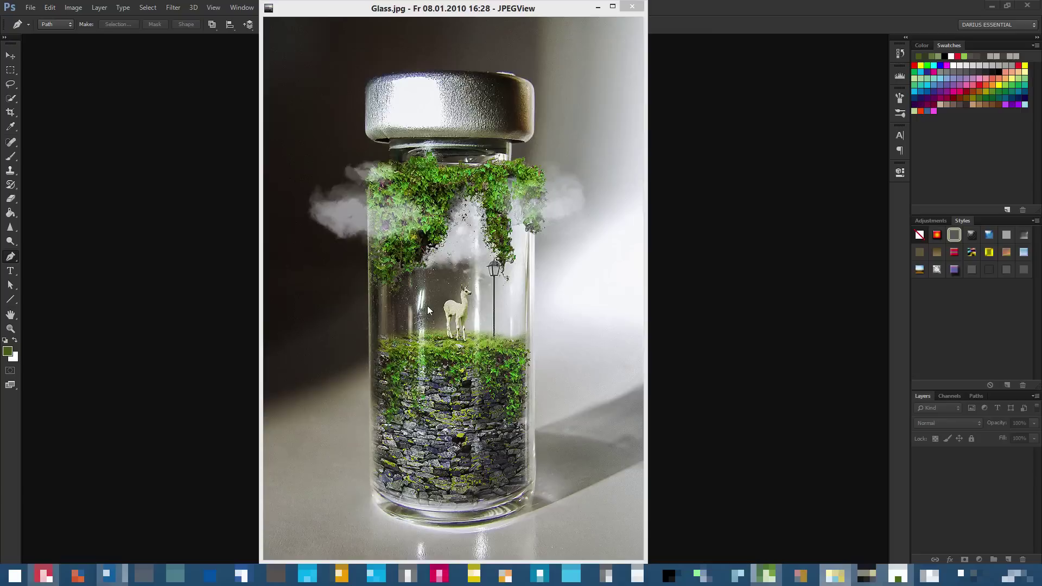
Bring Glass.jpg back to the front, re-inspect it, and move its viewer off-screen
click(482, 311)
scroll(481, 309, up, 1)
scroll(479, 310, up, 2)
scroll(479, 309, down, 2)
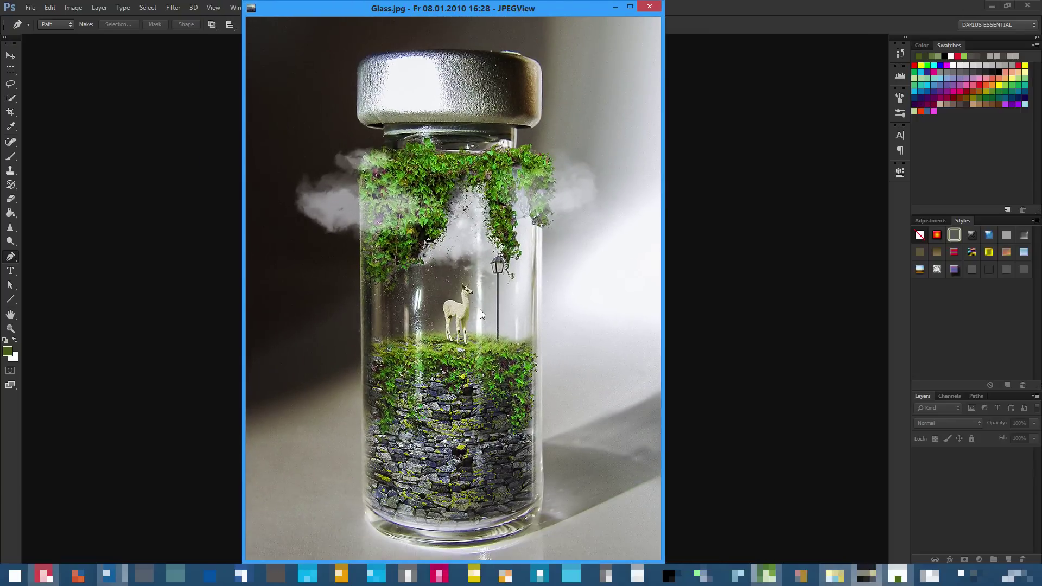
scroll(480, 309, down, 1)
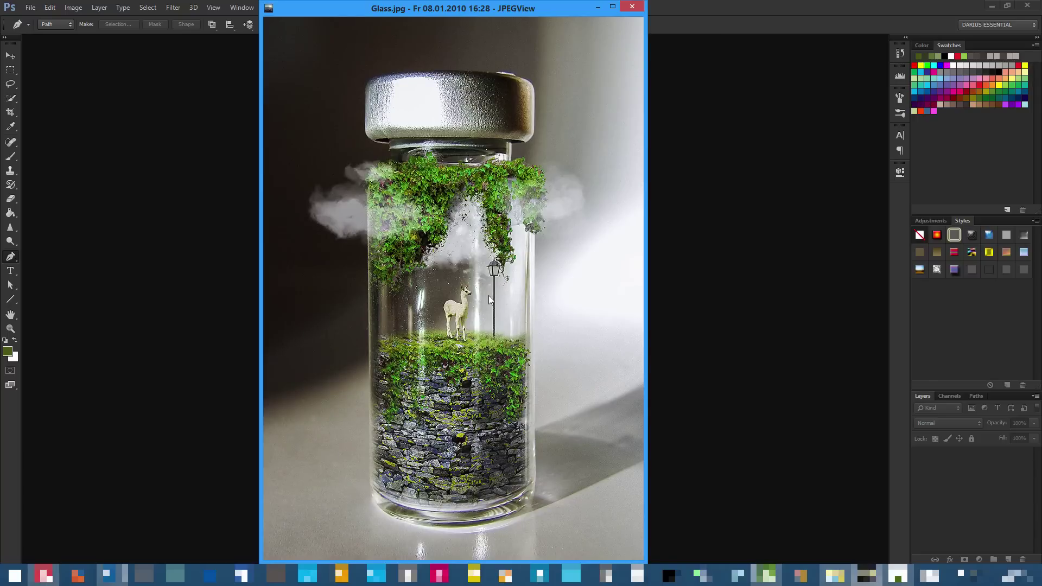
scroll(480, 276, up, 2)
scroll(472, 271, down, 2)
drag(492, 10, 0, 10)
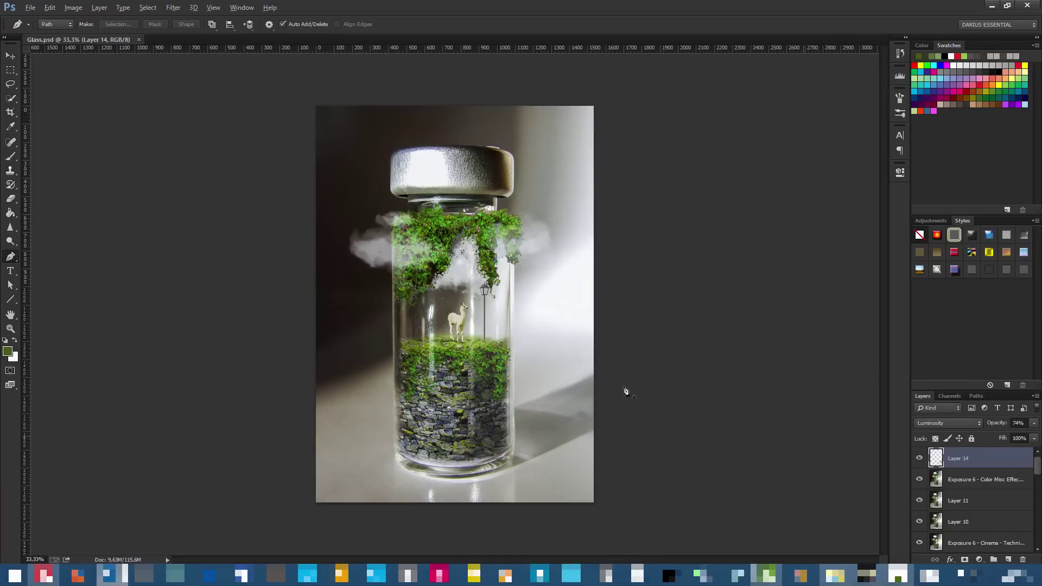
Zoom the Glass.psd canvas and enlarge the Layers panel
scroll(475, 314, up, 2)
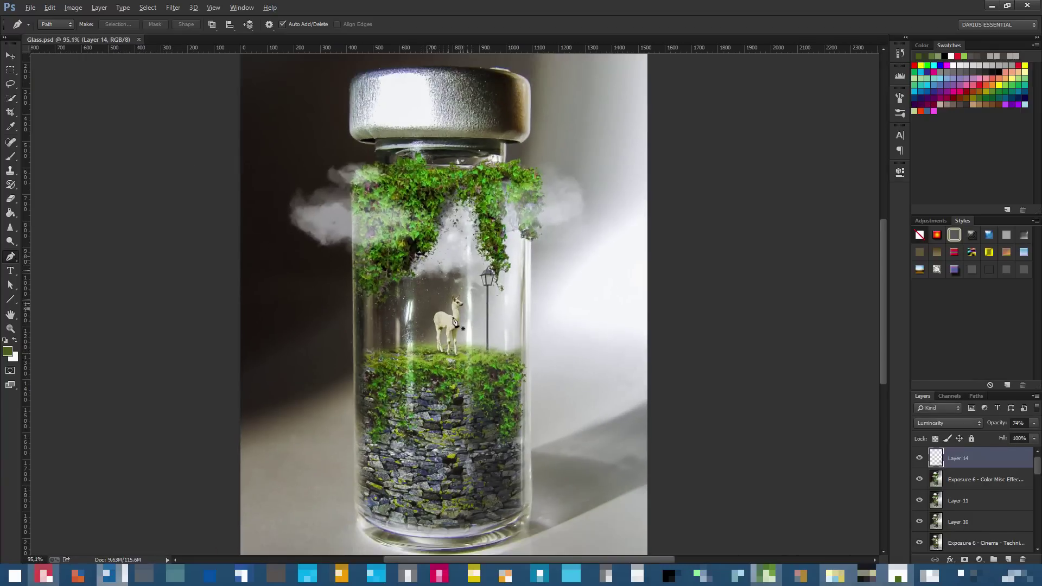
scroll(451, 326, up, 4)
scroll(452, 327, down, 5)
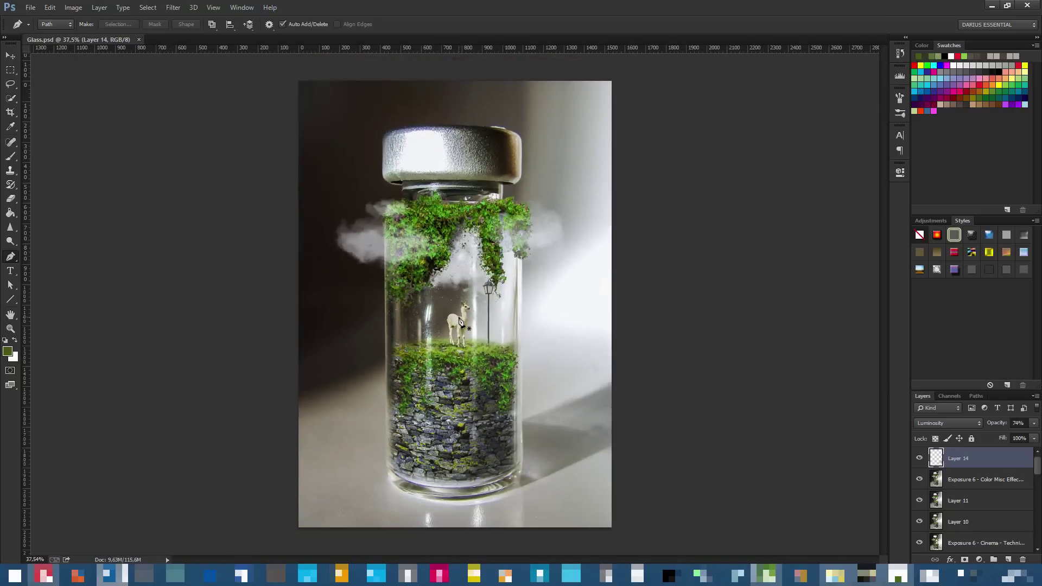
scroll(942, 461, down, 1)
scroll(921, 459, up, 1)
drag(978, 390, 977, 287)
scroll(972, 427, down, 4)
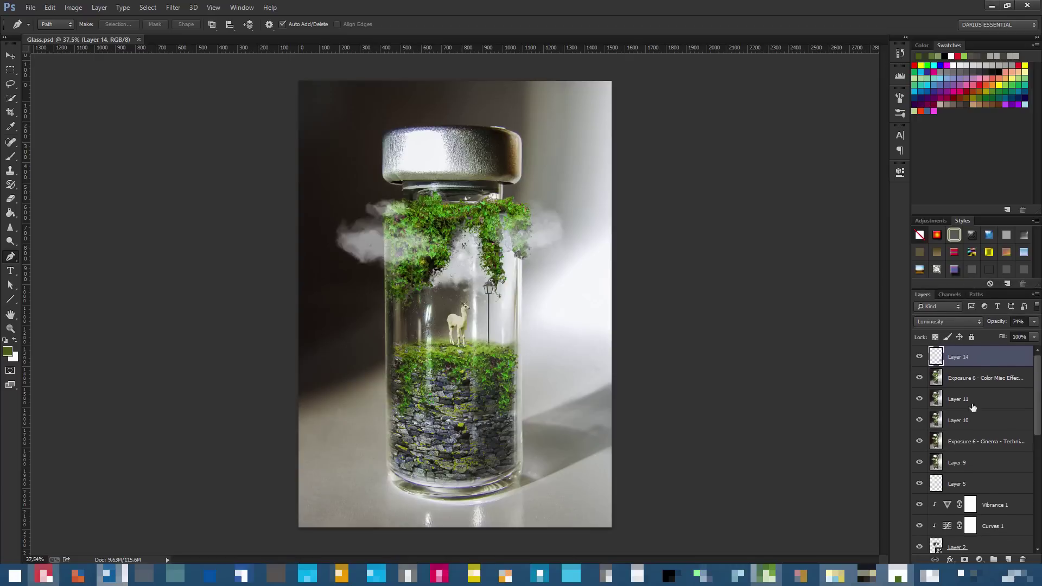
scroll(972, 427, down, 2)
scroll(963, 432, up, 4)
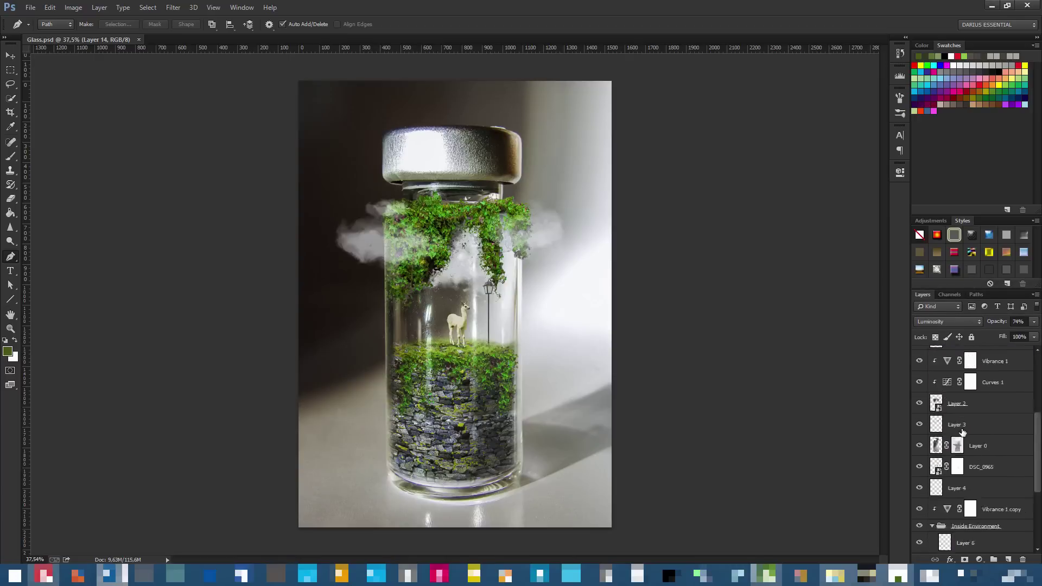
scroll(962, 433, up, 4)
Compare the top layers by toggling Layer 10, ending with Layer 14 through Cinema exposure hidden
drag(919, 357, 919, 462)
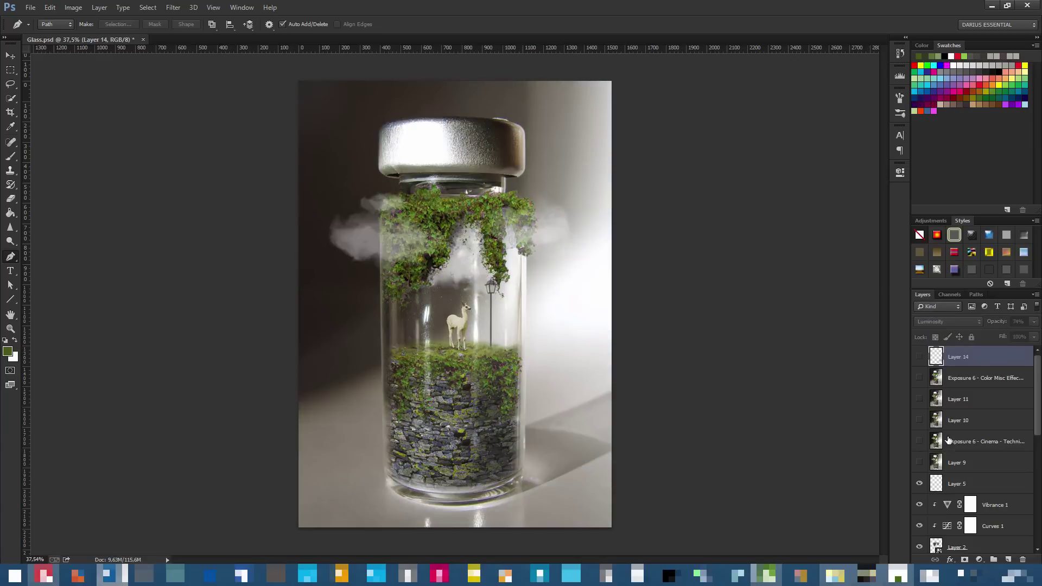
click(920, 462)
drag(919, 441, 920, 418)
click(919, 420)
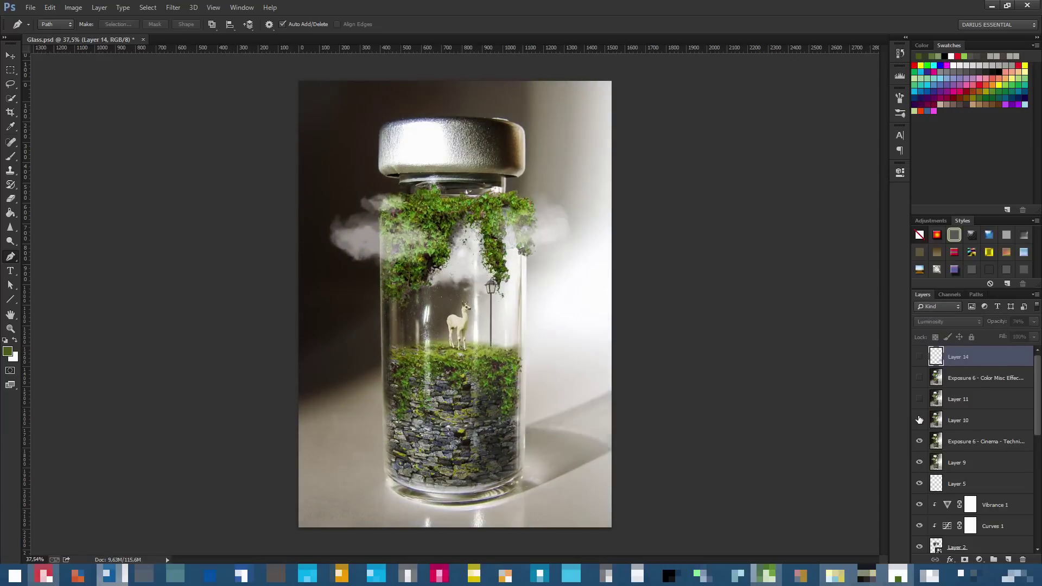
click(920, 419)
click(920, 421)
click(920, 420)
click(919, 420)
click(919, 421)
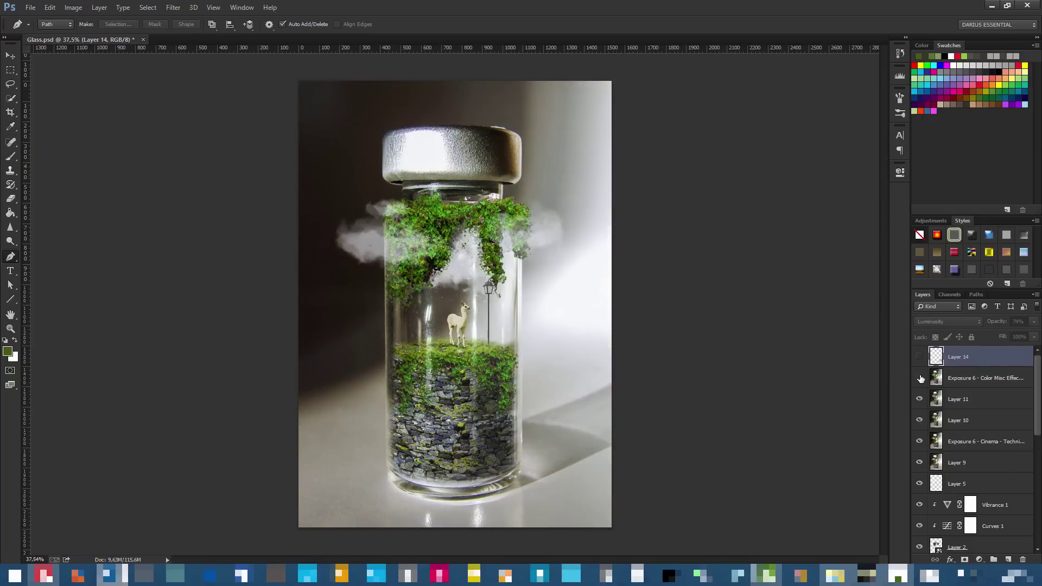
click(919, 357)
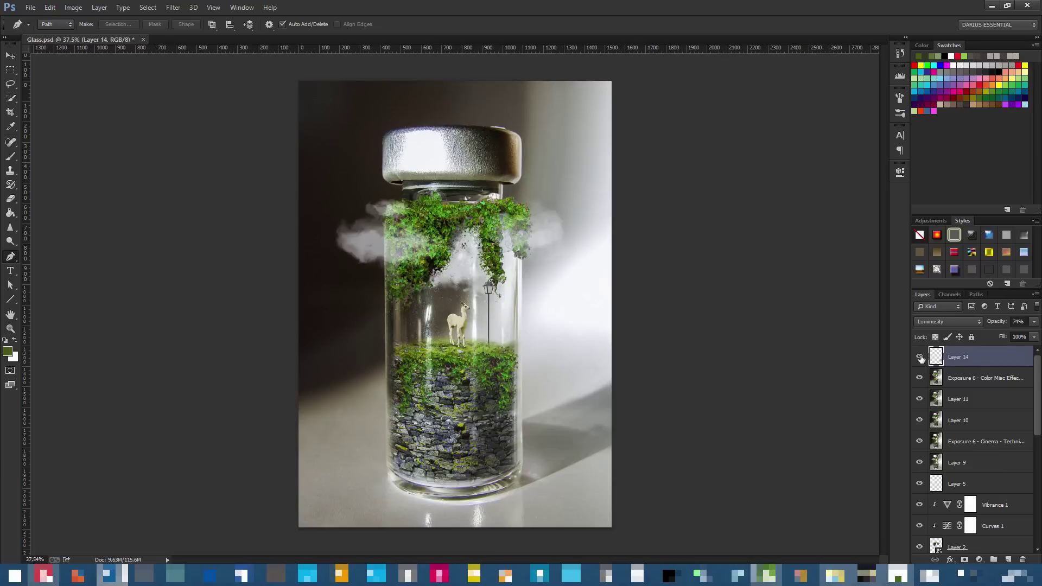
drag(920, 357, 921, 462)
Hide the layers from Vibrance 1 copy down to the brick texture
scroll(942, 458, down, 3)
drag(919, 379, 922, 526)
scroll(937, 483, down, 4)
drag(917, 399, 920, 519)
scroll(930, 497, down, 1)
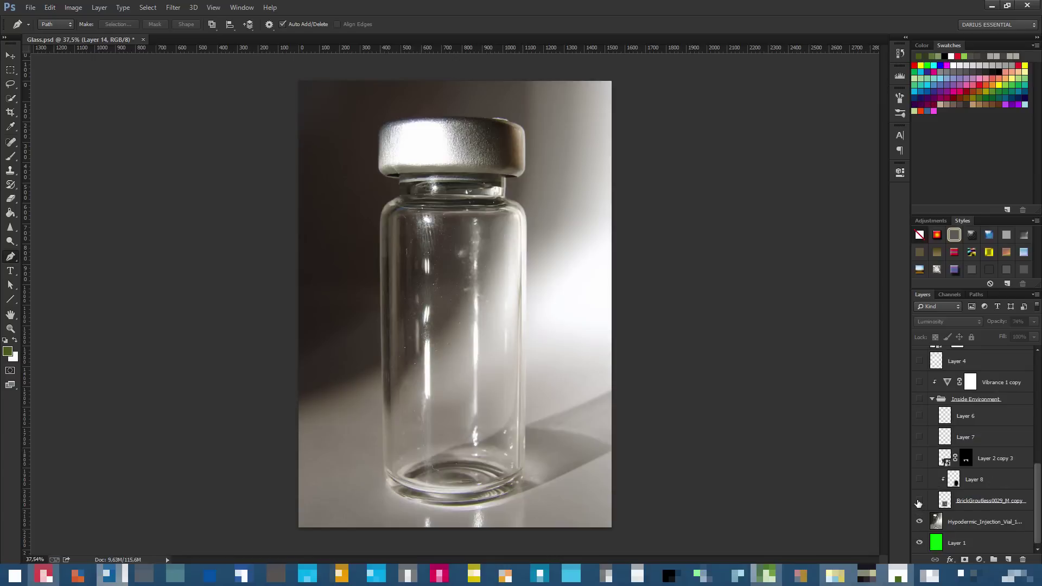
Show and select BrickGroutless0029_M copy, then drag the vial photo toward Photoshop
click(918, 501)
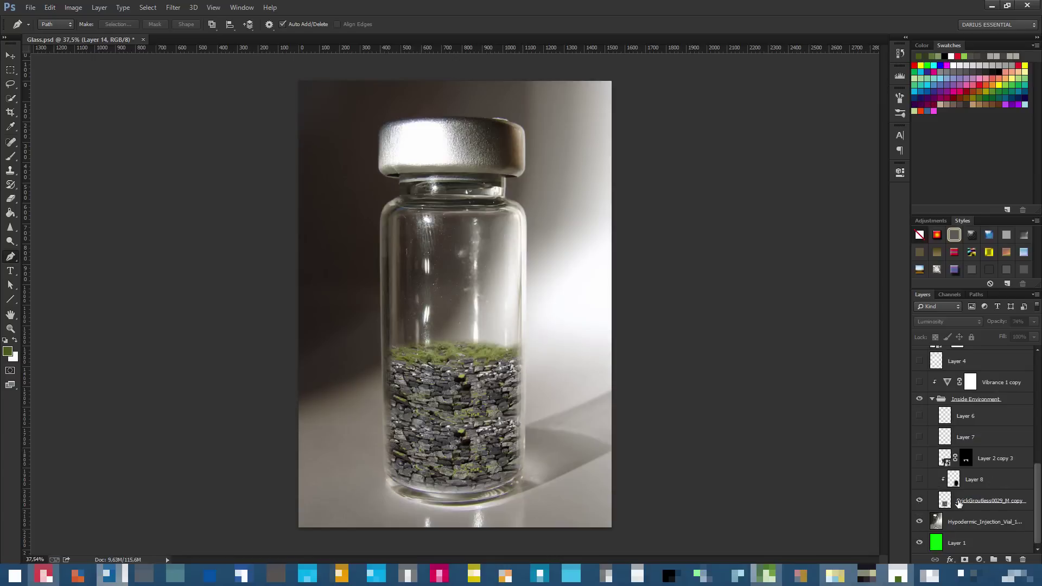
click(934, 500)
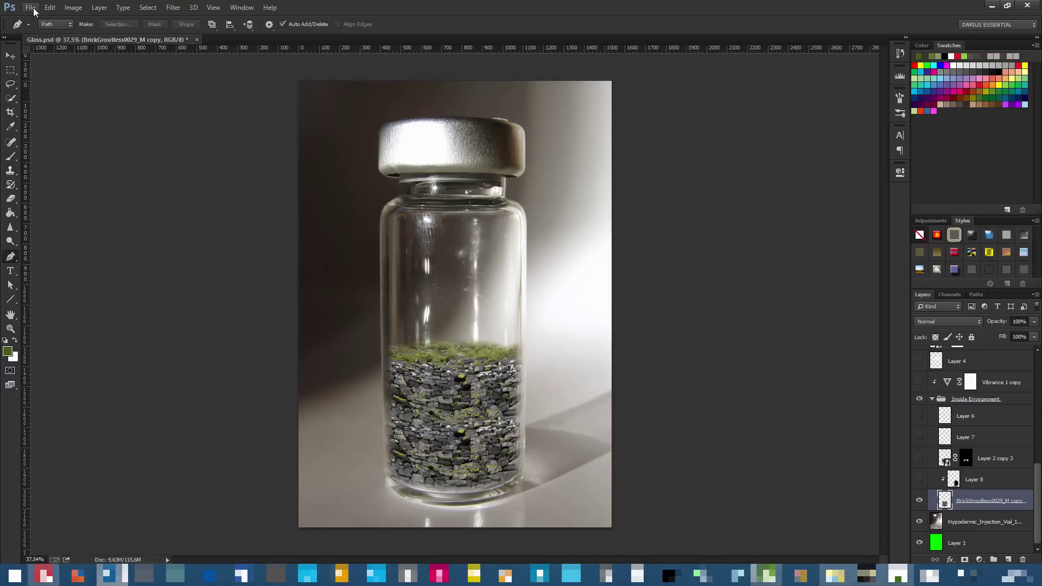
key(alt+Tab)
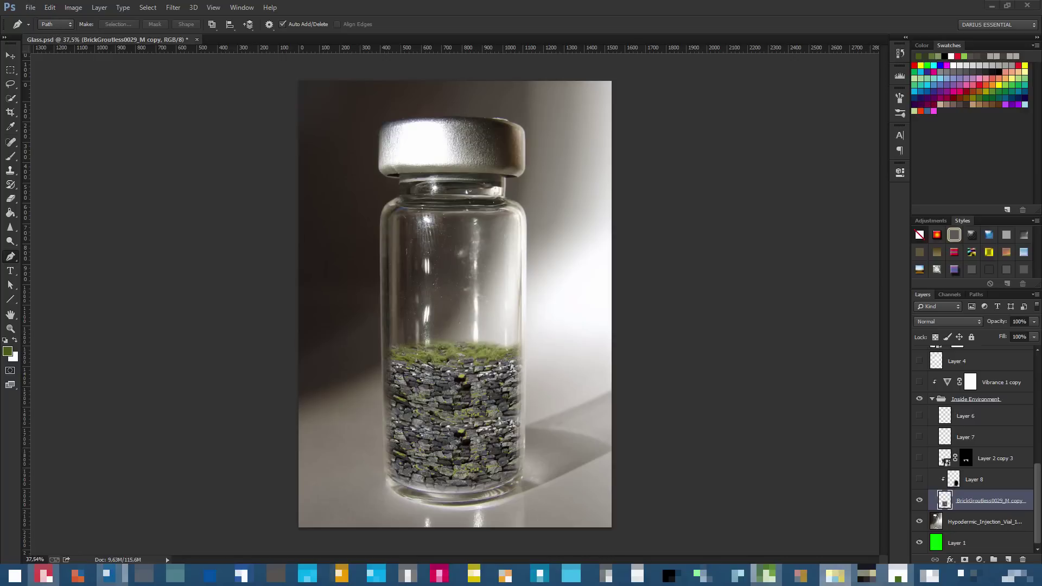
drag(2, 240, 219, 277)
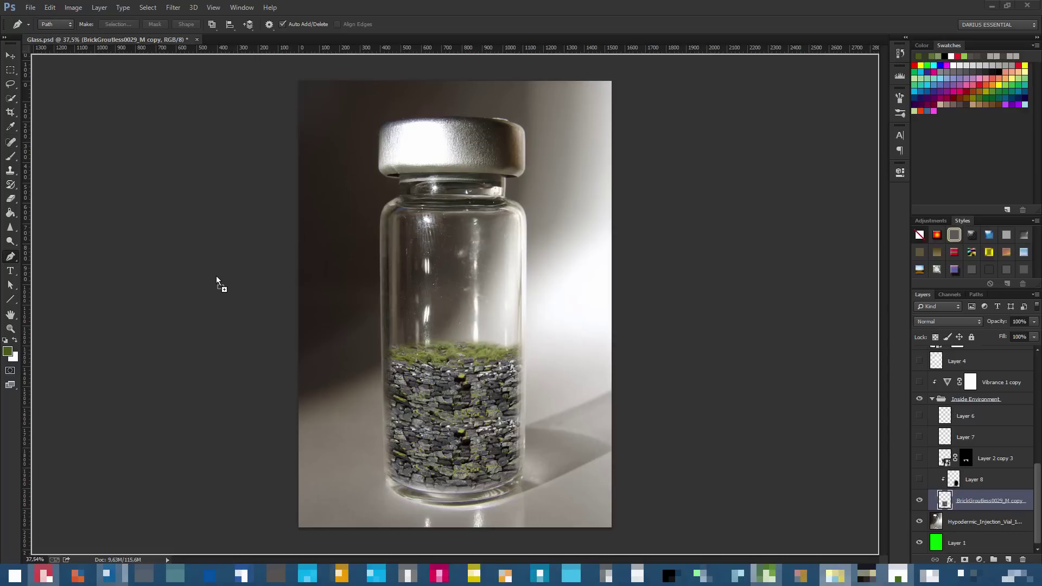
Open Hypodermic_Injection_Vial_1_by_FantasyStock.jpg as its own document and zoom to inspect it
drag(905, 364, 988, 428)
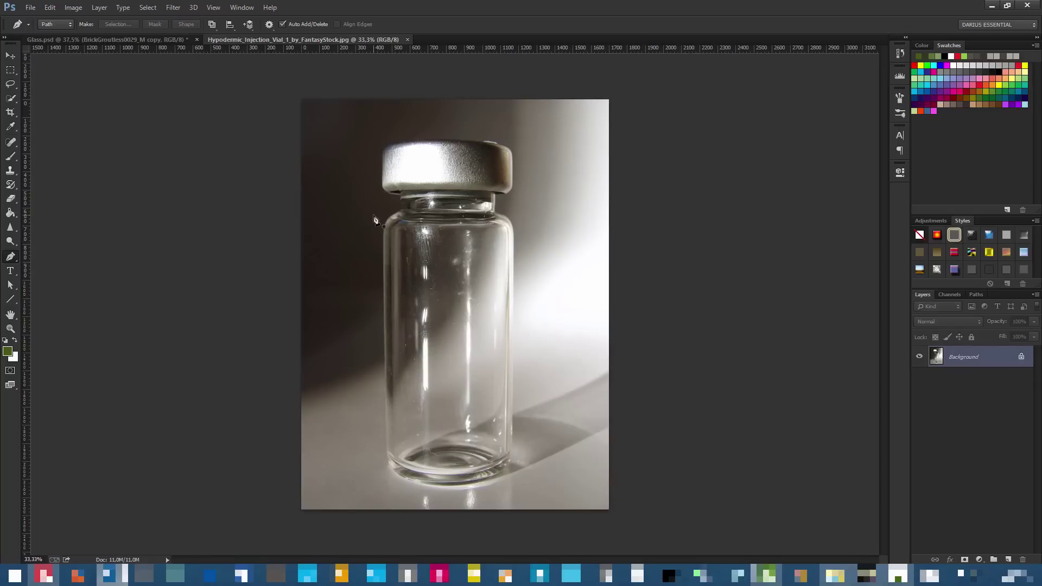
scroll(479, 261, up, 3)
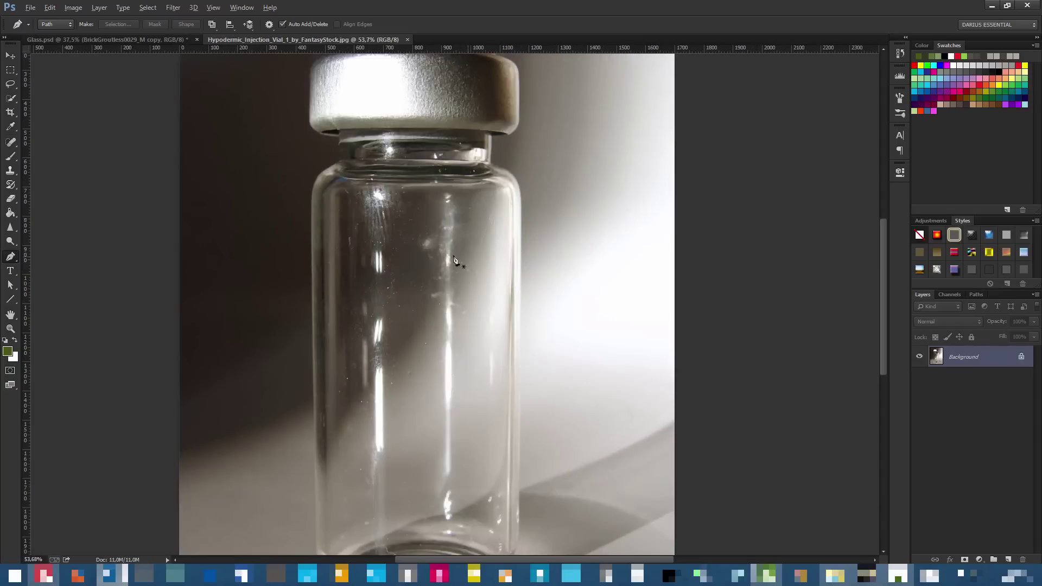
scroll(460, 260, down, 3)
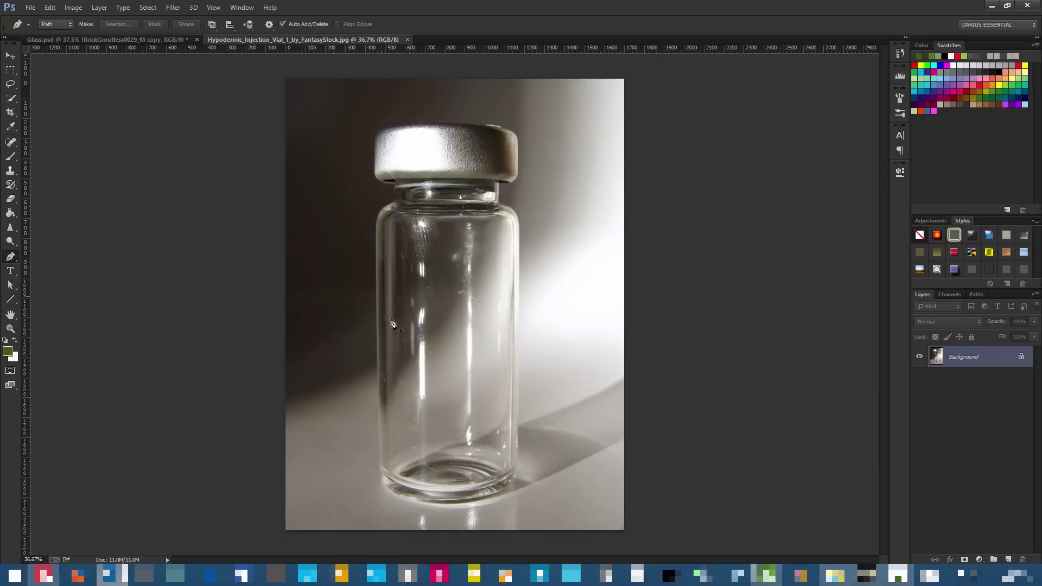
scroll(415, 328, up, 4)
scroll(415, 325, down, 3)
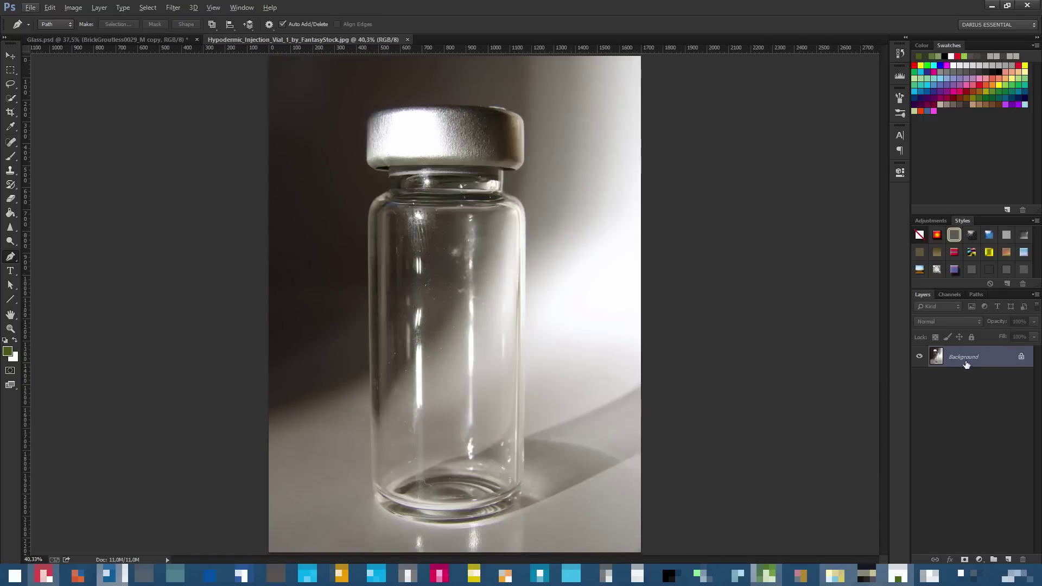
scroll(684, 361, down, 1)
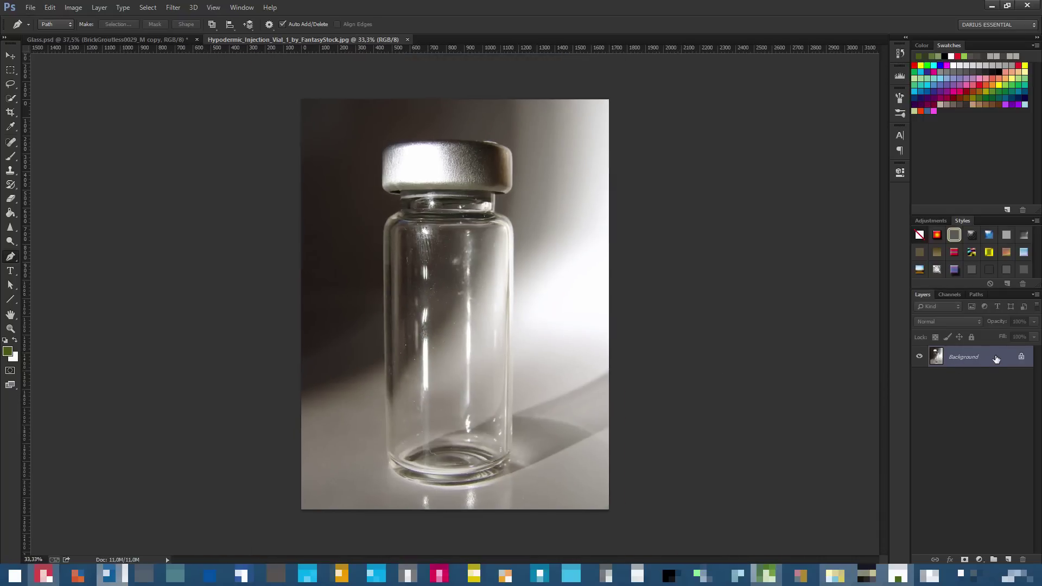
Turn the Background into Layer 0 and save as Hypodermic_Injection_Vial_1_by_FantasyStock.psd
double_click(999, 366)
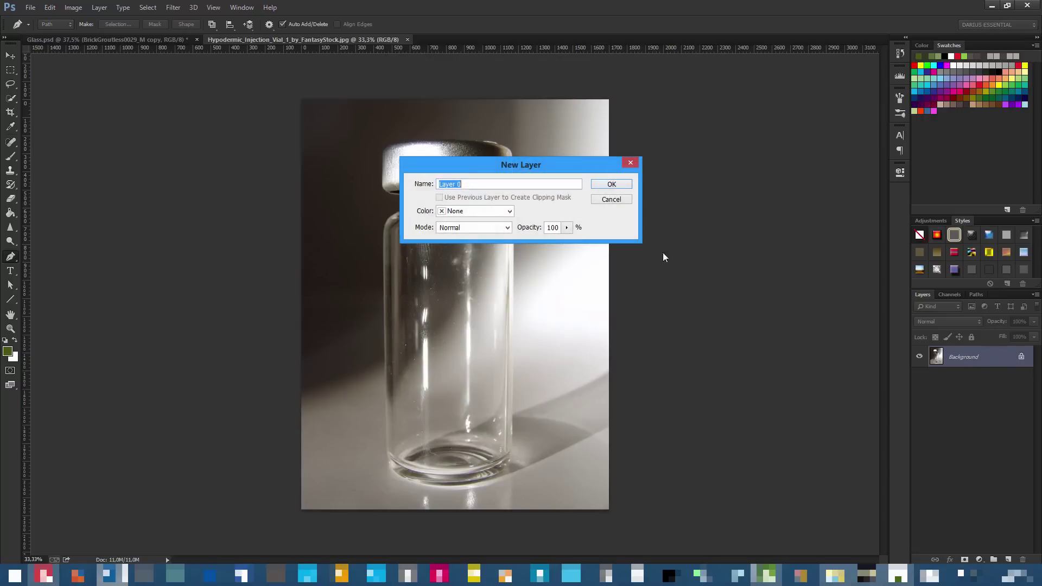
click(611, 184)
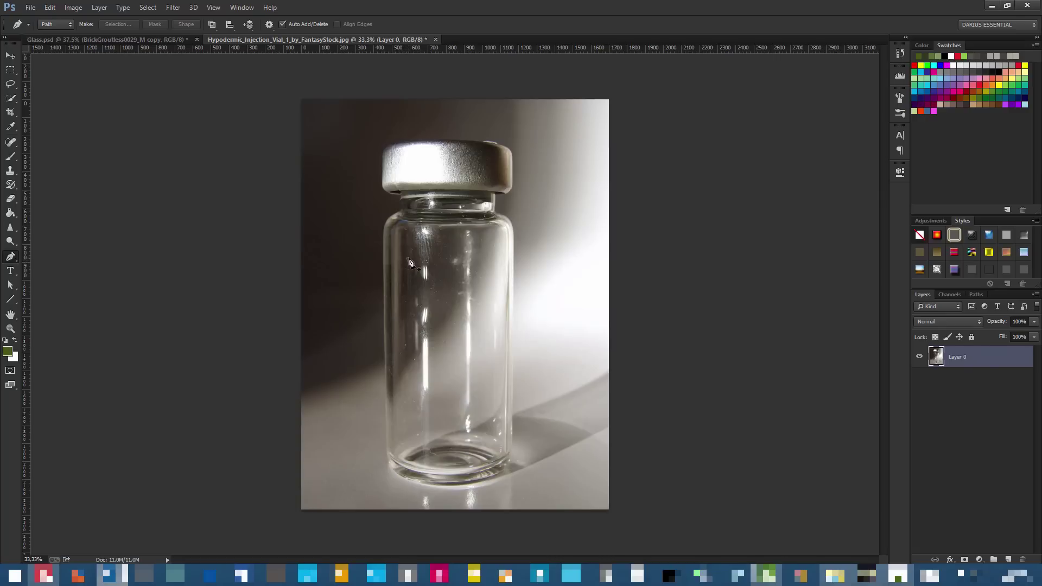
key(ctrl+shift+s)
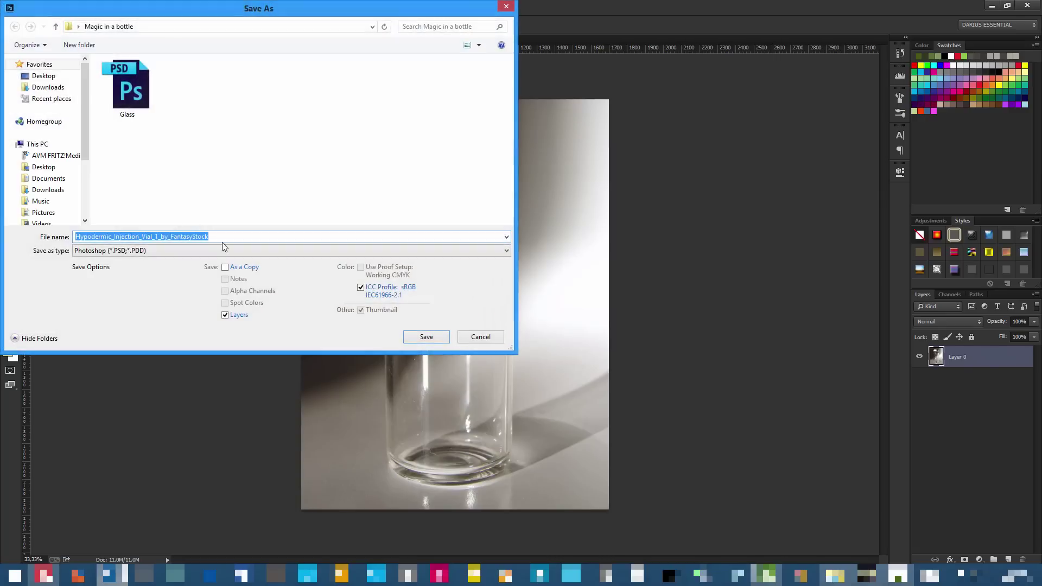
click(426, 337)
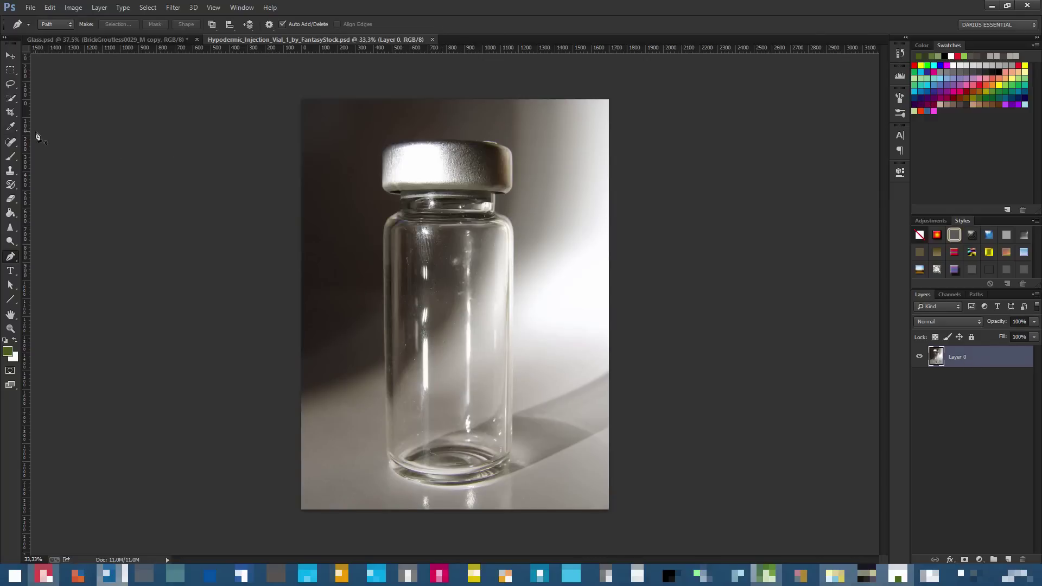
With the Pen tool in Path mode, place the first curved anchors along the metal cap's top edge
right_click(15, 262)
click(47, 259)
scroll(409, 98, up, 2)
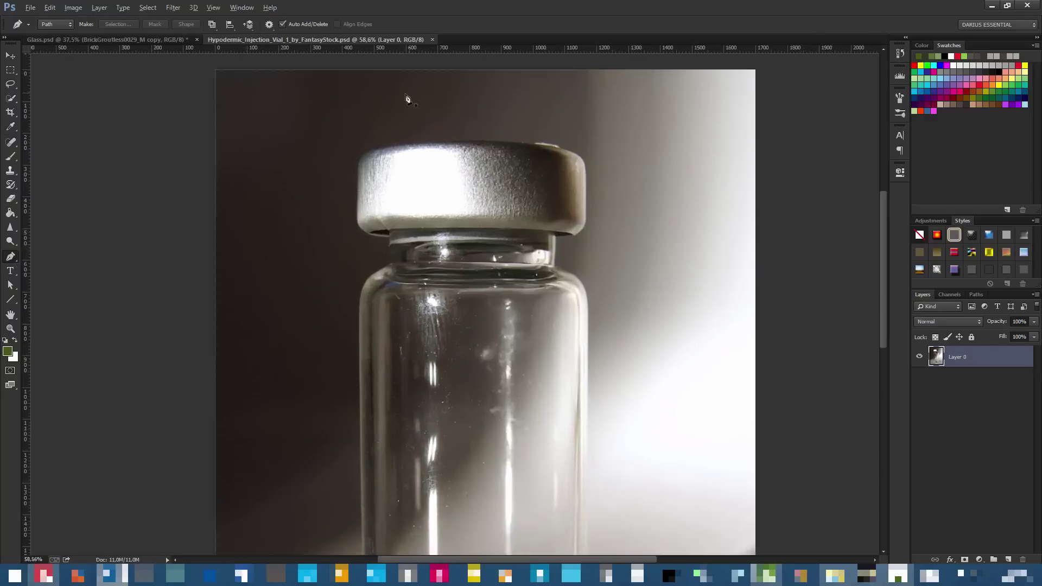
scroll(409, 98, up, 2)
click(336, 196)
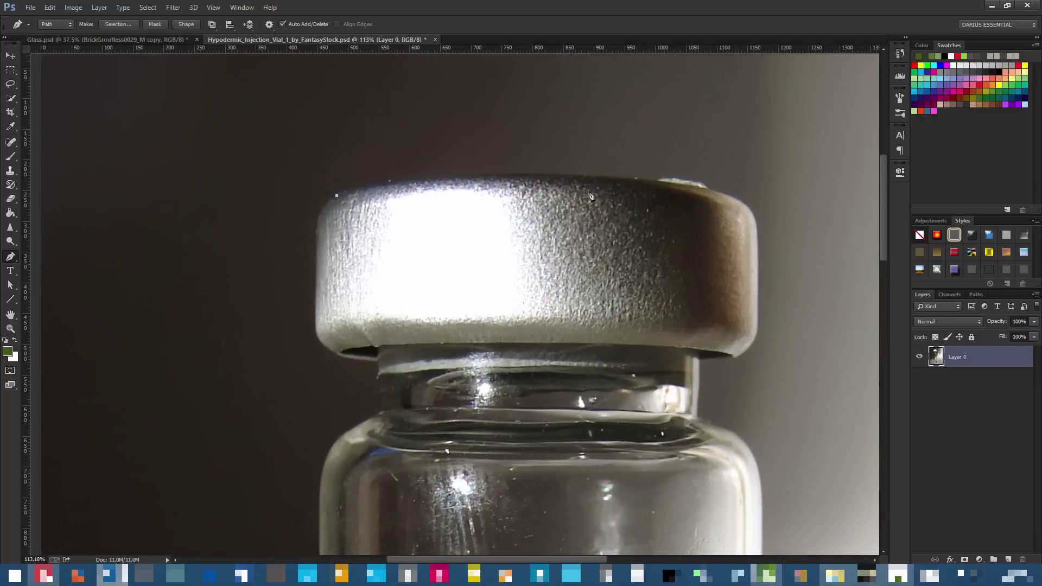
drag(741, 202, 829, 269)
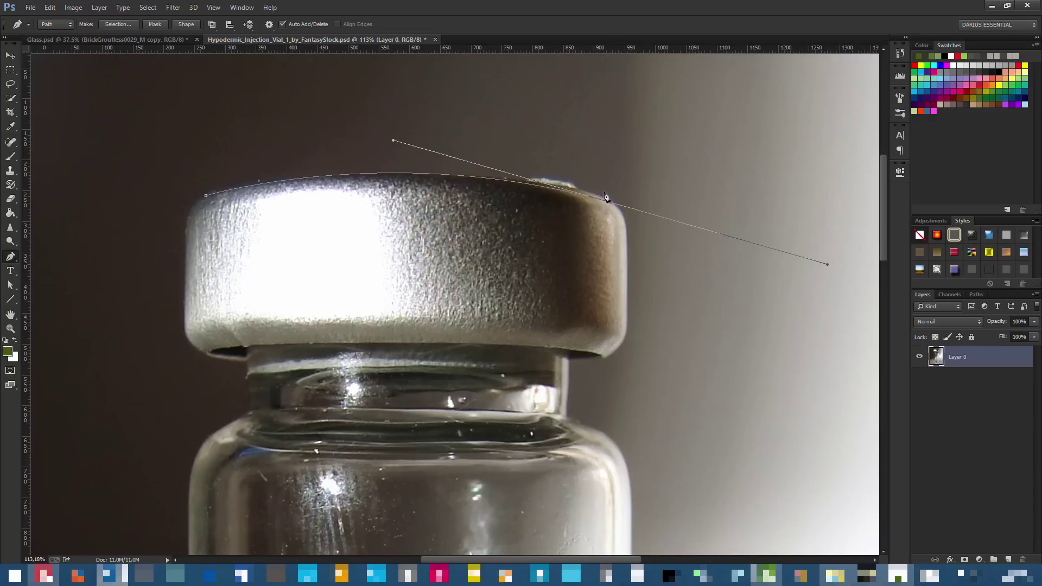
drag(611, 203, 585, 192)
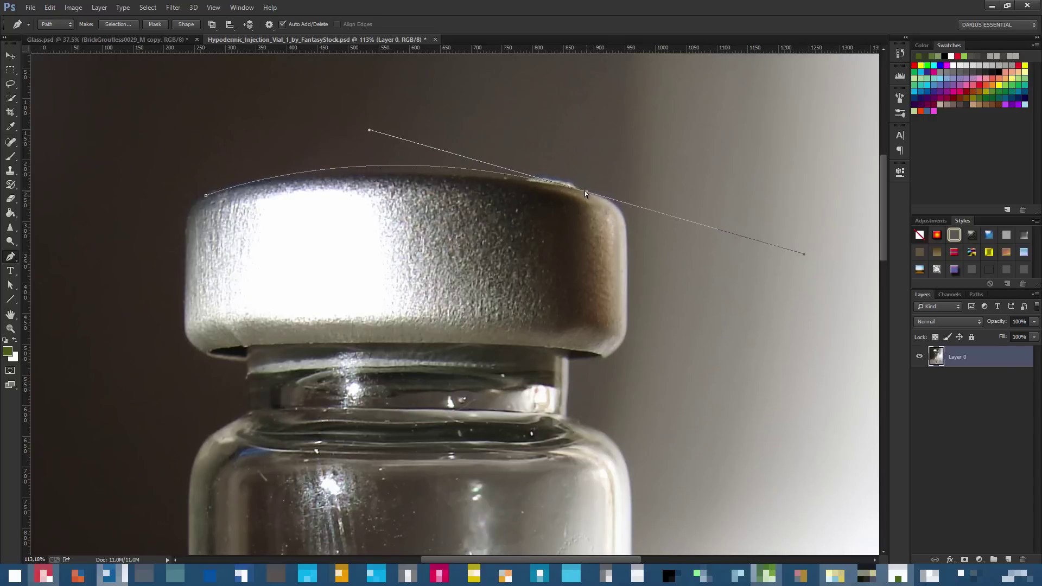
drag(369, 131, 398, 149)
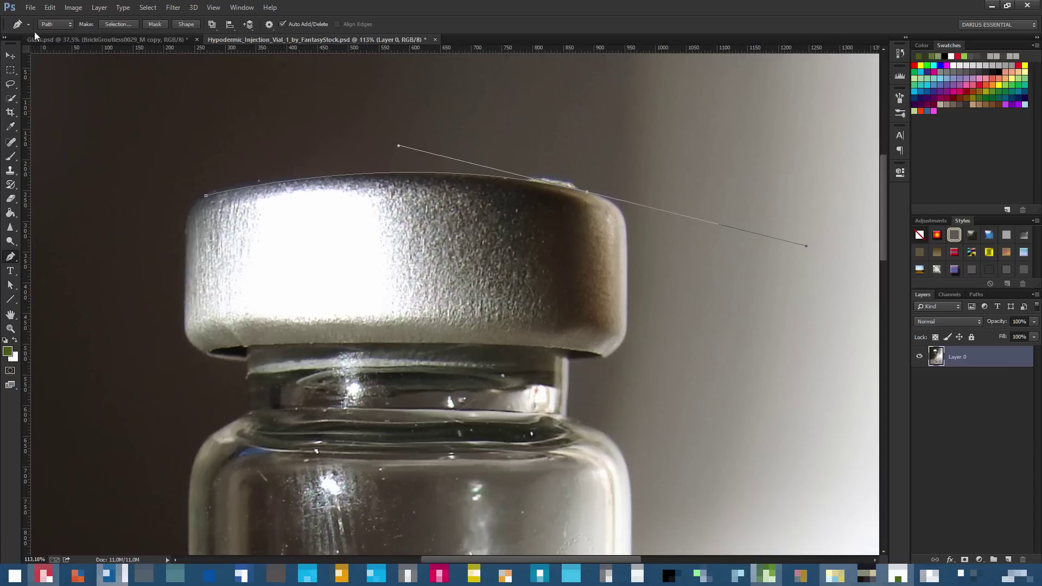
click(70, 26)
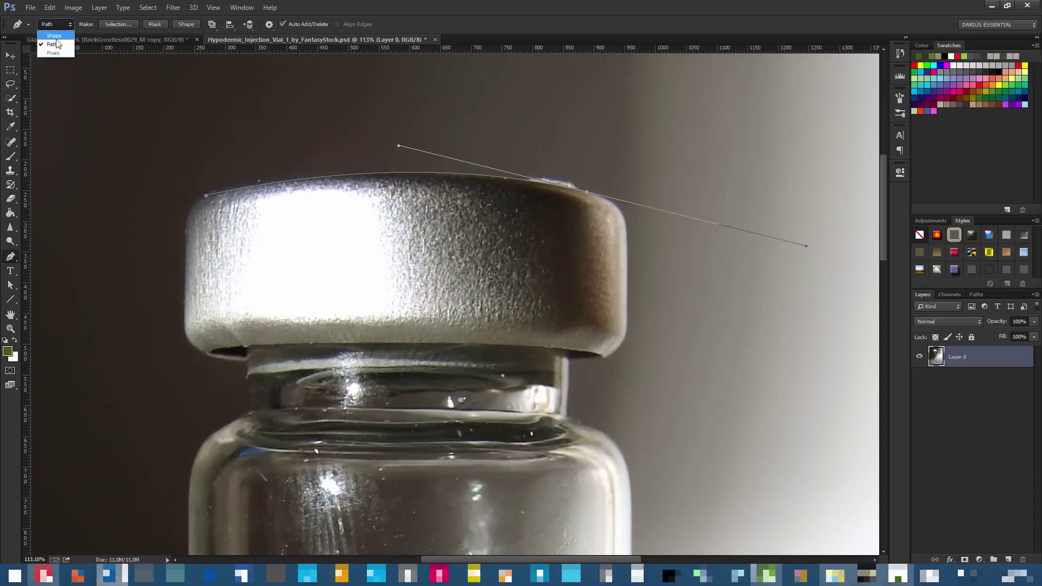
Keep Path mode and retry anchors past the cap's right side, undoing misplaced points and breaking handles
click(69, 26)
key(alt)
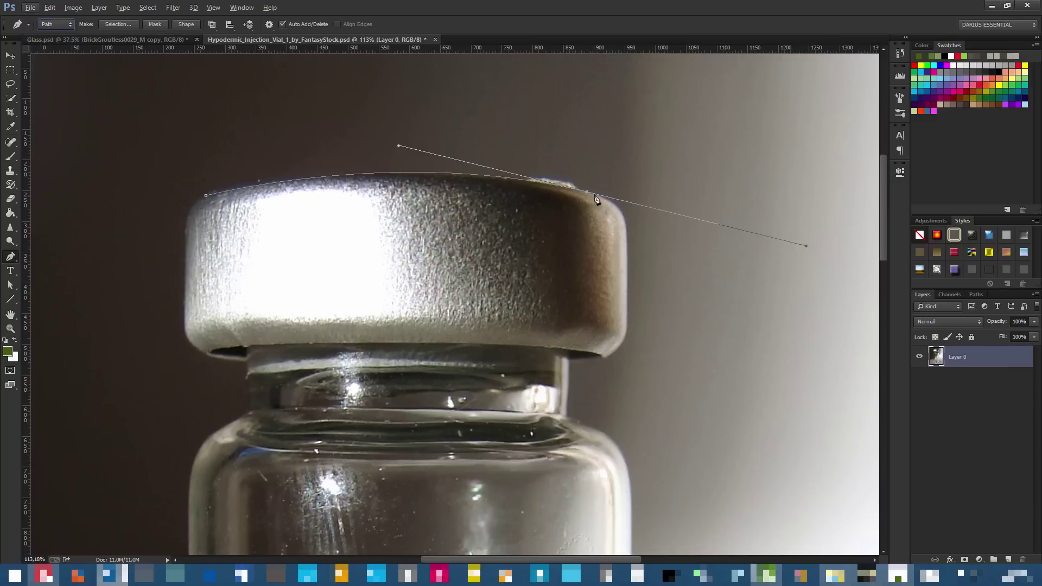
drag(626, 225, 628, 244)
key(ctrl+z)
alt+click(587, 192)
drag(587, 191, 806, 246)
alt+click(587, 193)
click(647, 173)
key(ctrl+alt+z)
key(ctrl+alt+z)
click(673, 173)
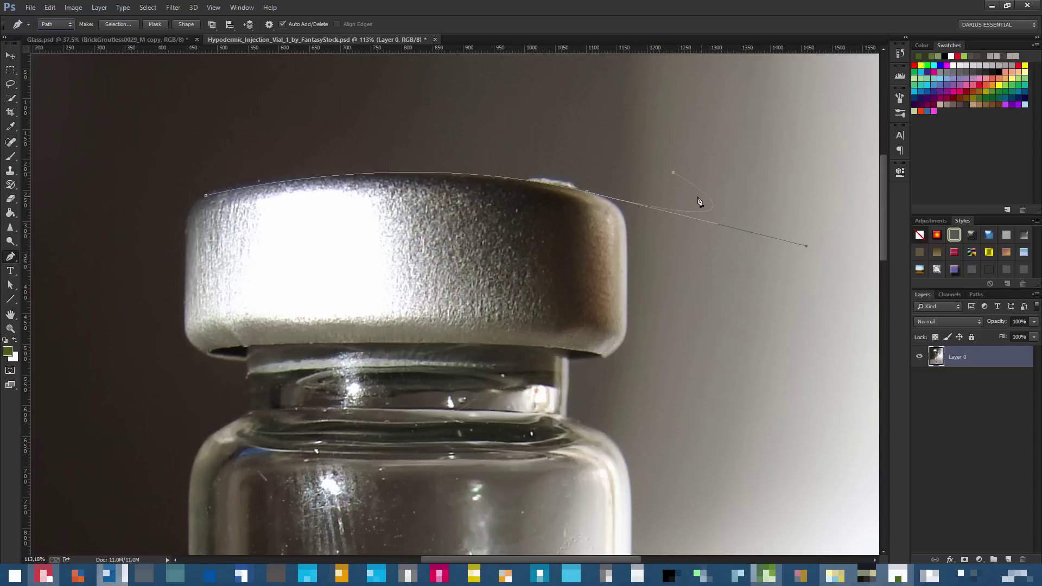
key(ctrl+z)
alt+click(587, 192)
Add anchors around the cap's top-right corner, down its right edge, to the neck's top right
drag(623, 216, 637, 239)
click(627, 332)
drag(637, 239, 631, 234)
click(603, 359)
alt+click(601, 359)
click(570, 361)
drag(576, 392, 602, 261)
Add anchors down the vial's right shoulder and right edge
scroll(618, 334, down, 5)
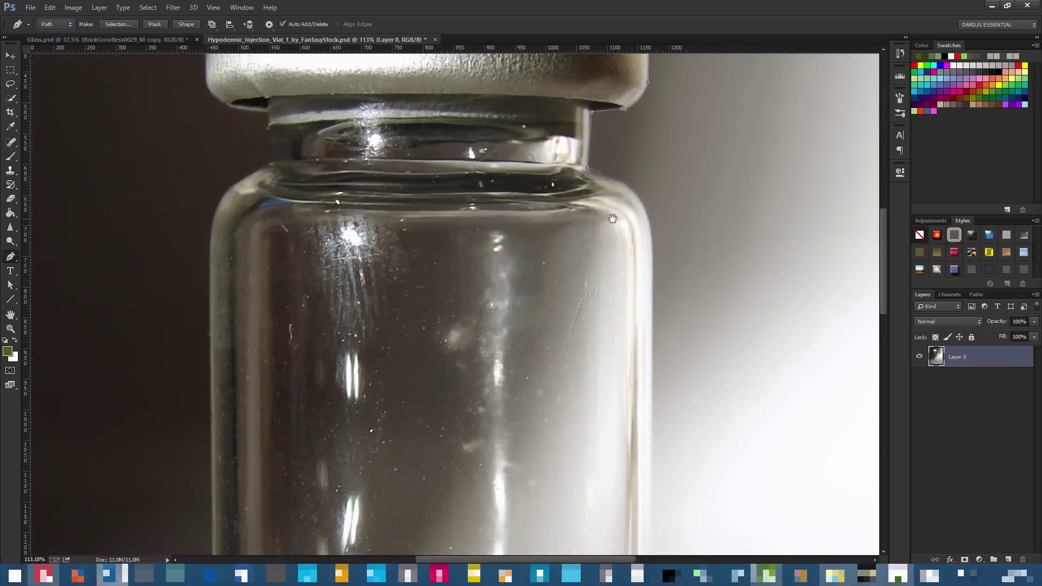
drag(647, 216, 654, 252)
scroll(607, 235, down, 4)
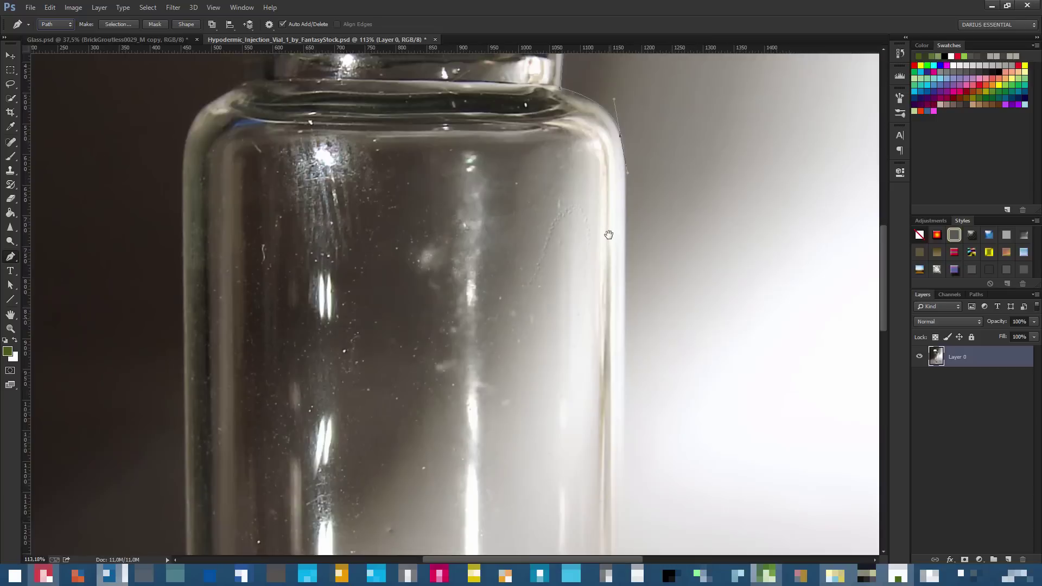
click(622, 361)
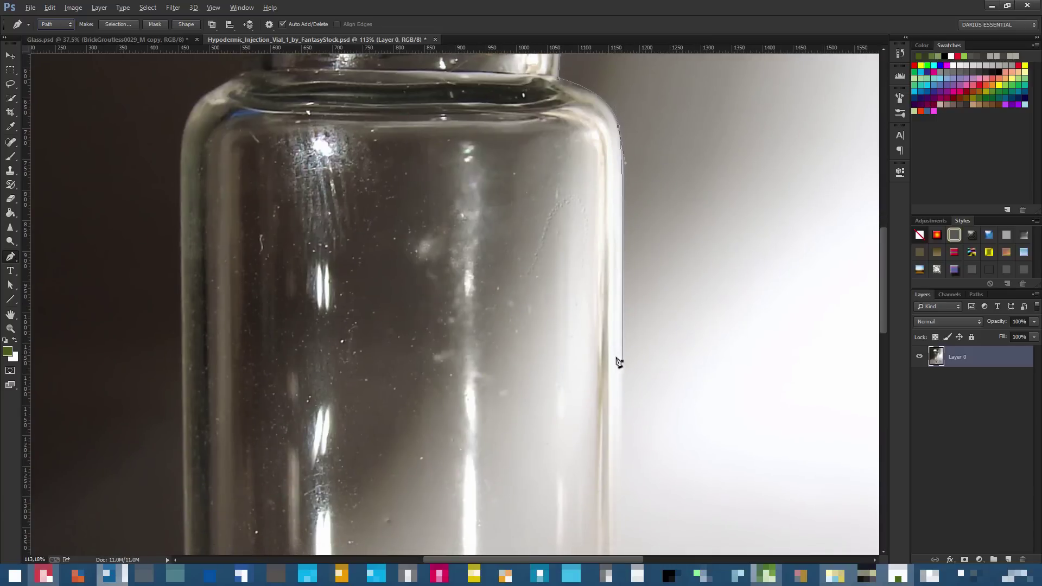
drag(601, 384, 567, 147)
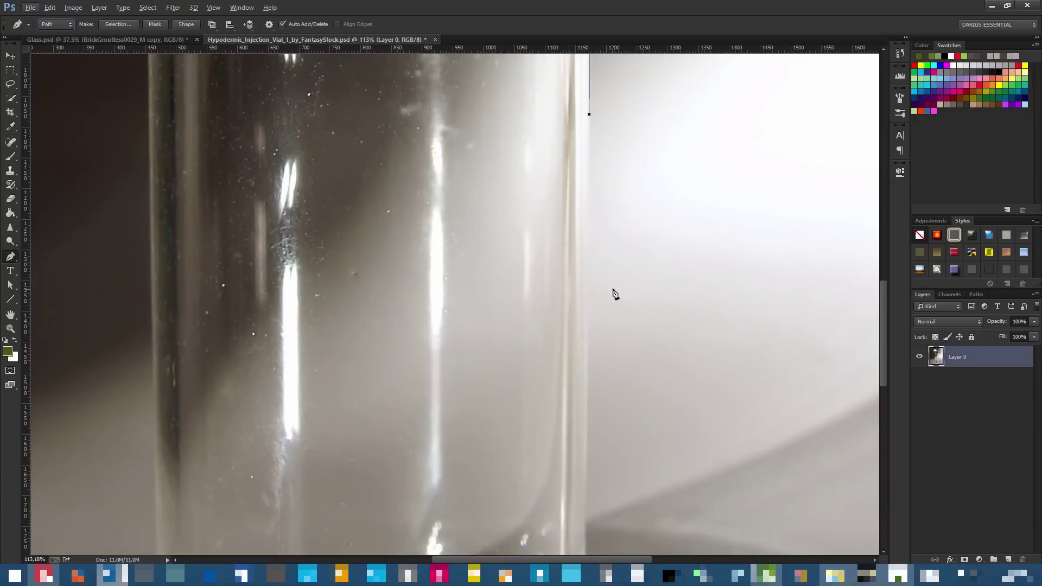
click(586, 452)
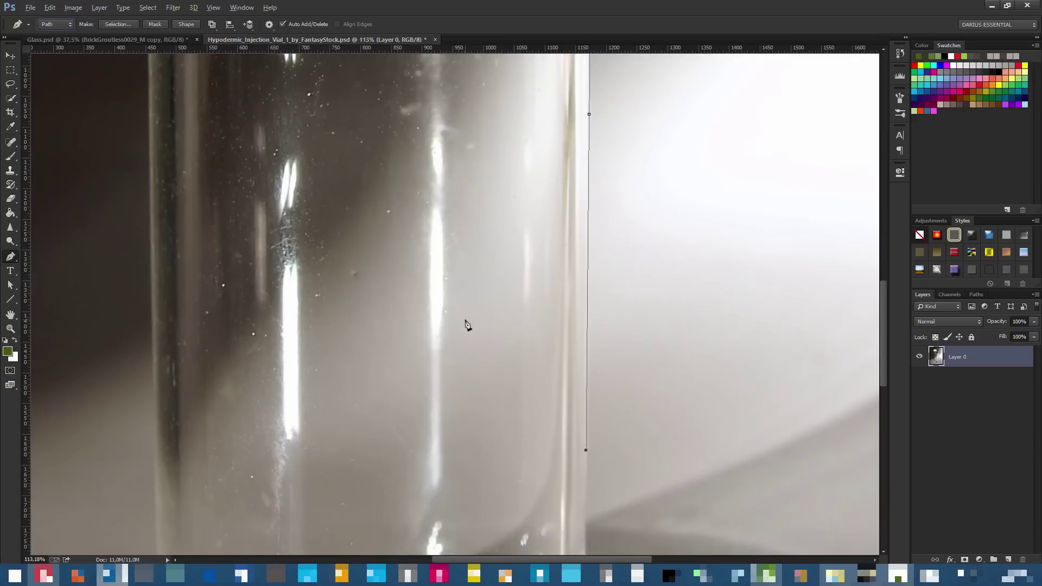
Set the view to 100%, zoom out to see the vial's bottom, and return to the Pen tool
click(11, 329)
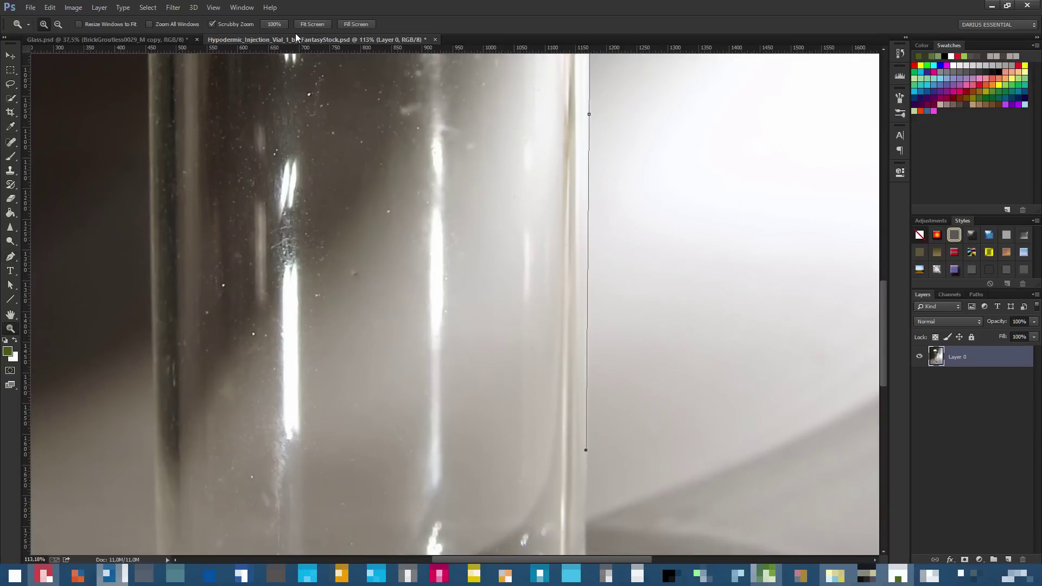
click(274, 24)
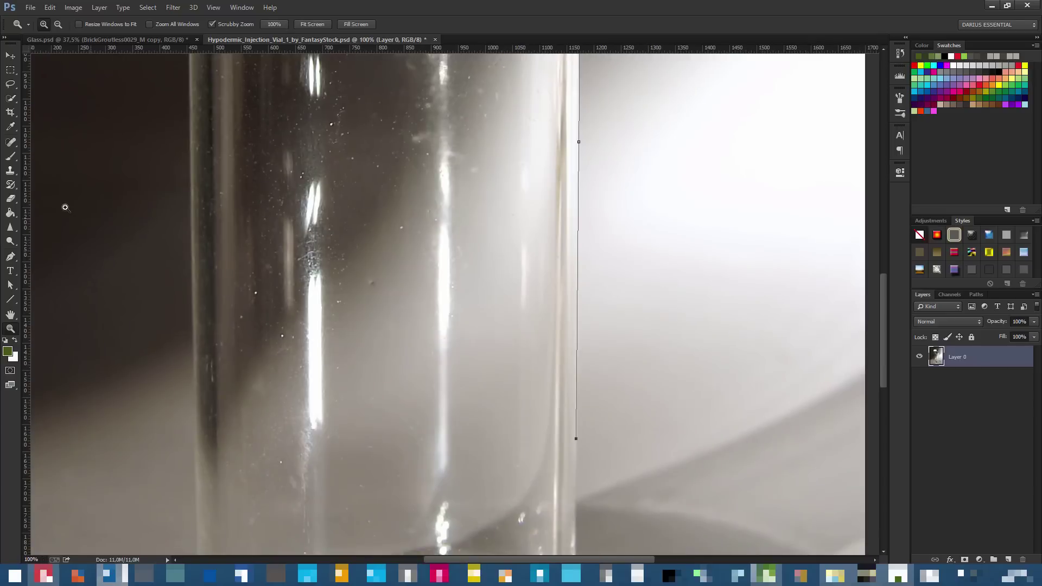
alt+click(440, 179)
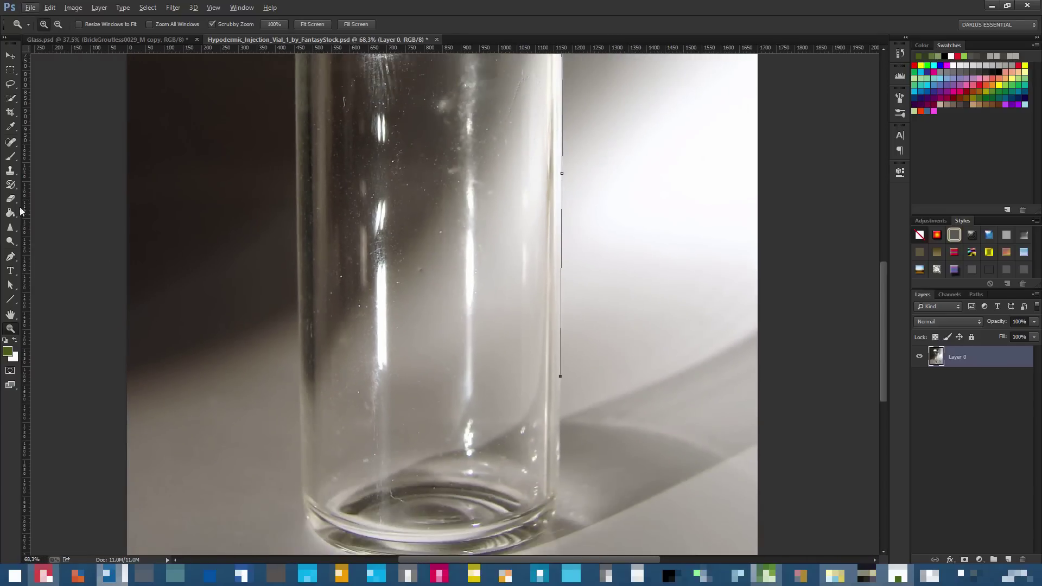
click(10, 257)
key(ctrl+plus)
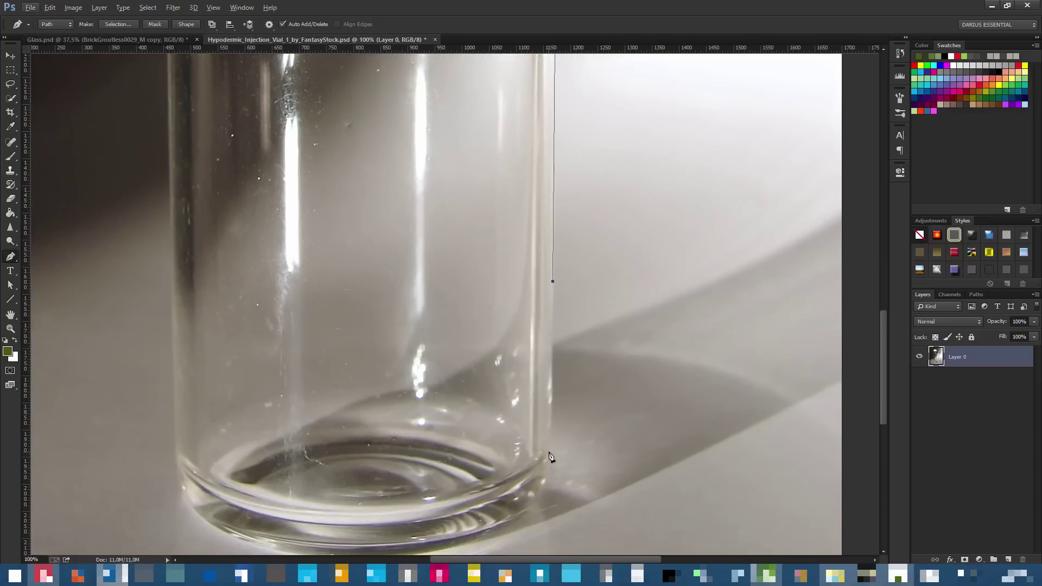
Curve the path around the vial's lower right edge and rounded base toward its left side
click(549, 450)
drag(558, 496, 554, 318)
drag(546, 373, 704, 386)
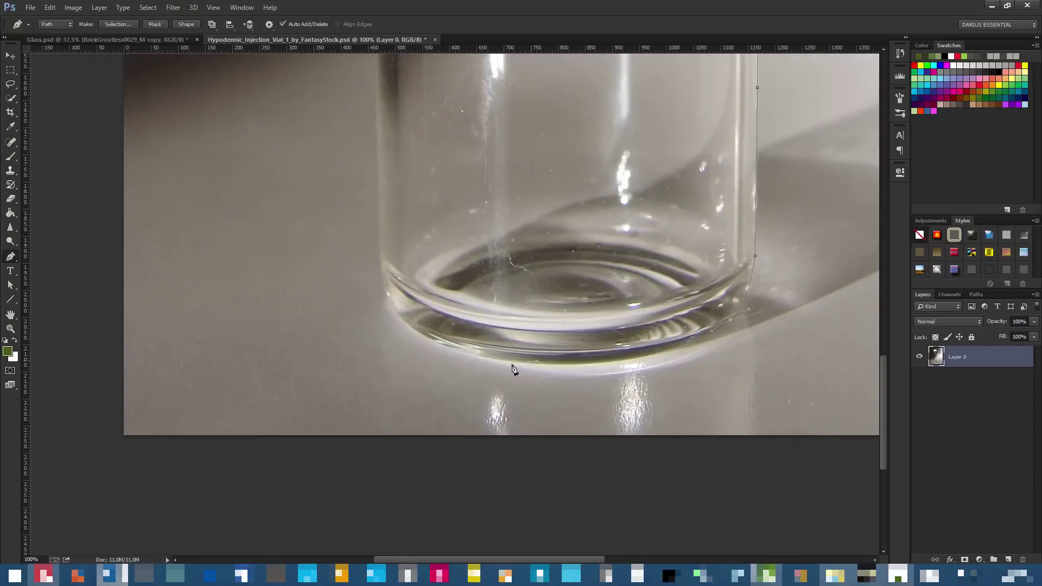
drag(509, 361, 381, 344)
drag(475, 377, 581, 472)
drag(529, 396, 485, 371)
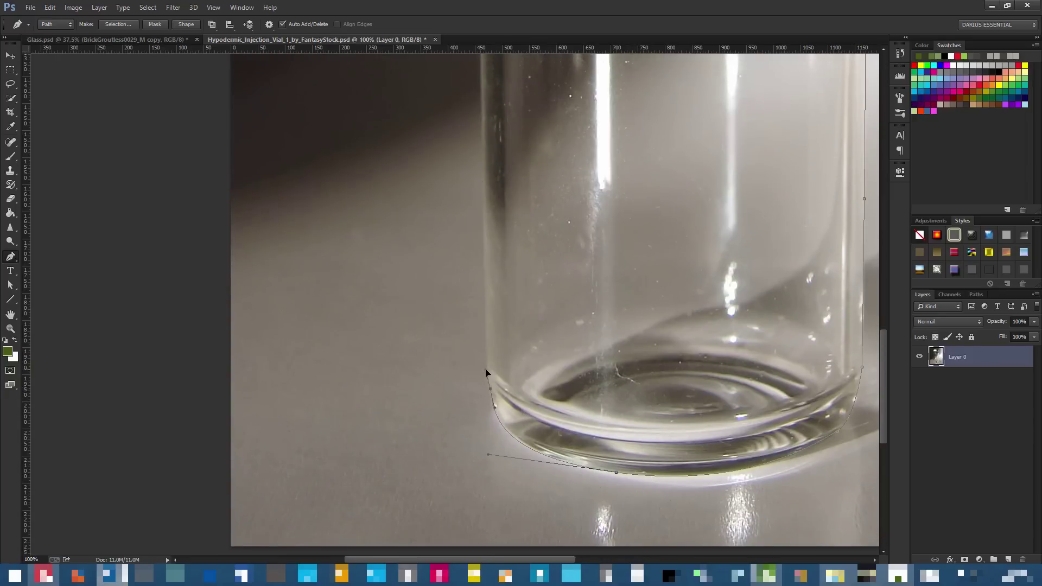
drag(528, 288, 532, 401)
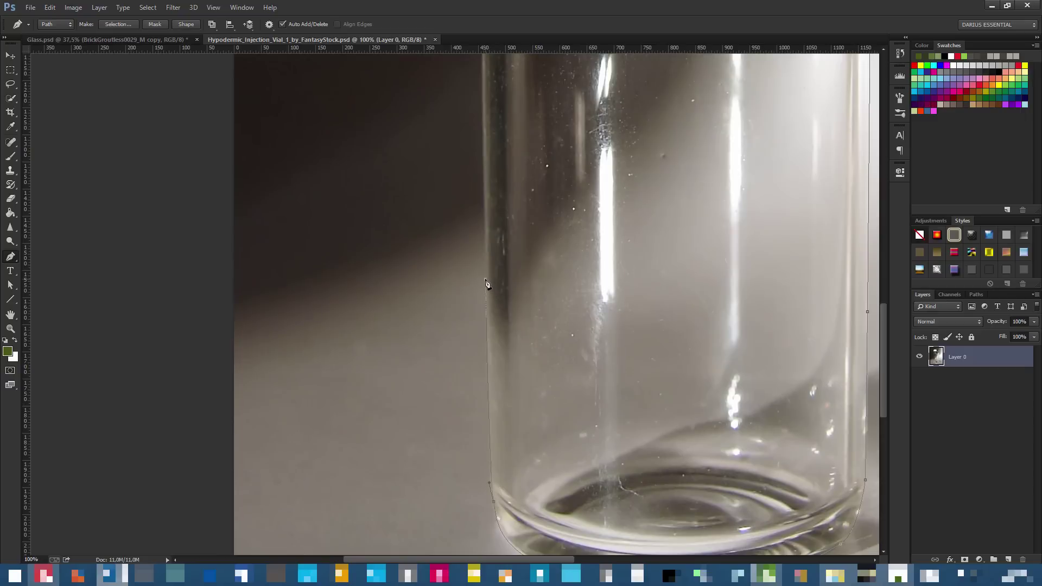
Trace the vial's left edge and shoulder up to the neck, redoing a misplaced neck point
scroll(494, 274, up, 5)
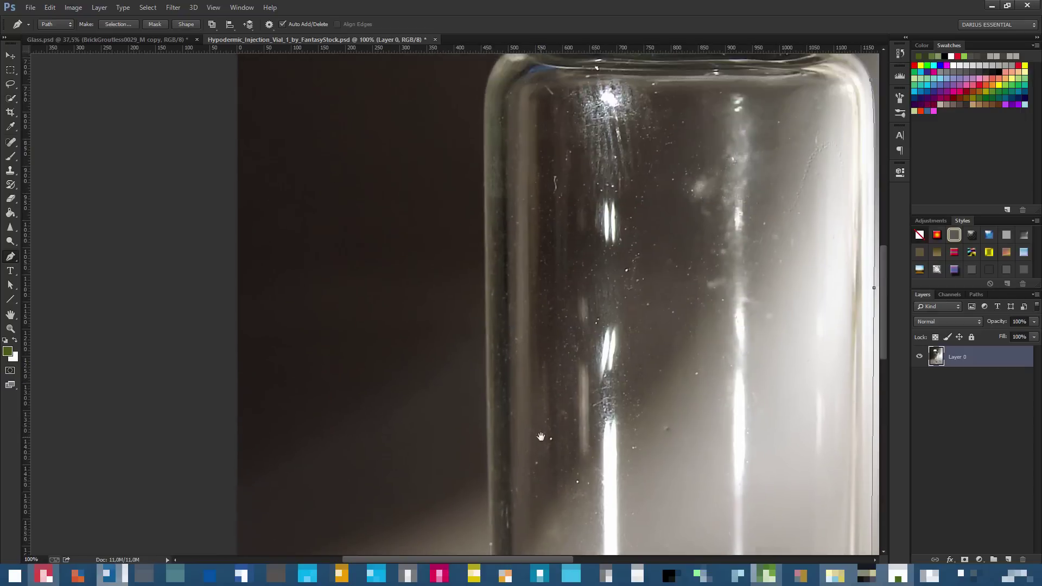
click(485, 246)
drag(526, 184, 543, 415)
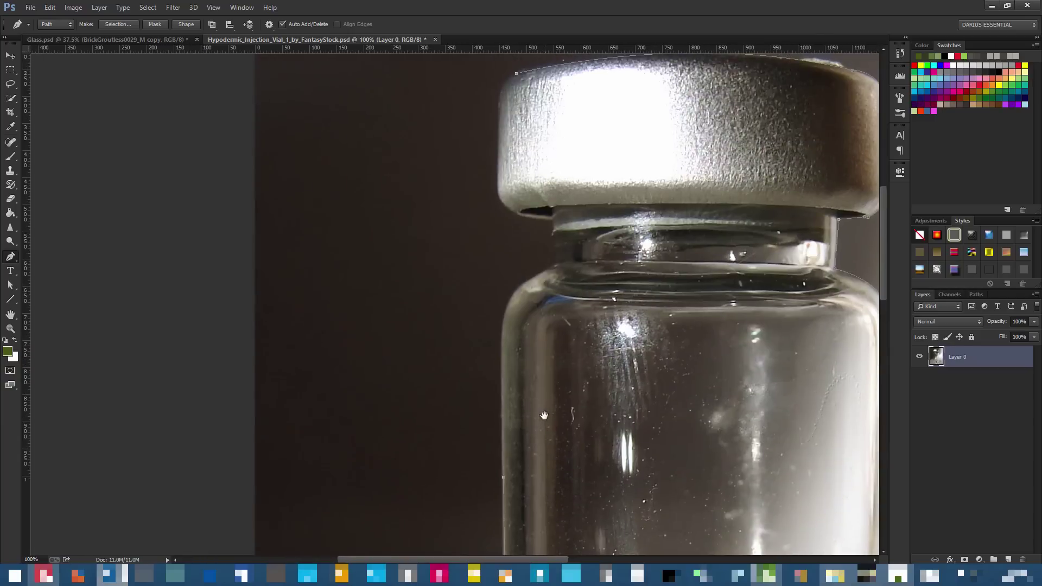
drag(556, 266, 663, 224)
key(ctrl+z)
click(501, 347)
drag(506, 310, 534, 277)
click(554, 265)
Wrap the path under the cap and up its left edge, close it, and fit the image (Ctrl+0)
drag(597, 259, 609, 366)
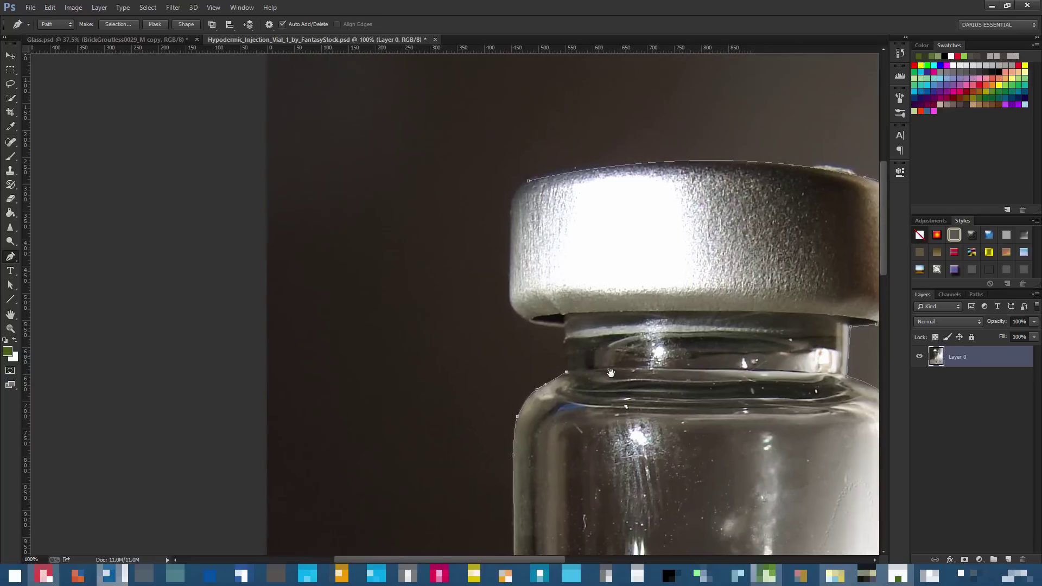
click(563, 328)
drag(527, 321, 520, 318)
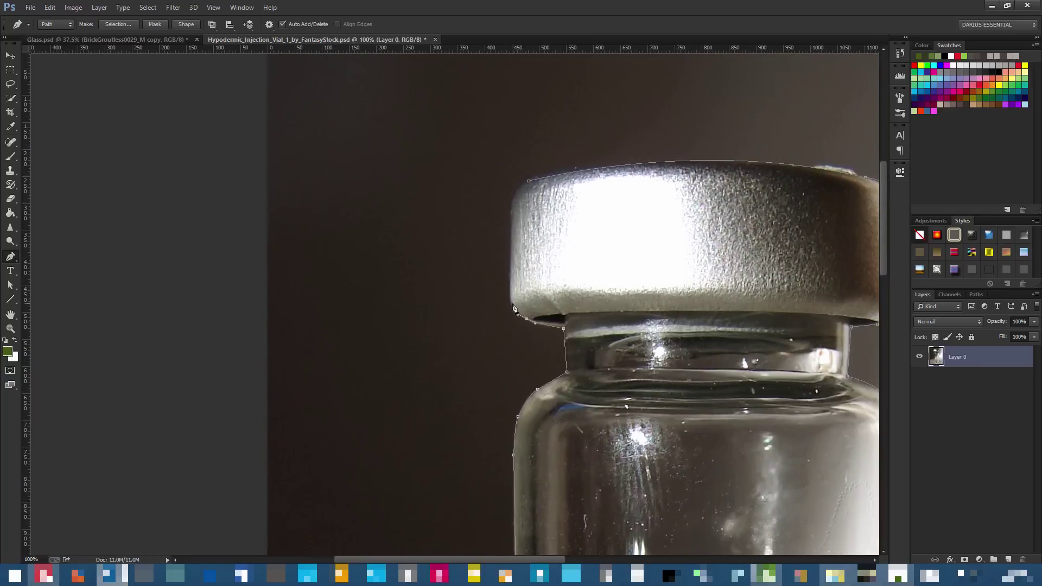
click(508, 289)
click(512, 212)
drag(528, 181, 540, 174)
scroll(558, 251, down, 5)
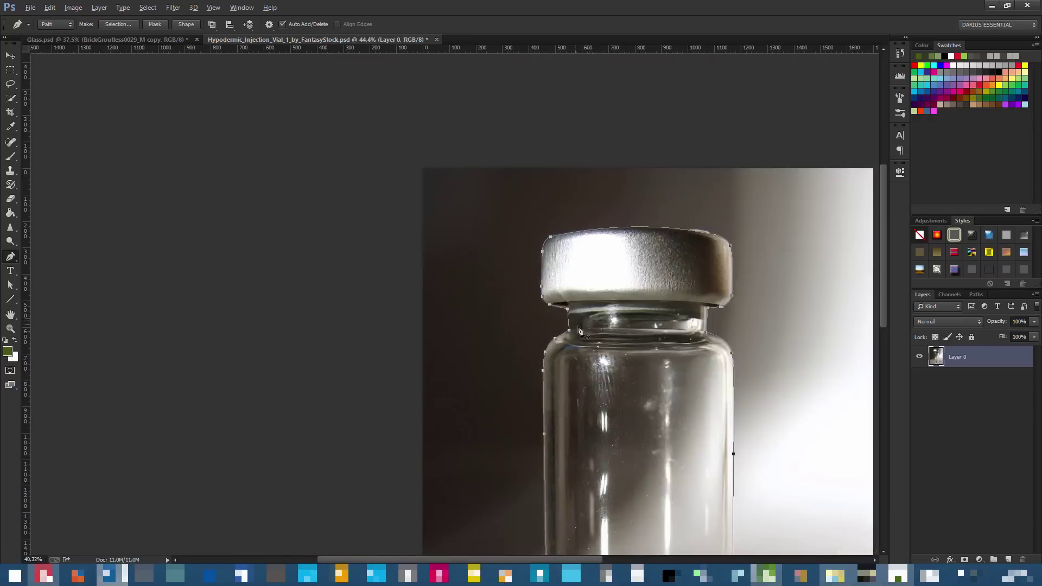
scroll(579, 327, down, 5)
key(ctrl+0)
key(alt)
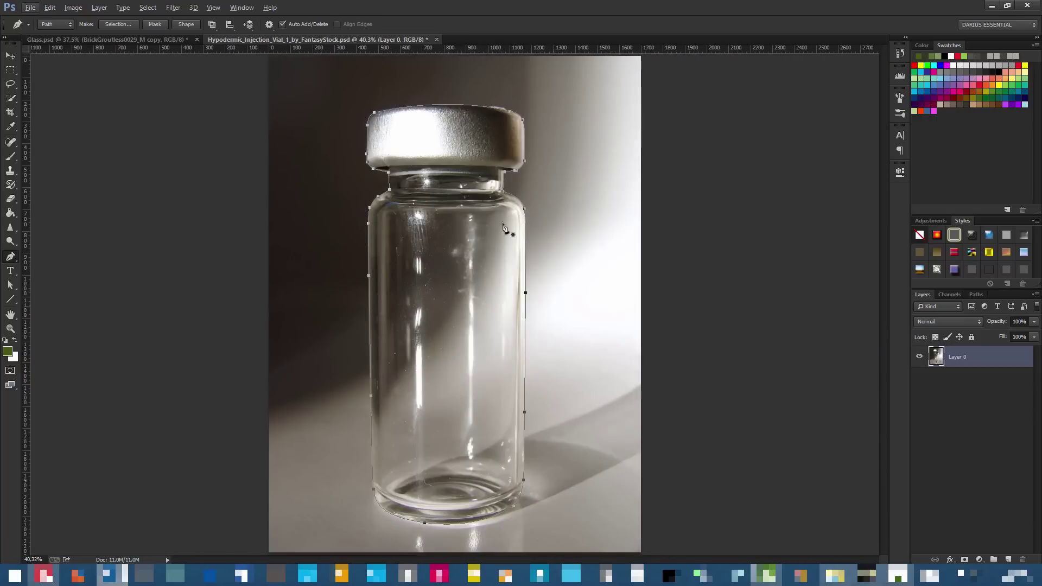
Turn the vial path into a selection with feather 0, copy it to Layer 1, and hide Layer 0
right_click(482, 241)
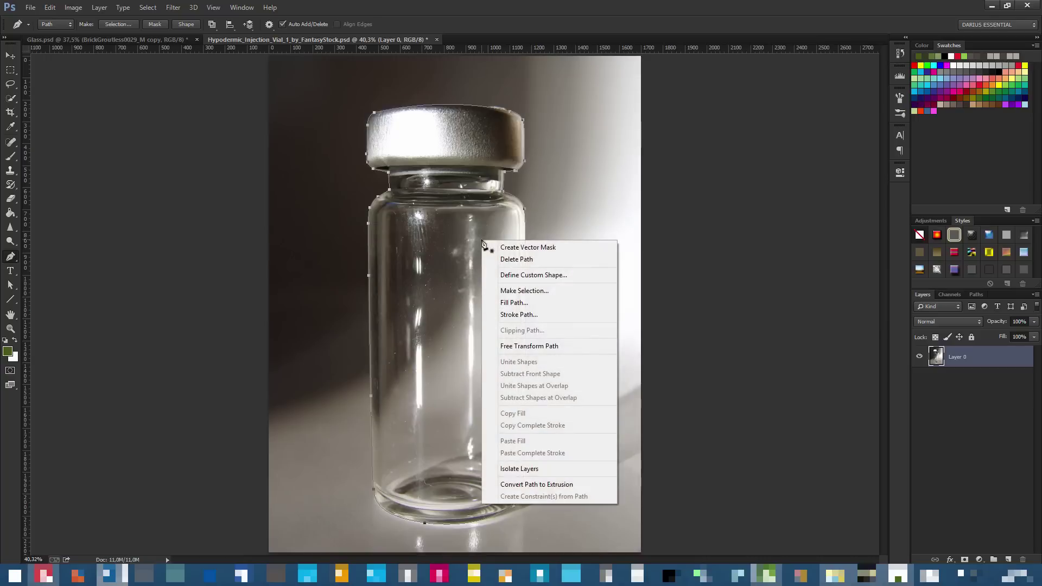
click(548, 291)
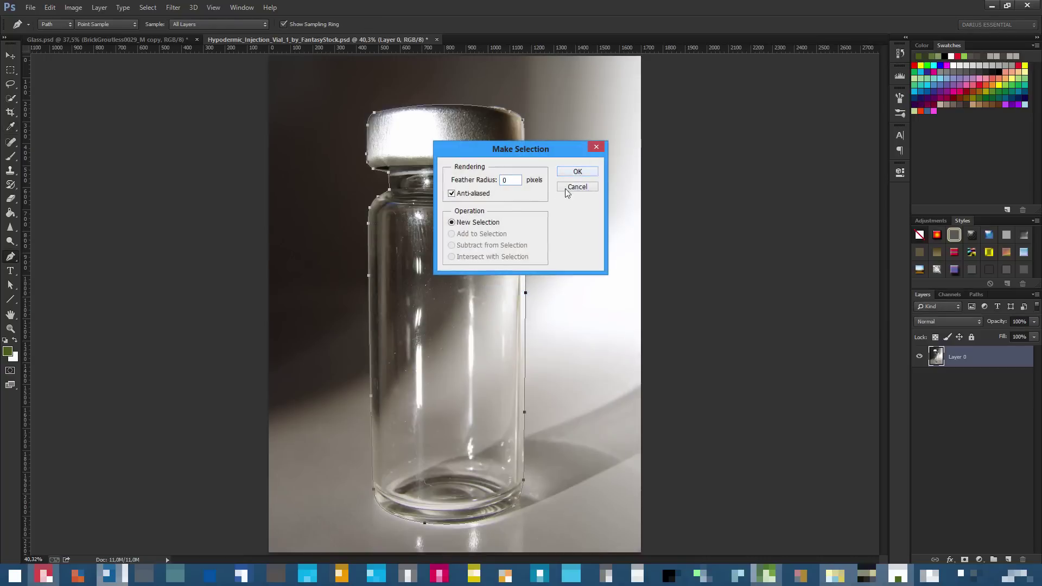
click(578, 172)
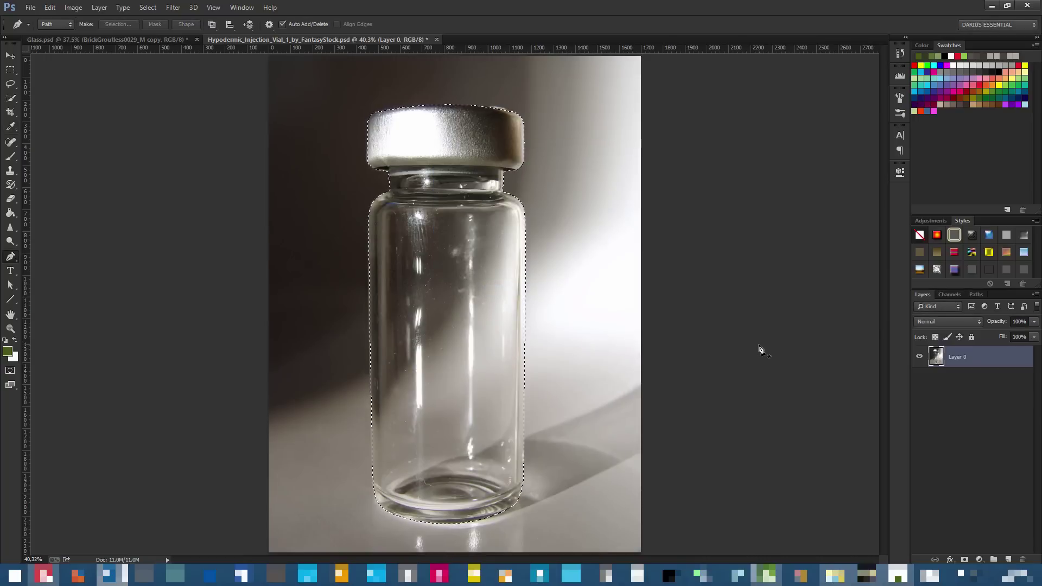
key(ctrl+j)
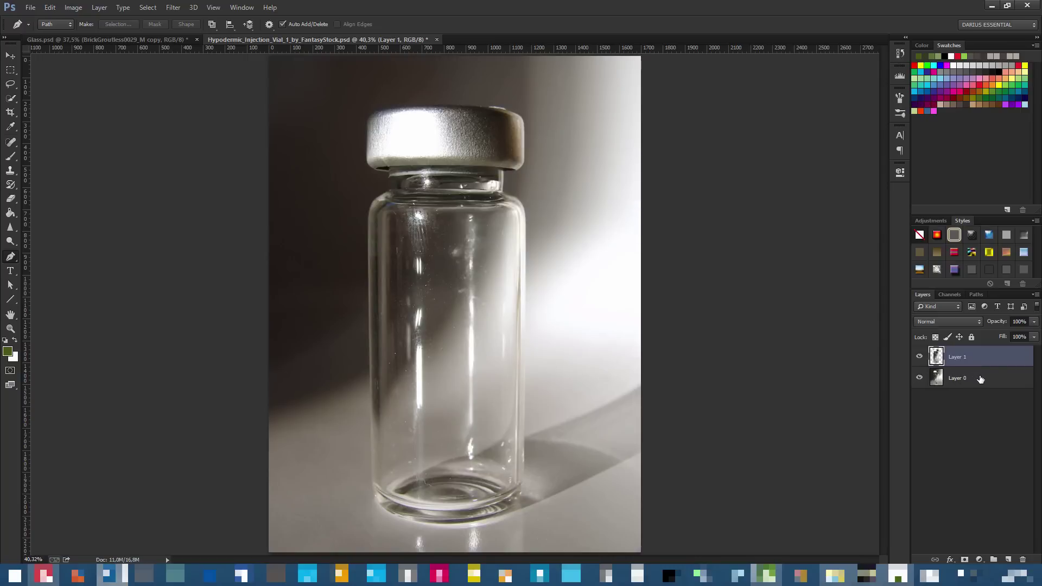
click(966, 380)
click(920, 378)
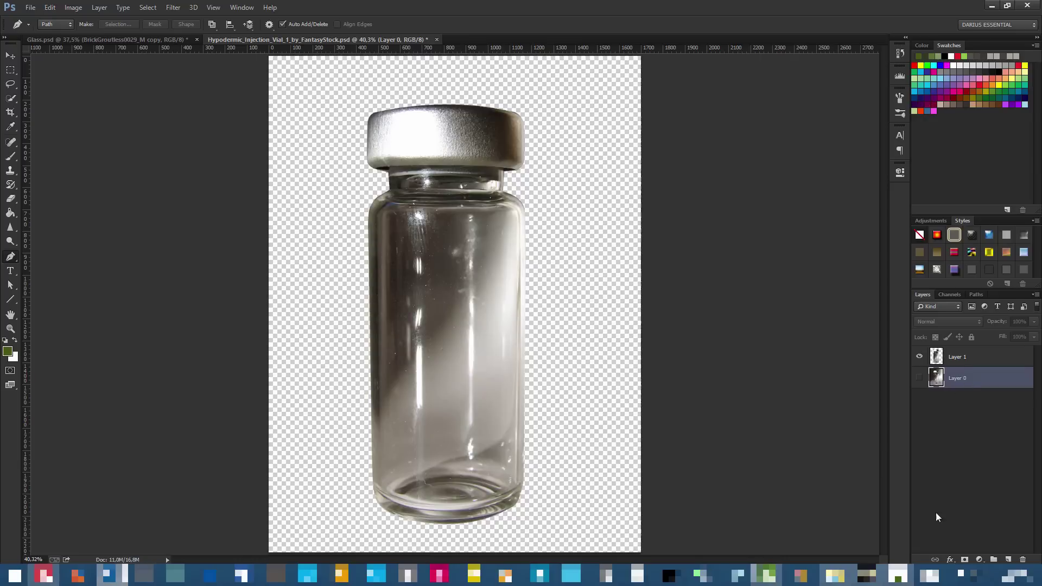
Place the BrickGroutless0029_M stone-wall texture and scale it to fill the canvas behind the vial
click(835, 574)
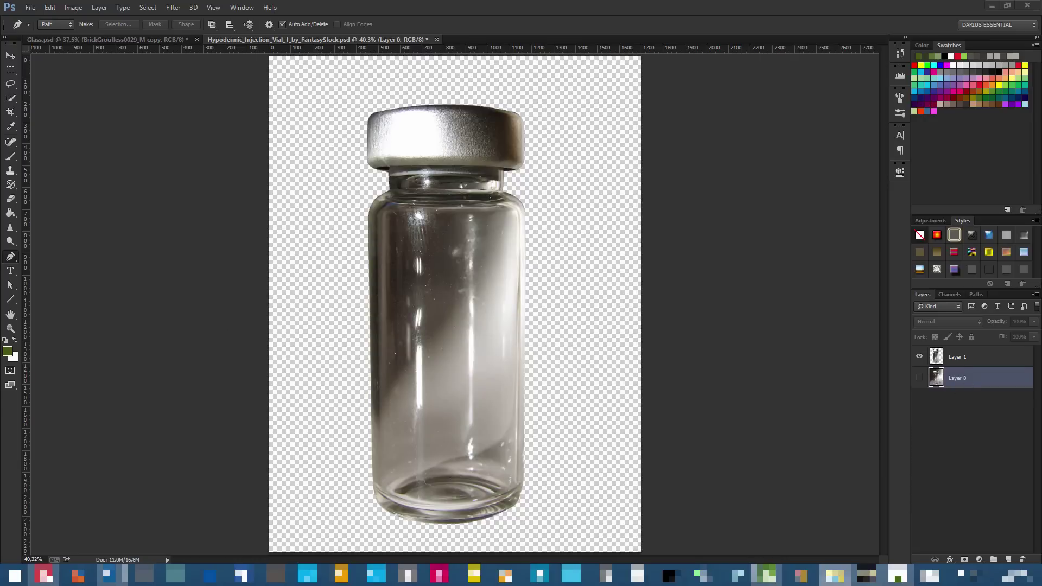
drag(167, 334, 493, 298)
drag(583, 305, 558, 187)
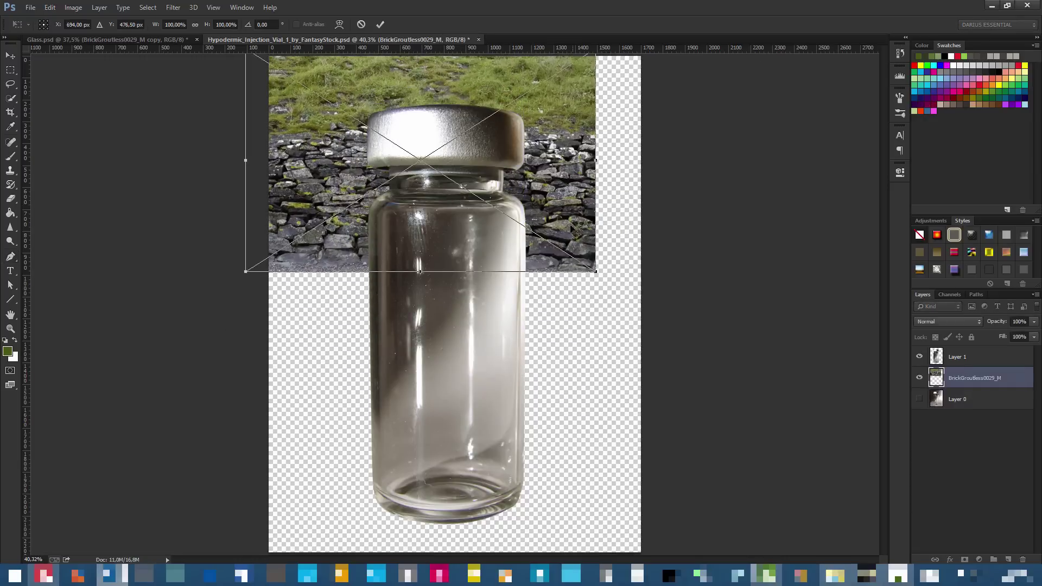
scroll(560, 190, down, 2)
drag(554, 284, 692, 527)
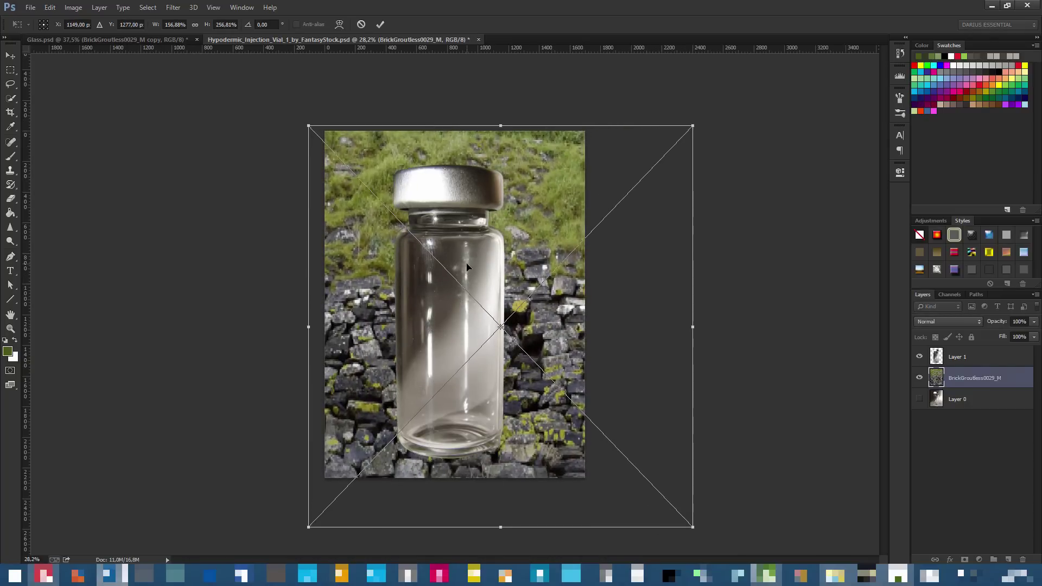
key(Return)
scroll(445, 298, up, 3)
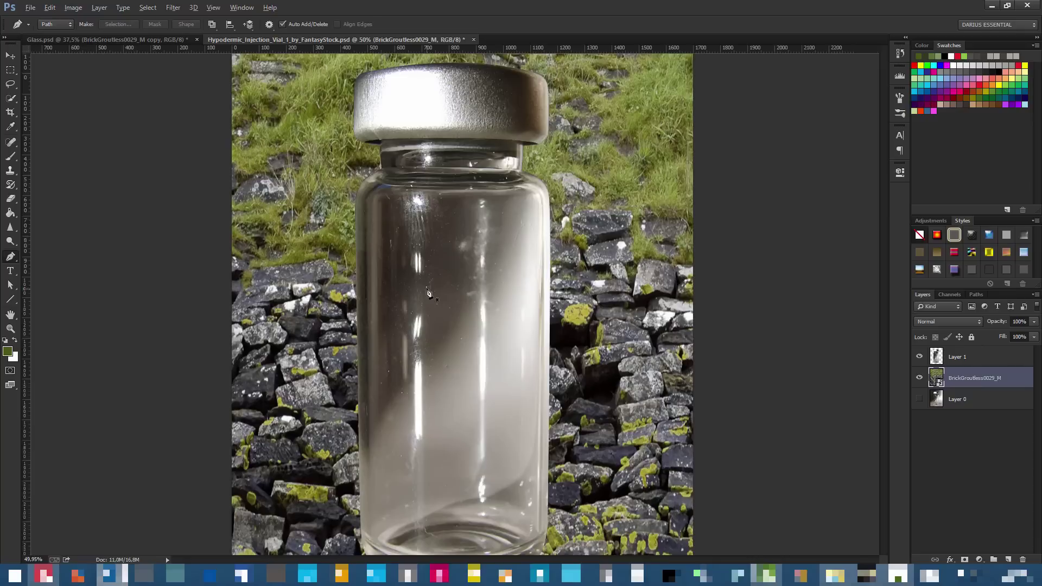
scroll(481, 219, down, 3)
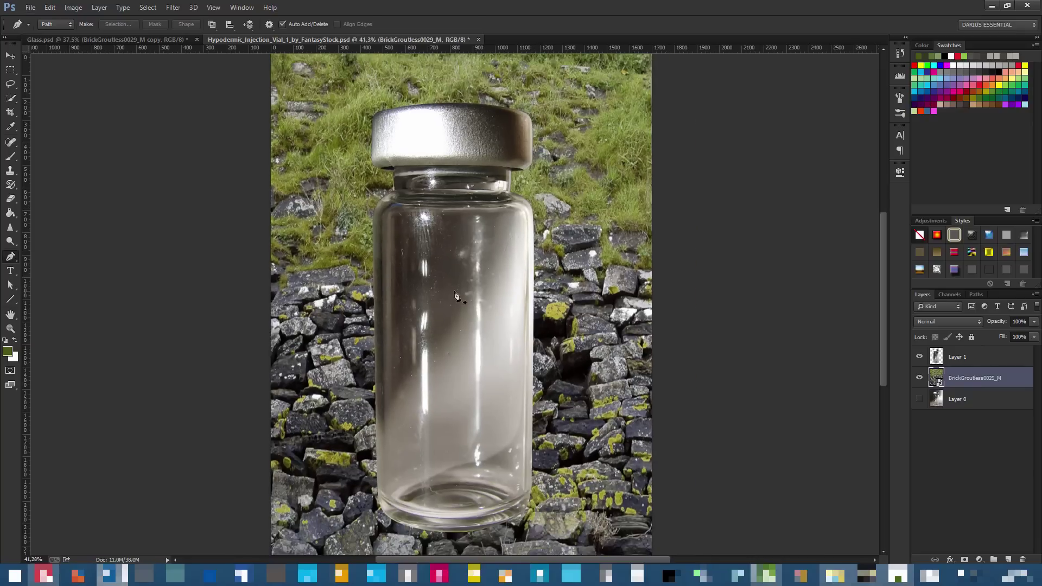
scroll(423, 269, up, 2)
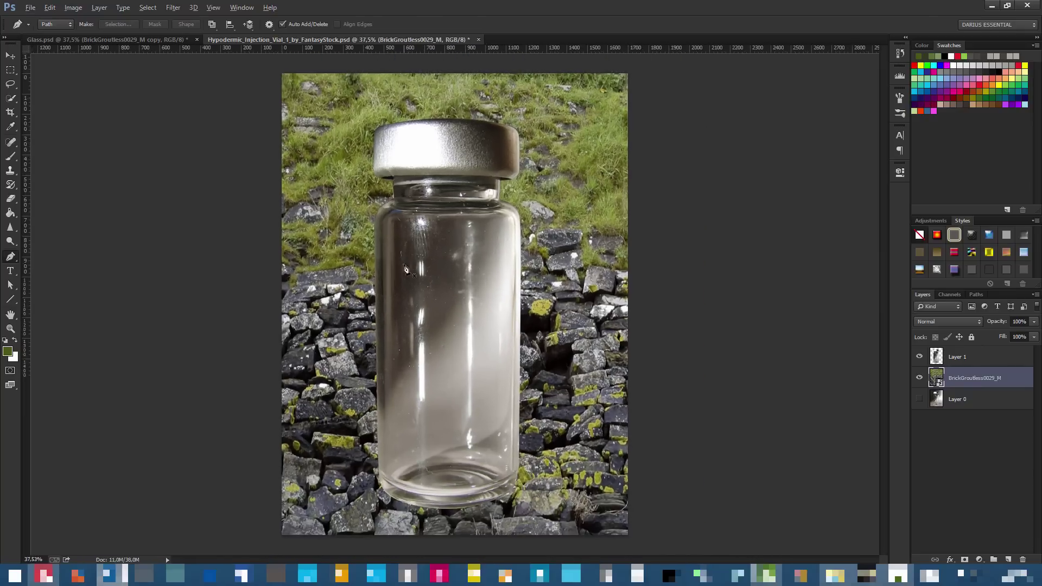
scroll(447, 280, down, 1)
click(934, 362)
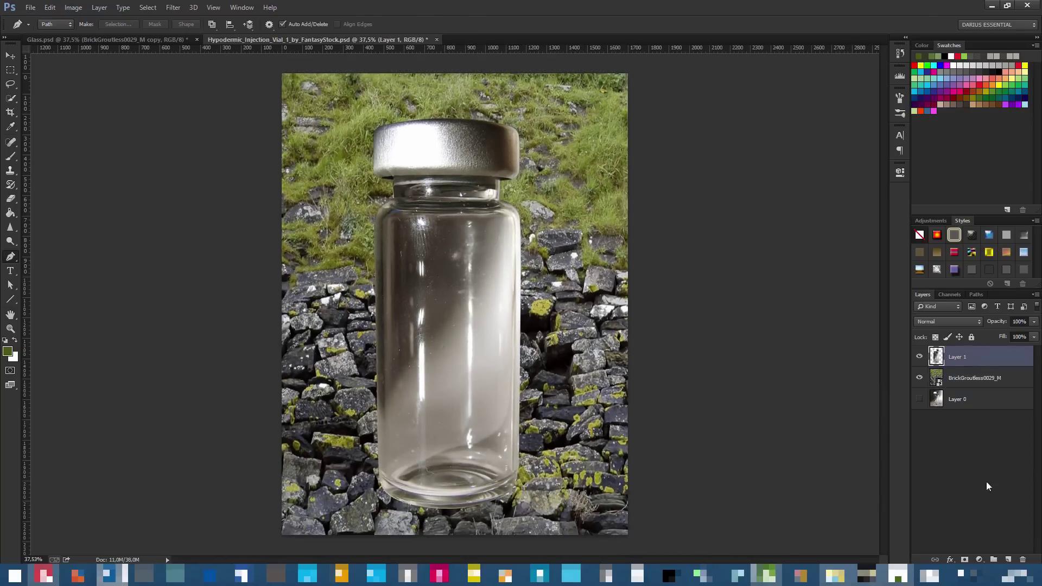
Add a white mask to Layer 1, load the vial outline as a selection, and target the mask
click(965, 560)
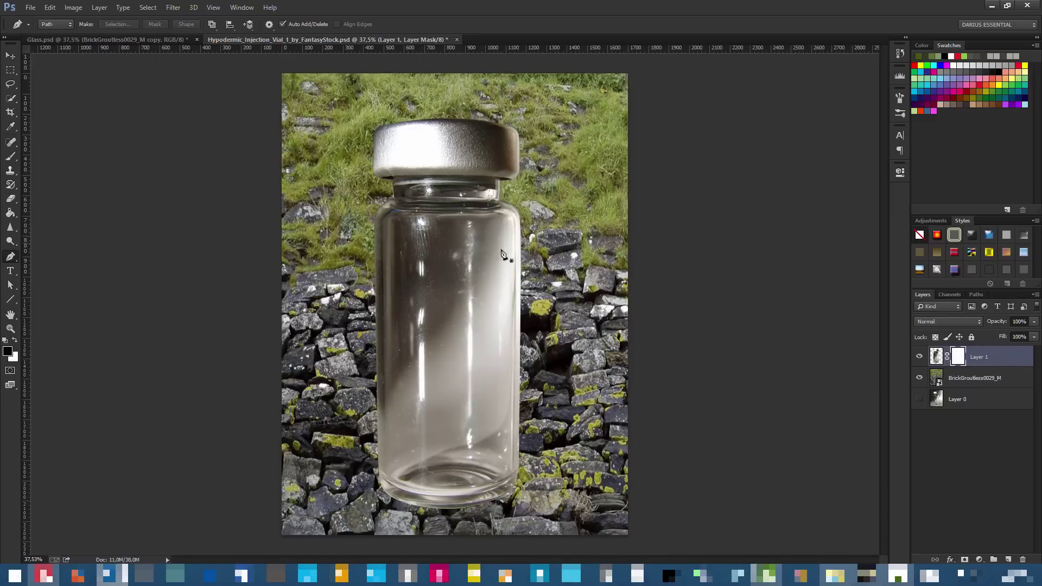
click(938, 358)
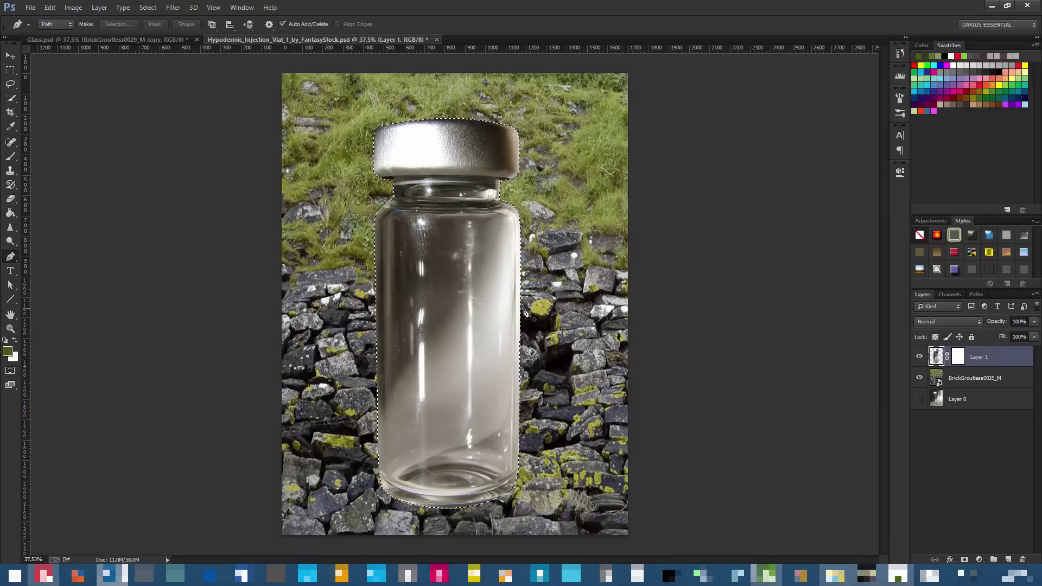
click(957, 357)
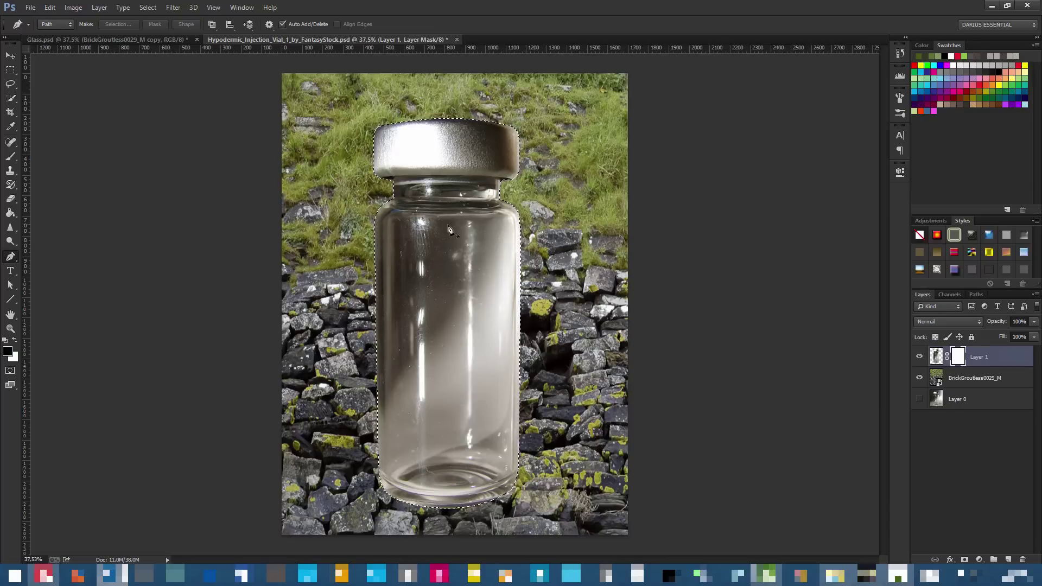
Open Select > Color Range, then cancel it without applying
click(148, 7)
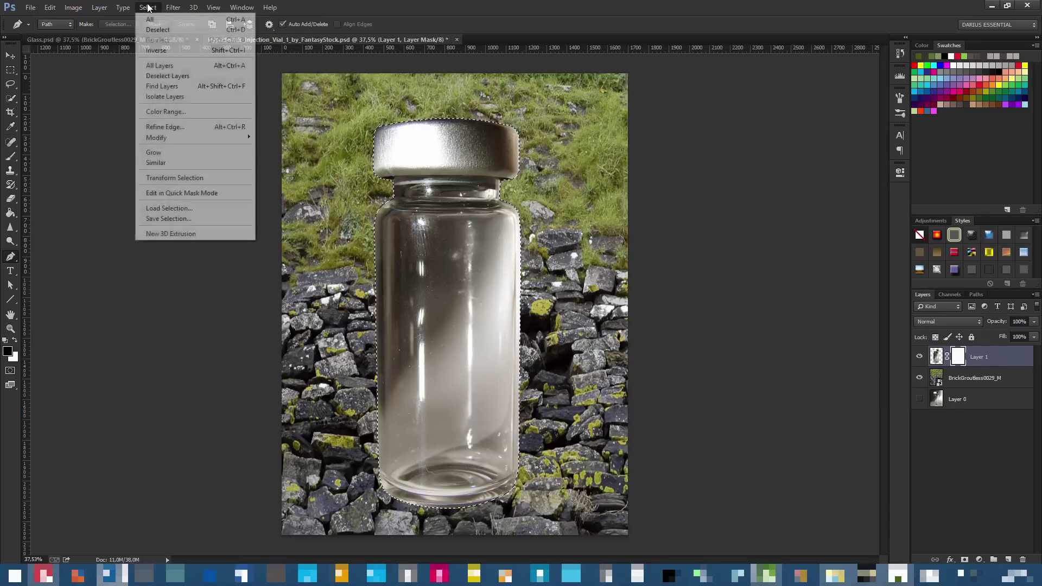
click(166, 111)
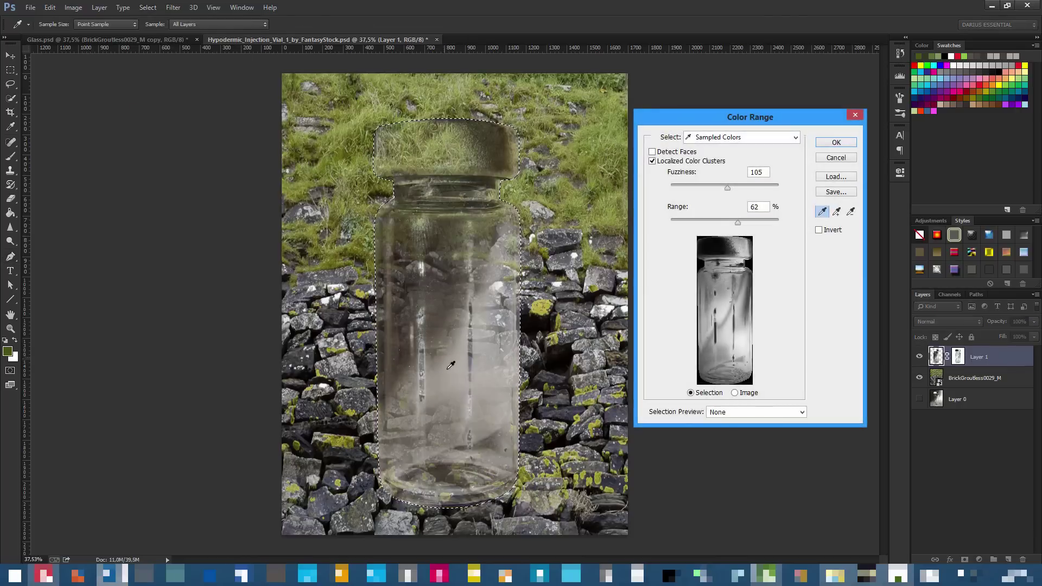
key(Escape)
key(p)
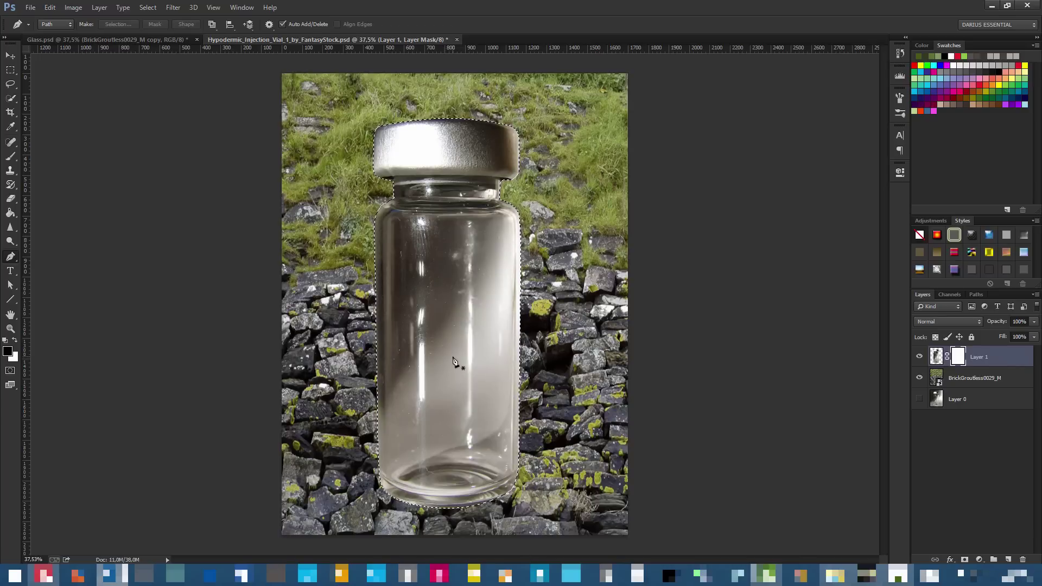
Reopen Color Range and sample the vial's glass body, adding extra areas with Add to Sample
click(147, 7)
click(177, 113)
click(465, 271)
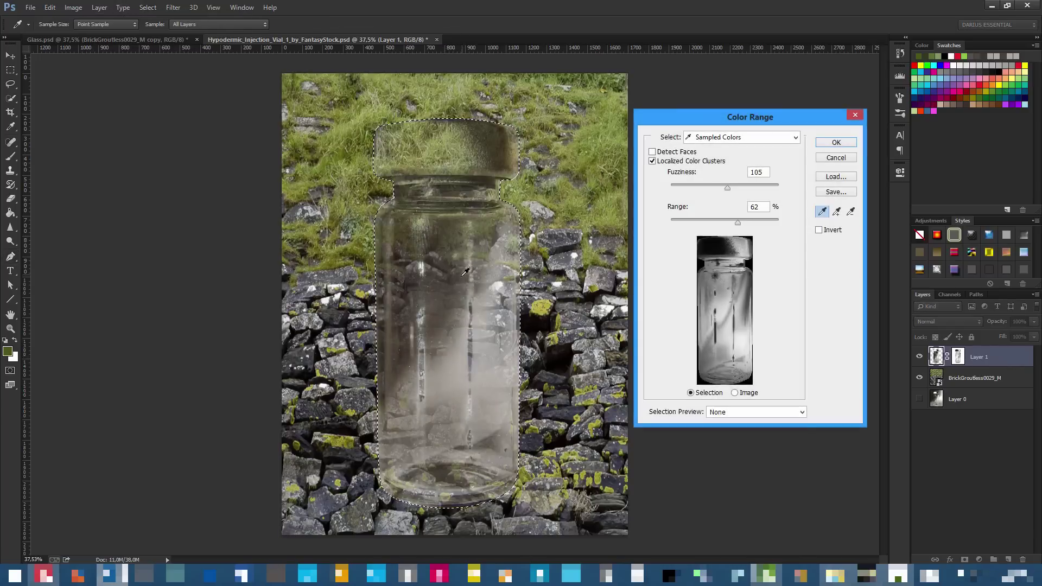
click(449, 369)
click(460, 346)
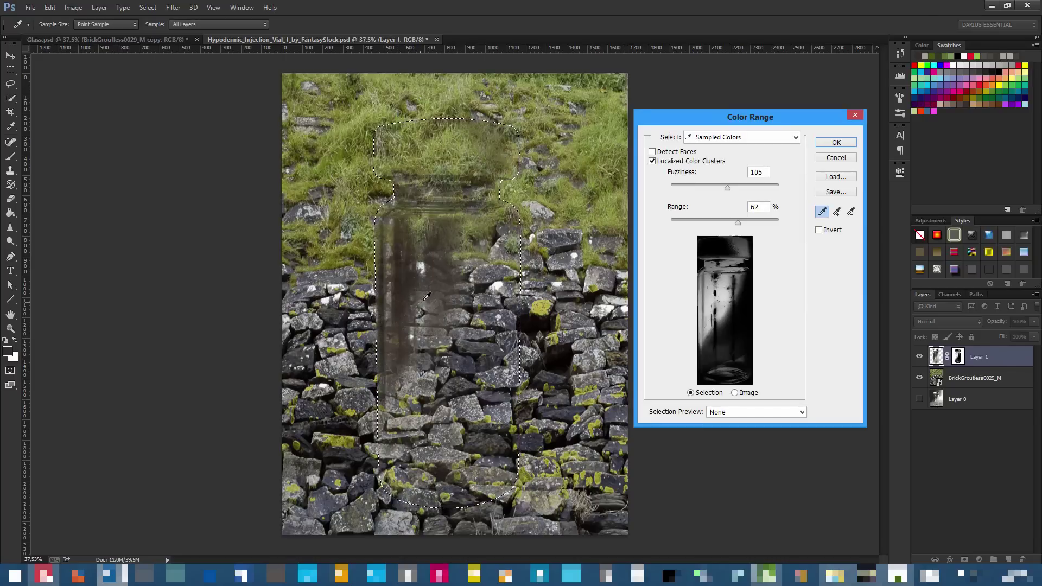
click(447, 376)
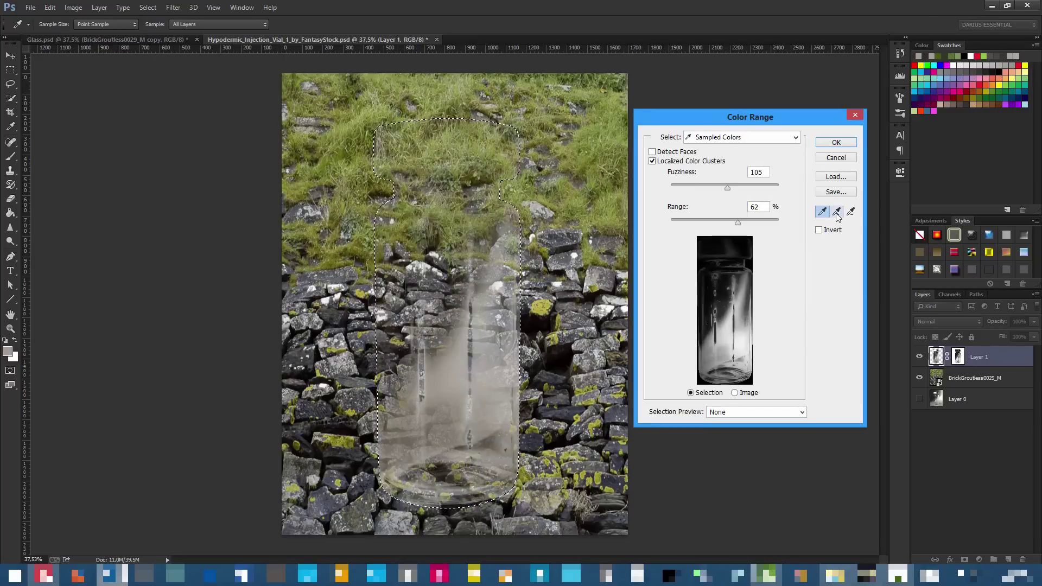
click(837, 213)
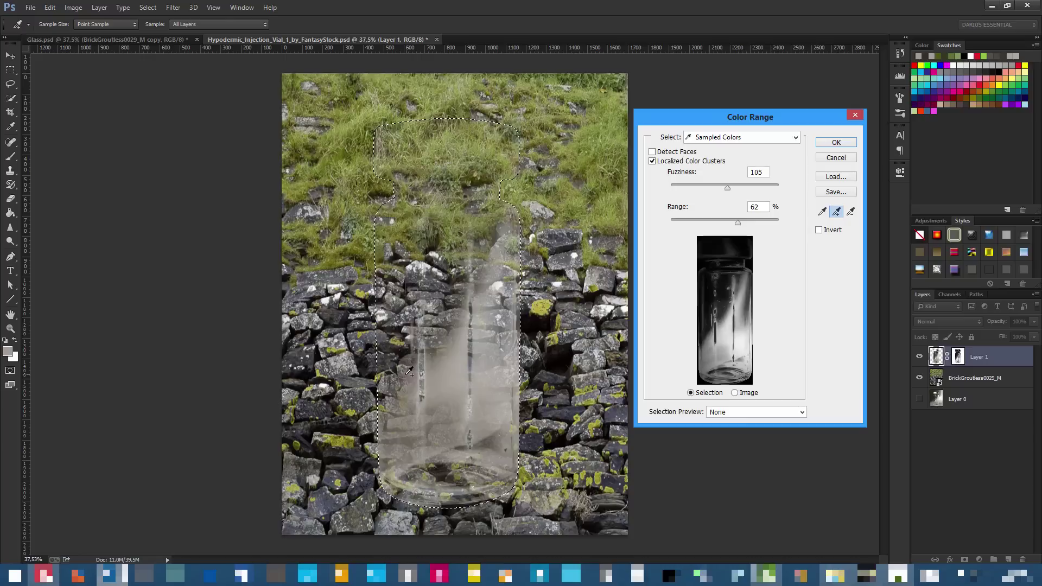
click(400, 352)
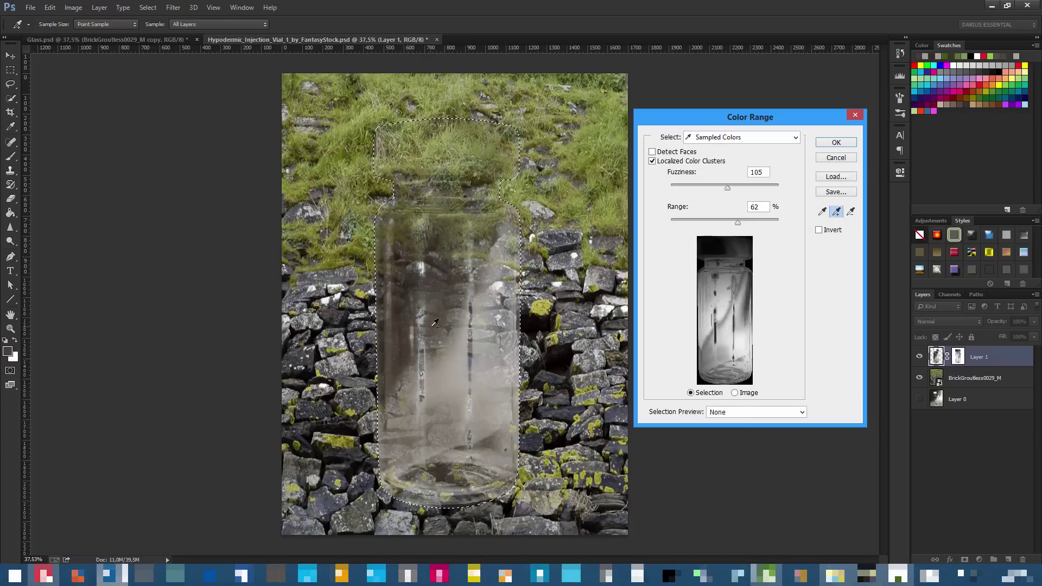
key(ctrl+z)
click(411, 368)
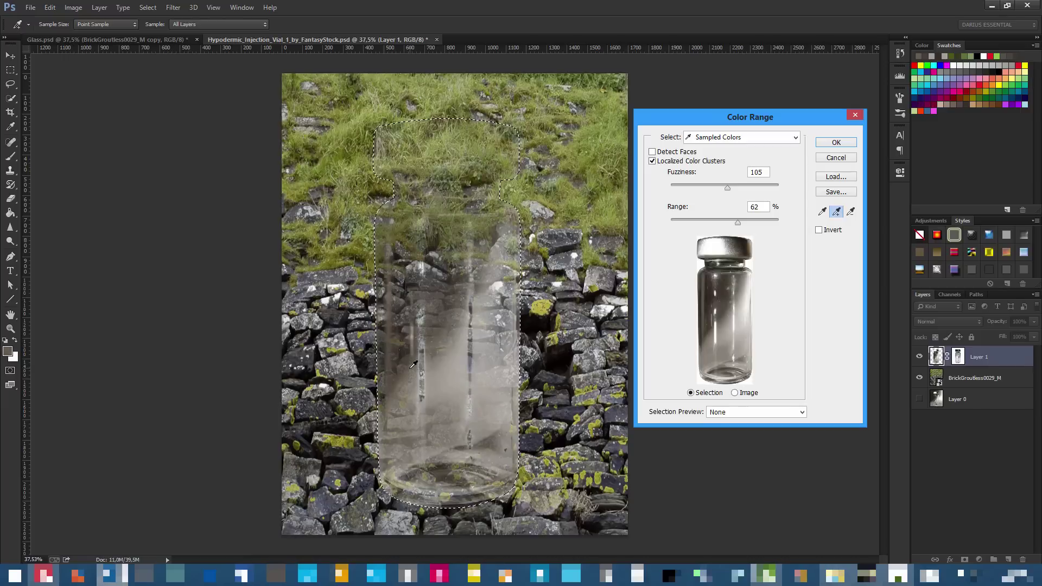
click(414, 368)
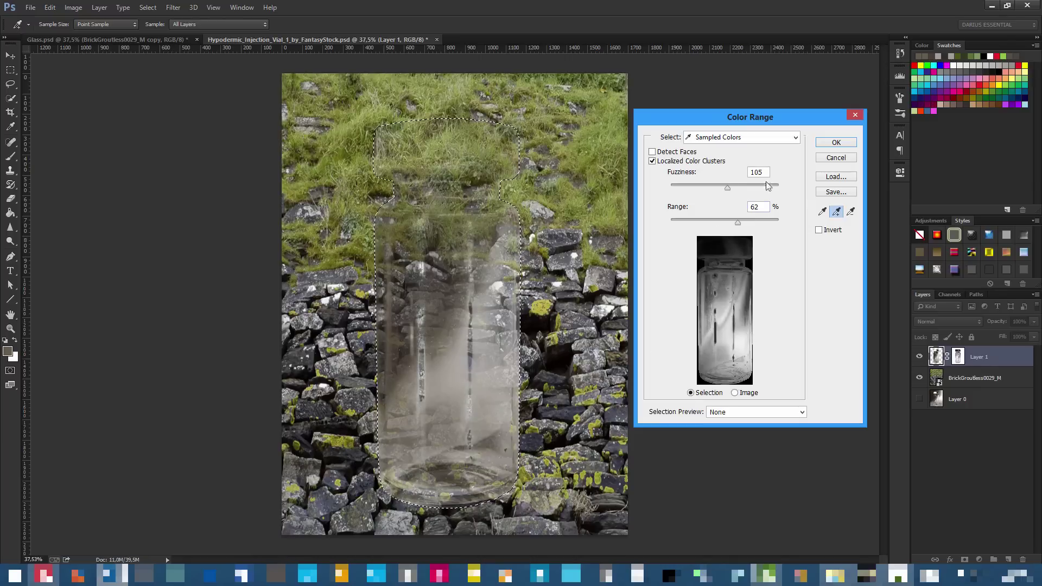
Set Fuzziness to 117 and Range to 69, then apply the result to Layer 1's mask
drag(735, 224, 733, 186)
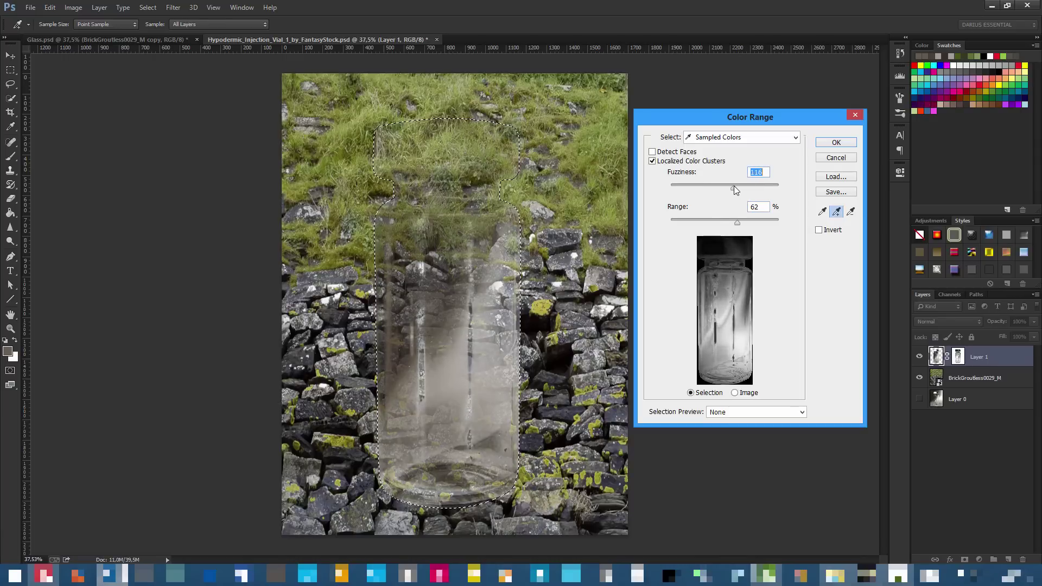
drag(744, 221, 741, 223)
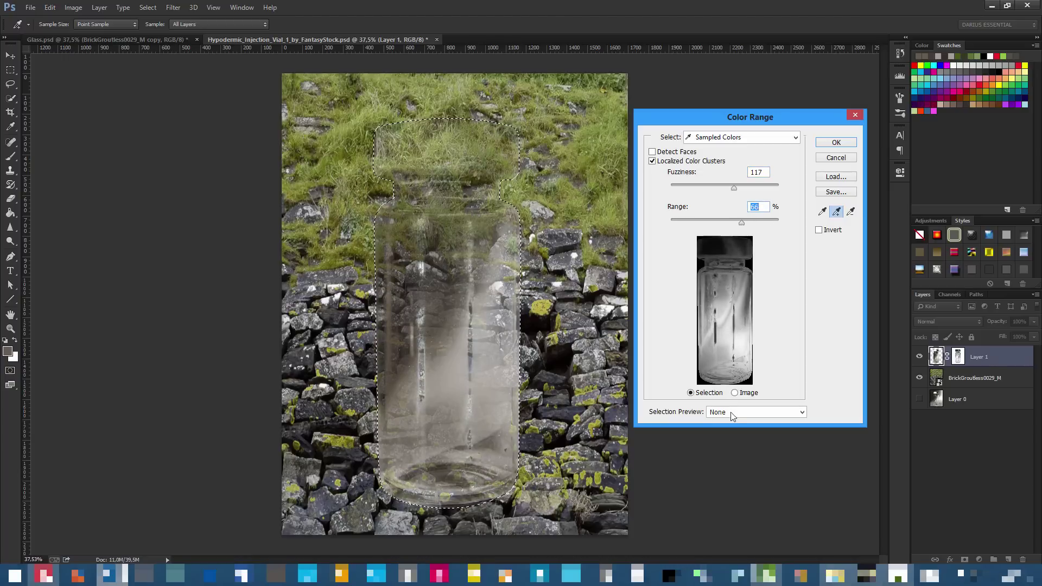
click(836, 144)
click(958, 358)
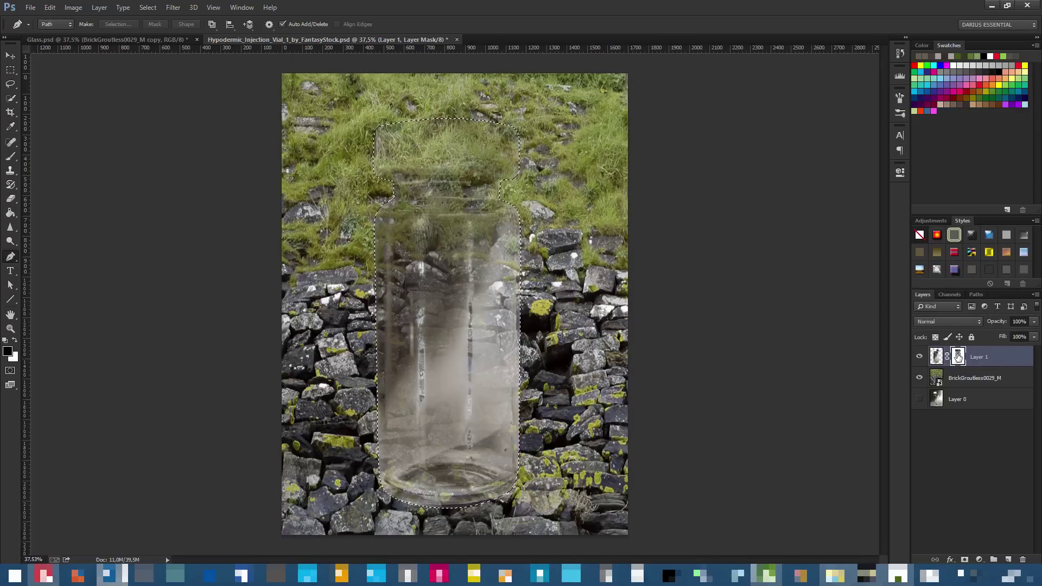
Deselect, then set up a 191 px Brush with white as the foreground colour
drag(959, 356, 959, 359)
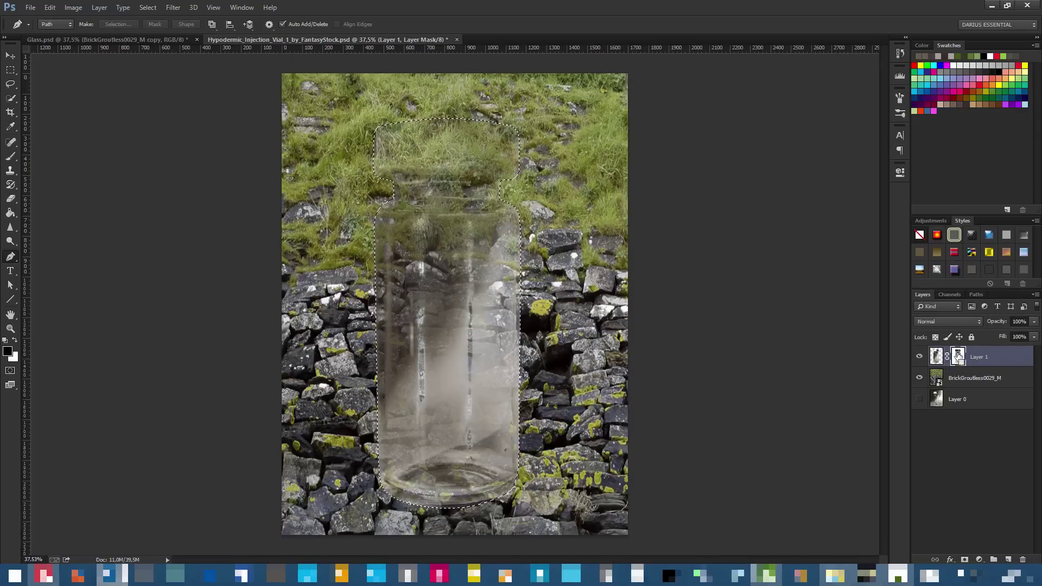
key(ctrl+d)
scroll(445, 234, down, 2)
scroll(445, 235, up, 2)
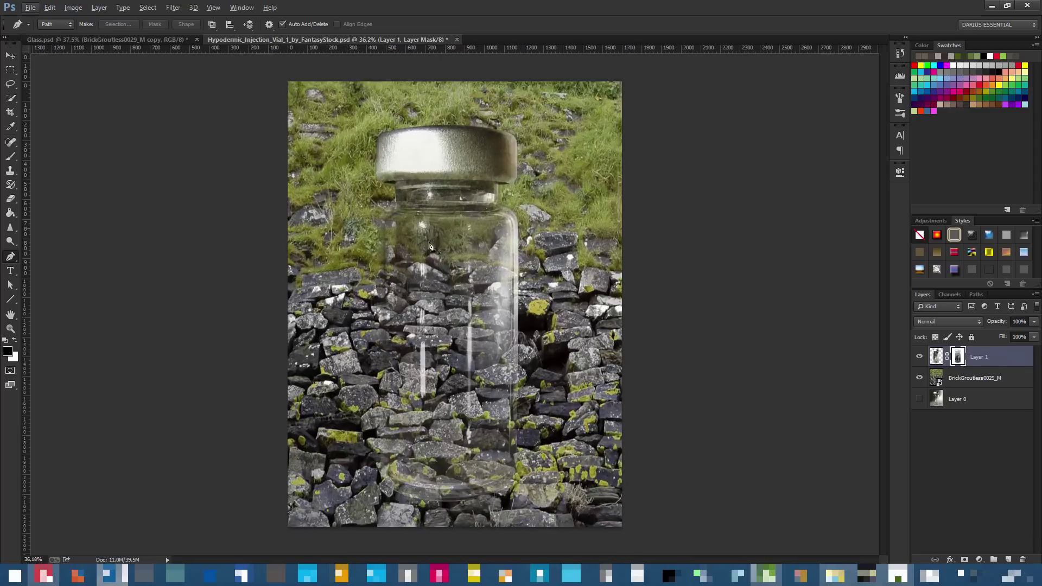
key(alt)
click(11, 162)
right_click(440, 204)
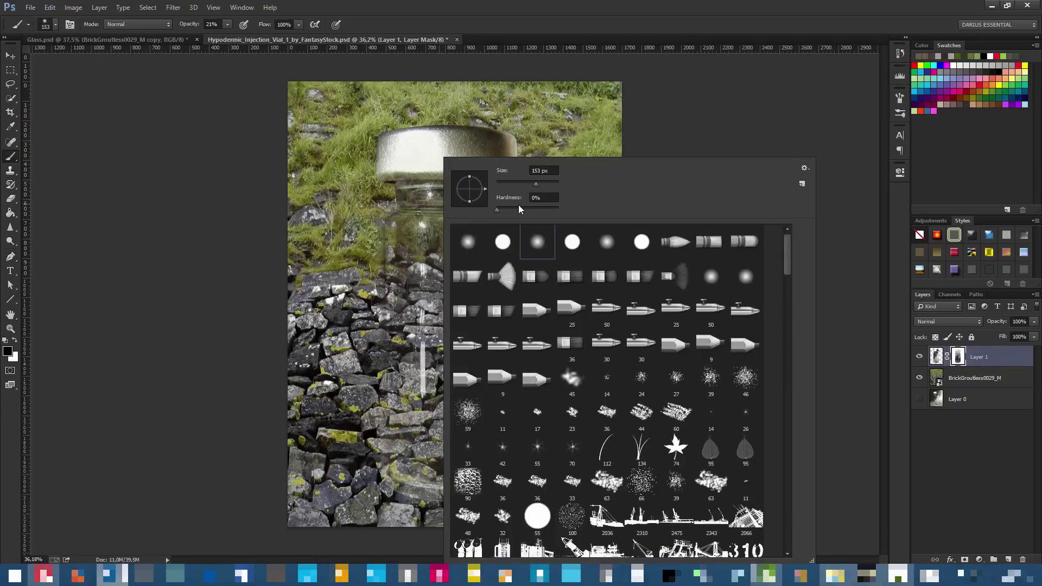
drag(538, 184, 541, 181)
click(958, 360)
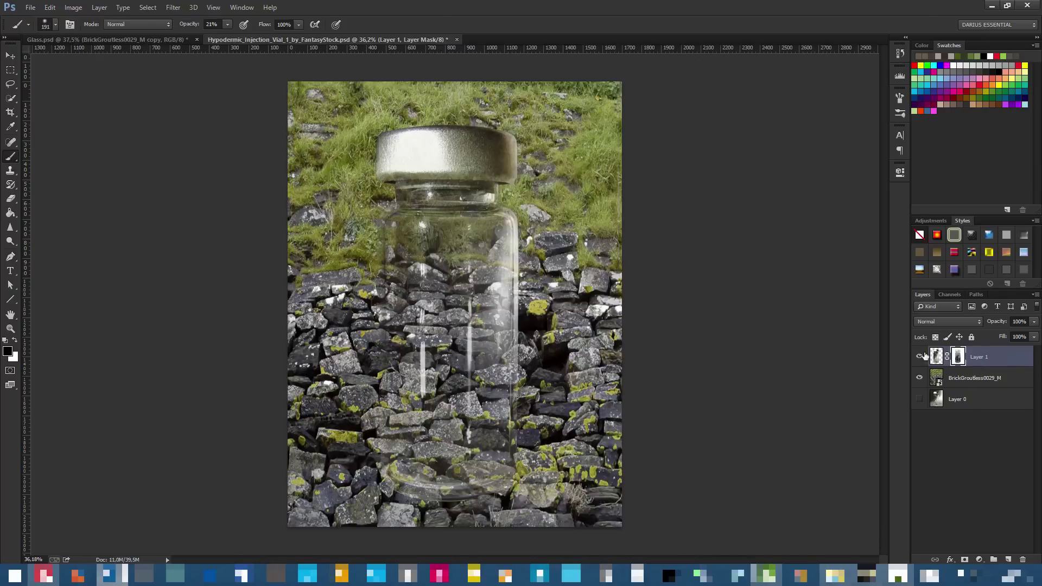
key(x)
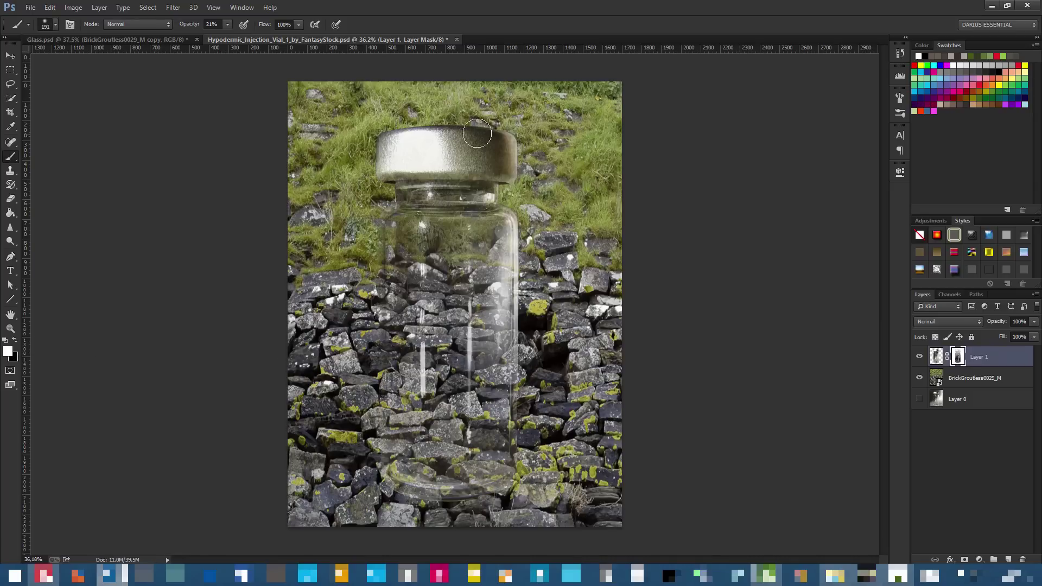
Paint white on the mask over the metal cap to make it solid again
mouse_move(446, 307)
mouse_down()
mouse_move(481, 402)
mouse_move(483, 477)
mouse_up()
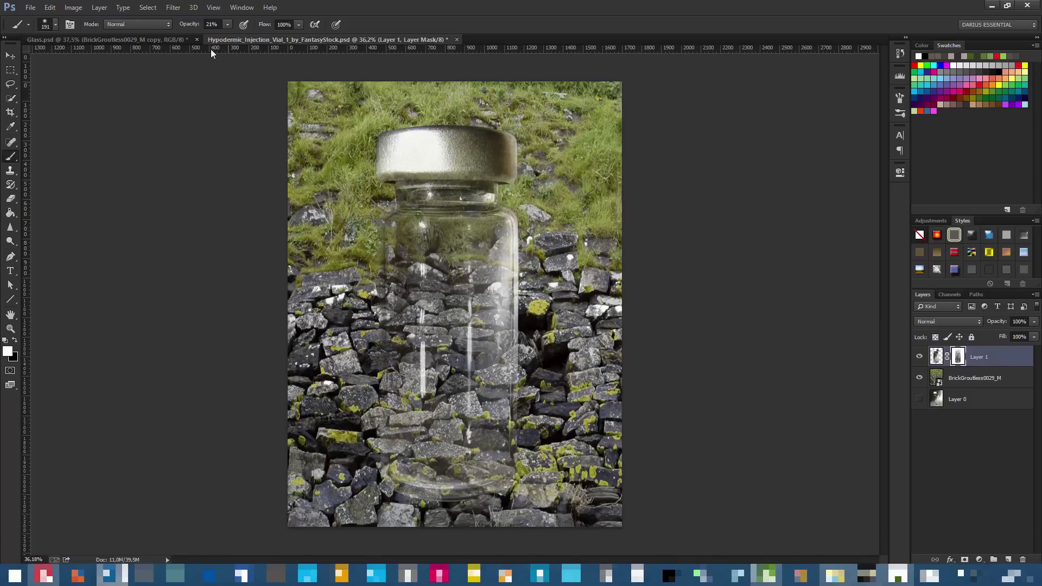
key(ctrl+z)
drag(189, 25, 441, 59)
key(0)
mouse_move(488, 347)
mouse_down()
mouse_move(391, 401)
mouse_move(434, 326)
mouse_move(413, 244)
mouse_move(453, 489)
mouse_up()
key(ctrl+z)
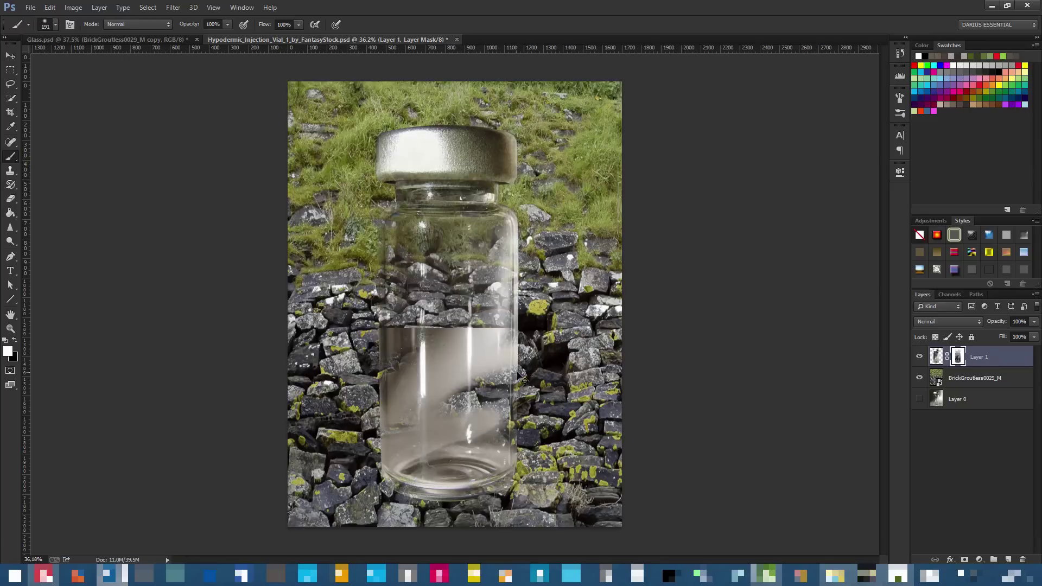
mouse_move(530, 140)
mouse_down()
mouse_move(399, 131)
mouse_move(504, 141)
mouse_move(353, 151)
mouse_move(530, 152)
mouse_move(387, 158)
mouse_move(498, 161)
mouse_move(387, 170)
mouse_move(519, 160)
mouse_move(472, 136)
mouse_up()
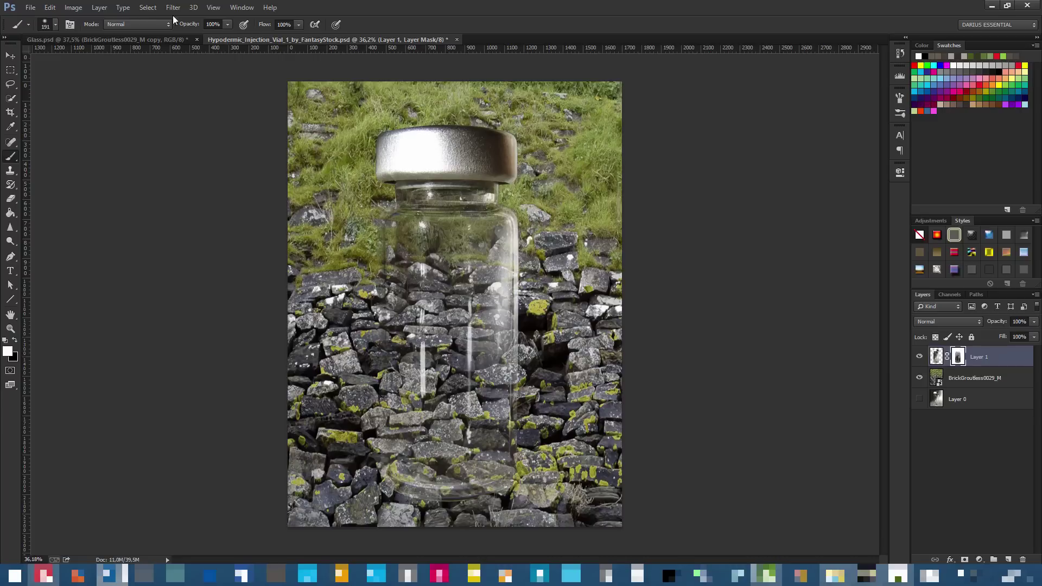
Lower the brush opacity and enlarge the brush to 296 px for softer mask refinement
drag(193, 26, 147, 28)
right_click(510, 186)
drag(614, 188, 620, 188)
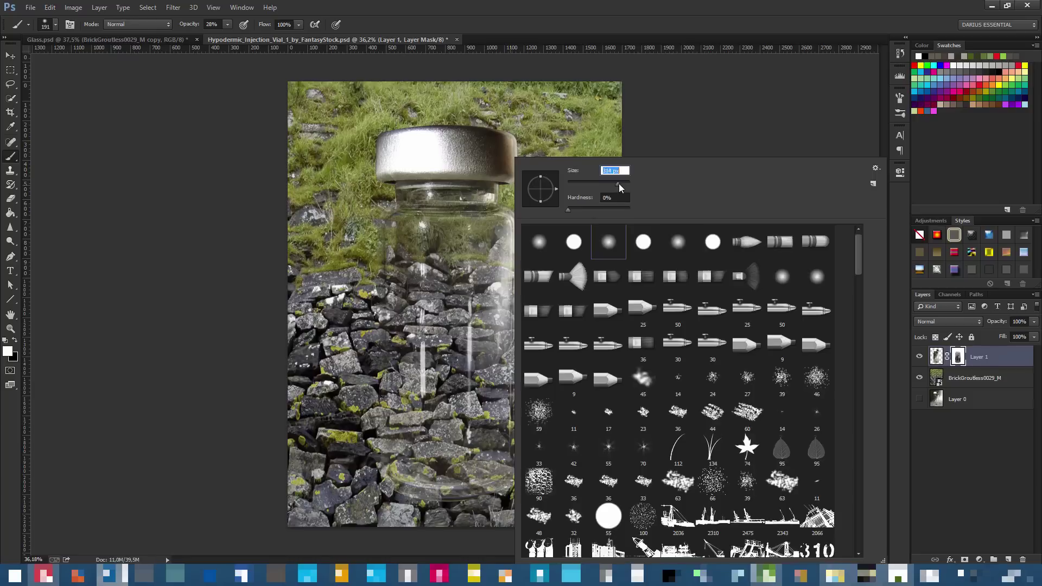
click(354, 239)
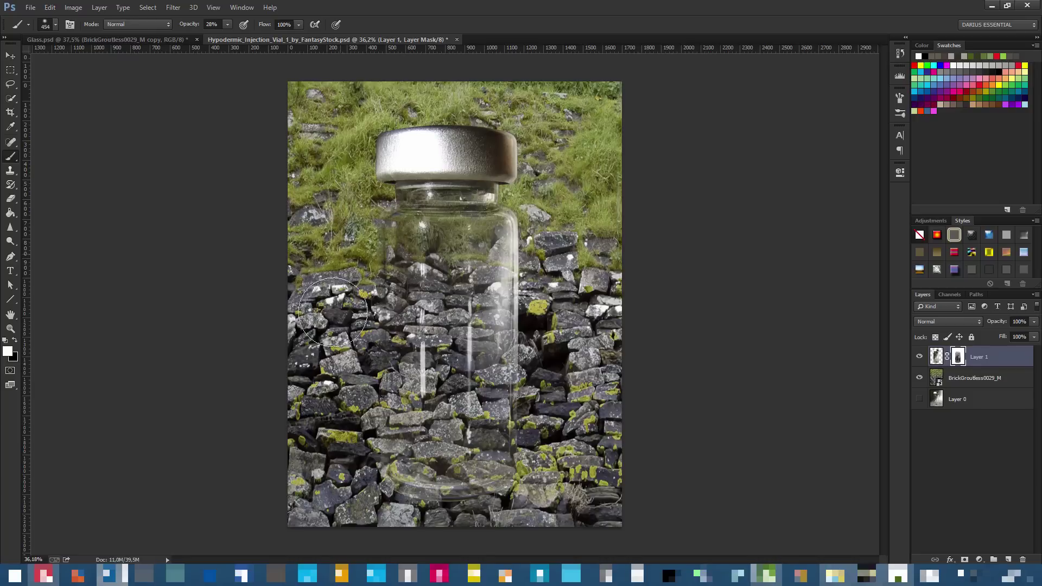
Hide the stone-wall texture and fill a new Layer 2 with lime green using the Paint Bucket
click(961, 380)
click(918, 378)
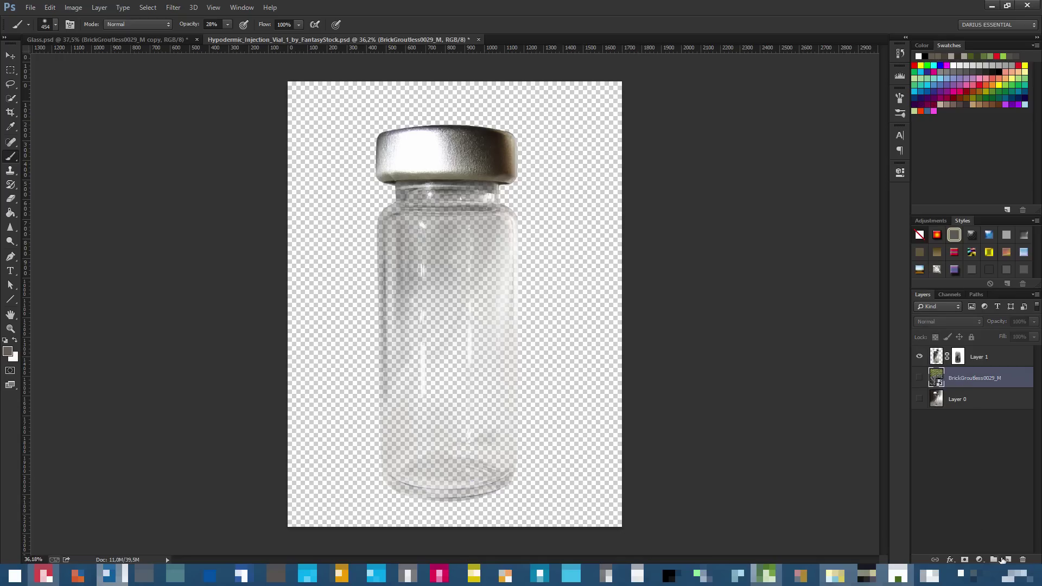
click(1008, 559)
click(10, 213)
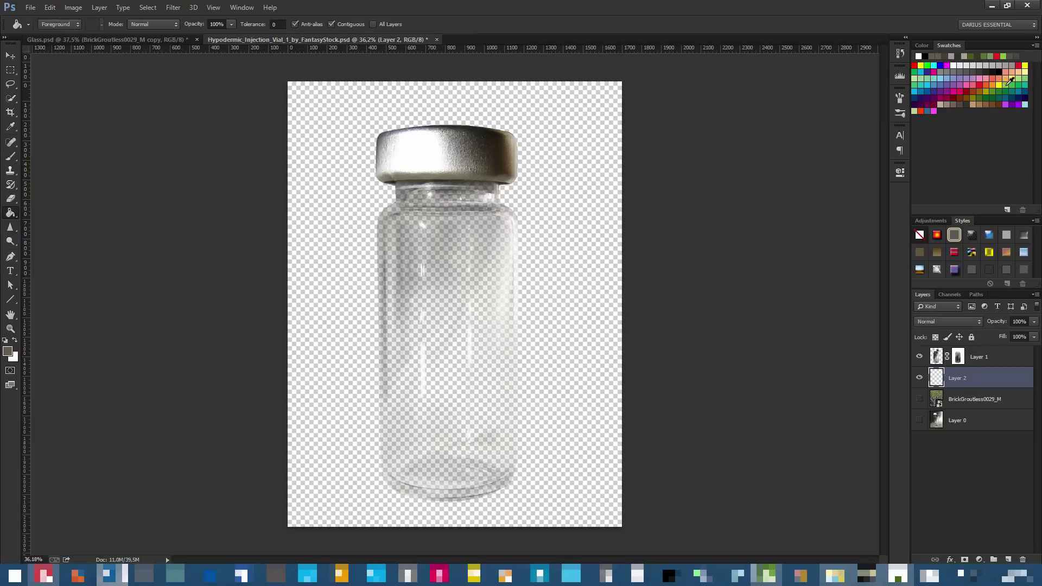
click(1009, 81)
click(409, 226)
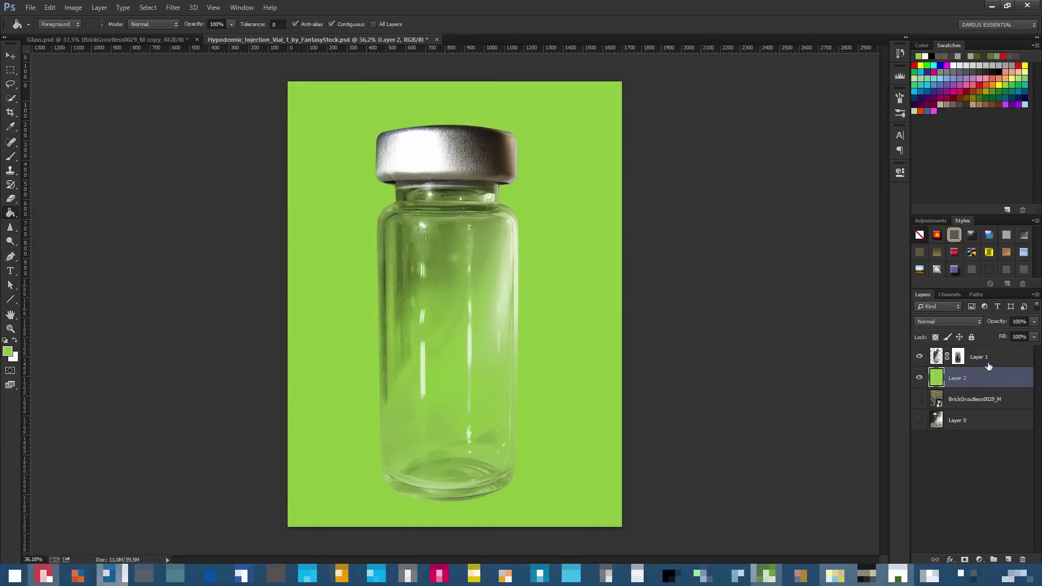
click(958, 359)
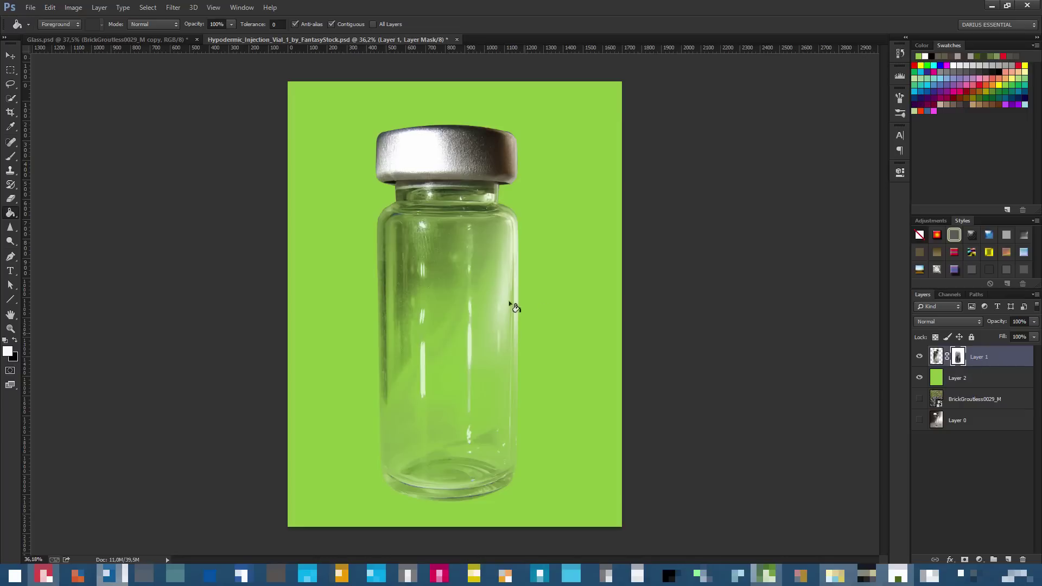
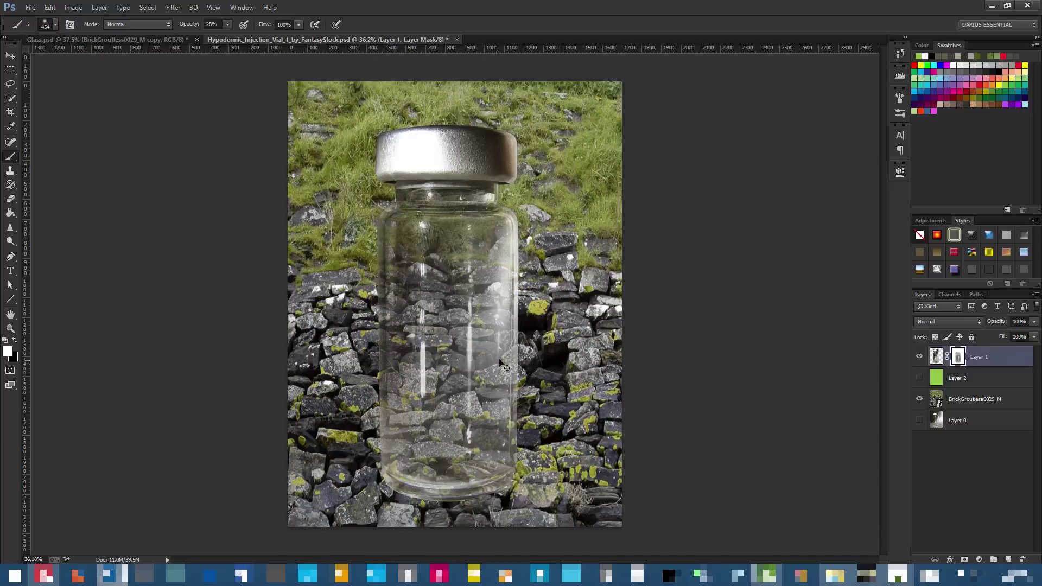
Undo the last mask stroke, select the vial layer's image, and save the file
key(ctrl+z)
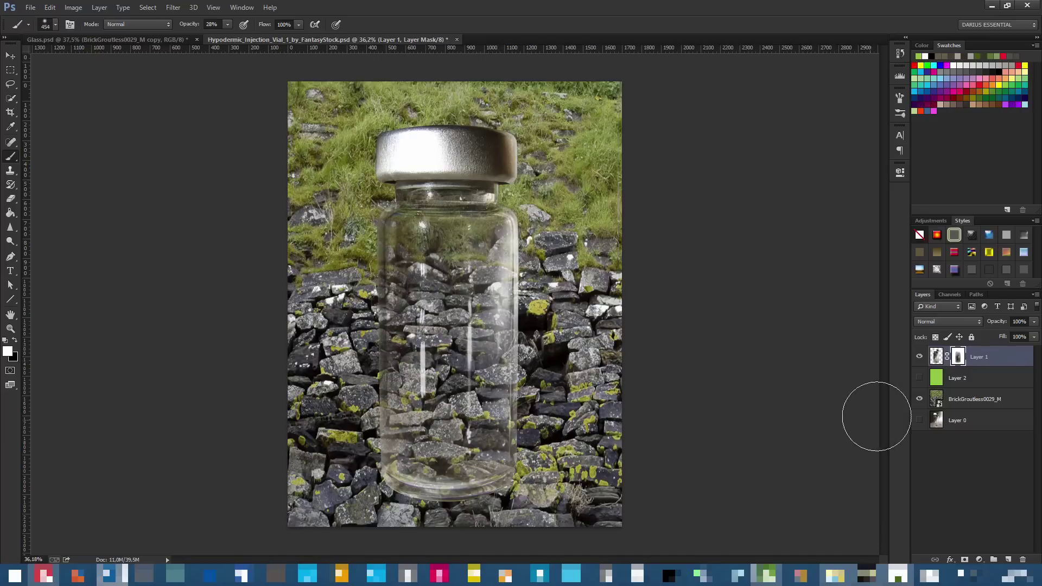
click(980, 363)
key(ctrl+s)
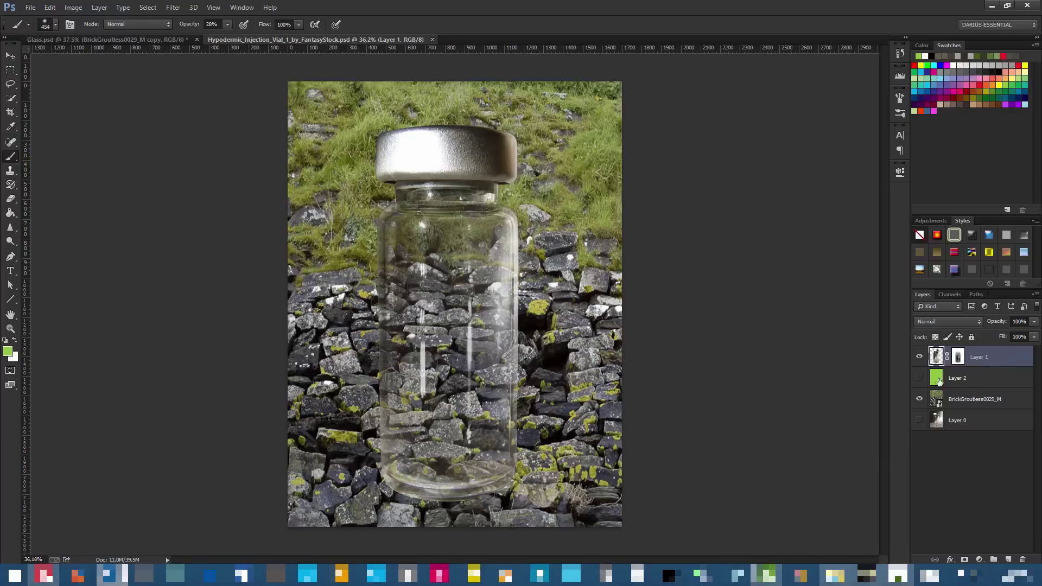
Rasterize the BrickGroutless0029_M stone-wall layer
click(970, 386)
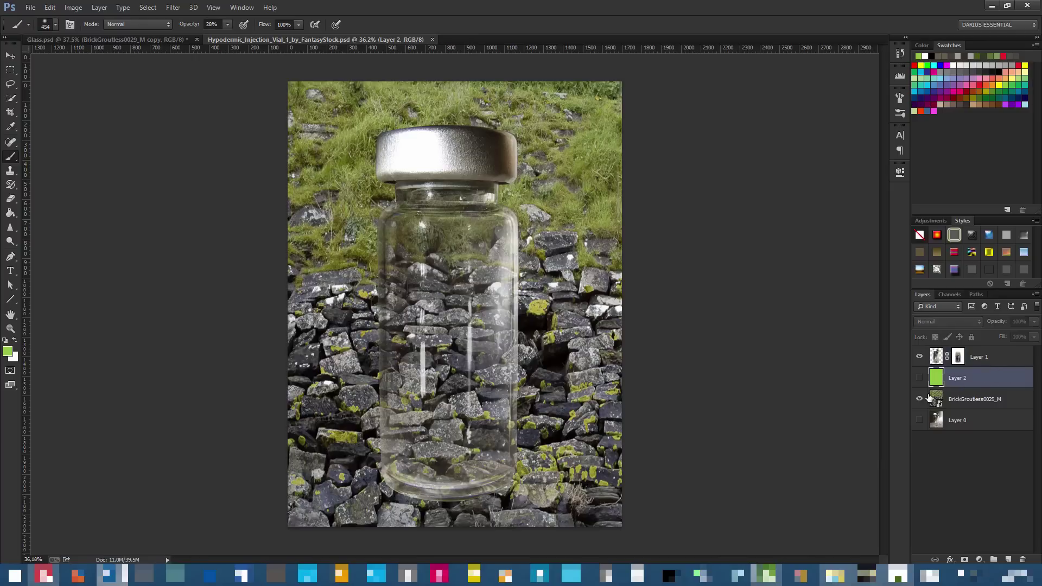
click(962, 405)
right_click(963, 403)
click(868, 244)
Apply a Gaussian Blur with a 44.2-pixel radius to the BrickGroutless0029_M layer
click(173, 7)
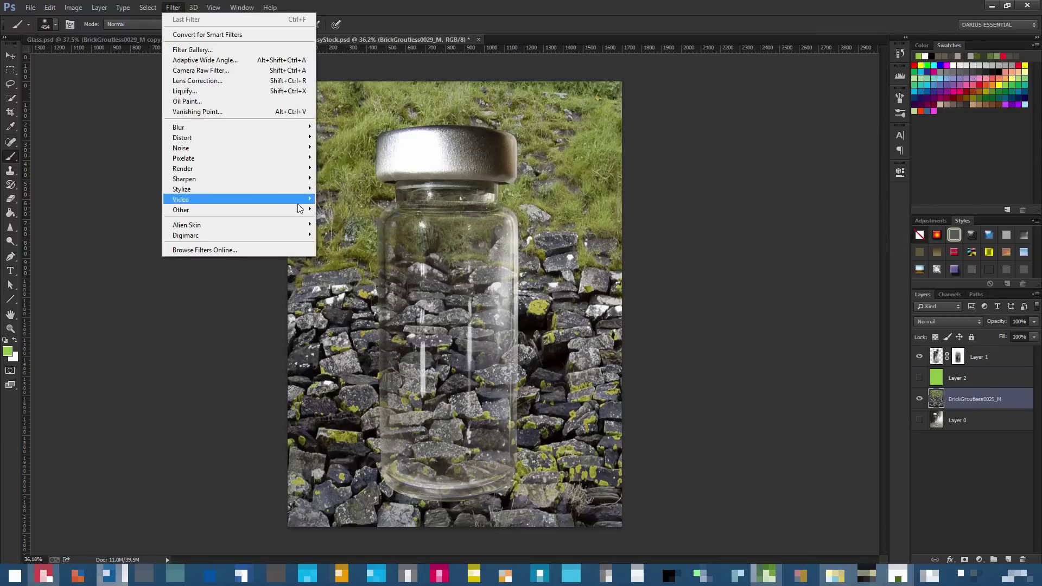
mouse_move(234, 127)
click(369, 204)
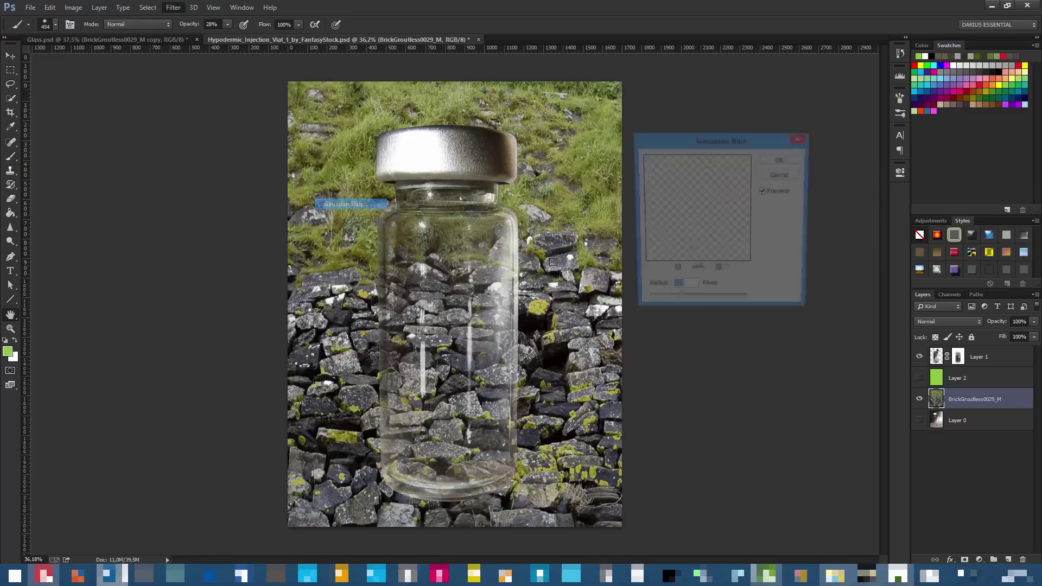
click(697, 303)
drag(690, 305, 693, 305)
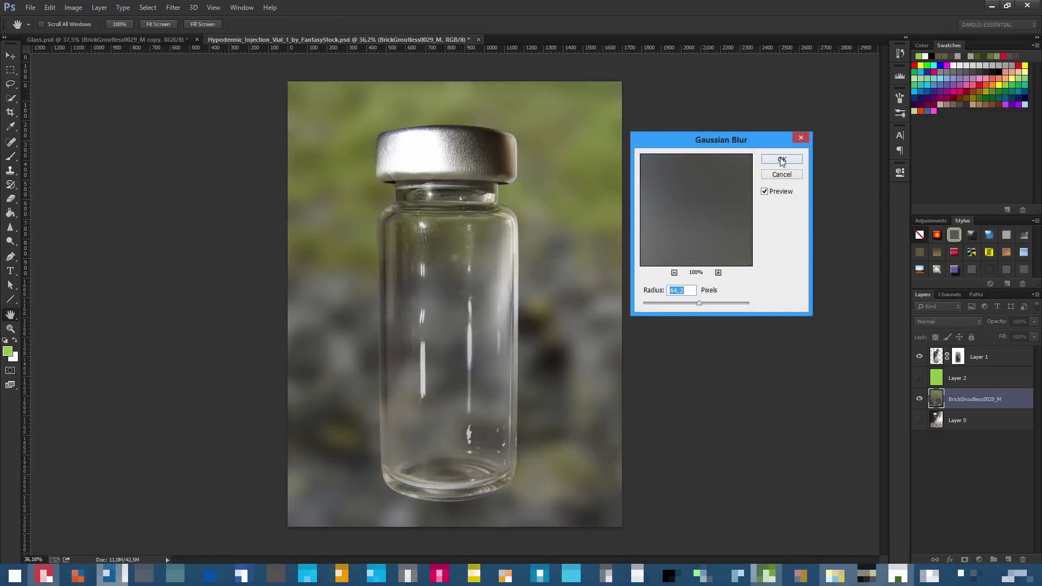
click(781, 159)
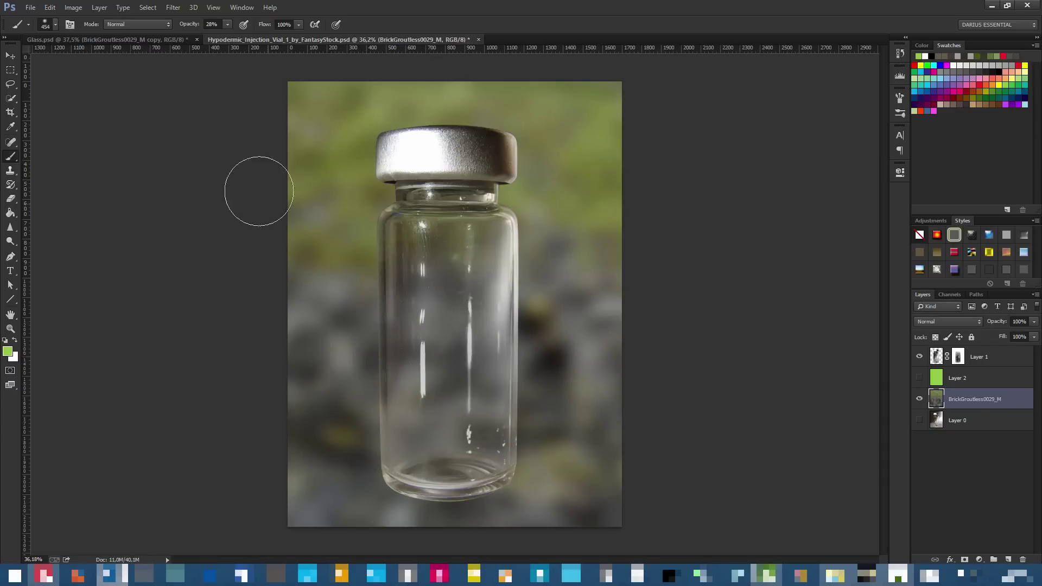
Glance at Glass.psd, then return to the vial document and select Layer 1
click(179, 40)
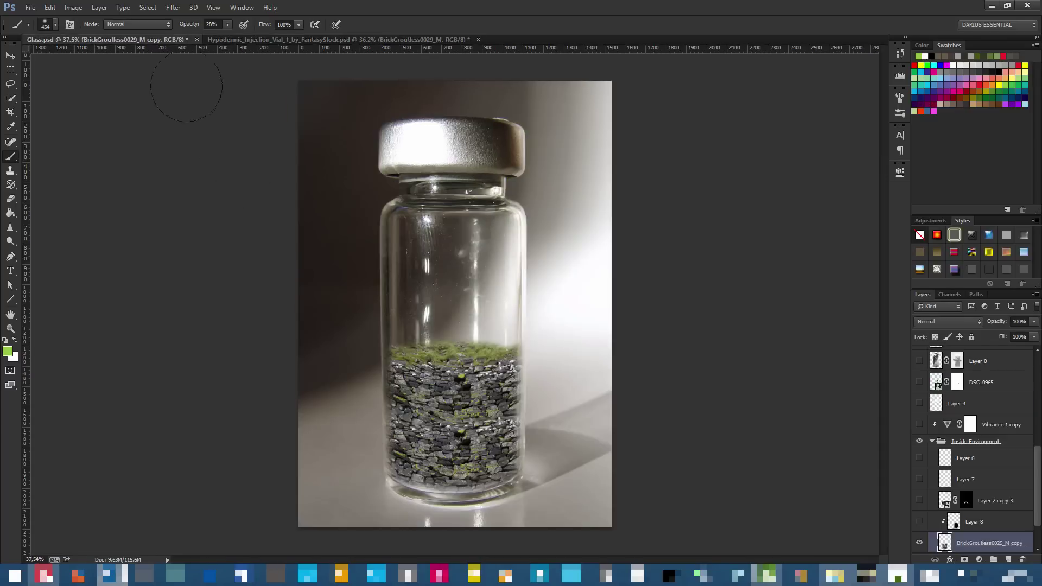
click(297, 41)
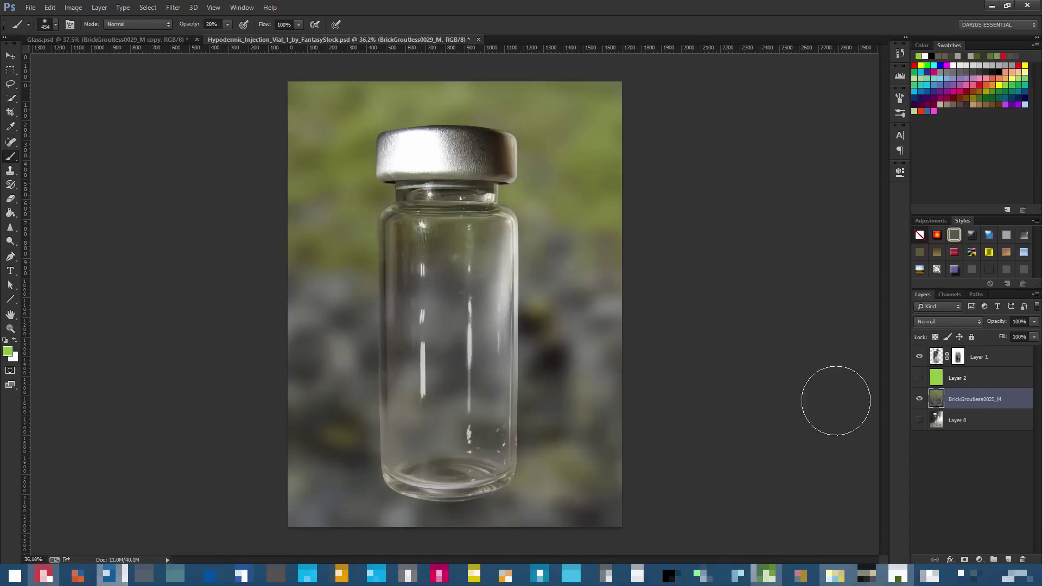
click(976, 377)
click(975, 397)
click(986, 358)
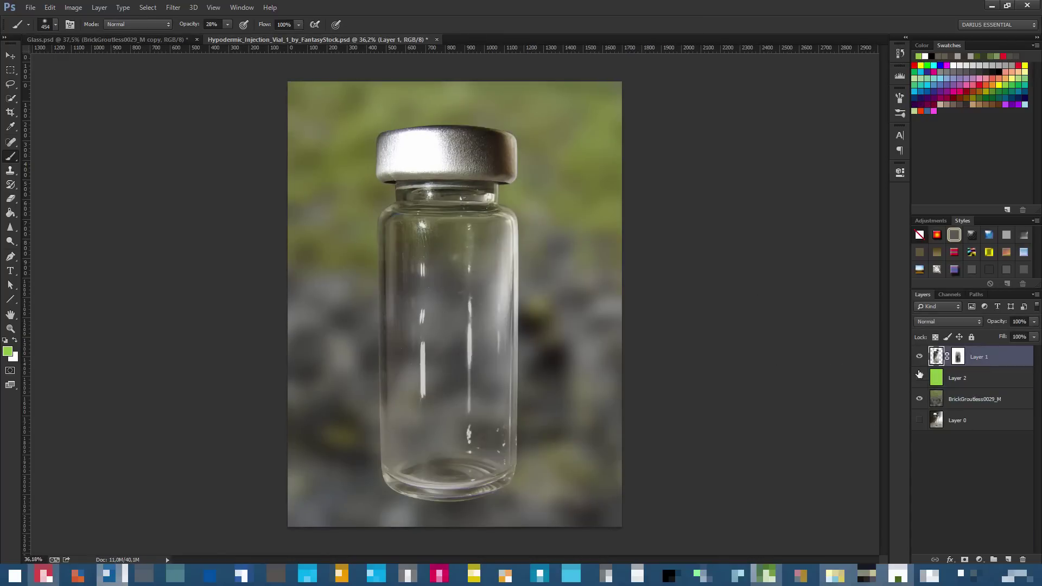
Nudge the vial up and right, then delete Layer 2 and the blurred BrickGroutless0029_M layer
mouse_move(481, 351)
mouse_down()
mouse_move(544, 318)
mouse_move(486, 372)
mouse_move(487, 337)
mouse_move(592, 336)
mouse_move(582, 337)
mouse_move(547, 177)
mouse_move(603, 131)
mouse_move(500, 103)
mouse_move(669, 149)
mouse_move(488, 465)
mouse_move(461, 349)
mouse_move(424, 345)
mouse_move(428, 316)
mouse_up()
click(951, 382)
key(Delete)
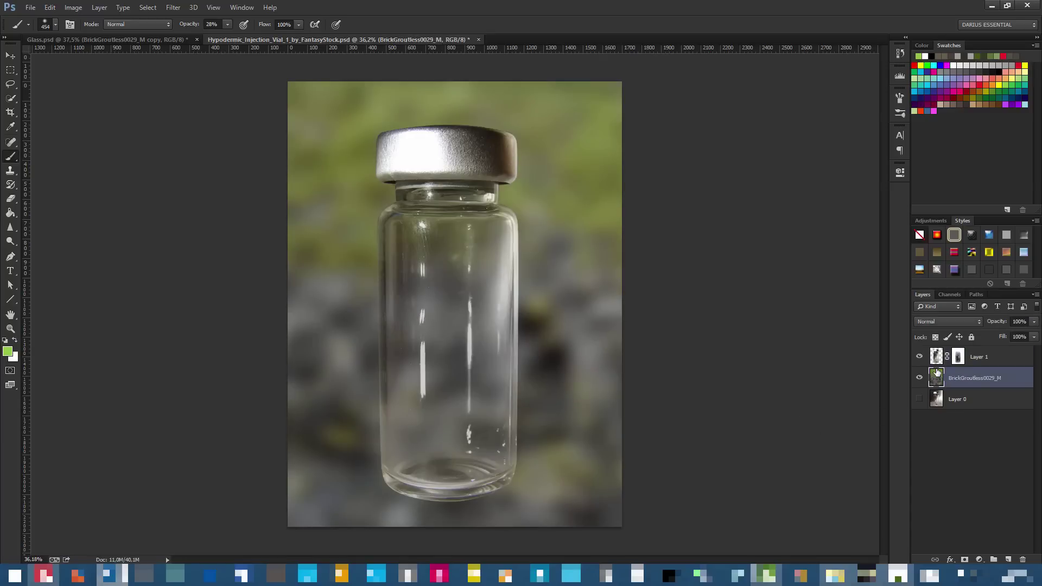
key(Delete)
Show Layer 0's original photo background, toggling it to check the vial alone
click(919, 379)
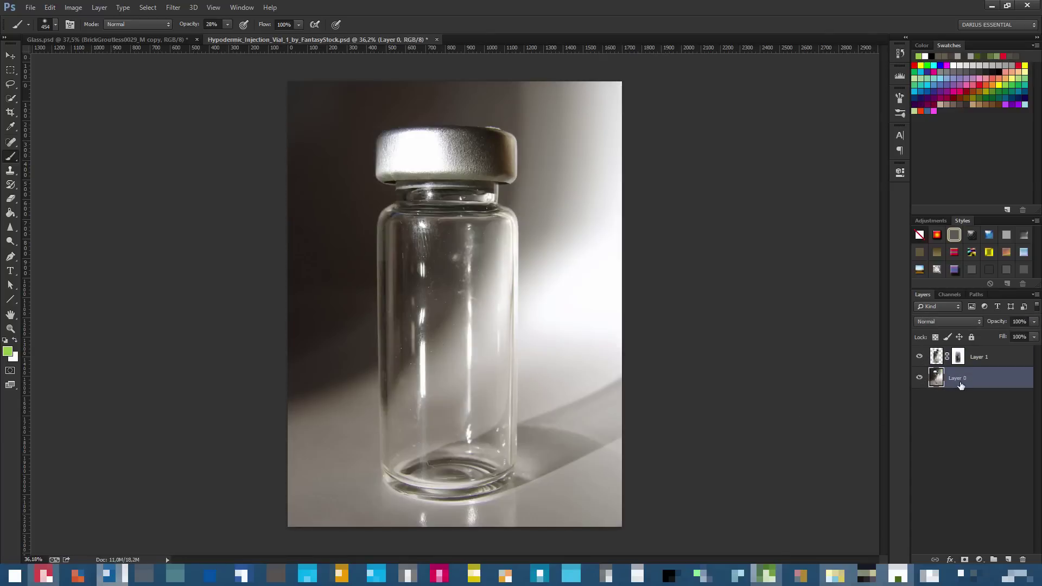
click(980, 357)
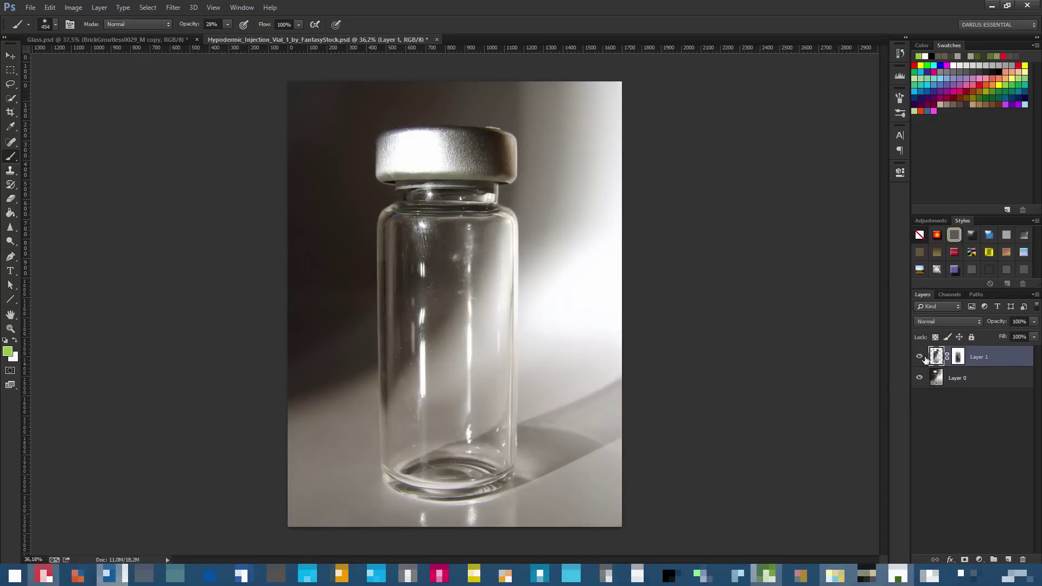
click(919, 377)
click(918, 377)
click(984, 382)
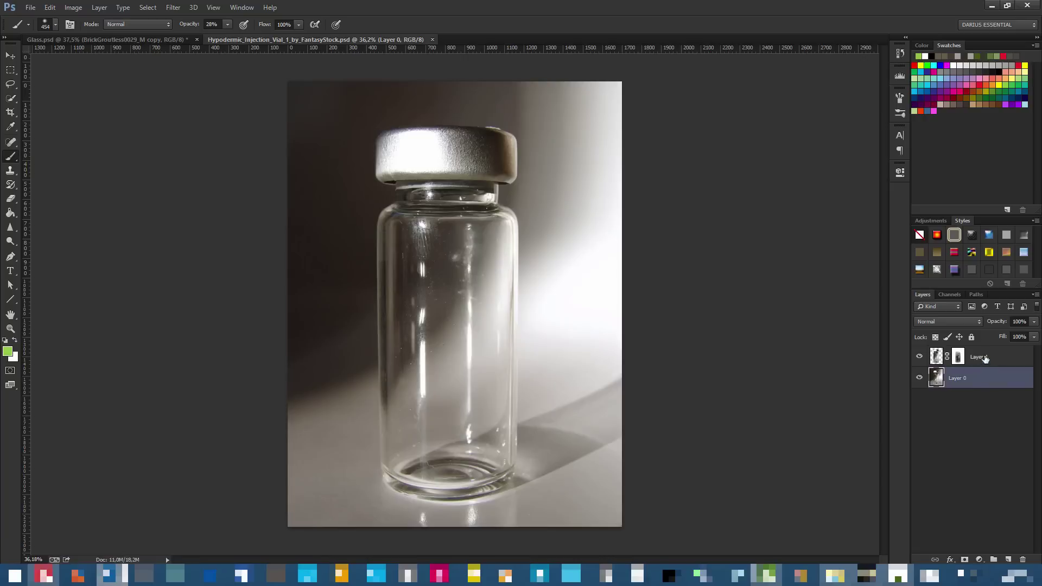
click(985, 358)
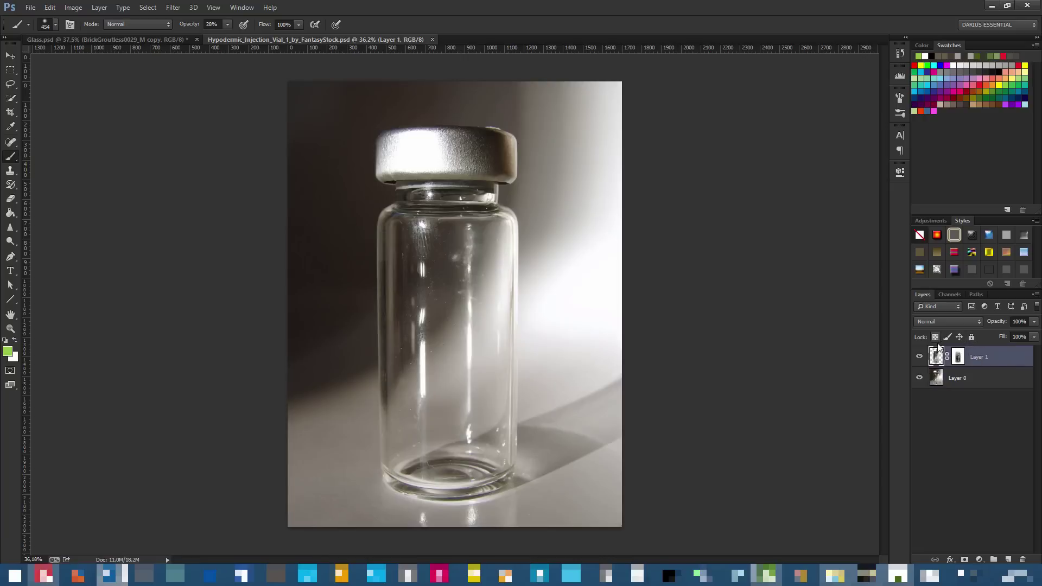
Add a new empty layer above Layer 0 and save the document
right_click(1018, 356)
click(1017, 354)
click(971, 337)
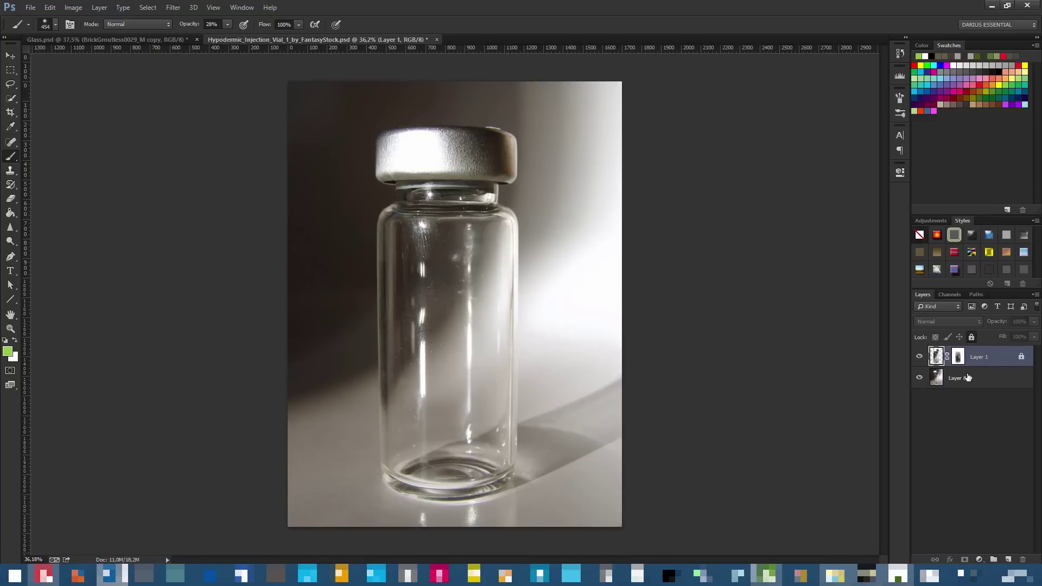
click(971, 337)
click(969, 382)
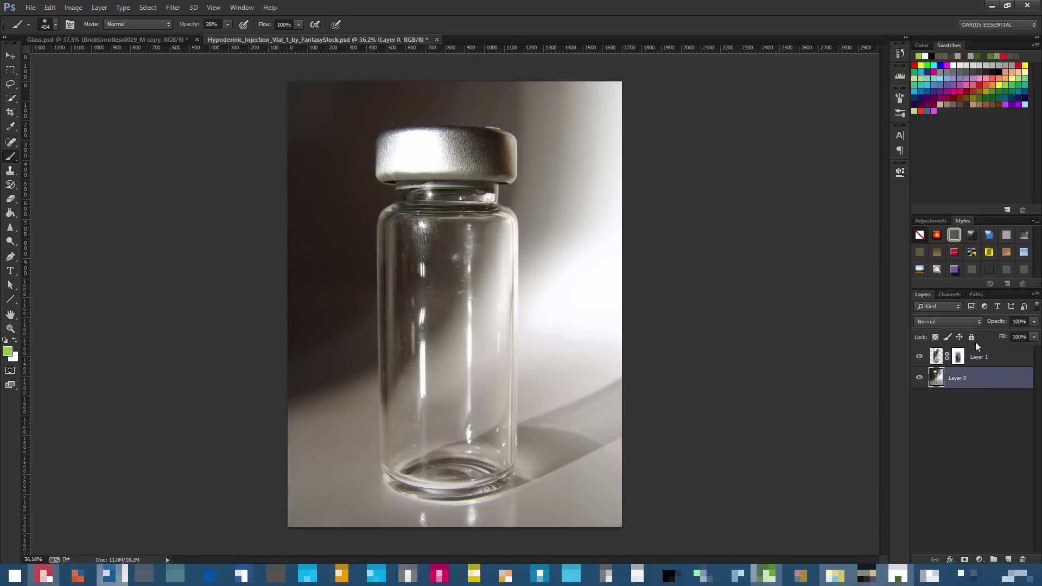
click(1010, 560)
key(ctrl+s)
In Glass.psd, toggle the stones, vial and moss layers to compare how they stack
click(106, 40)
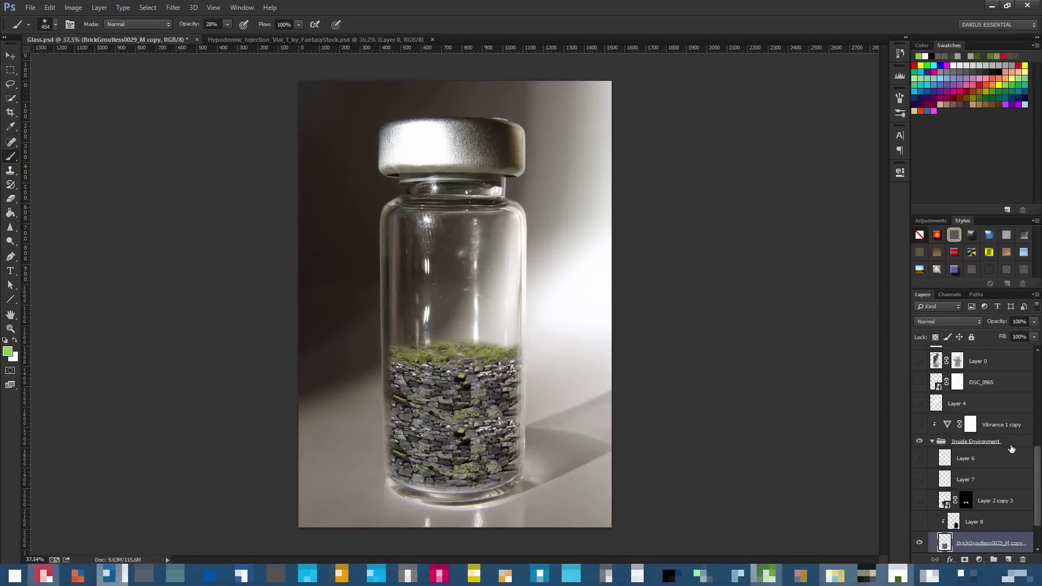
scroll(987, 465, down, 2)
click(920, 501)
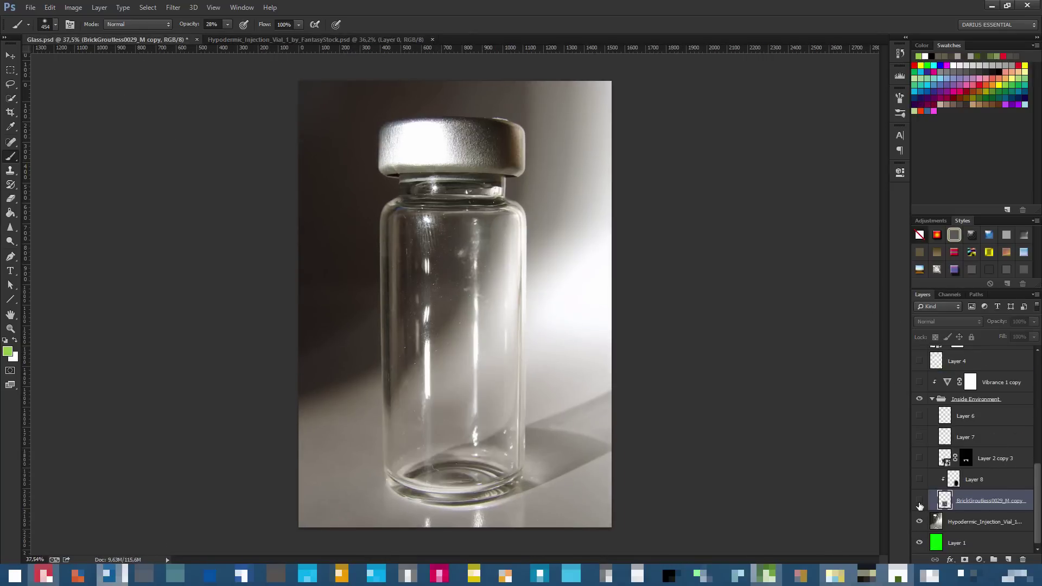
click(920, 523)
click(920, 522)
scroll(926, 434, up, 5)
scroll(934, 439, down, 3)
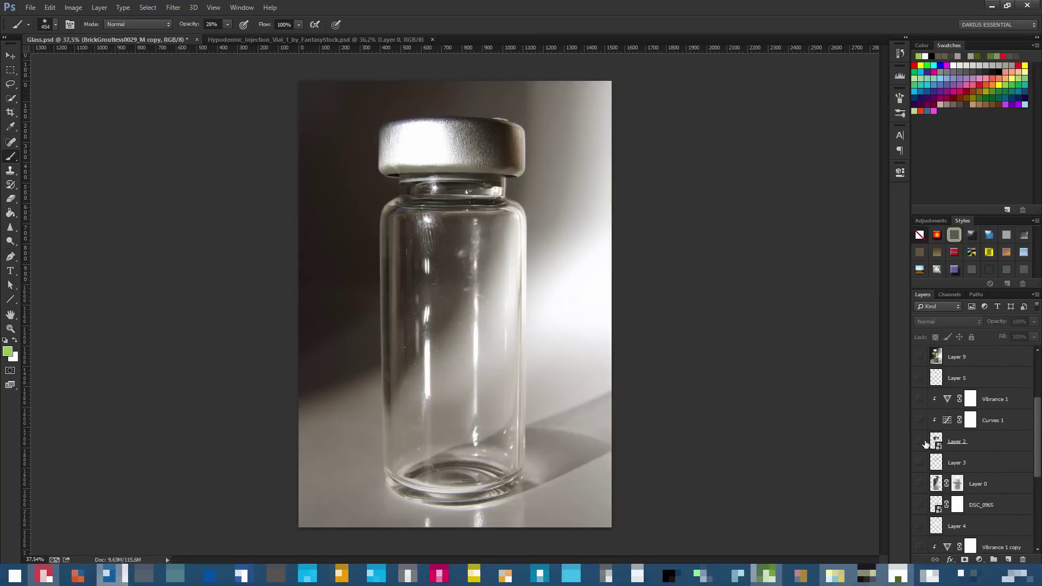
click(919, 442)
click(919, 442)
scroll(917, 434, down, 2)
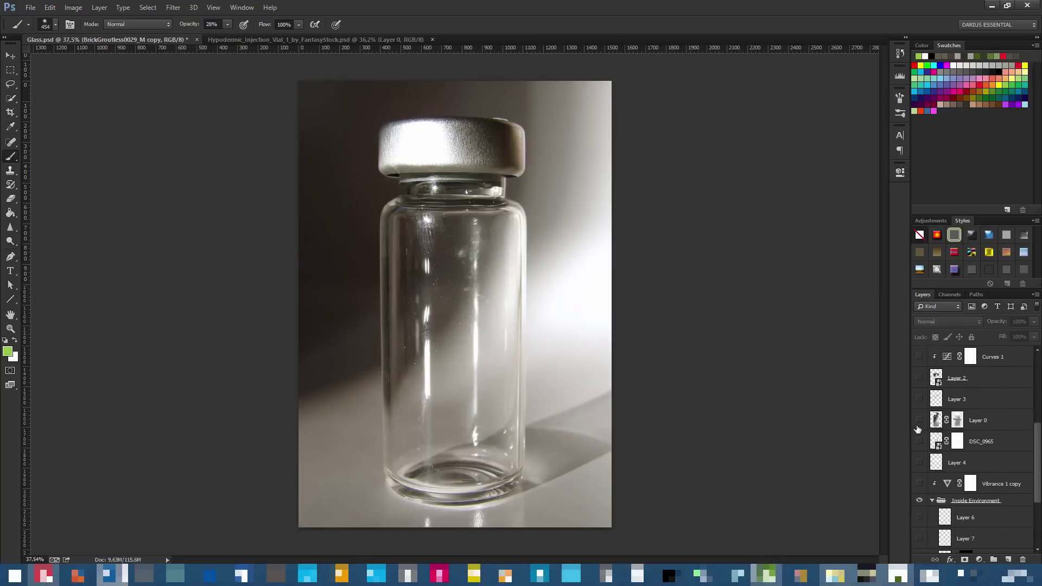
click(984, 422)
scroll(956, 459, down, 3)
click(918, 501)
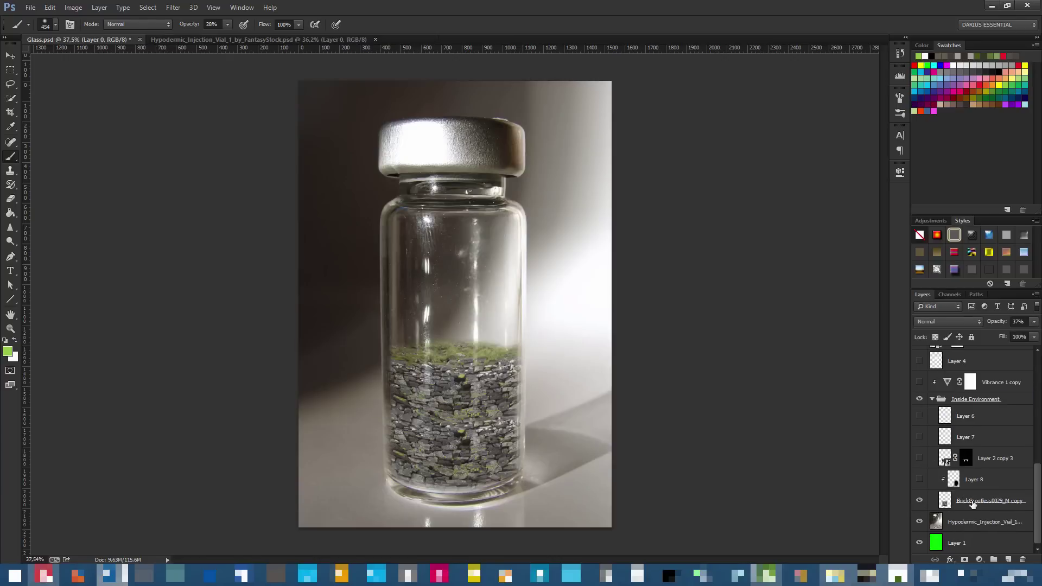
click(974, 502)
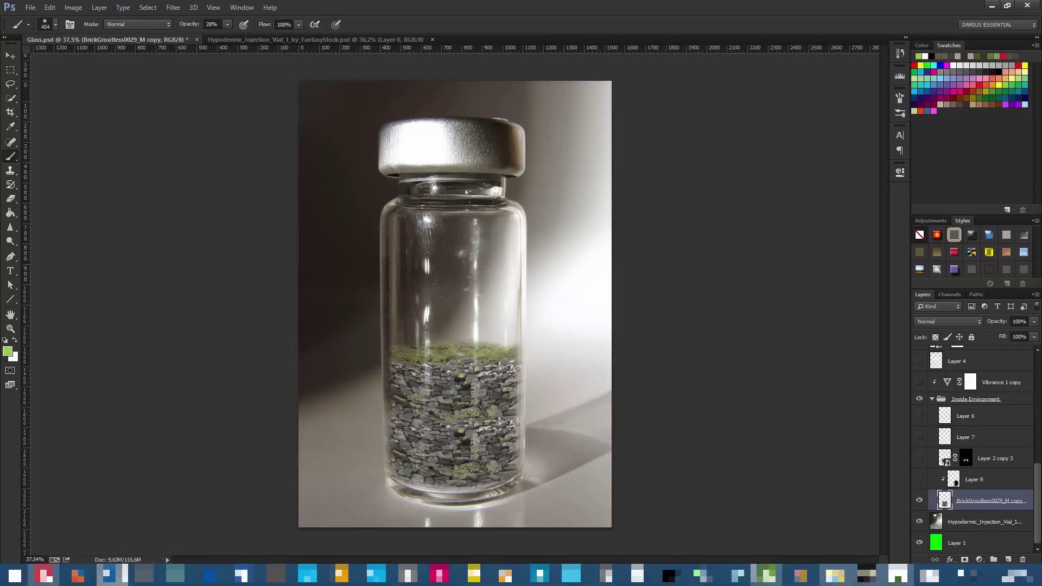
Open the BrickGroutless0029_M.jpg texture photo, inspect it, and close it
drag(1041, 434, 952, 460)
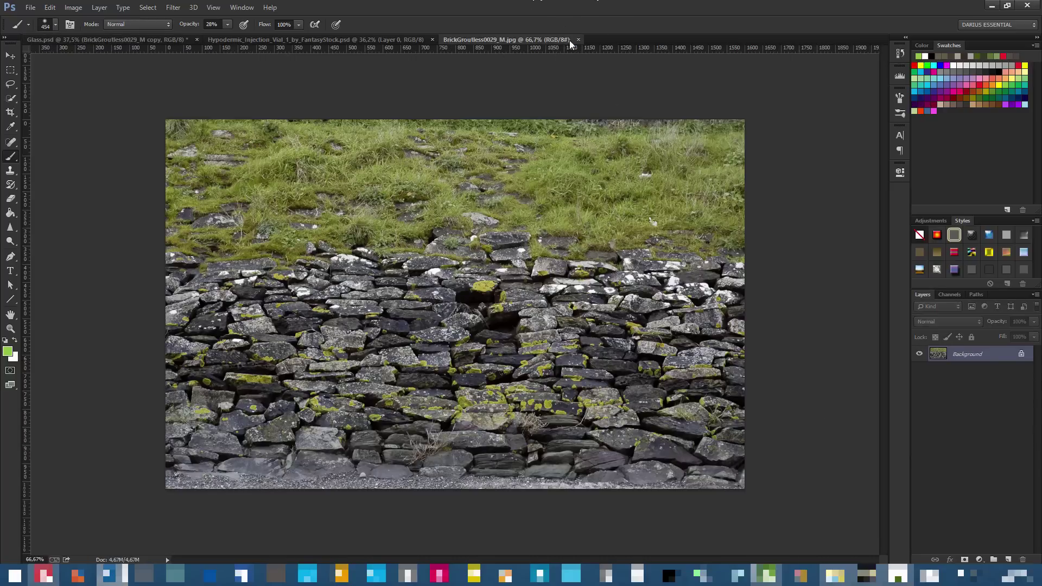
scroll(395, 317, up, 14)
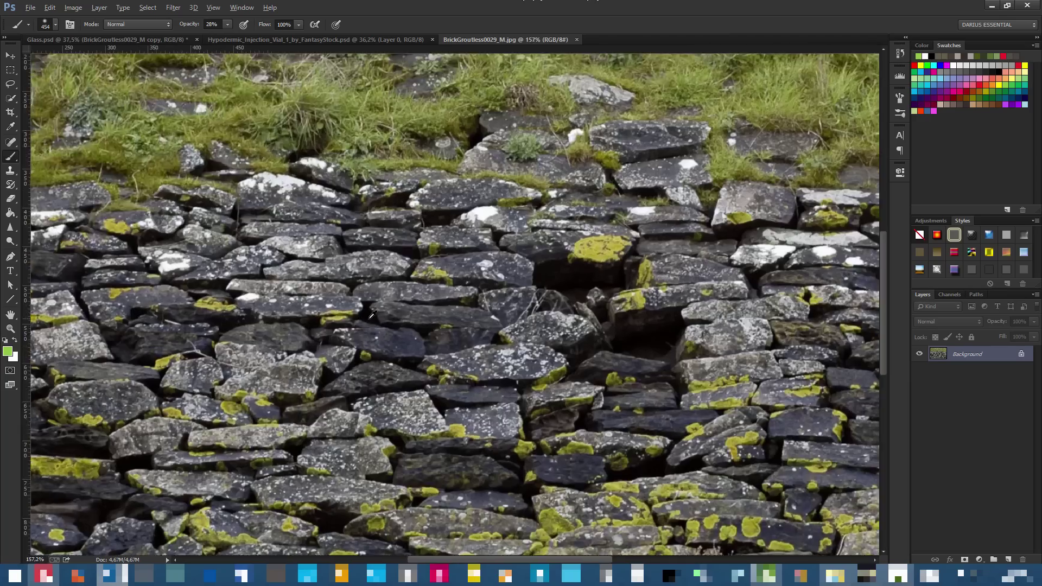
scroll(374, 317, down, 10)
scroll(372, 314, down, 3)
scroll(576, 57, up, 2)
key(ctrl+w)
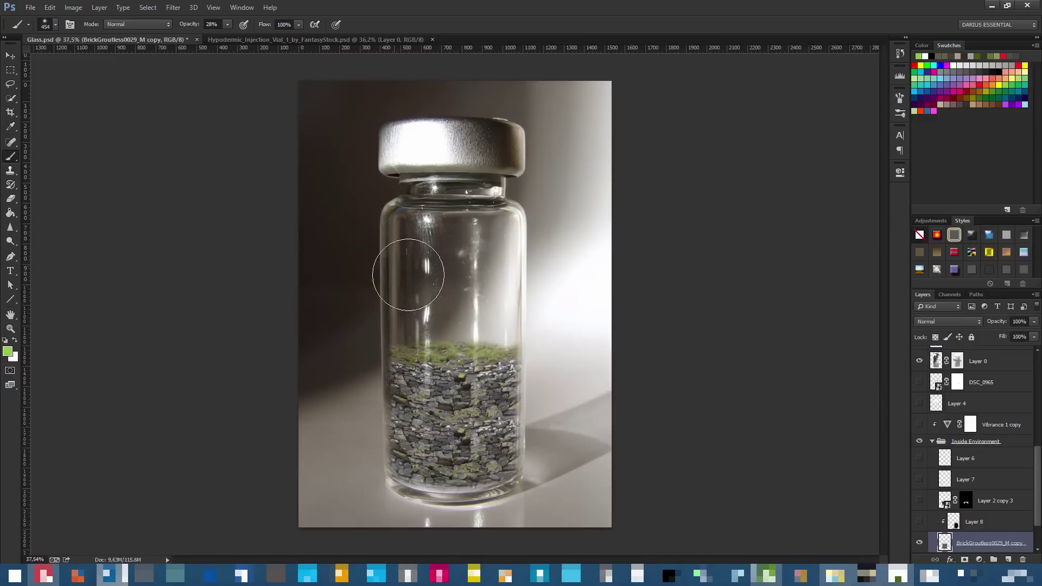
Drop the BrickGroutless0029_M photo into the vial document, scaled to about 45% width in the lower vial
click(290, 39)
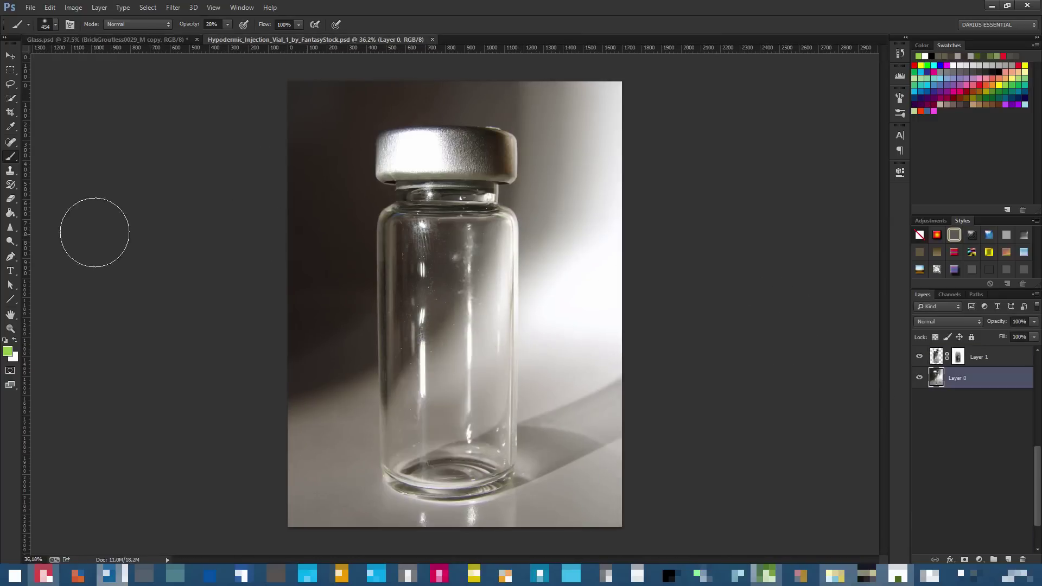
drag(1, 369, 523, 384)
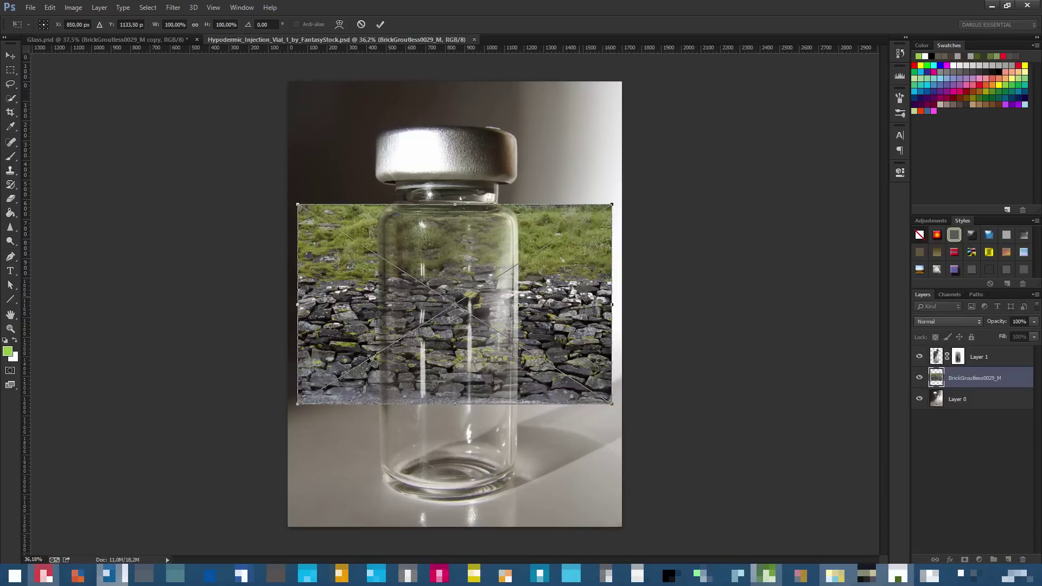
drag(584, 319, 586, 361)
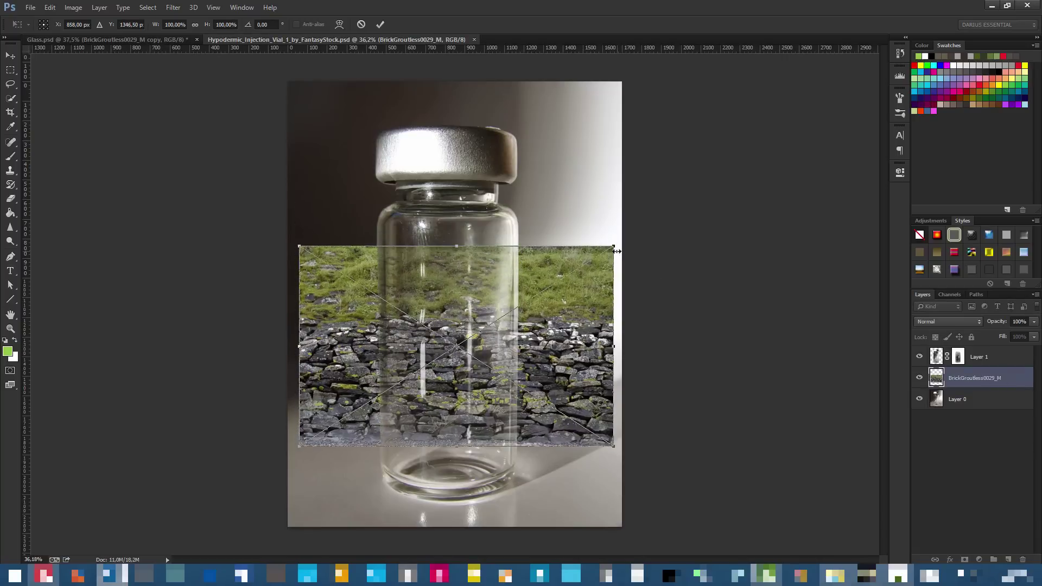
drag(617, 252, 441, 304)
drag(408, 352, 486, 364)
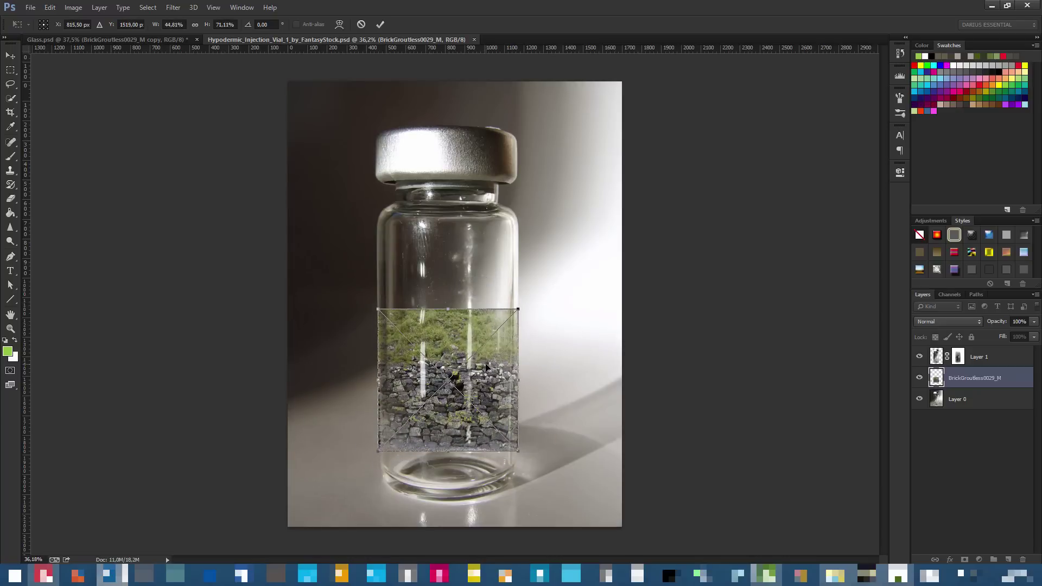
key(Return)
Nudge the stone-and-grass texture higher inside the vial
key(b)
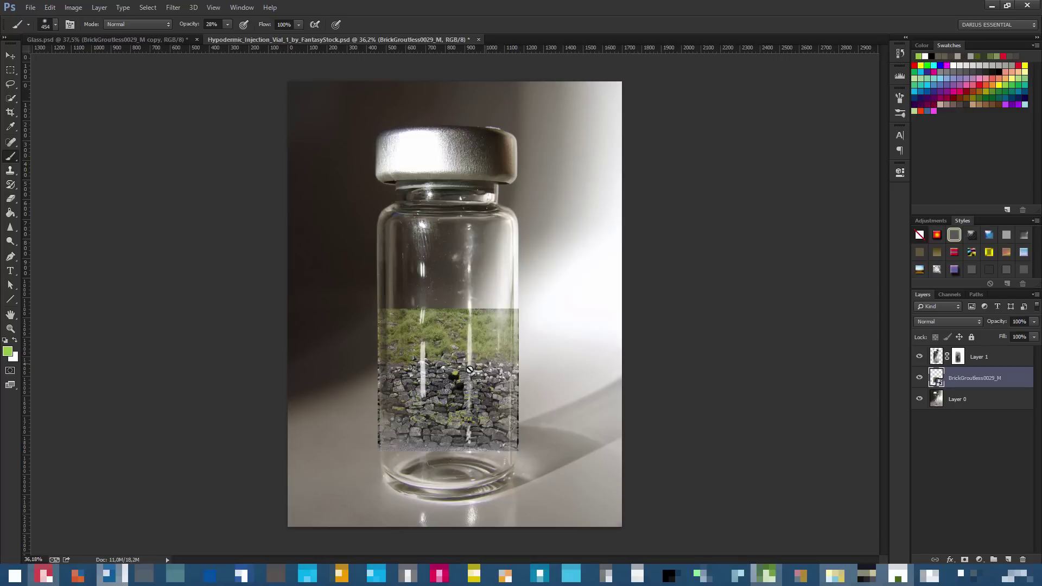
scroll(468, 403, up, 5)
scroll(461, 455, down, 2)
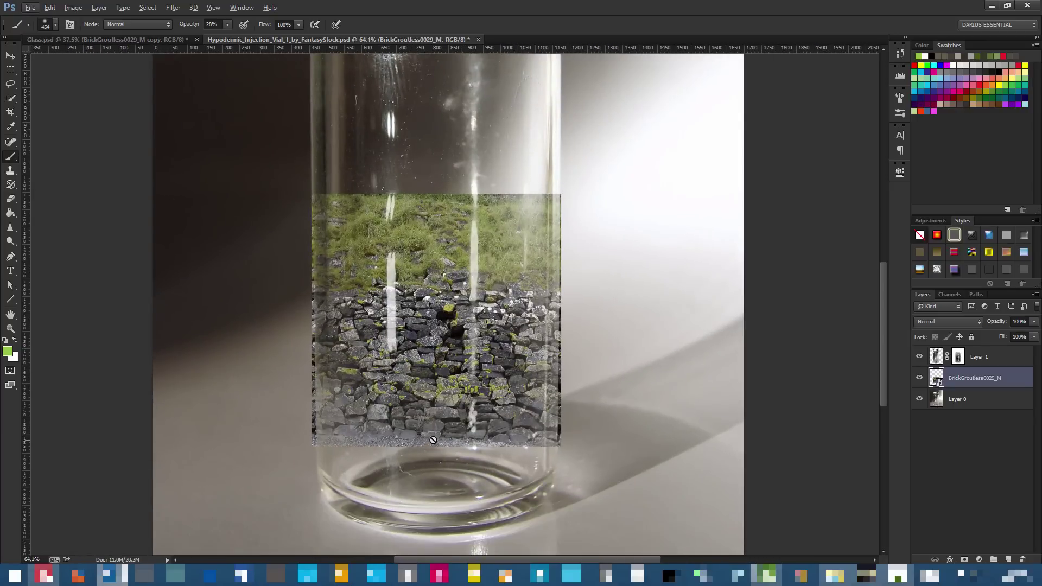
drag(503, 383, 506, 359)
scroll(418, 355, down, 1)
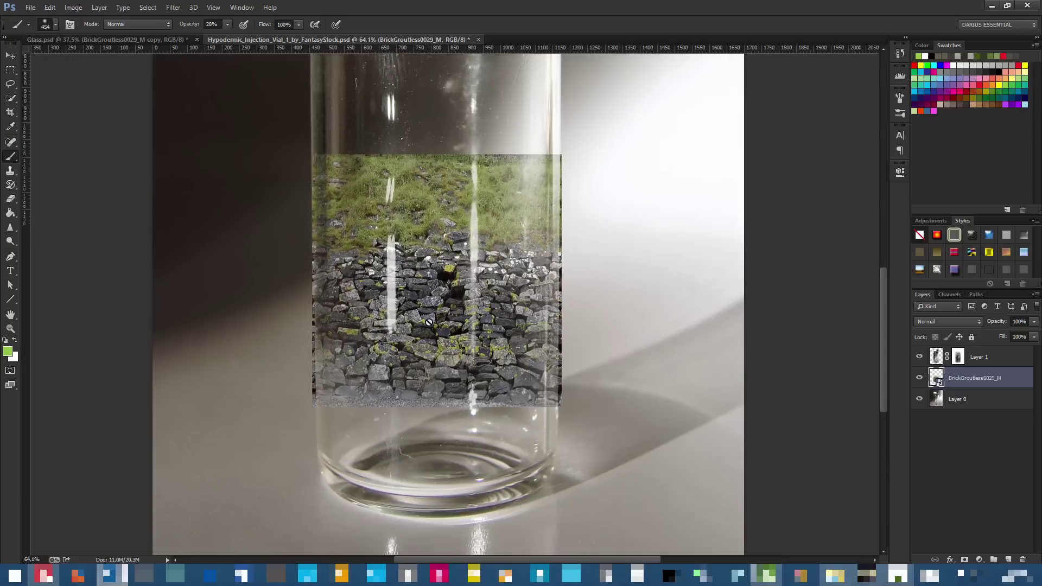
scroll(435, 407, up, 3)
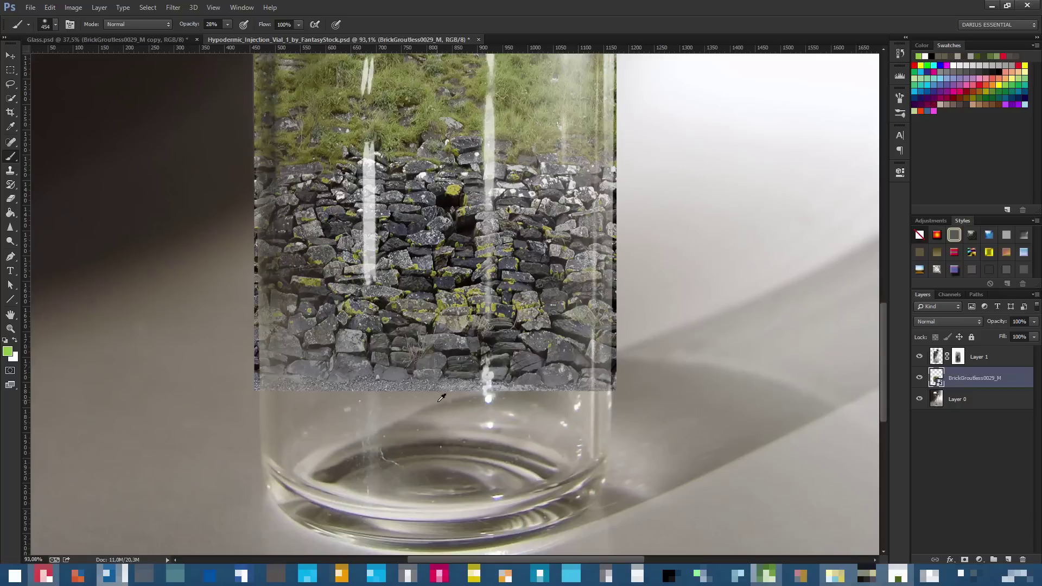
scroll(442, 398, down, 3)
scroll(440, 394, down, 2)
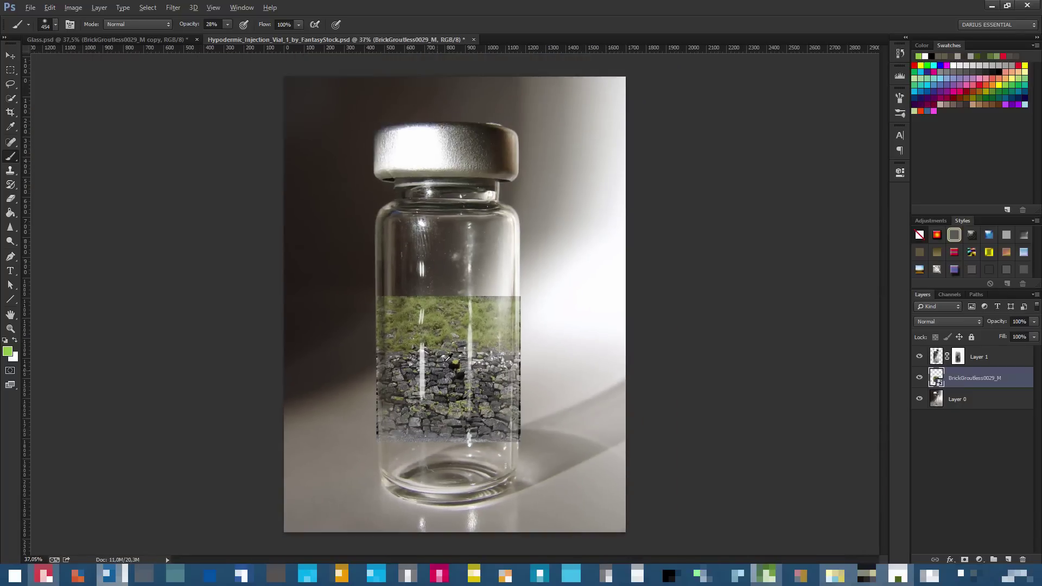
Compare the placement against the Glass.psd reference, then return to the vial document
click(155, 38)
scroll(463, 353, up, 4)
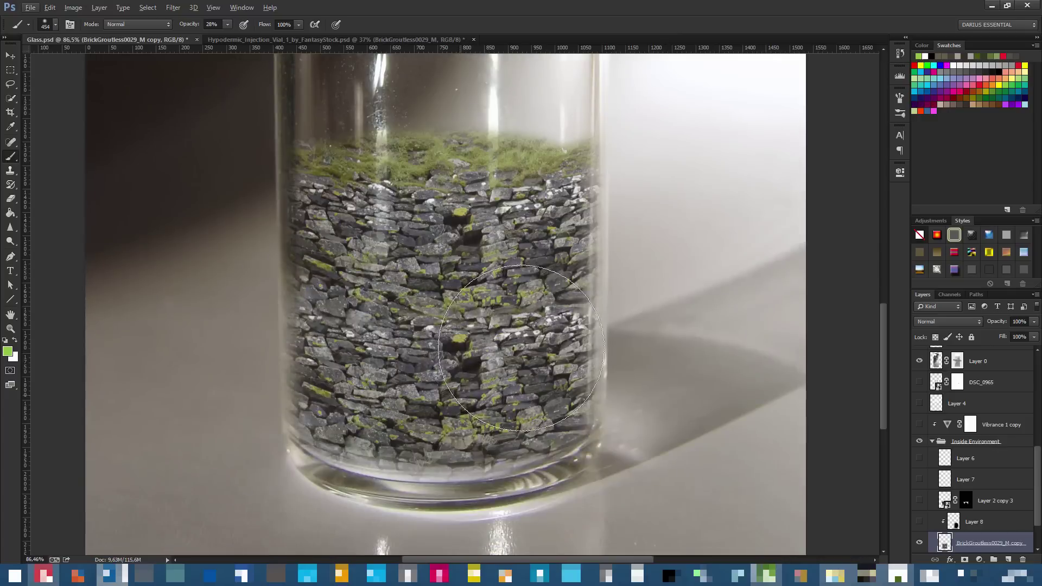
scroll(437, 327, down, 2)
scroll(438, 327, down, 1)
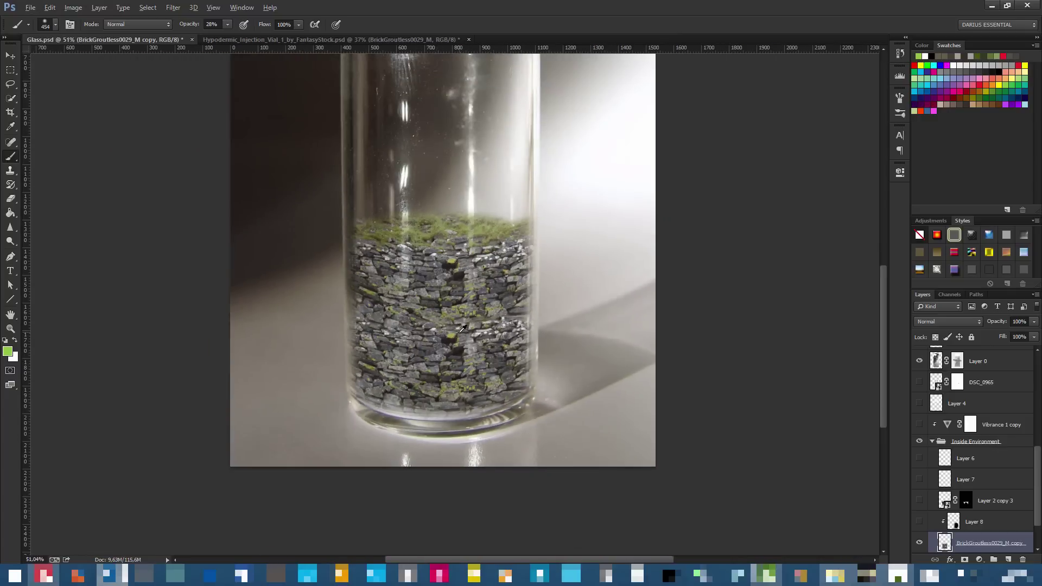
scroll(450, 348, down, 1)
scroll(466, 372, up, 1)
click(248, 38)
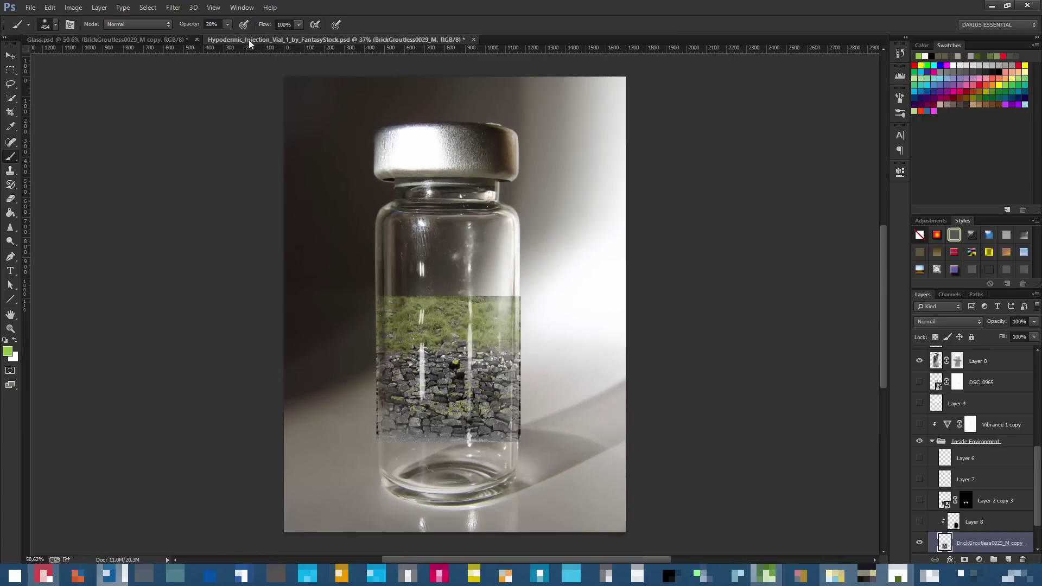
scroll(420, 387, up, 2)
scroll(419, 387, down, 3)
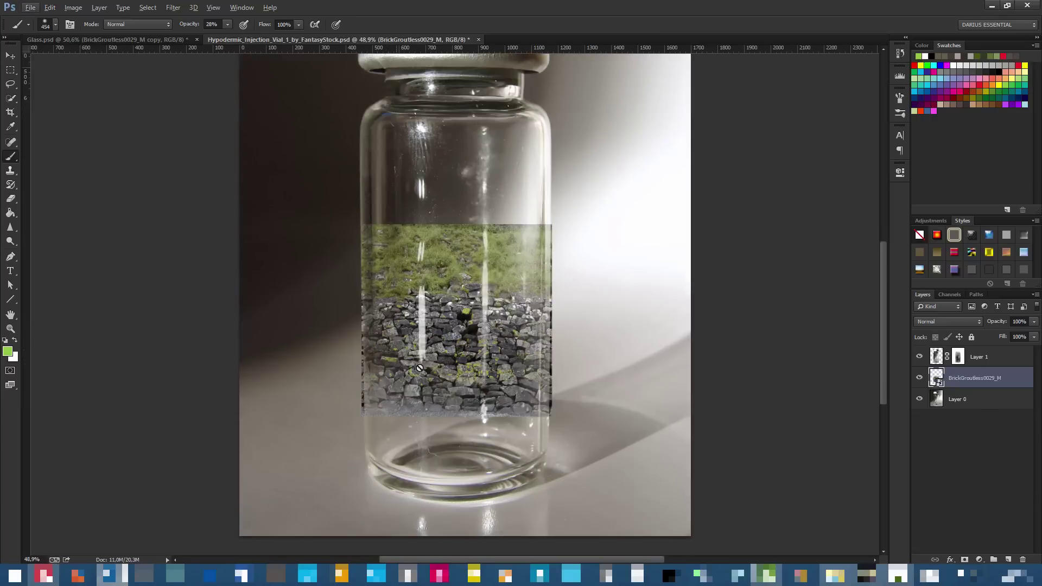
Rasterize the brick texture layer, undoing an accidental duplicate of it
right_click(974, 379)
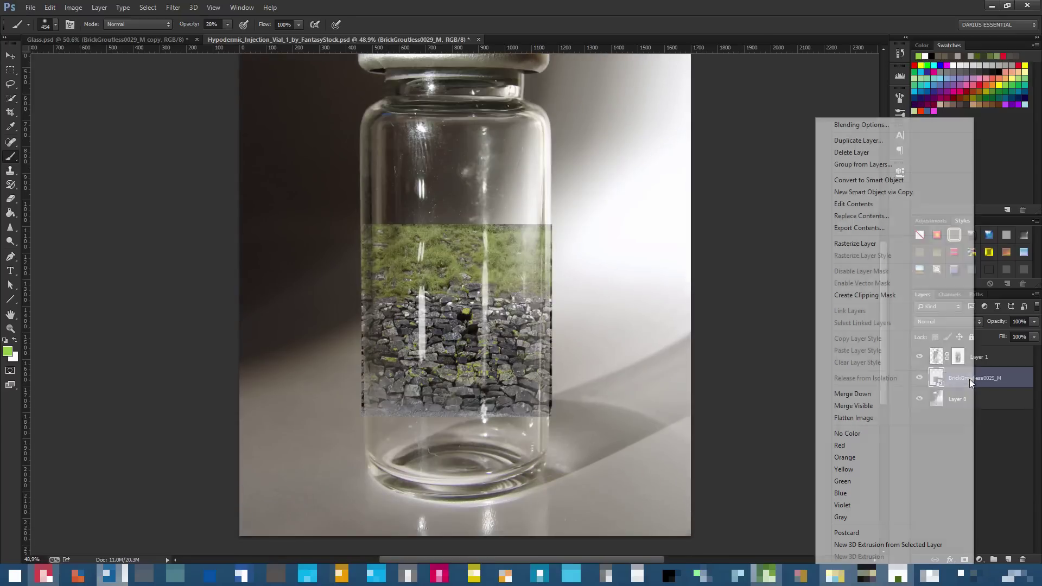
click(999, 378)
right_click(983, 379)
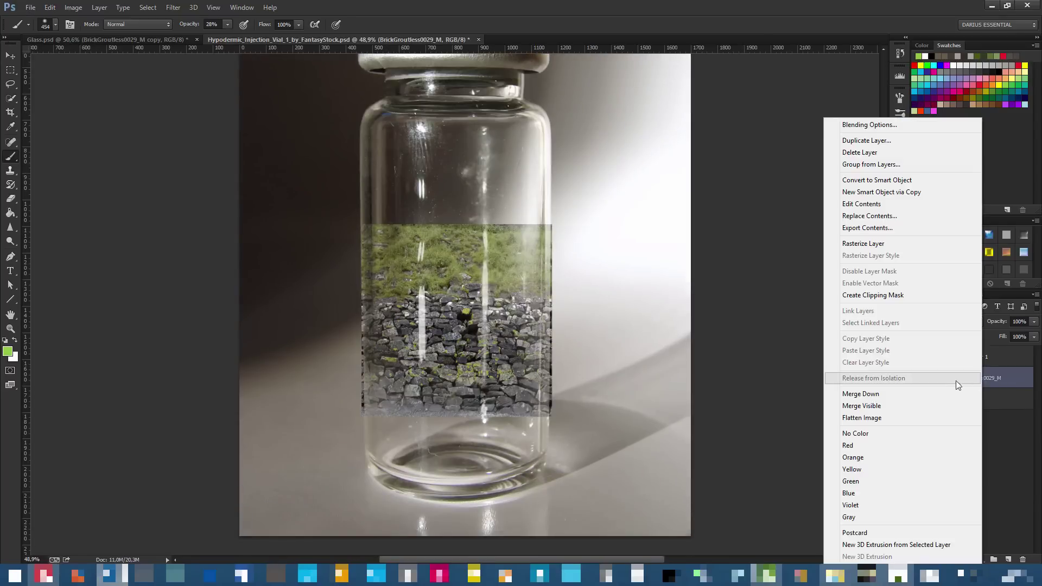
click(875, 246)
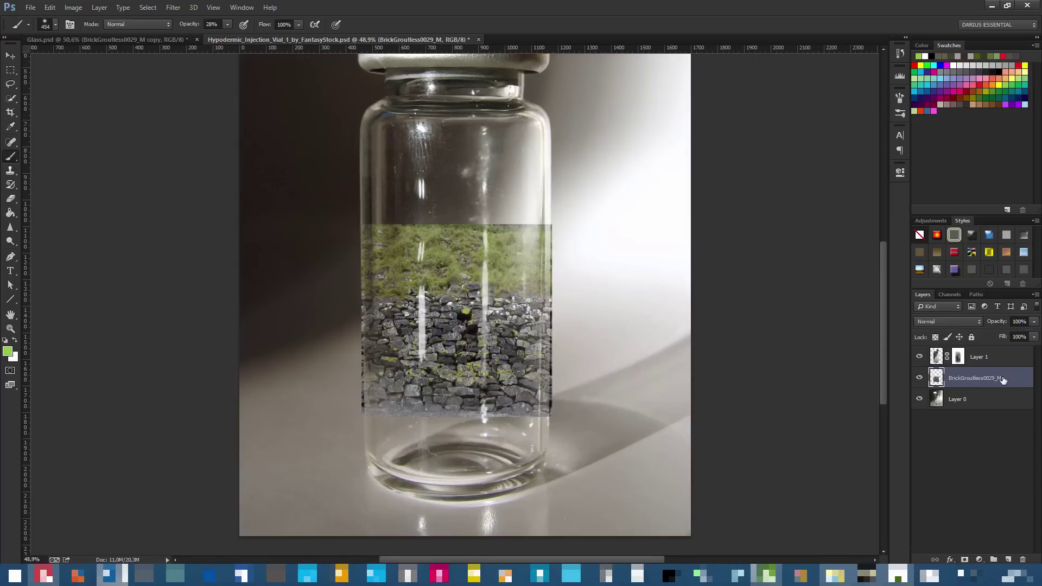
alt+drag(994, 378, 963, 402)
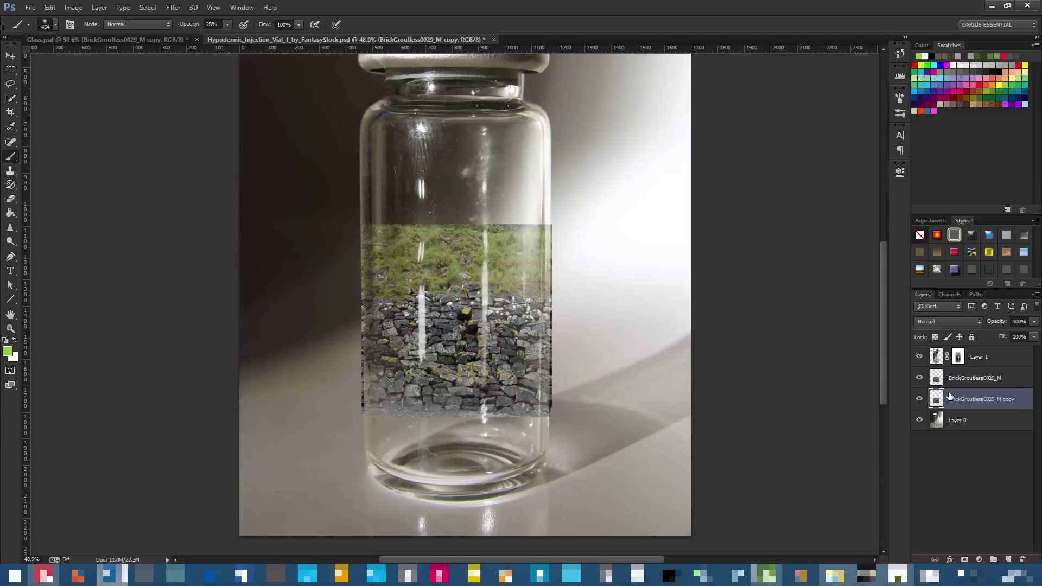
key(ctrl+z)
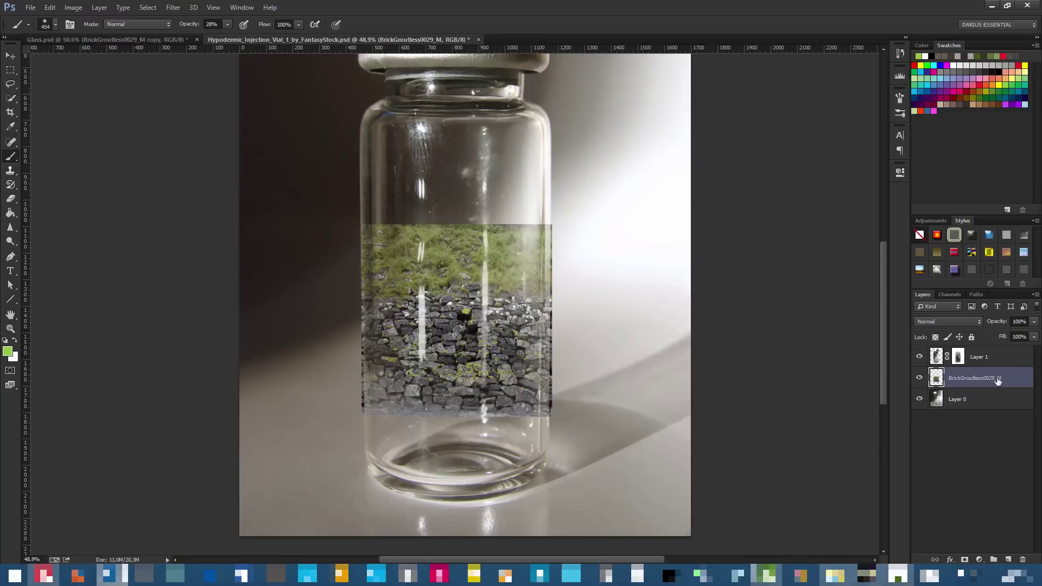
key(ctrl+t)
Warp the texture's top edge down into a curve matching the vial's rounded glass
right_click(465, 289)
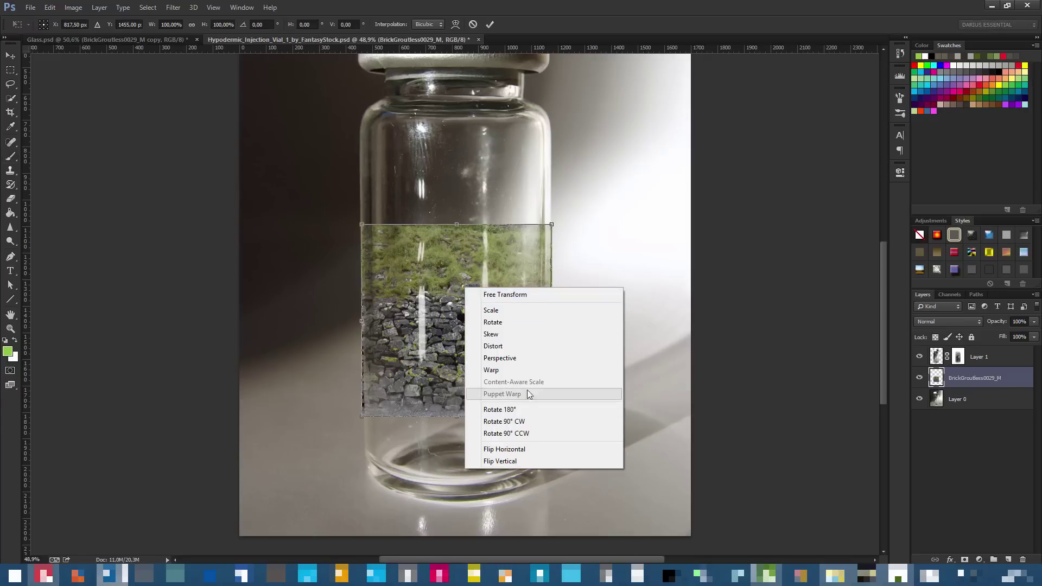
click(522, 370)
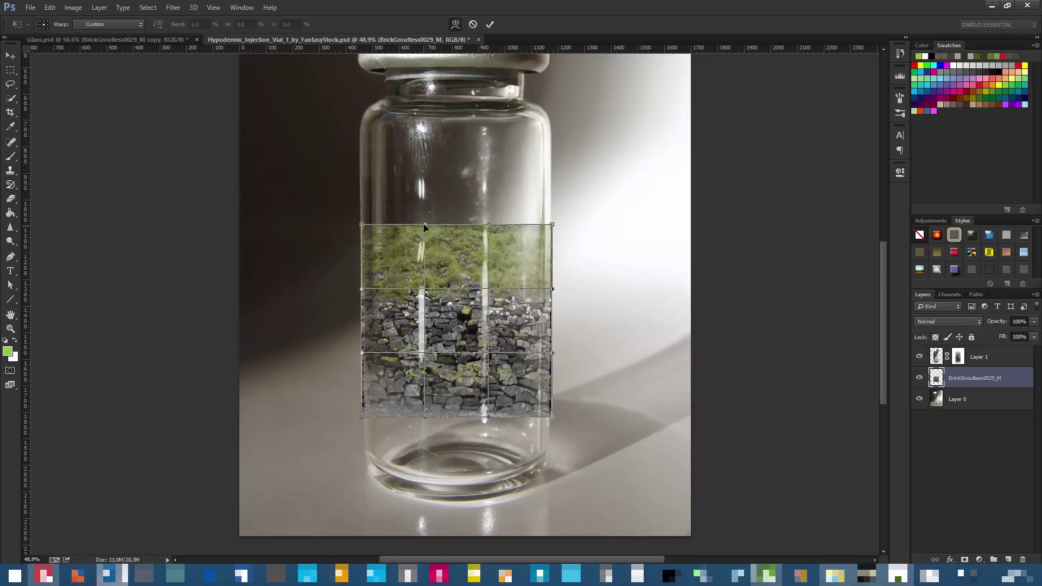
drag(425, 226, 425, 269)
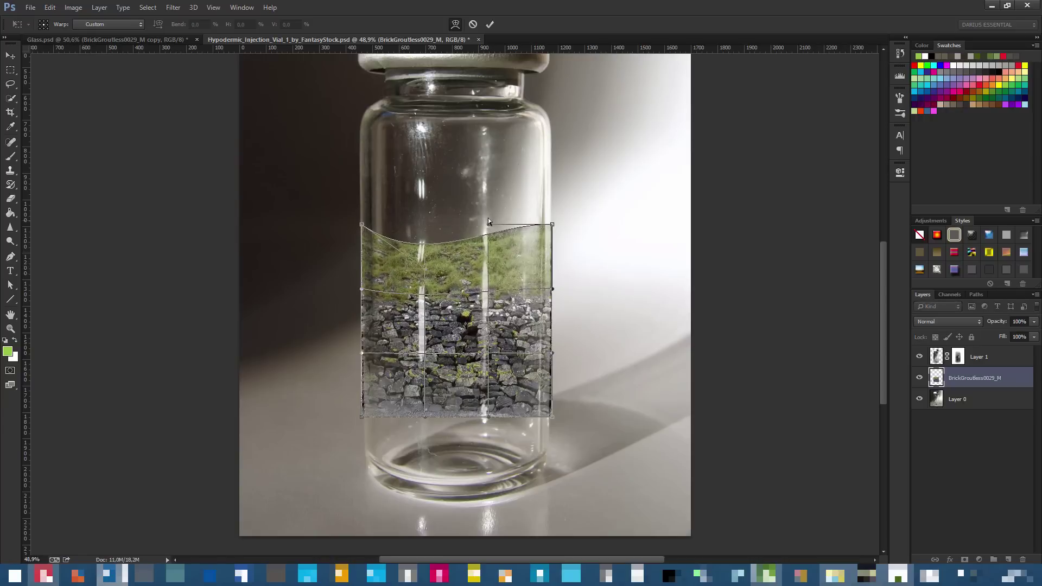
drag(488, 227, 486, 252)
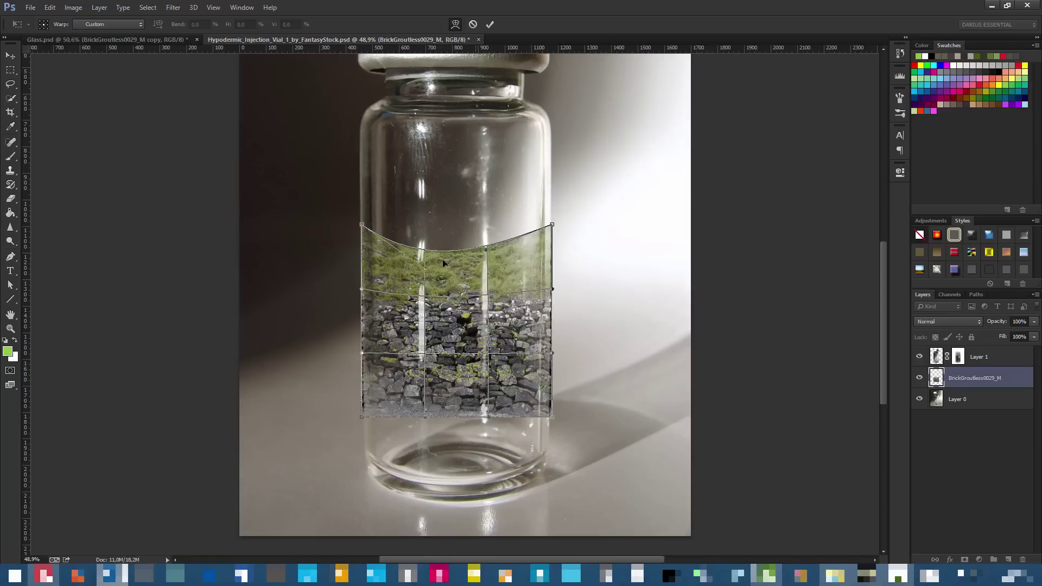
drag(426, 271, 429, 255)
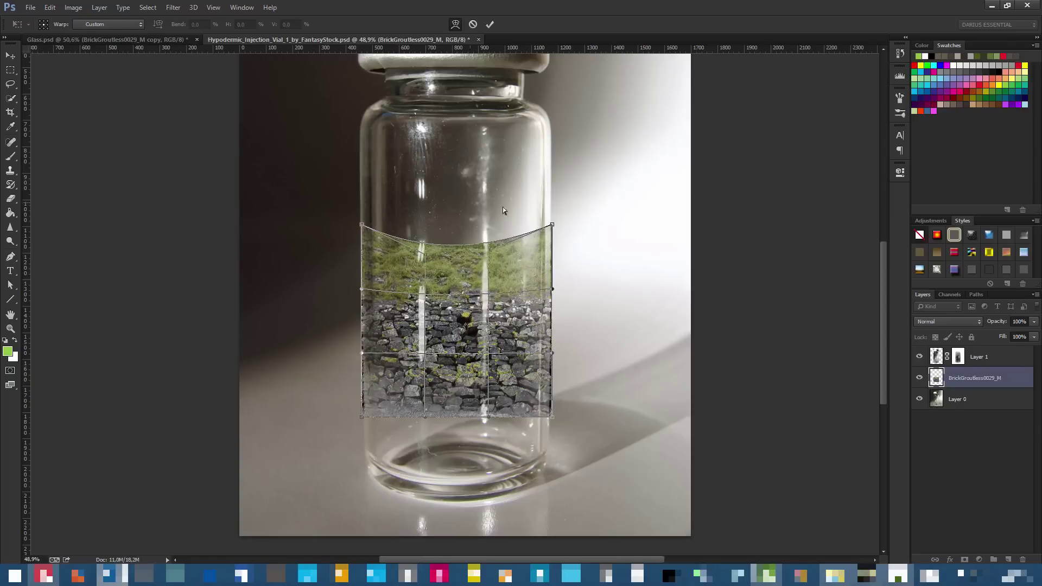
Curve the texture's bottom edge and middle downward to follow the cylinder, and commit the warp
scroll(501, 316, down, 2)
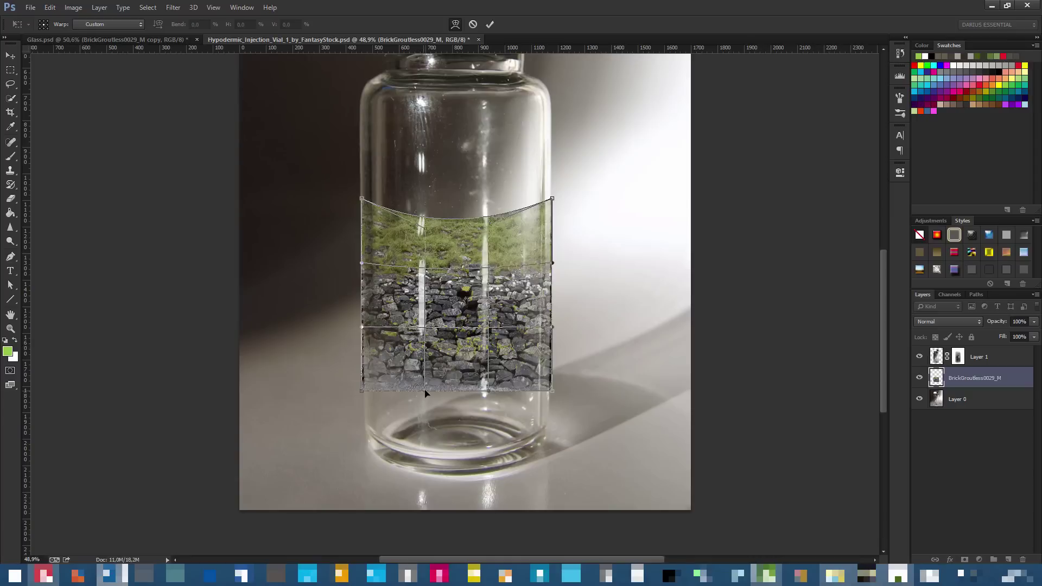
drag(424, 400, 429, 425)
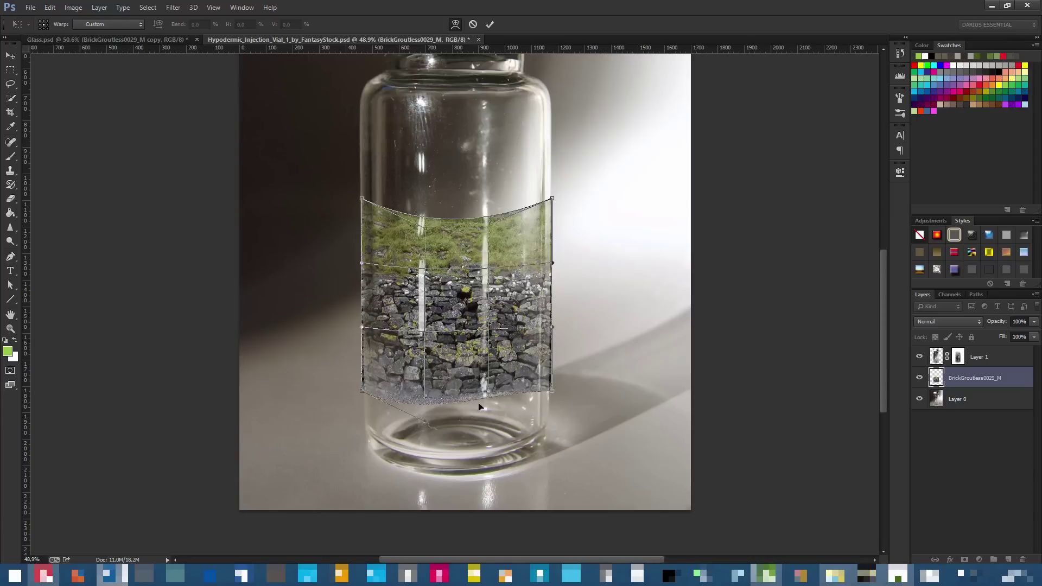
drag(489, 394, 490, 415)
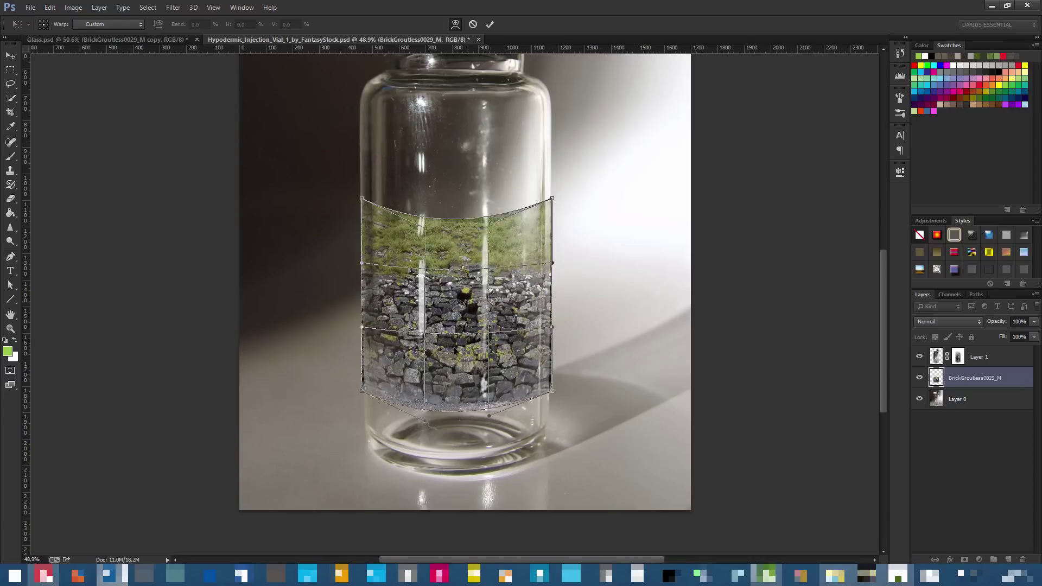
drag(459, 317, 458, 333)
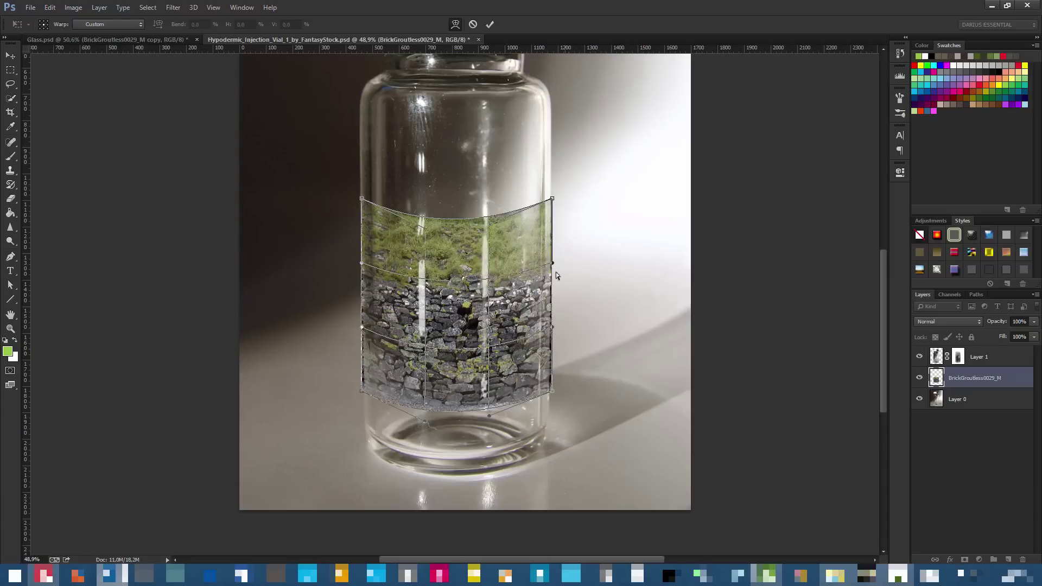
key(Return)
key(b)
scroll(452, 314, down, 2)
key(alt)
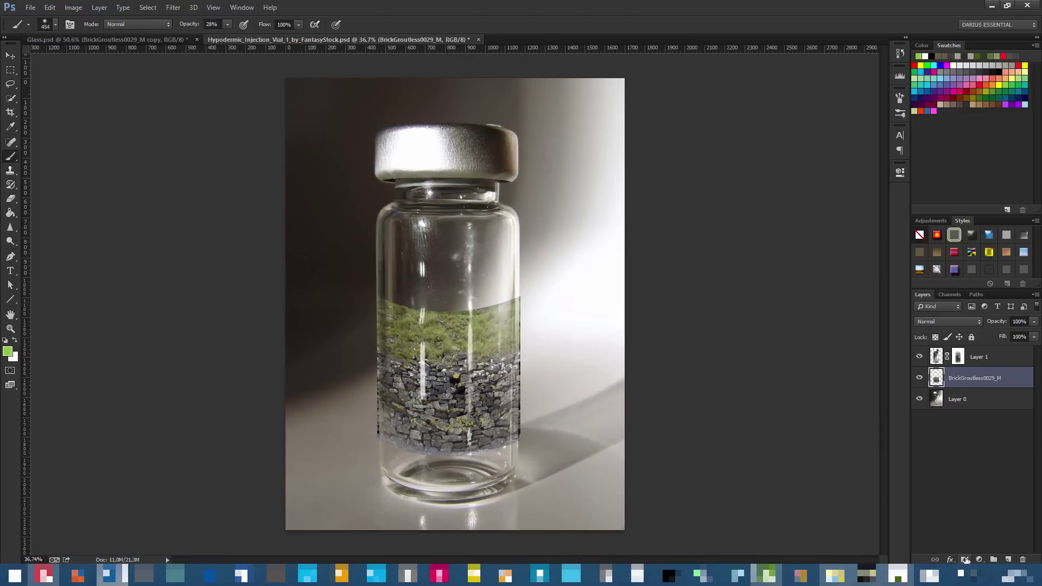
Add a layer mask to the brick texture layer and target it with default colours
click(965, 560)
key(d)
scroll(552, 325, up, 3)
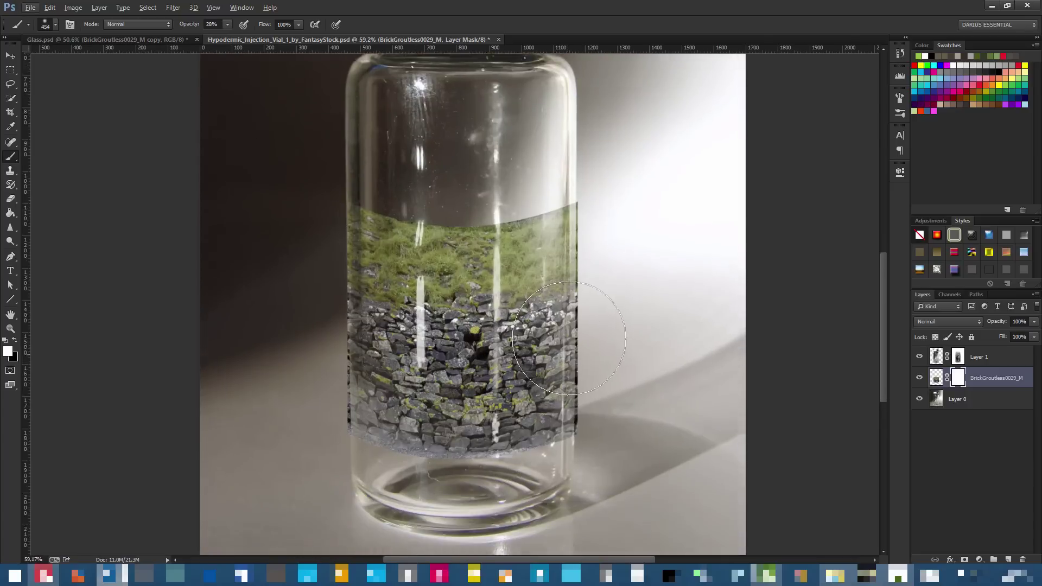
scroll(570, 345, down, 2)
key(ctrl+2)
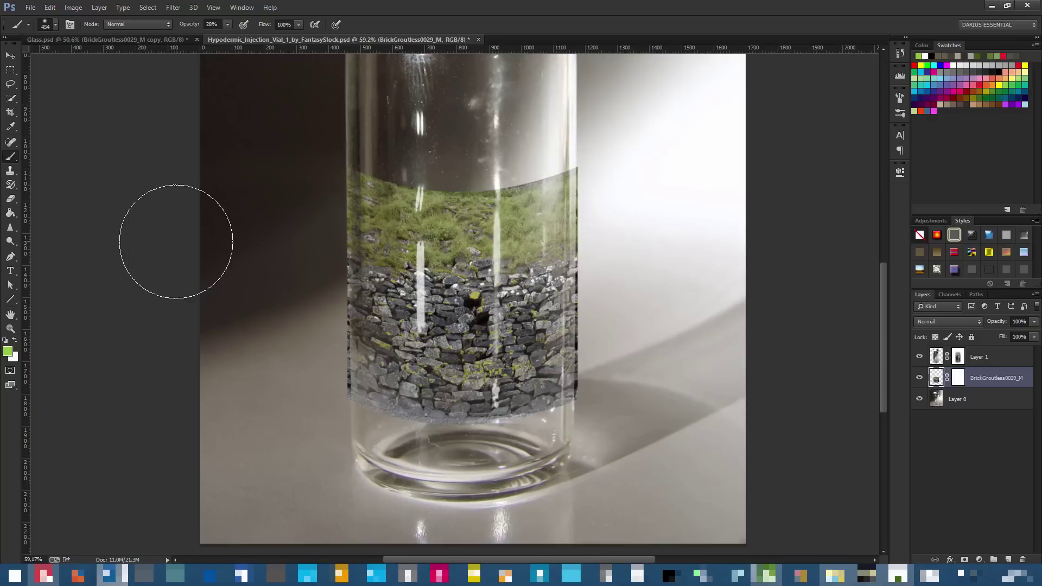
click(958, 378)
key(d)
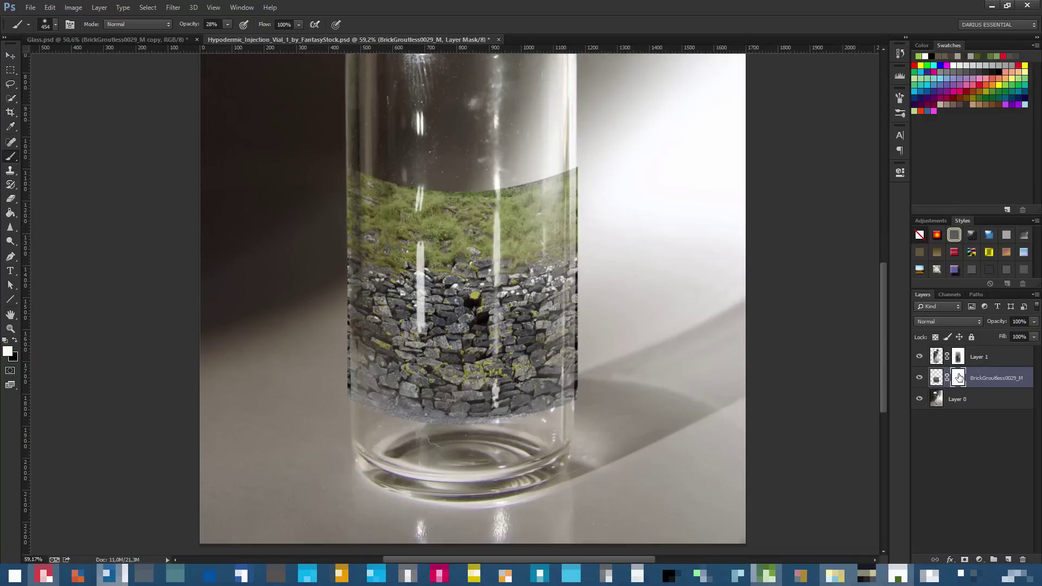
Set black as foreground and the brush to 100% opacity and 142 px, undoing trial strokes
click(15, 339)
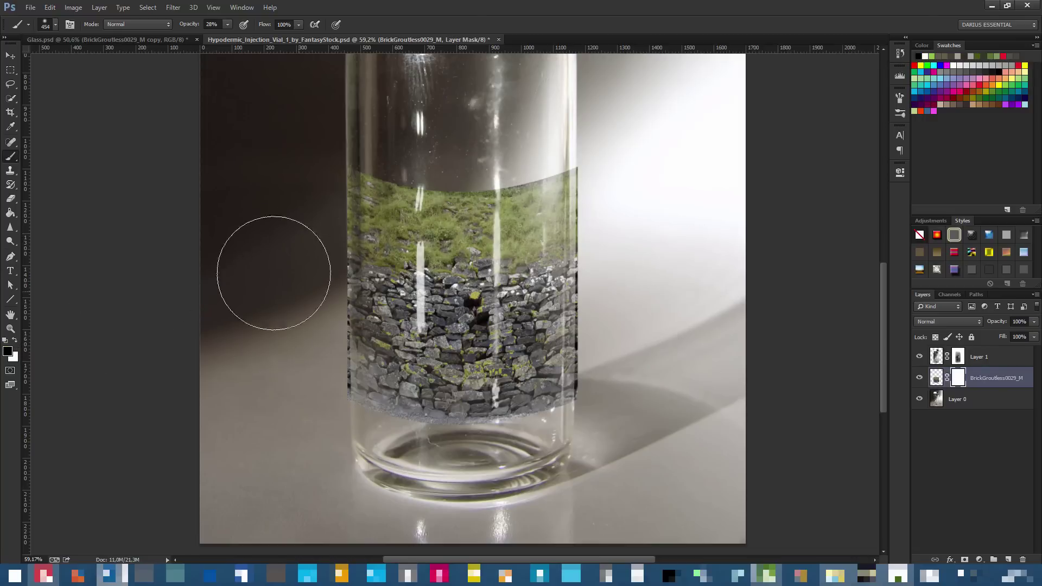
drag(373, 221, 629, 348)
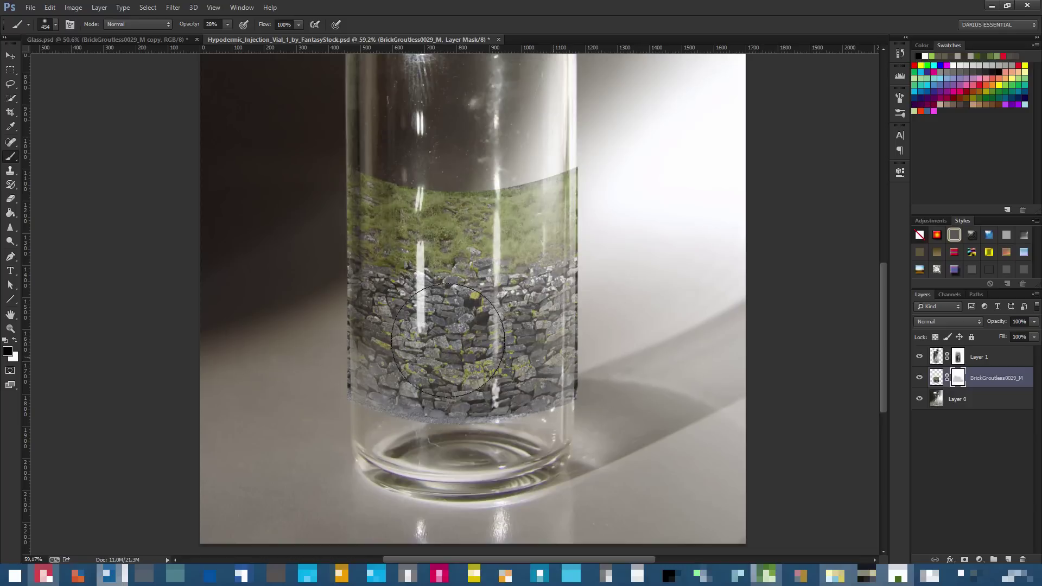
key(ctrl+z)
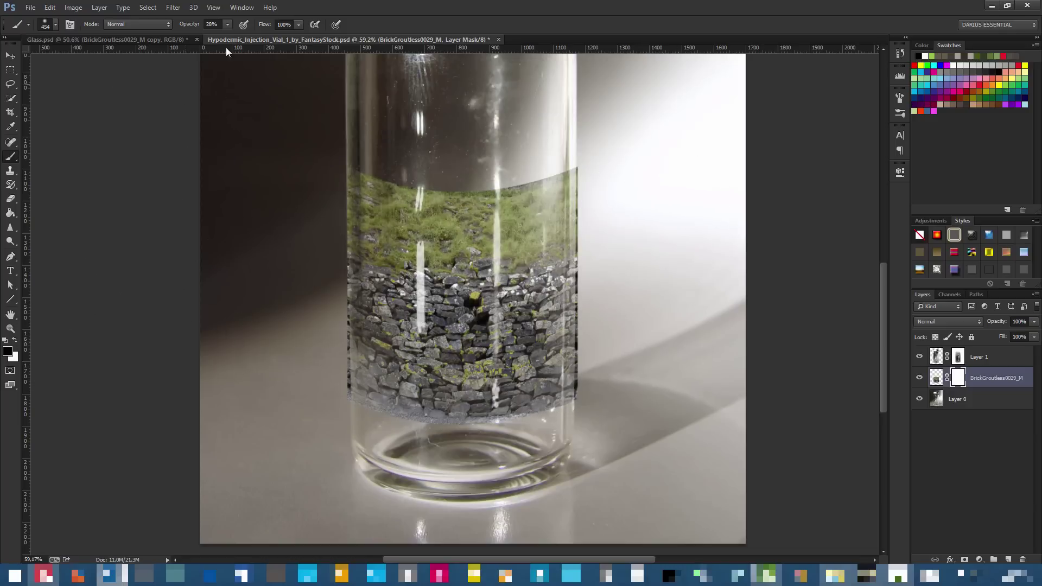
key(0)
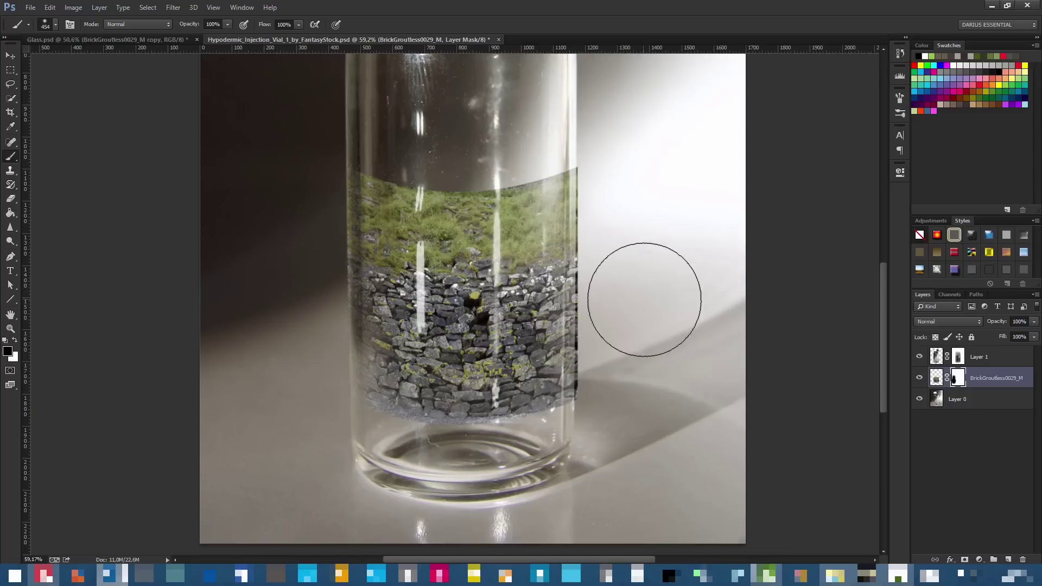
right_click(684, 296)
drag(748, 183, 746, 183)
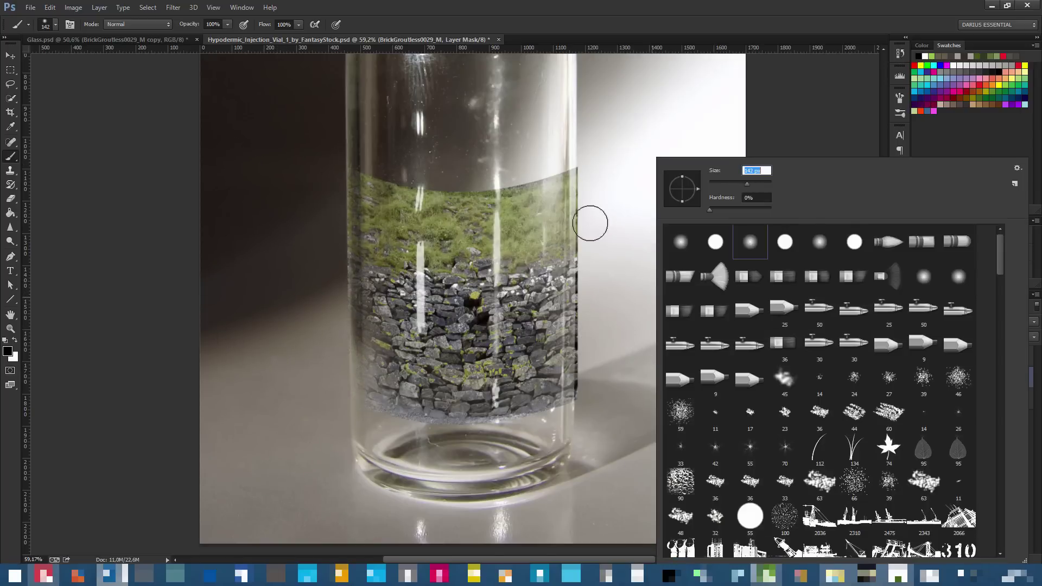
click(601, 189)
key(ctrl+alt+z)
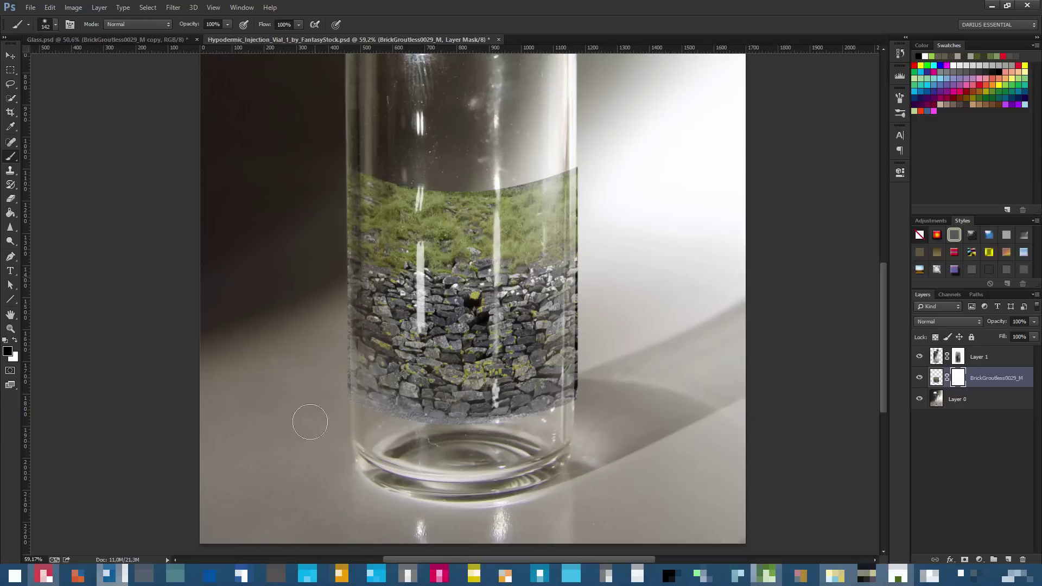
Paint black along the glass's left and right edges to hide the overhanging wall
drag(331, 417, 346, 190)
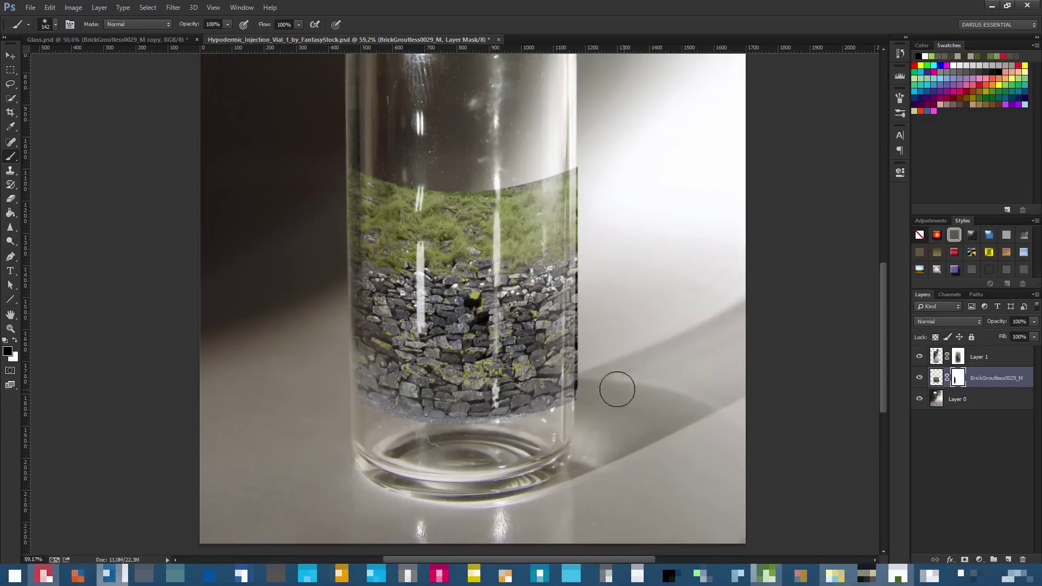
mouse_move(594, 409)
mouse_down()
mouse_move(596, 380)
mouse_move(599, 407)
mouse_up()
key(ctrl+z)
key(ctrl+z)
mouse_move(591, 409)
mouse_down()
mouse_move(602, 339)
mouse_move(614, 386)
mouse_move(612, 237)
mouse_up()
drag(598, 416, 611, 398)
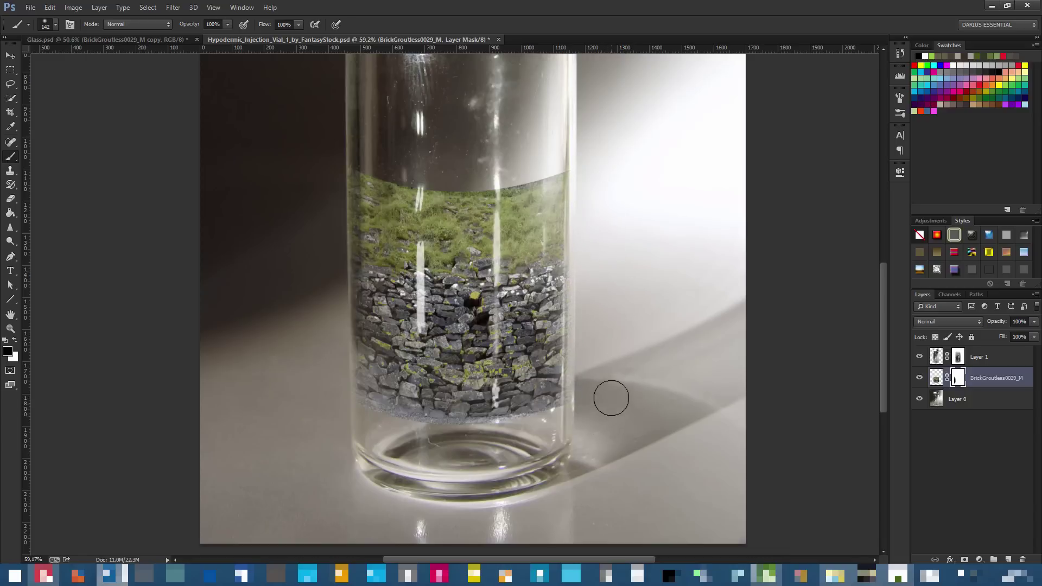
scroll(553, 346, down, 4)
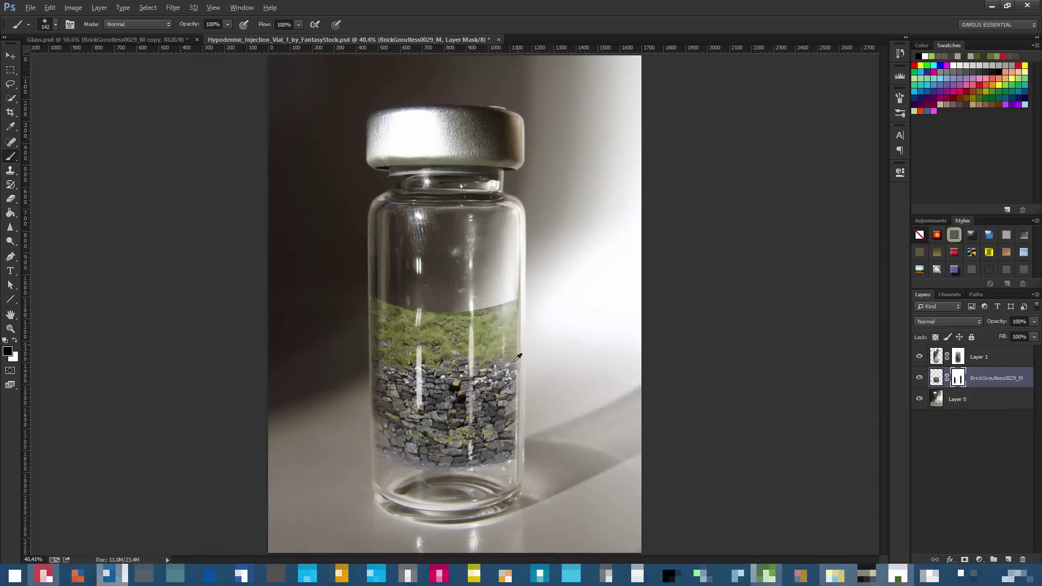
Paint black on the brick mask over the top-right grass, then view the Glass.psd reference
scroll(417, 436, up, 3)
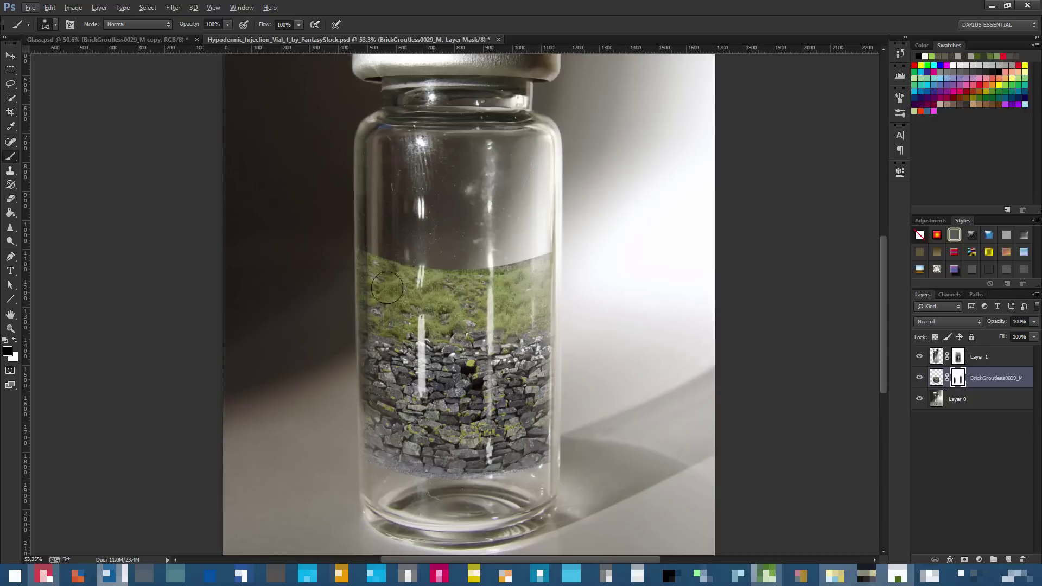
mouse_move(561, 272)
mouse_down()
mouse_move(396, 274)
mouse_move(374, 290)
mouse_move(389, 298)
mouse_up()
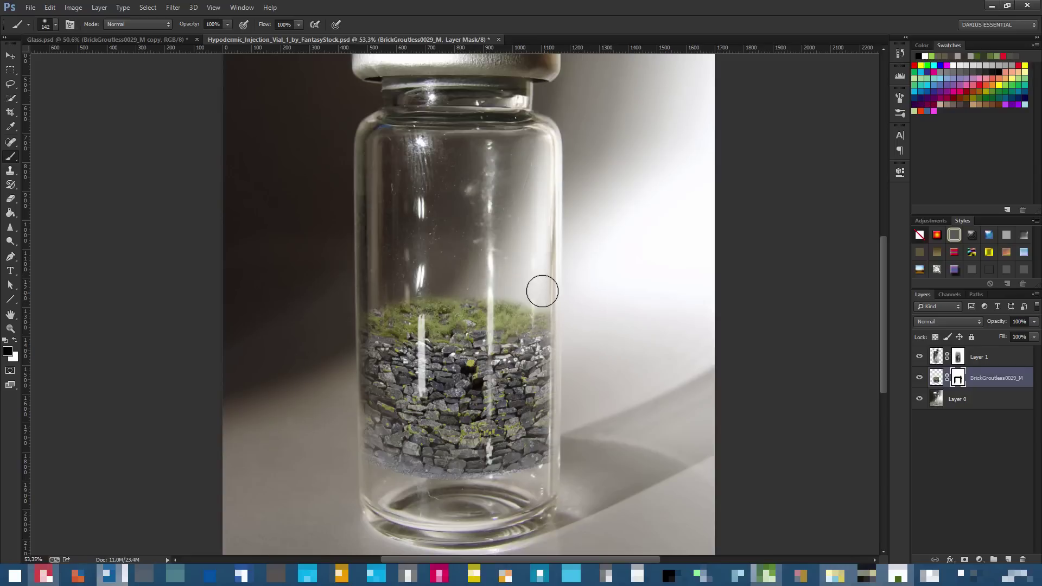
scroll(482, 332, down, 8)
scroll(482, 332, up, 7)
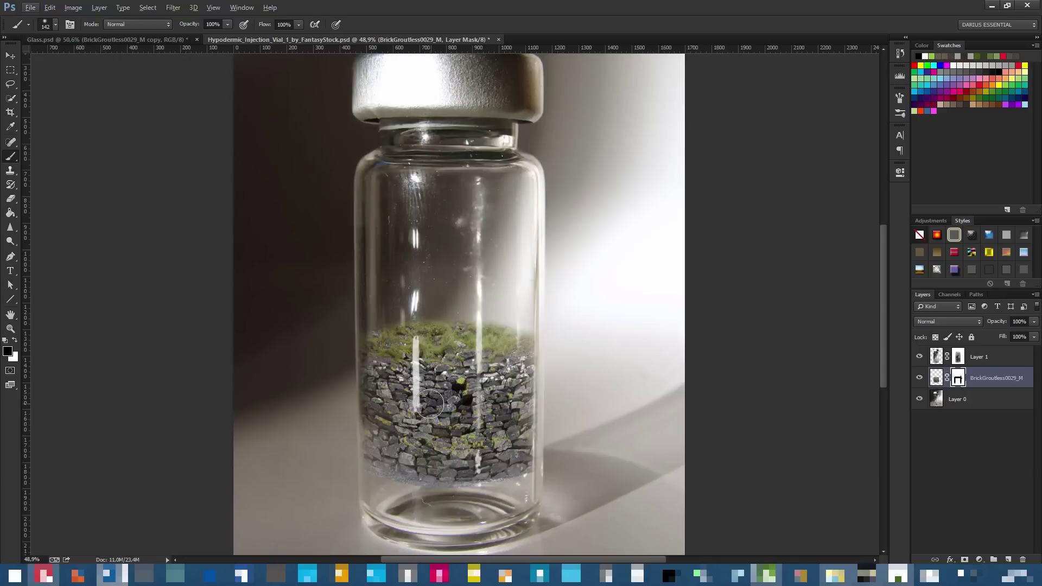
click(144, 40)
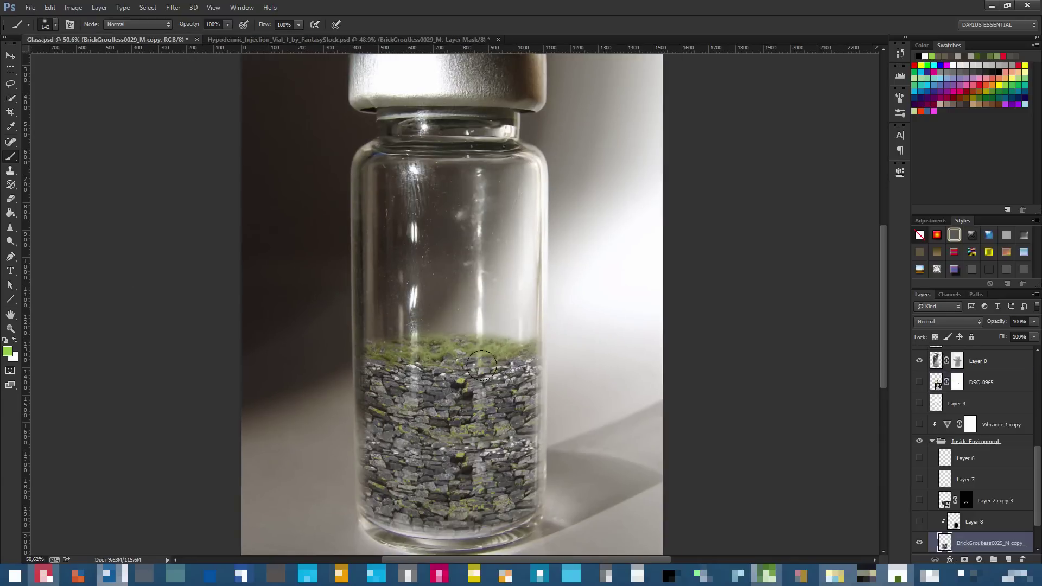
Back in the vial document, set brush hardness to about 25% and retarget the brick layer's mask
click(282, 40)
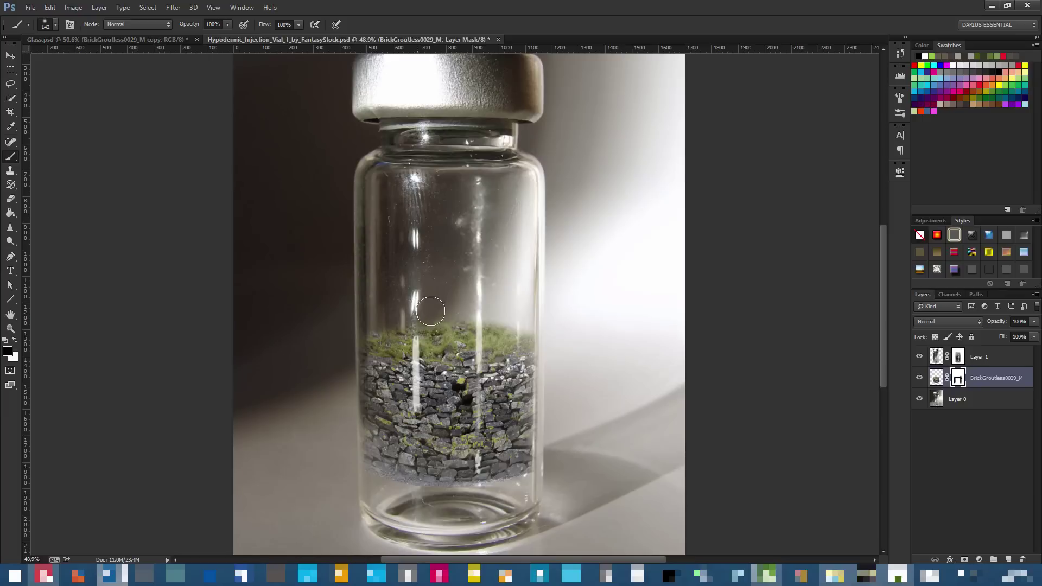
right_click(595, 271)
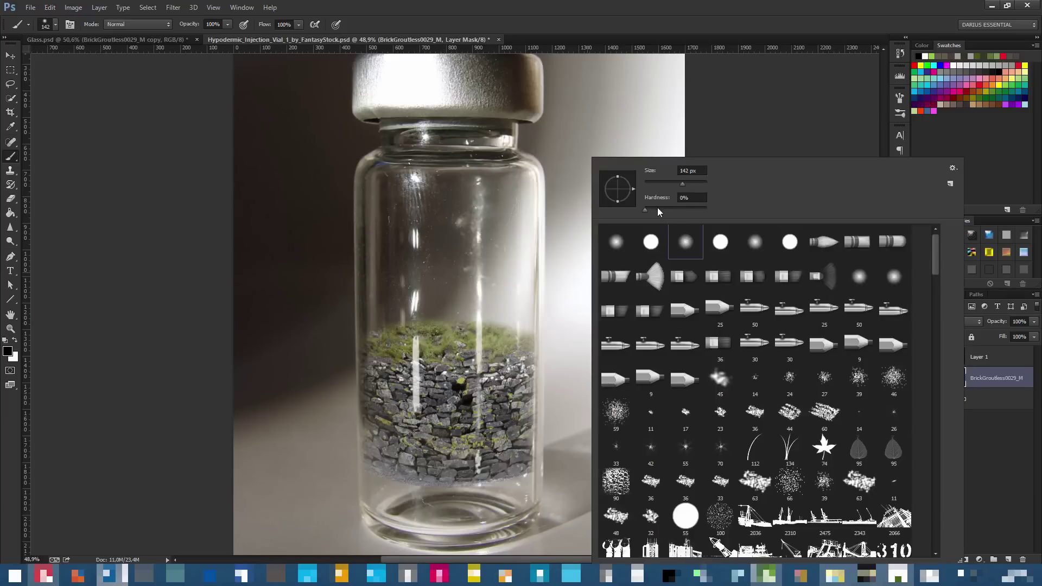
drag(657, 211, 675, 182)
click(985, 381)
click(985, 382)
click(958, 380)
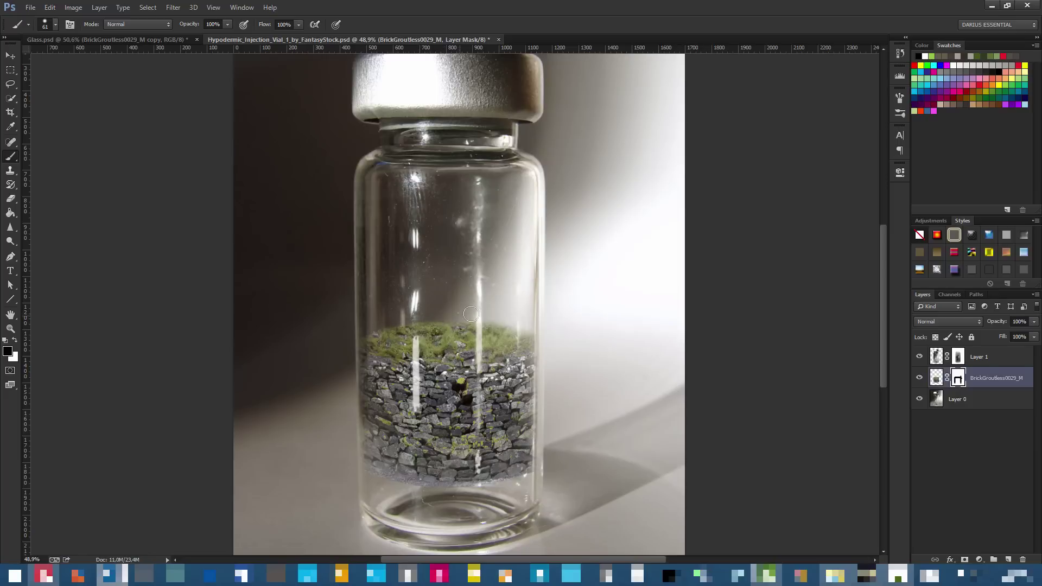
Soften the brush hardness slightly in the brush settings
right_click(527, 280)
drag(617, 213, 601, 215)
click(372, 326)
ctrl+right_click(489, 278)
right_click(543, 238)
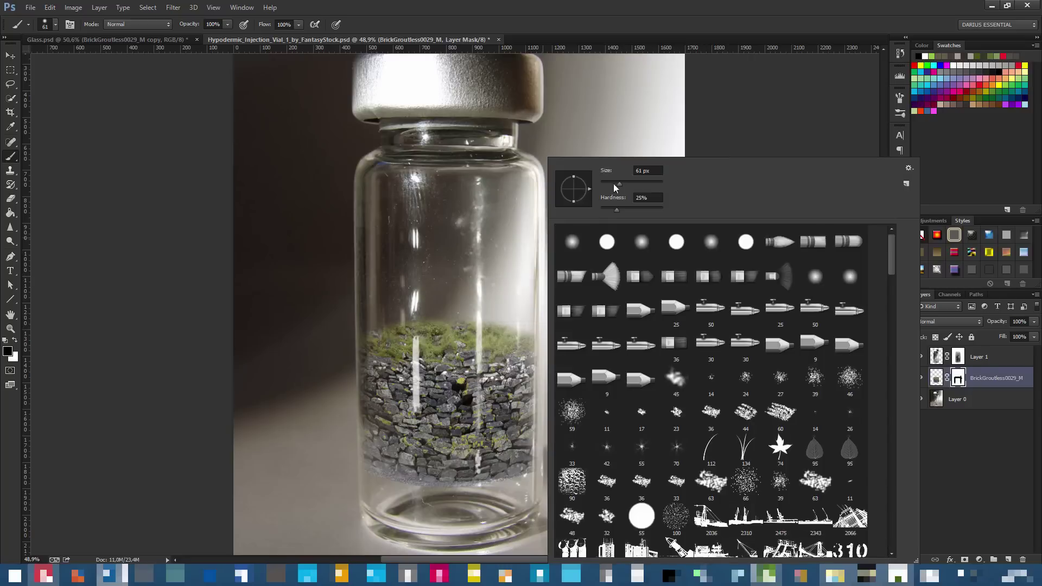
click(385, 321)
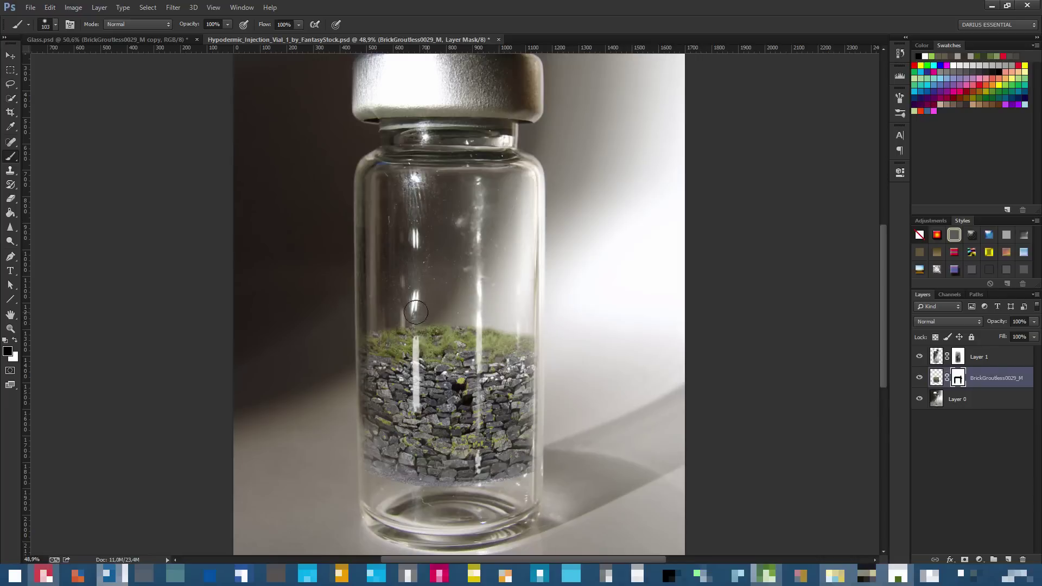
Duplicate the stone wall layer and try shifting the copy right, then undo both
scroll(414, 314, down, 6)
scroll(388, 380, up, 6)
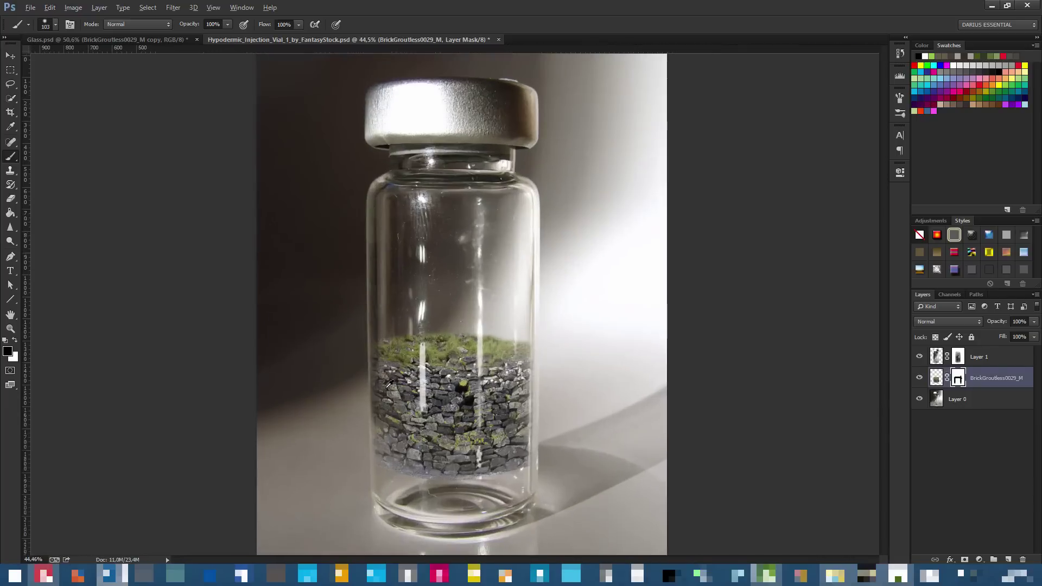
scroll(395, 391, down, 2)
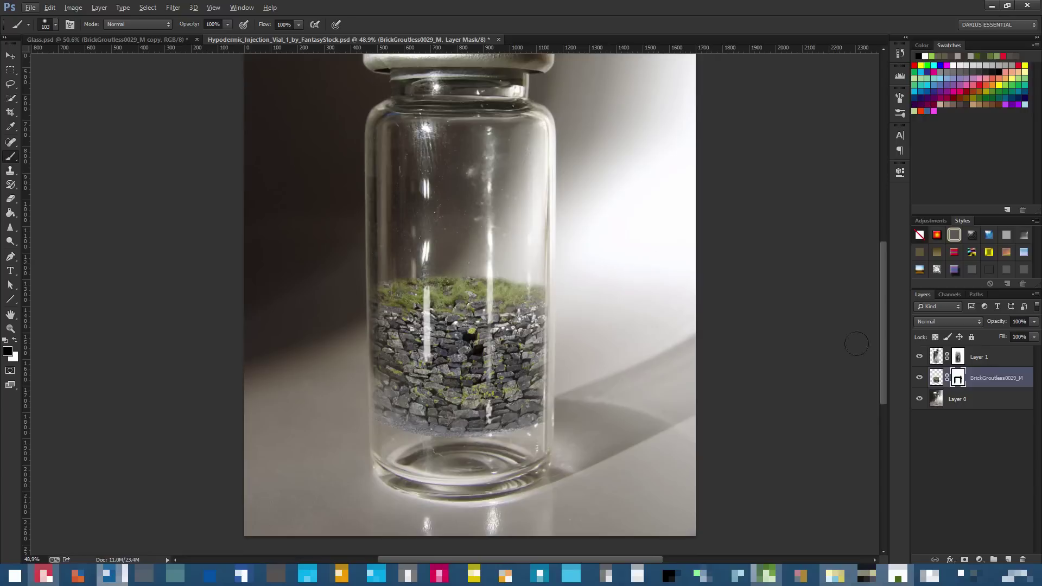
drag(986, 380, 1007, 559)
drag(545, 325, 604, 311)
drag(542, 329, 599, 359)
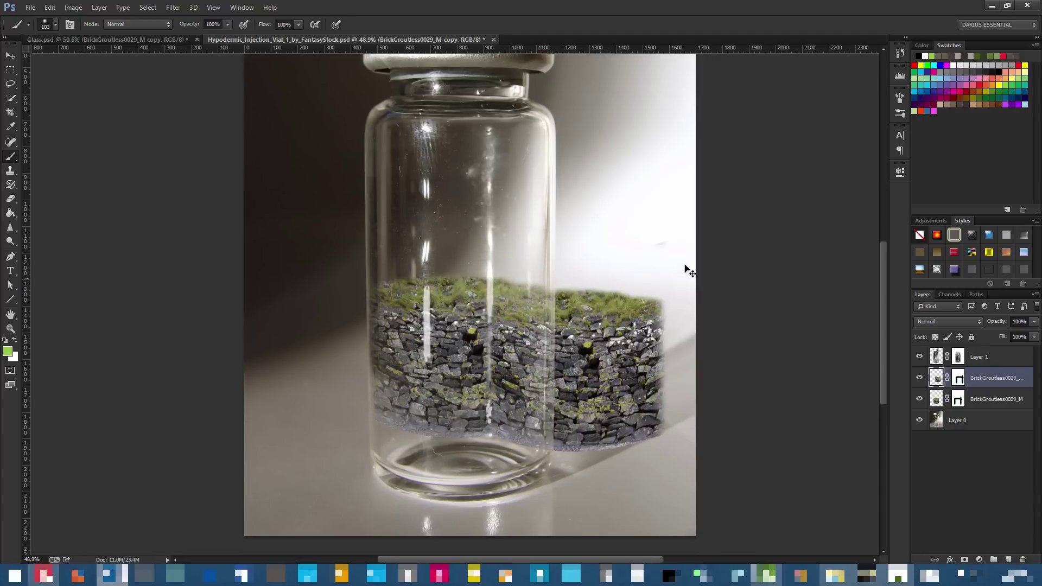
key(ctrl+z)
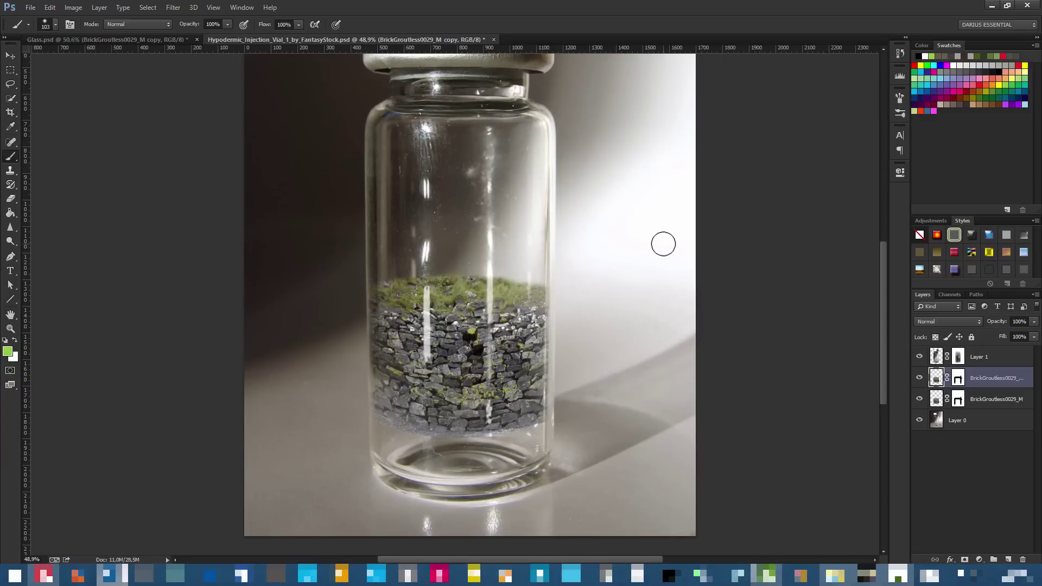
key(ctrl+alt+z)
Restore the duplicate wall, move it down to extend the stones, and save
click(959, 379)
key(d)
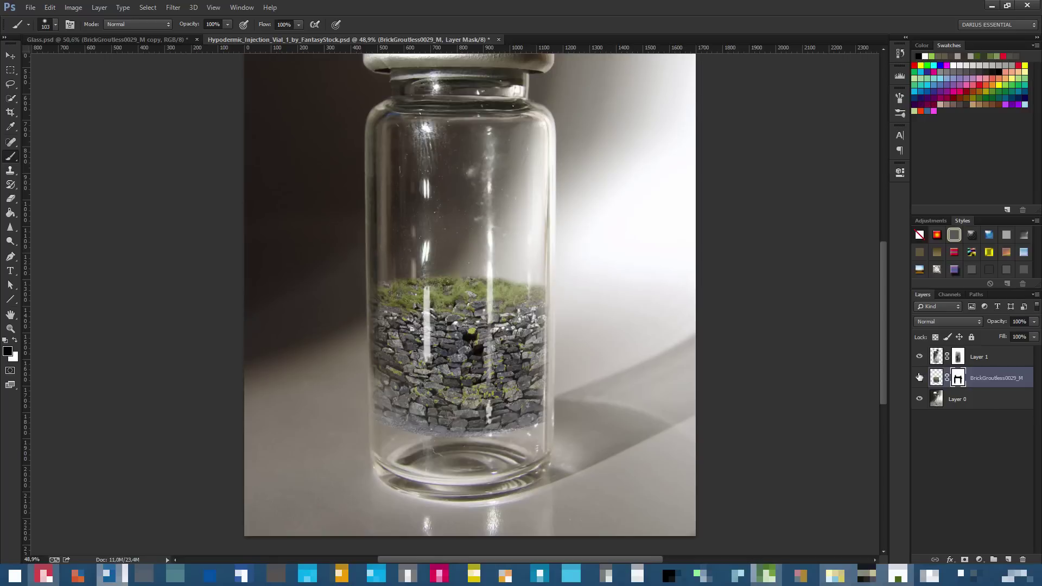
key(ctrl+shift+z)
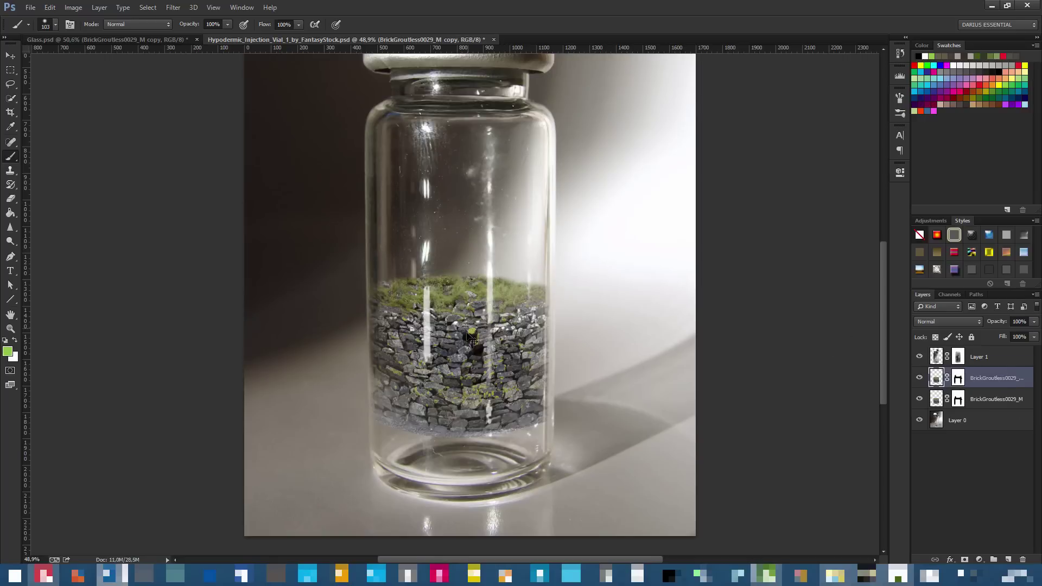
drag(501, 358, 501, 407)
key(Return)
key(ctrl+s)
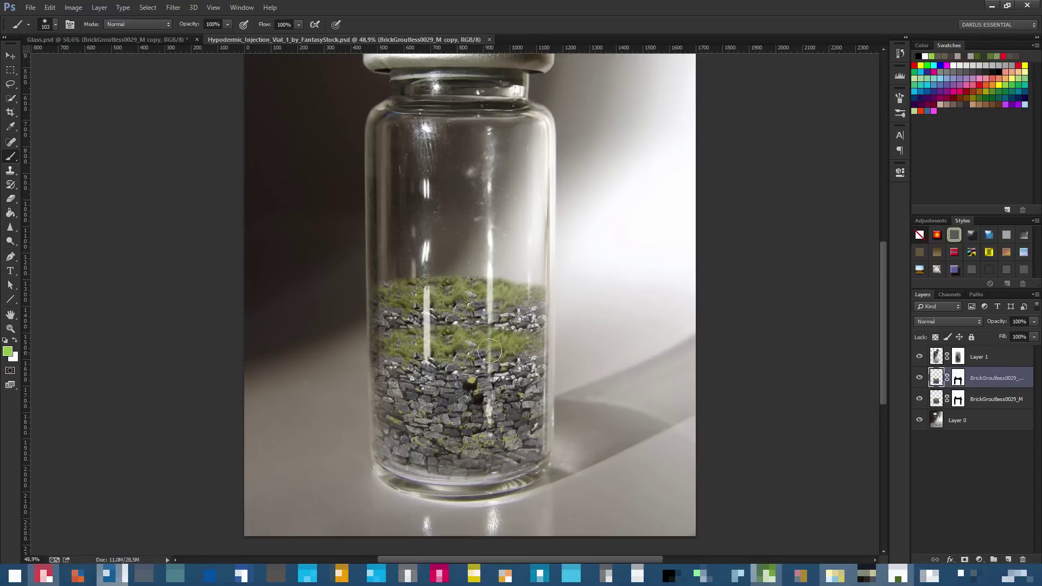
Paint black on the duplicate wall's mask to hide the doubled grass band mid-wall
click(953, 379)
key(d)
mouse_move(540, 339)
mouse_down()
mouse_move(478, 352)
mouse_move(412, 342)
mouse_move(386, 355)
mouse_move(480, 363)
mouse_move(553, 353)
mouse_up()
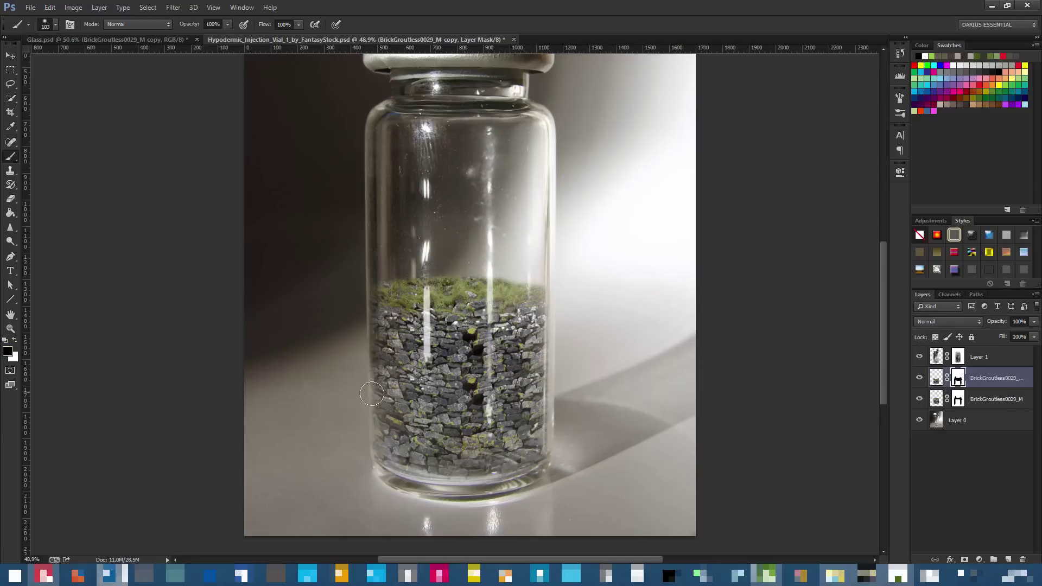
scroll(425, 391, down, 3)
Save the document and rename the bottle layer, Layer 1, to 'Bottle'
scroll(425, 392, up, 2)
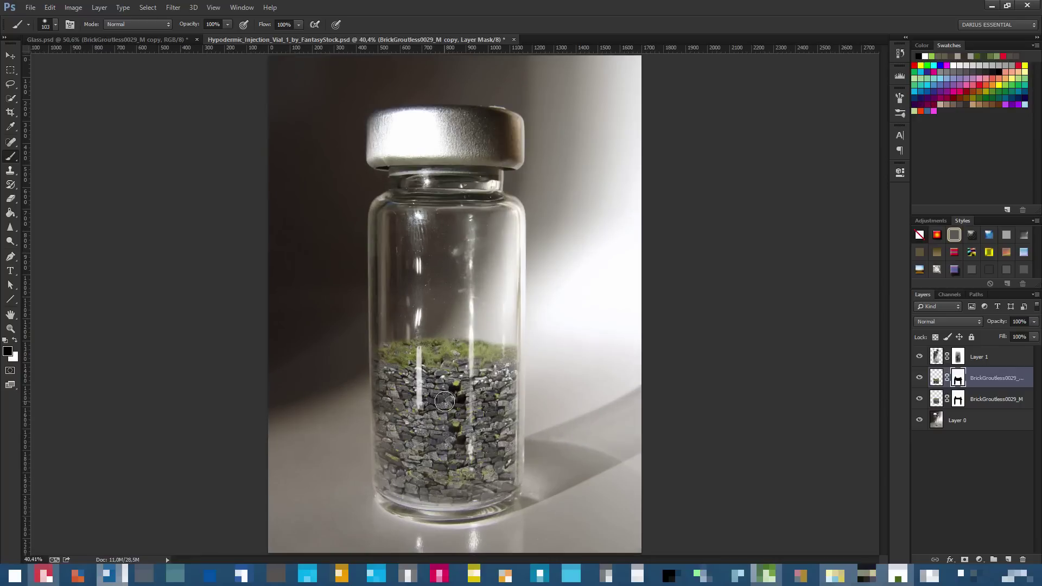
scroll(444, 402, up, 2)
scroll(445, 426, down, 2)
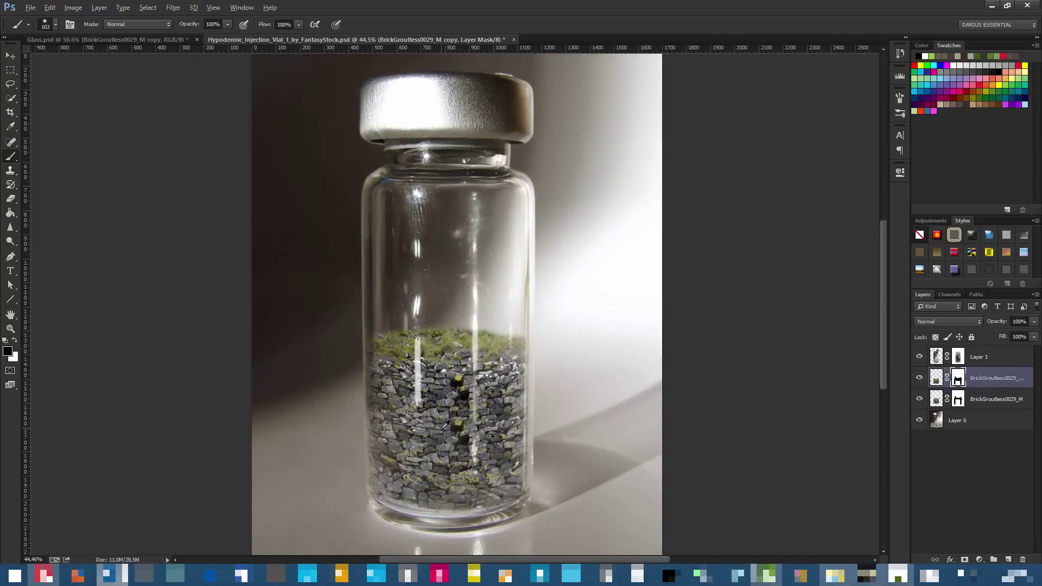
click(989, 394)
click(996, 381)
key(ctrl+s)
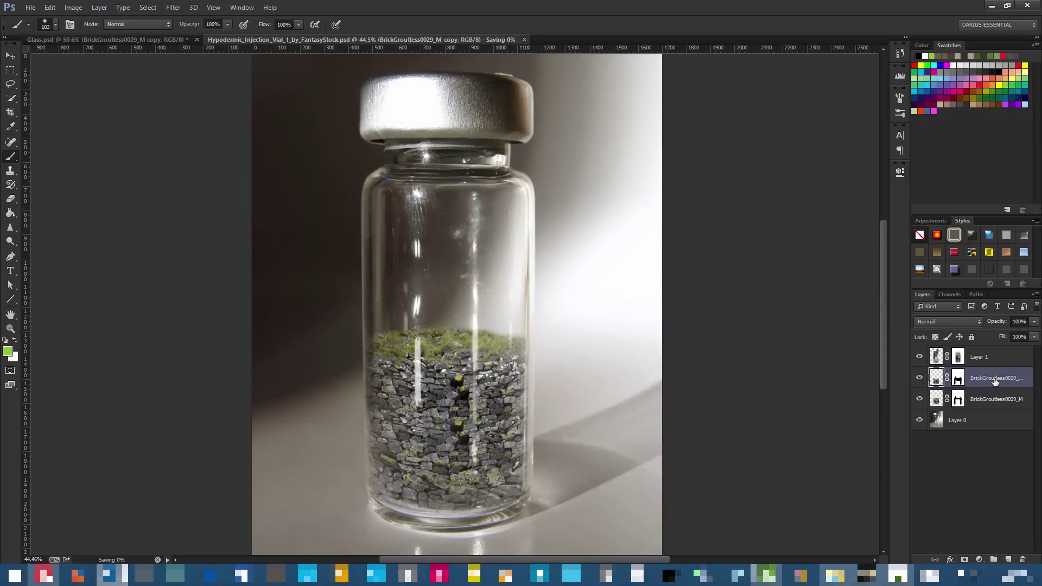
click(996, 361)
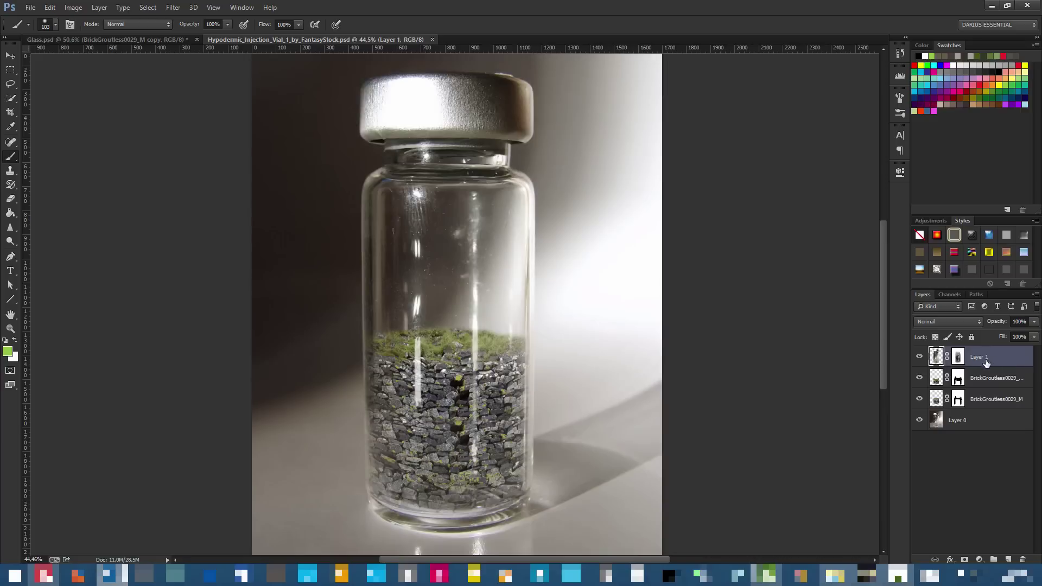
double_click(976, 359)
text(Bottle)
key(Return)
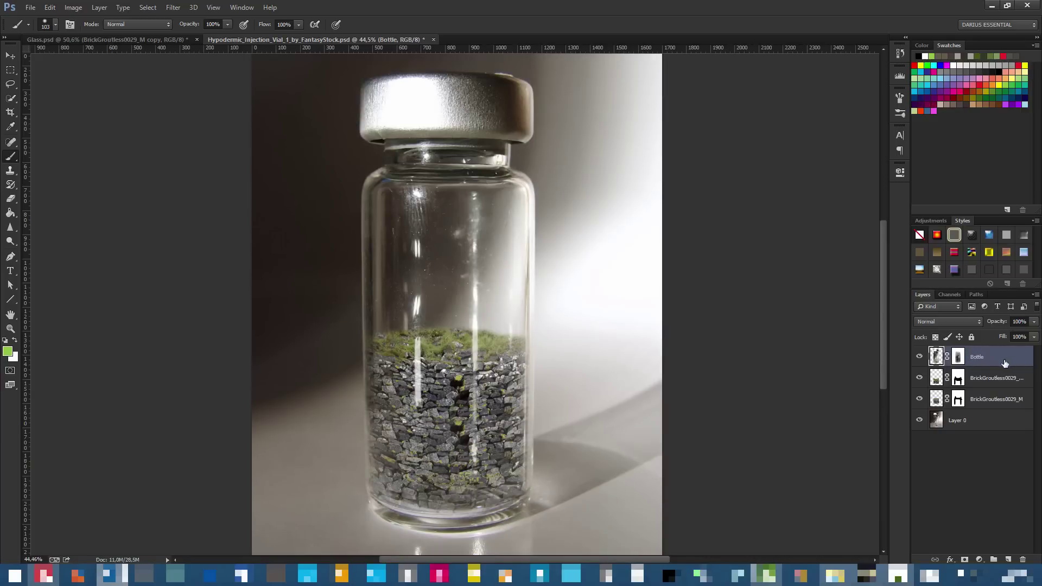
Rename the duplicate wall layer 'bricks' and the original wall layer 'bricks 2'
click(107, 37)
scroll(966, 462, up, 10)
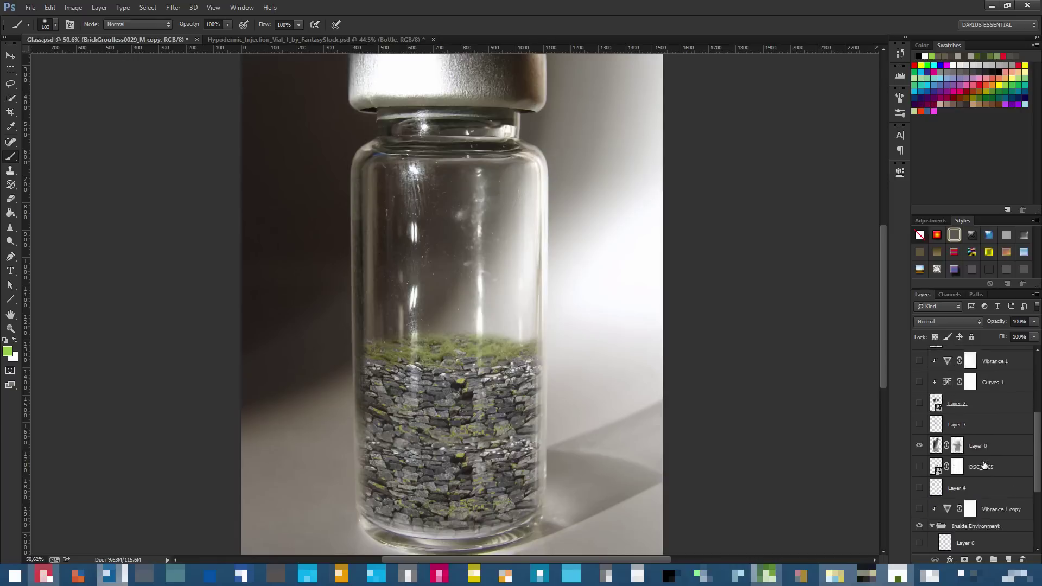
click(337, 40)
double_click(988, 379)
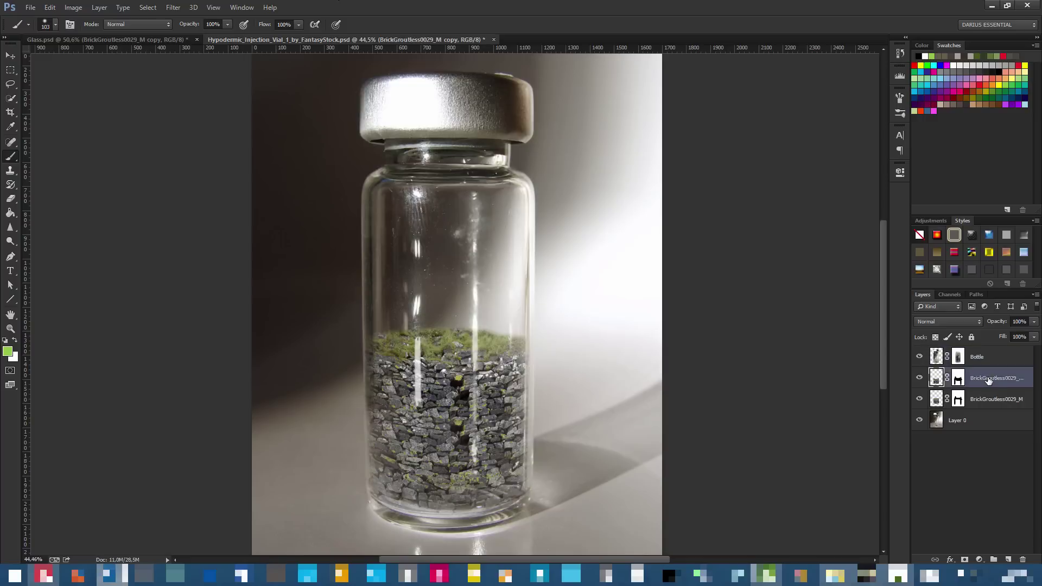
text(bricks)
key(Return)
double_click(993, 399)
text(v)
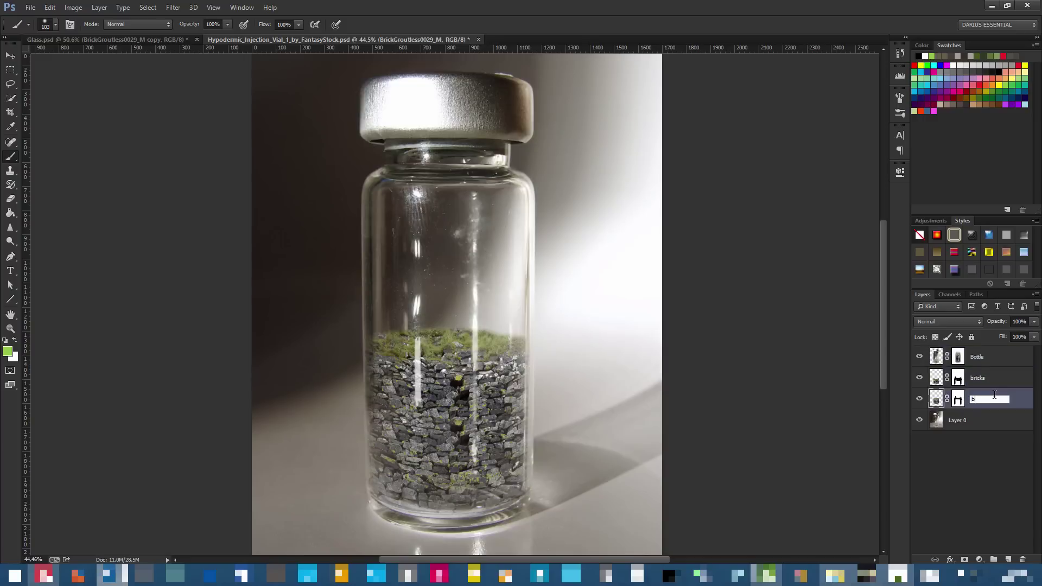
text(ricks 2)
key(Return)
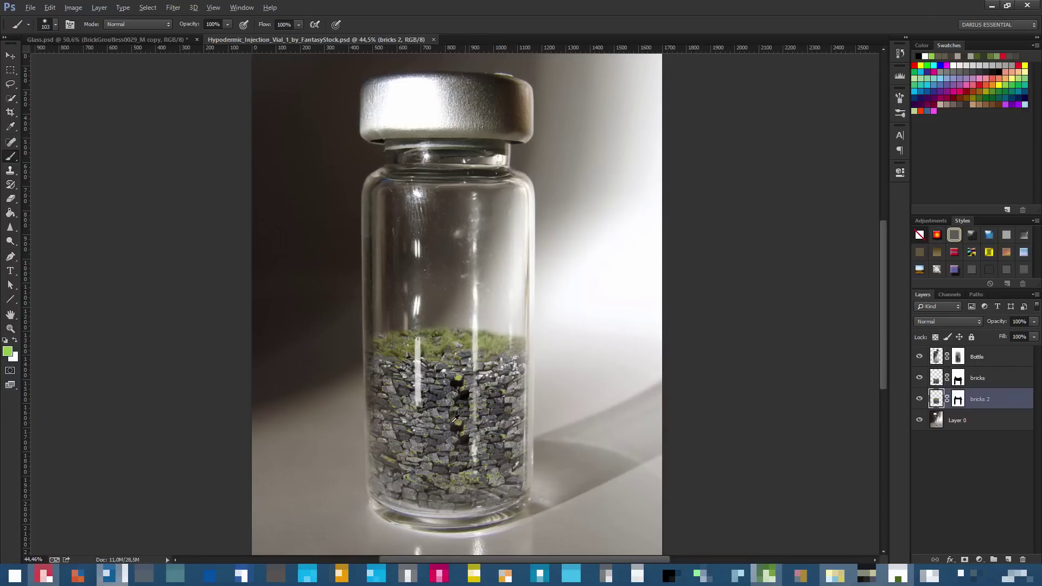
Hide the bricks 2, bricks and Layer 0 background layers
scroll(455, 420, down, 3)
scroll(441, 470, up, 6)
scroll(457, 441, up, 1)
scroll(457, 442, down, 2)
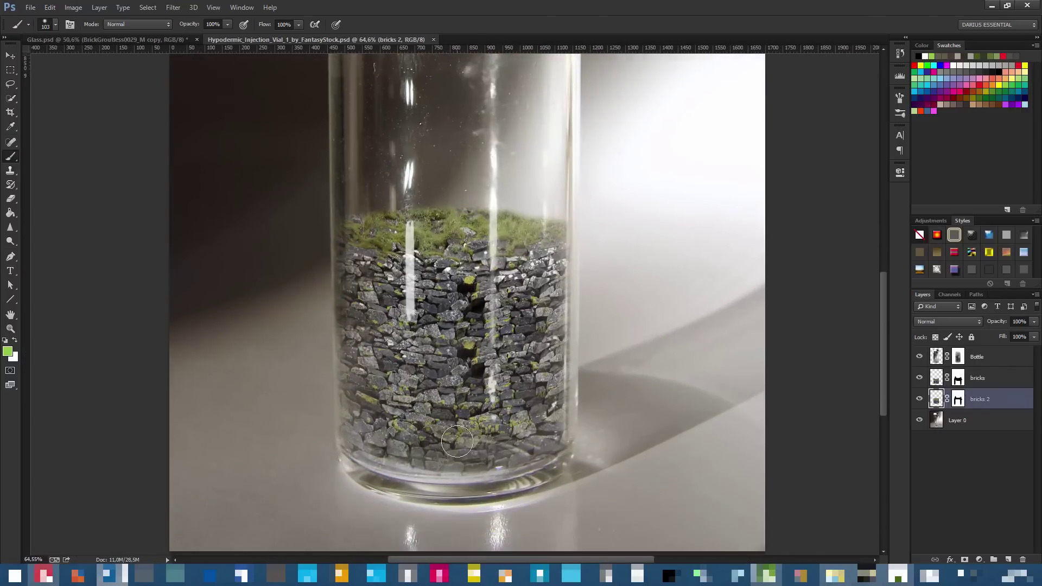
scroll(457, 442, up, 5)
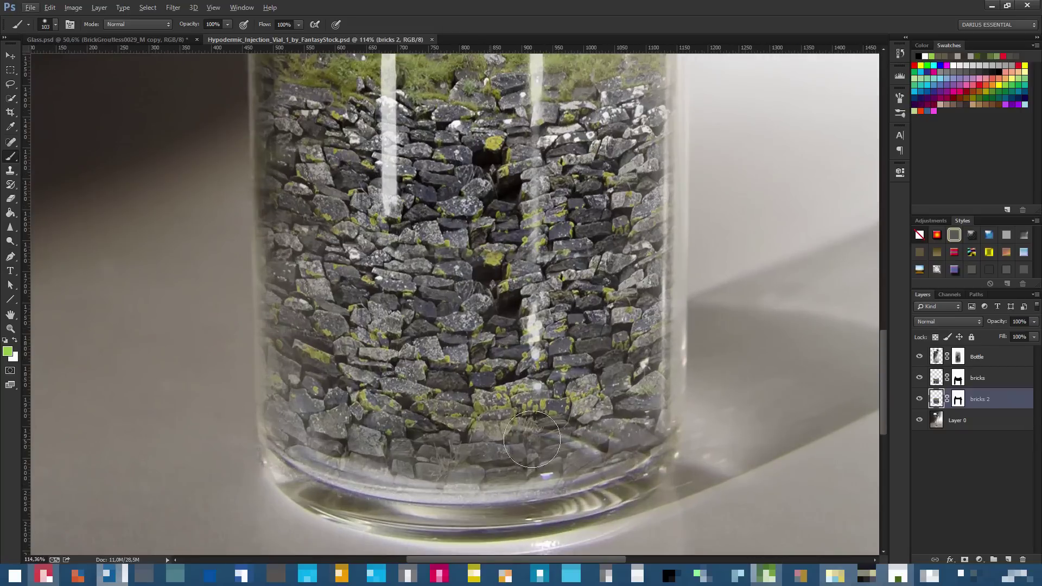
scroll(714, 459, down, 3)
click(919, 400)
click(919, 377)
click(919, 420)
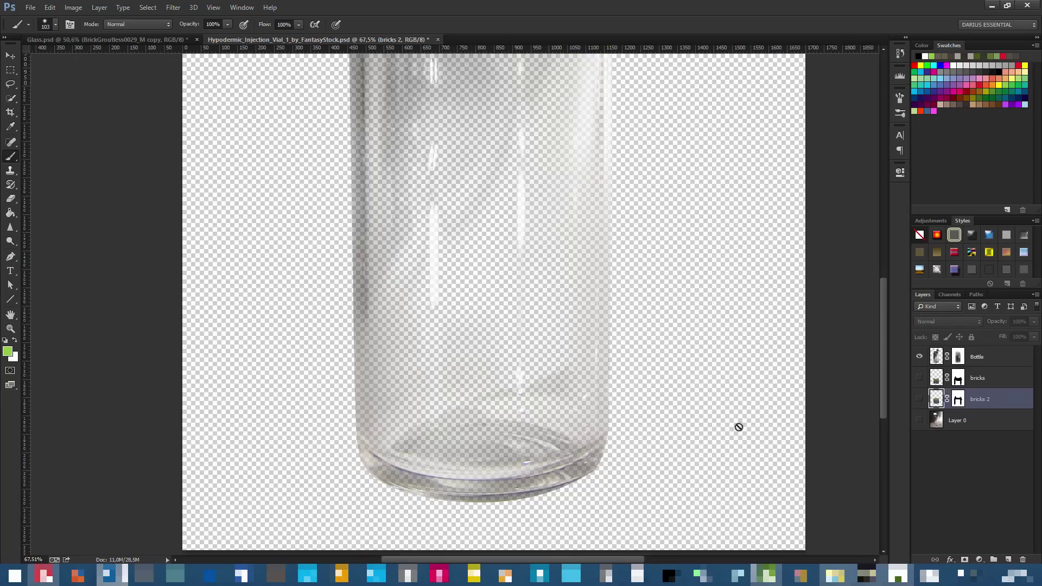
Target the Bottle layer's mask with black and white colours, set brush opacity to 27%, and save
scroll(540, 446, up, 3)
click(958, 356)
key(d)
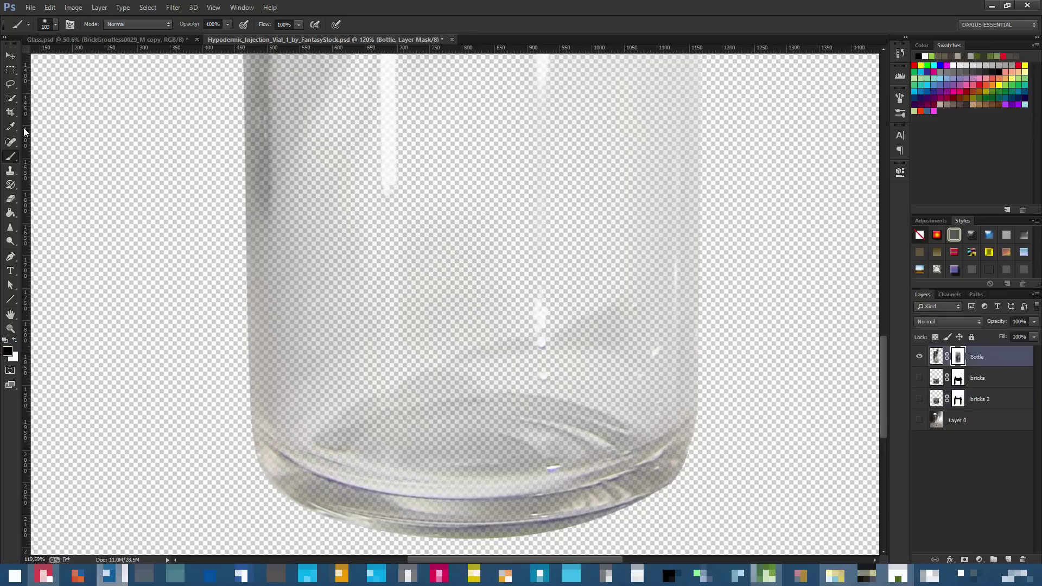
drag(189, 25, 166, 24)
text(27)
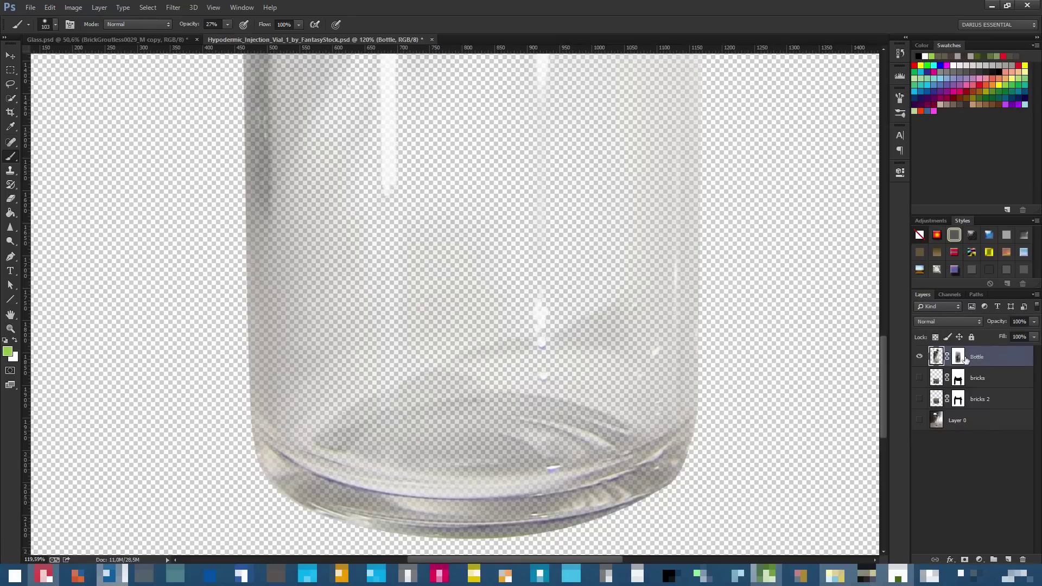
key(ctrl+s)
Show the bricks 2 and bricks layers inside the bottle again
click(924, 400)
click(918, 379)
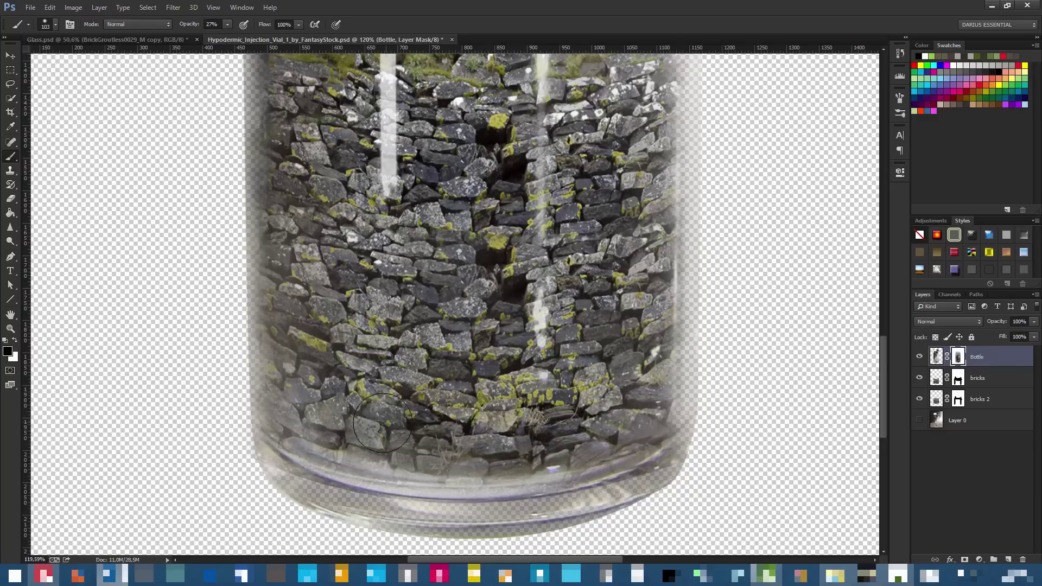
scroll(494, 336, down, 2)
scroll(493, 336, down, 8)
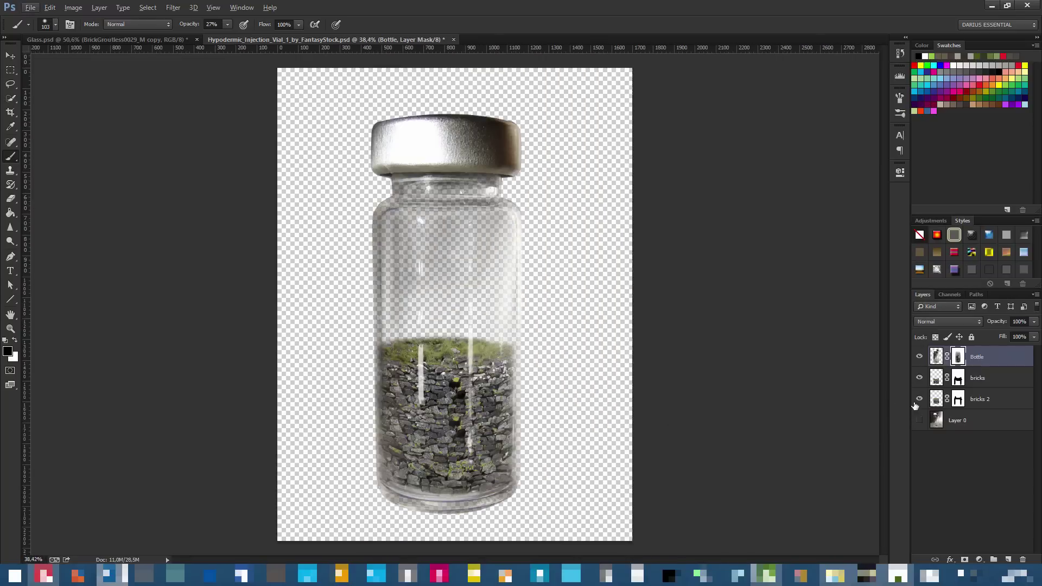
Show the Layer 0 background photo, target the Bottle layer's pixels, and save the vial document
click(919, 420)
click(986, 357)
key(ctrl+w)
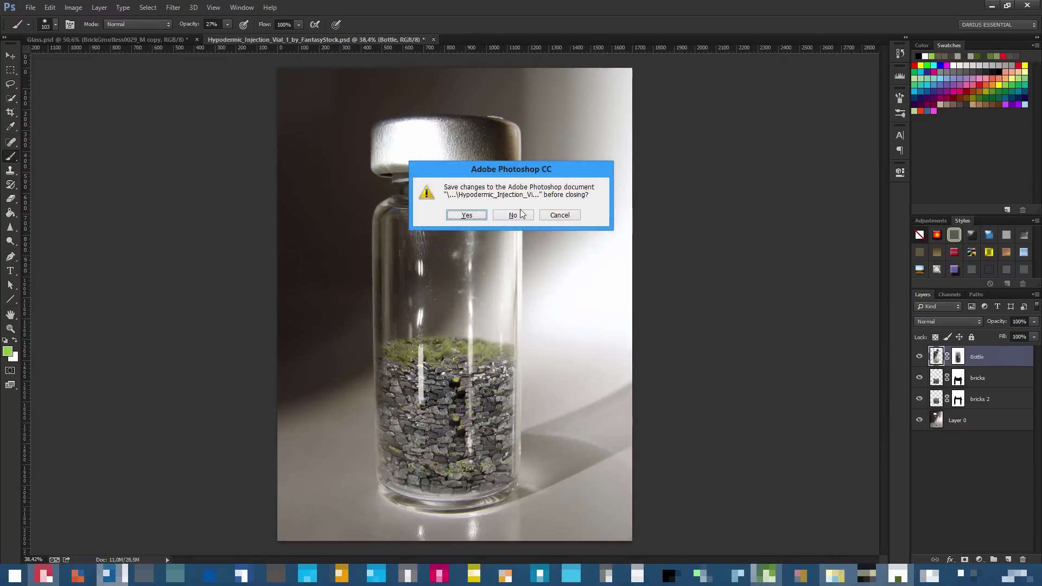
click(560, 215)
key(ctrl+s)
scroll(458, 403, down, 4)
scroll(455, 419, up, 6)
scroll(454, 420, down, 2)
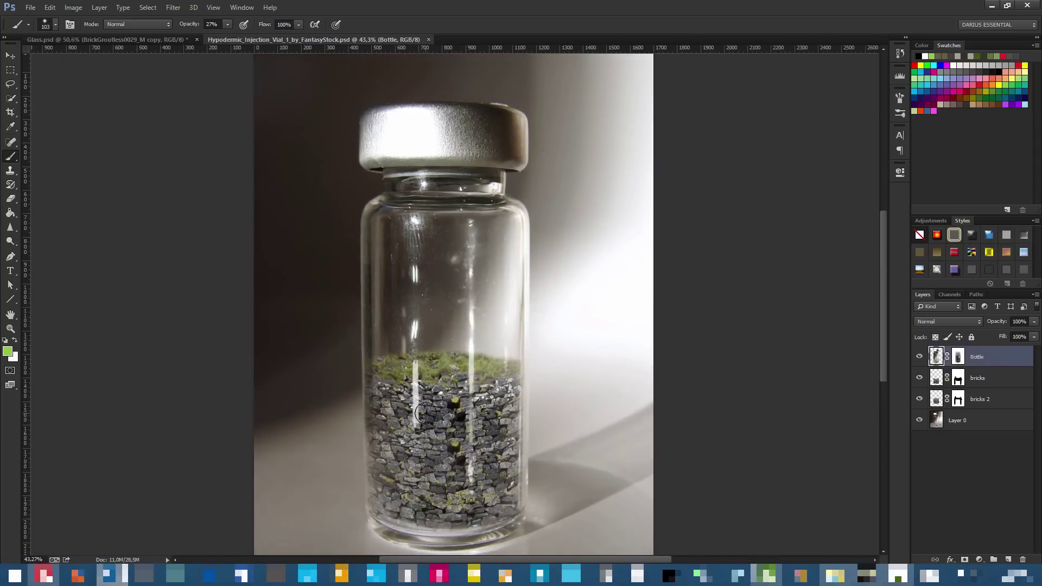
In Glass.psd, turn on Layer 8 to darken the bricks, then return to the vial
click(174, 37)
scroll(933, 488, down, 2)
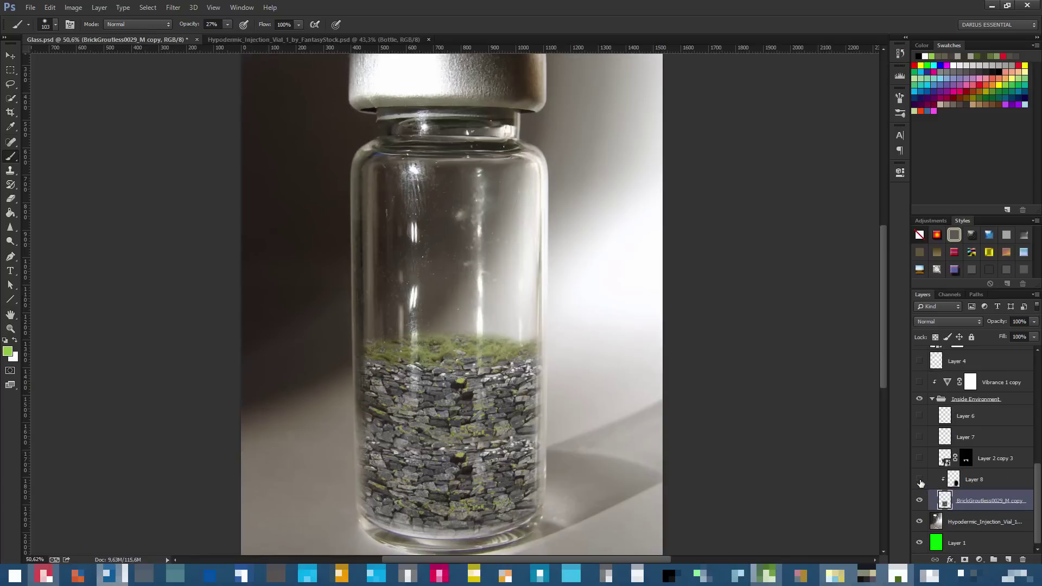
click(919, 480)
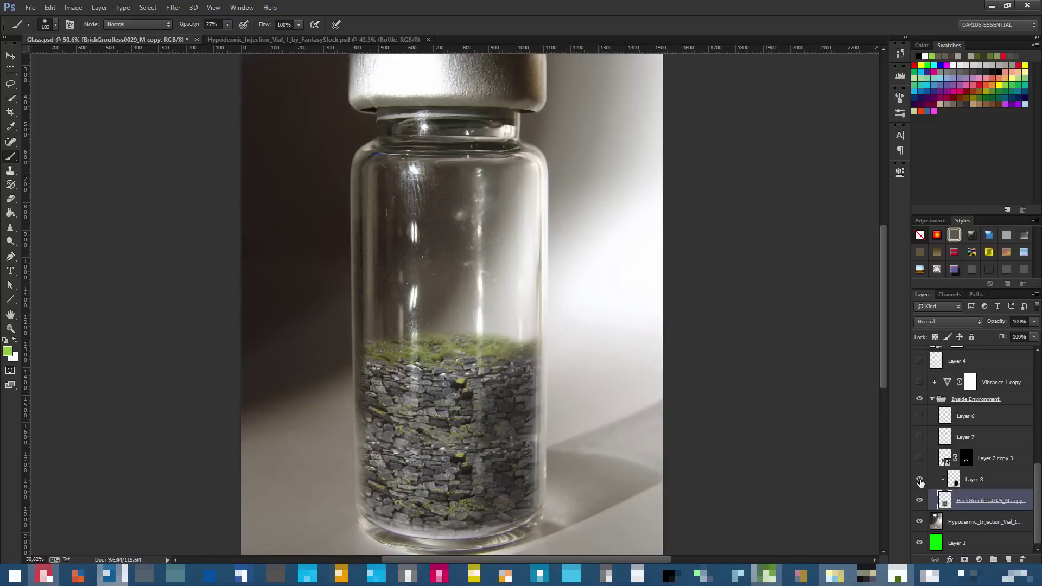
click(968, 480)
click(199, 41)
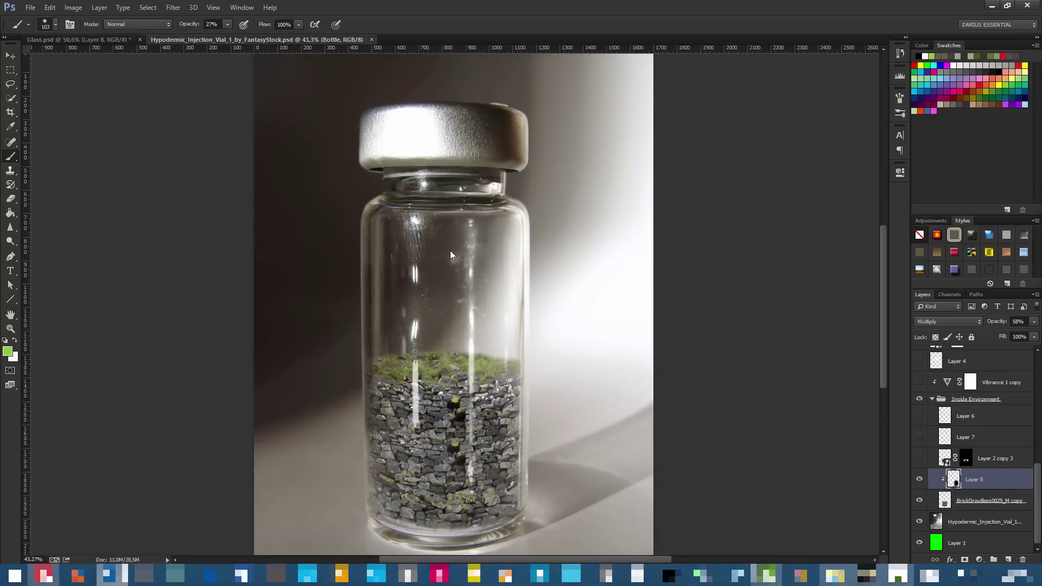
Try a soft green stroke across the floor shadow, undo it, and select the bricks layer
scroll(451, 255, down, 2)
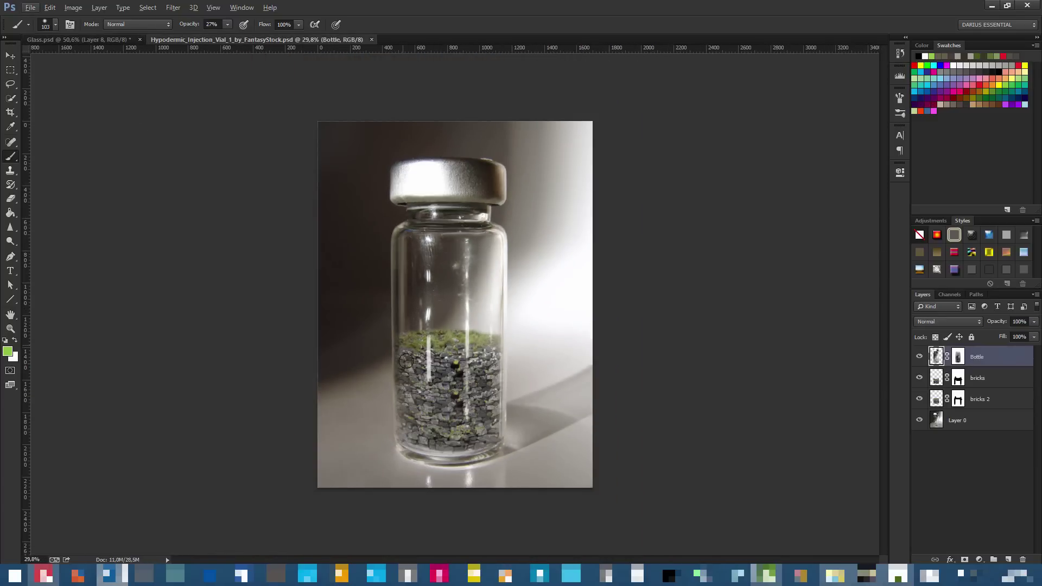
drag(516, 425, 583, 388)
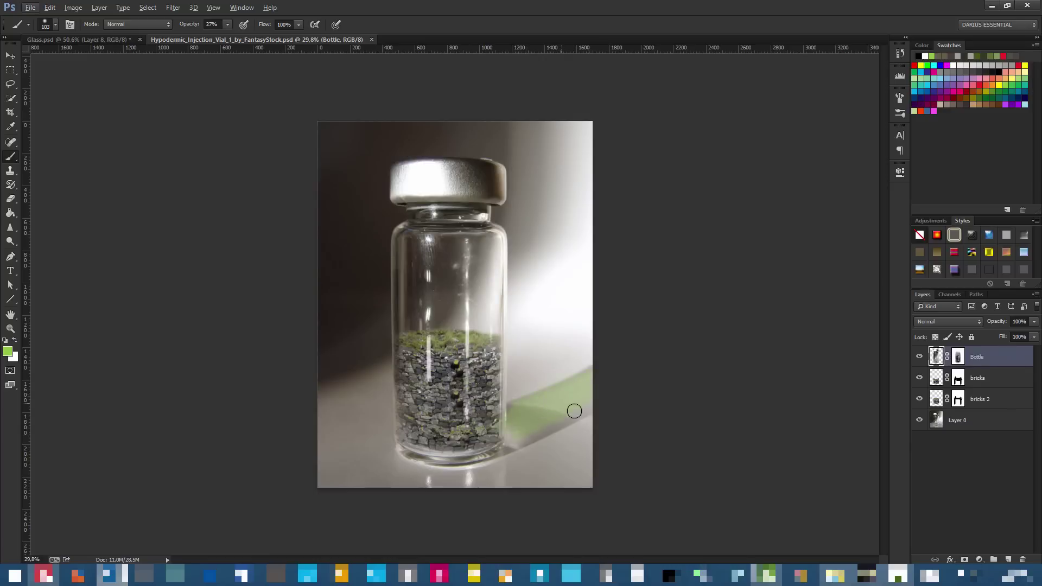
key(ctrl+z)
scroll(461, 420, up, 2)
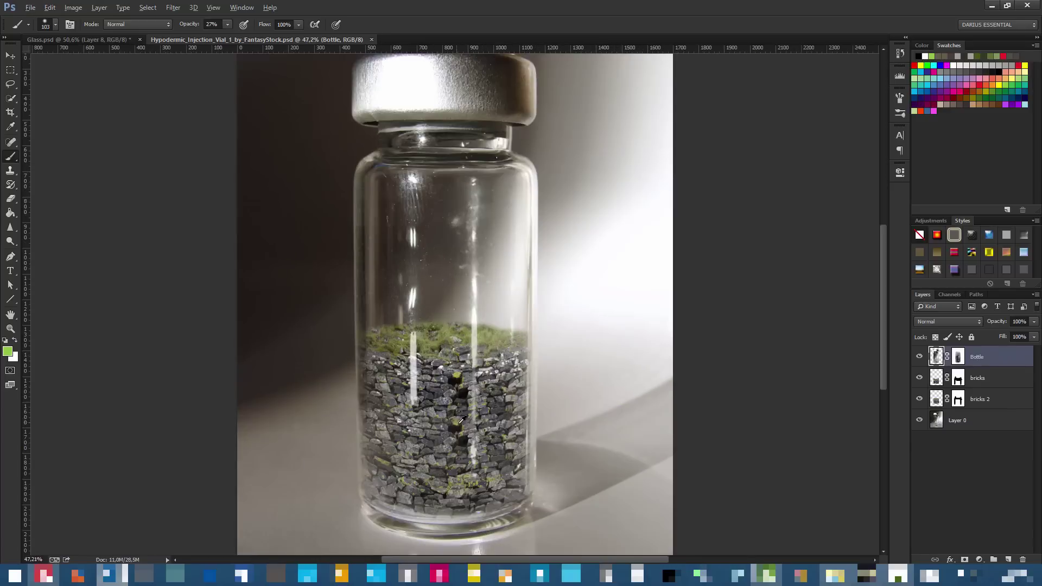
scroll(461, 420, up, 1)
click(984, 383)
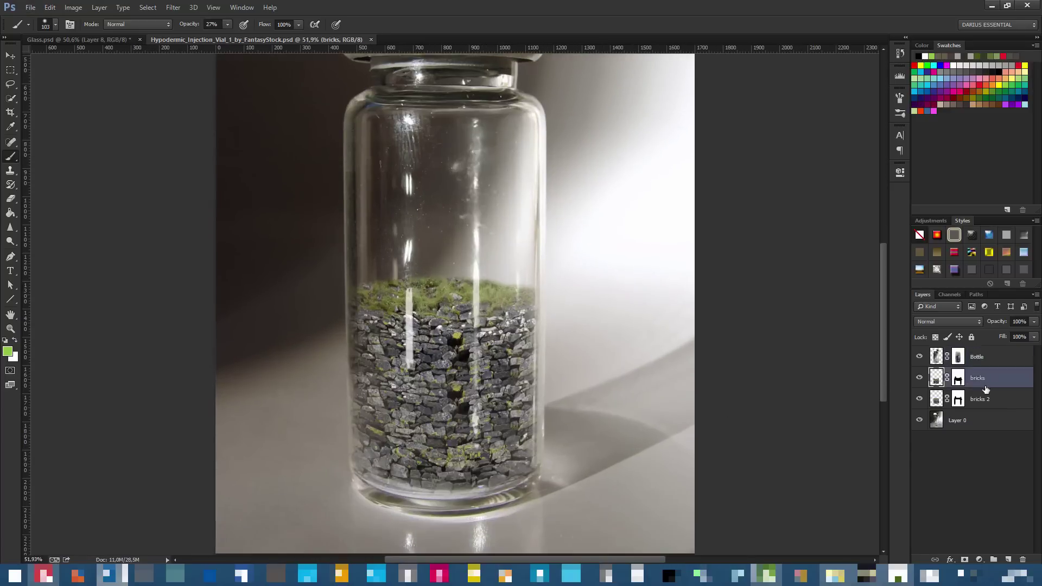
Group the bricks and bricks 2 layers with Group from Layers
shift+click(998, 400)
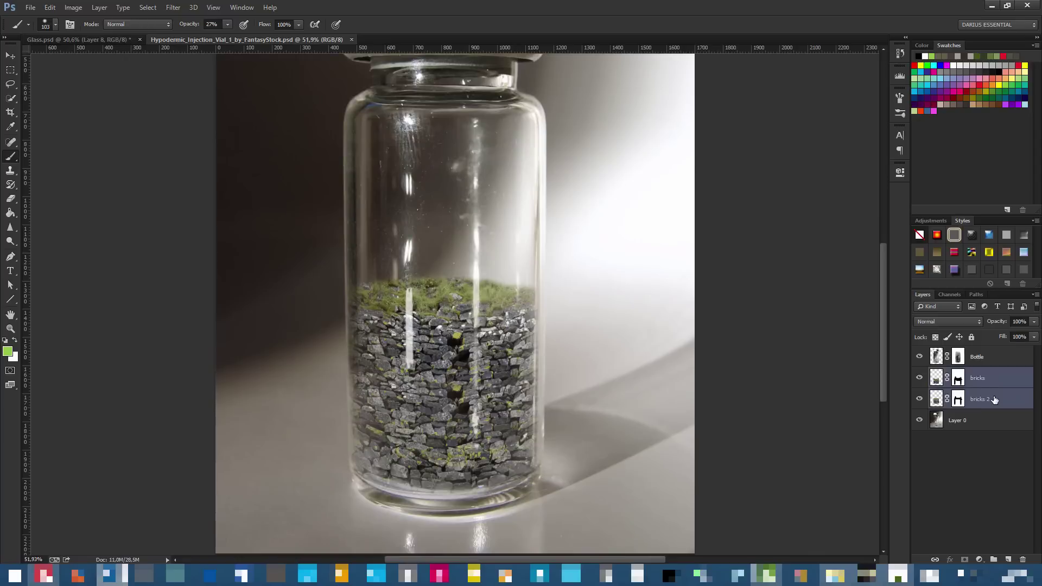
right_click(994, 400)
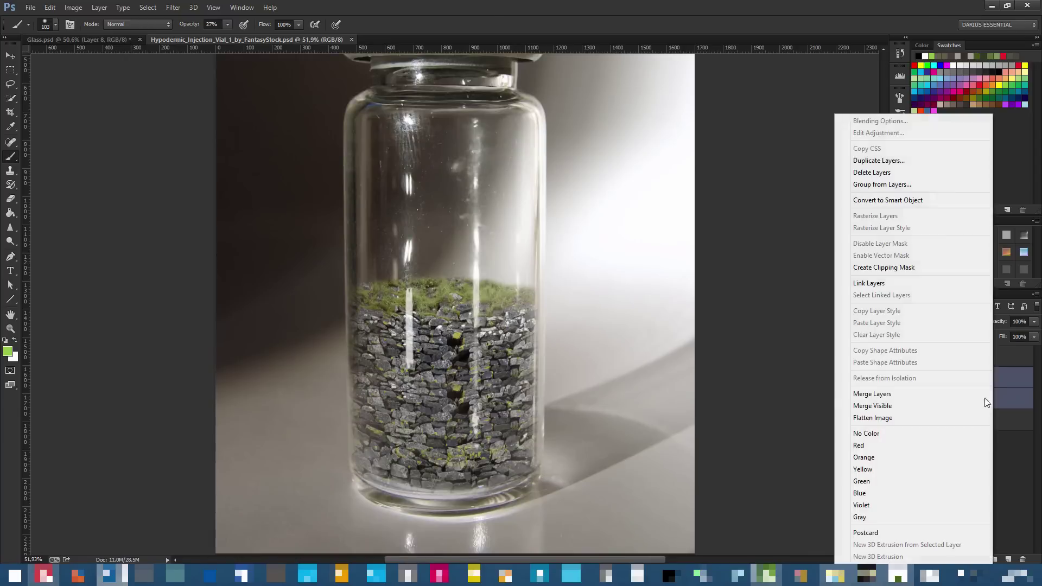
click(904, 187)
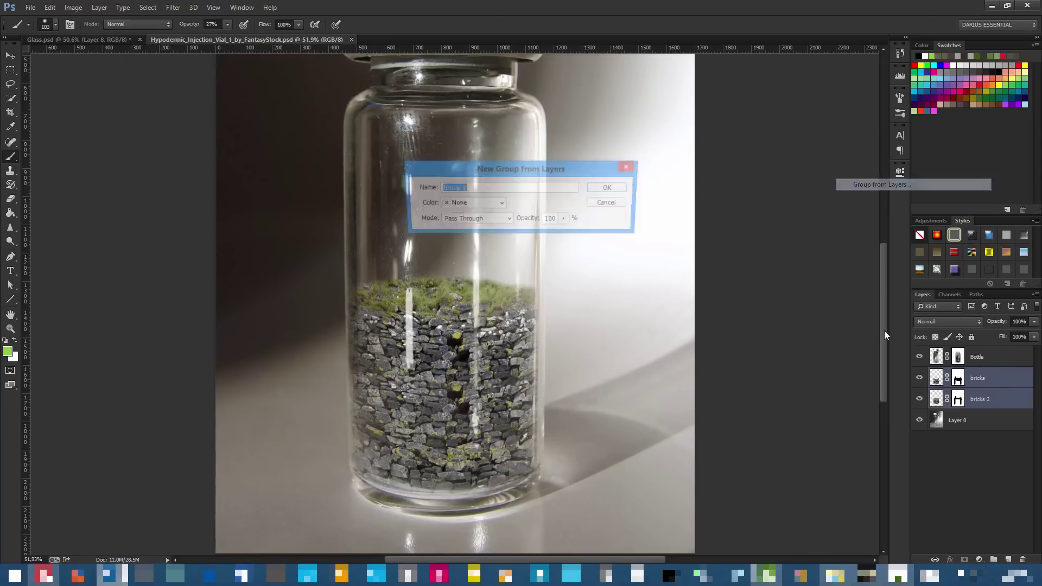
click(611, 188)
Rename the new group to 'Bricks' and save the vial document
double_click(961, 374)
text(B)
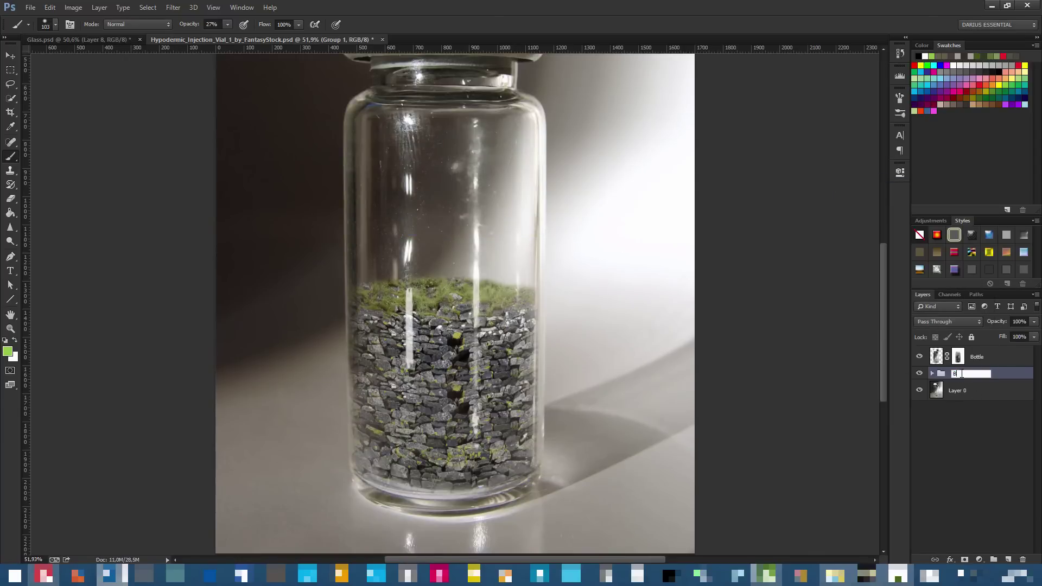
text(ricks)
key(Return)
key(ctrl+s)
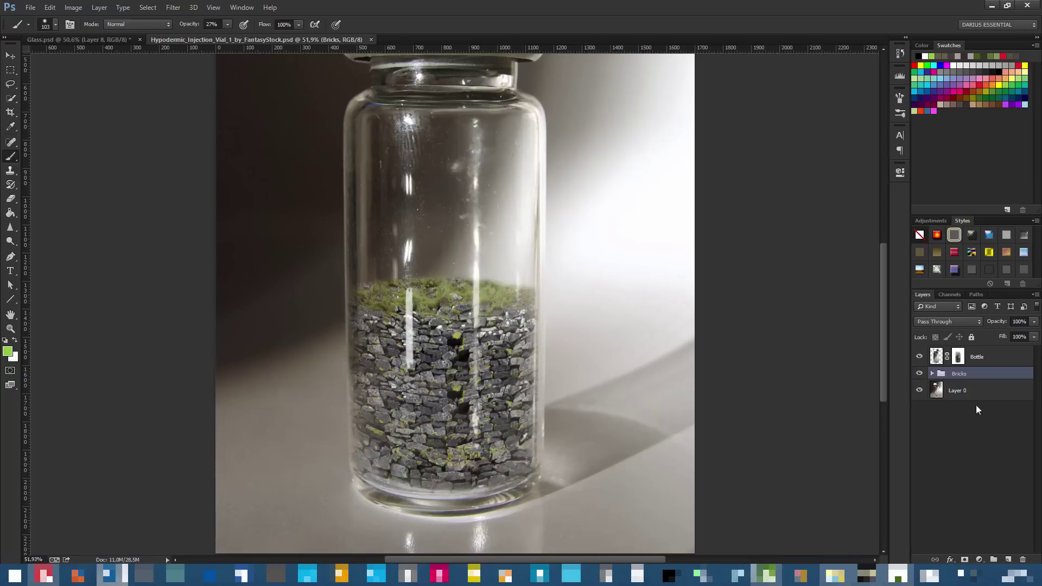
click(1008, 560)
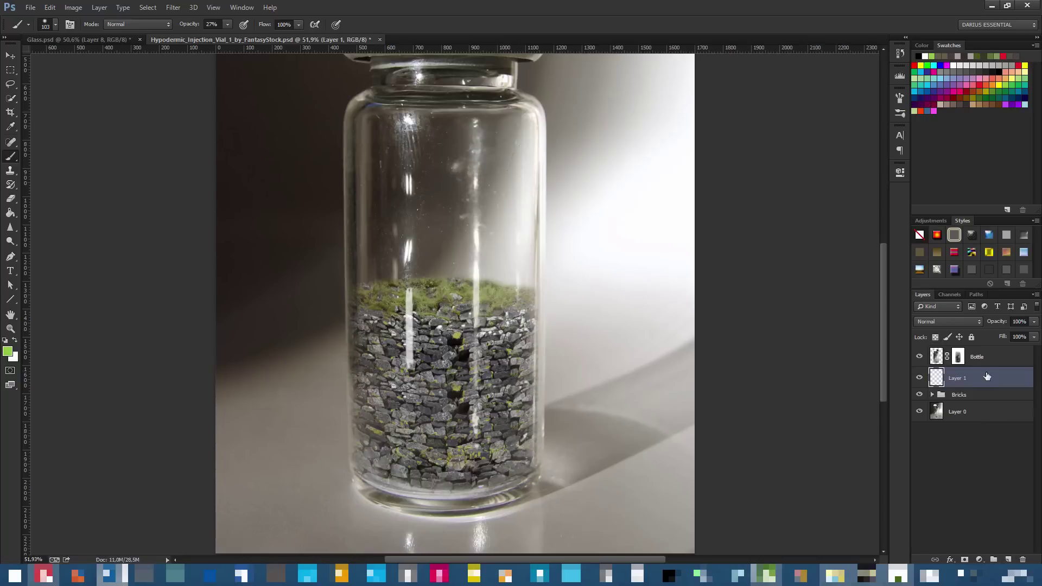
click(932, 395)
click(991, 412)
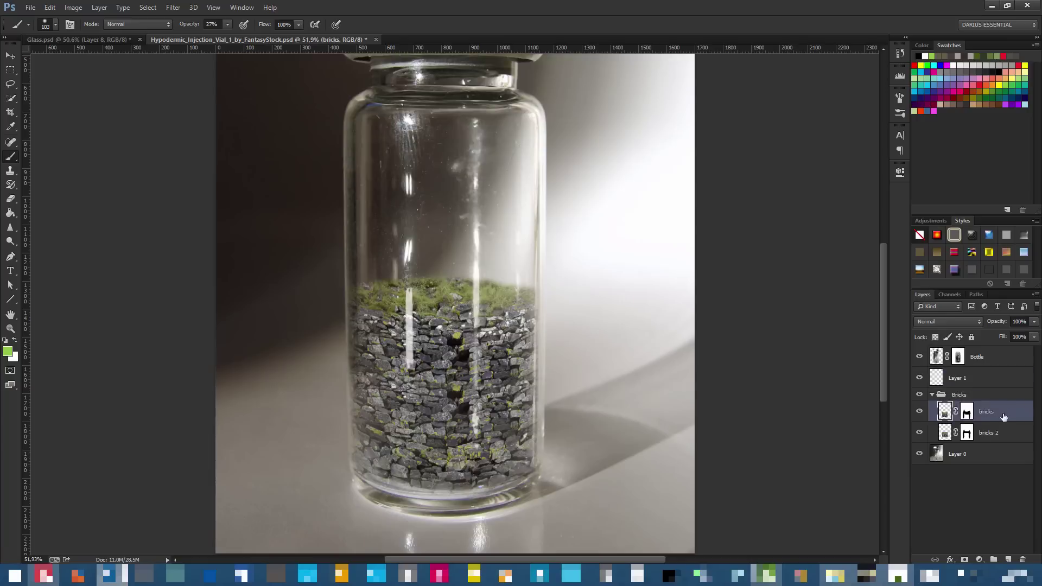
shift+click(996, 435)
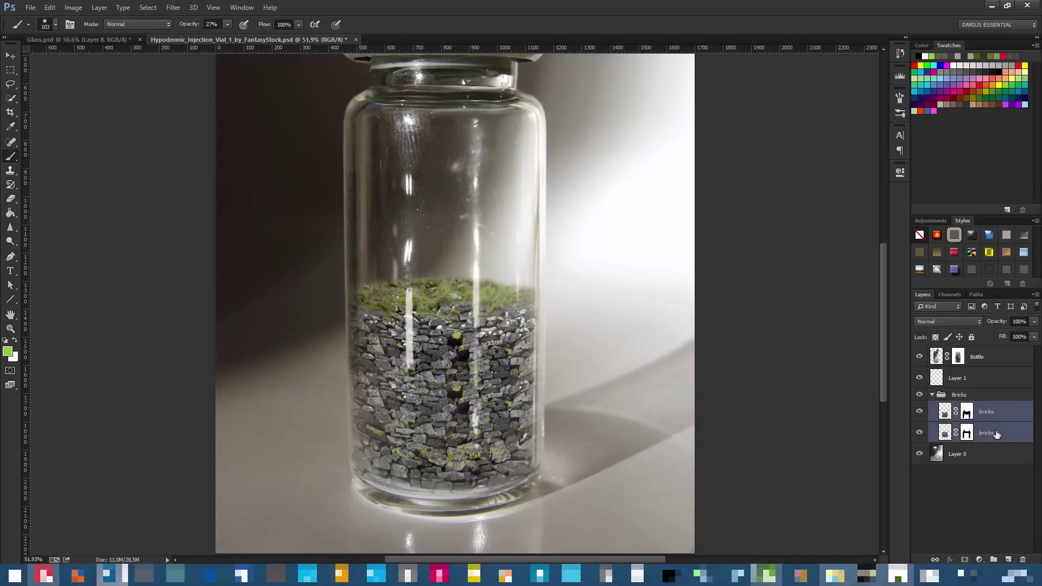
right_click(997, 433)
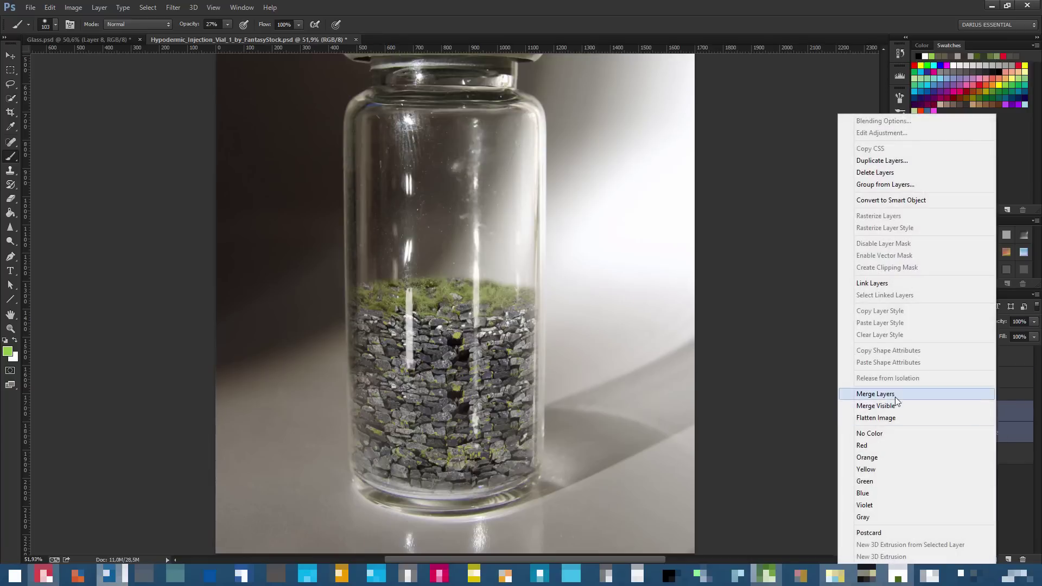
click(958, 395)
key(ctrl+z)
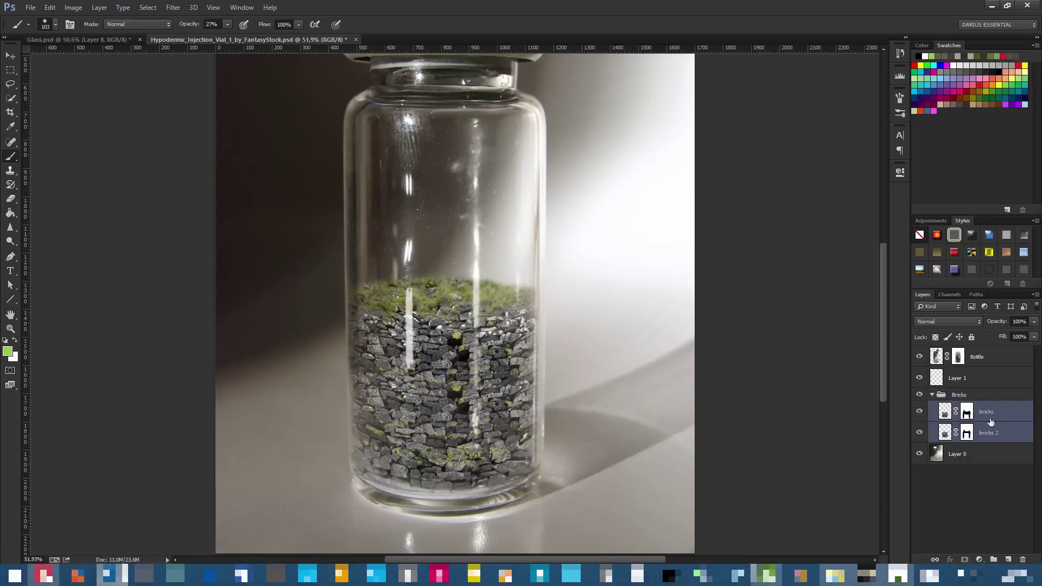
click(936, 396)
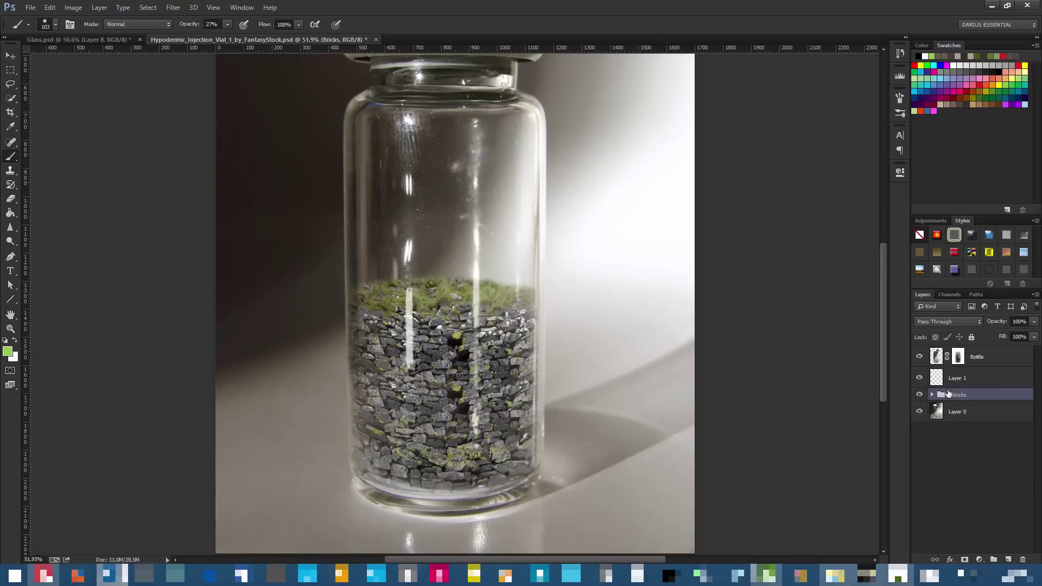
click(986, 380)
right_click(980, 381)
right_click(1004, 376)
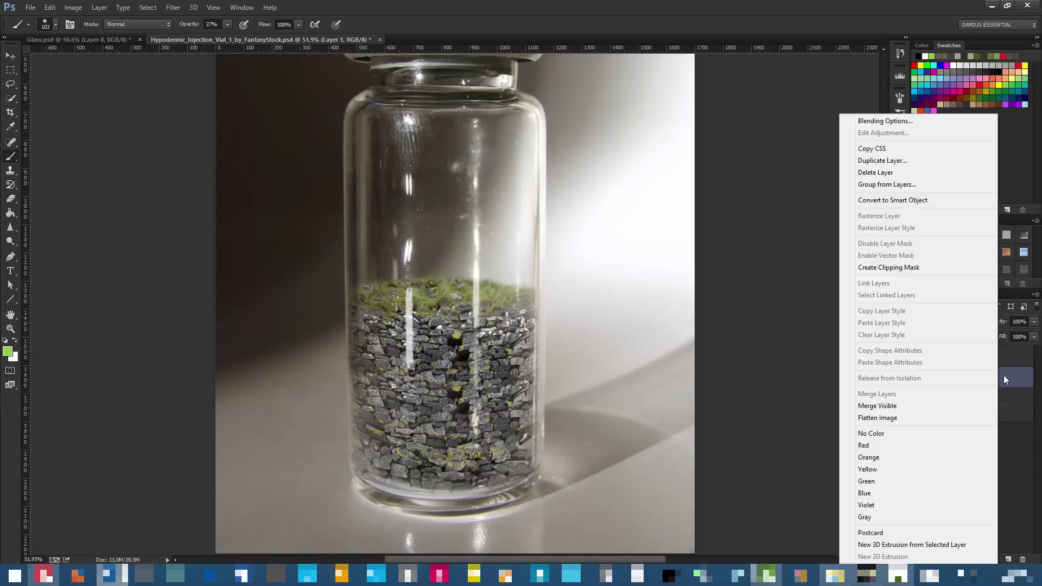
click(914, 267)
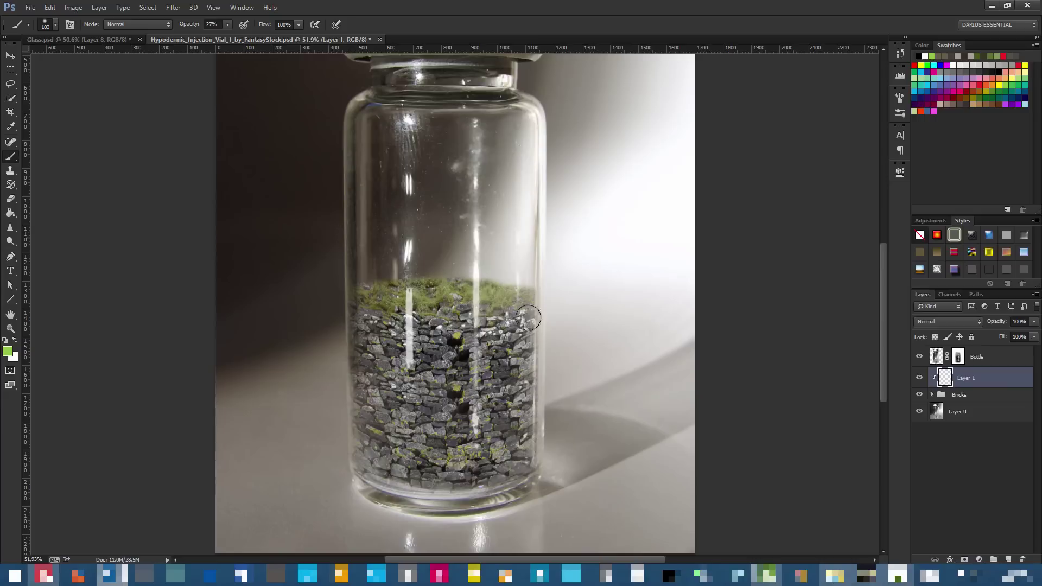
double_click(967, 378)
text(brick shadows)
key(Return)
right_click(536, 210)
drag(642, 185, 569, 214)
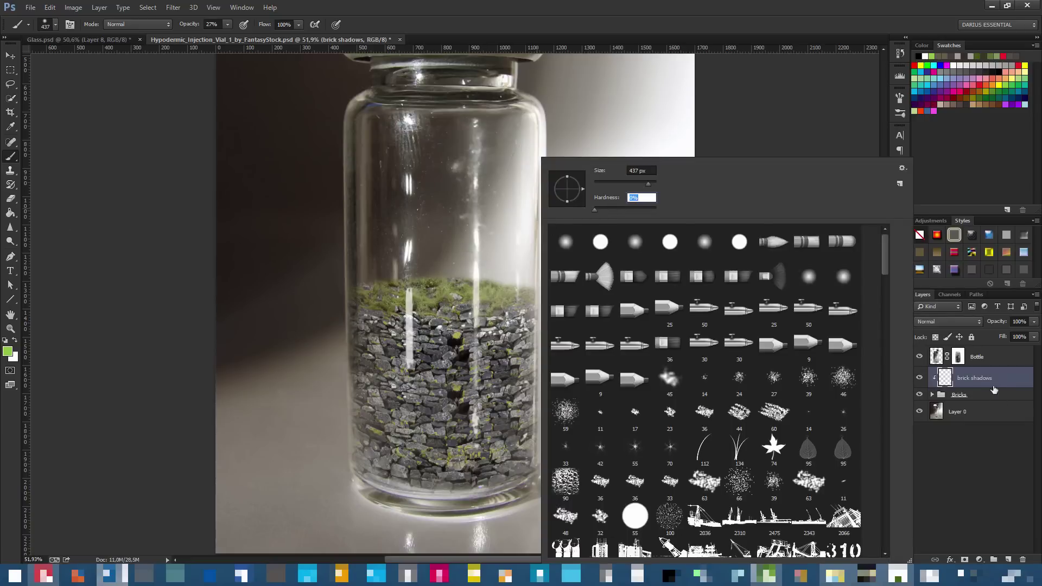
click(995, 376)
click(1003, 70)
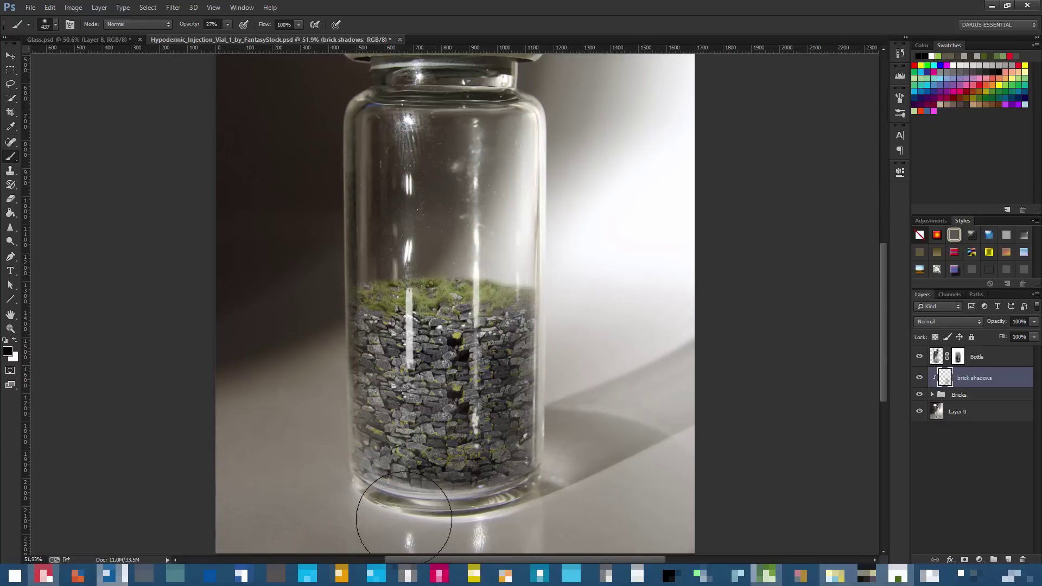
drag(523, 300, 499, 297)
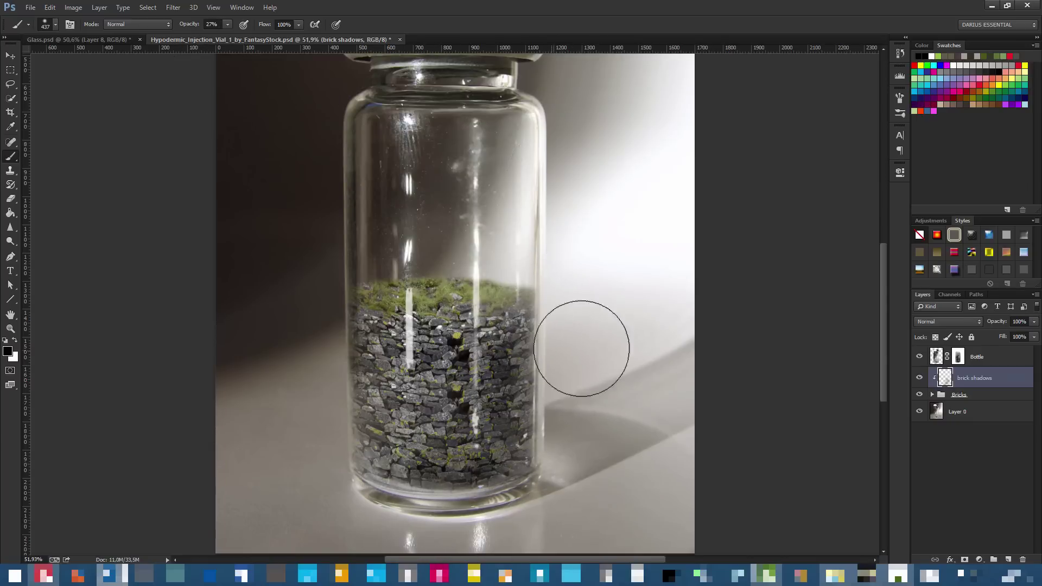
key(e)
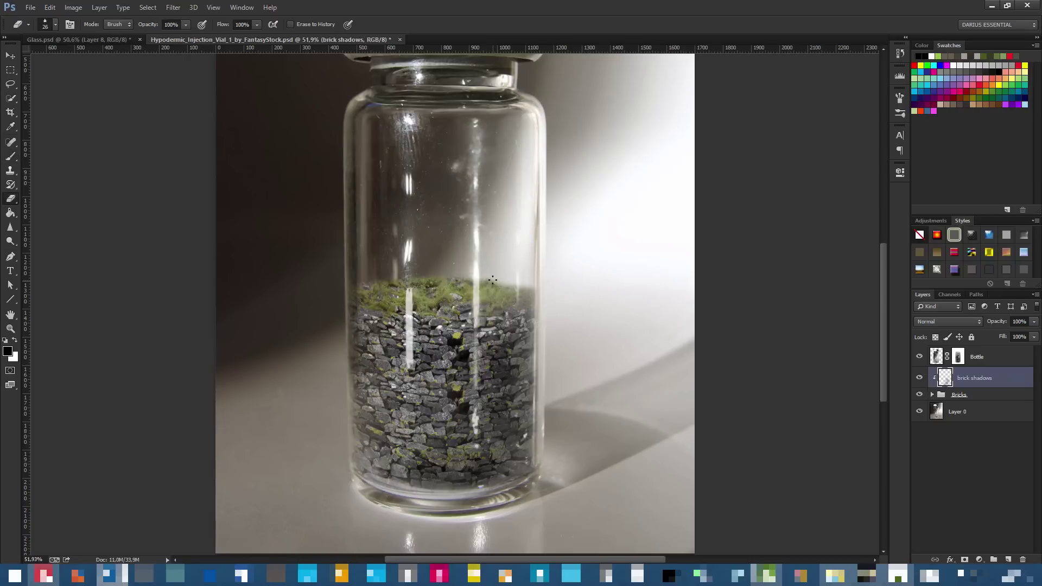
right_click(491, 274)
drag(558, 182, 570, 182)
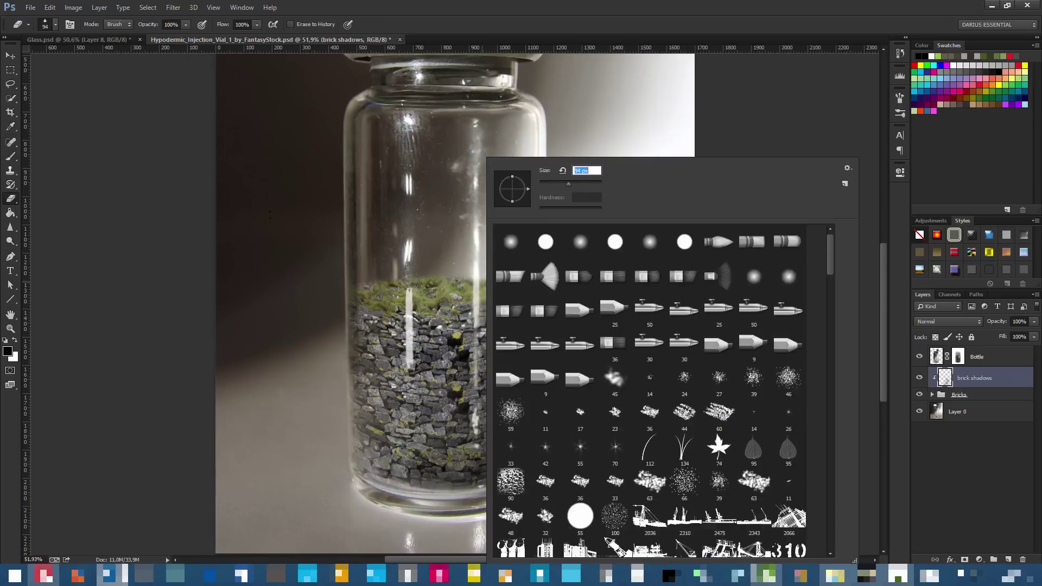
click(591, 242)
click(569, 182)
click(146, 25)
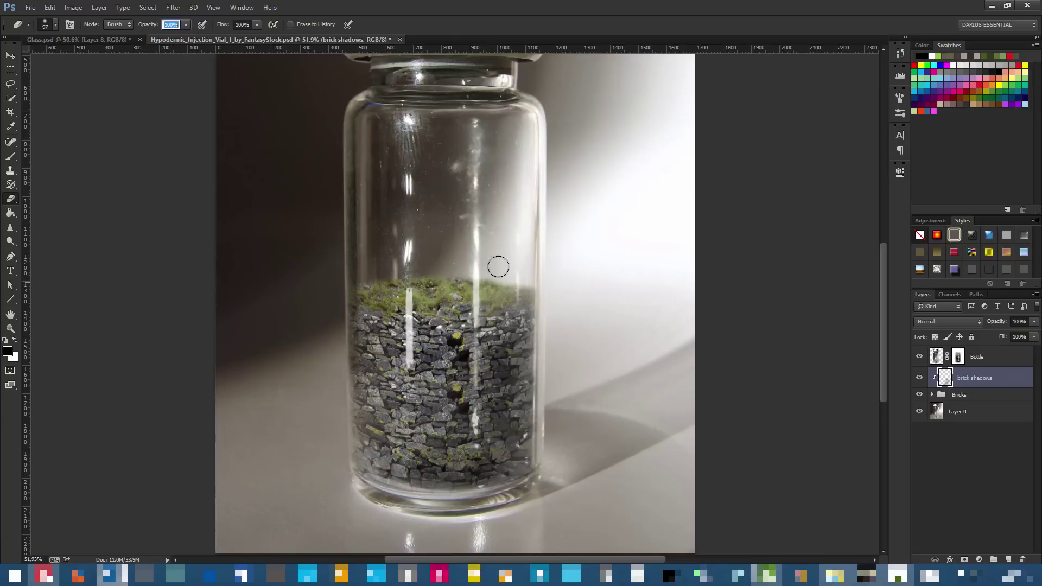
drag(510, 298, 523, 296)
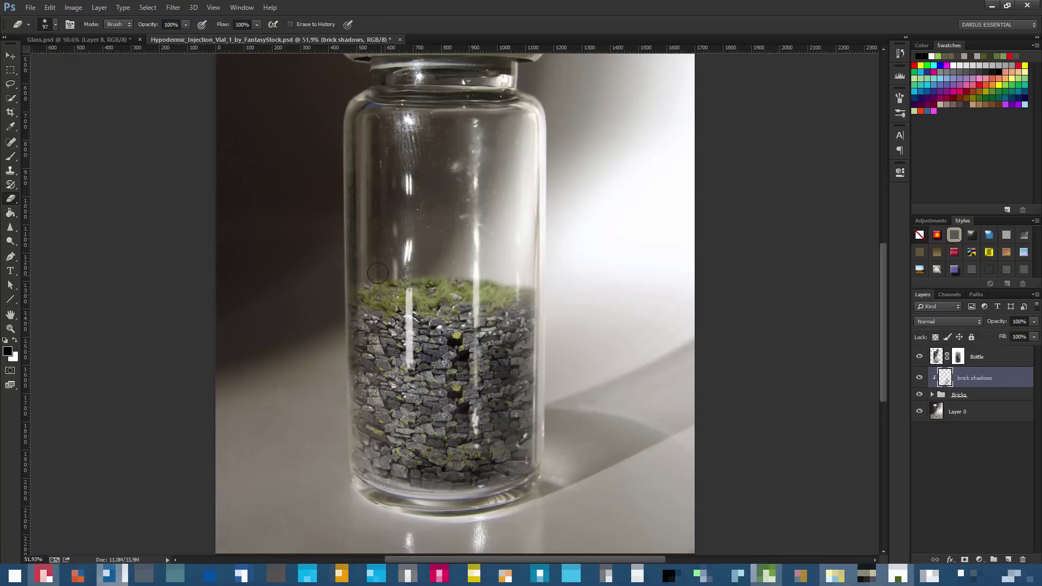
scroll(390, 271, down, 2)
scroll(390, 271, up, 2)
scroll(488, 402, down, 1)
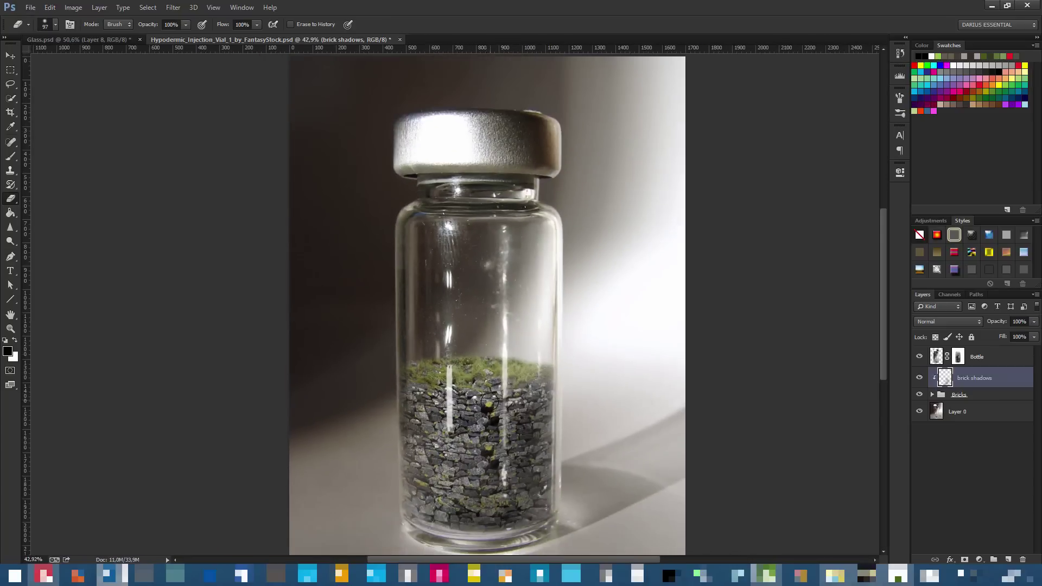
scroll(487, 409, up, 1)
scroll(434, 182, up, 1)
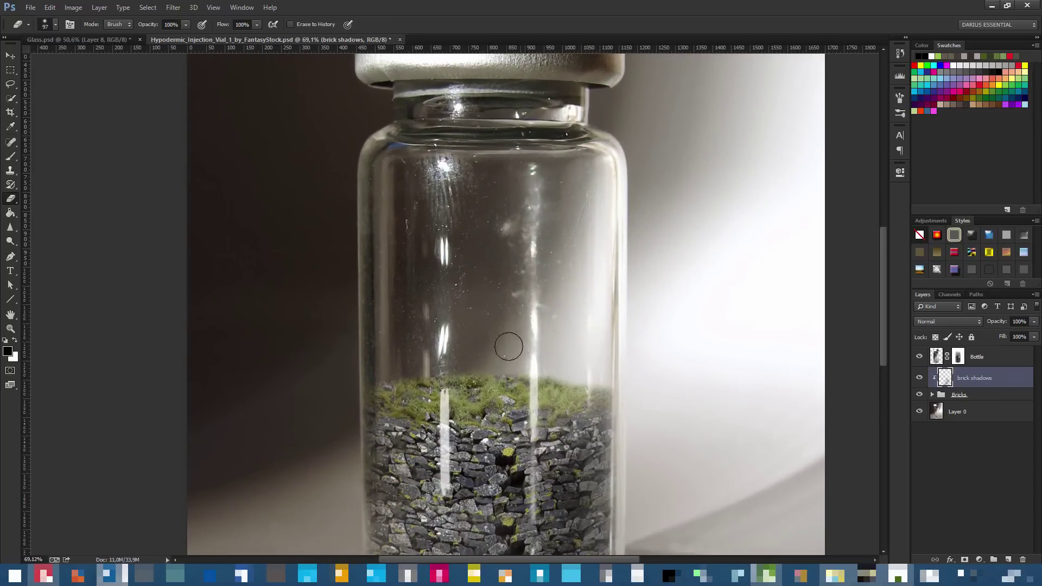
scroll(507, 321, down, 2)
scroll(413, 433, up, 2)
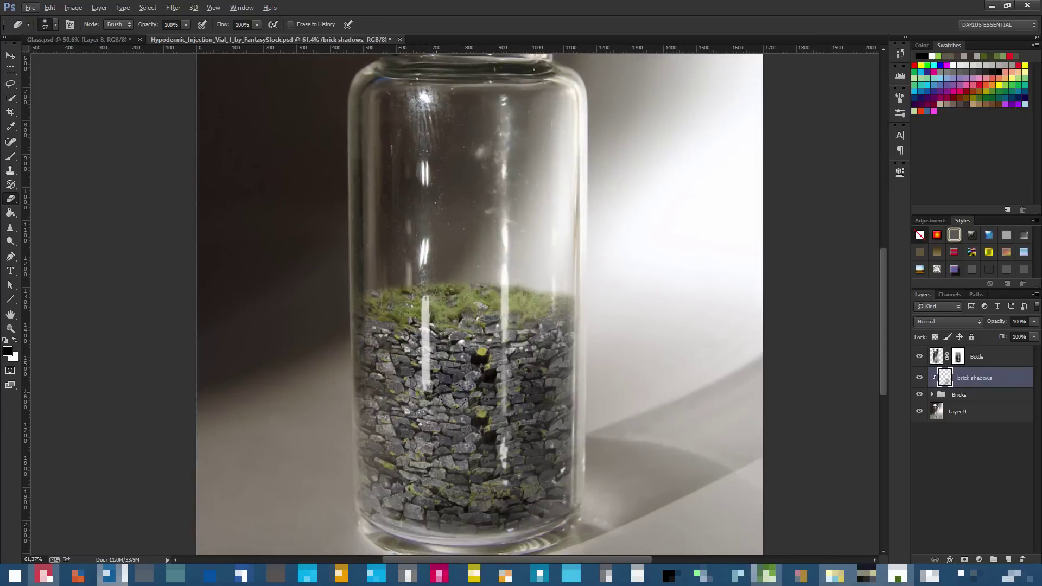
scroll(440, 402, down, 2)
click(977, 358)
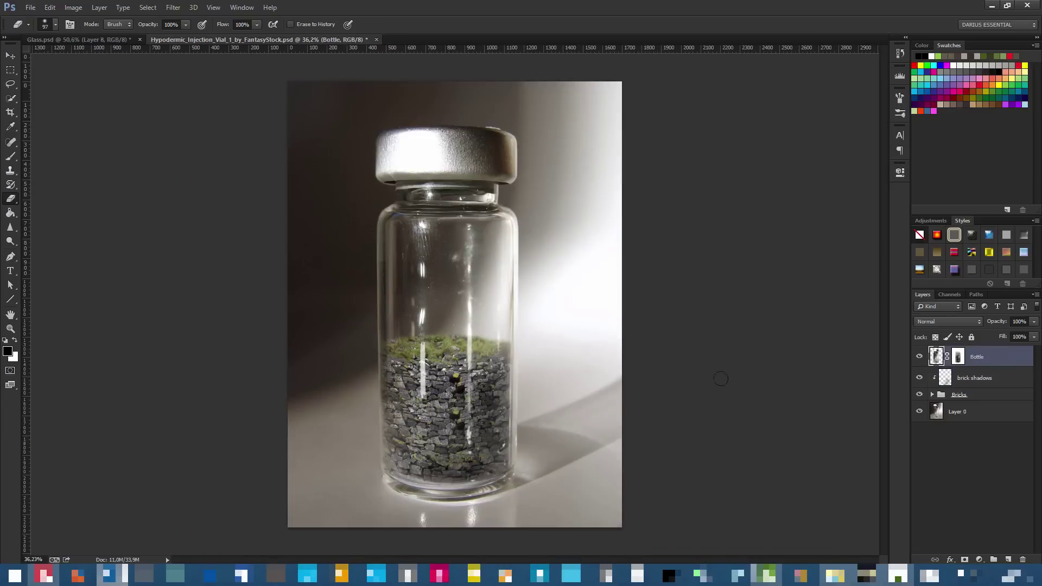
scroll(368, 459, up, 1)
scroll(368, 459, up, 1)
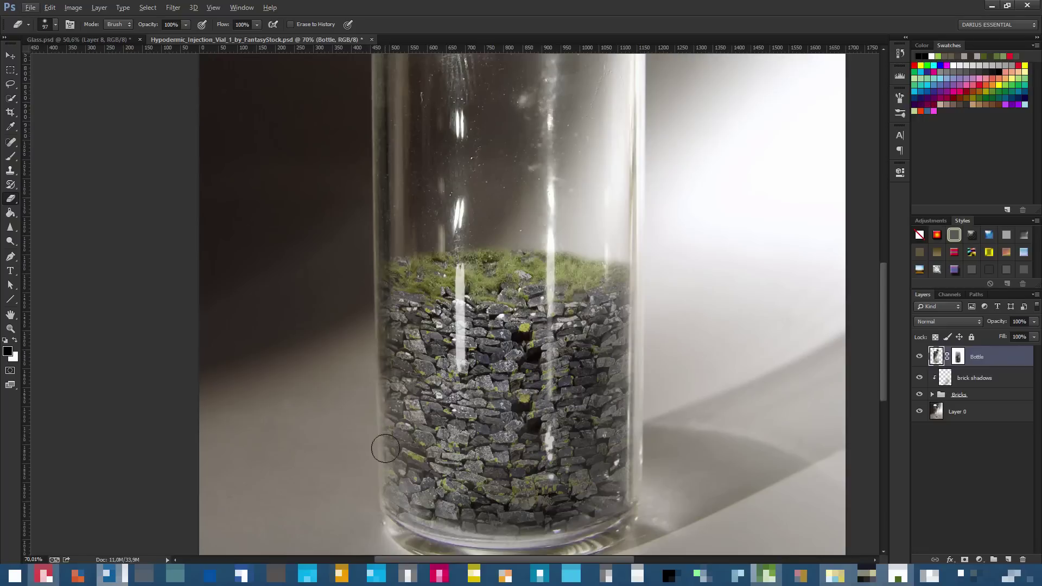
scroll(576, 392, down, 2)
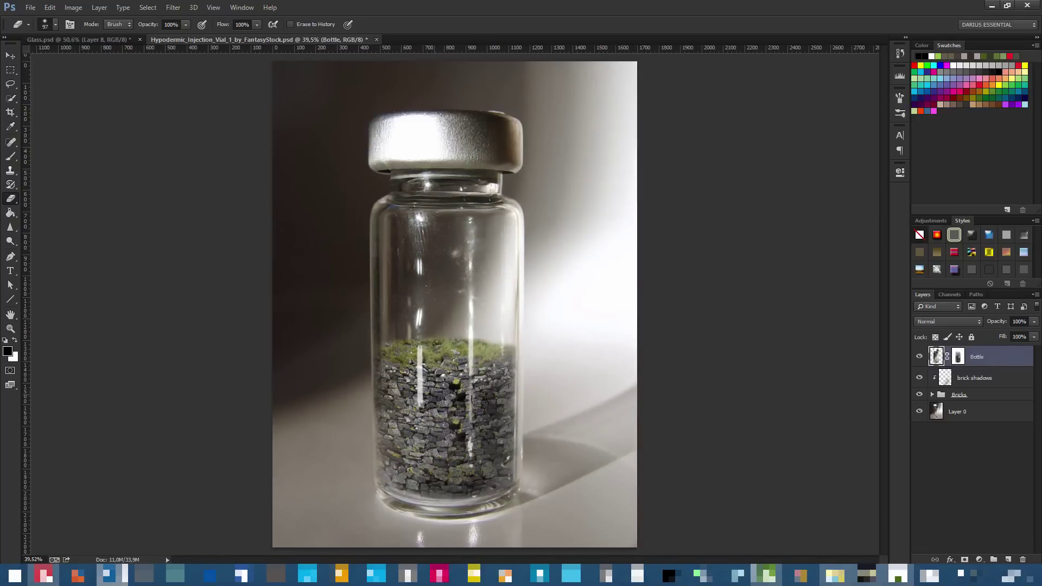
click(980, 380)
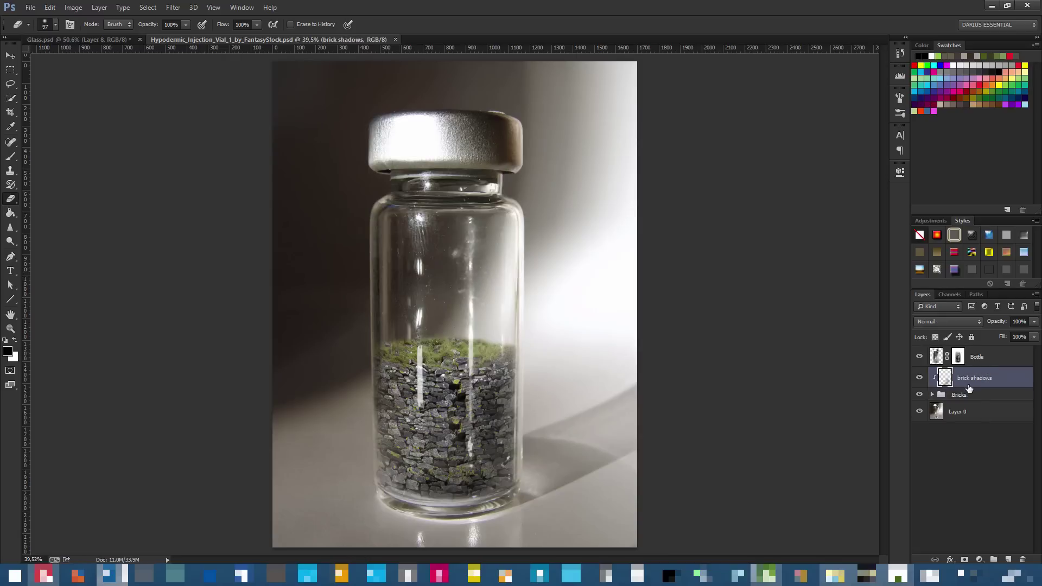
click(985, 395)
click(986, 382)
click(117, 39)
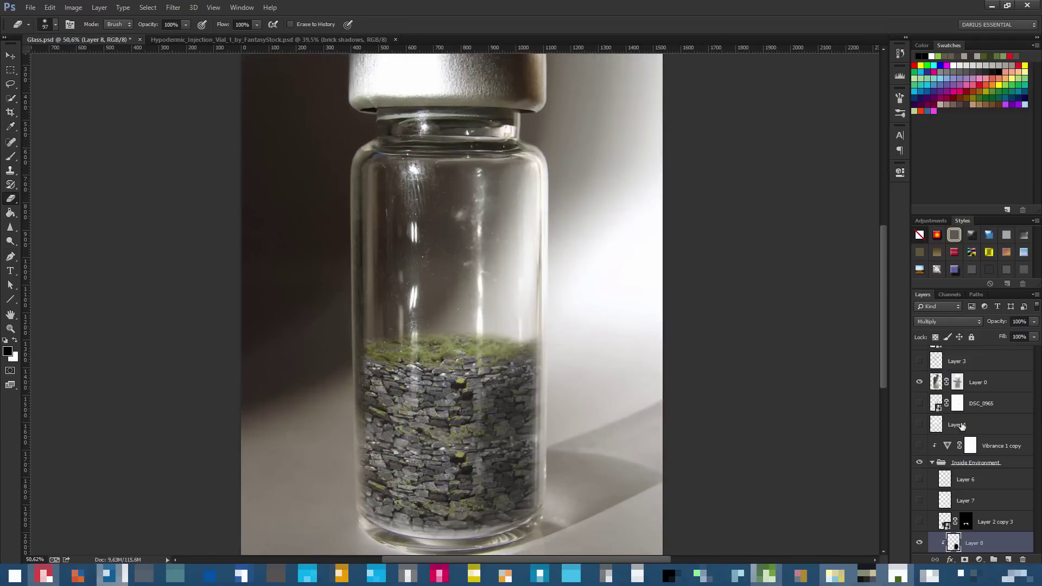
click(919, 522)
click(919, 501)
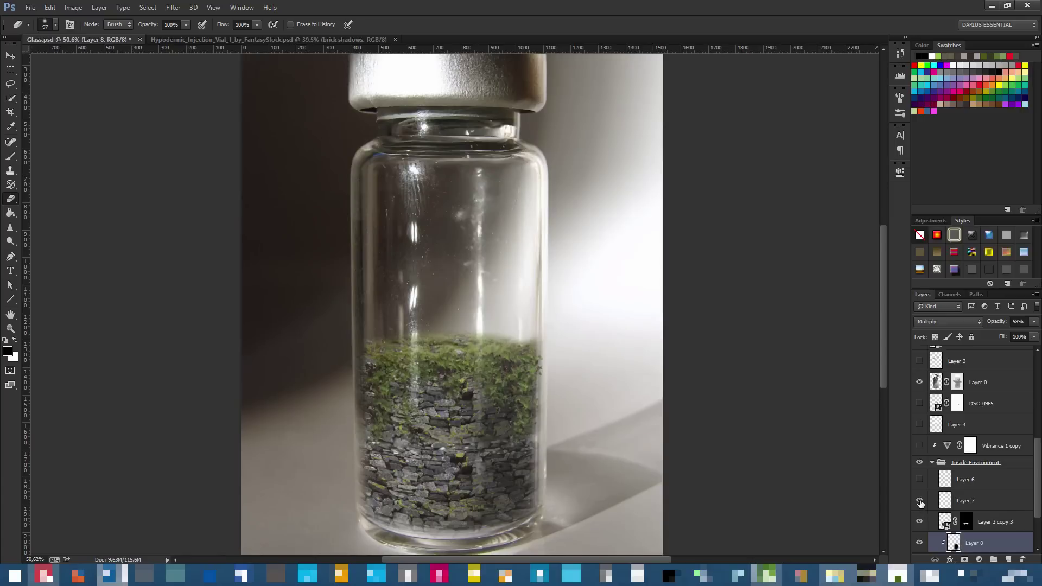
click(919, 522)
click(919, 480)
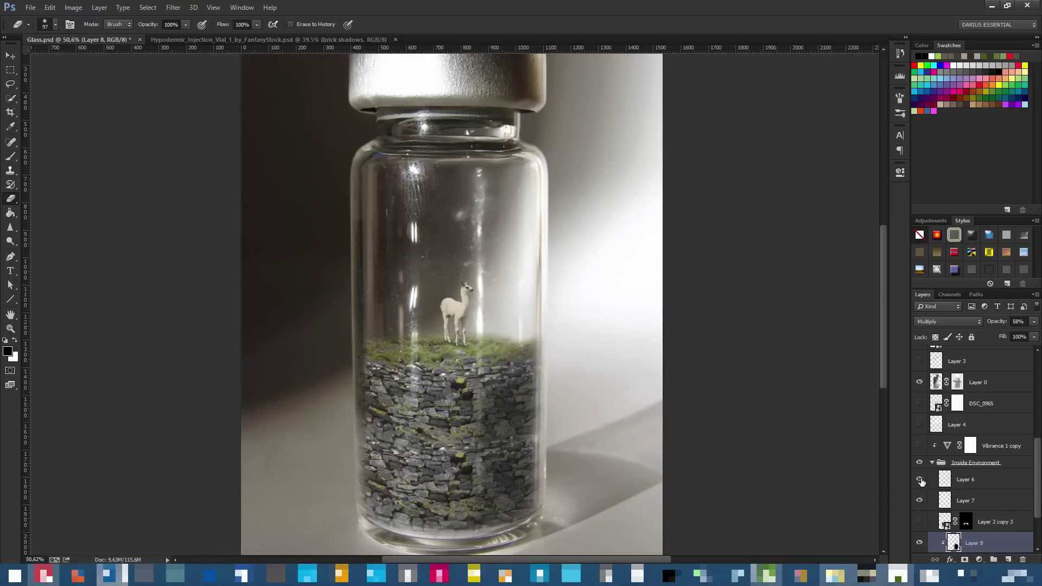
click(919, 500)
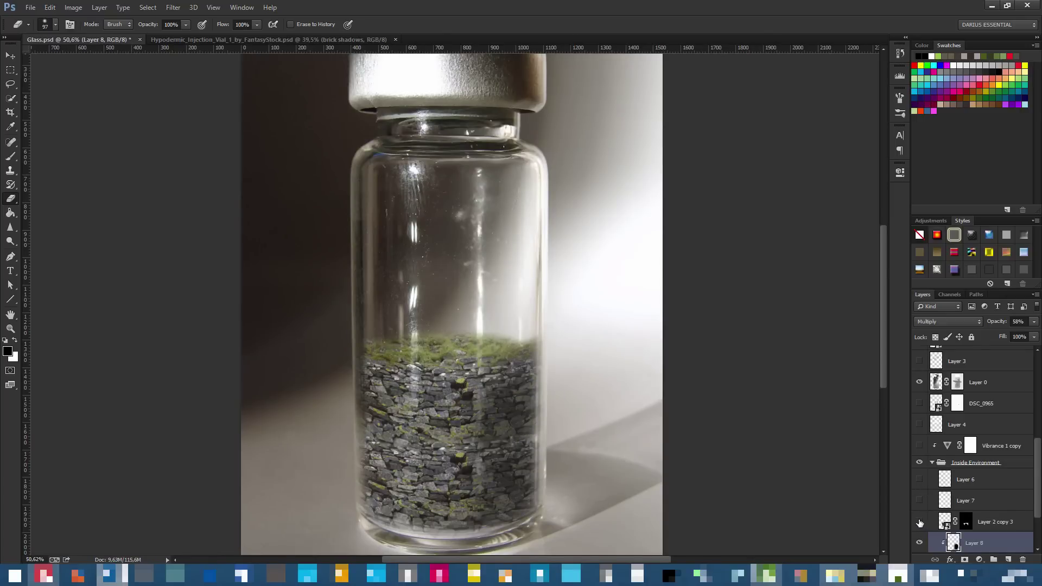
click(920, 522)
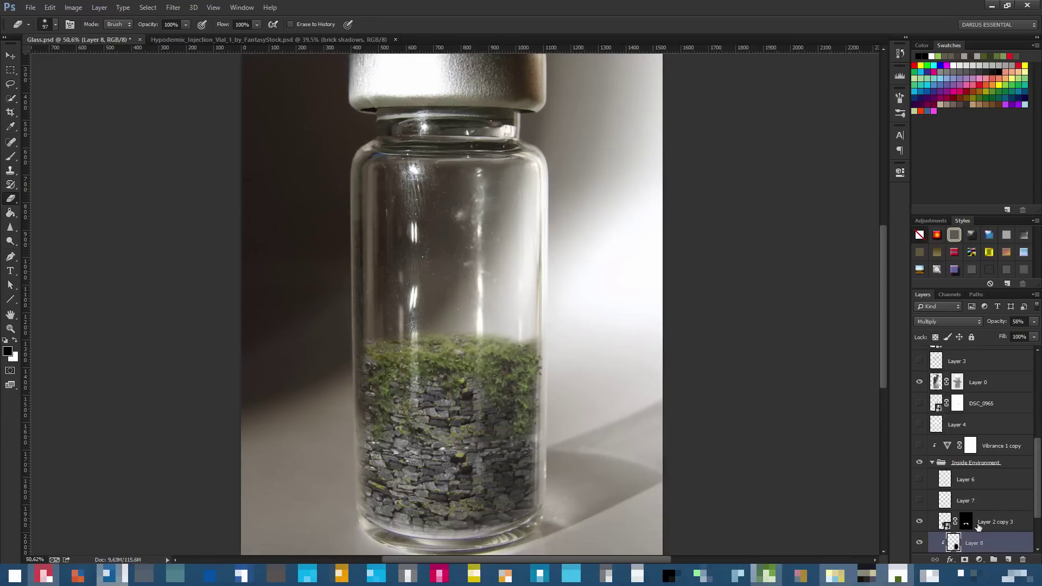
click(921, 522)
click(921, 522)
click(916, 523)
click(272, 39)
scroll(402, 204, up, 3)
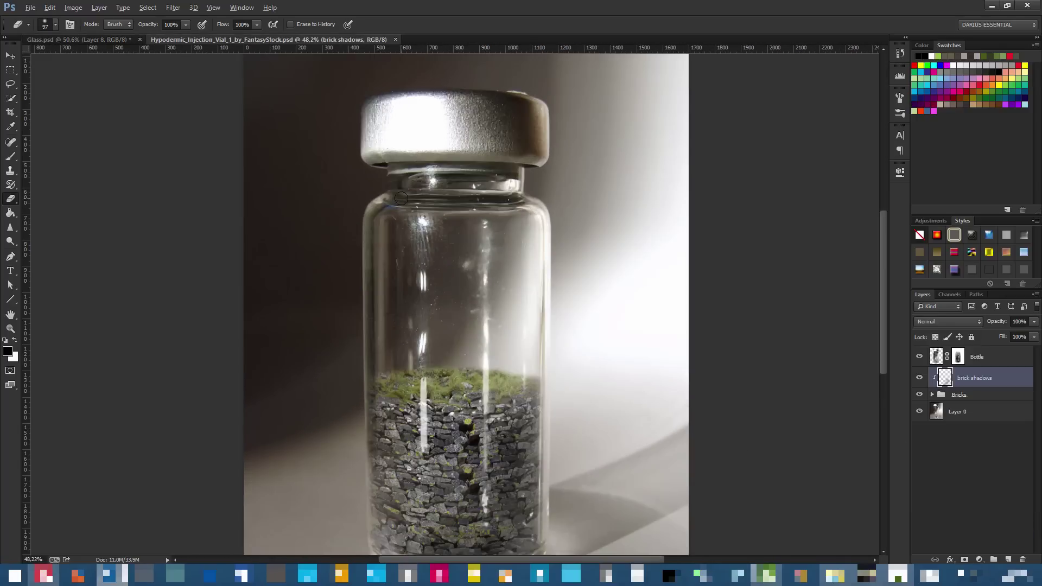
Fit the vial in view and open Ivy0062_1_M.jpg as a new document
key(ctrl+0)
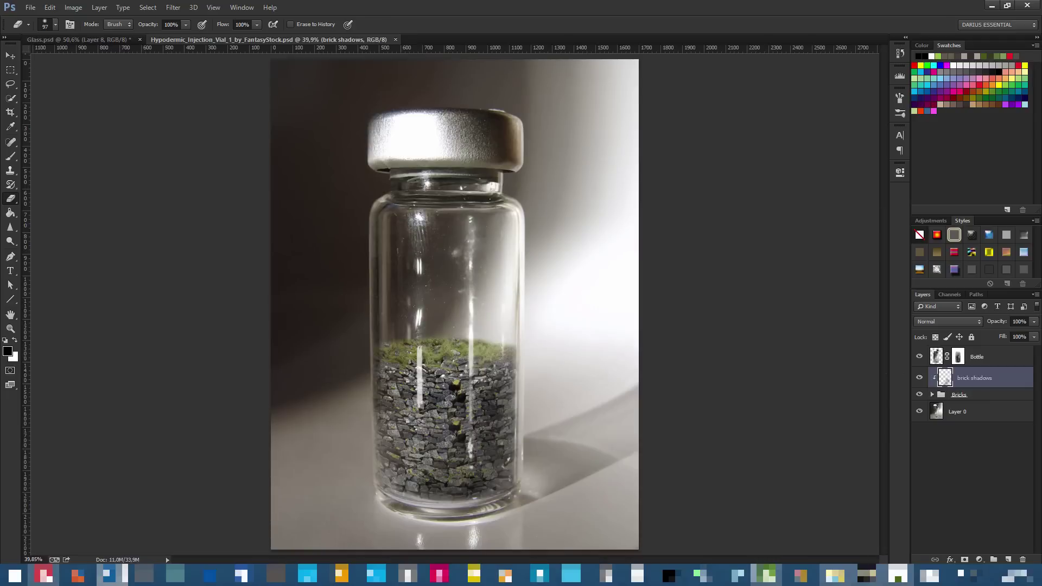
click(835, 575)
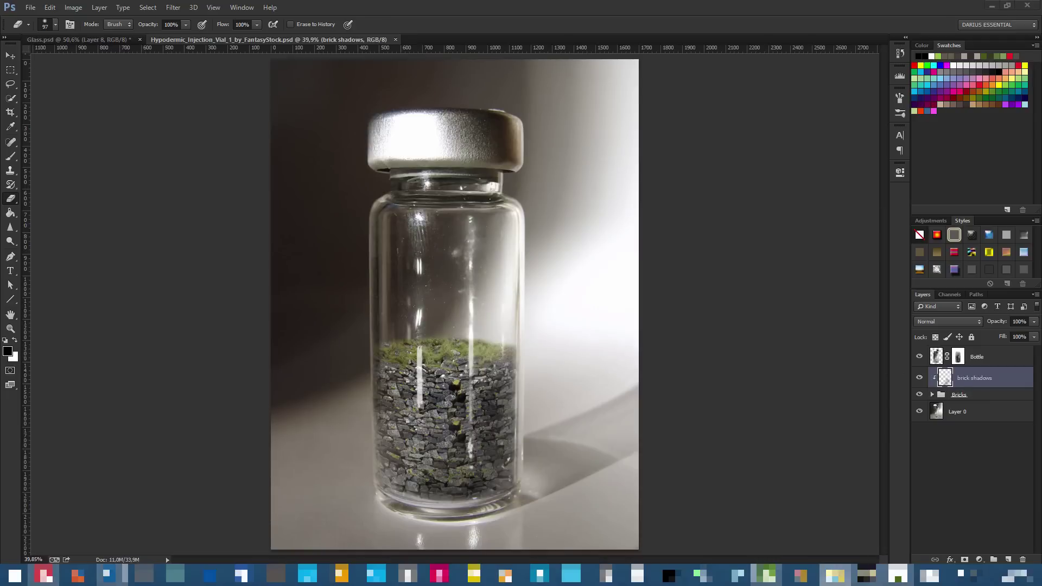
drag(0, 260, 966, 463)
scroll(379, 255, up, 1)
scroll(382, 239, down, 1)
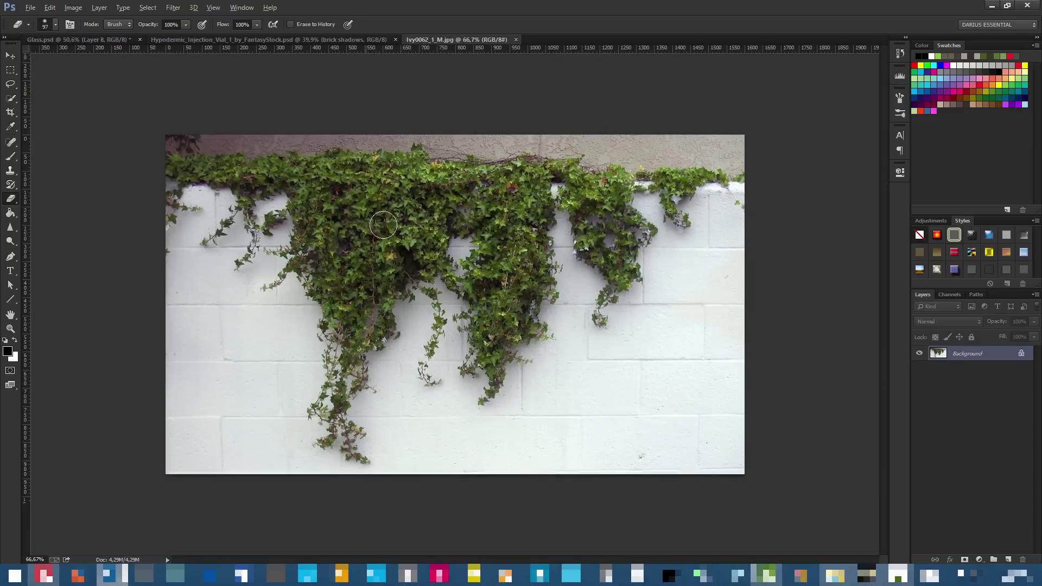
Quick-select the upper-left and central ivy clumps, refine in Subtract mode, and copy to a new layer
click(10, 98)
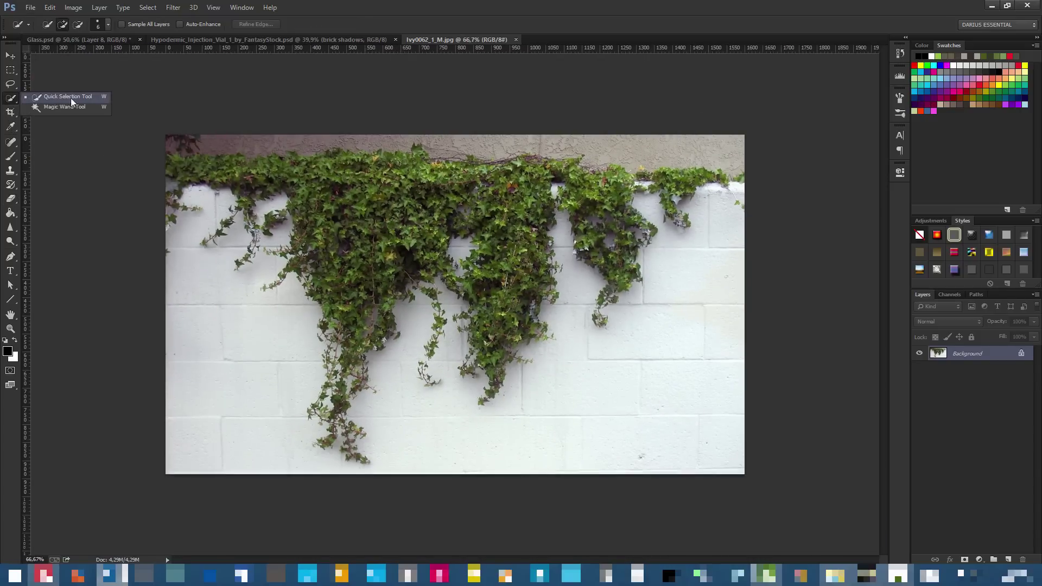
click(93, 96)
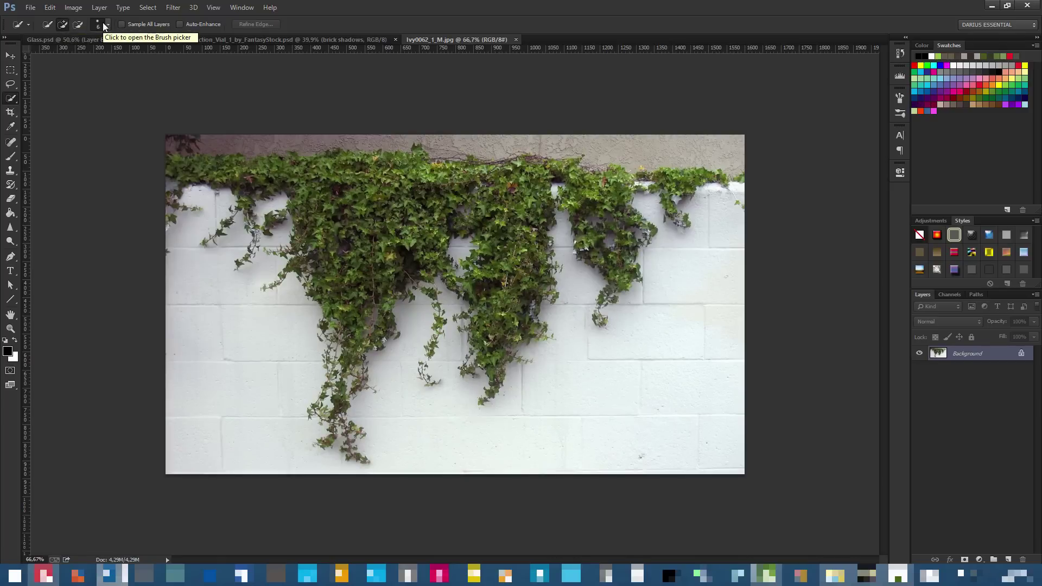
mouse_move(213, 168)
mouse_down()
mouse_move(342, 179)
mouse_move(306, 253)
mouse_move(354, 323)
mouse_move(352, 366)
mouse_move(383, 342)
mouse_up()
mouse_move(503, 248)
mouse_down()
mouse_move(505, 288)
mouse_move(529, 315)
mouse_up()
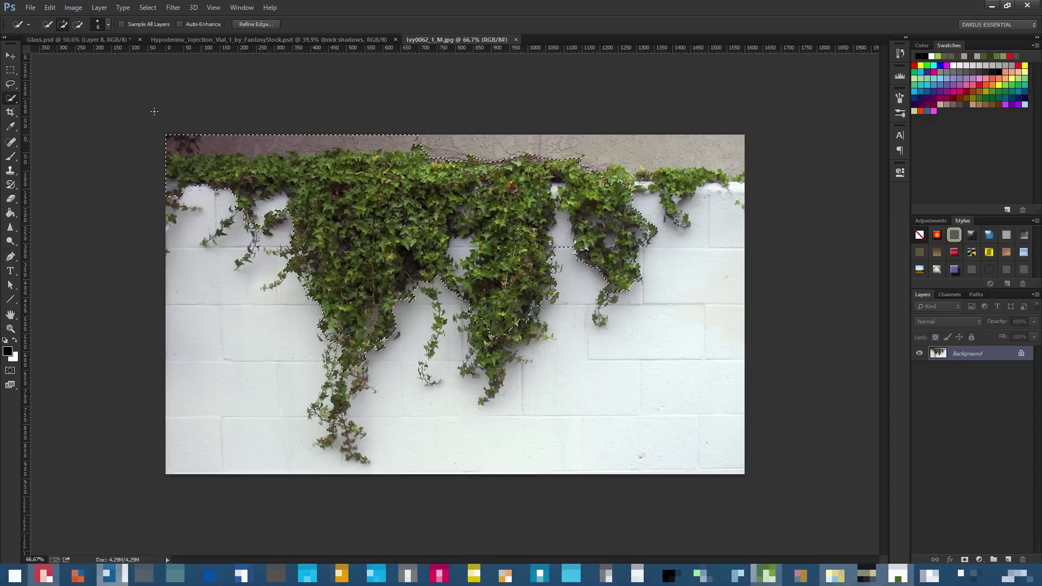
click(78, 24)
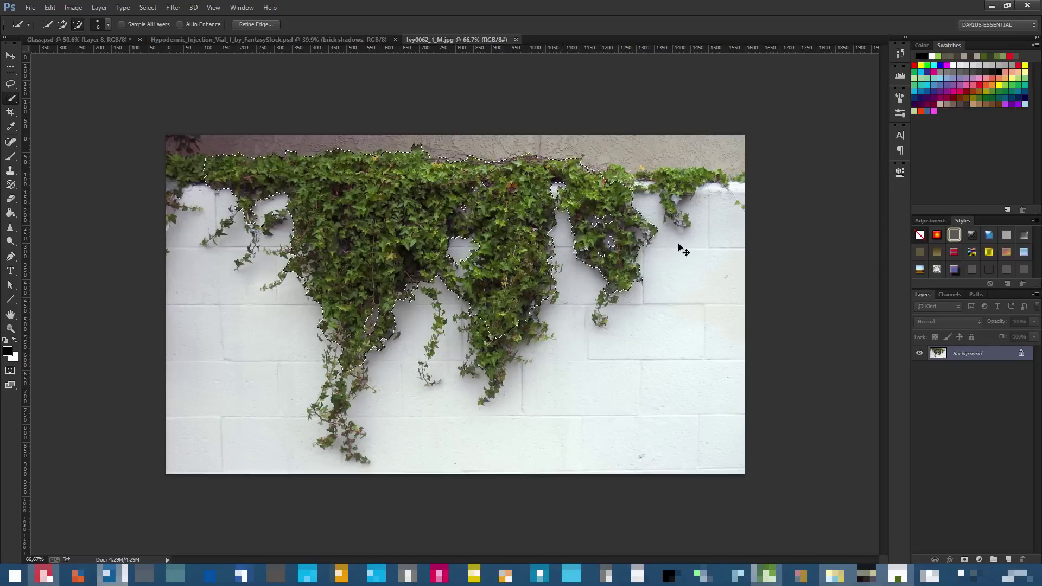
key(ctrl+j)
Hide the ivy photo's background and paste the cut-out ivy onto a new layer in the vial
click(920, 368)
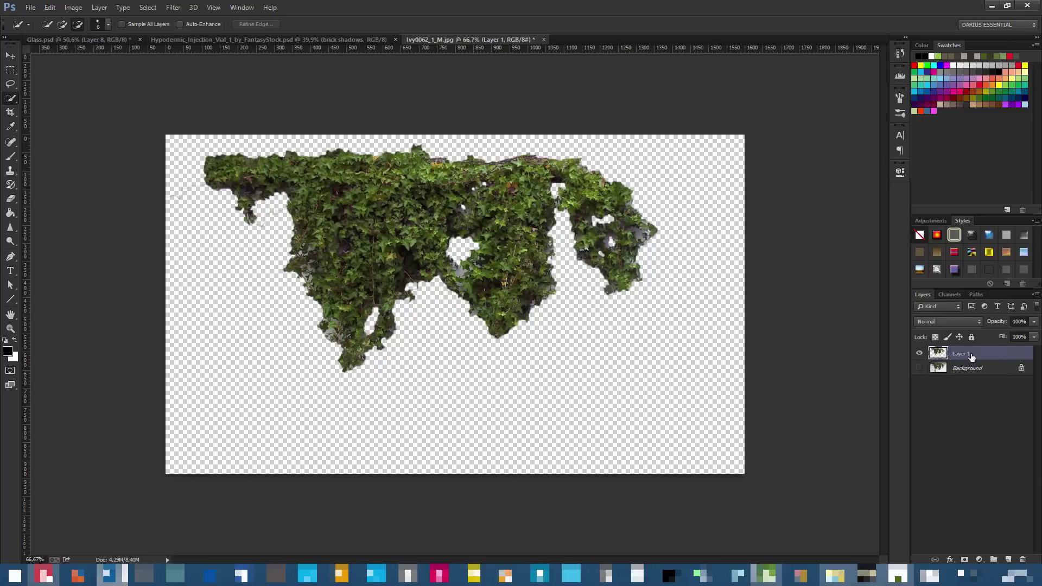
key(ctrl+a)
click(158, 41)
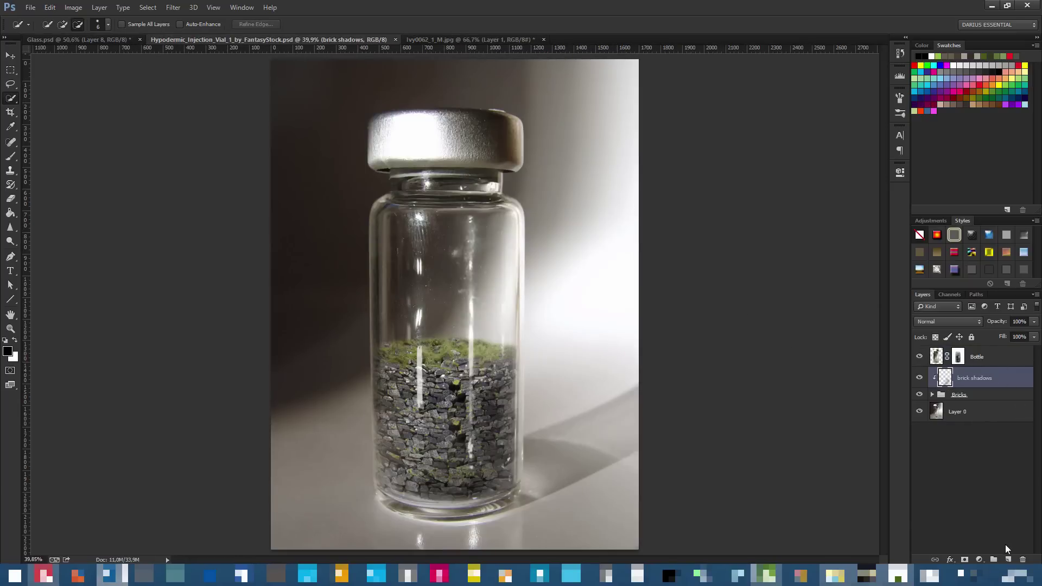
click(1008, 559)
key(ctrl+v)
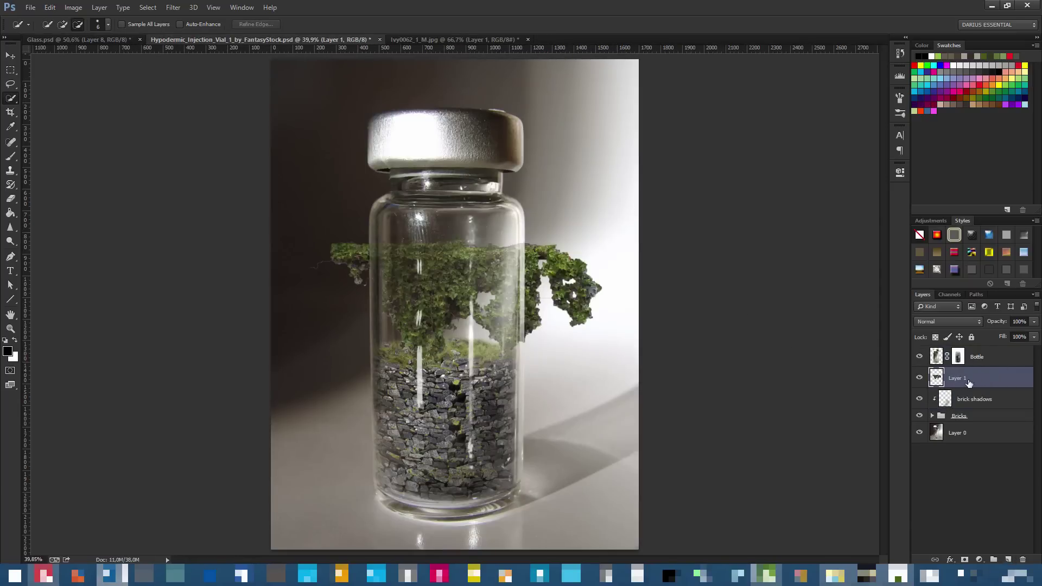
Name the pasted layer 'Vines' and place it above the Bottle layer
double_click(959, 379)
text(Vines)
key(Return)
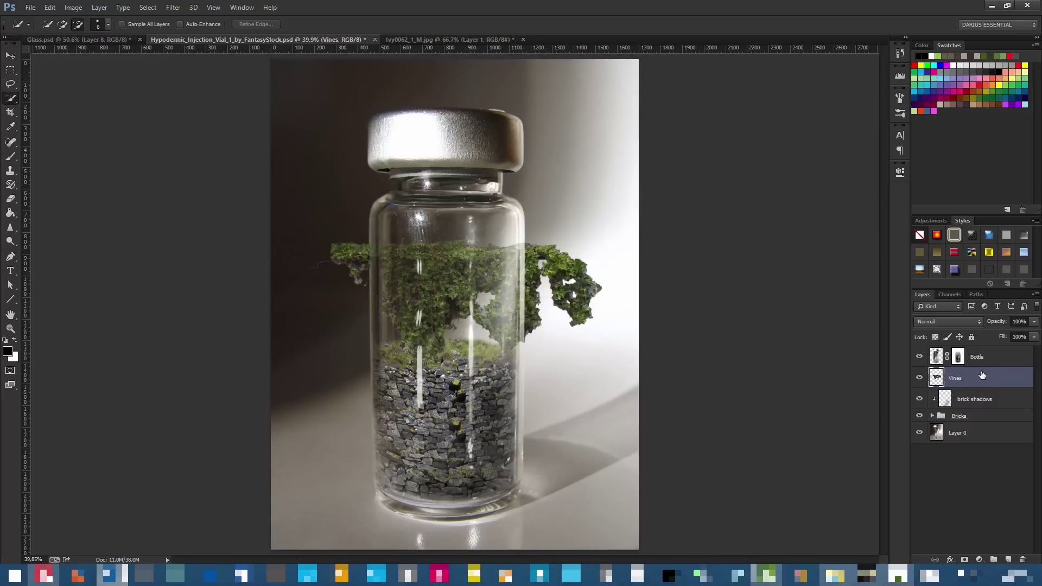
drag(967, 381, 963, 354)
Move the vines up onto the jar's neck
scroll(423, 261, up, 2)
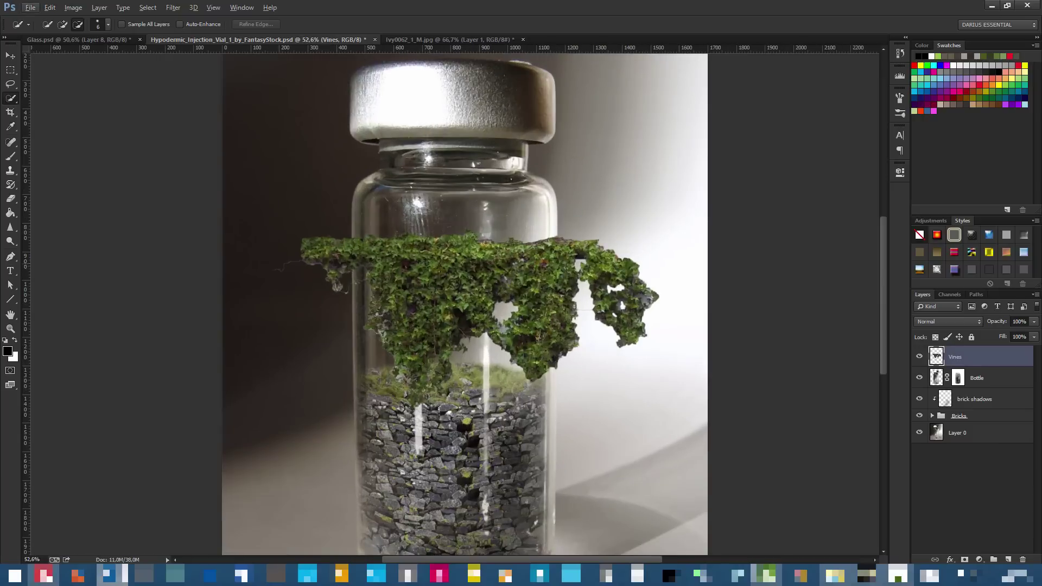
click(10, 55)
drag(542, 288, 513, 209)
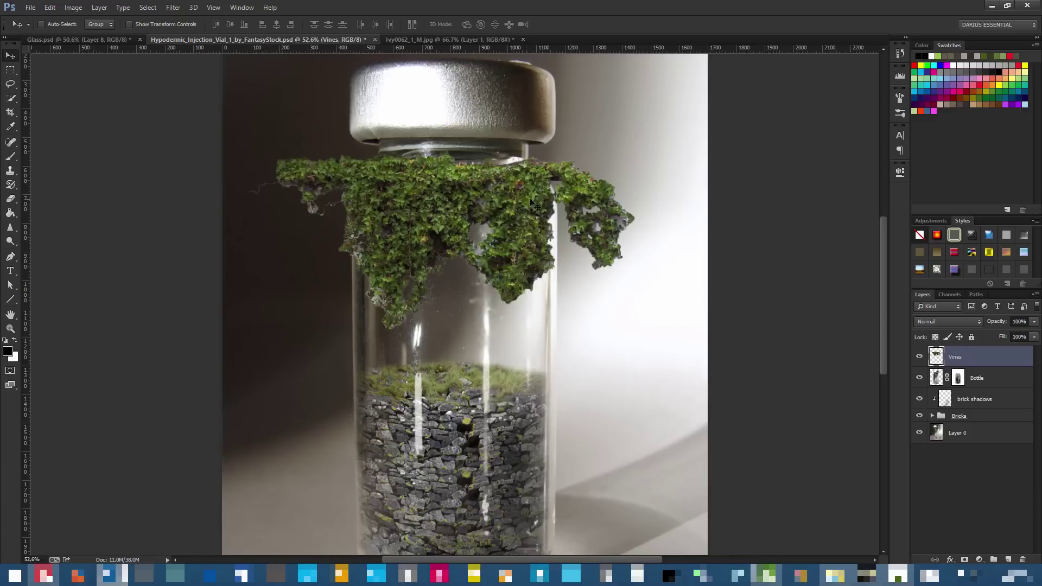
scroll(530, 198, down, 4)
scroll(466, 233, up, 3)
key(ctrl+t)
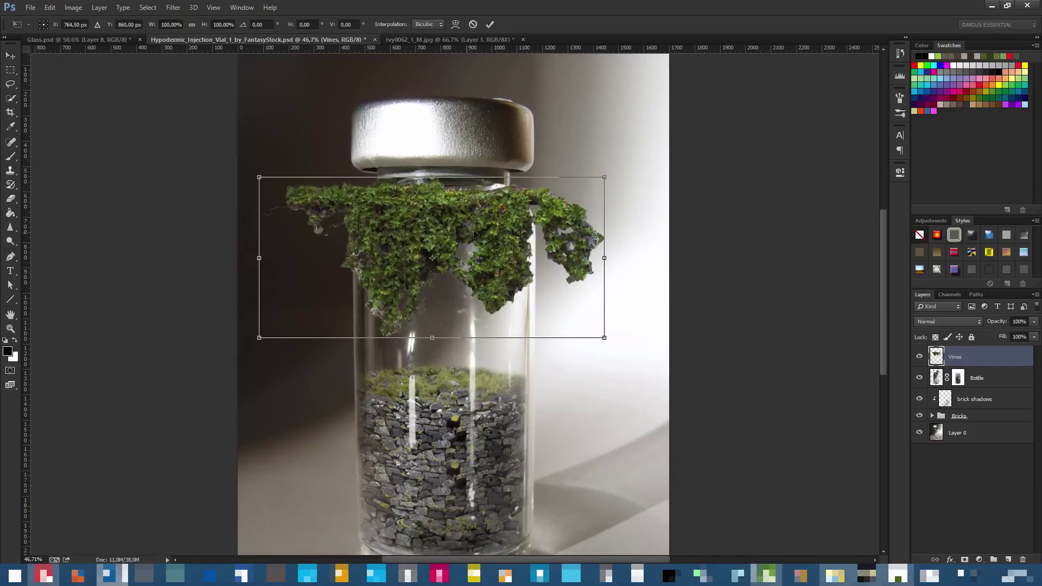
key(Escape)
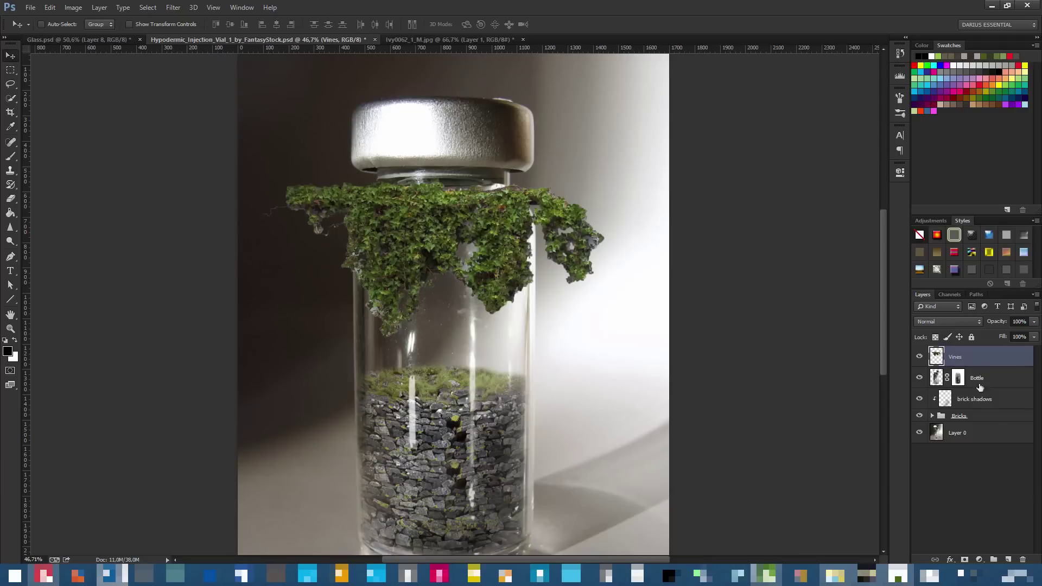
Add a white mask to the Vines layer and pick the 74 px leaf brush
click(964, 559)
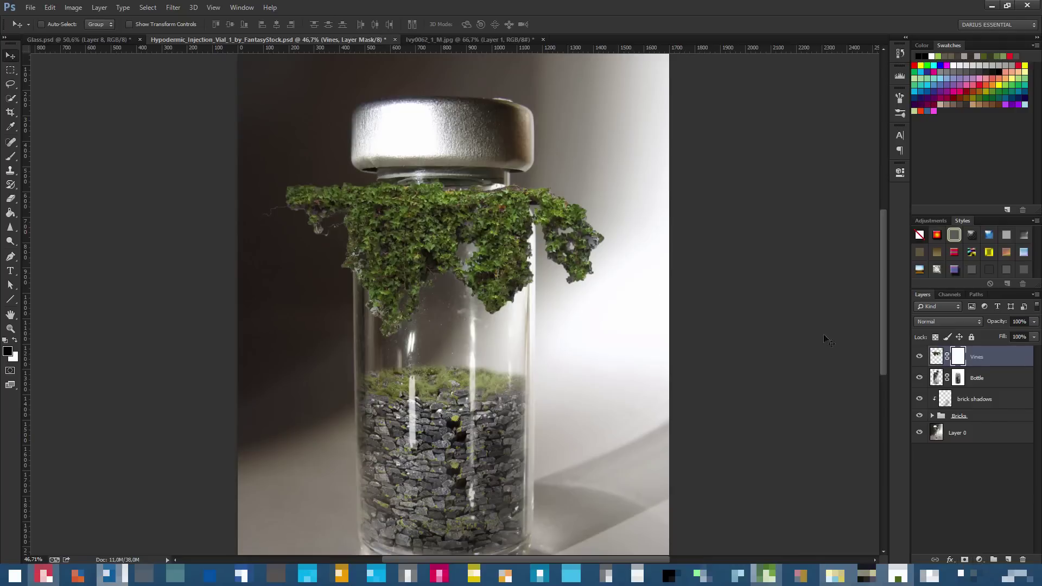
click(9, 157)
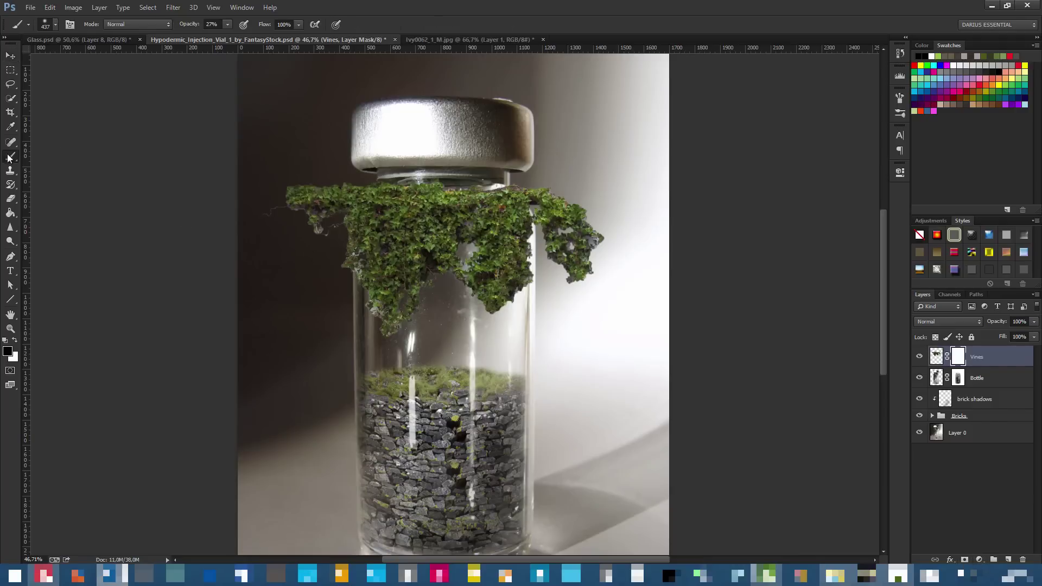
click(55, 25)
scroll(233, 279, down, 1)
click(234, 280)
Test full-opacity mask strokes on the left vines, undoing the stroke
mouse_move(585, 295)
mouse_down()
mouse_move(578, 223)
mouse_move(313, 260)
mouse_up()
key(0)
drag(293, 195, 323, 217)
key(ctrl+z)
right_click(63, 66)
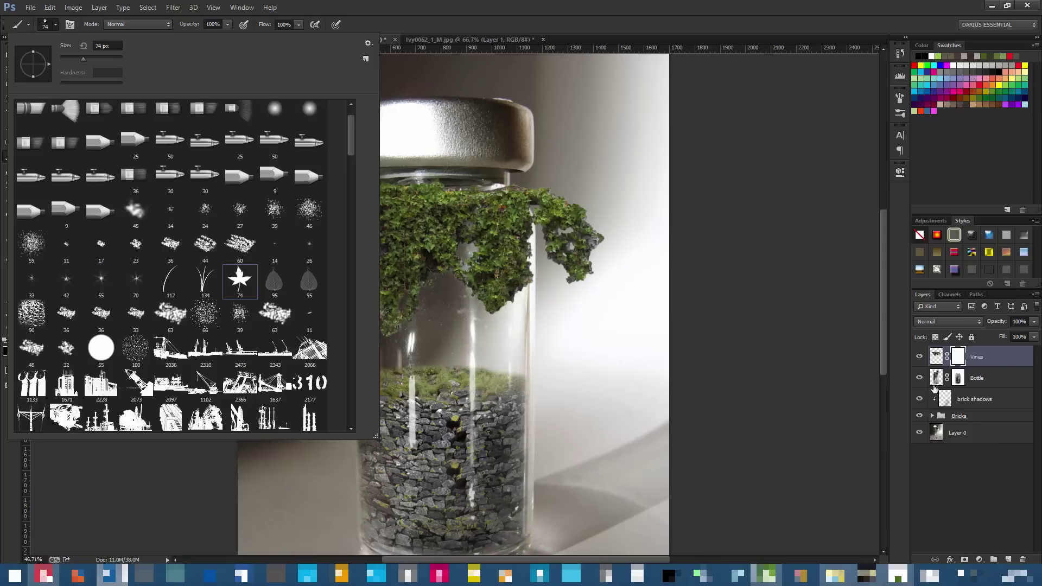
click(962, 360)
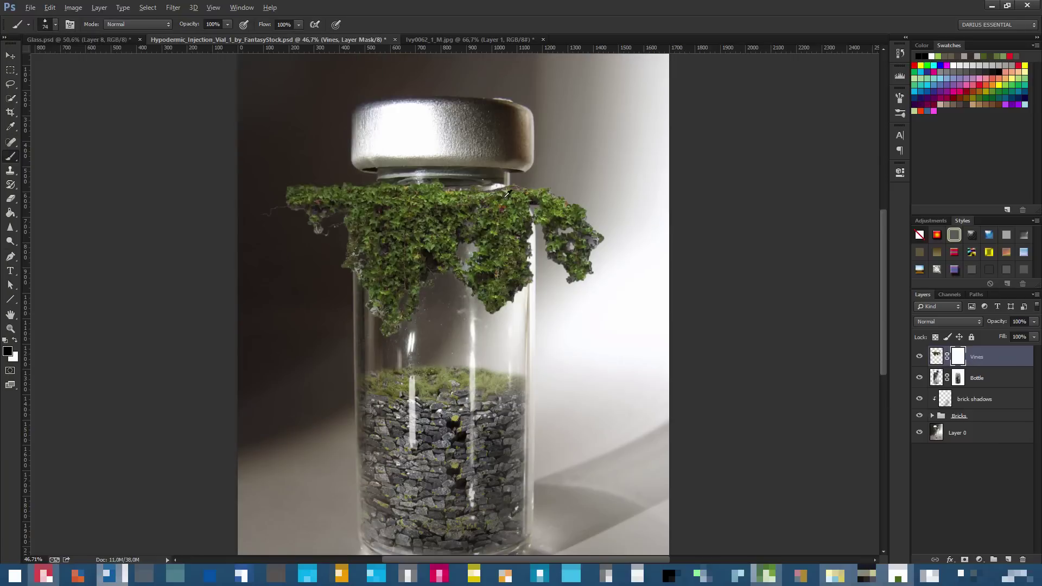
Reselect the leaf brush tip and try masking the left ivy branch and bottle edge, undoing both
scroll(508, 194, down, 5)
scroll(375, 218, up, 7)
scroll(374, 217, up, 2)
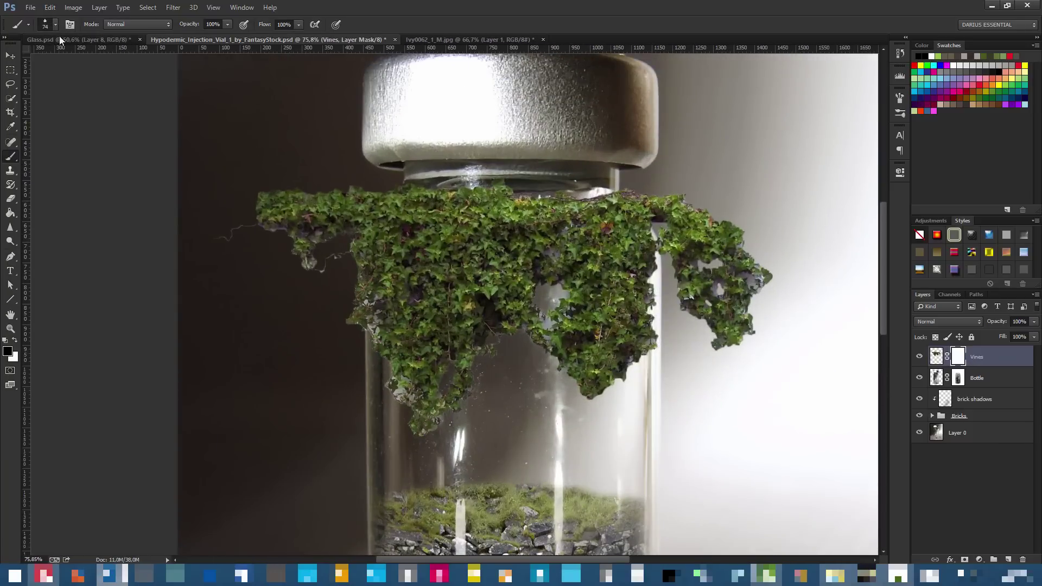
scroll(243, 215, down, 1)
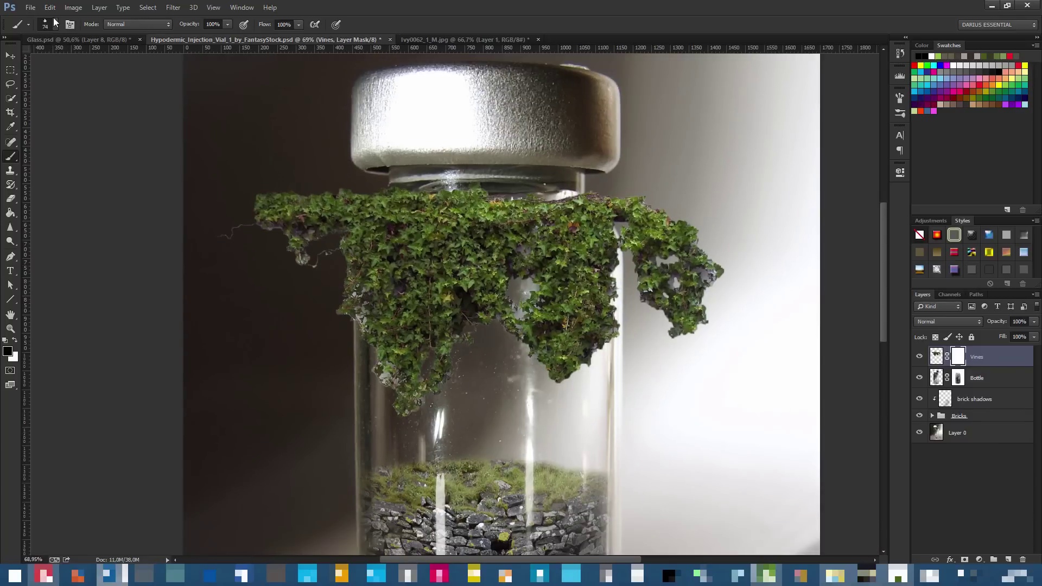
click(55, 22)
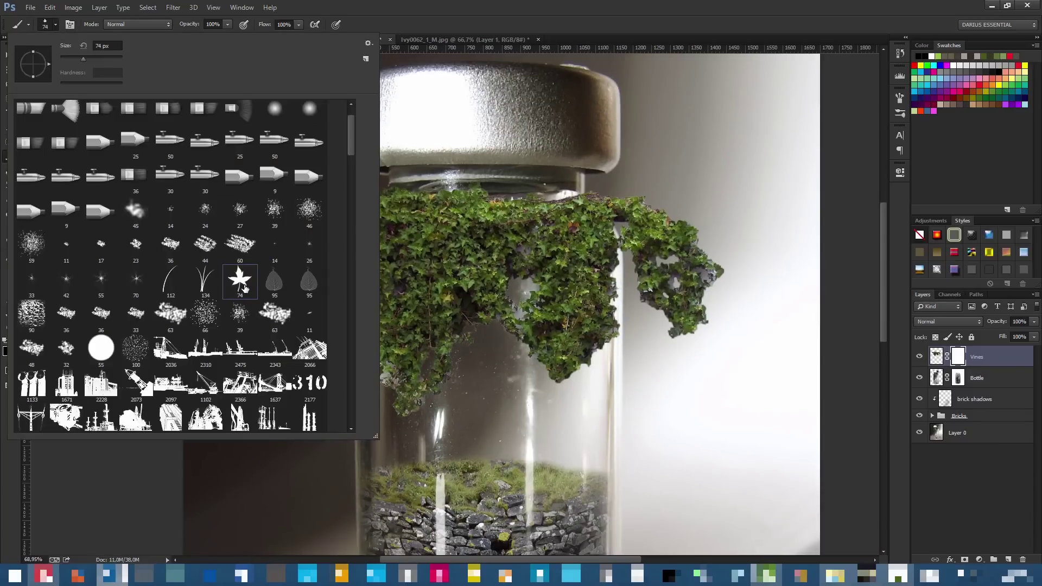
click(958, 359)
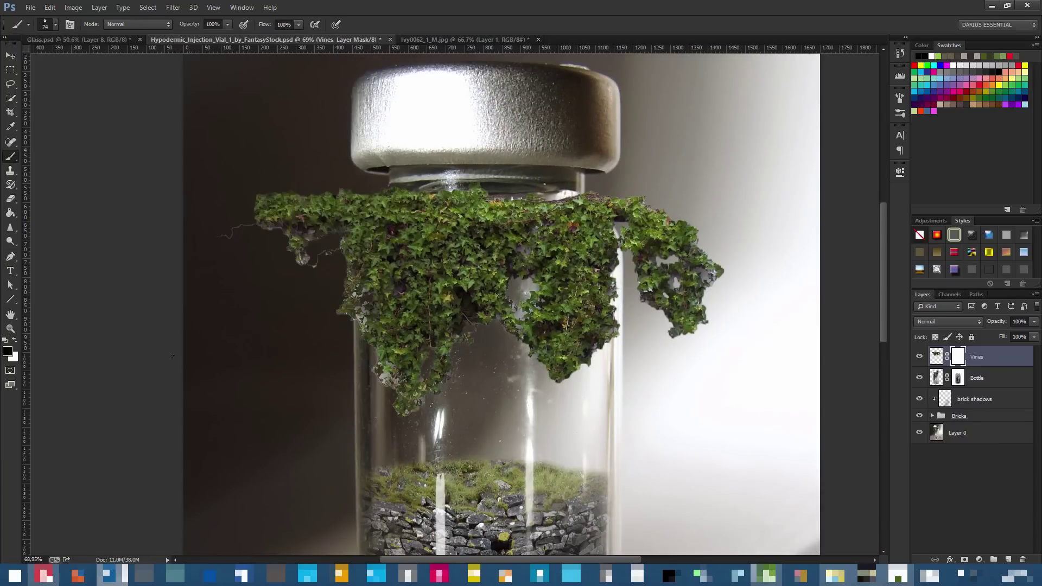
mouse_move(251, 193)
mouse_down()
mouse_move(288, 208)
mouse_move(304, 230)
mouse_move(355, 222)
mouse_move(323, 207)
mouse_move(288, 214)
mouse_move(294, 243)
mouse_up()
key(ctrl+z)
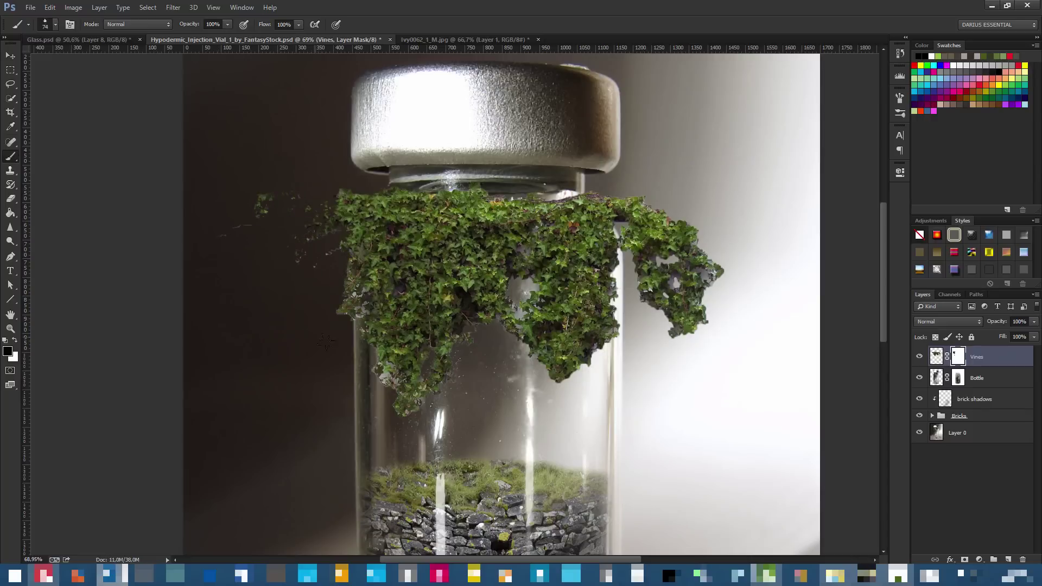
drag(358, 258, 343, 314)
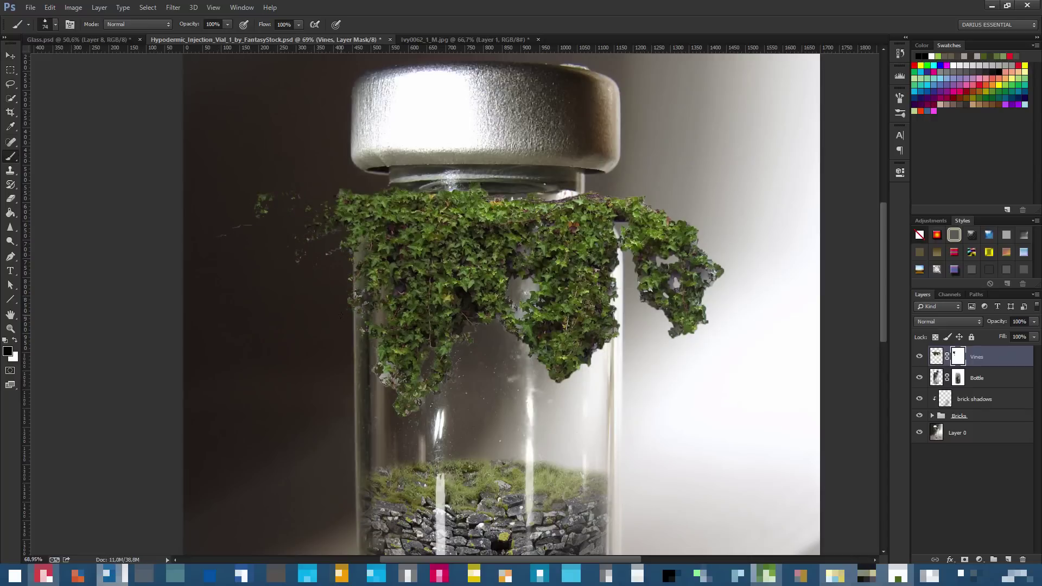
key(ctrl+z)
Lower the leaf brush's Scattering amount in the Brush settings
click(70, 24)
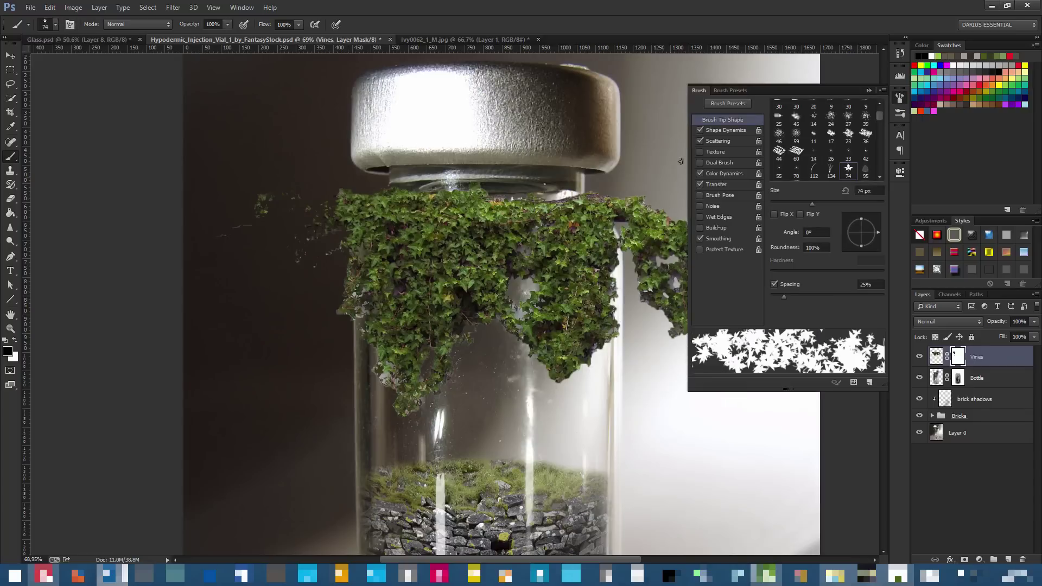
click(717, 141)
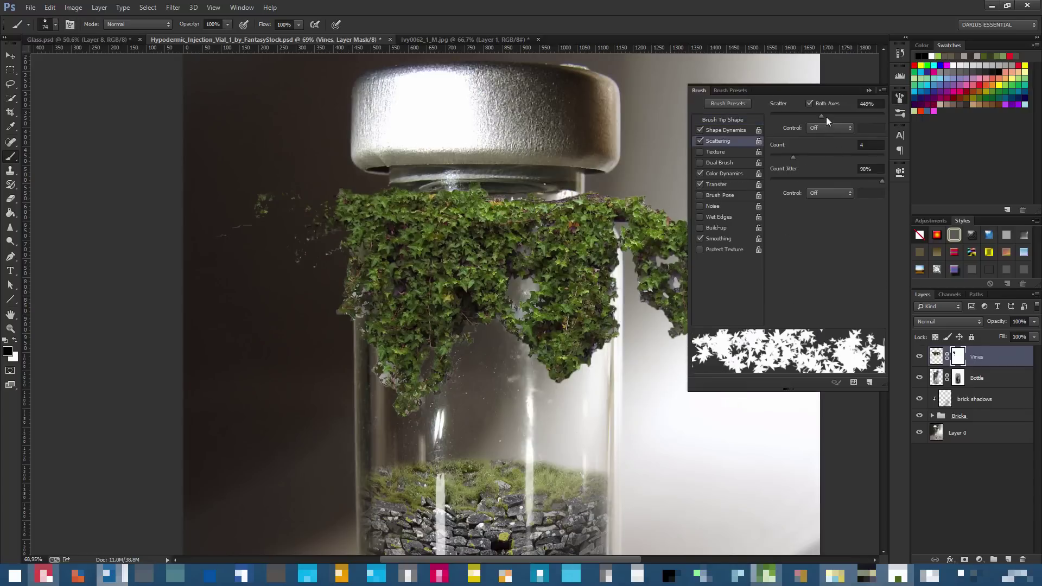
drag(822, 115, 791, 116)
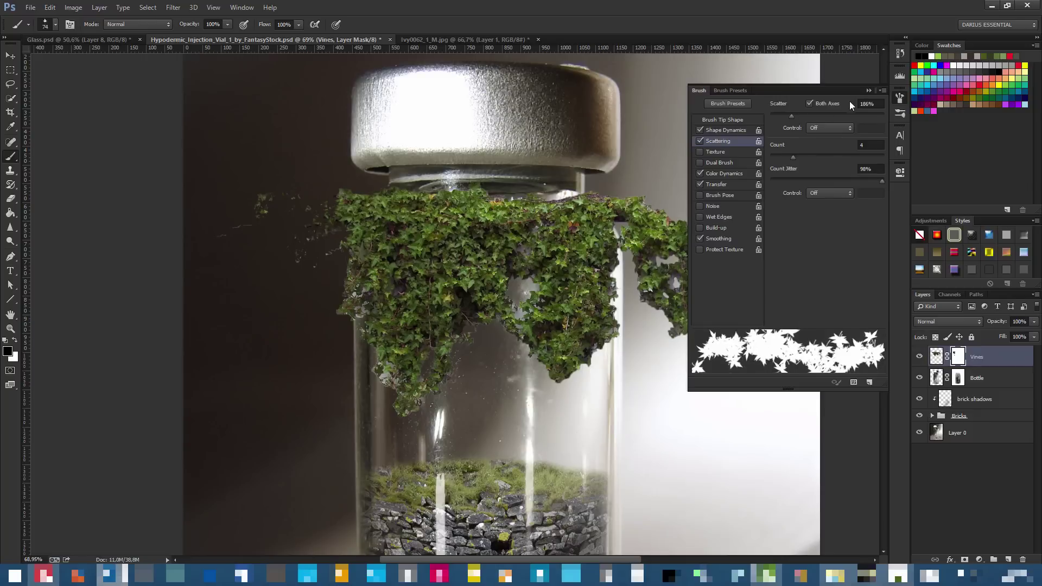
click(869, 91)
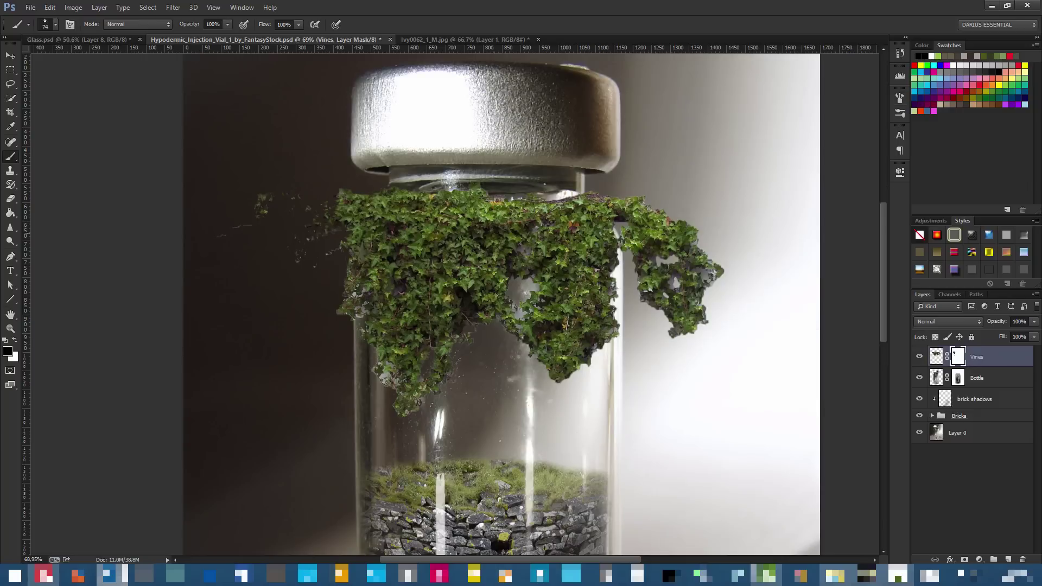
Mask out vine fragments left of the vial and the central hanging clump, undoing misfires
drag(305, 223, 336, 209)
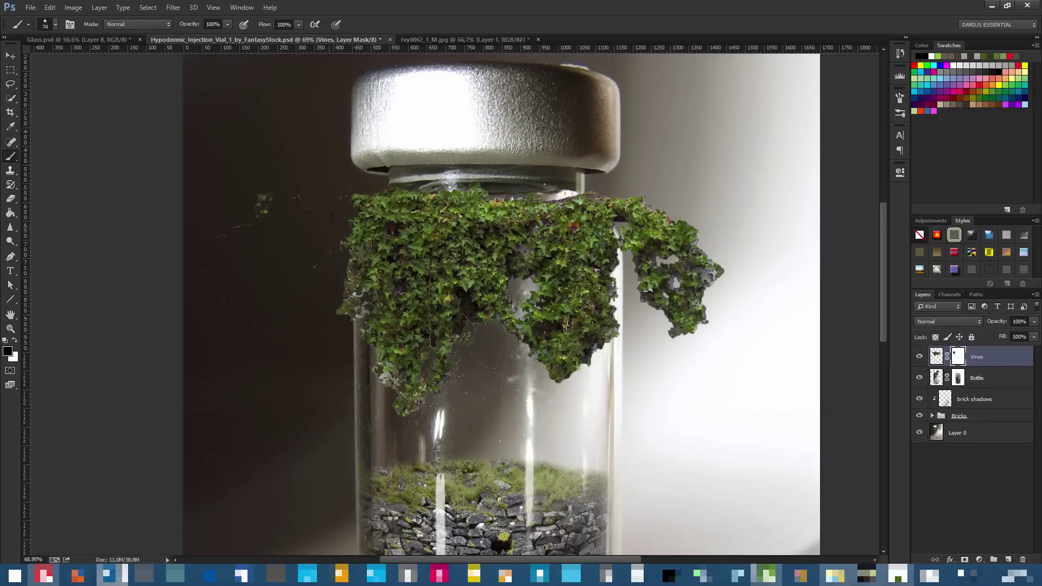
key(ctrl+alt+z)
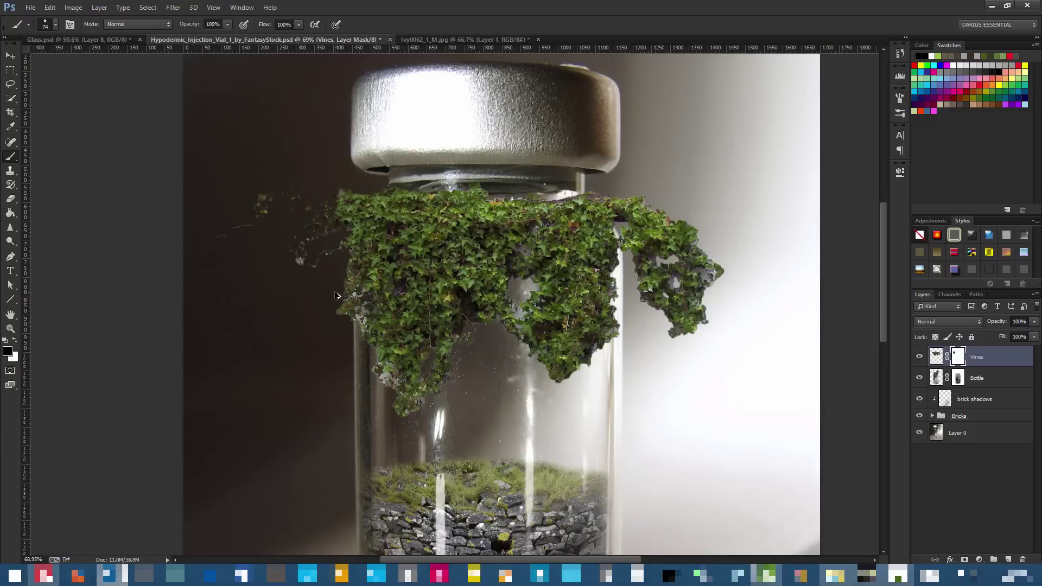
key(ctrl+alt+z)
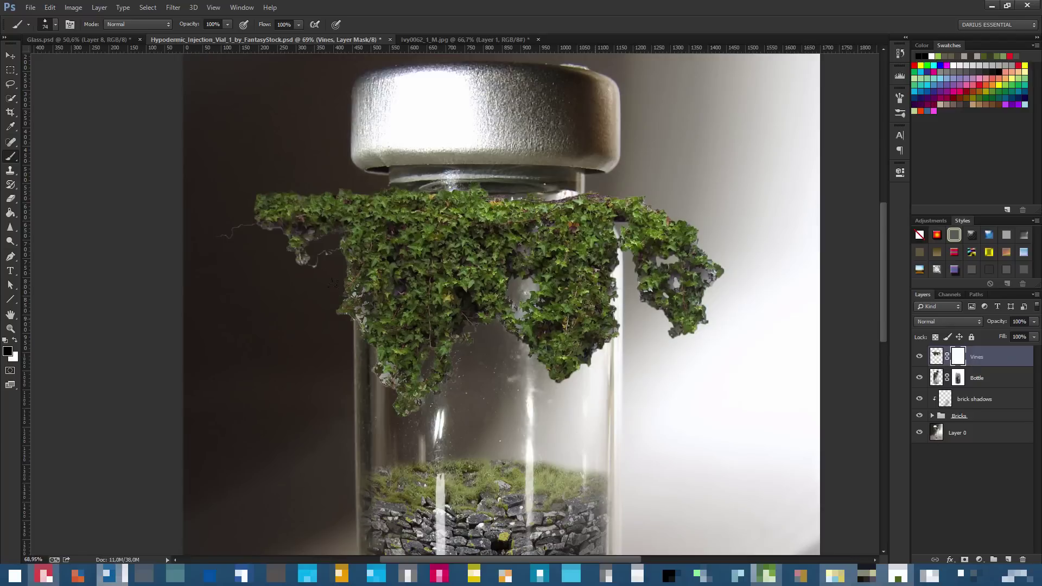
mouse_move(237, 229)
mouse_down()
mouse_move(260, 243)
mouse_move(278, 205)
mouse_move(293, 208)
mouse_move(316, 184)
mouse_move(340, 220)
mouse_up()
mouse_move(336, 294)
mouse_down()
mouse_move(359, 337)
mouse_move(367, 331)
mouse_move(359, 359)
mouse_move(413, 388)
mouse_move(442, 349)
mouse_move(437, 331)
mouse_move(483, 316)
mouse_move(528, 265)
mouse_up()
key(ctrl+z)
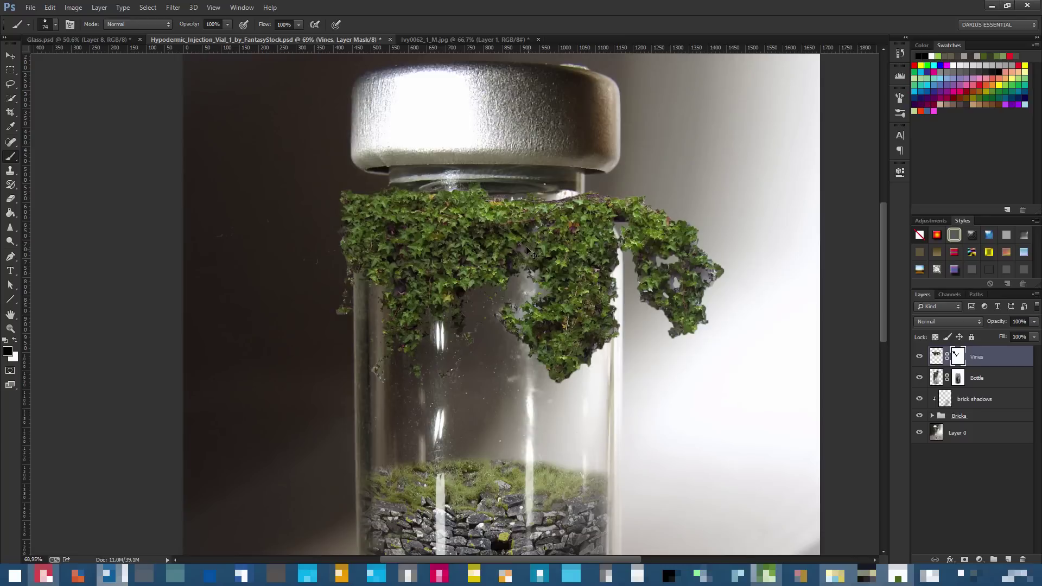
mouse_move(621, 240)
mouse_down()
mouse_move(657, 283)
mouse_move(697, 304)
mouse_move(700, 255)
mouse_up()
key(ctrl+z)
mouse_move(535, 304)
mouse_down()
mouse_move(542, 364)
mouse_move(588, 339)
mouse_move(559, 293)
mouse_move(570, 271)
mouse_up()
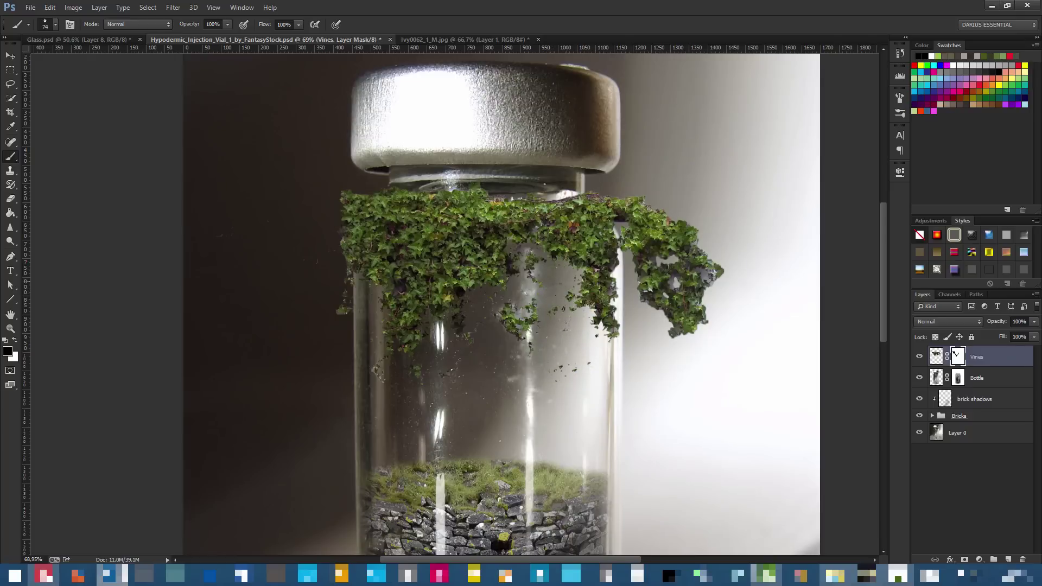
Mask away the right hanging clump, shoulder ivy and upper-left neck leaves on Vines
scroll(541, 342, down, 1)
scroll(541, 342, down, 2)
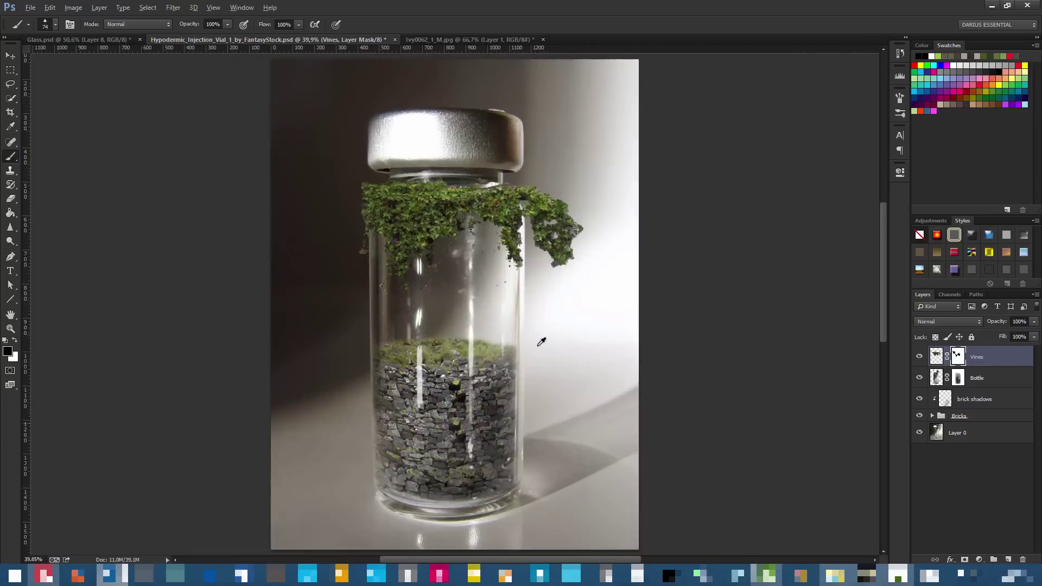
scroll(541, 342, up, 4)
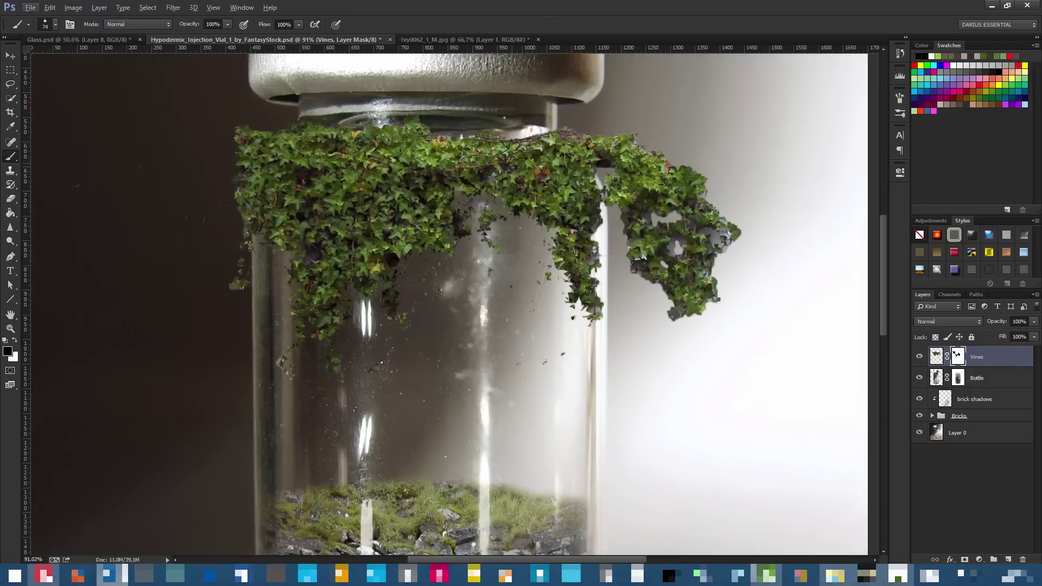
scroll(510, 155, up, 2)
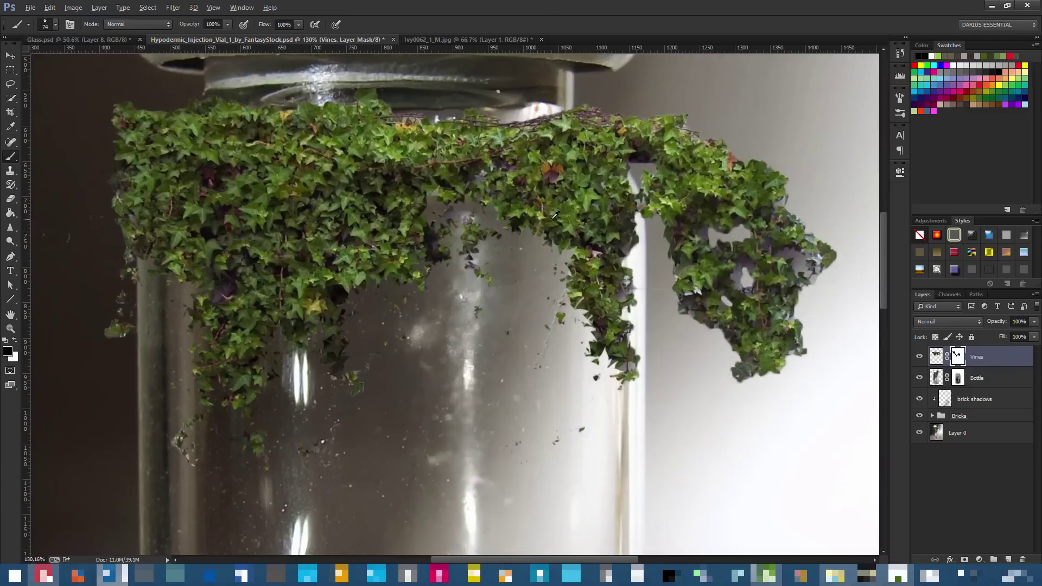
scroll(555, 215, up, 7)
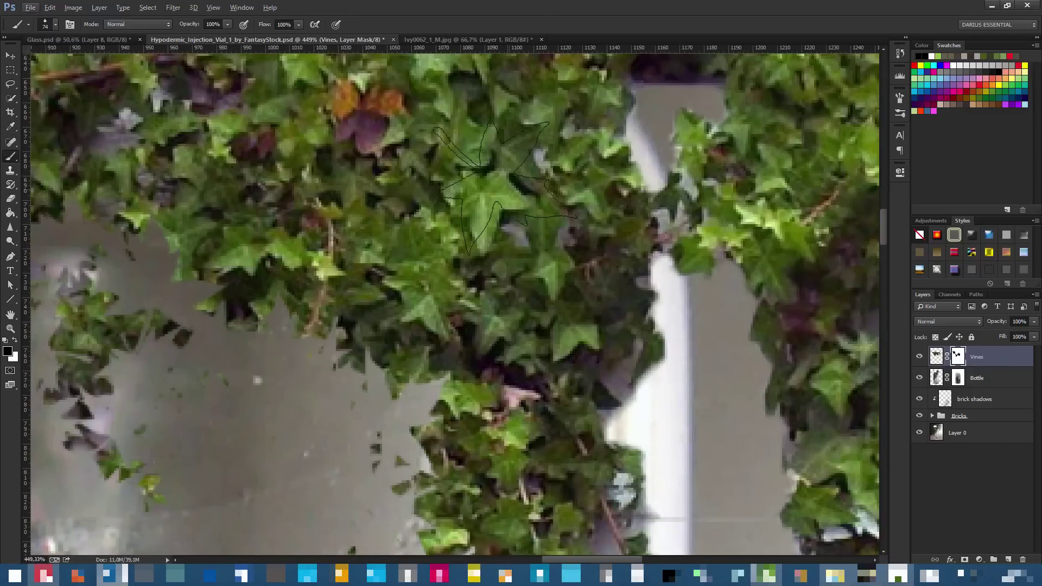
scroll(487, 171, down, 9)
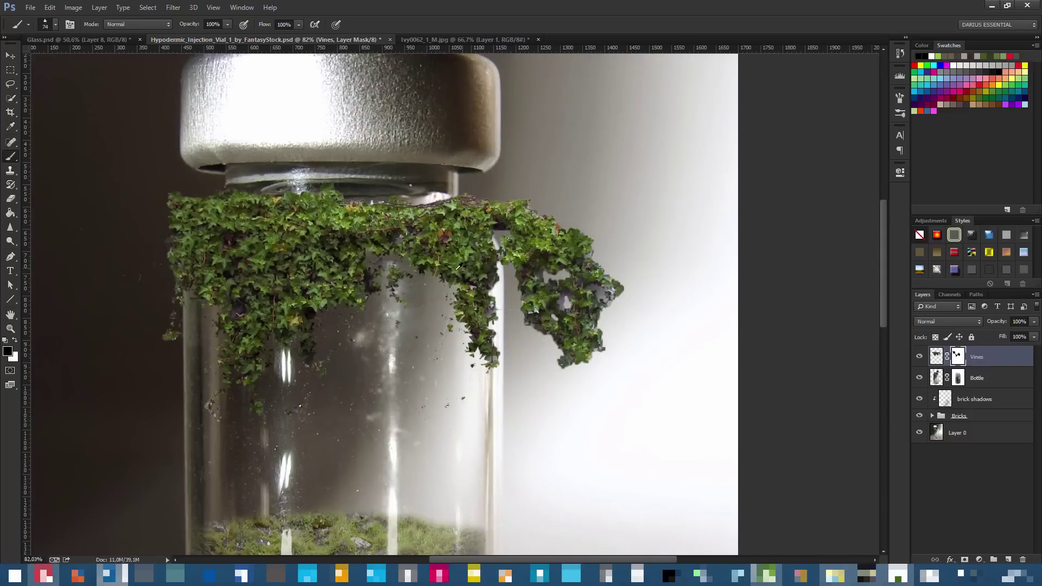
scroll(411, 302, down, 1)
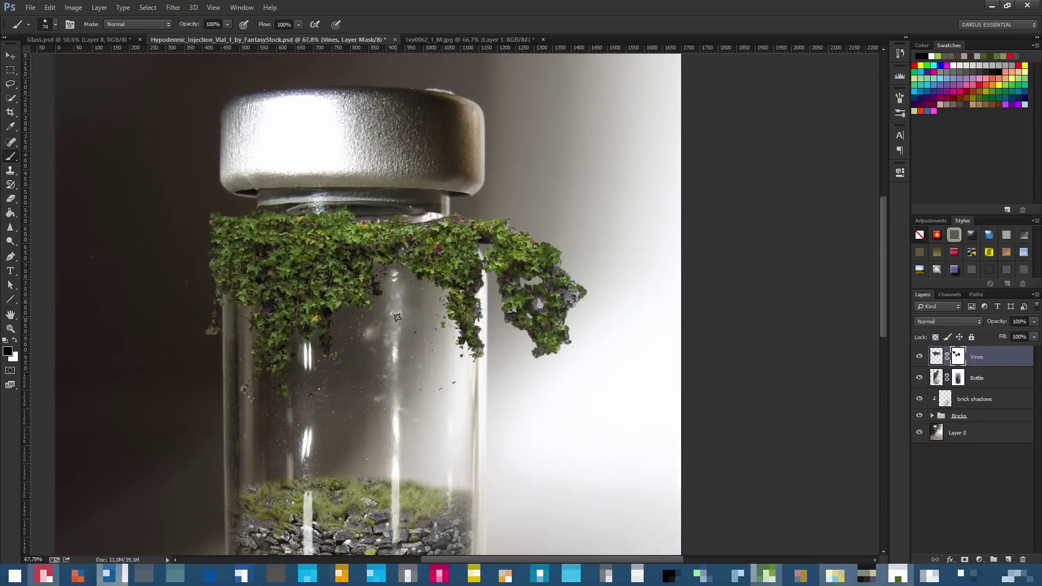
mouse_move(565, 346)
mouse_down()
mouse_move(561, 289)
mouse_move(542, 271)
mouse_move(530, 228)
mouse_move(527, 264)
mouse_move(511, 232)
mouse_move(539, 334)
mouse_move(530, 346)
mouse_move(604, 291)
mouse_move(535, 322)
mouse_move(512, 319)
mouse_move(506, 263)
mouse_up()
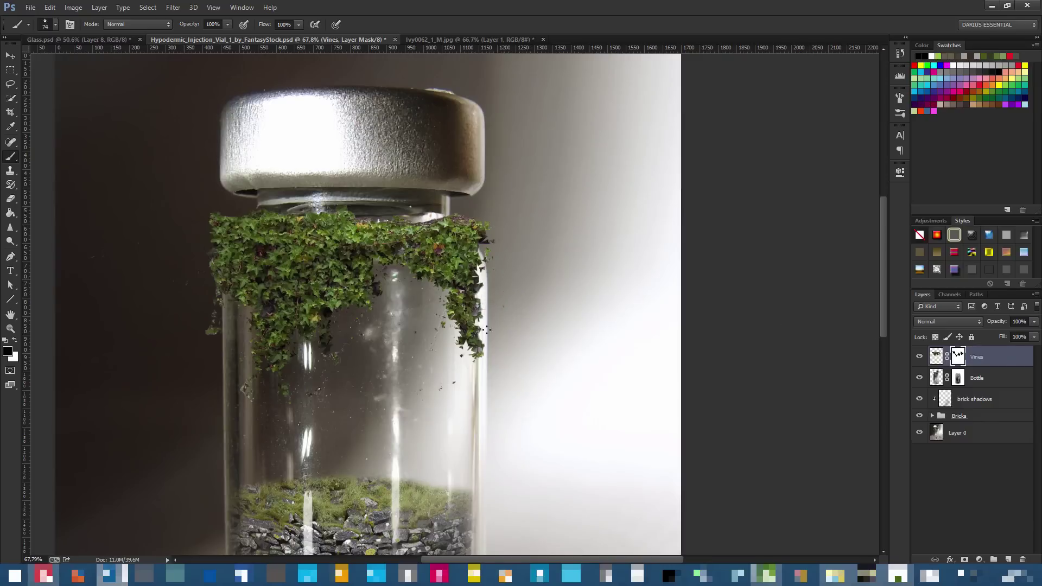
mouse_move(485, 342)
mouse_down()
mouse_move(442, 226)
mouse_move(433, 261)
mouse_move(329, 209)
mouse_up()
mouse_move(258, 217)
mouse_down()
mouse_move(224, 222)
mouse_move(215, 238)
mouse_up()
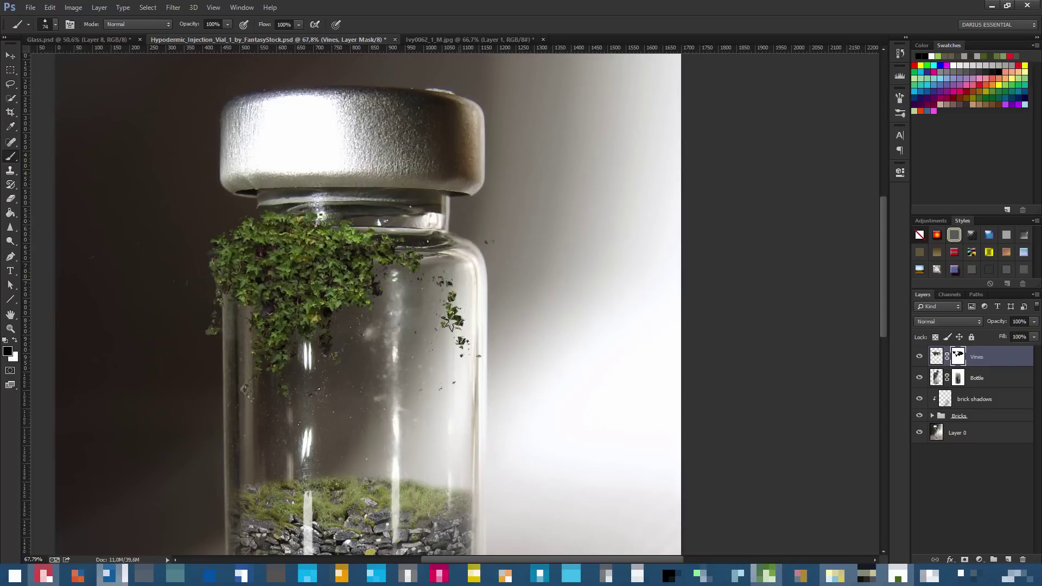
Duplicate Vines as Vines copy and move the copy right across the vial top
key(ctrl+0)
scroll(378, 306, up, 2)
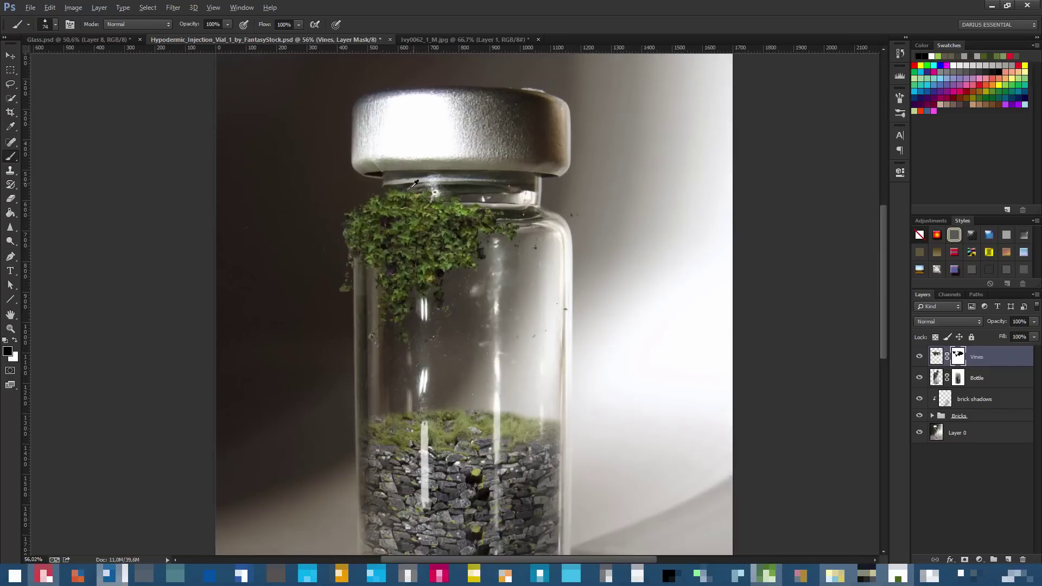
drag(998, 361, 1008, 559)
mouse_move(441, 251)
mouse_down()
mouse_move(573, 246)
mouse_move(538, 270)
mouse_move(544, 252)
mouse_move(541, 272)
mouse_move(549, 265)
mouse_up()
key(ctrl+t)
Flip the Vines copy horizontally and commit the transform
right_click(550, 234)
click(587, 395)
key(Return)
key(b)
Target the Vines copy mask and save the document, undoing stray strokes
drag(624, 248, 600, 228)
key(ctrl+z)
click(959, 357)
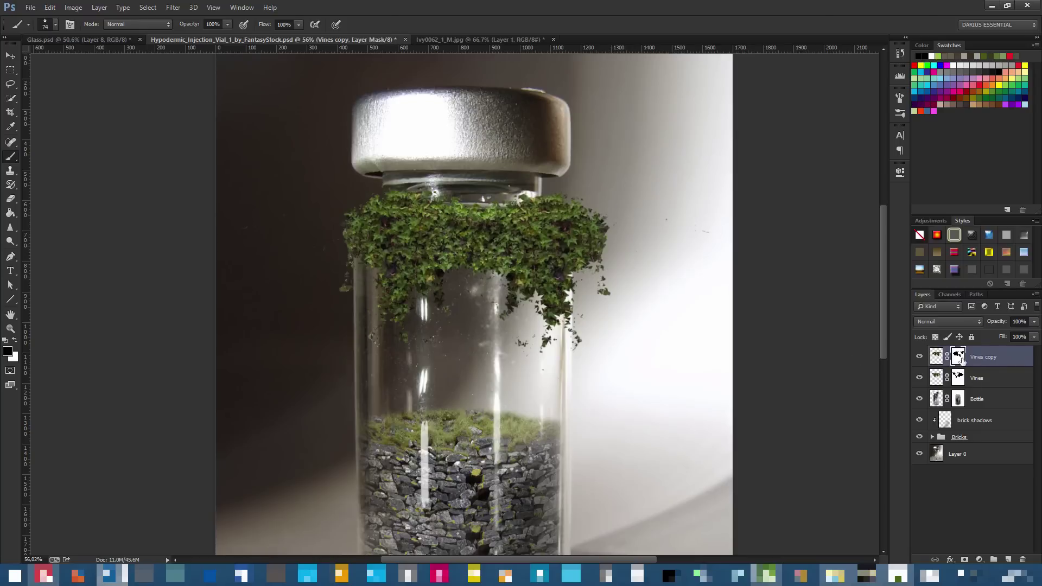
key(ctrl+s)
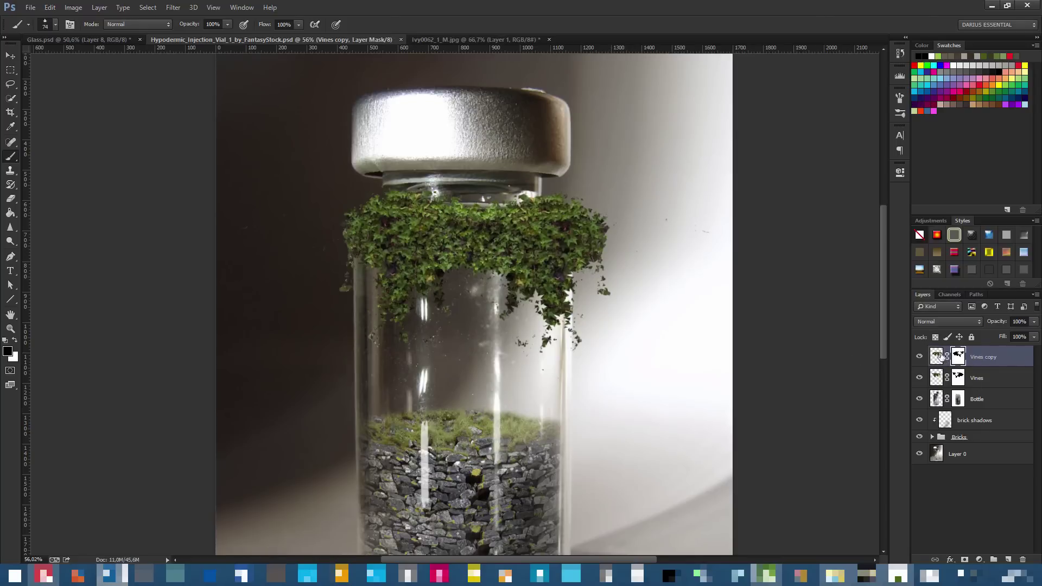
mouse_move(548, 237)
mouse_down()
mouse_move(575, 260)
mouse_move(612, 258)
mouse_up()
key(ctrl+z)
click(958, 363)
click(958, 363)
Hide the upper-right, small right-side and lower hanging vines on the Vines copy mask, then save
drag(586, 210, 512, 197)
mouse_move(559, 317)
mouse_down()
mouse_move(511, 254)
mouse_move(495, 285)
mouse_move(515, 288)
mouse_up()
drag(603, 267, 581, 212)
drag(602, 286, 606, 294)
mouse_move(540, 344)
mouse_down()
mouse_move(514, 300)
mouse_move(529, 352)
mouse_up()
drag(567, 257, 568, 256)
scroll(496, 290, down, 6)
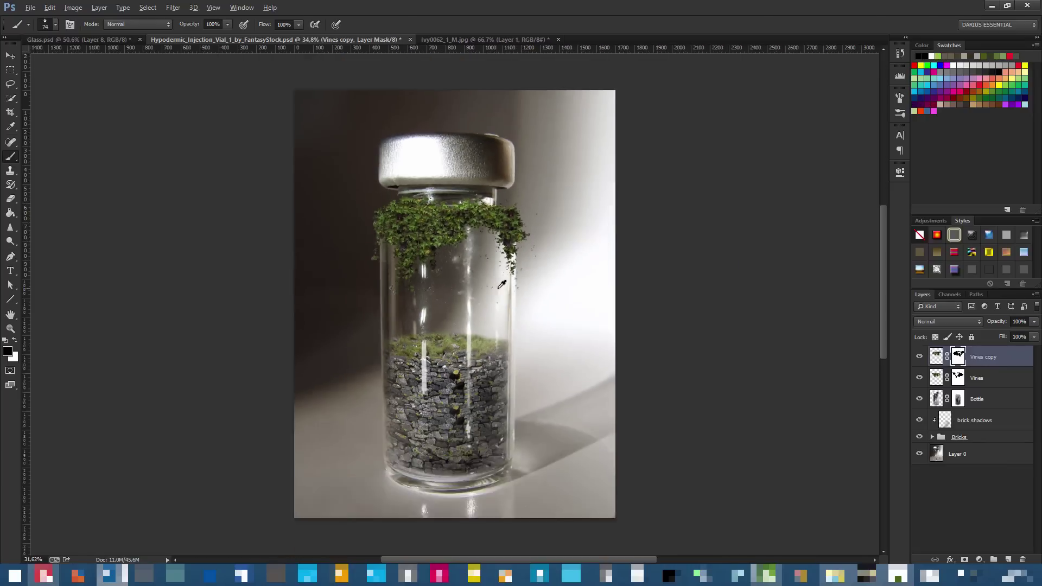
scroll(479, 259, up, 6)
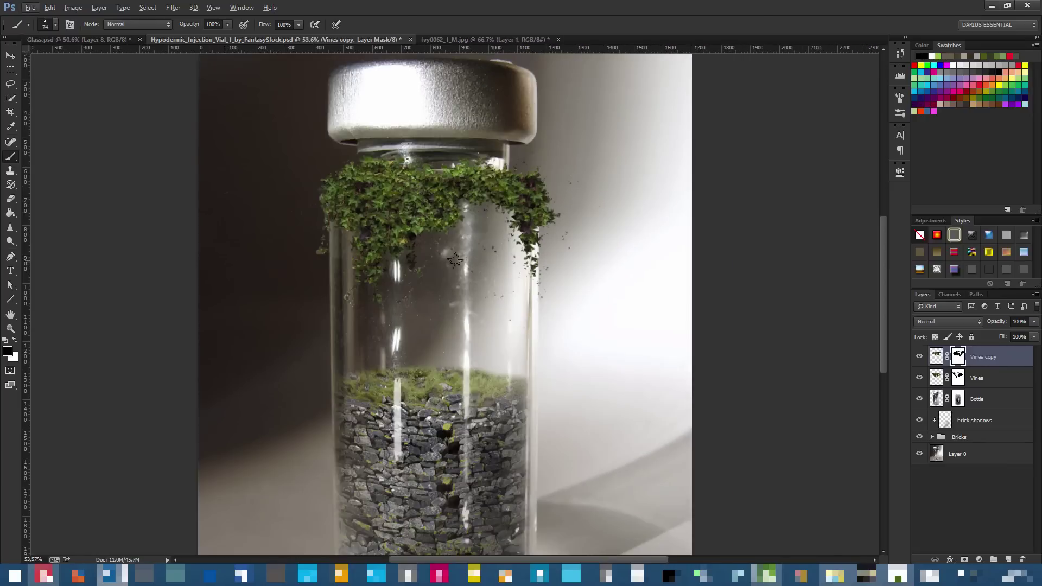
scroll(391, 252, up, 2)
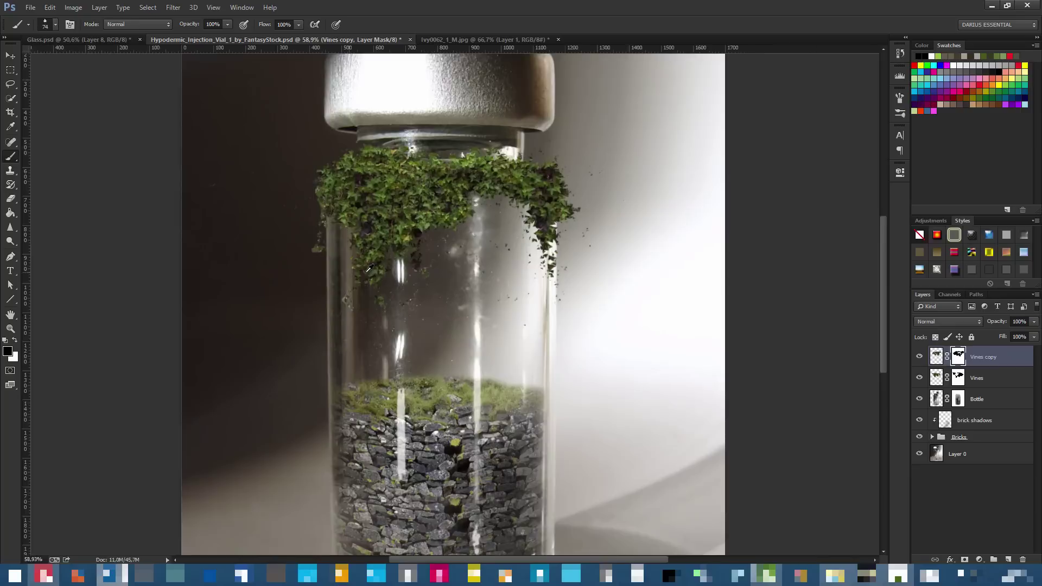
key(ctrl+s)
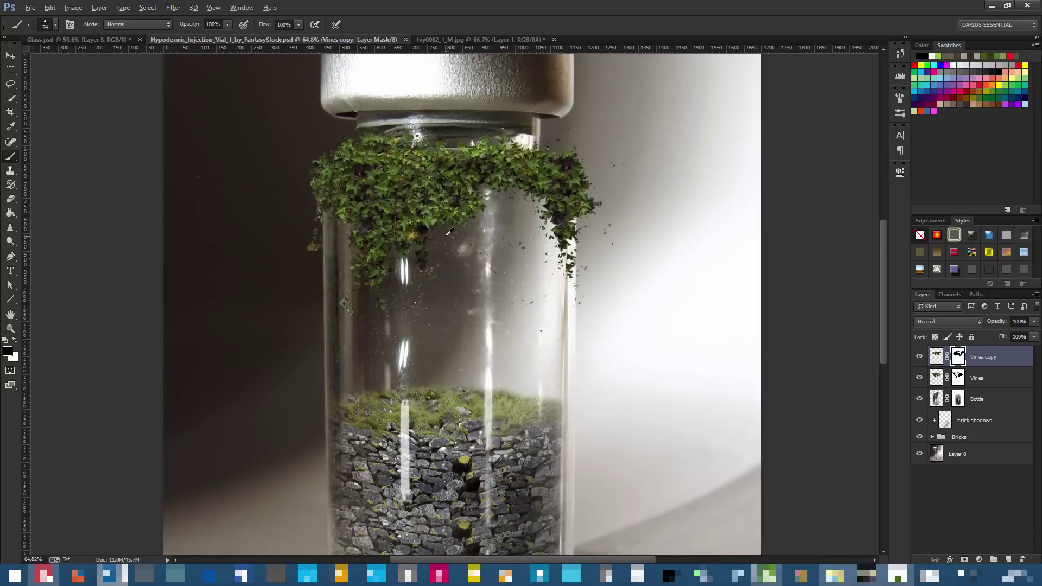
Select the Soft Round brush with 0% hardness from the brush presets
scroll(447, 239, up, 2)
scroll(558, 270, up, 2)
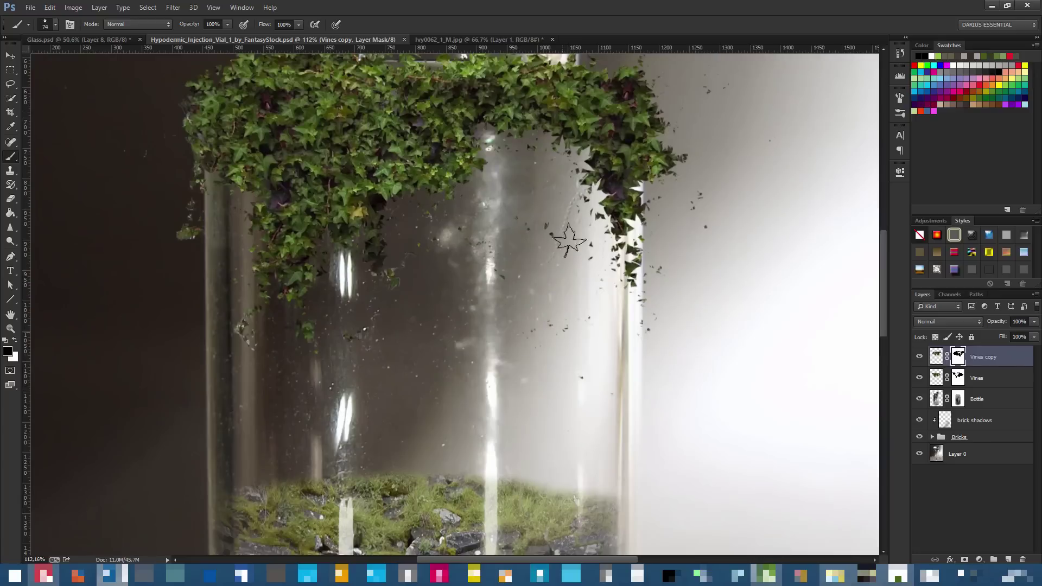
scroll(645, 268, down, 3)
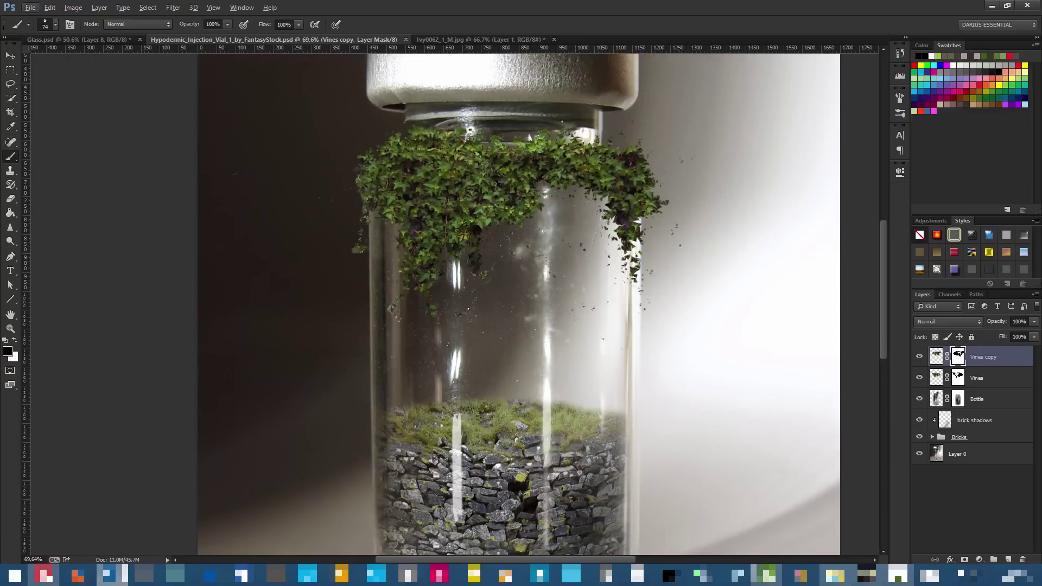
click(11, 158)
click(70, 153)
click(55, 25)
scroll(185, 179, up, 2)
click(136, 120)
click(101, 117)
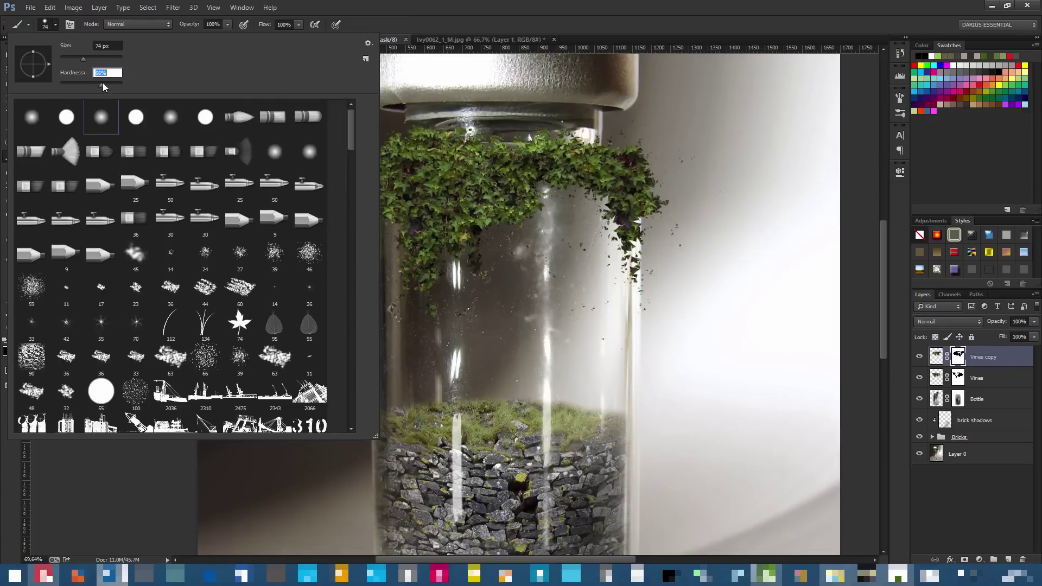
Shrink the soft brush to 36 px and target the Vines copy mask
drag(83, 58, 71, 58)
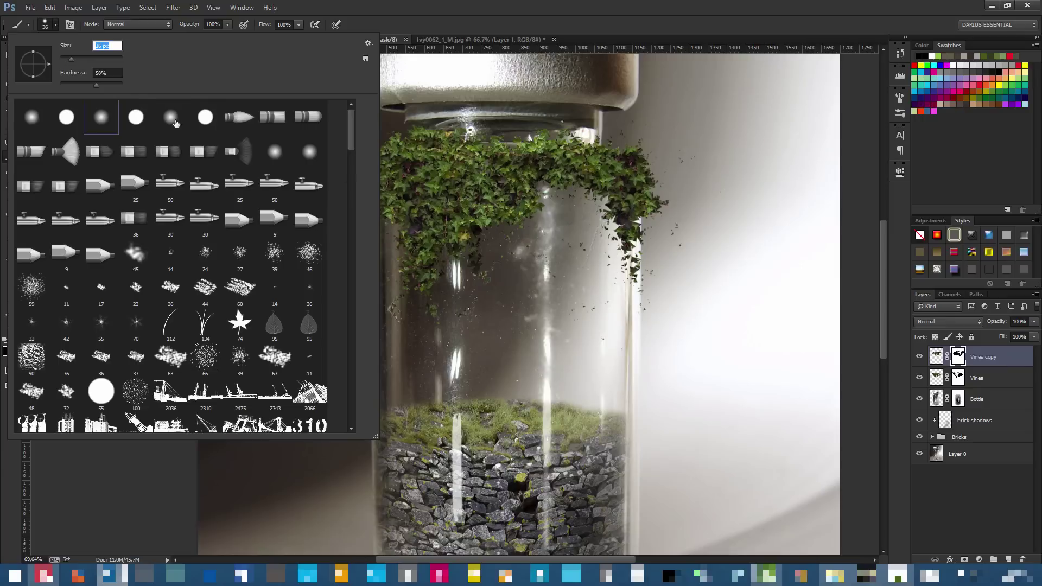
click(961, 364)
click(991, 360)
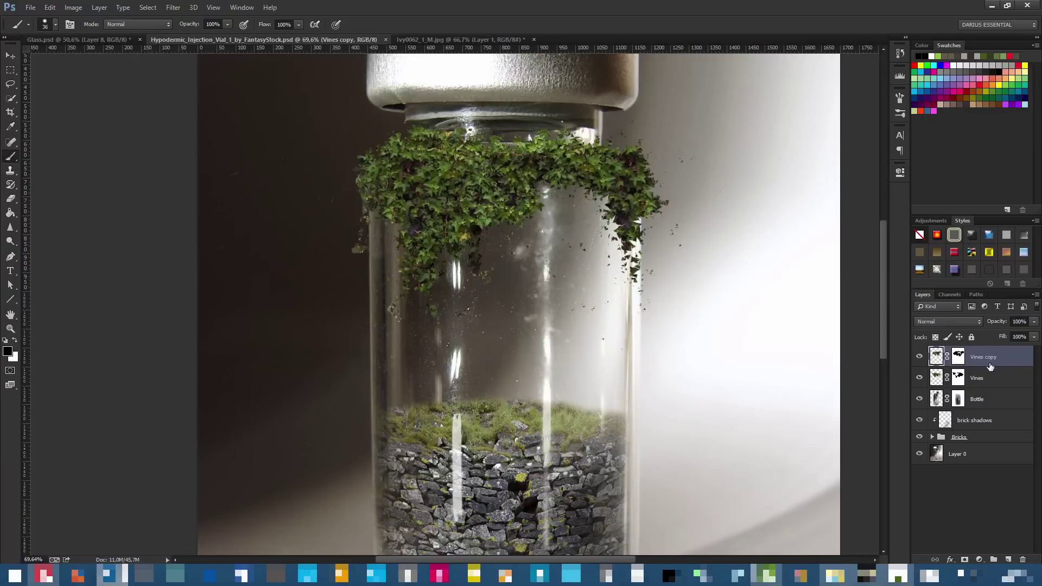
click(960, 357)
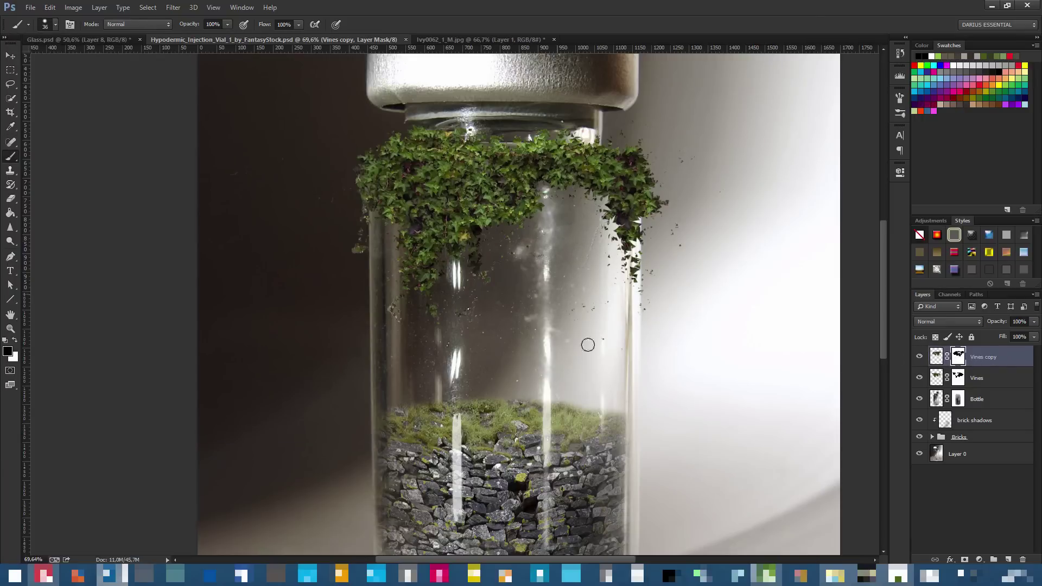
Try hiding stray ivy along the right glass edge, undo it, and target the Vines mask
click(605, 336)
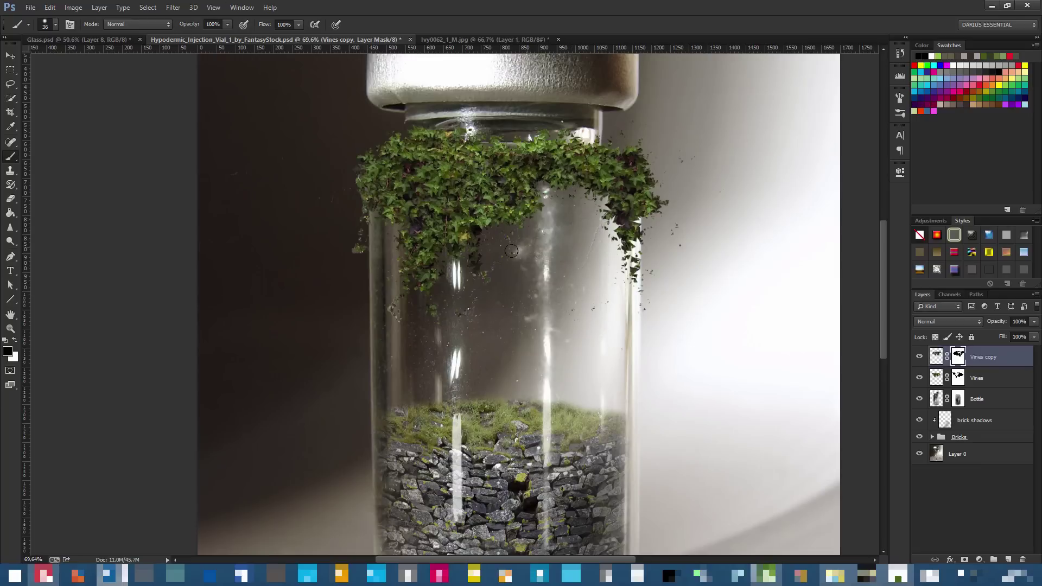
mouse_move(643, 324)
mouse_down()
mouse_move(656, 251)
mouse_move(654, 277)
mouse_move(625, 285)
mouse_move(605, 248)
mouse_move(623, 270)
mouse_up()
key(ctrl+z)
click(957, 378)
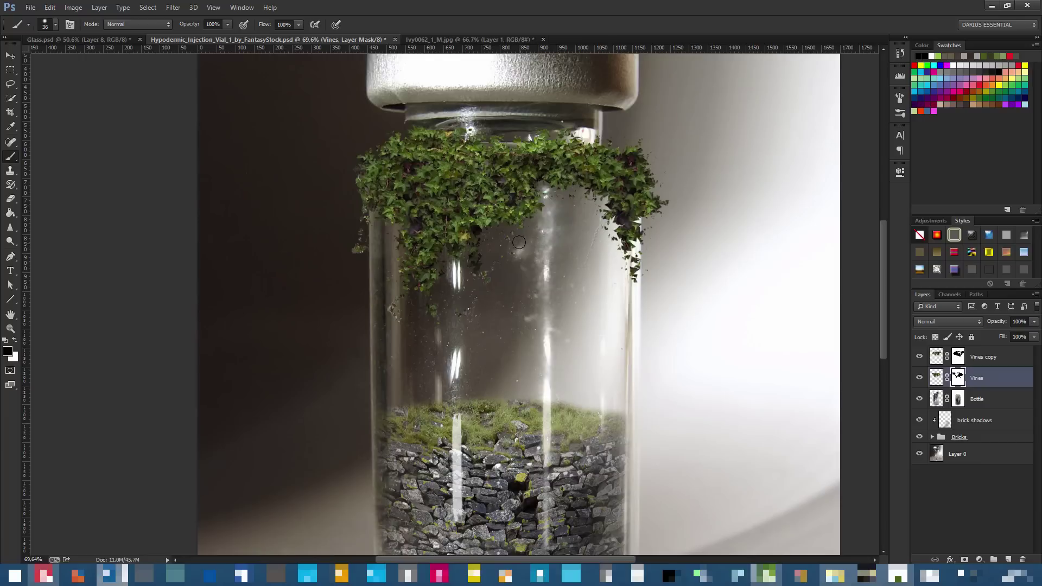
Zoom around to review the ivy across the vial, then select the Vines copy layer
scroll(520, 313, down, 4)
scroll(385, 281, up, 6)
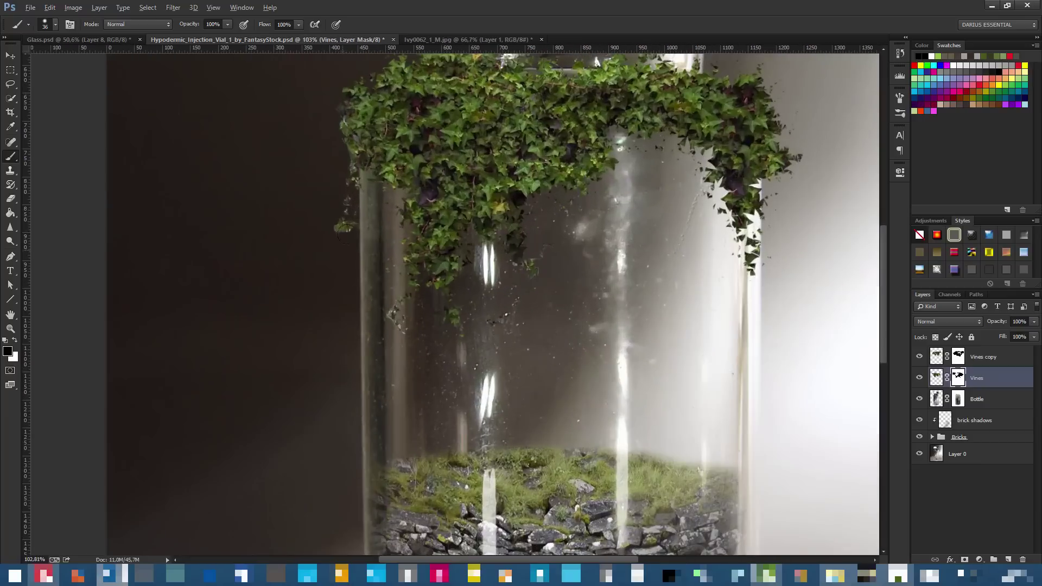
scroll(343, 262, down, 5)
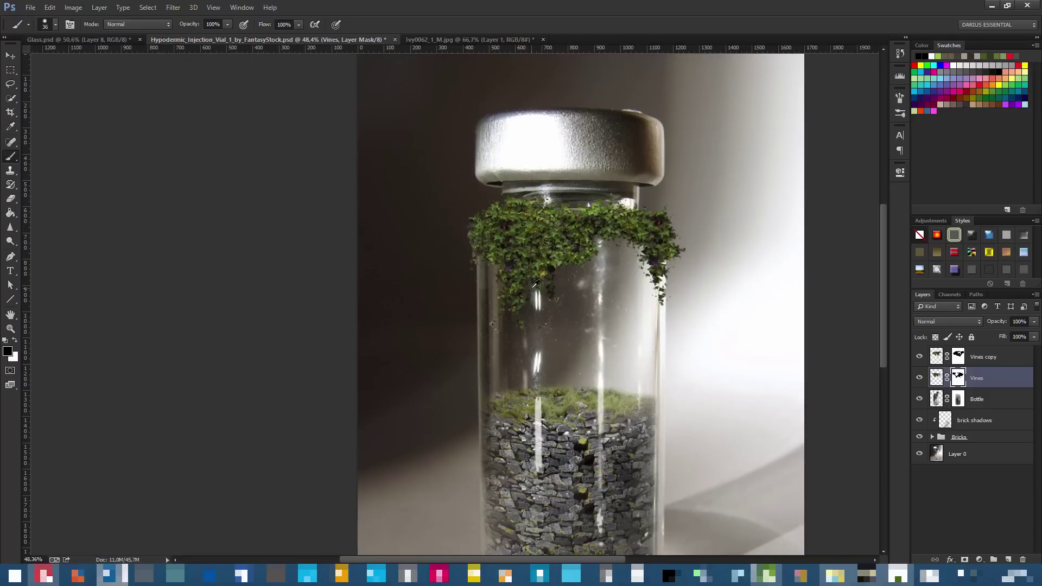
scroll(537, 281, down, 2)
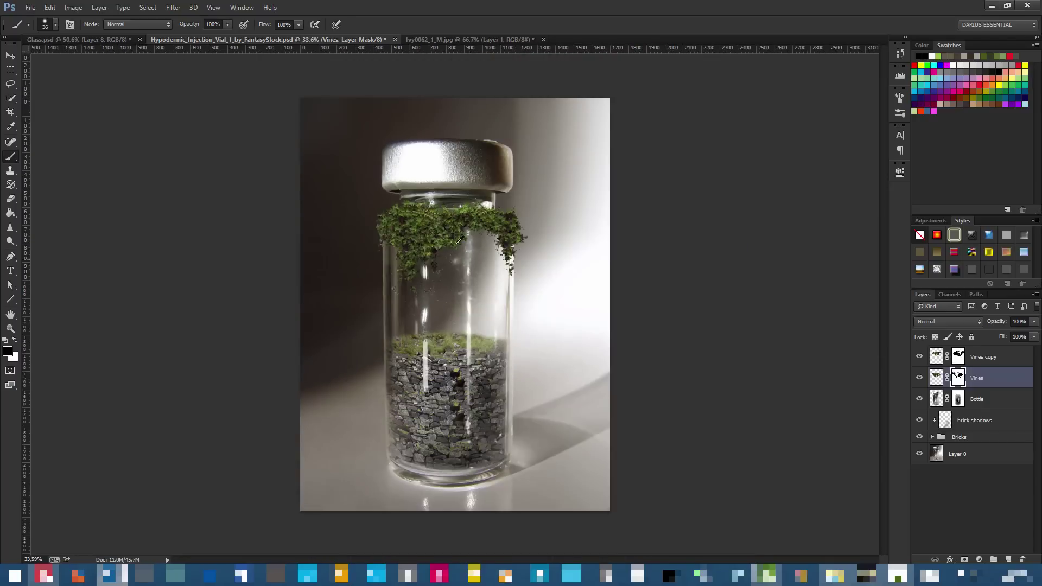
scroll(415, 233, up, 1)
key(ctrl+2)
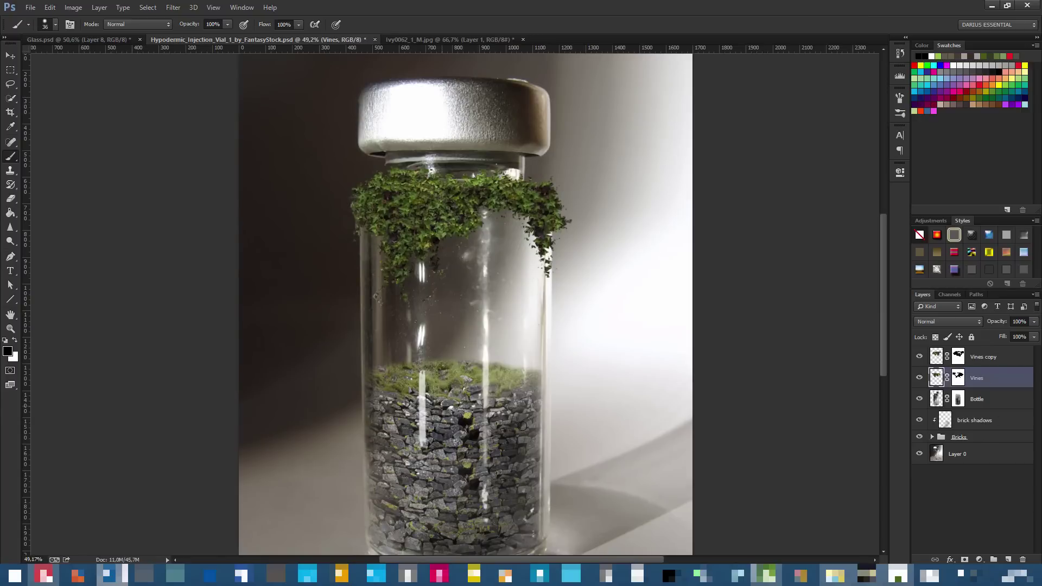
scroll(545, 385, down, 2)
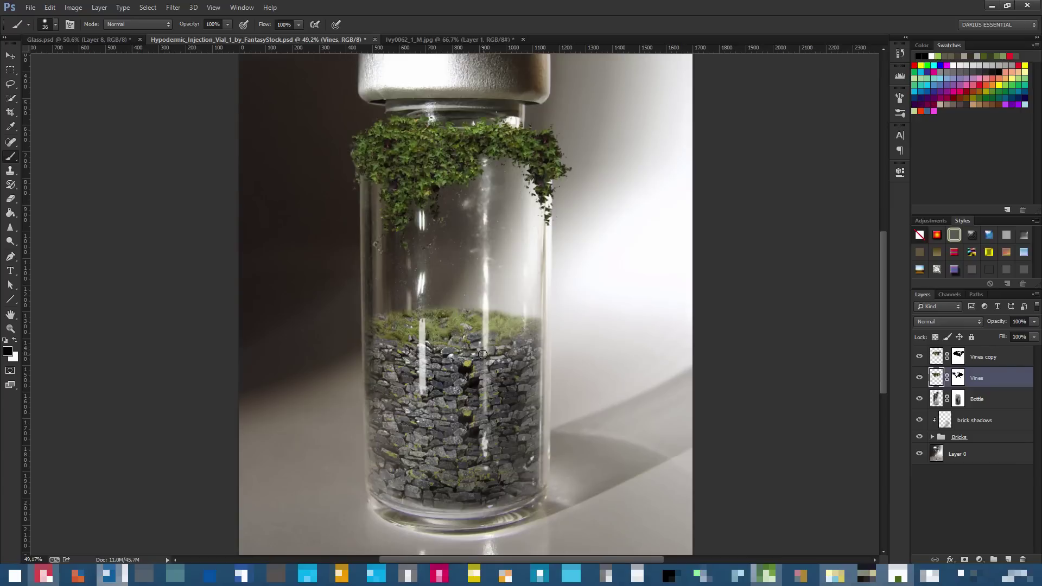
scroll(482, 354, up, 1)
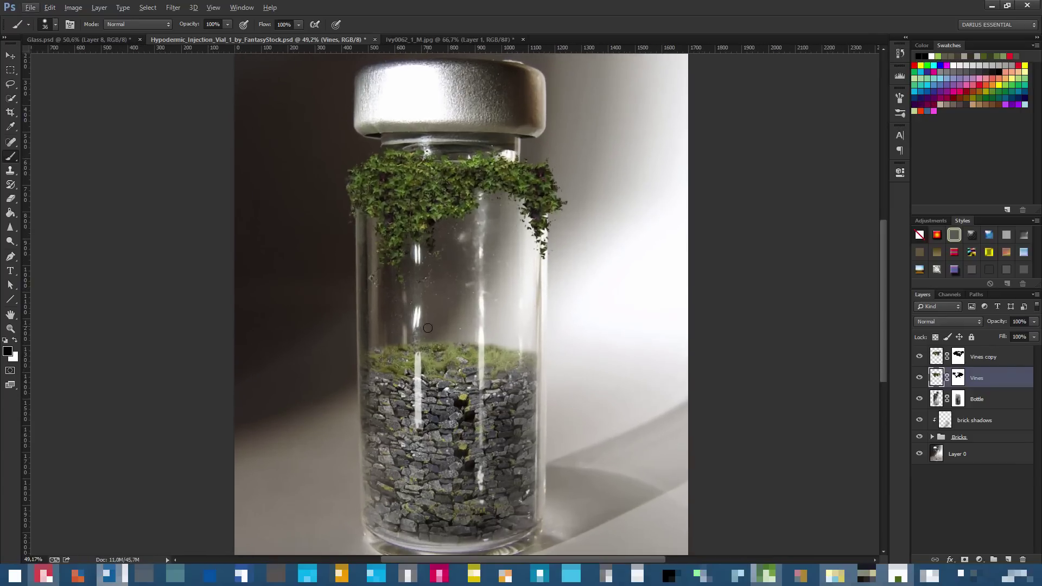
scroll(428, 328, up, 1)
scroll(441, 257, down, 2)
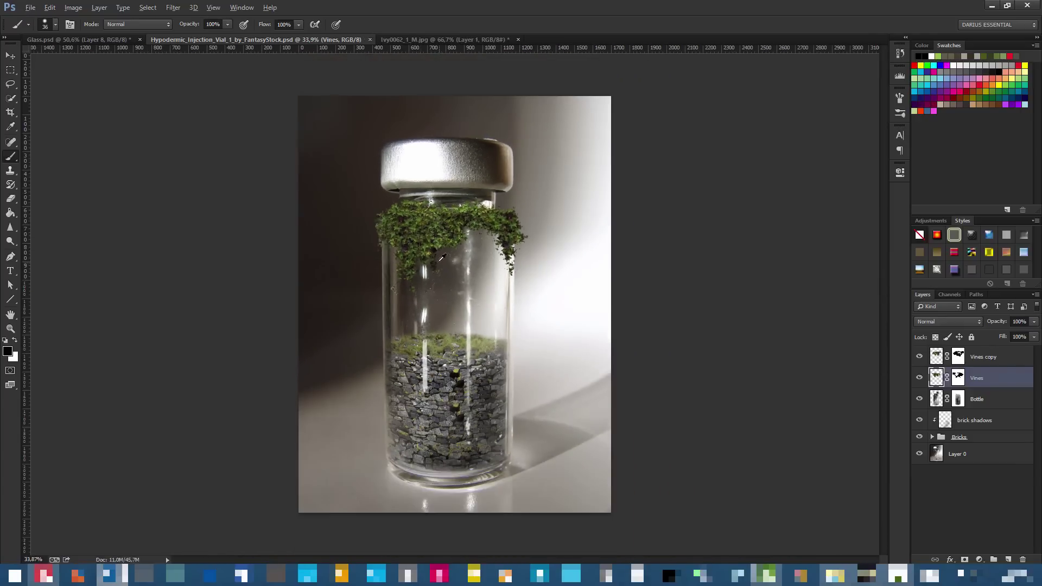
scroll(441, 257, up, 2)
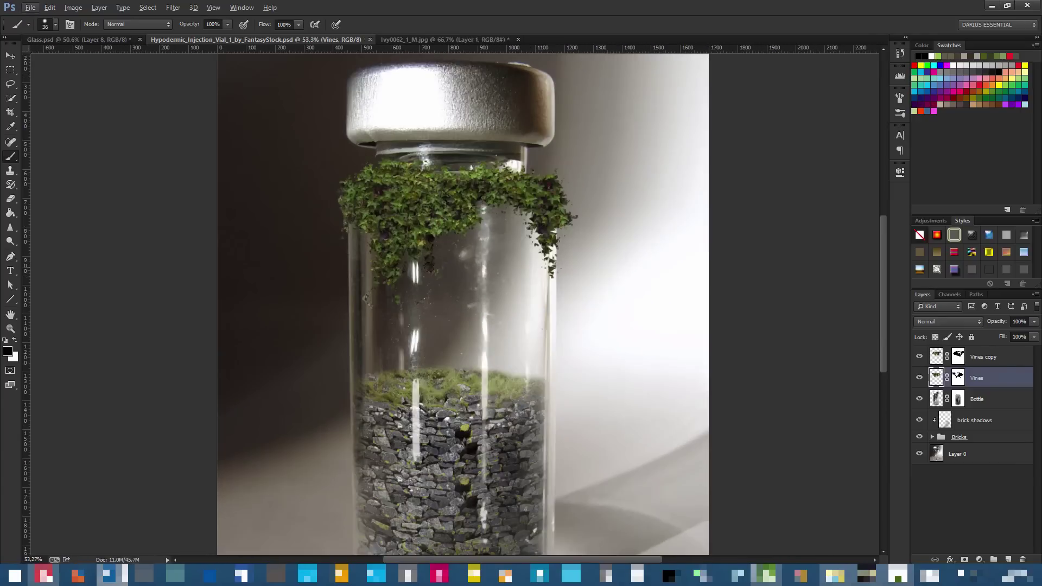
click(987, 358)
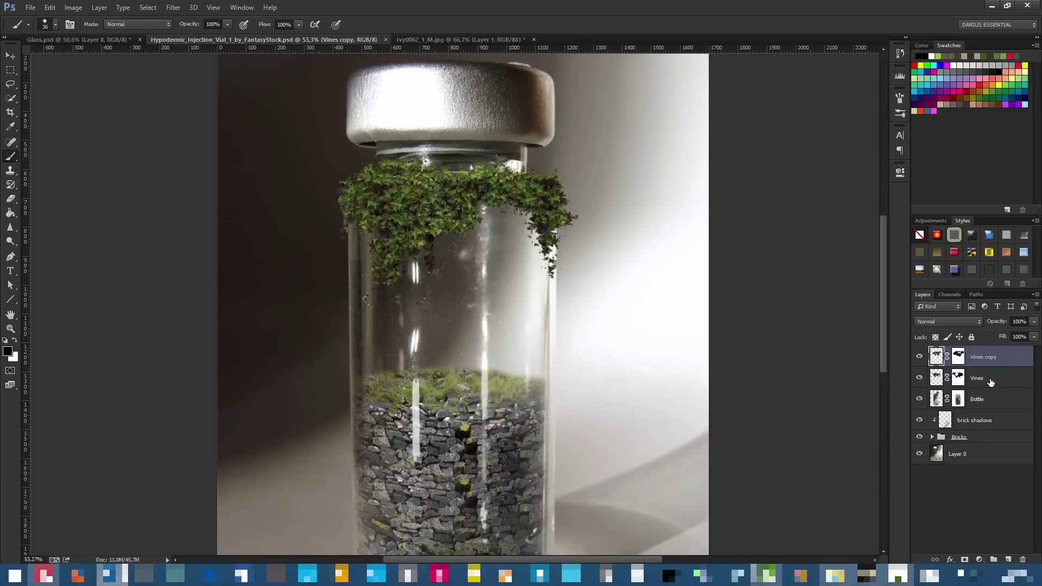
Group the Vines and Vines copy layers together with Ctrl+G
shift+click(990, 382)
key(ctrl+g)
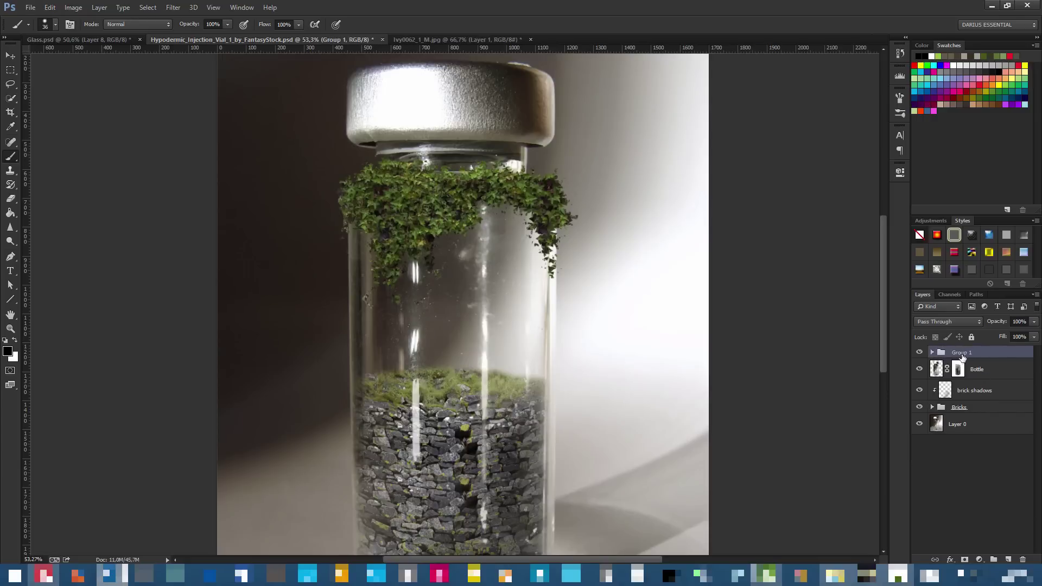
double_click(961, 354)
click(1013, 353)
right_click(964, 354)
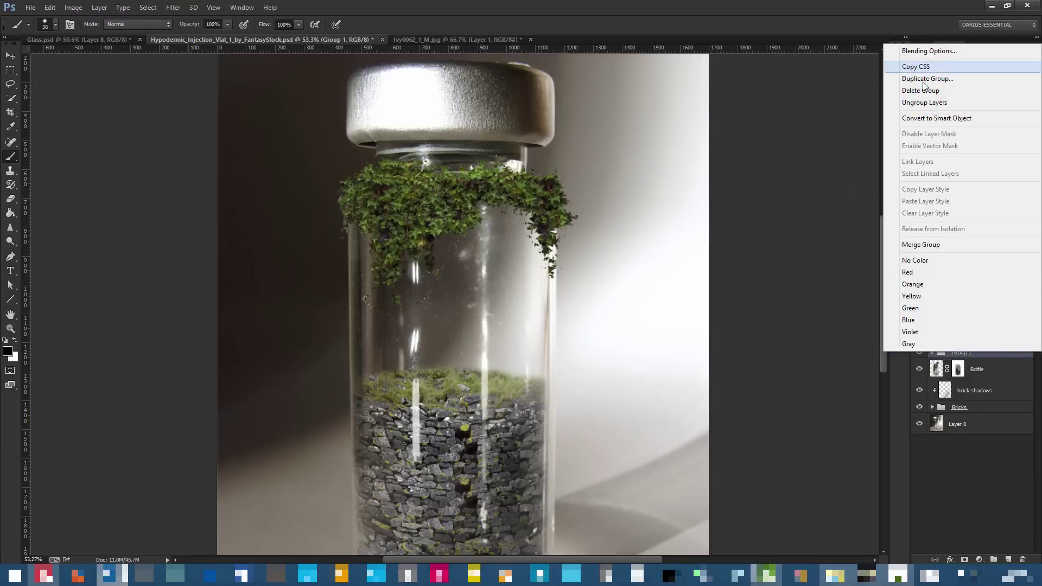
key(Escape)
Rename Group 1 to 'Vines' and reorder the Bottle layer relative to it
double_click(964, 352)
text(Vines)
key(Return)
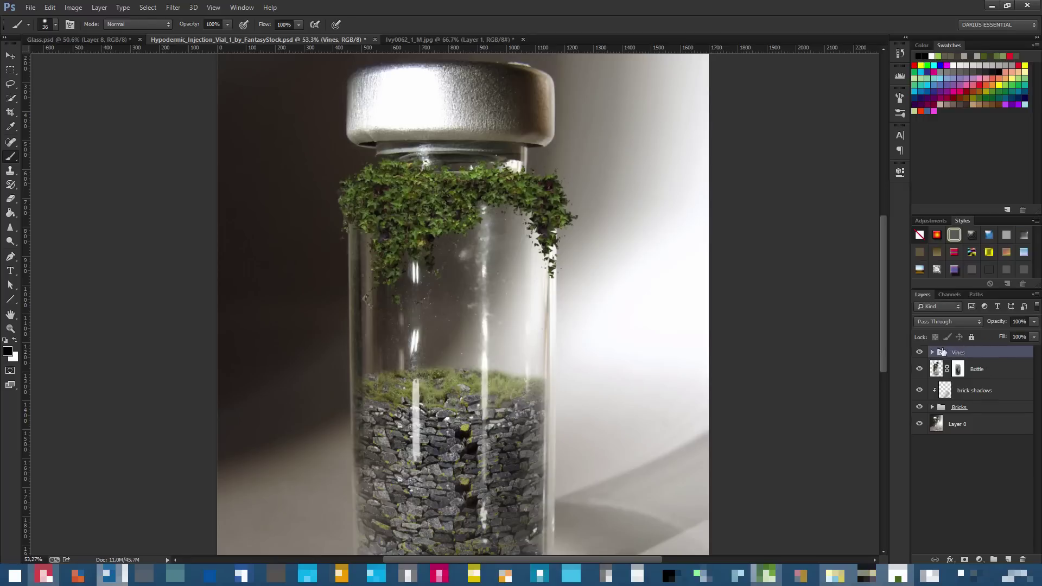
click(932, 353)
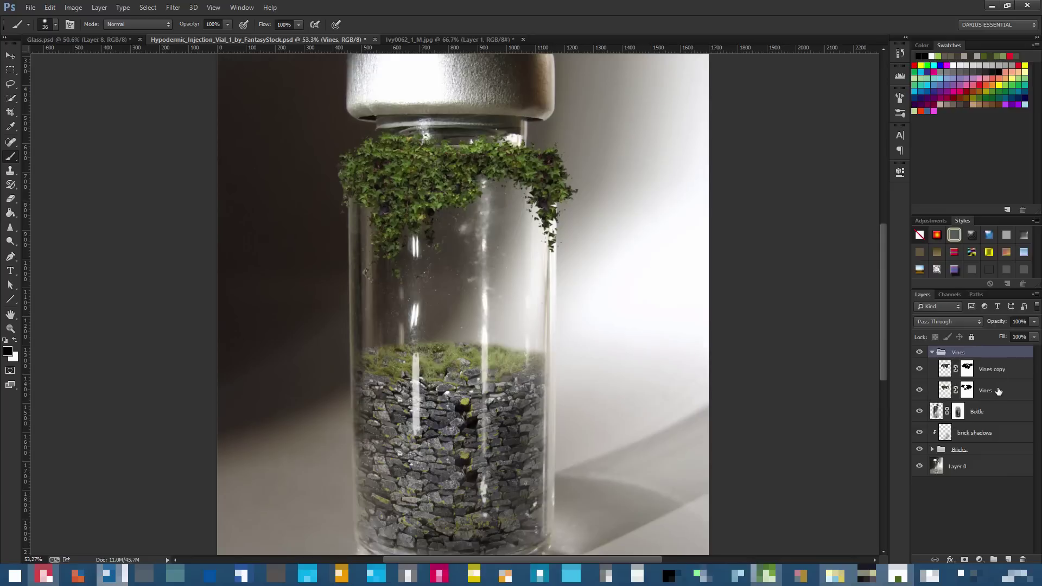
click(934, 354)
mouse_move(1001, 365)
mouse_down()
mouse_move(1000, 395)
mouse_move(989, 350)
mouse_move(991, 374)
mouse_up()
Duplicate the Vines group below Bottle, drop the copy onto the grass, and add a white mask
key(ctrl+z)
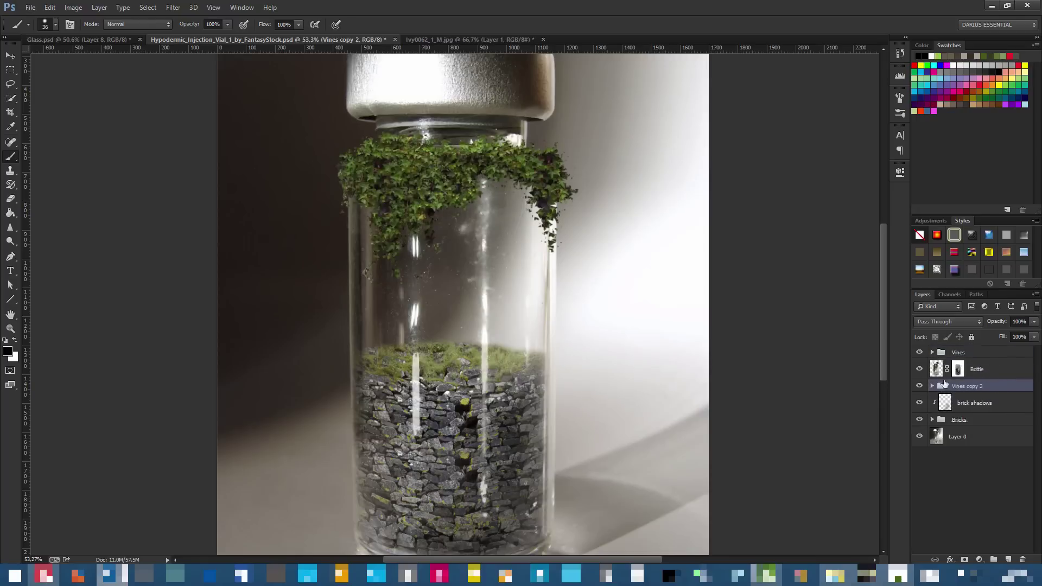
drag(496, 228, 495, 419)
scroll(446, 450, down, 3)
scroll(446, 451, up, 5)
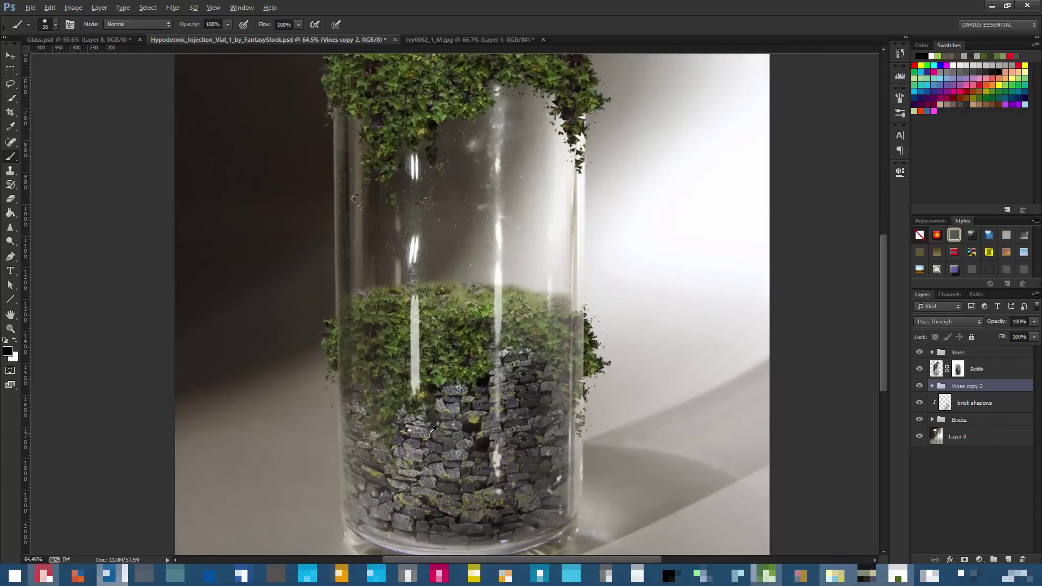
mouse_move(542, 293)
mouse_down()
mouse_move(542, 315)
mouse_move(542, 293)
mouse_up()
scroll(482, 326, down, 3)
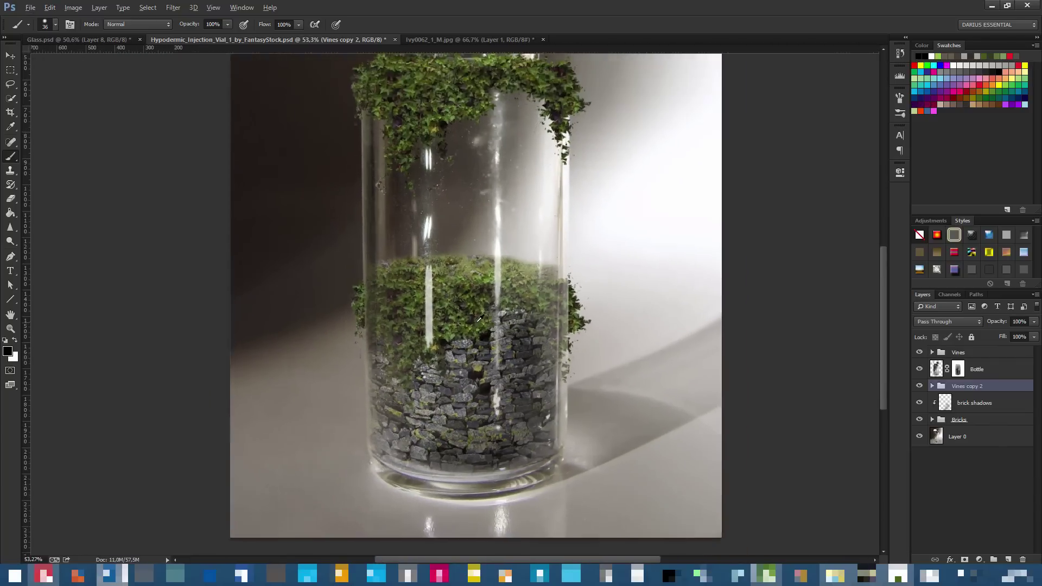
scroll(472, 325, up, 4)
click(933, 386)
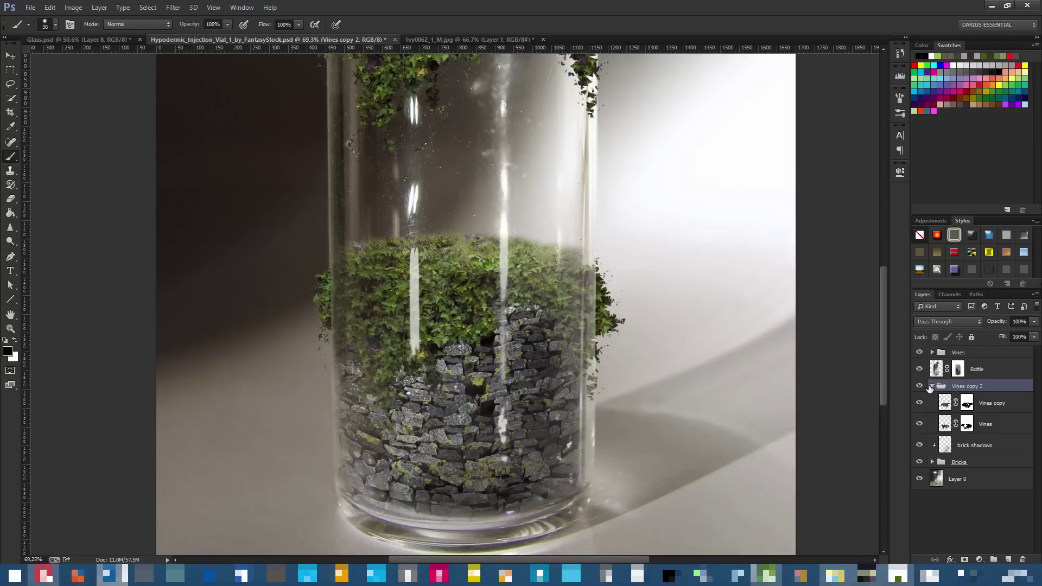
click(933, 386)
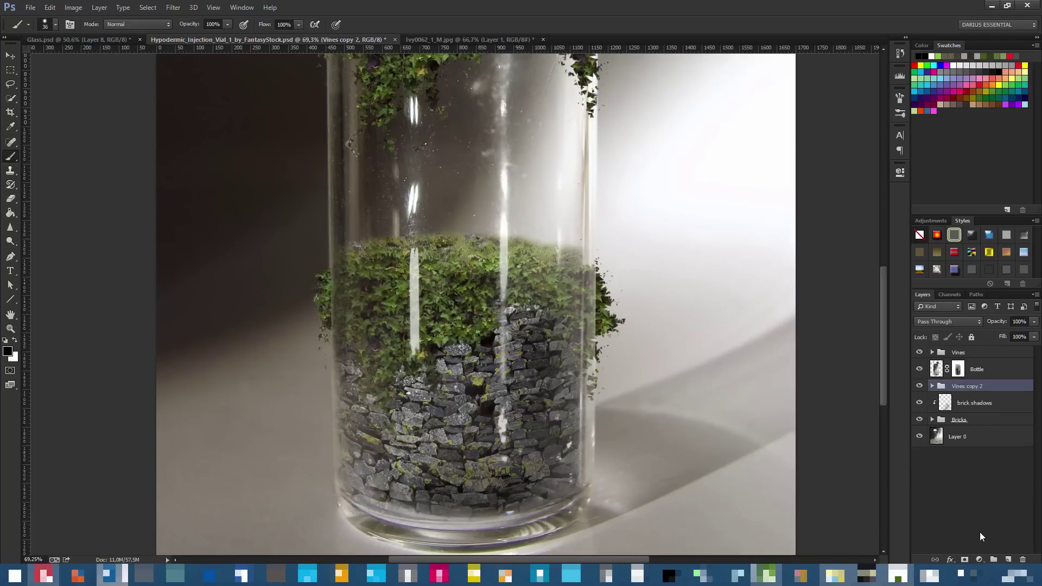
click(964, 559)
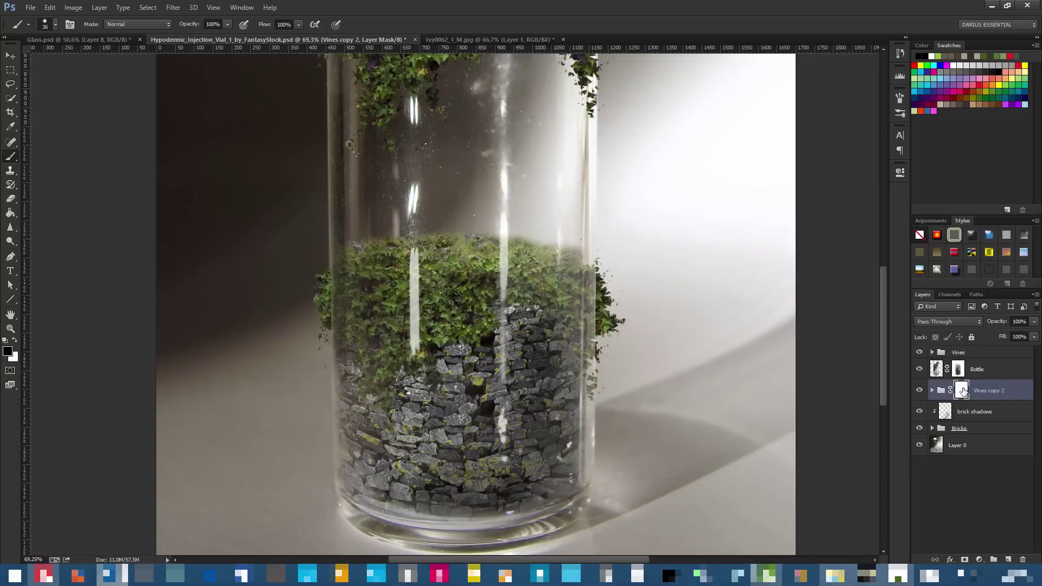
Target the Vines copy 2 mask and set the 74 px leaf brush to 267% scatter
click(933, 392)
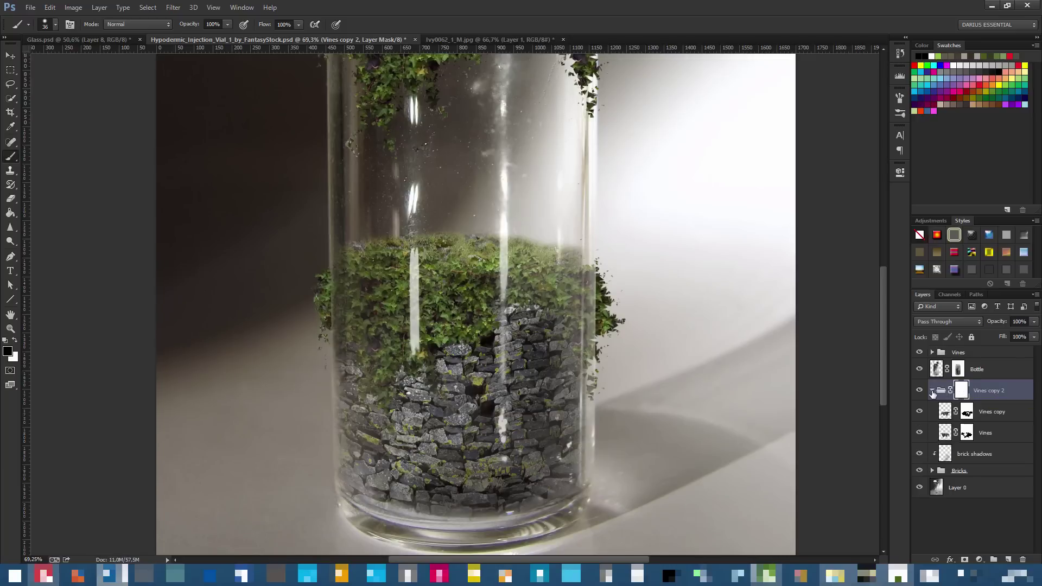
click(965, 414)
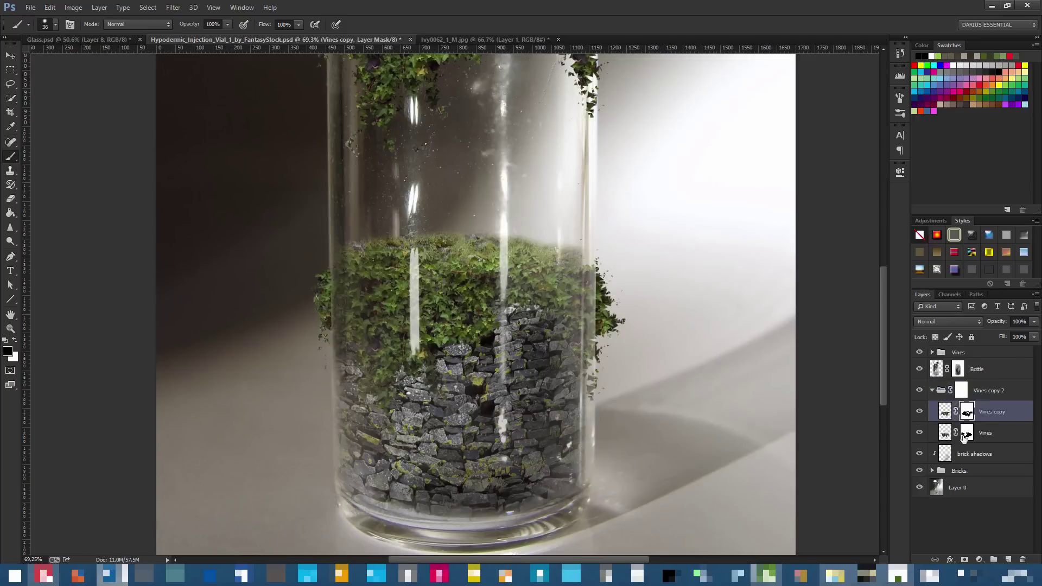
click(933, 390)
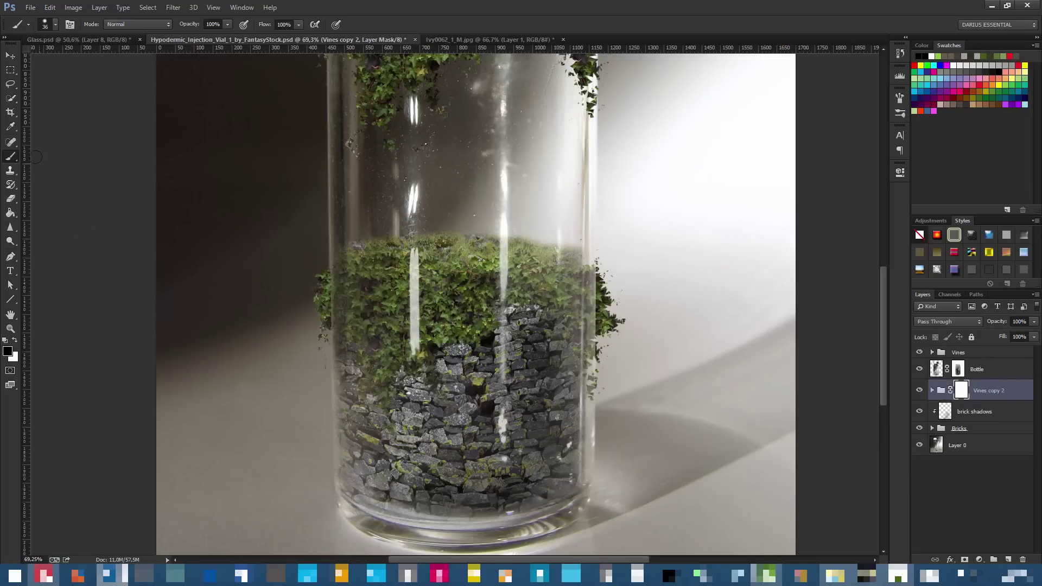
click(53, 24)
click(239, 323)
click(959, 393)
click(70, 24)
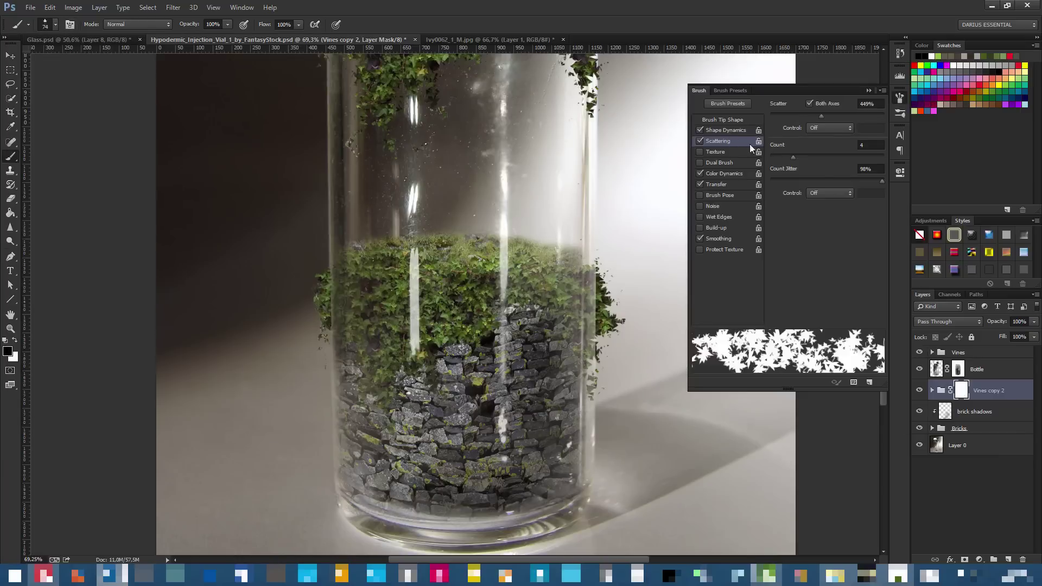
drag(821, 114, 800, 115)
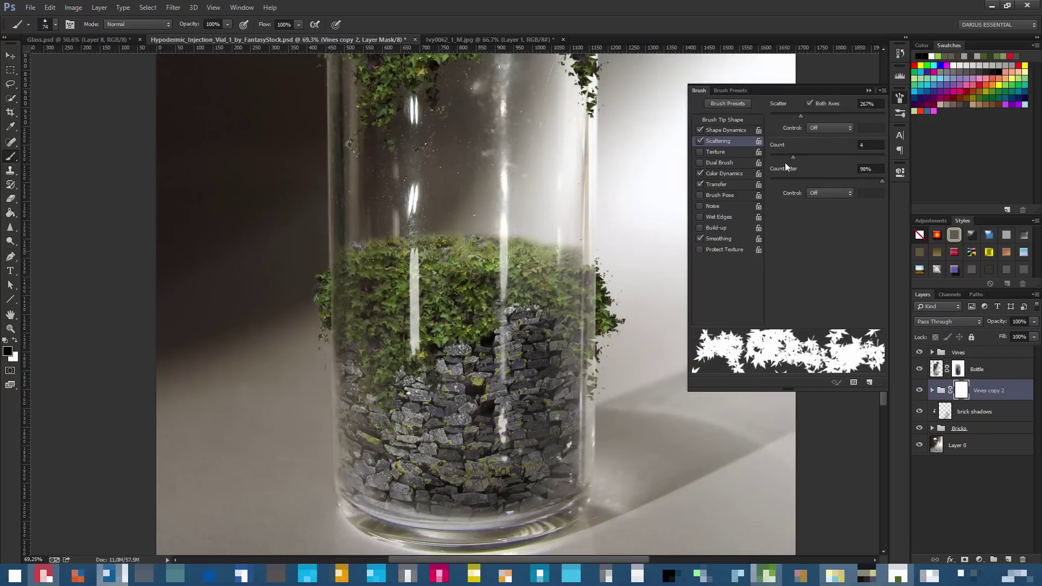
click(869, 91)
Mask ivy poking past the bottle's right edge and over the upper-left bricks
mouse_move(627, 304)
mouse_down()
mouse_move(623, 268)
mouse_move(613, 349)
mouse_move(607, 287)
mouse_move(603, 344)
mouse_move(614, 279)
mouse_move(590, 336)
mouse_up()
mouse_move(434, 321)
mouse_down()
mouse_move(431, 393)
mouse_move(404, 304)
mouse_move(432, 393)
mouse_move(348, 352)
mouse_move(320, 279)
mouse_up()
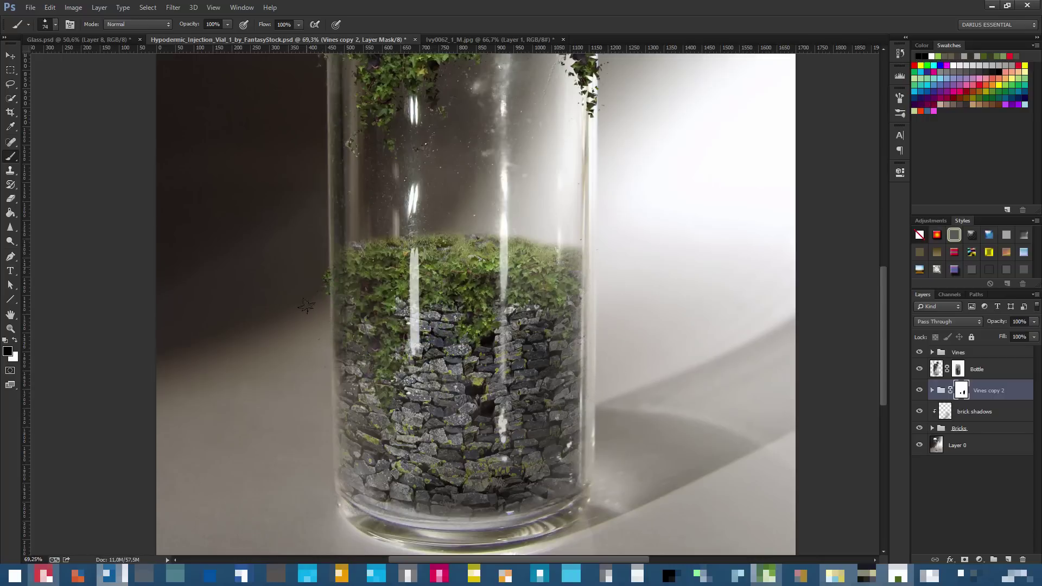
scroll(414, 366, down, 3)
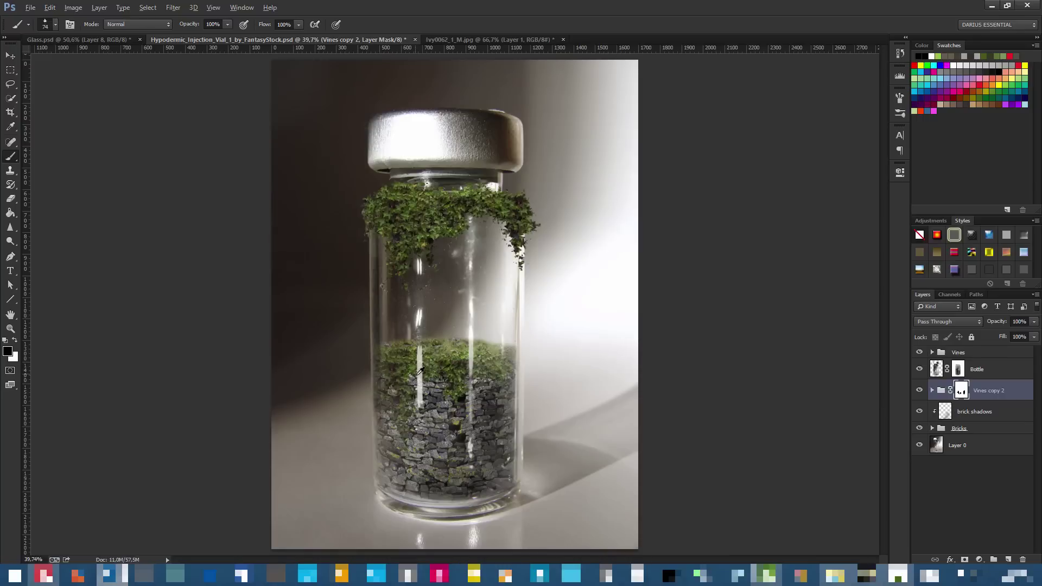
scroll(420, 373, up, 2)
click(988, 391)
scroll(449, 330, down, 2)
scroll(449, 330, up, 2)
scroll(448, 330, down, 3)
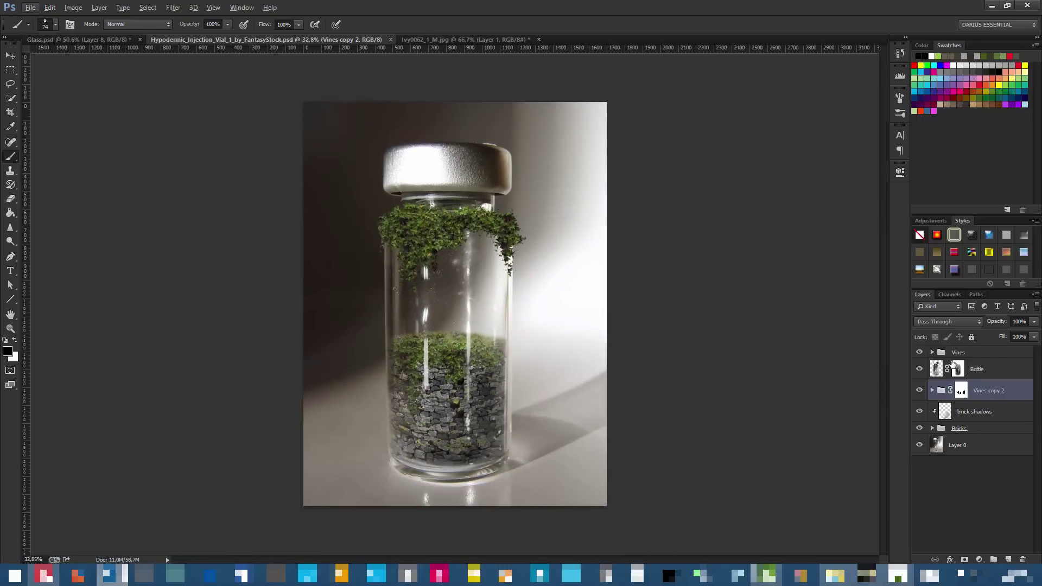
Compare the vial with and without the Vines group, check the Glass.jpg reference, then select the Vines copy 2 mask
click(966, 352)
click(919, 353)
click(920, 353)
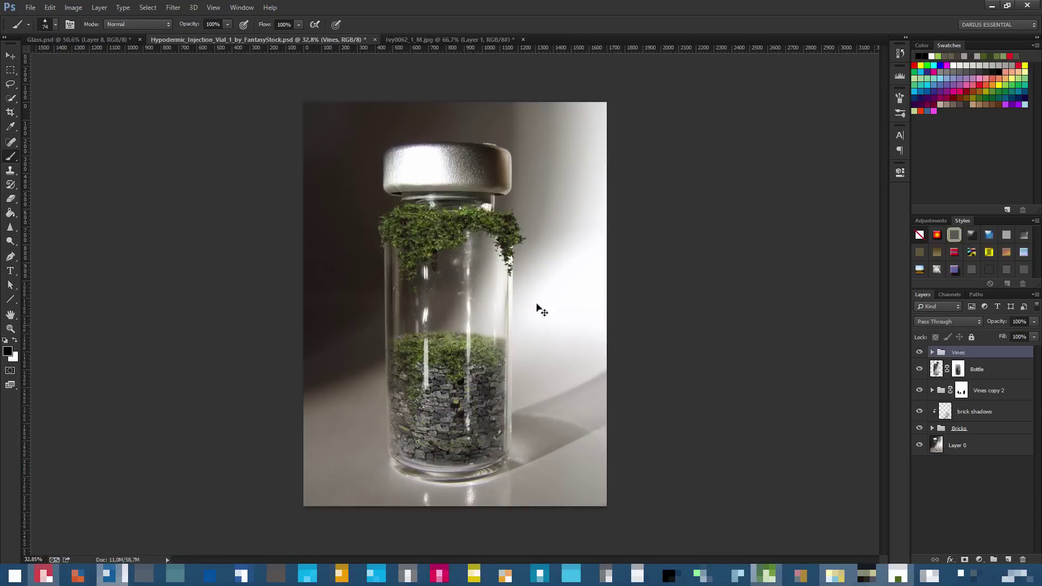
drag(0, 16, 498, 42)
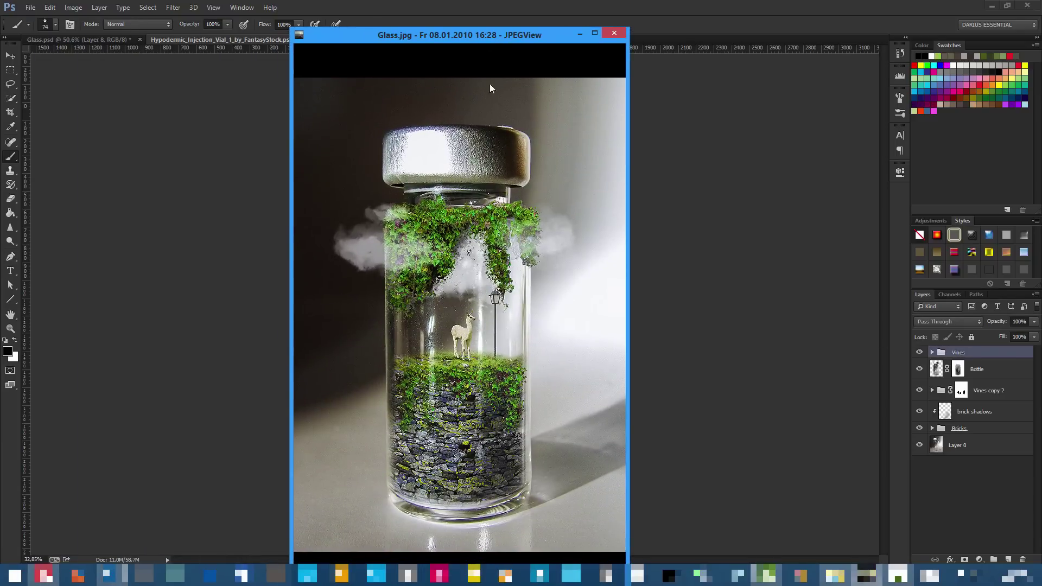
key(alt+Tab)
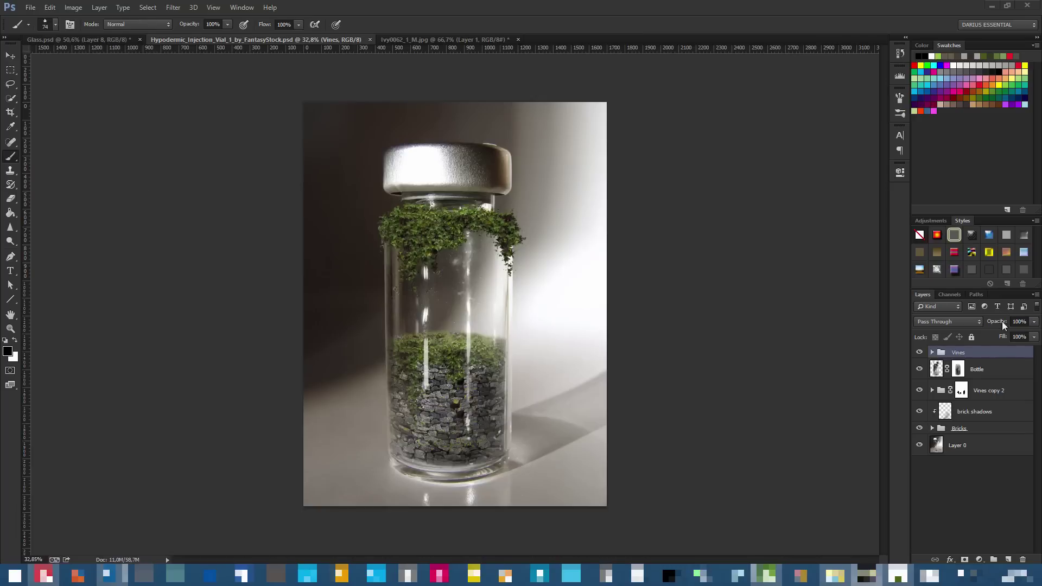
click(995, 376)
click(989, 391)
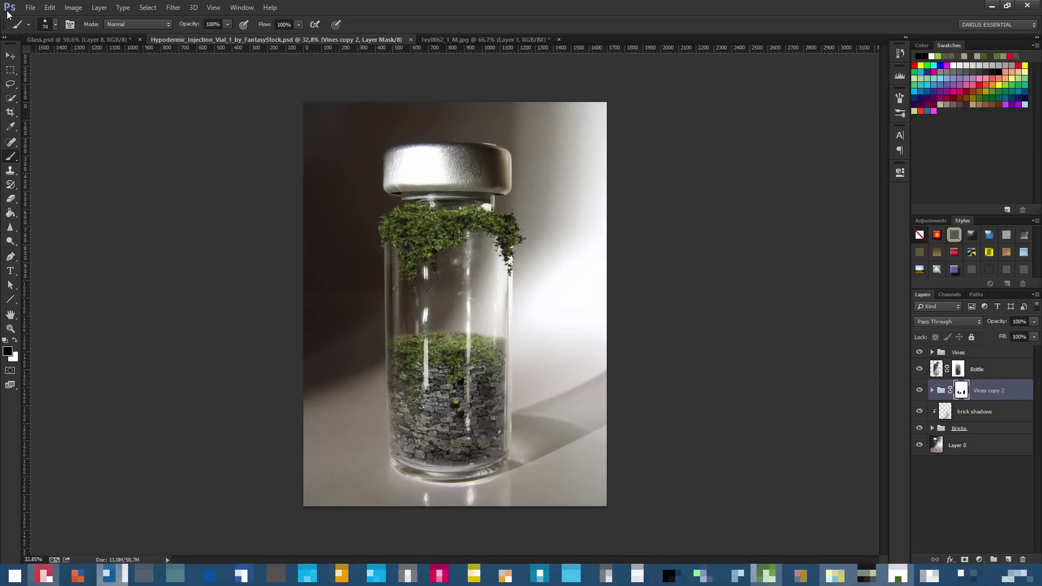
In Glass.psd, show the moss layer and hide Layer 7 and the Vibrance 1 copy adjustment
click(98, 38)
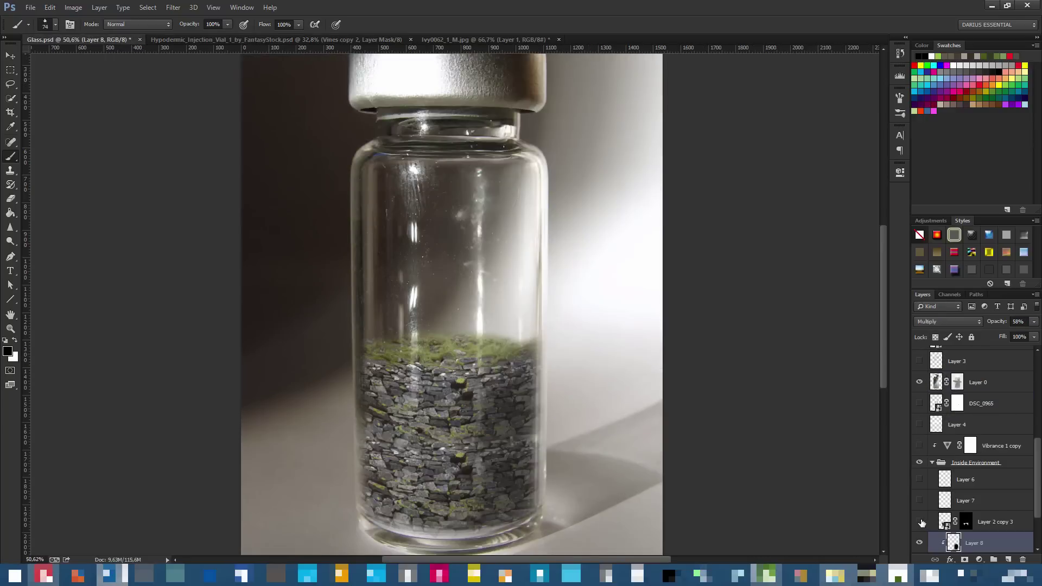
click(920, 522)
click(919, 501)
click(920, 480)
click(920, 480)
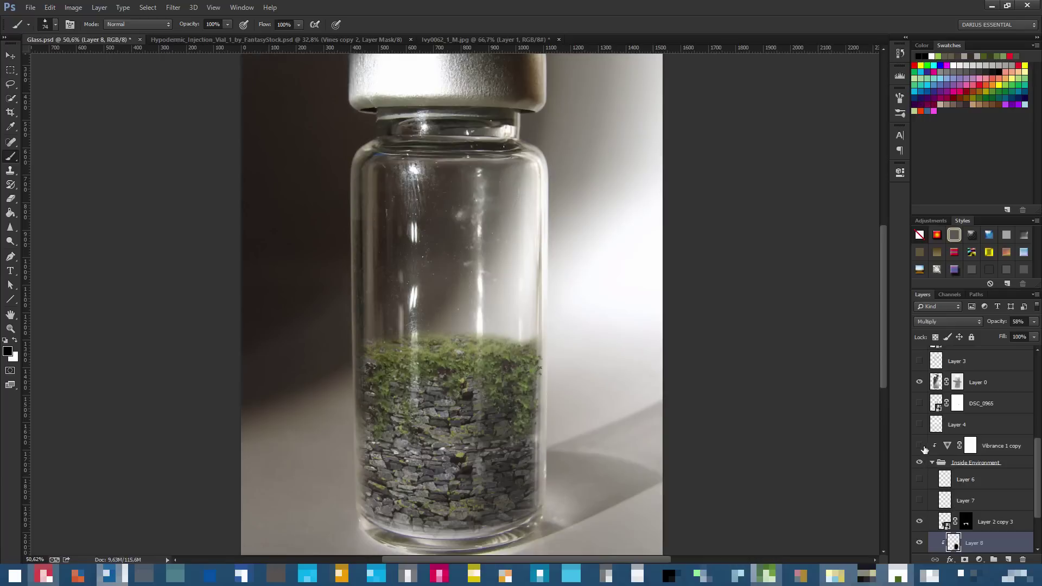
click(920, 445)
scroll(920, 456, up, 2)
Toggle the Layer 4 clouds to compare, then rename Layer 4 to 'clouds'
click(920, 467)
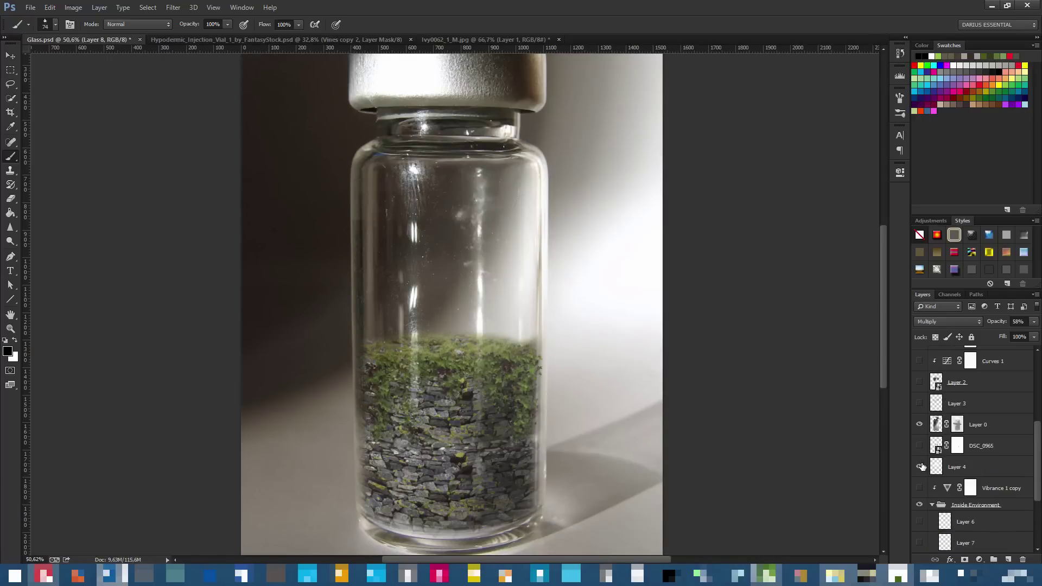
click(920, 467)
click(920, 466)
click(920, 467)
click(921, 468)
click(960, 467)
double_click(961, 468)
text(clouds)
key(Return)
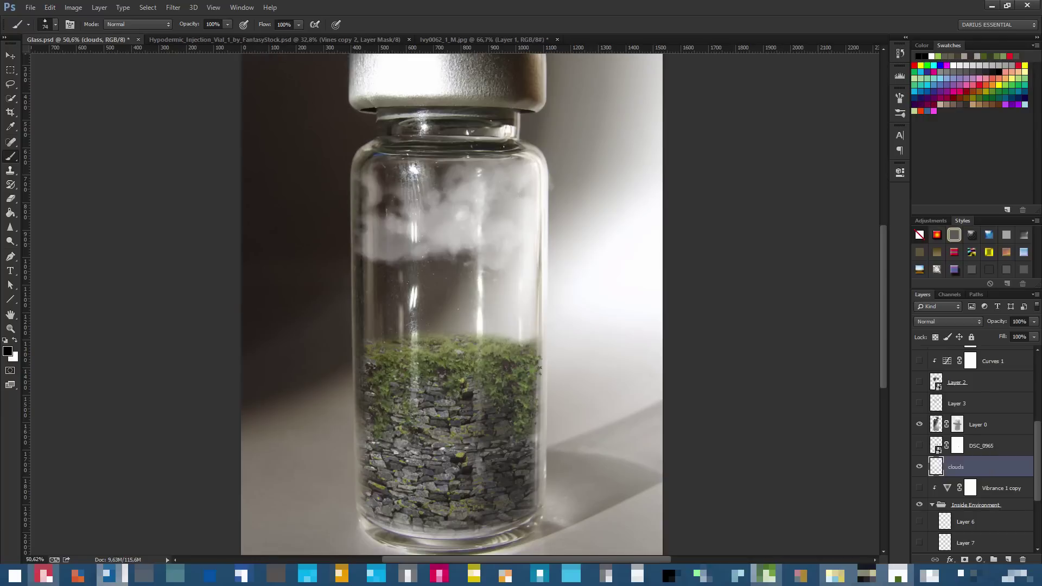
Hide the clouds, show the DSC_0965 lamp post layer, and return to the vial document
click(920, 459)
click(920, 446)
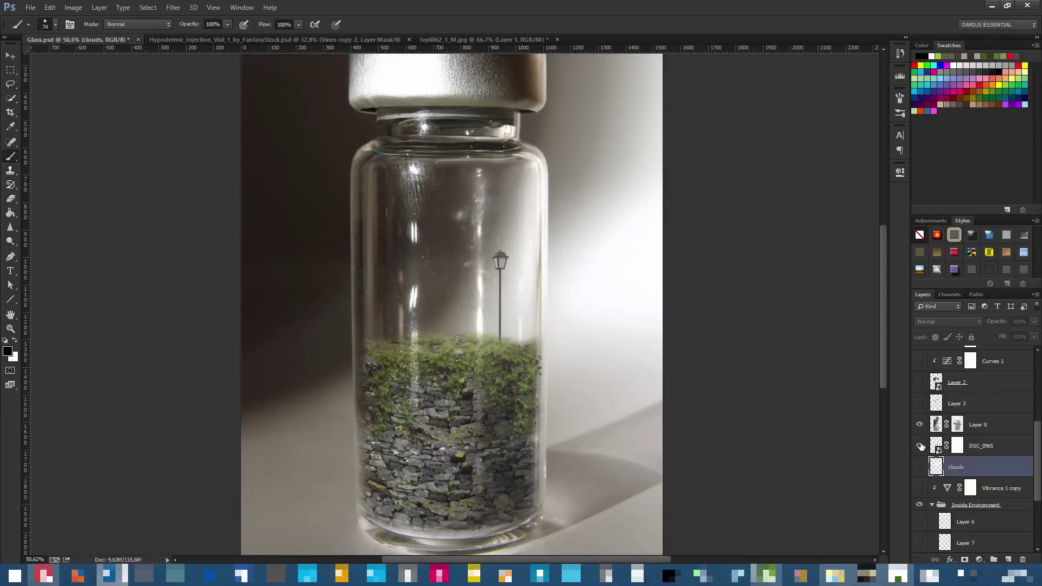
click(309, 40)
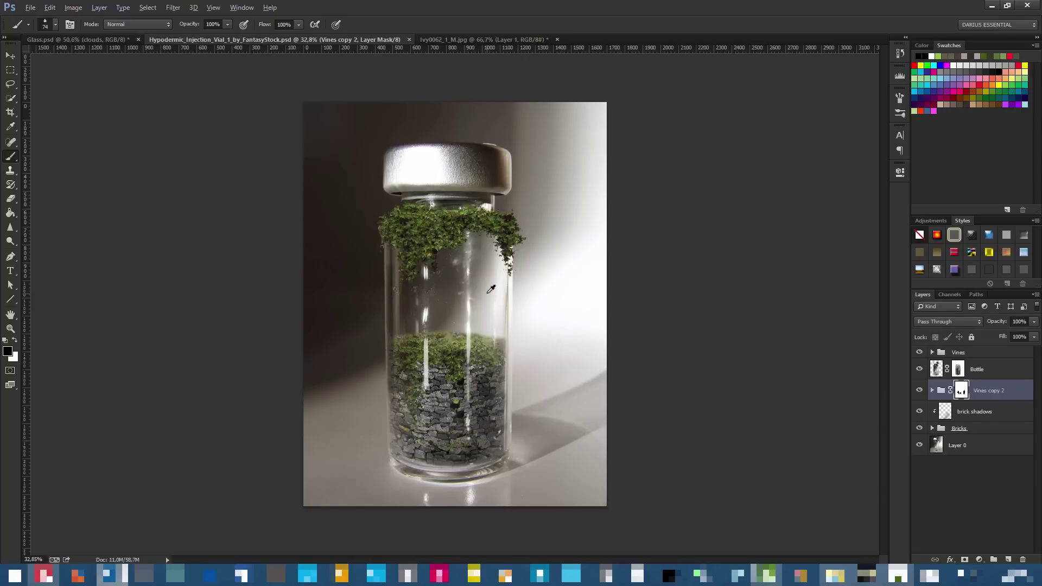
Drop the lamp post photo from its folder into the vial document
scroll(478, 295, up, 5)
scroll(433, 303, down, 5)
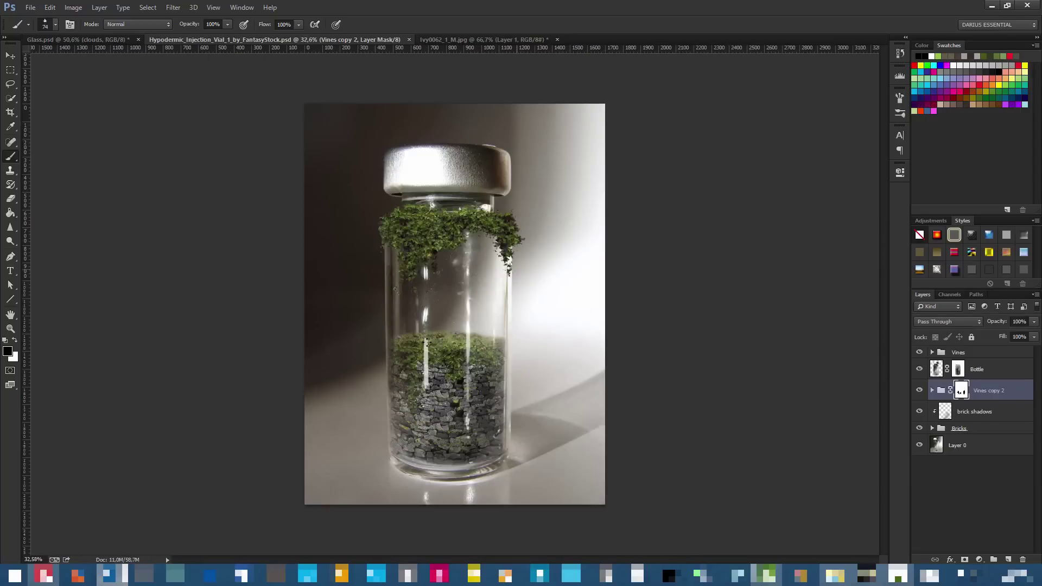
click(835, 575)
drag(504, 308, 513, 344)
Shrink the lamp post to about 60% and place it over the grass inside the vial
scroll(471, 299, up, 6)
drag(455, 312, 498, 278)
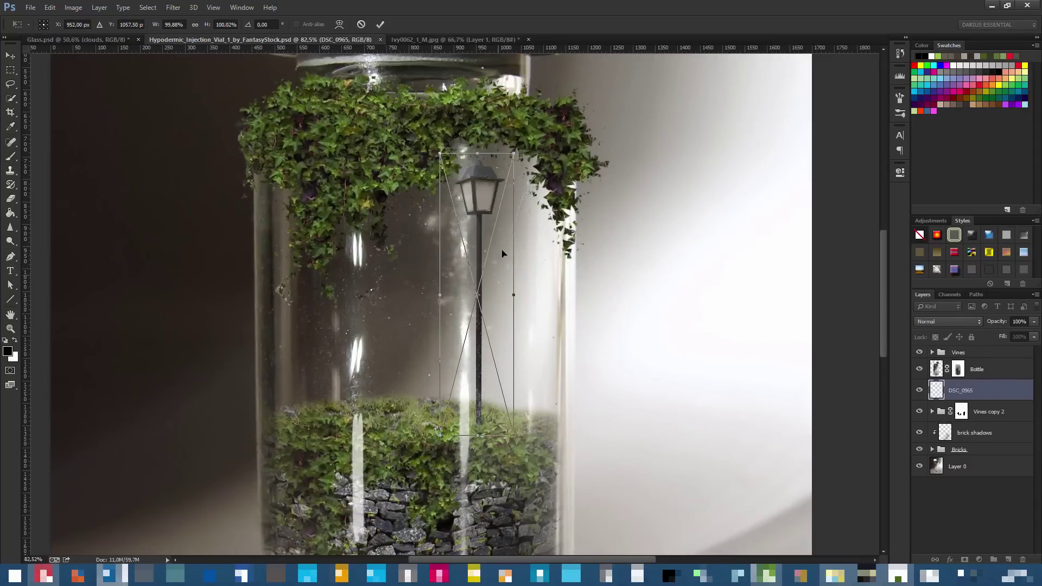
drag(514, 154, 472, 262)
drag(474, 344, 492, 333)
key(Return)
key(b)
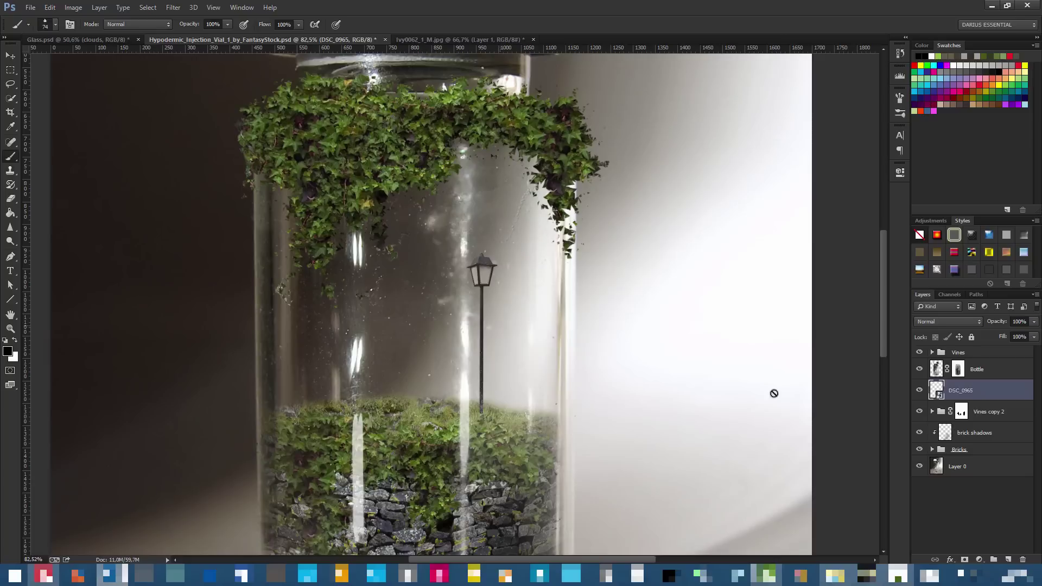
Add a layer mask to the DSC_0965 layer and rename it Streetlamp
click(964, 560)
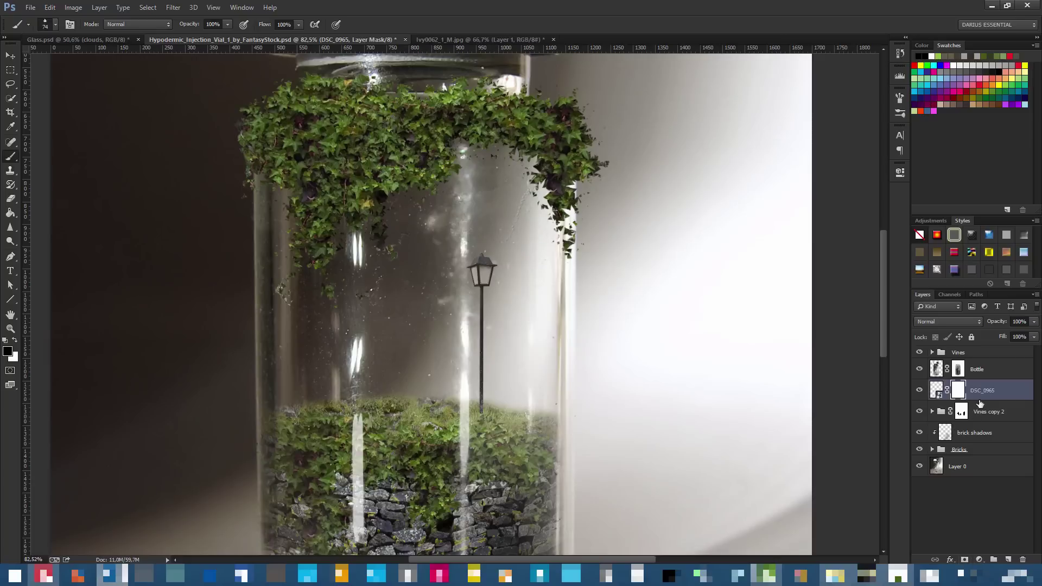
double_click(983, 391)
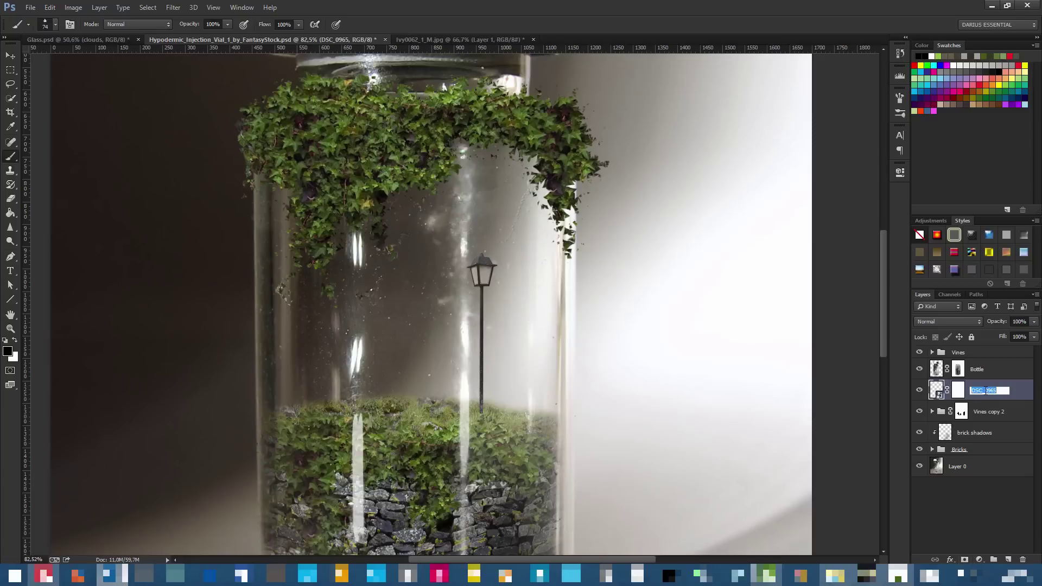
text(Streetlamp)
key(Return)
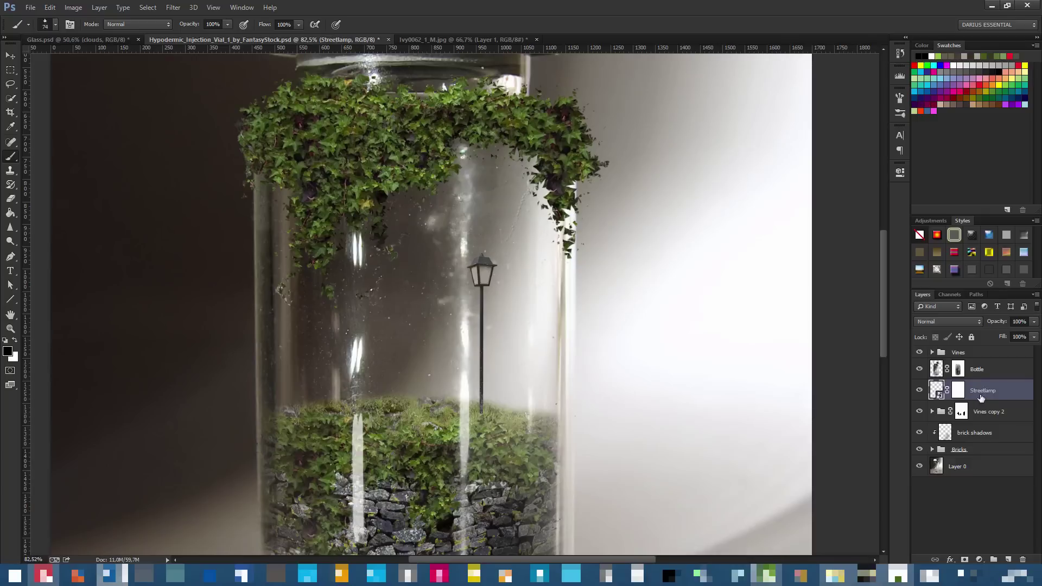
With a 34 px brush, paint a mask stroke over the pole's base on the Streetlamp mask, then undo it
click(958, 390)
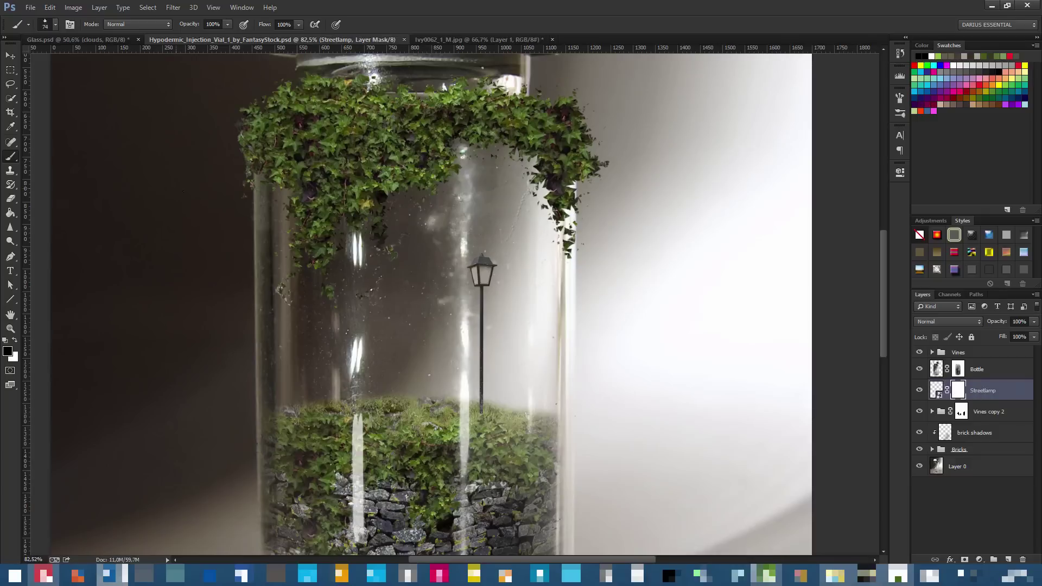
click(54, 25)
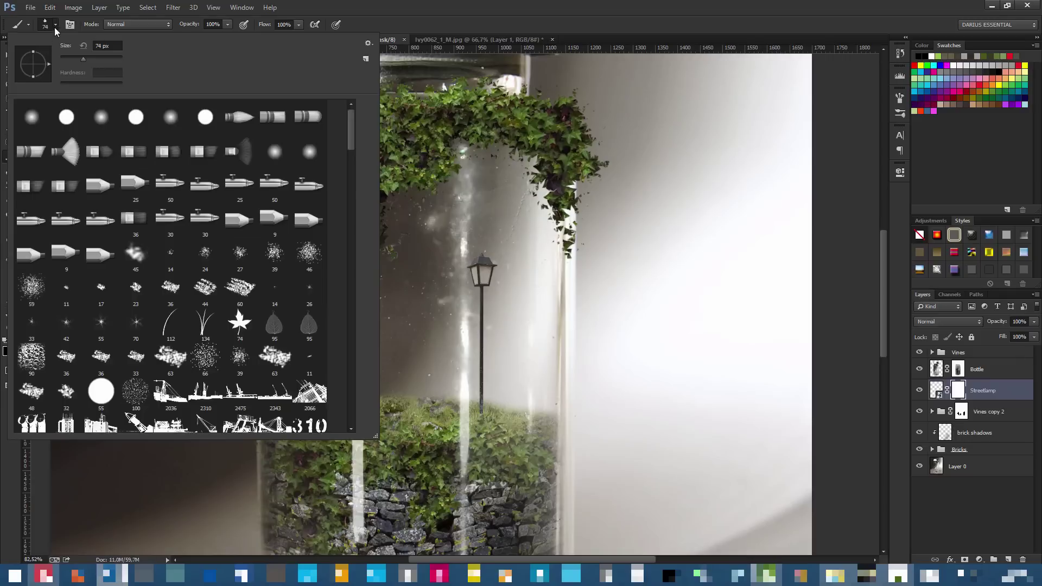
drag(83, 58, 69, 57)
click(959, 389)
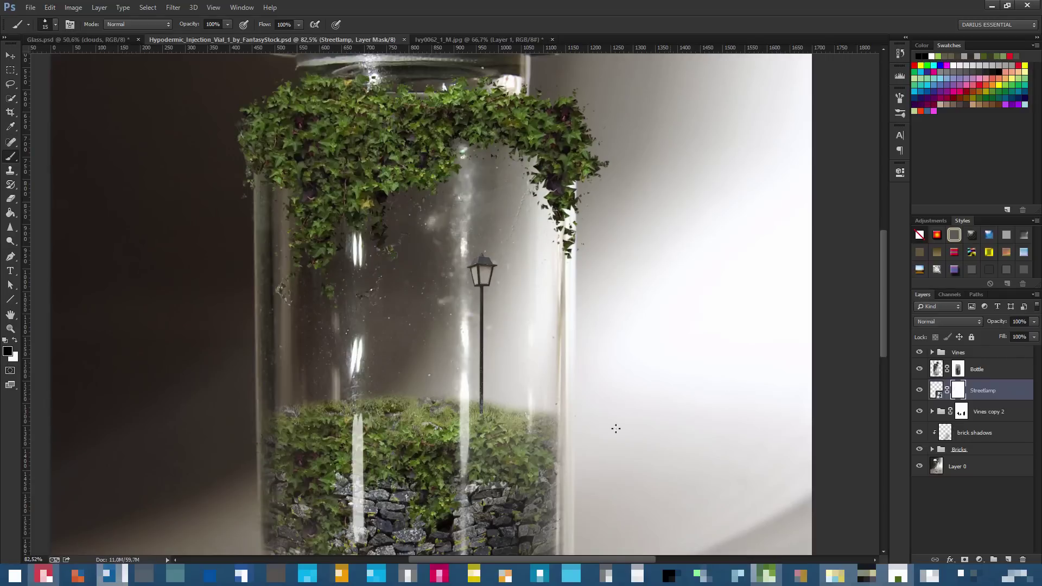
scroll(491, 440, up, 5)
mouse_move(467, 335)
mouse_down()
mouse_move(453, 362)
mouse_move(468, 380)
mouse_move(468, 349)
mouse_move(456, 357)
mouse_move(447, 327)
mouse_up()
key(ctrl+z)
key(ctrl+z)
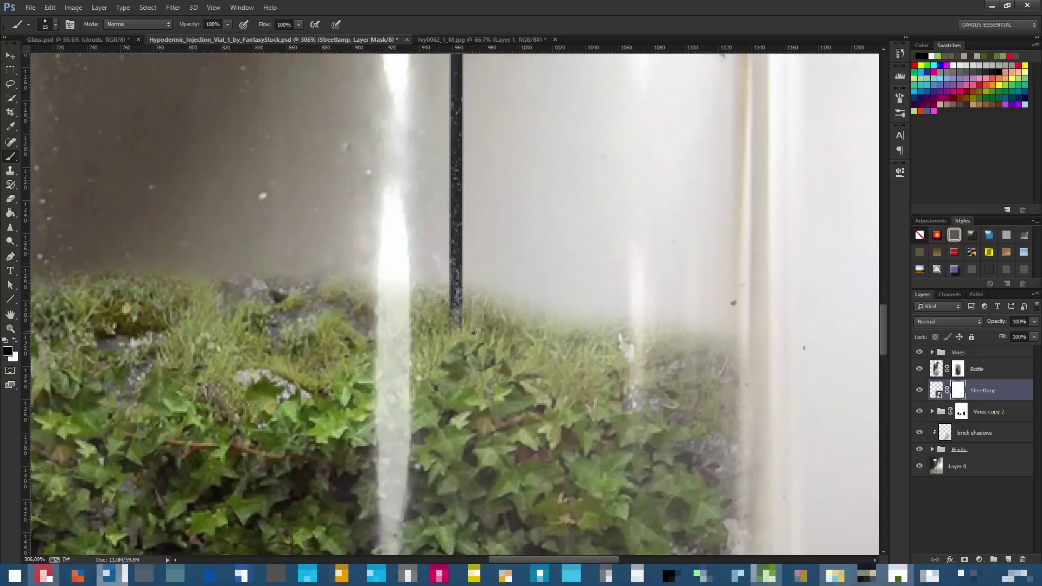
Nudge the streetlamp slightly into place and select the Streetlamp layer content instead of its mask
scroll(471, 328, down, 3)
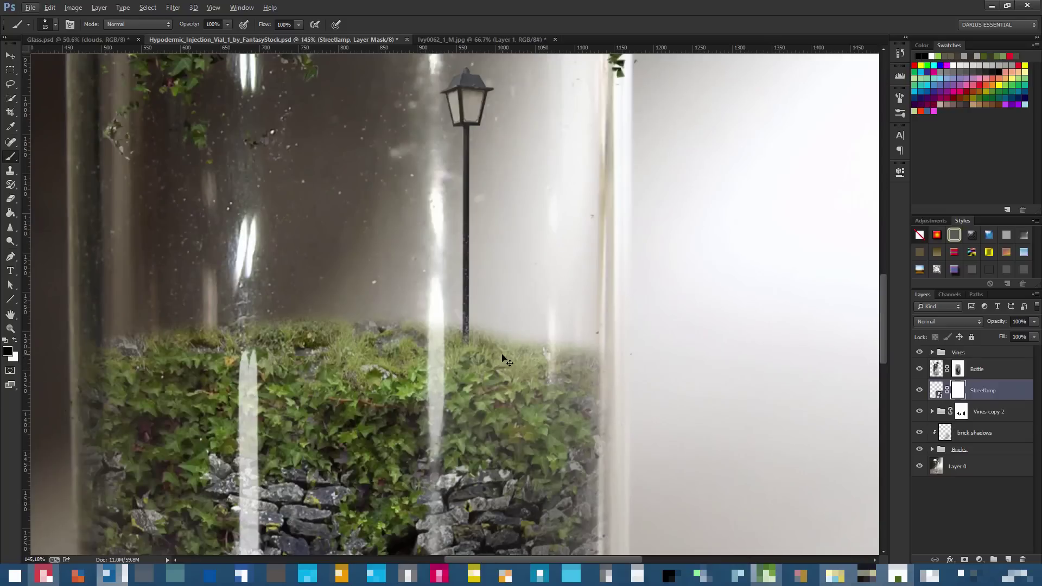
drag(500, 356, 501, 359)
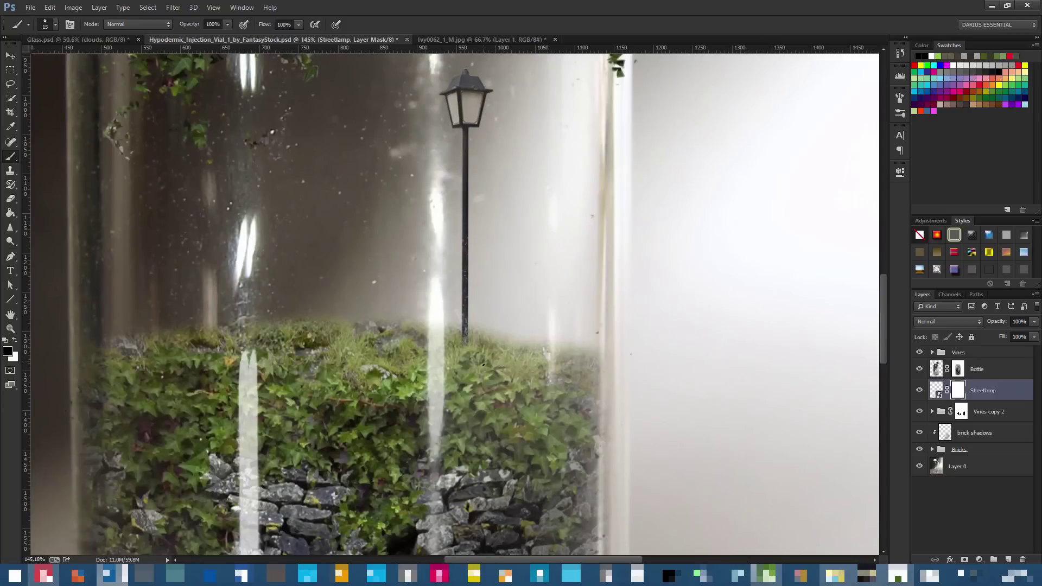
scroll(483, 365, down, 4)
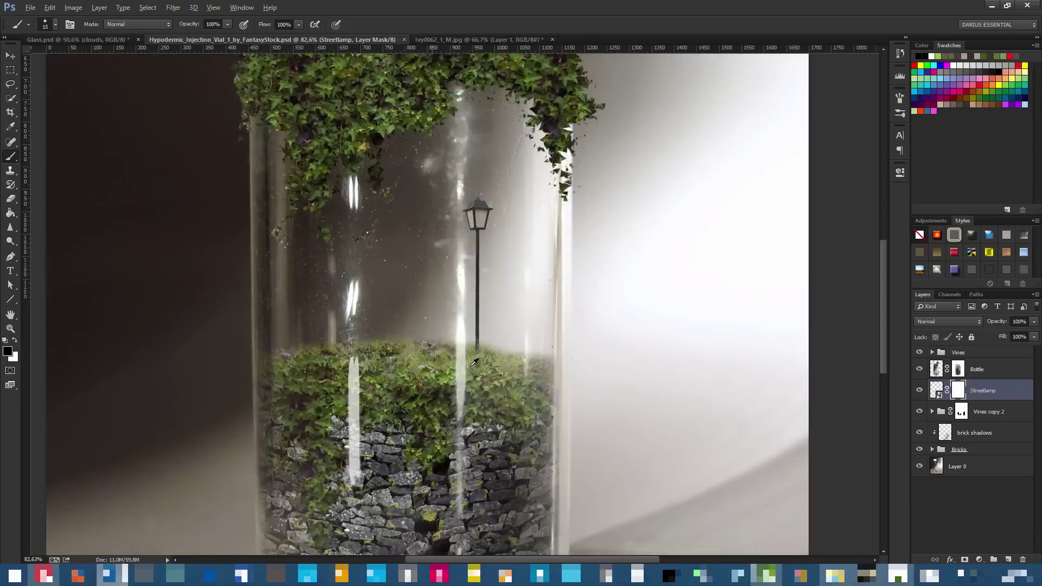
scroll(474, 363, down, 2)
click(997, 392)
scroll(471, 377, down, 2)
scroll(476, 350, up, 3)
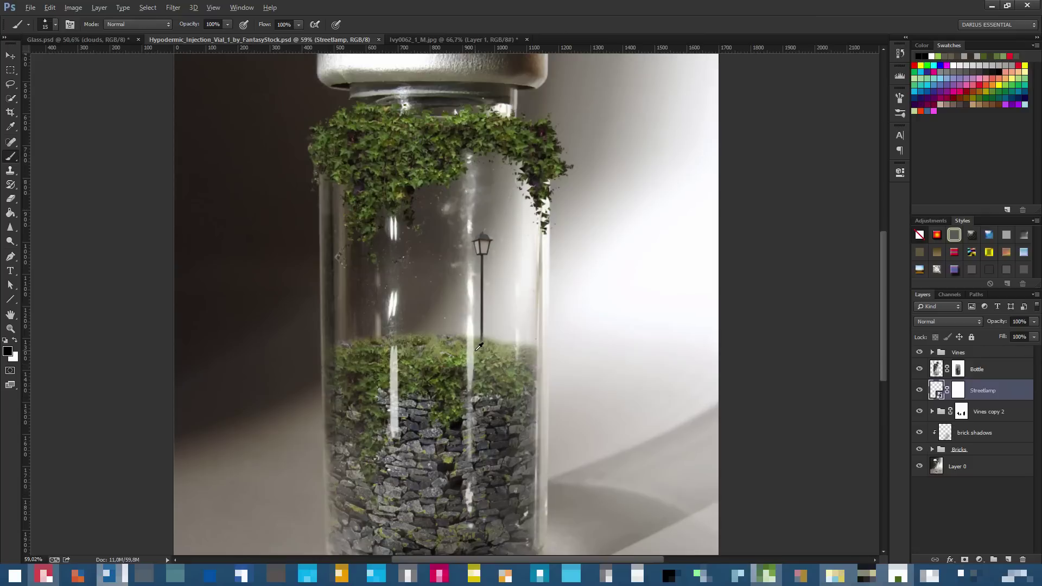
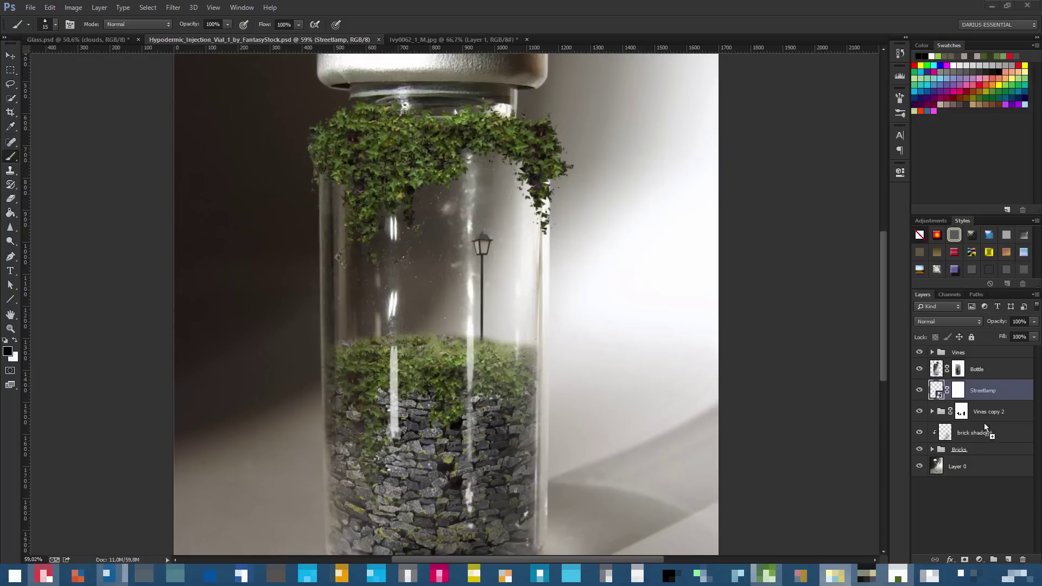
Drag Llama_stock_by_A68Stock.jpg into Photoshop to open it as a new document tab
drag(978, 453, 978, 453)
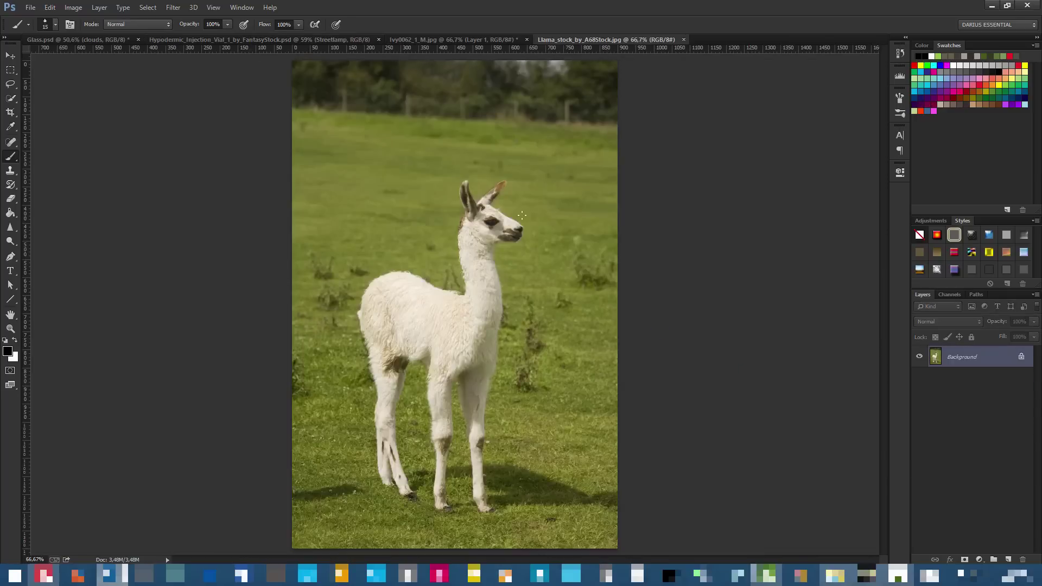
Close the ivy image without saving, then switch to the llama photo and zoom in
click(438, 41)
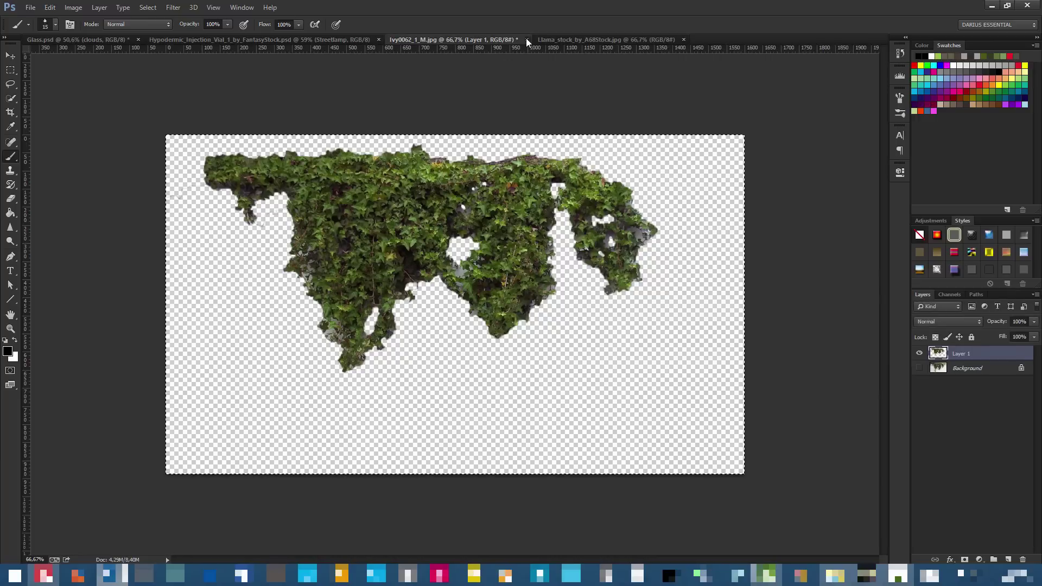
click(526, 39)
click(514, 215)
click(369, 40)
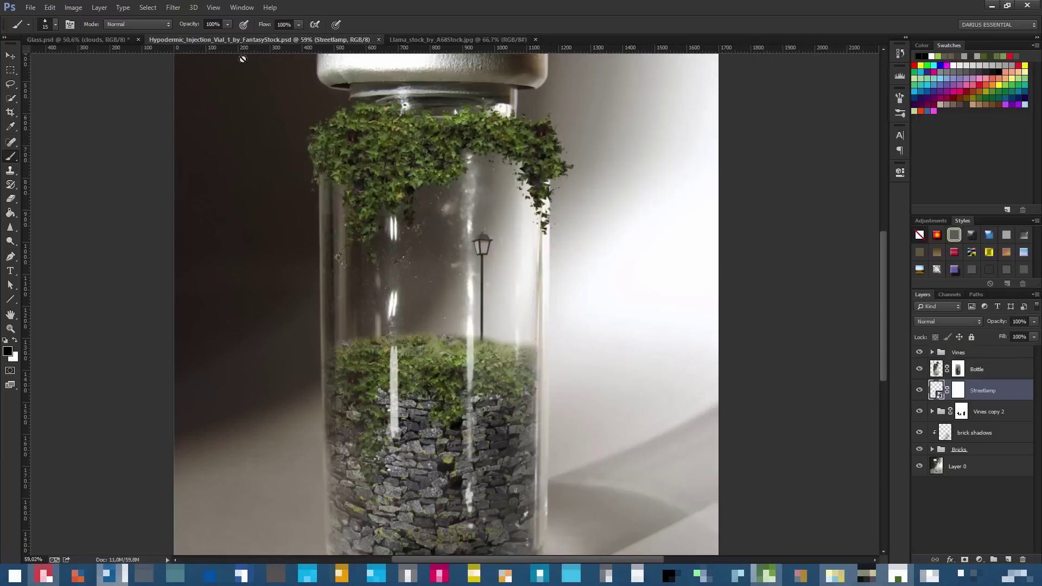
click(478, 39)
scroll(421, 241, up, 3)
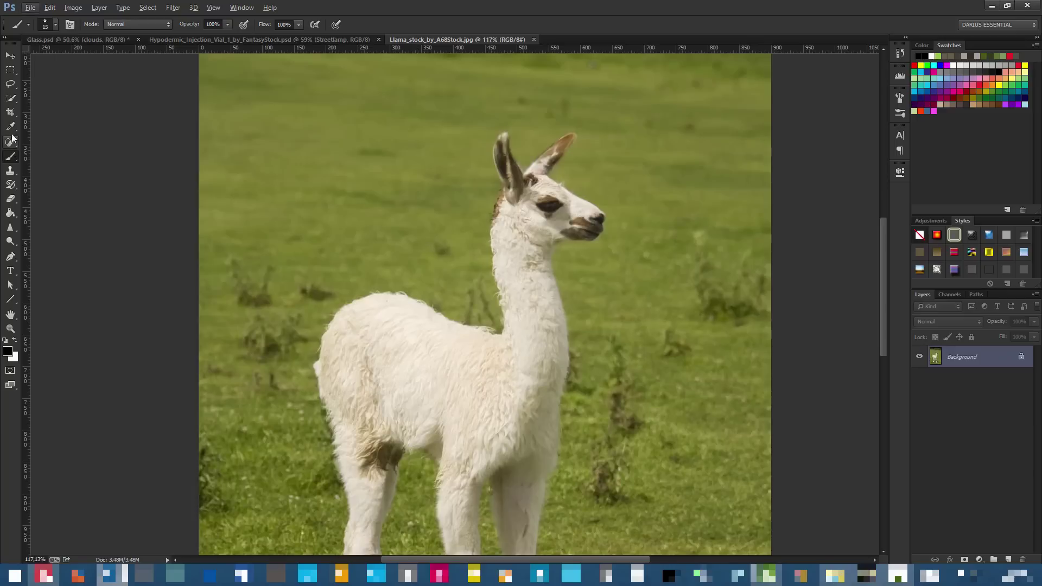
With the Quick Selection Tool, select the llama's face, both ears and neck
drag(10, 98, 37, 99)
click(37, 98)
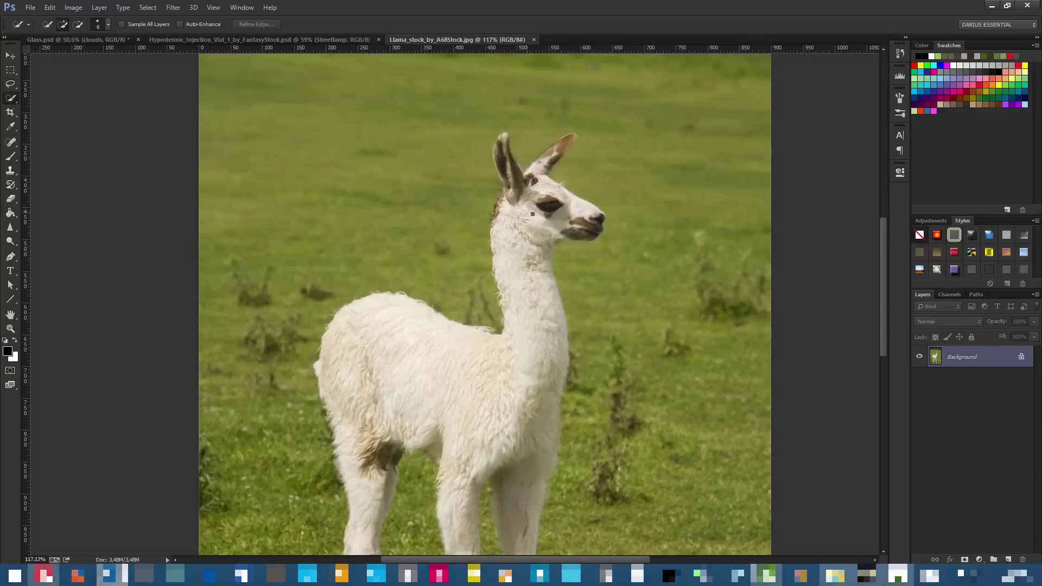
mouse_move(586, 217)
mouse_down()
mouse_move(535, 195)
mouse_move(553, 223)
mouse_move(560, 201)
mouse_up()
mouse_move(555, 158)
mouse_down()
mouse_move(518, 179)
mouse_move(575, 136)
mouse_move(536, 178)
mouse_up()
mouse_move(503, 242)
mouse_down()
mouse_move(510, 288)
mouse_move(543, 320)
mouse_move(537, 347)
mouse_move(562, 226)
mouse_move(560, 236)
mouse_up()
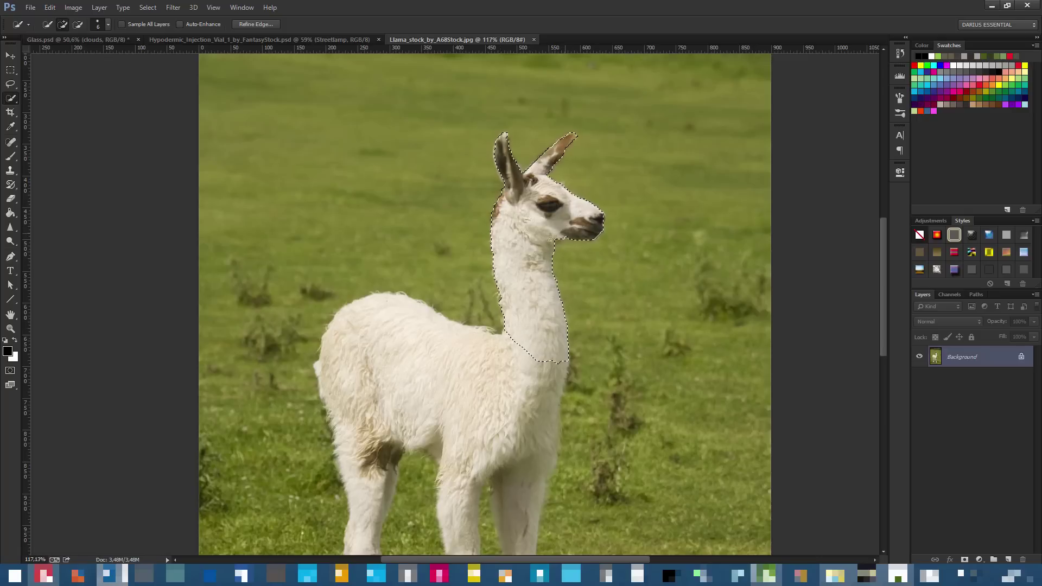
Add the llama's body, front legs and rear leg to the selection, undoing a stray hoof stroke
scroll(481, 286, down, 5)
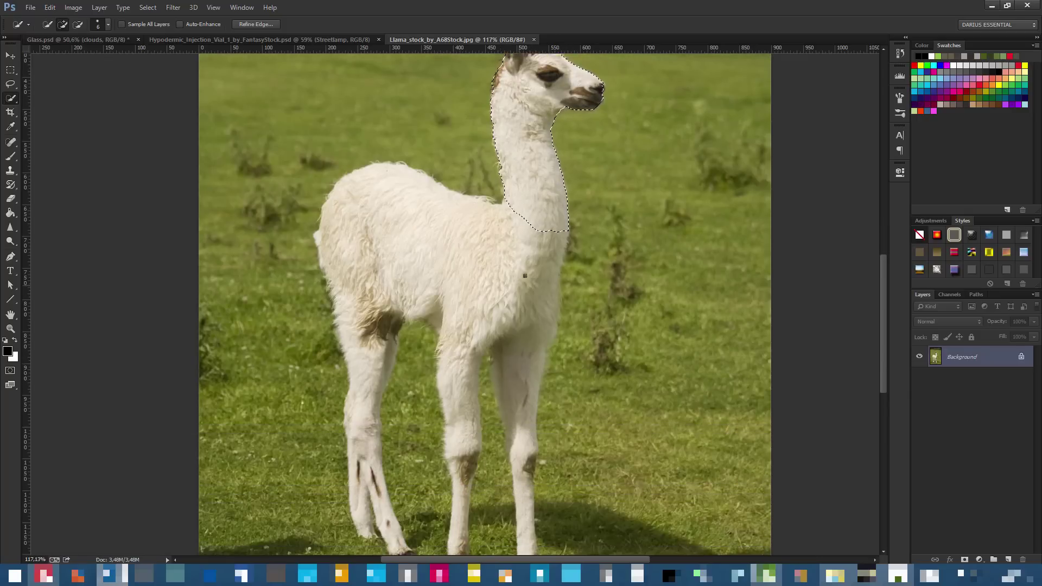
mouse_move(482, 286)
mouse_down()
mouse_move(393, 231)
mouse_move(419, 261)
mouse_up()
scroll(384, 267, down, 3)
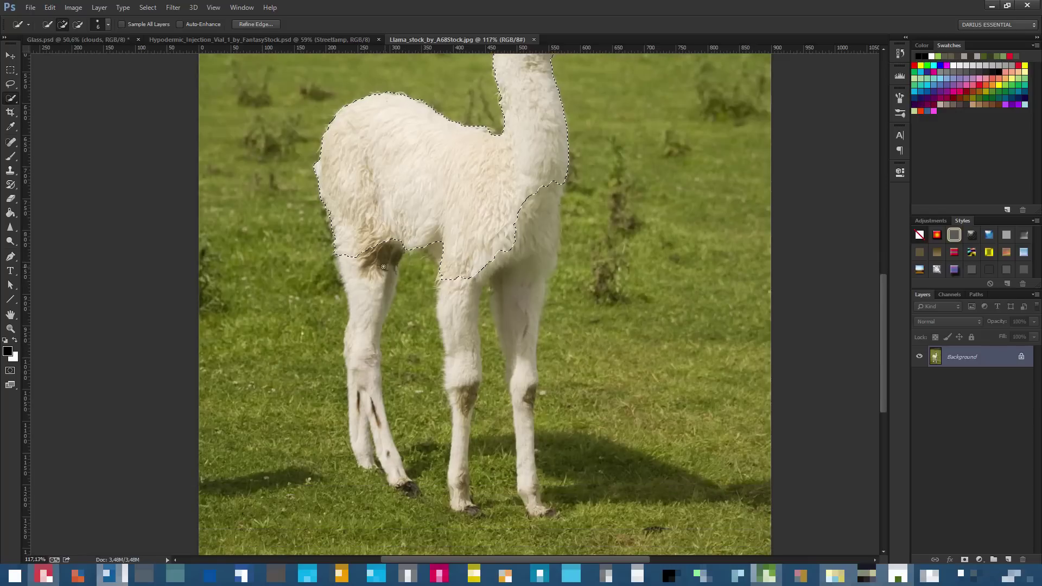
mouse_move(357, 276)
mouse_down()
mouse_move(357, 346)
mouse_move(386, 231)
mouse_move(372, 324)
mouse_move(379, 304)
mouse_move(398, 312)
mouse_up()
mouse_move(406, 482)
mouse_down()
mouse_move(453, 484)
mouse_move(455, 455)
mouse_up()
key(ctrl+z)
mouse_move(458, 358)
mouse_down()
mouse_move(462, 496)
mouse_move(472, 509)
mouse_up()
mouse_move(511, 440)
mouse_down()
mouse_move(518, 376)
mouse_move(545, 510)
mouse_up()
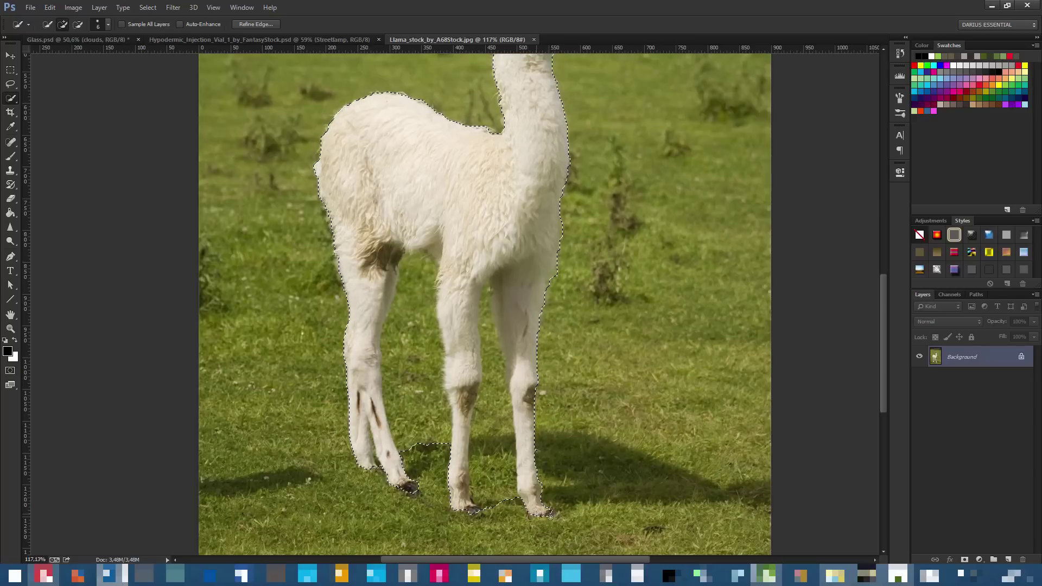
scroll(503, 418, up, 3)
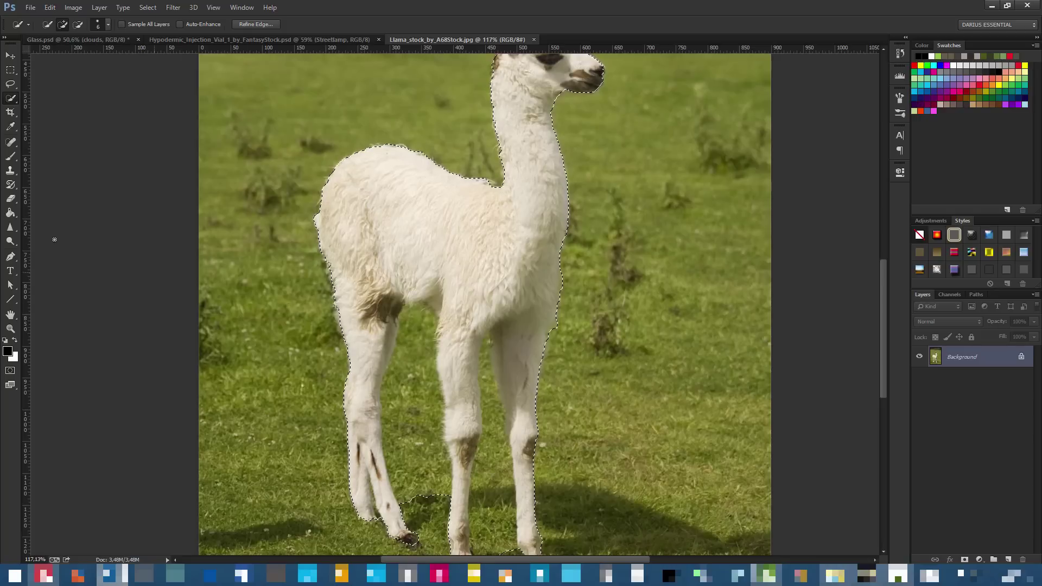
Zoom in and out to inspect the llama selection's edges, then return to the vial terrarium document
scroll(418, 457, down, 3)
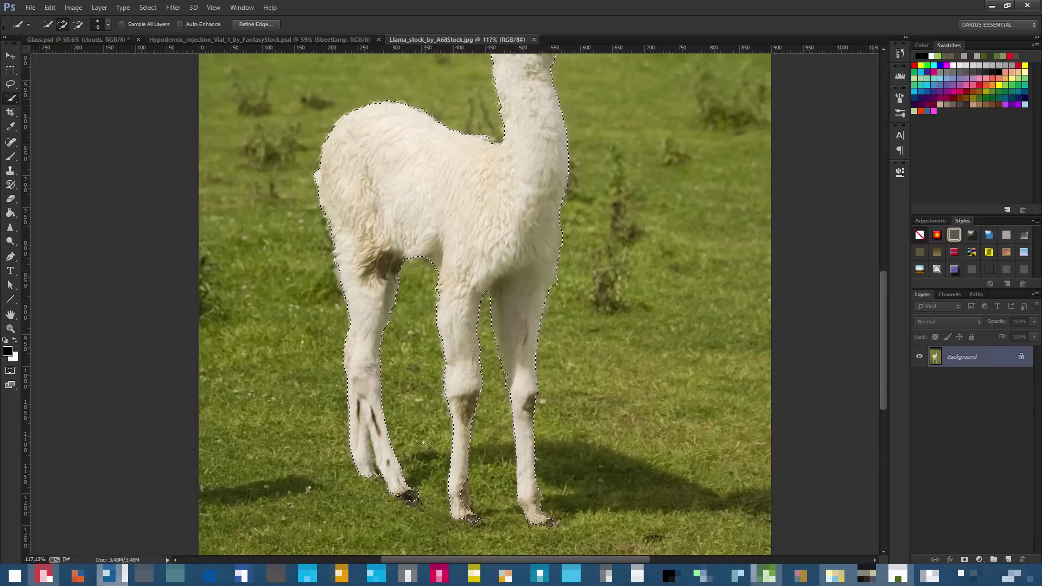
scroll(376, 466, up, 4)
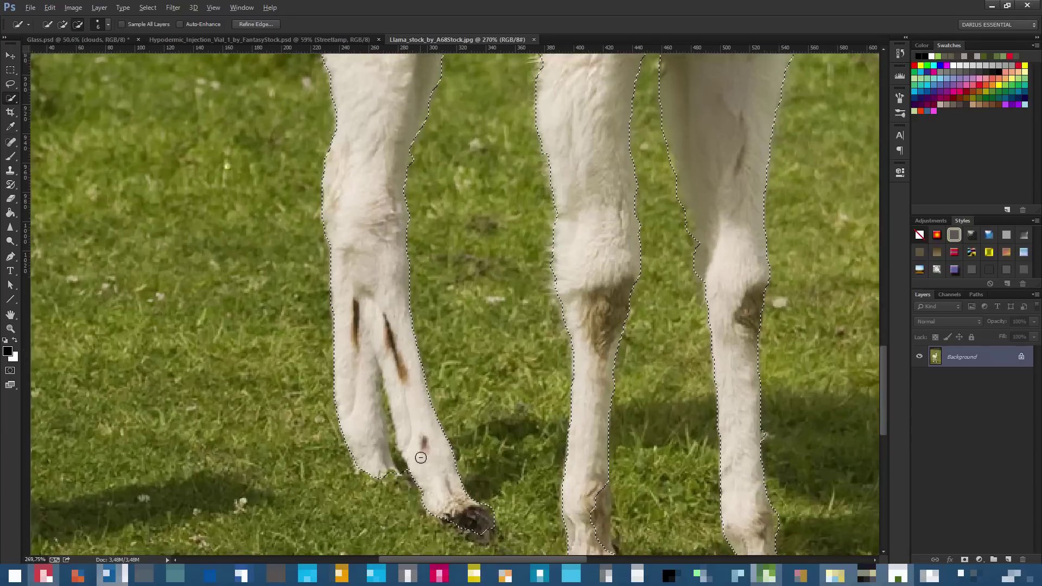
scroll(356, 447, down, 6)
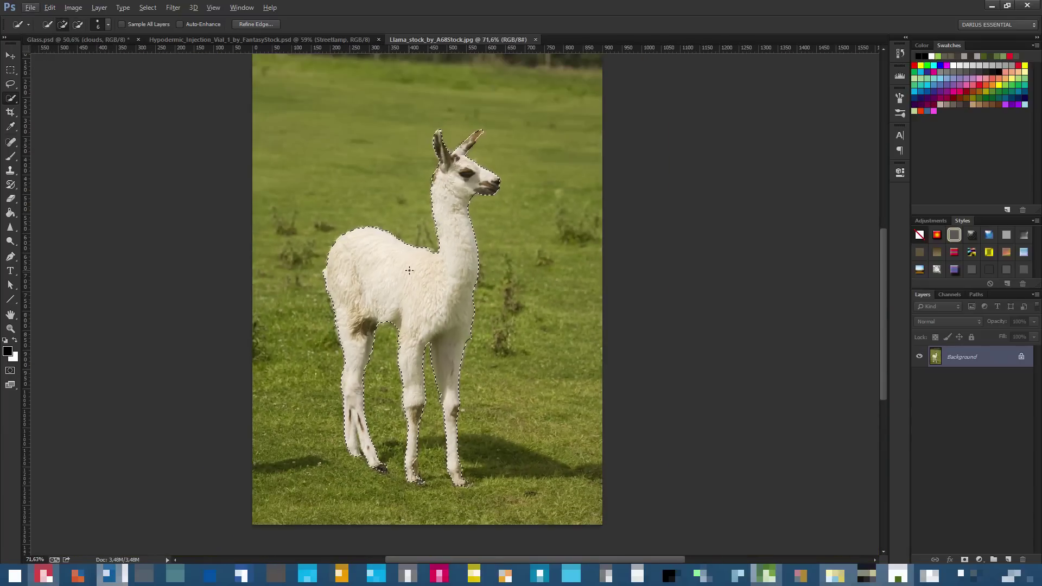
scroll(461, 168, up, 3)
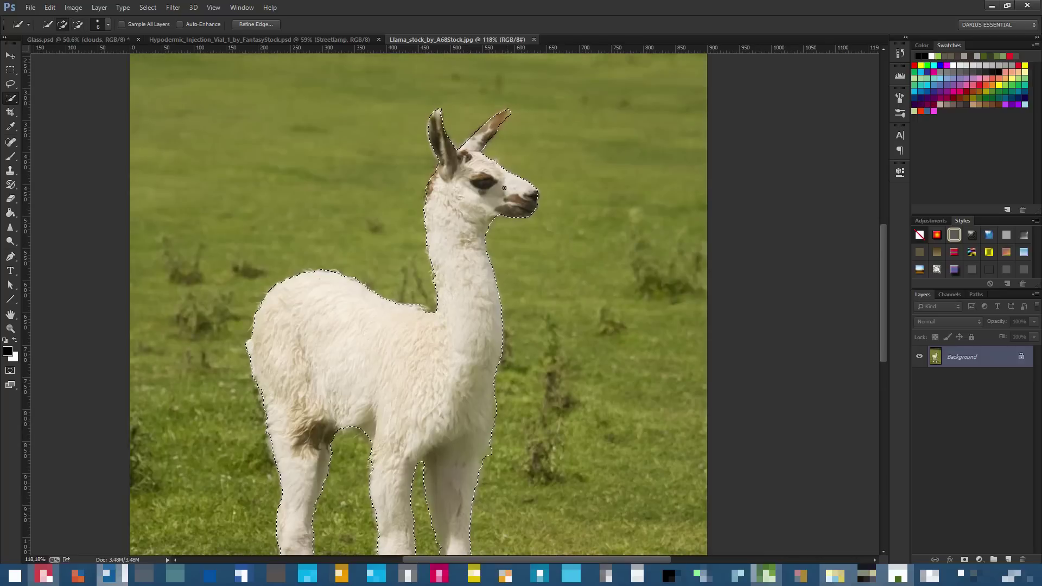
scroll(468, 173, down, 5)
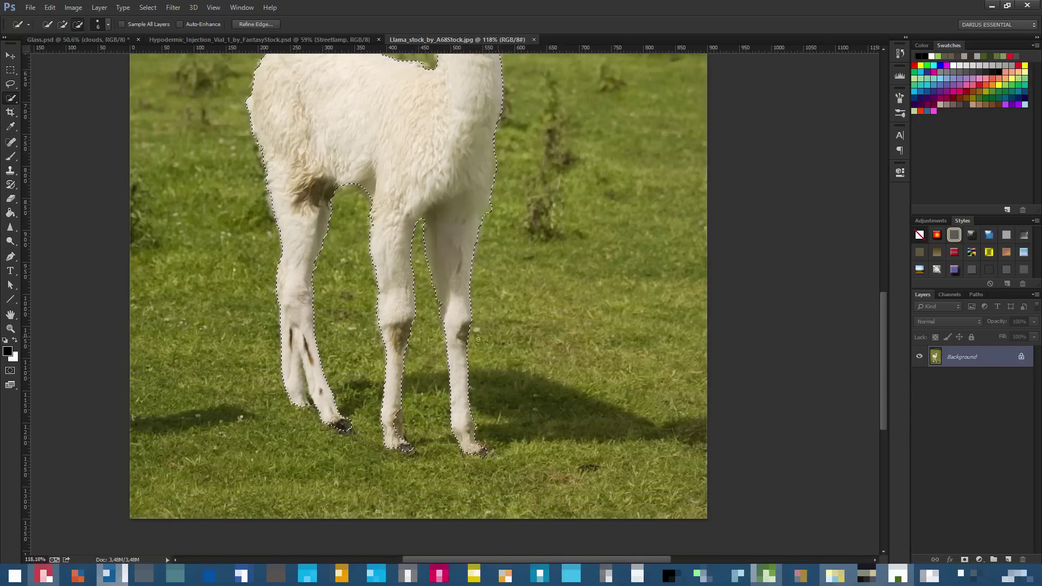
scroll(478, 335, down, 2)
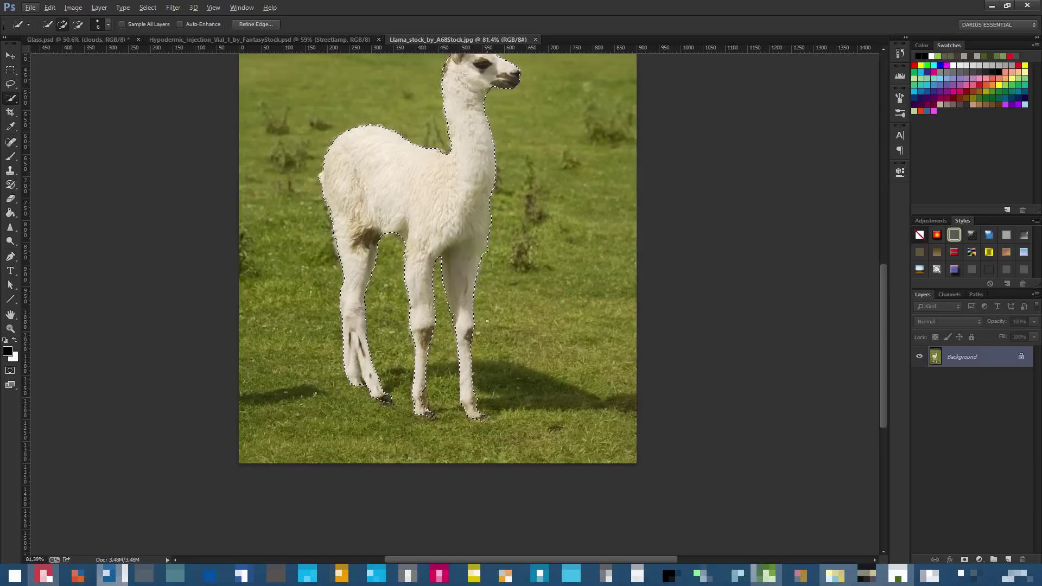
key(ctrl+shift+Tab)
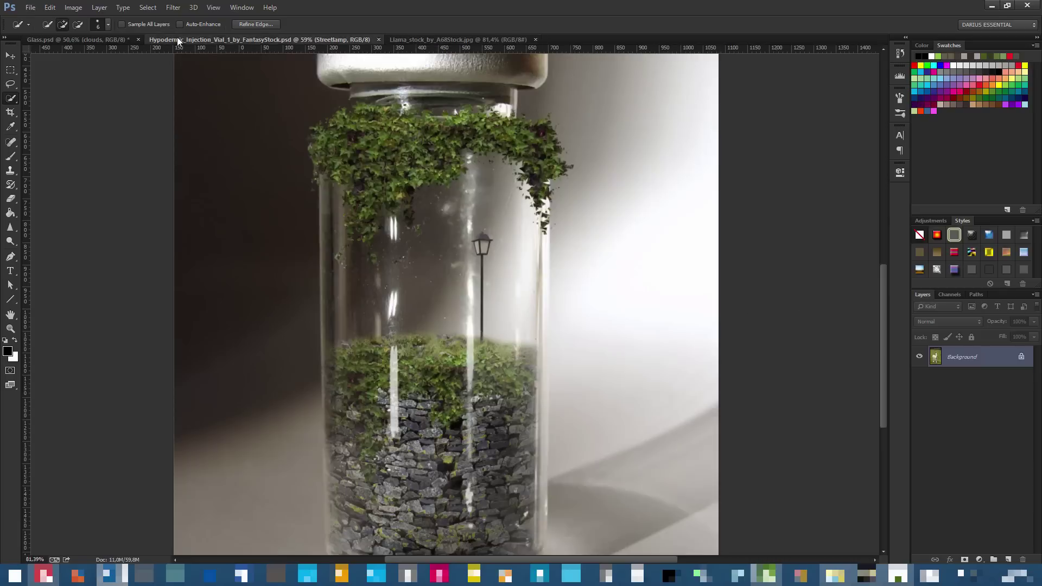
Paste the llama into the terrarium as a new layer named llama
key(ctrl+v)
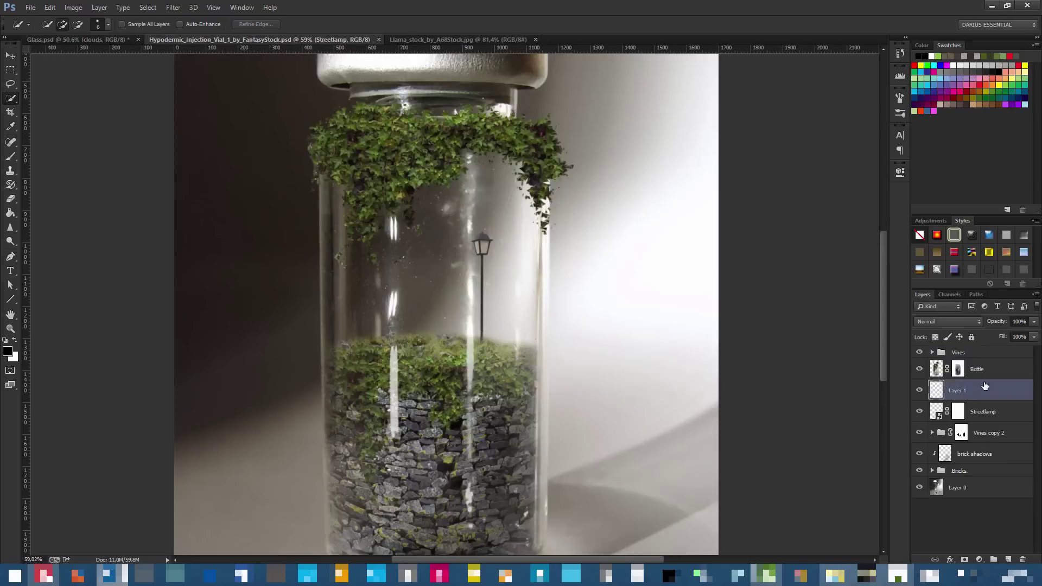
double_click(950, 389)
text(llama)
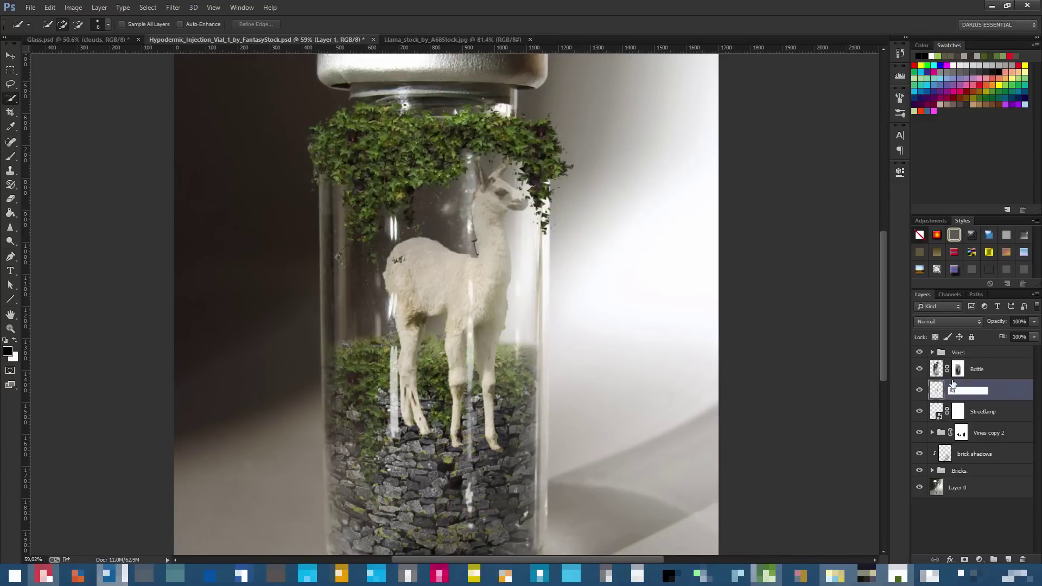
key(Return)
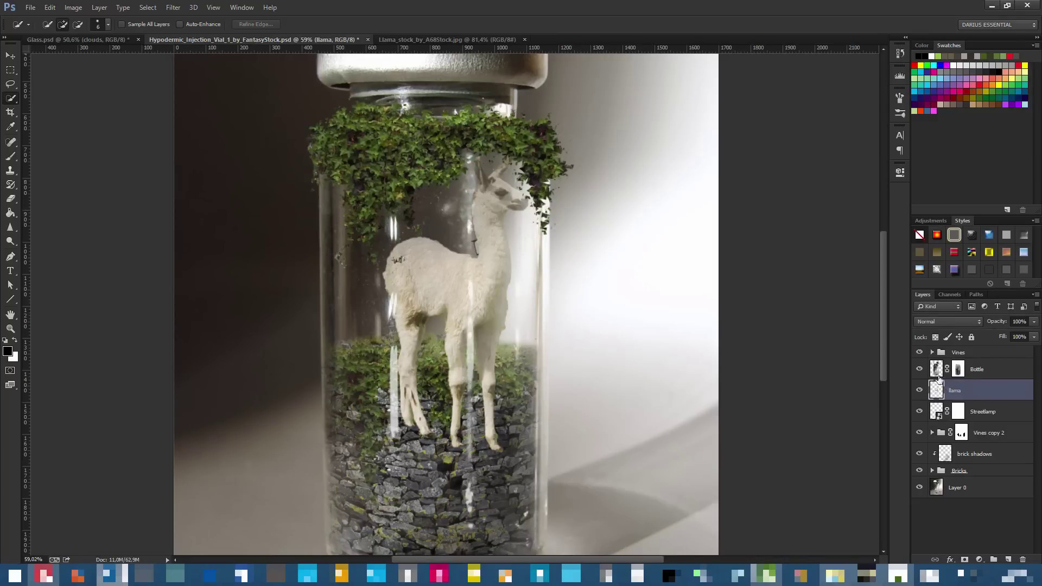
Convert the llama layer to a smart object and back, then shrink it to about 11 percent
right_click(997, 393)
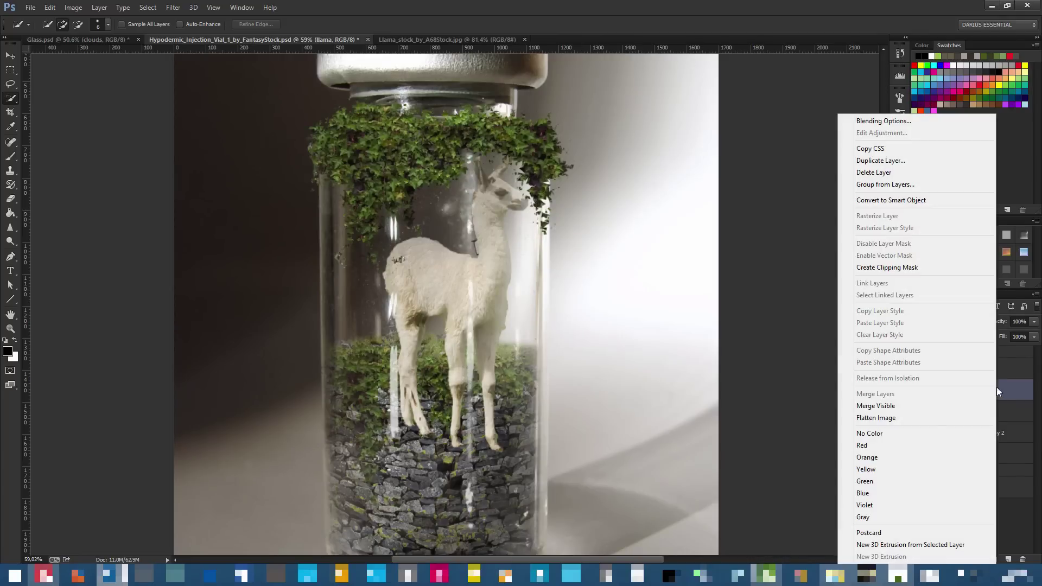
click(921, 200)
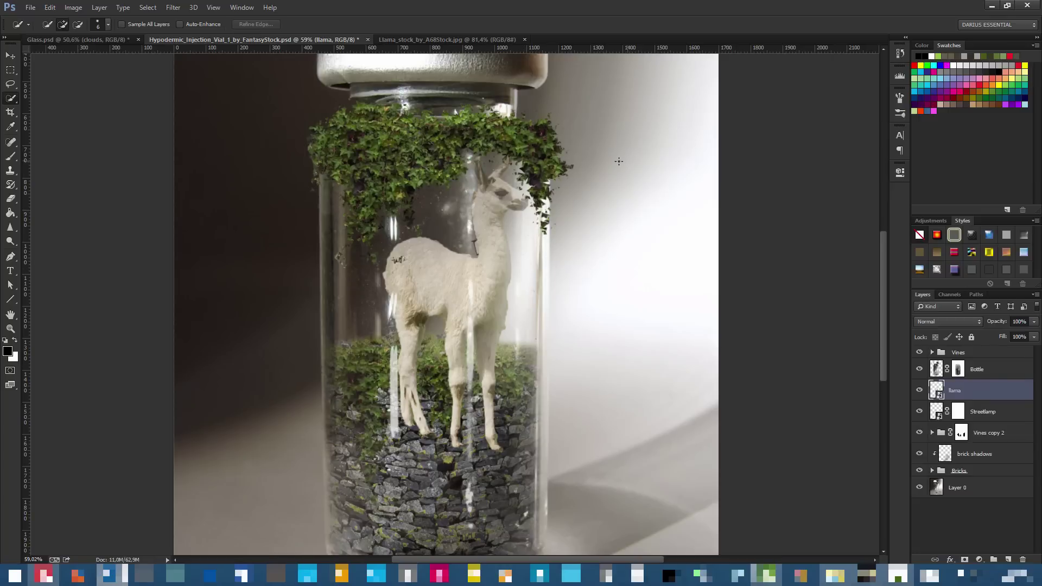
key(ctrl+t)
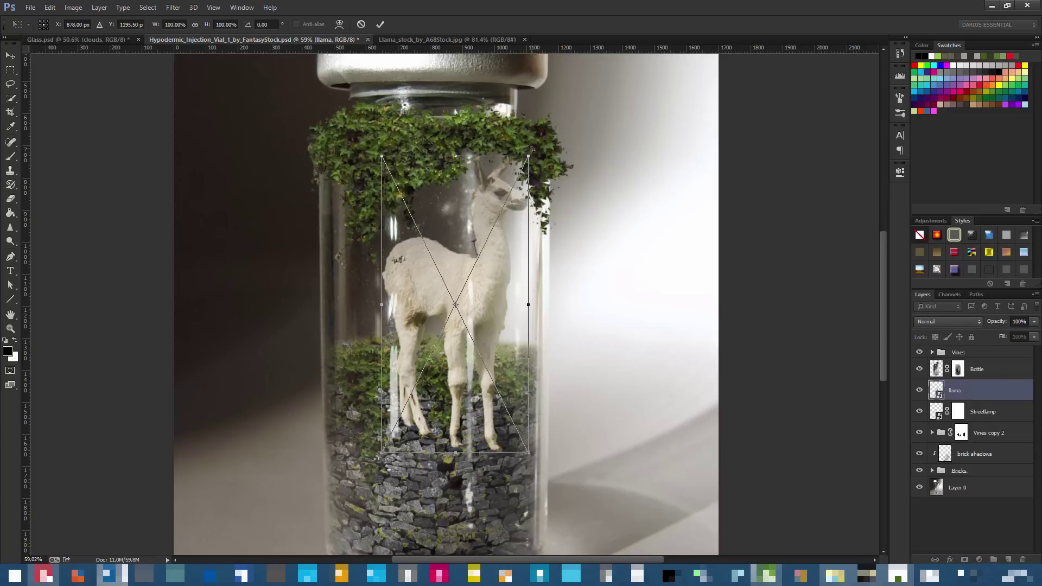
key(w)
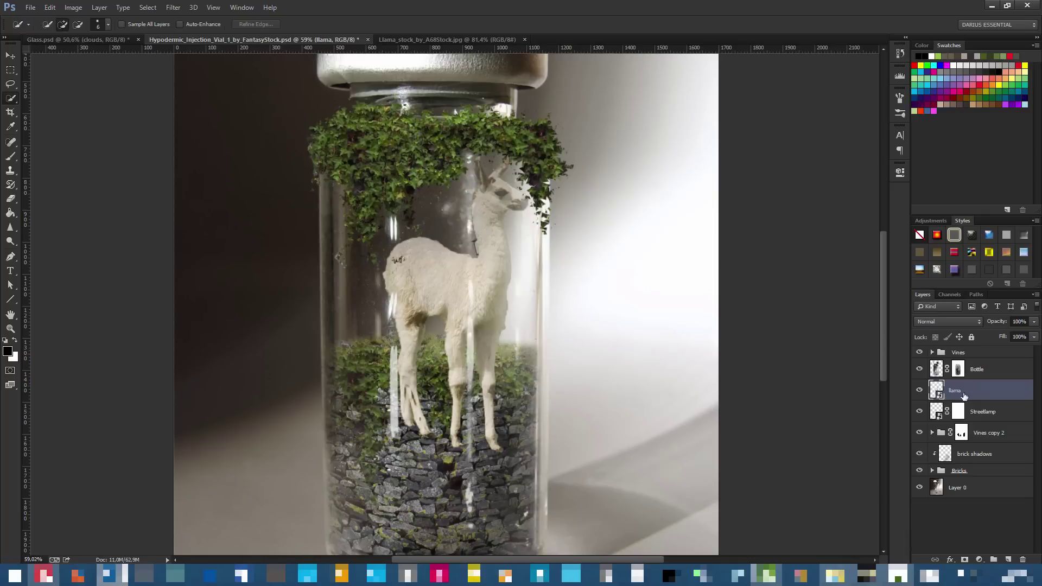
key(ctrl+shift+r)
key(ctrl+t)
drag(526, 159, 398, 420)
key(Return)
key(w)
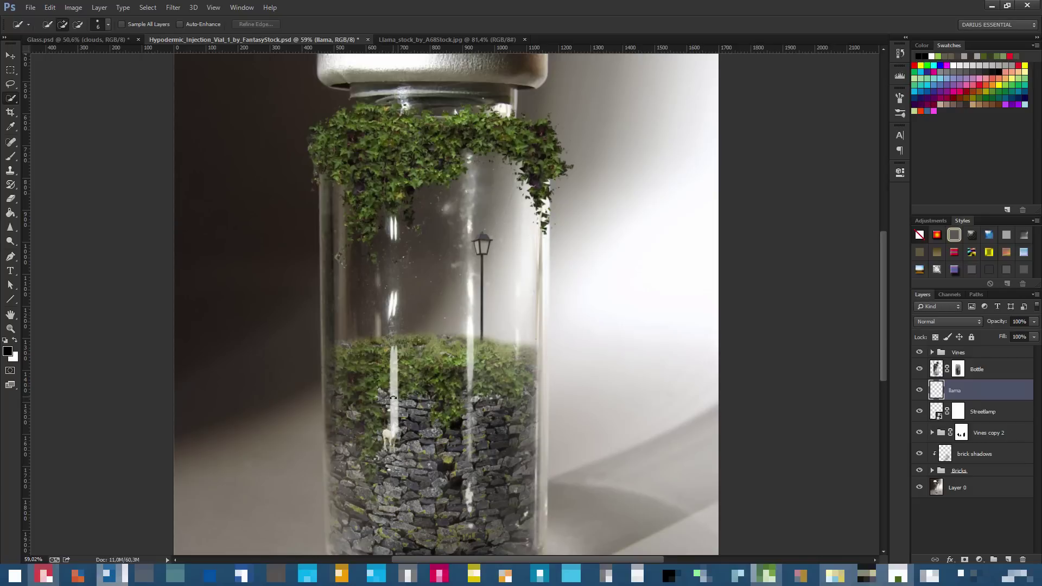
Scale the tiny llama back up, try moving it lower, and undo back to full size
key(ctrl+t)
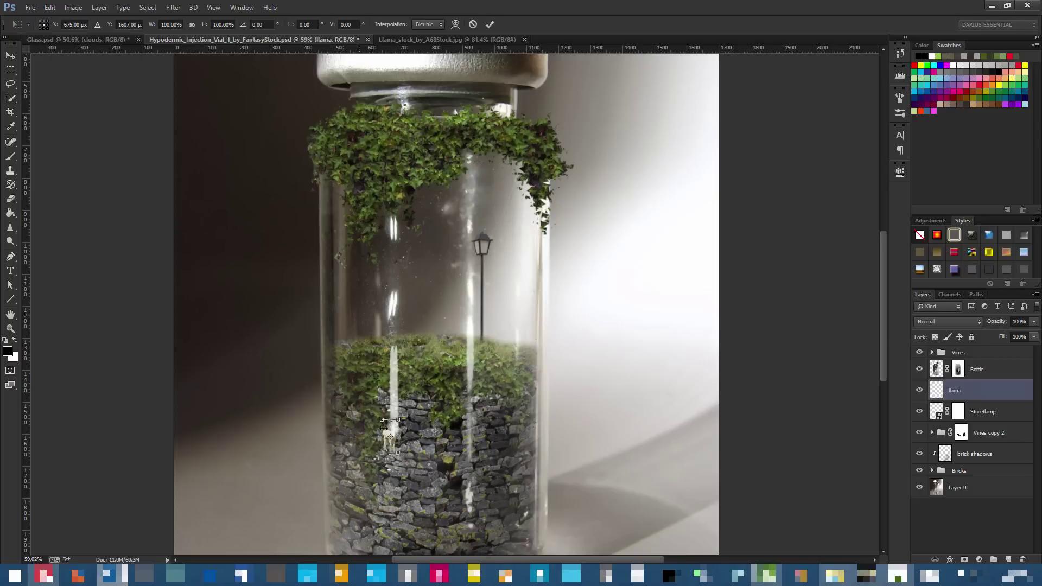
mouse_move(404, 413)
mouse_down()
mouse_move(546, 220)
mouse_move(628, 175)
mouse_up()
key(Return)
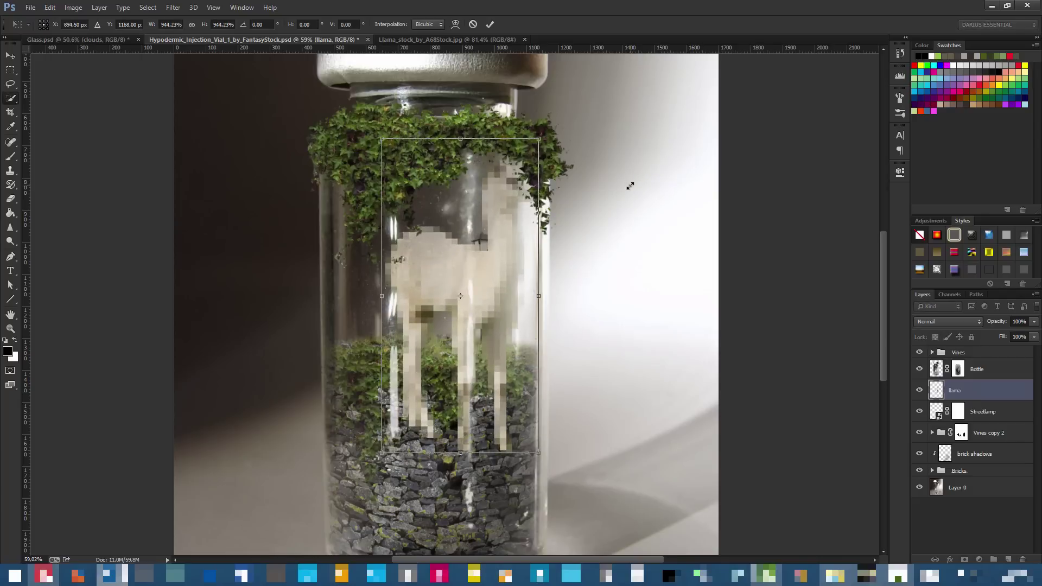
drag(500, 274, 489, 313)
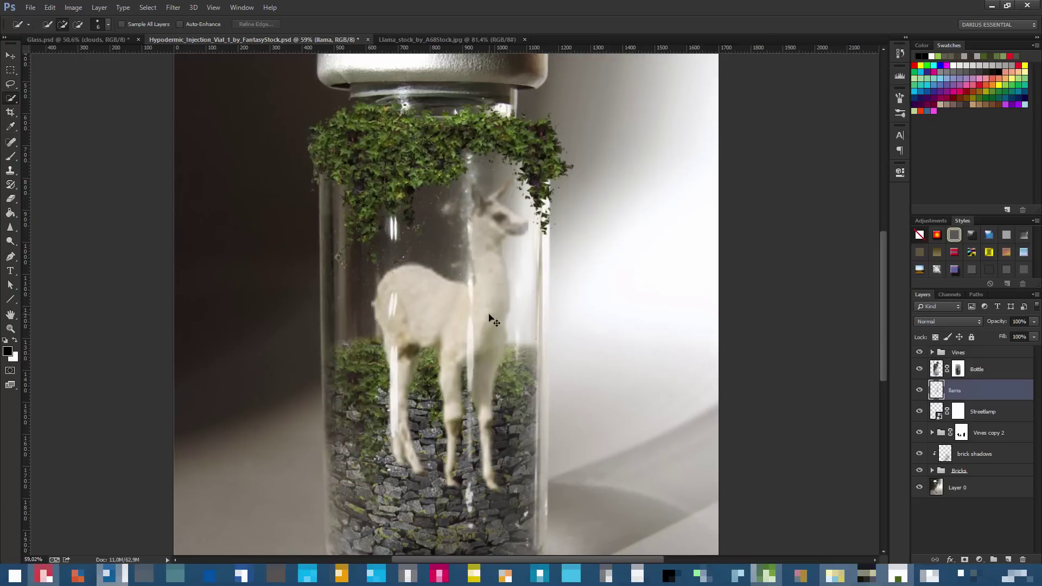
key(ctrl+z)
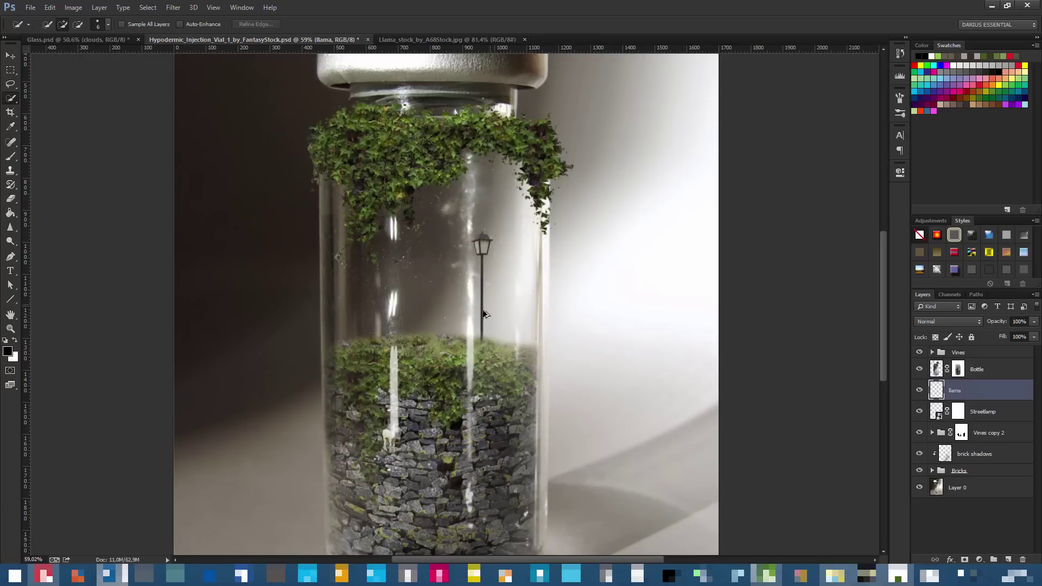
key(ctrl+alt+z)
Convert the llama to a smart object again and trial a 31 percent resize, then undo it
right_click(1000, 394)
click(922, 201)
key(ctrl+t)
drag(528, 157, 602, 210)
key(Return)
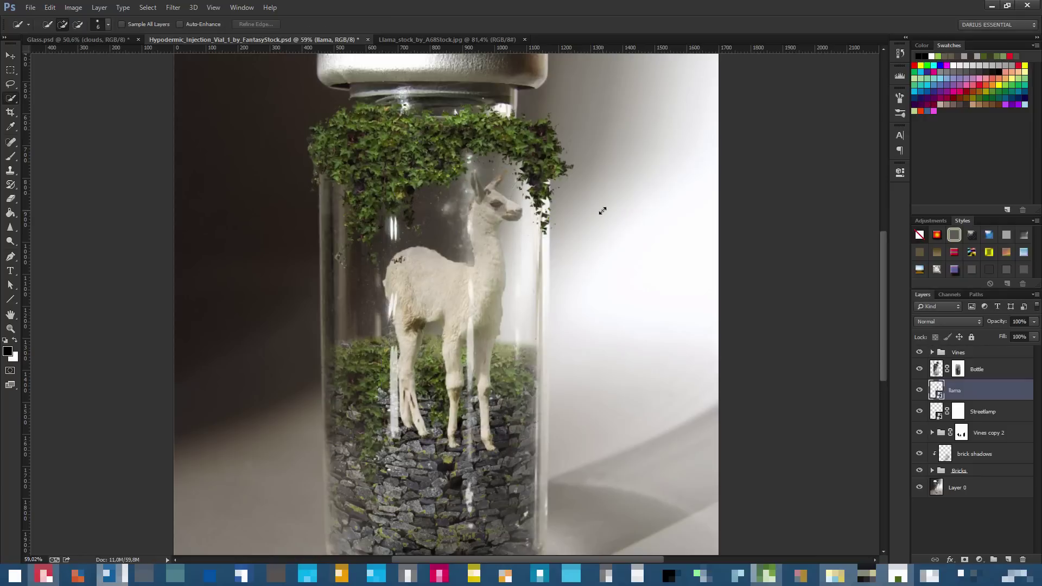
key(ctrl+z)
key(ctrl+z)
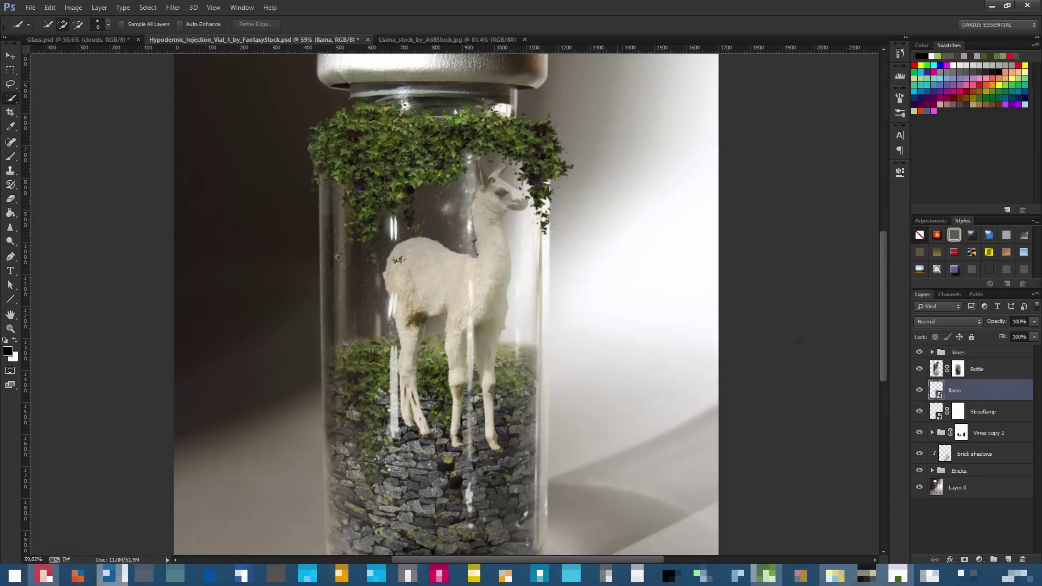
Shrink the llama to about a third and place it on the grass
key(ctrl+t)
drag(529, 157, 430, 356)
drag(416, 408, 451, 310)
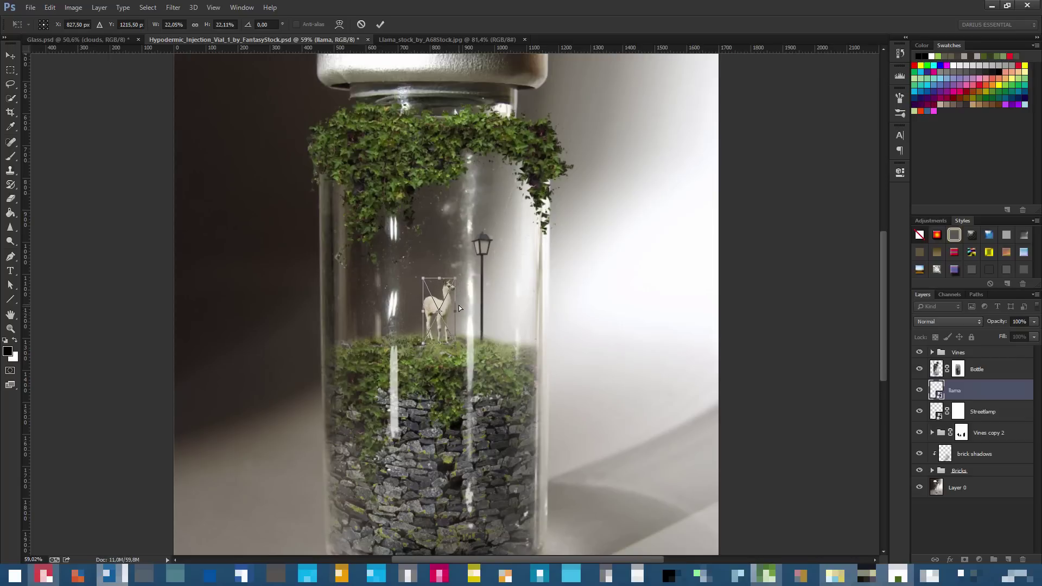
key(Return)
key(w)
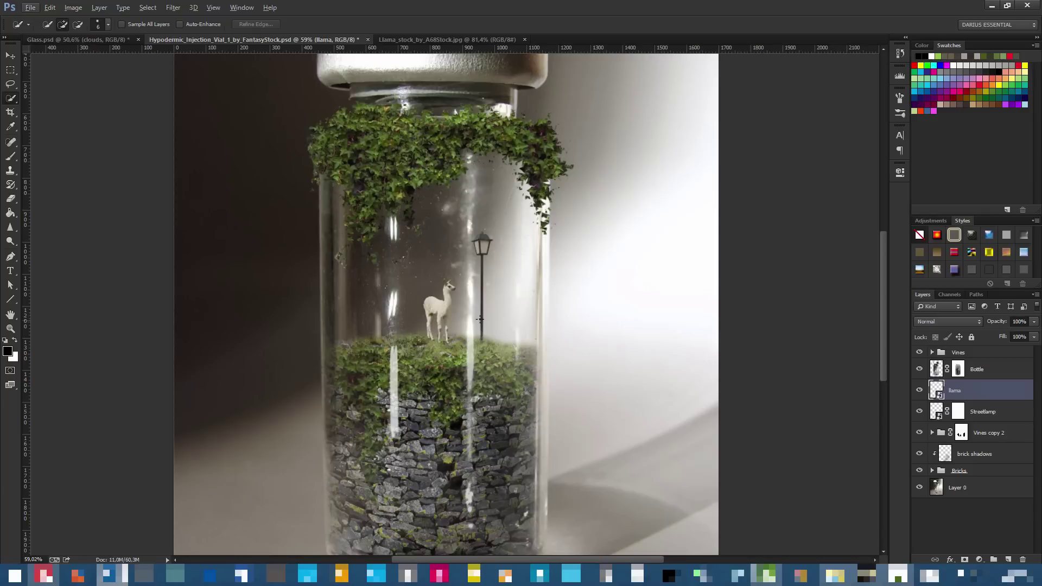
Enlarge the llama slightly and nudge it down and to the right
key(ctrl+t)
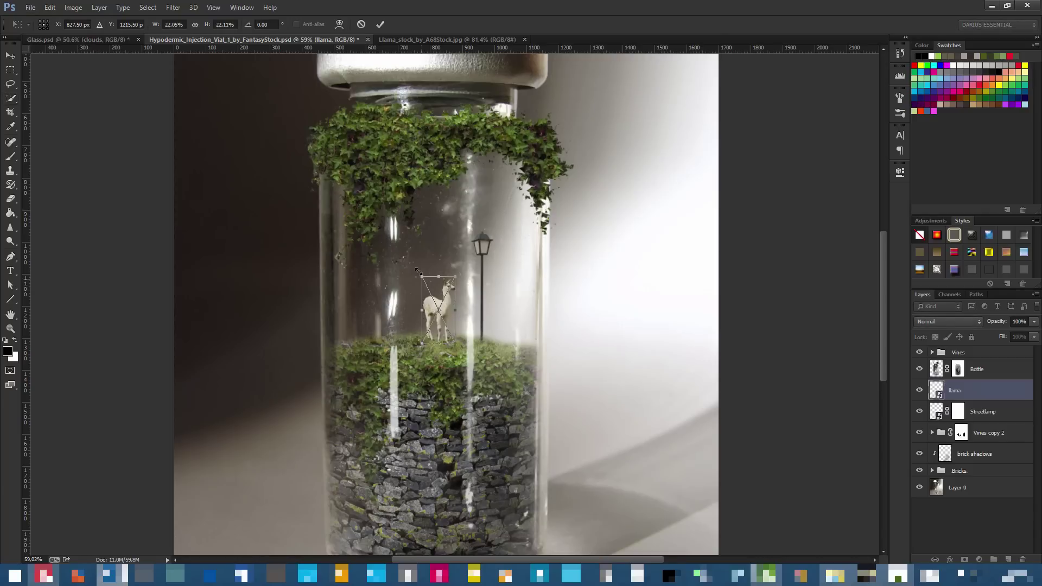
drag(422, 278, 415, 267)
key(Return)
scroll(458, 330, down, 5)
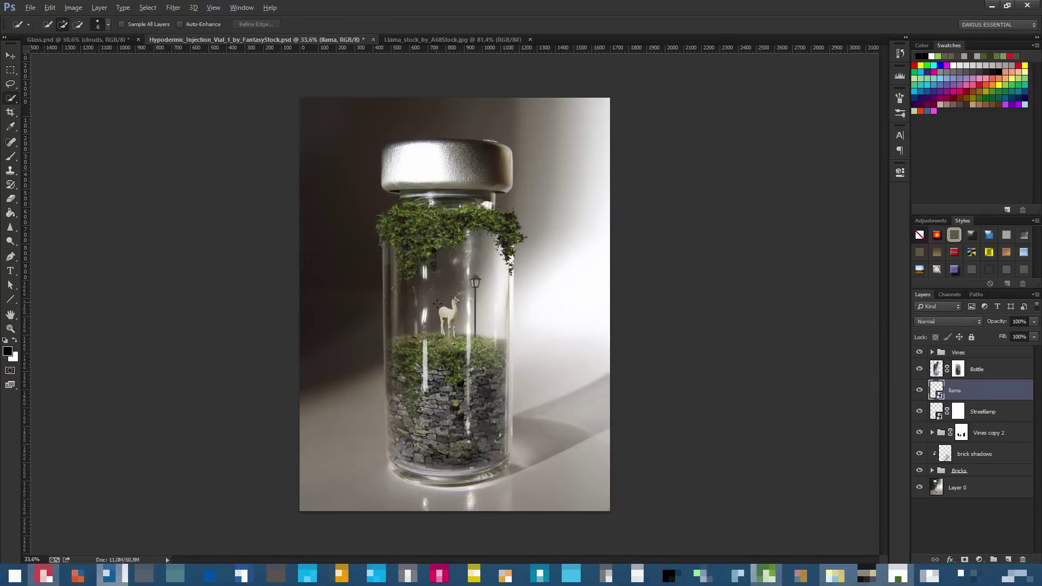
scroll(460, 337, up, 4)
scroll(460, 337, up, 1)
drag(461, 339, 467, 348)
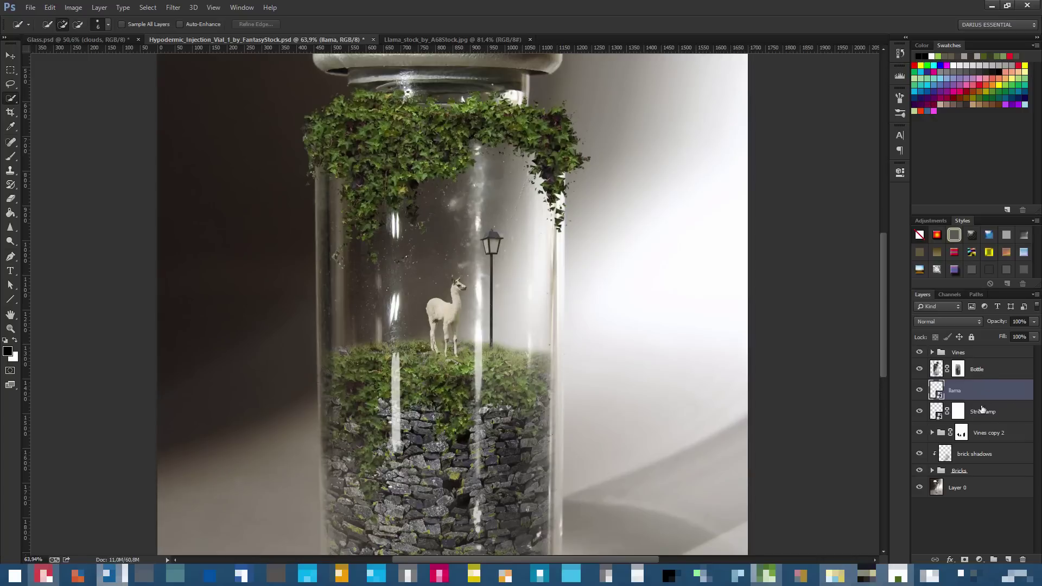
Lower the Streetlamp layer slightly inside the vial
click(1001, 416)
drag(516, 328, 518, 333)
scroll(515, 336, down, 3)
scroll(506, 358, down, 2)
scroll(479, 369, up, 3)
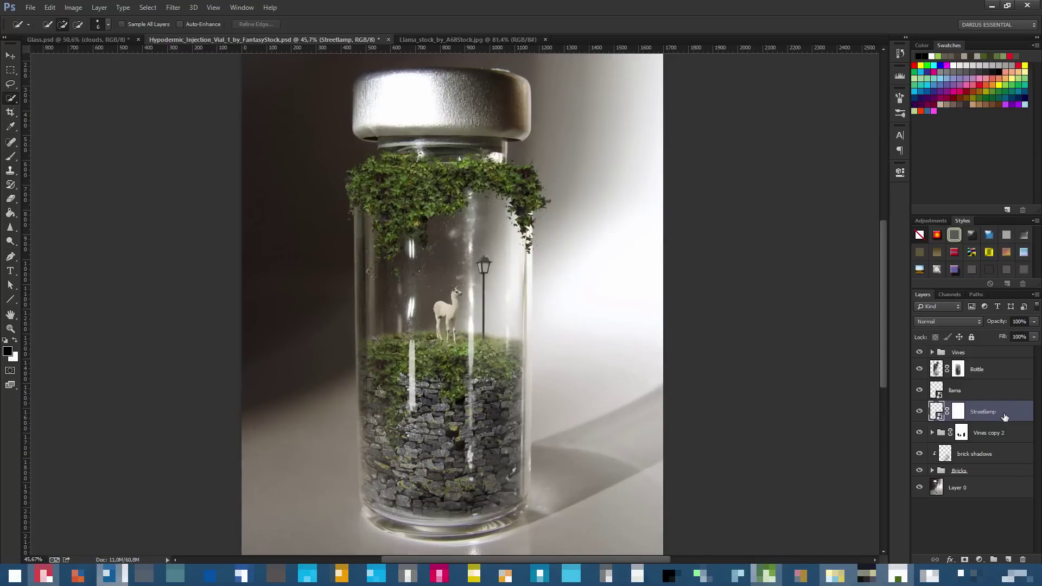
Add a new empty layer named cloud and save the document
click(1007, 559)
double_click(963, 411)
text(cloud)
key(Return)
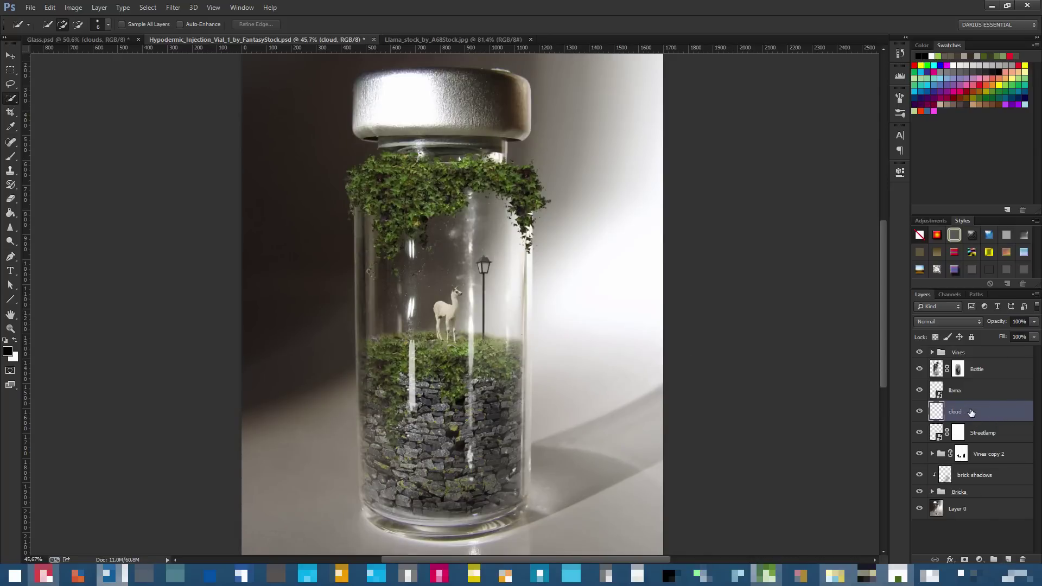
key(ctrl+s)
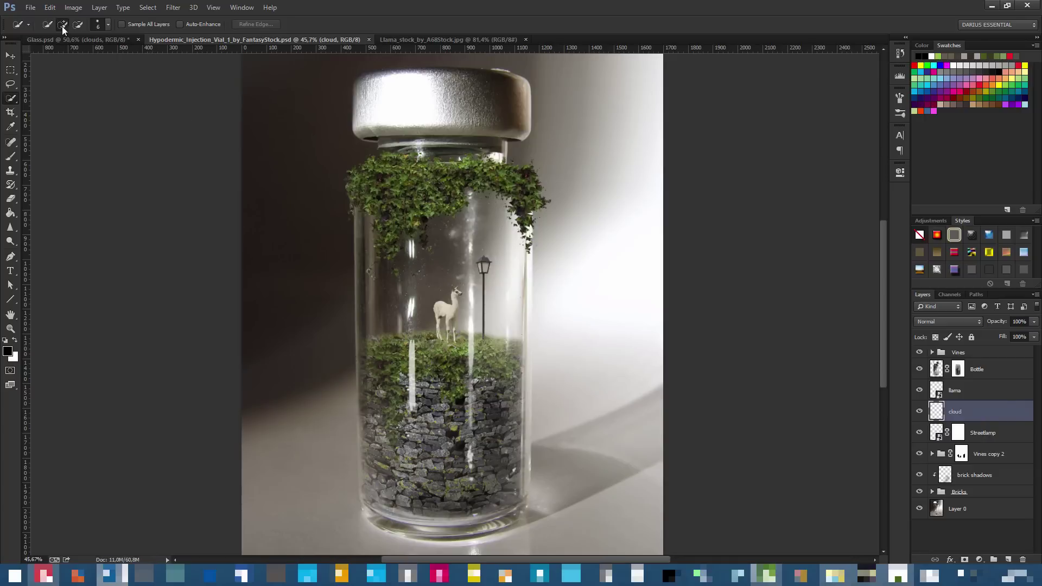
Switch to the Brush tool and choose the 800 px cloud brush tip
key(b)
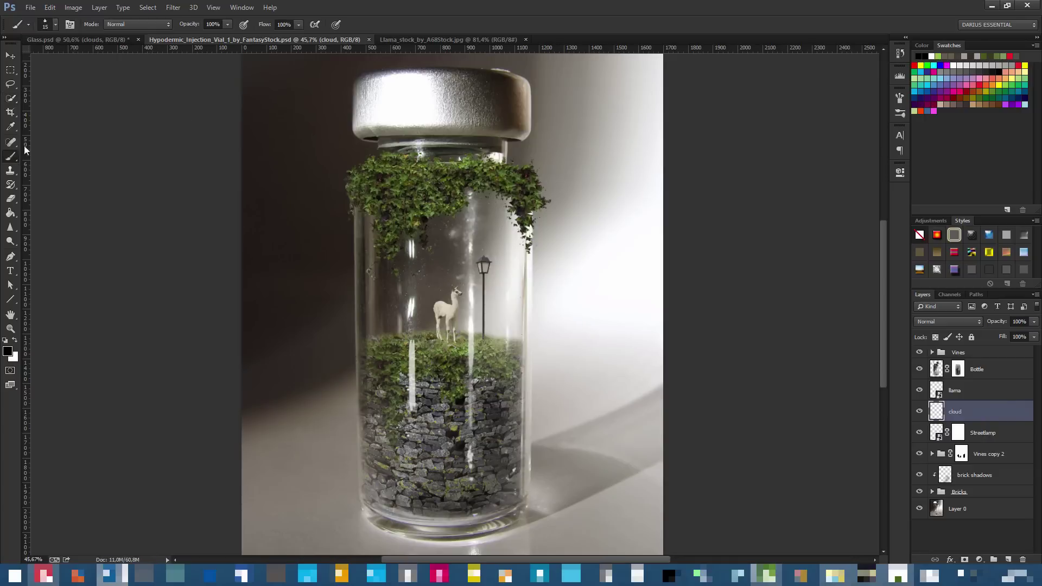
click(54, 28)
drag(353, 133, 349, 171)
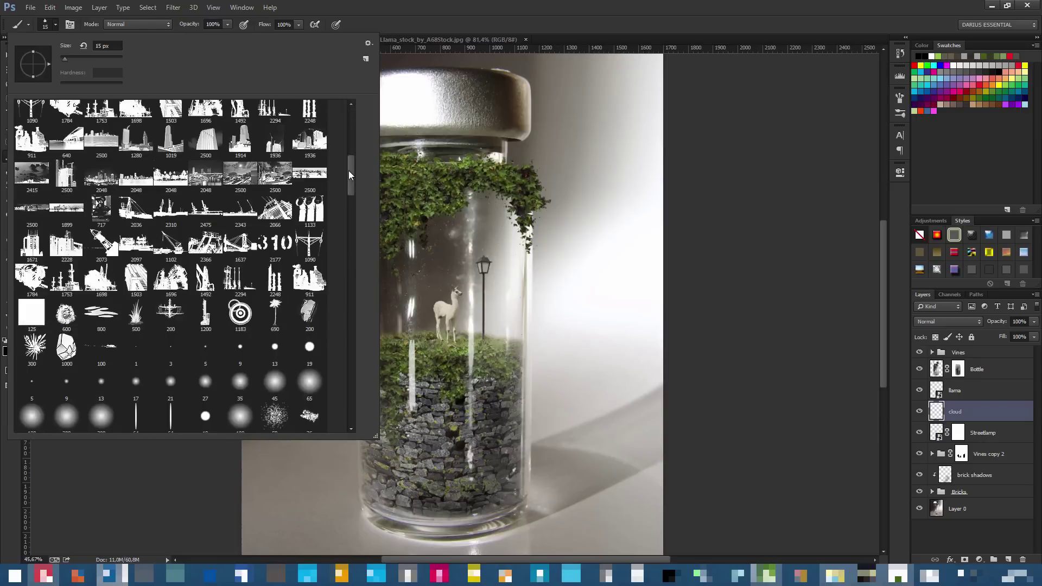
mouse_move(348, 171)
mouse_down()
mouse_move(366, 210)
mouse_move(366, 277)
mouse_up()
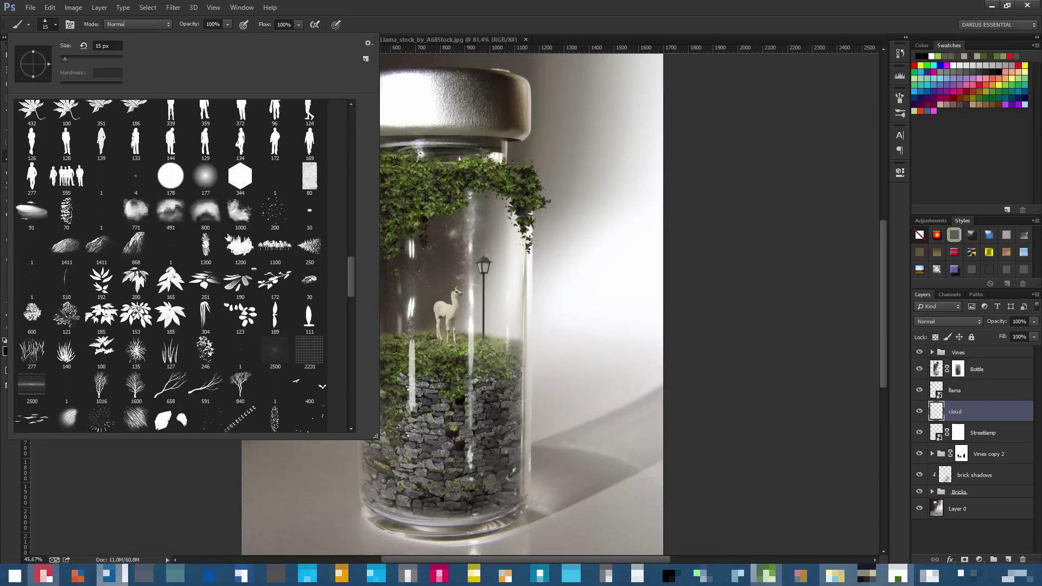
click(214, 218)
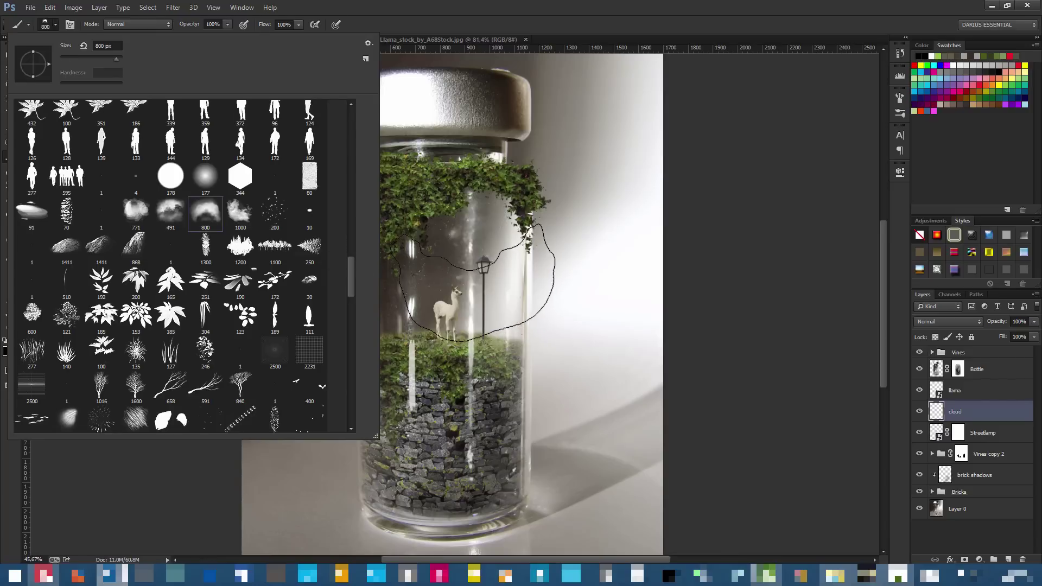
click(970, 414)
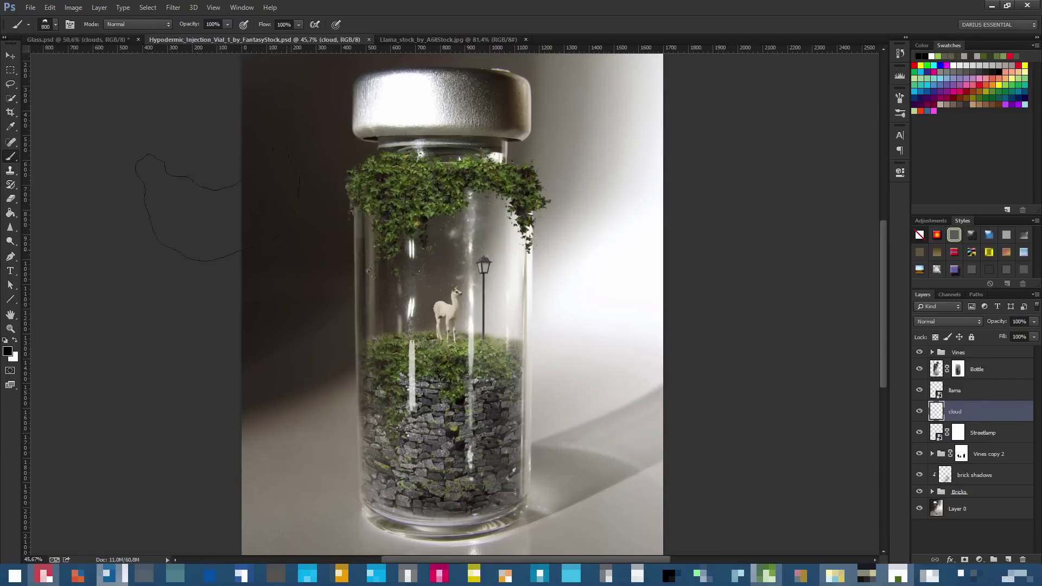
click(54, 24)
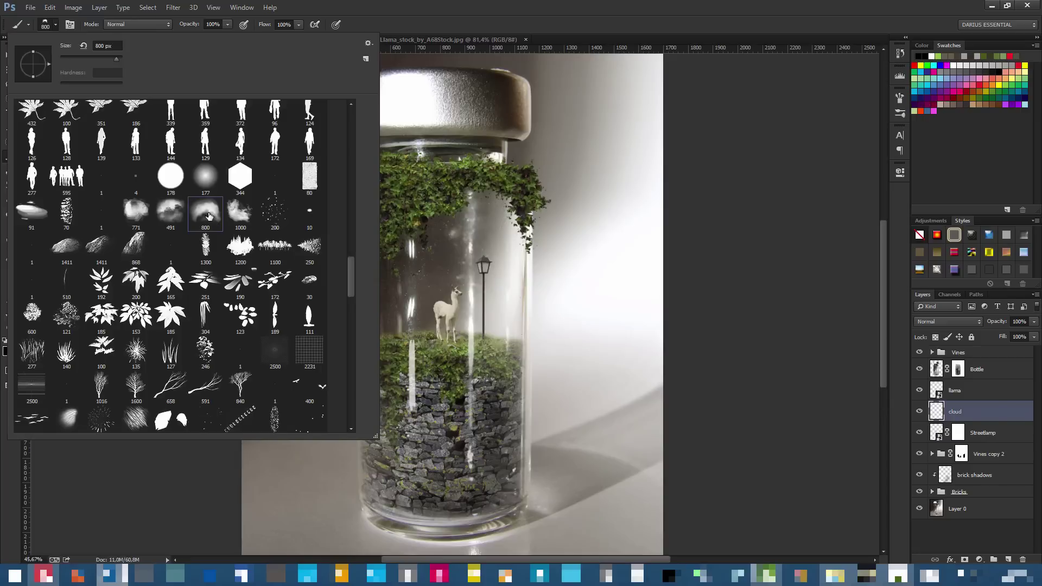
click(971, 412)
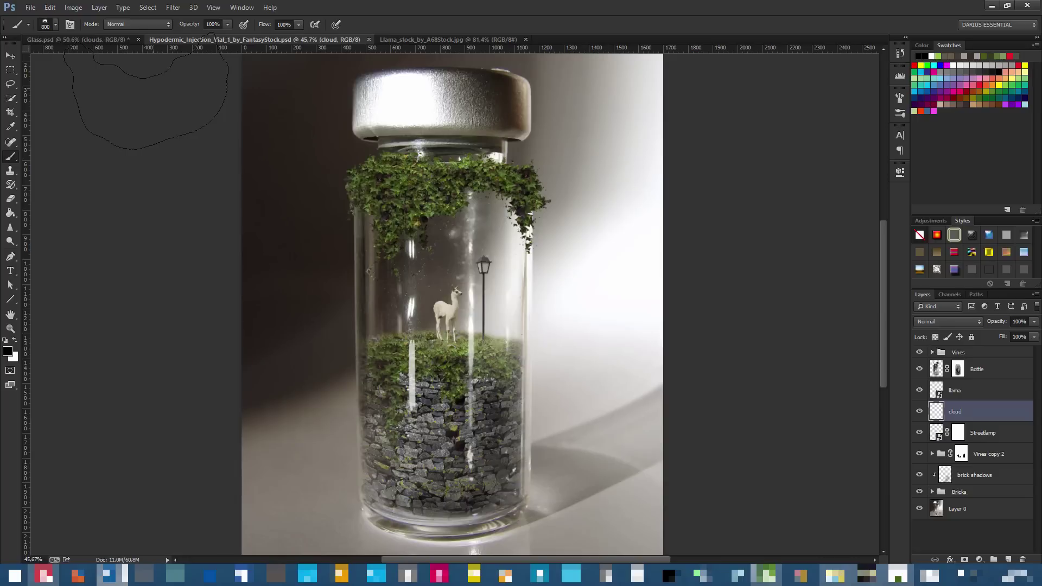
click(50, 24)
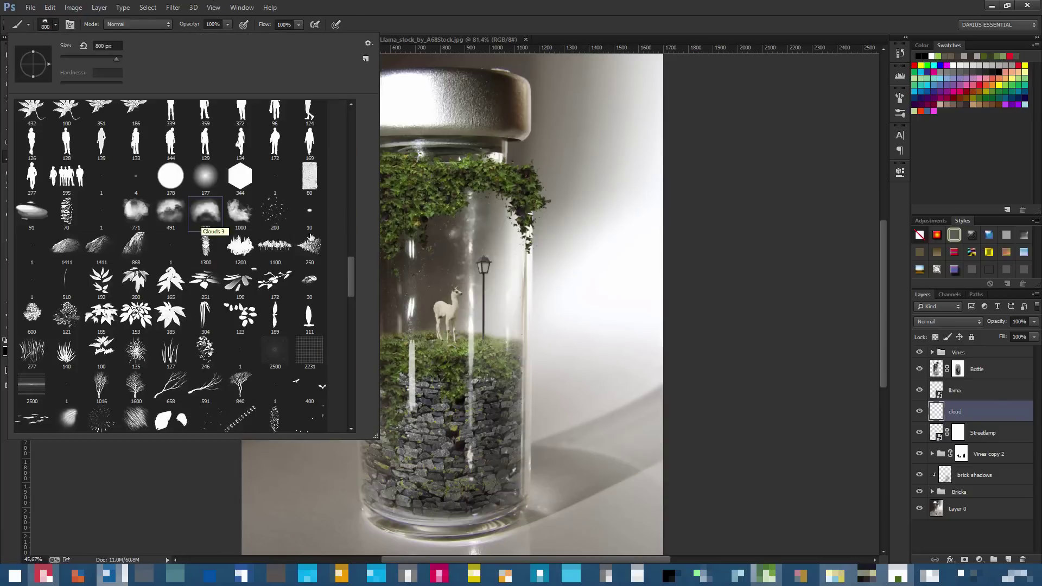
click(958, 418)
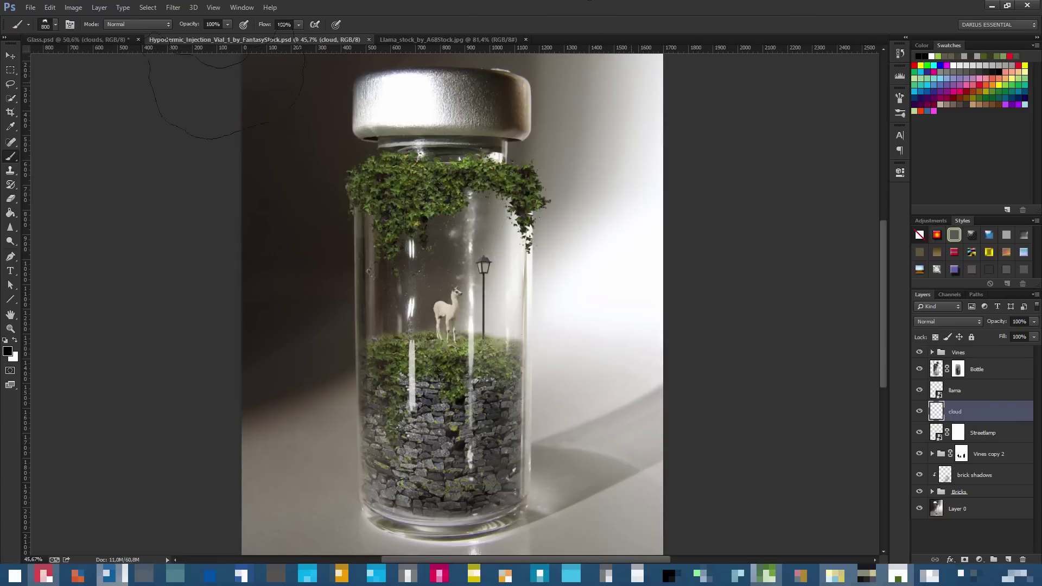
click(53, 24)
Test cloud strokes with the brush resized to 125 px, undo them, and lower the brush opacity
mouse_move(559, 219)
mouse_down()
mouse_move(494, 244)
mouse_move(638, 215)
mouse_up()
key(ctrl+z)
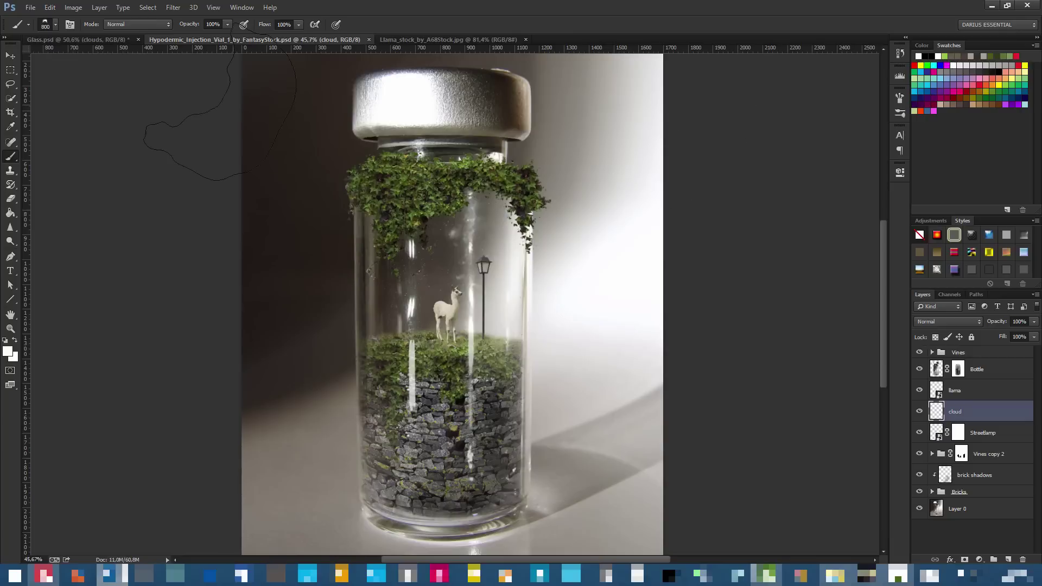
click(52, 24)
text(125)
mouse_move(490, 228)
mouse_down()
mouse_move(441, 238)
mouse_move(502, 228)
mouse_up()
key(ctrl+z)
drag(195, 24, 148, 24)
Move the cloud layer above llama and paint a faint white cloud beneath the vines, saving
drag(971, 411, 976, 395)
key(ctrl+s)
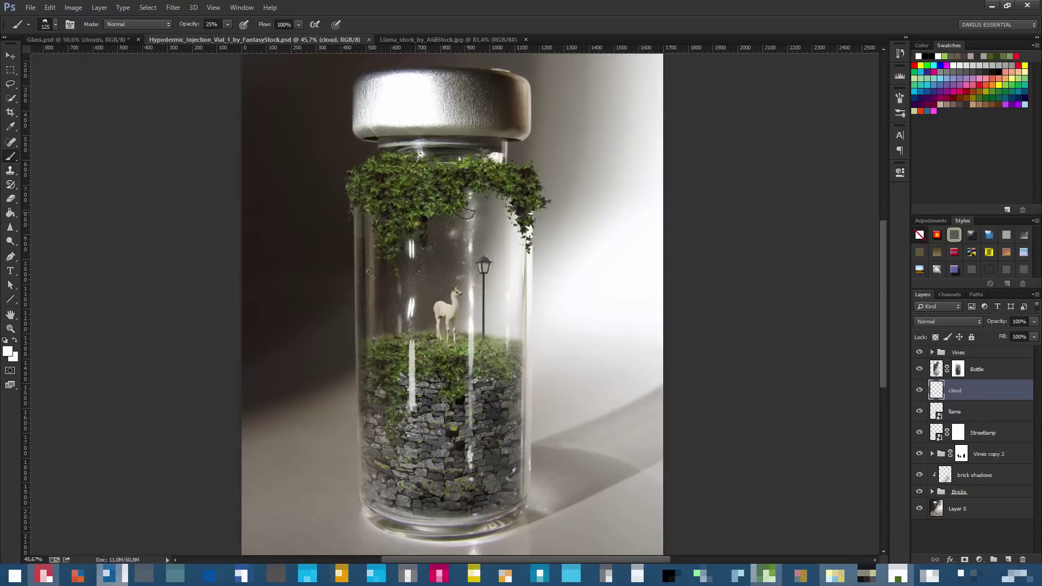
mouse_move(488, 208)
mouse_down()
mouse_move(438, 210)
mouse_move(460, 213)
mouse_up()
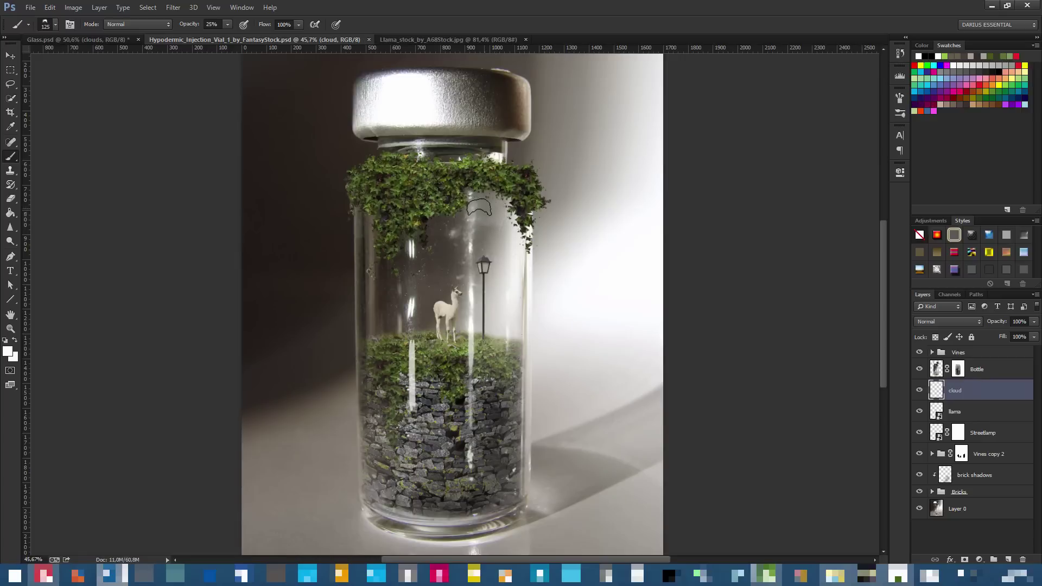
key(ctrl+s)
Paint more soft clouds right of the hanging vines at 41% opacity, then reset opacity to 100% and save
click(183, 26)
drag(480, 216, 485, 216)
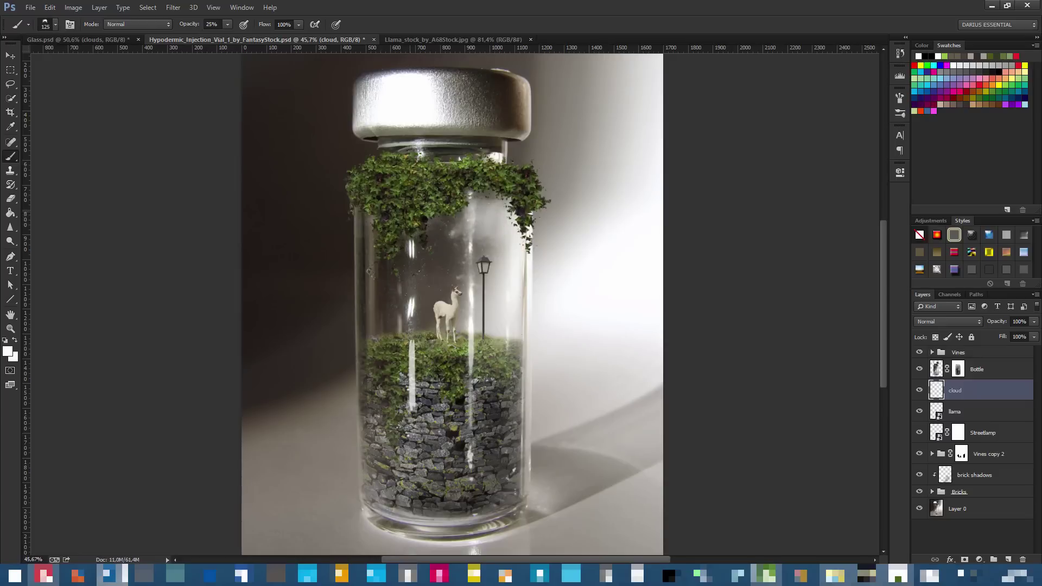
drag(186, 26, 200, 31)
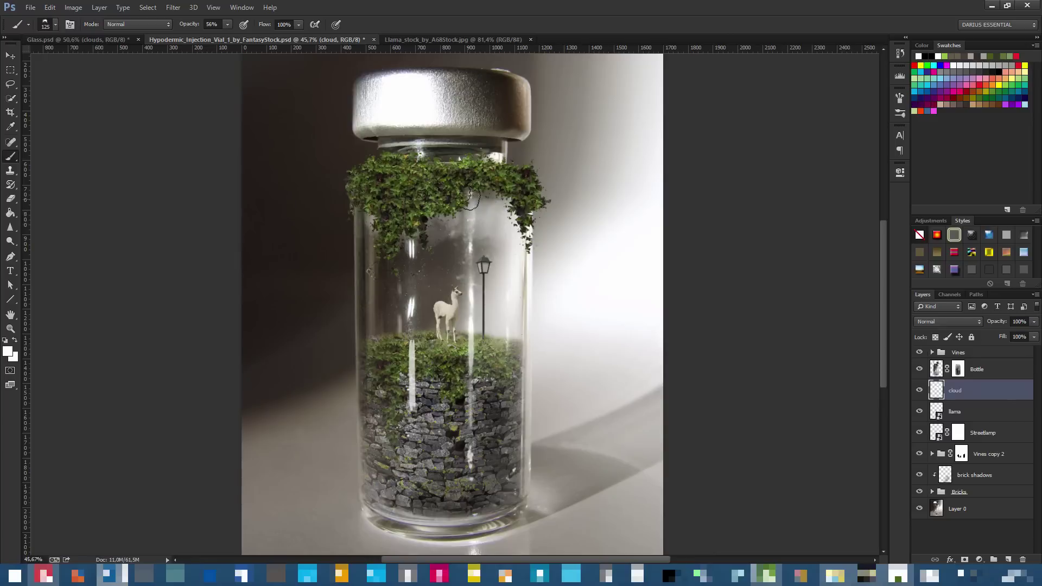
click(434, 243)
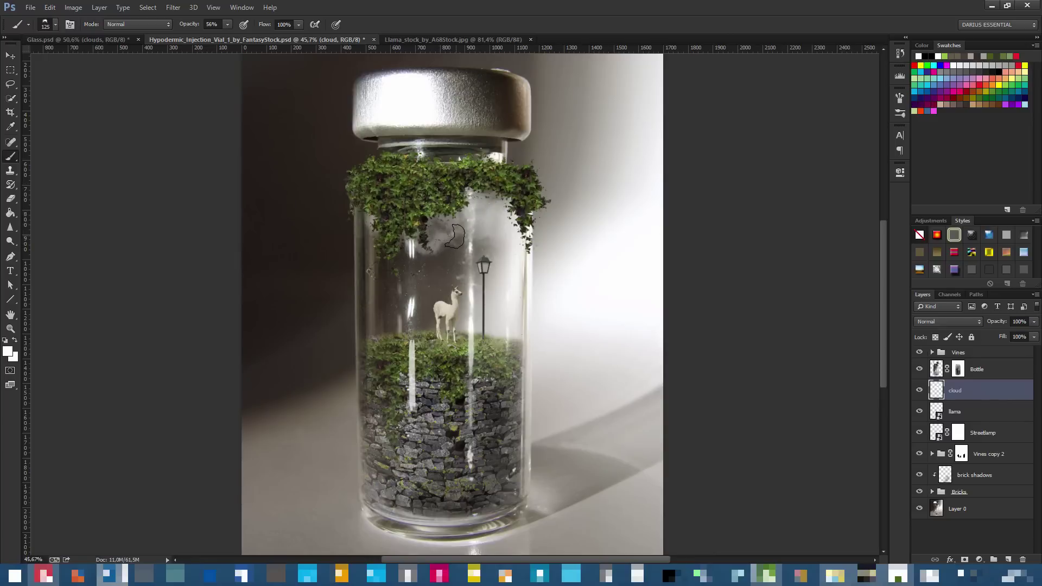
drag(191, 29, 592, 27)
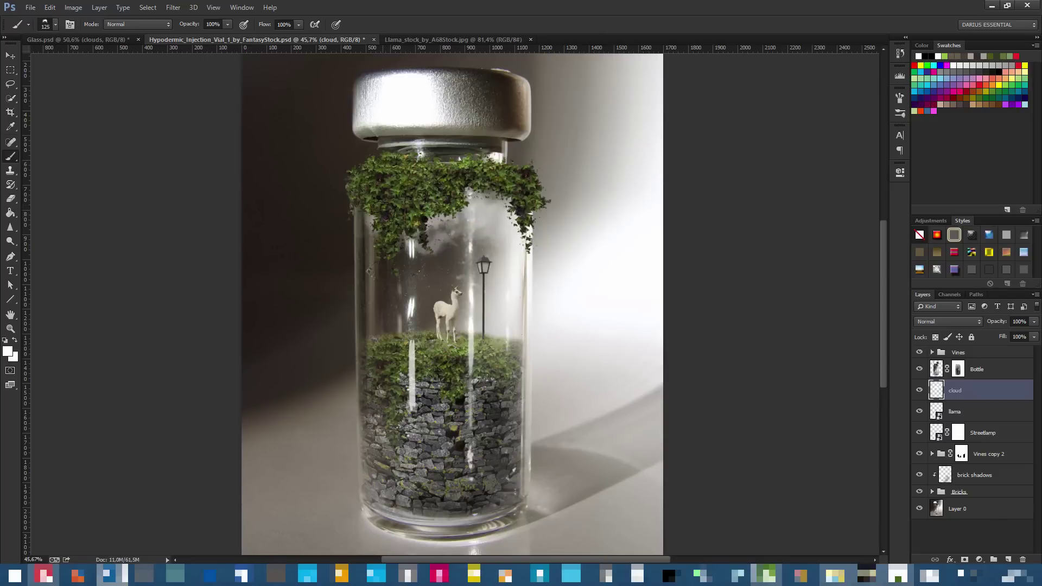
scroll(402, 237, down, 2)
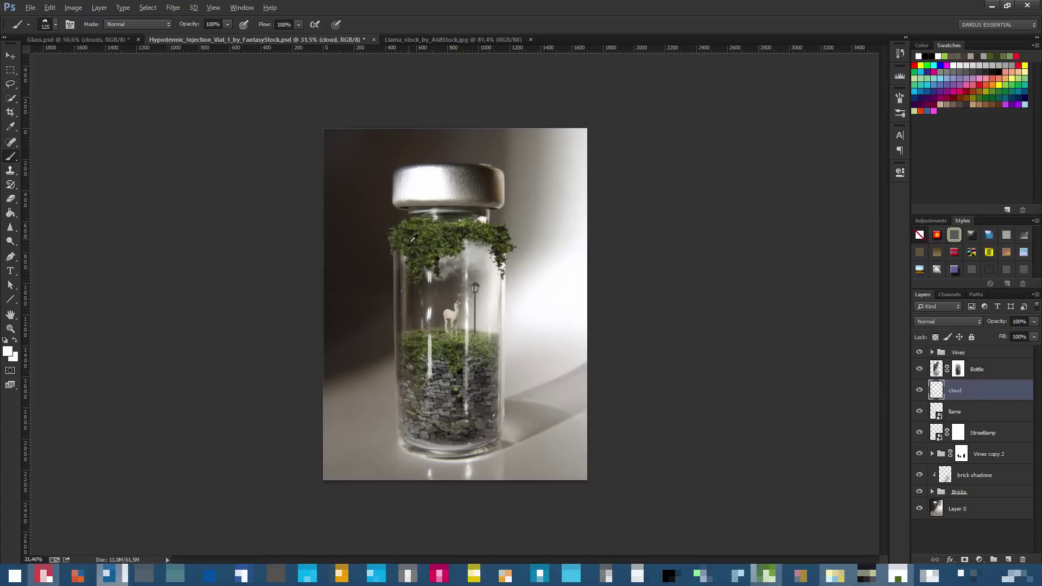
scroll(410, 239, up, 3)
key(ctrl+s)
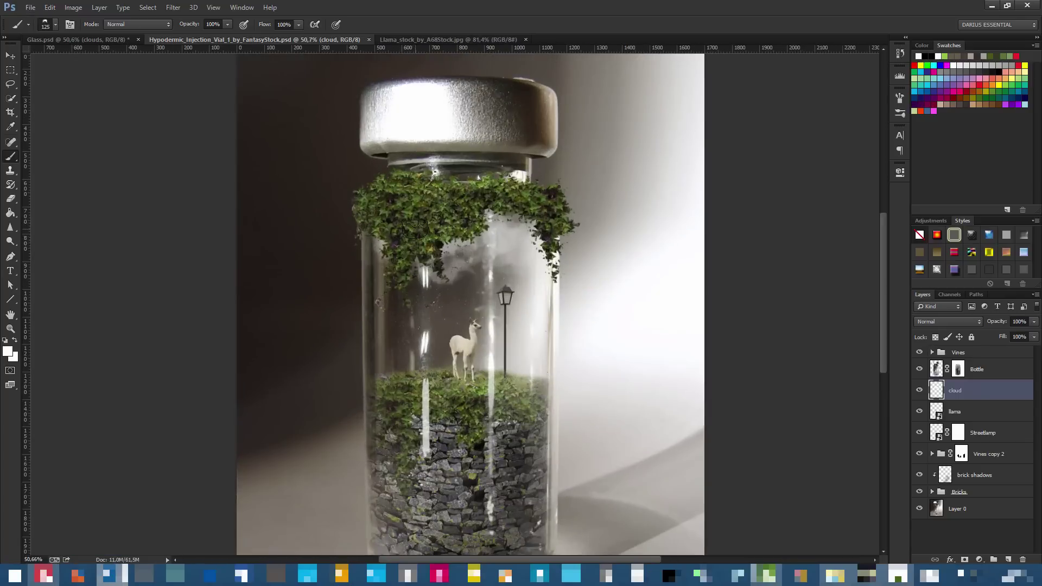
click(990, 372)
click(1009, 559)
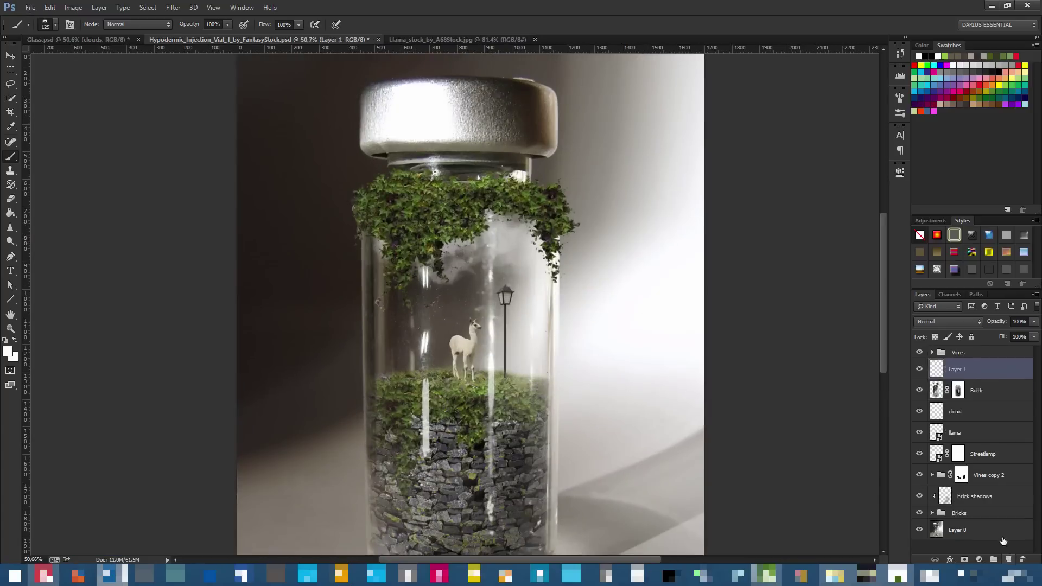
double_click(957, 371)
text(clouds 2)
click(1006, 369)
mouse_move(980, 368)
mouse_down()
mouse_move(979, 353)
mouse_move(987, 355)
mouse_up()
right_click(397, 180)
drag(498, 185, 500, 185)
click(376, 224)
key(ctrl+z)
mouse_move(329, 222)
mouse_down()
mouse_move(651, 213)
mouse_move(320, 221)
mouse_move(597, 225)
mouse_up()
key(ctrl+z)
drag(189, 28, 170, 29)
drag(377, 216, 344, 224)
key(ctrl+z)
click(347, 224)
key(ctrl+z)
click(396, 221)
click(358, 223)
key(ctrl+z)
mouse_move(371, 218)
mouse_down()
mouse_move(351, 228)
mouse_move(365, 217)
mouse_up()
key(ctrl+z)
key(ctrl+z)
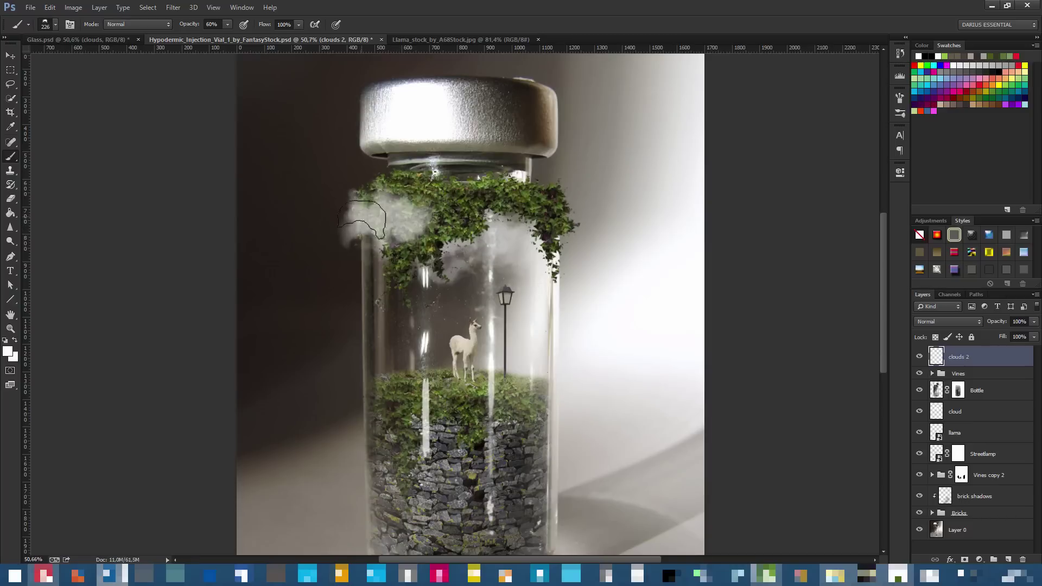
key(ctrl+z)
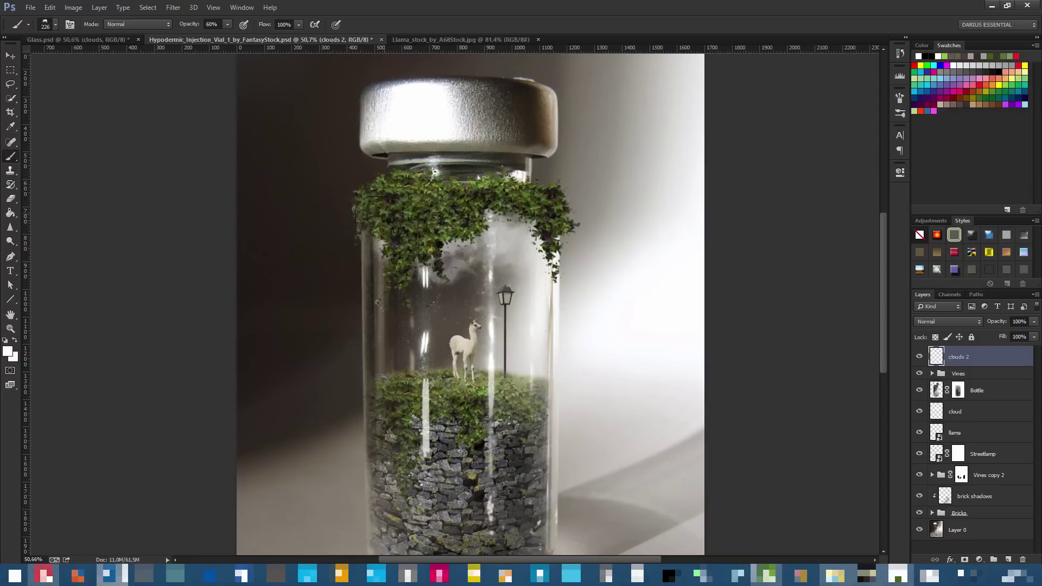
key(ctrl+z)
key(ctrl+z)
key(ctrl+z)
drag(187, 19, 173, 25)
key(ctrl+z)
mouse_move(328, 213)
mouse_down()
mouse_move(567, 207)
mouse_move(619, 219)
mouse_move(547, 214)
mouse_up()
mouse_move(378, 214)
mouse_down()
mouse_move(337, 217)
mouse_move(413, 228)
mouse_move(467, 220)
mouse_up()
drag(191, 27, 204, 32)
mouse_move(403, 217)
mouse_down()
mouse_move(393, 211)
mouse_move(368, 231)
mouse_up()
key(ctrl+z)
key(ctrl+z)
drag(572, 244, 605, 239)
scroll(472, 219, down, 5)
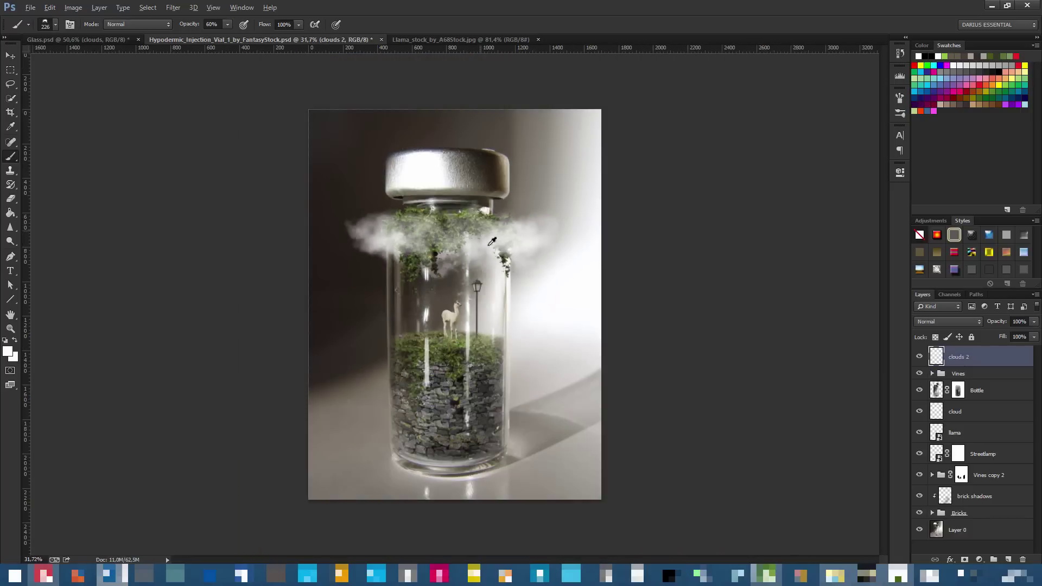
scroll(450, 243, up, 4)
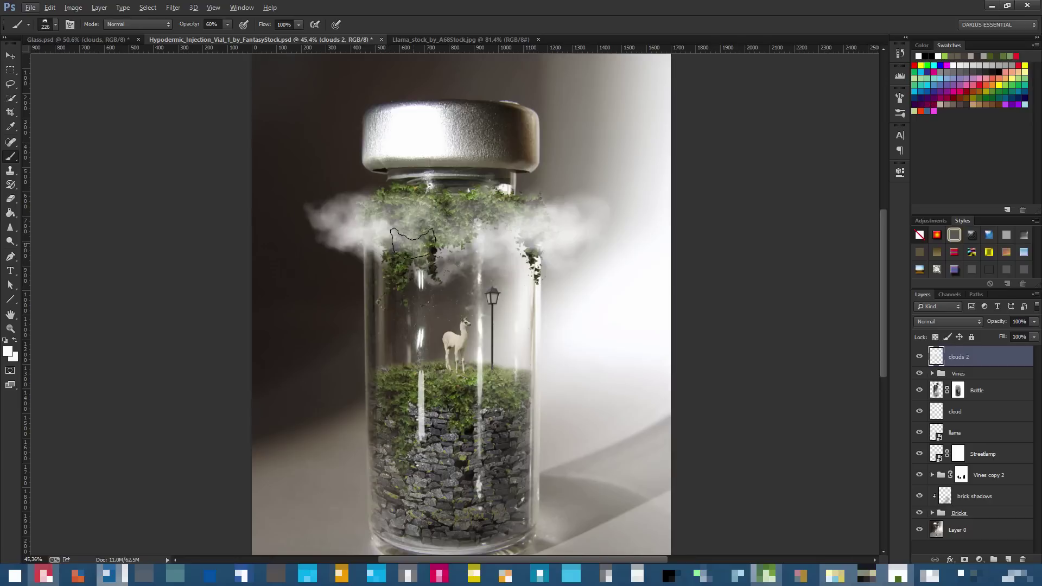
scroll(466, 245, up, 1)
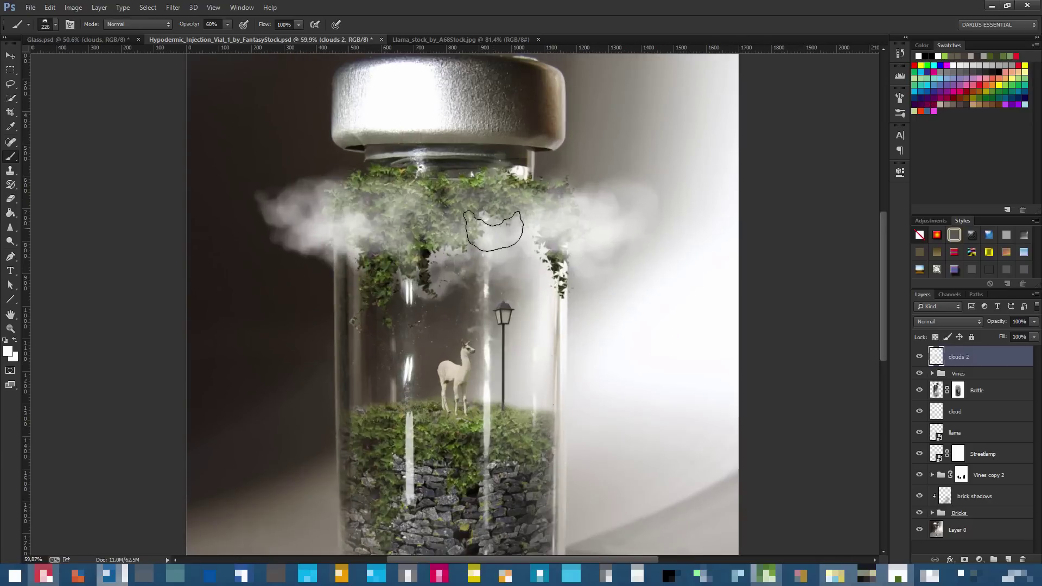
key(ctrl+alt+z)
key(ctrl+alt+z)
key(ctrl+alt+z)
key(ctrl+alt+z)
key(ctrl+alt+z)
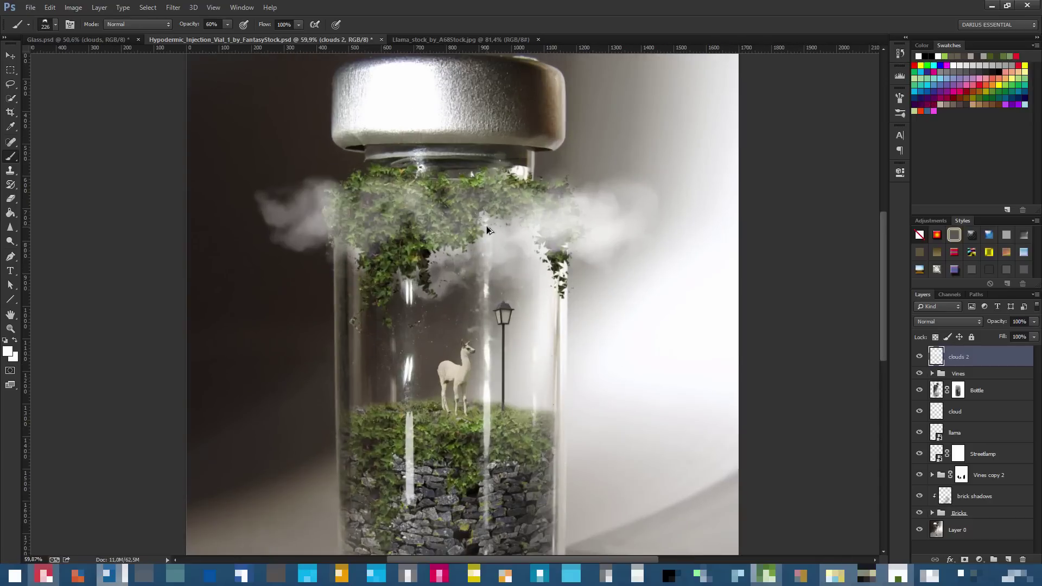
key(ctrl+alt+z)
key(ctrl+d)
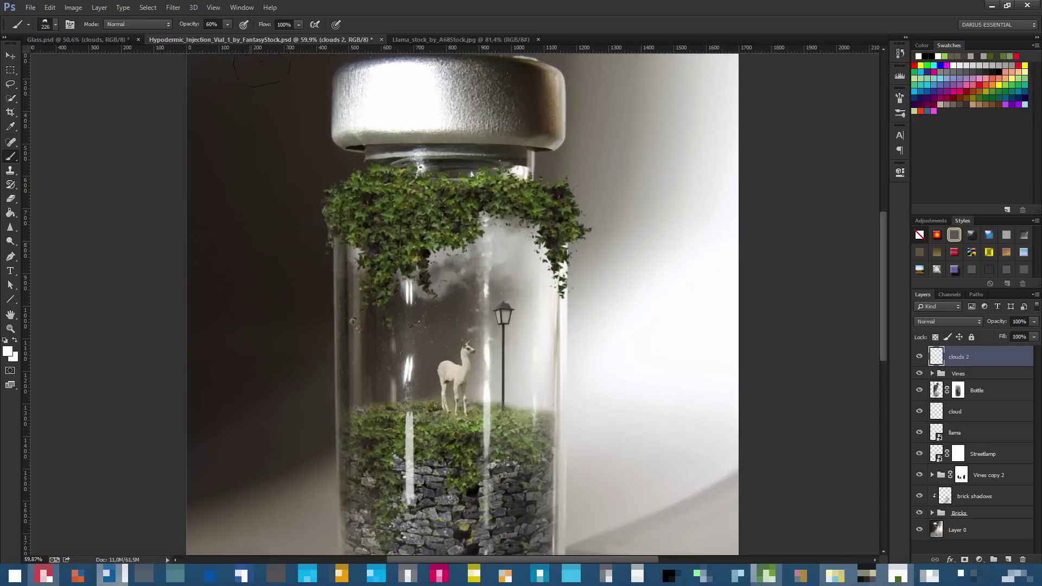
At lowered brush opacity, dab soft clouds at the left and right edges of the vines
drag(184, 28, 173, 26)
click(343, 212)
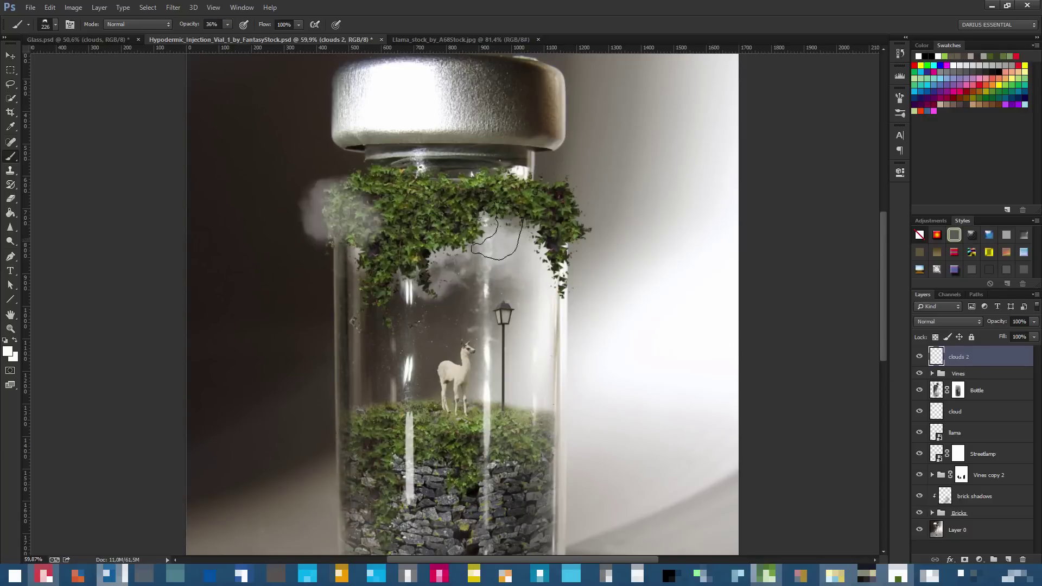
key(ctrl+z)
click(327, 215)
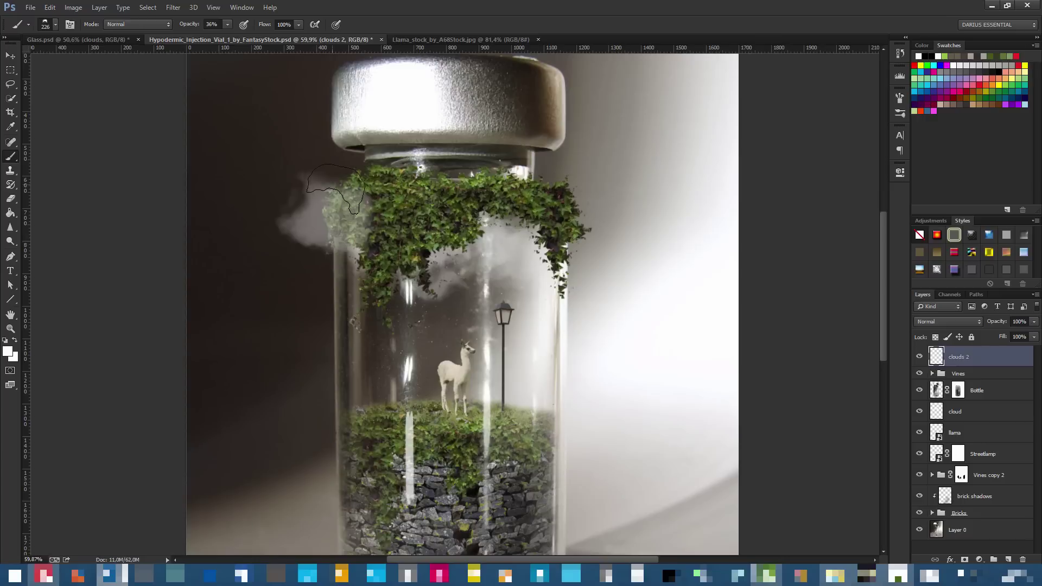
click(585, 245)
click(574, 221)
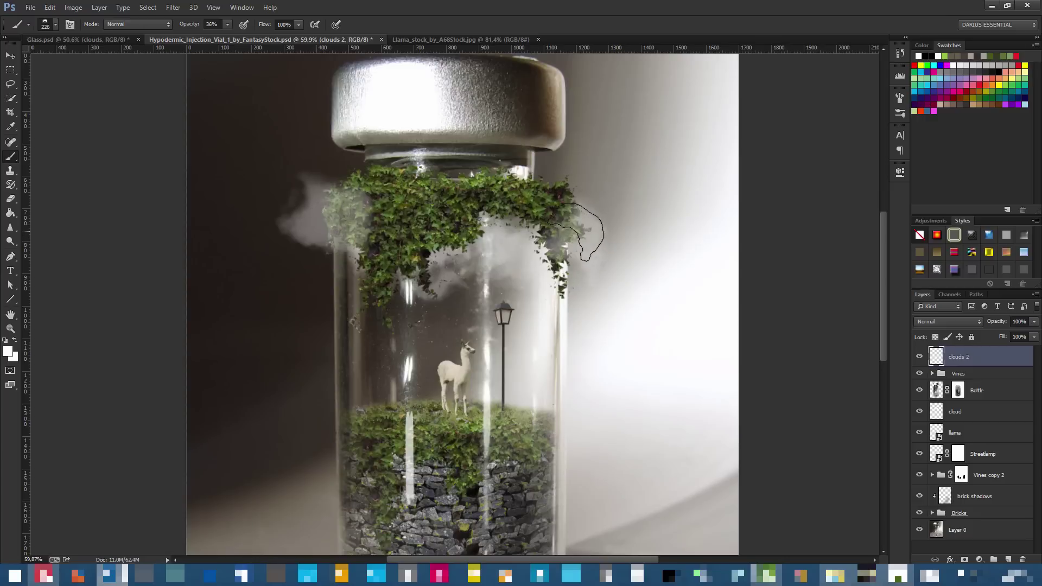
click(585, 232)
click(349, 221)
Raise brush opacity to 58% and build clouds on the vial's left shoulder and right of the vines
key(5)
key(8)
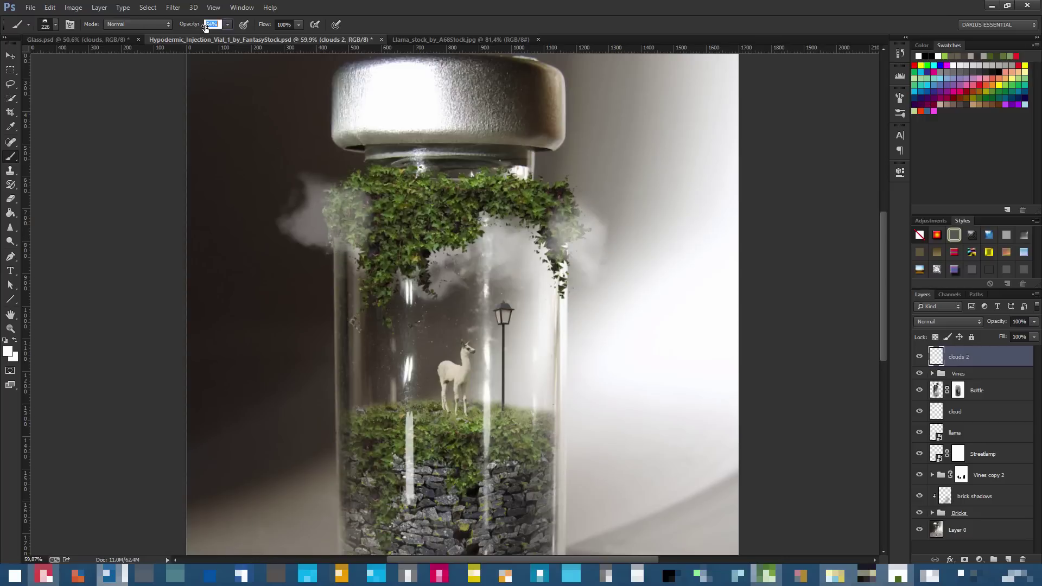
click(319, 216)
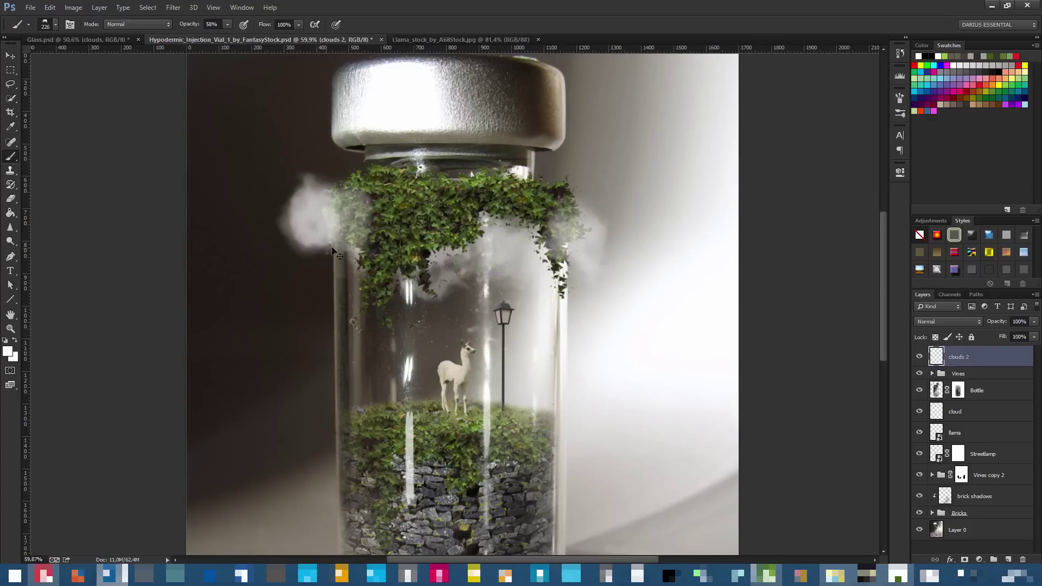
click(330, 217)
click(356, 233)
key(ctrl+z)
click(320, 238)
click(322, 242)
key(ctrl+z)
click(344, 224)
key(ctrl+z)
click(336, 235)
key(ctrl+z)
click(326, 238)
key(ctrl+z)
click(345, 244)
click(574, 251)
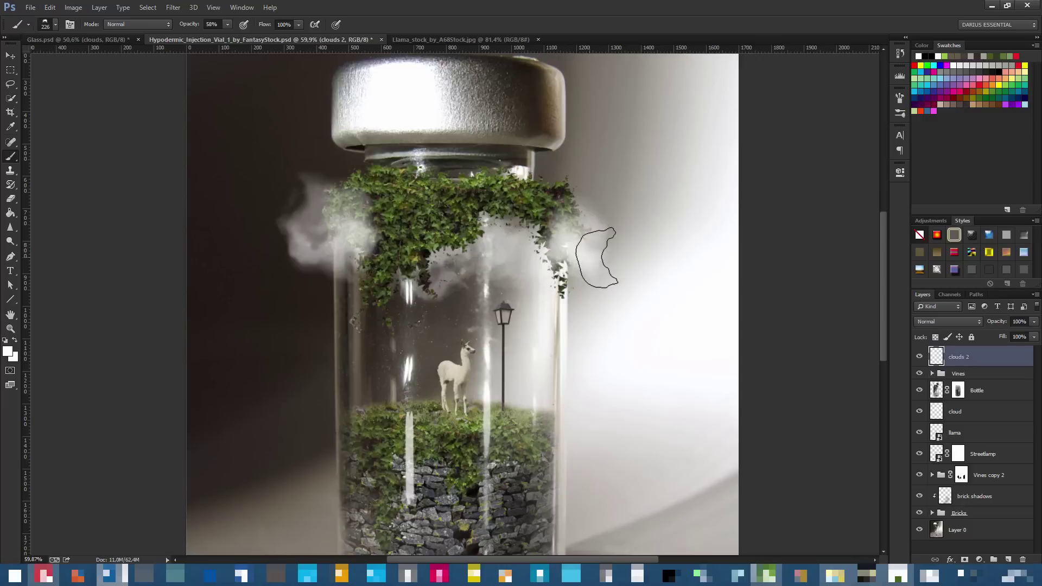
Enlarge the brush to 52 px at 31% opacity and haze faint cloud over the vines
click(56, 25)
drag(73, 57, 76, 57)
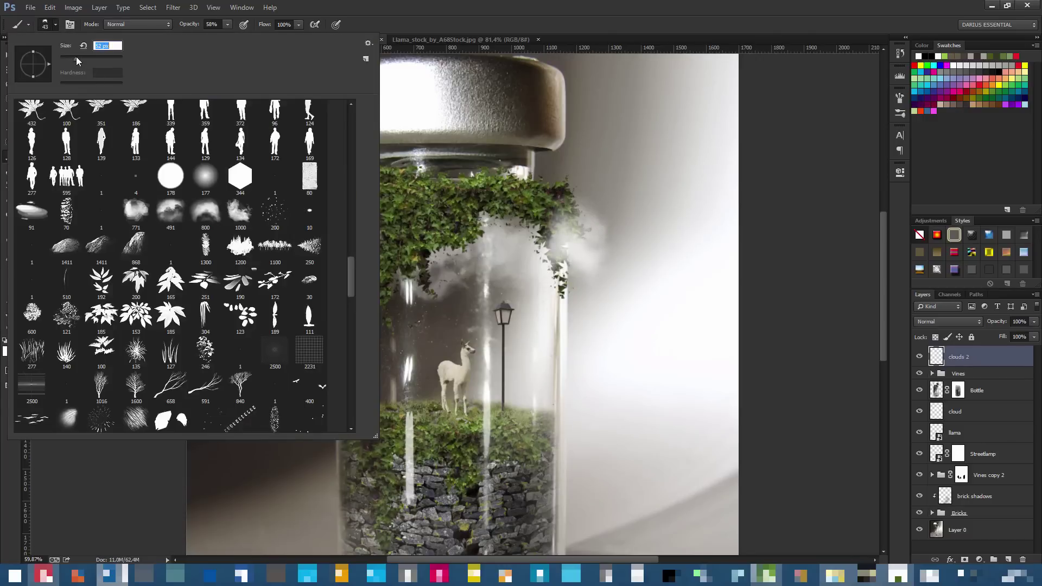
click(994, 360)
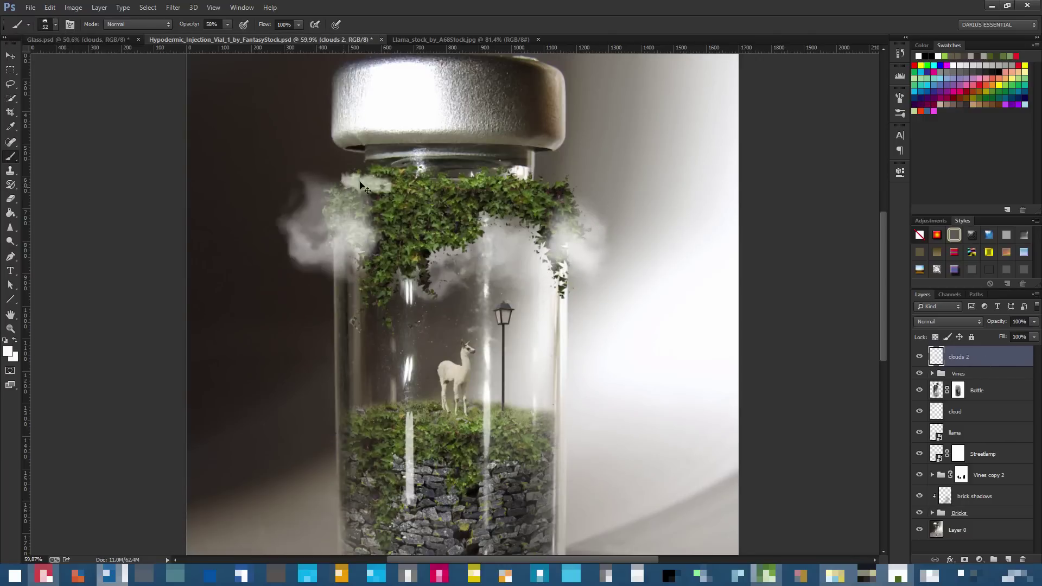
drag(185, 28, 172, 25)
click(75, 24)
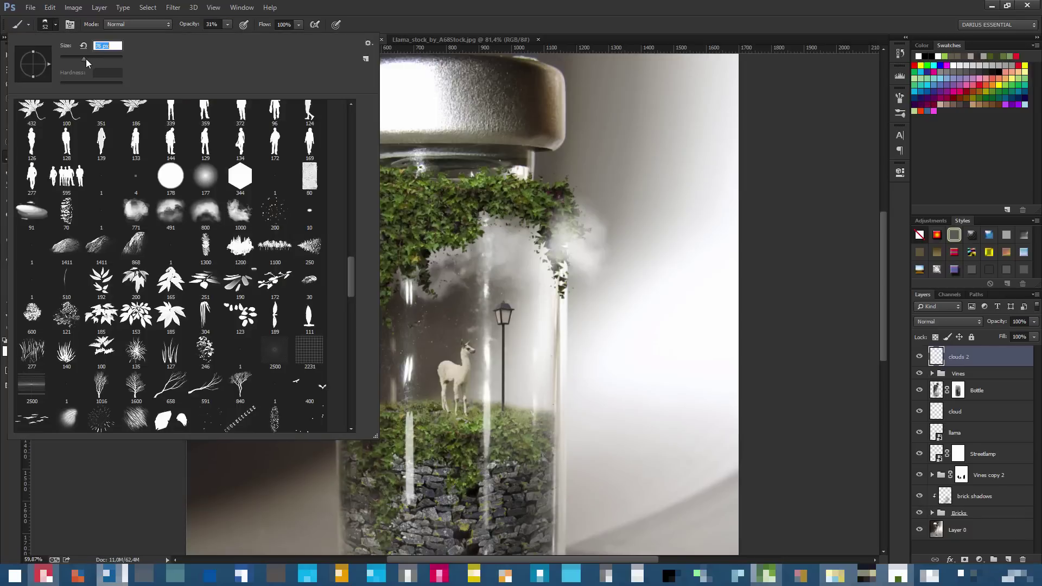
drag(522, 189, 543, 191)
key(ctrl+z)
mouse_move(458, 184)
mouse_down()
mouse_move(404, 183)
mouse_move(402, 206)
mouse_move(357, 179)
mouse_move(386, 182)
mouse_move(338, 186)
mouse_up()
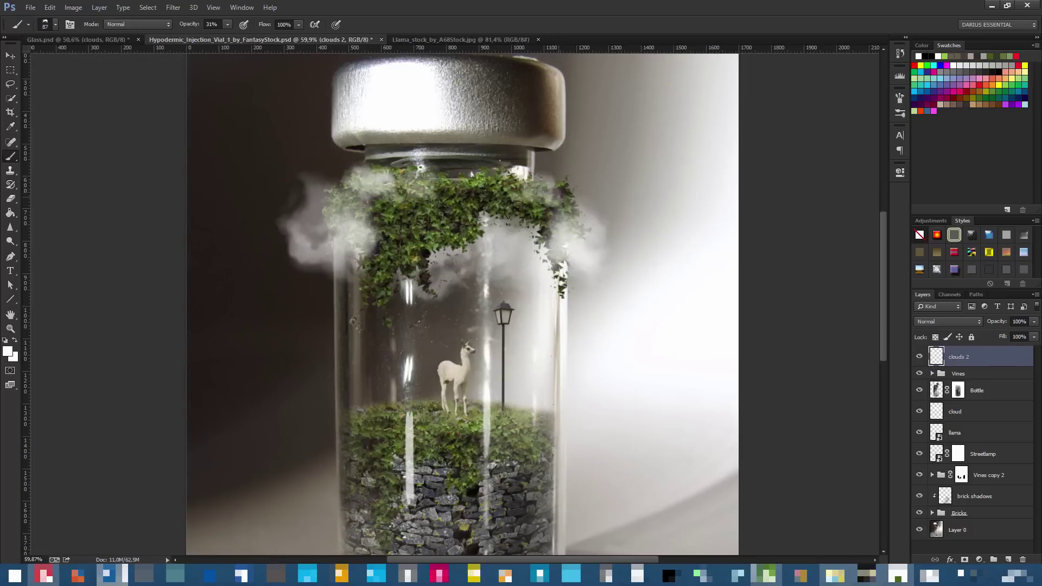
drag(455, 237, 400, 264)
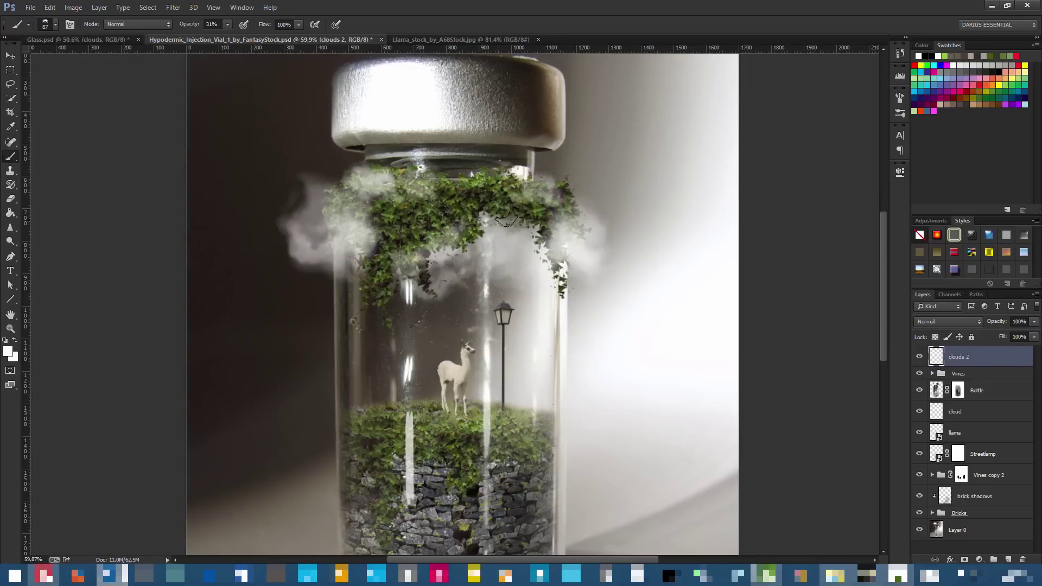
drag(500, 220, 527, 221)
drag(434, 211, 416, 213)
scroll(434, 261, down, 8)
scroll(440, 264, up, 1)
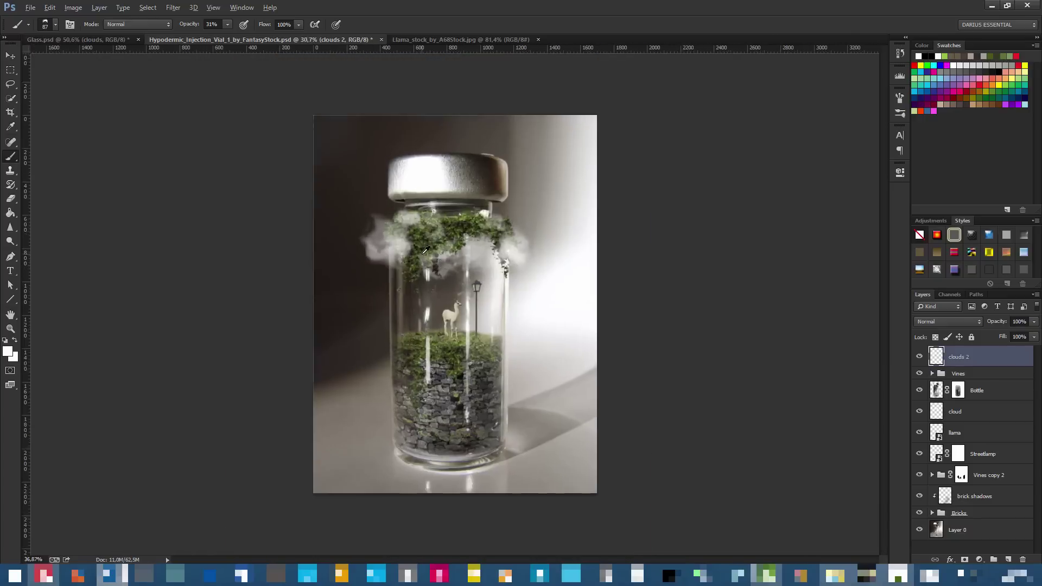
key(ctrl+0)
Extend the left and upper-right clouds, soften the left cloud's edge, and save
drag(340, 208, 331, 201)
key(ctrl+z)
drag(539, 209, 534, 206)
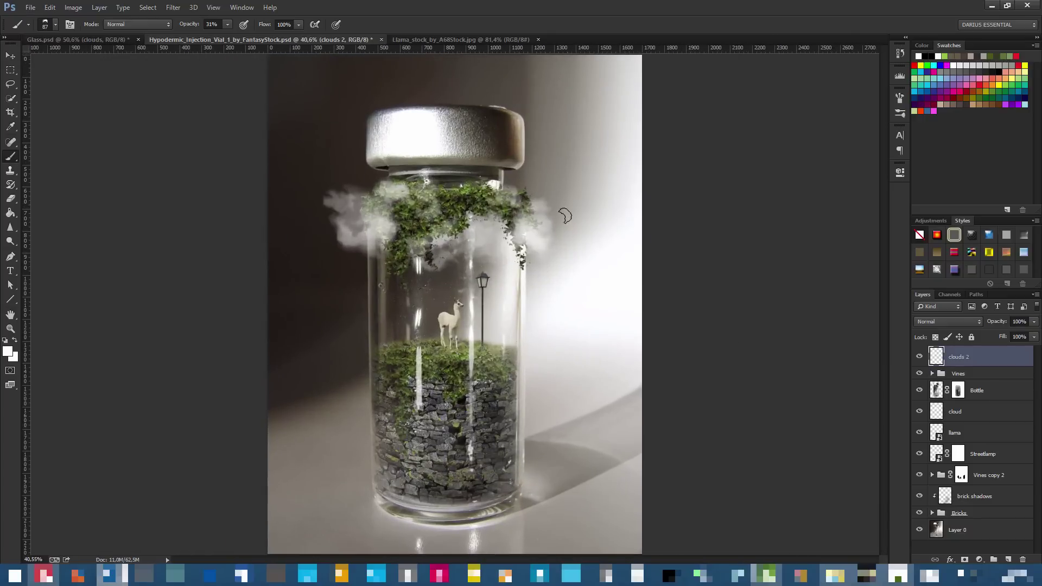
drag(346, 226, 337, 226)
key(ctrl+s)
scroll(434, 244, down, 5)
scroll(427, 245, up, 7)
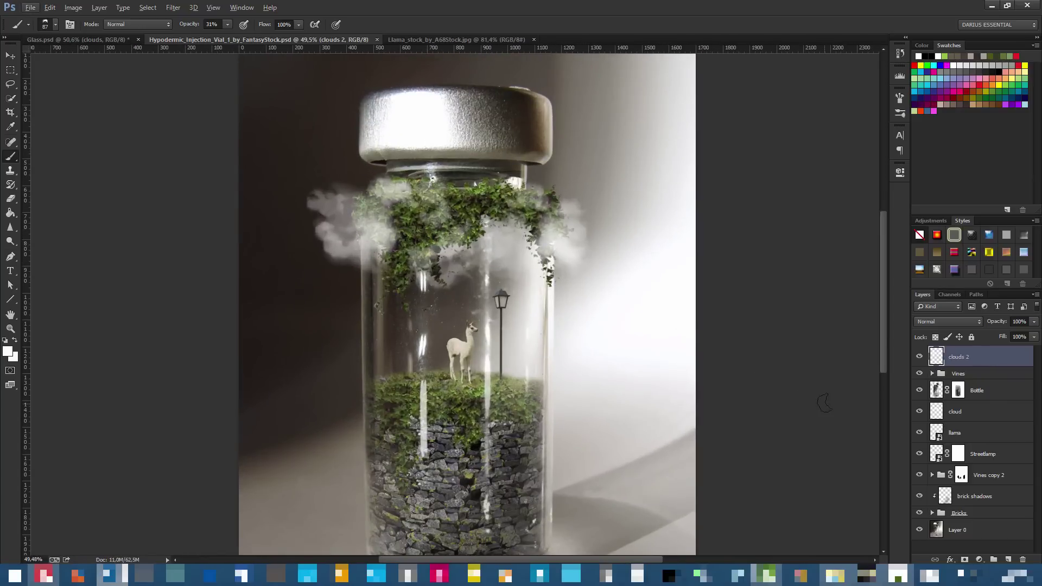
Select the Vines group, preview the adjustment layer list, check the vines, and save
click(993, 376)
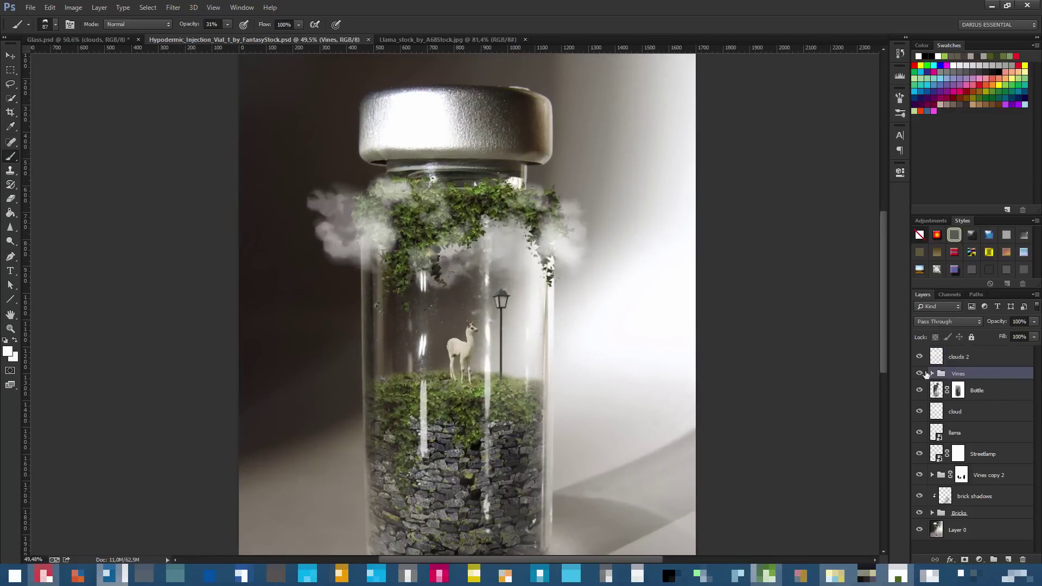
click(982, 560)
click(983, 563)
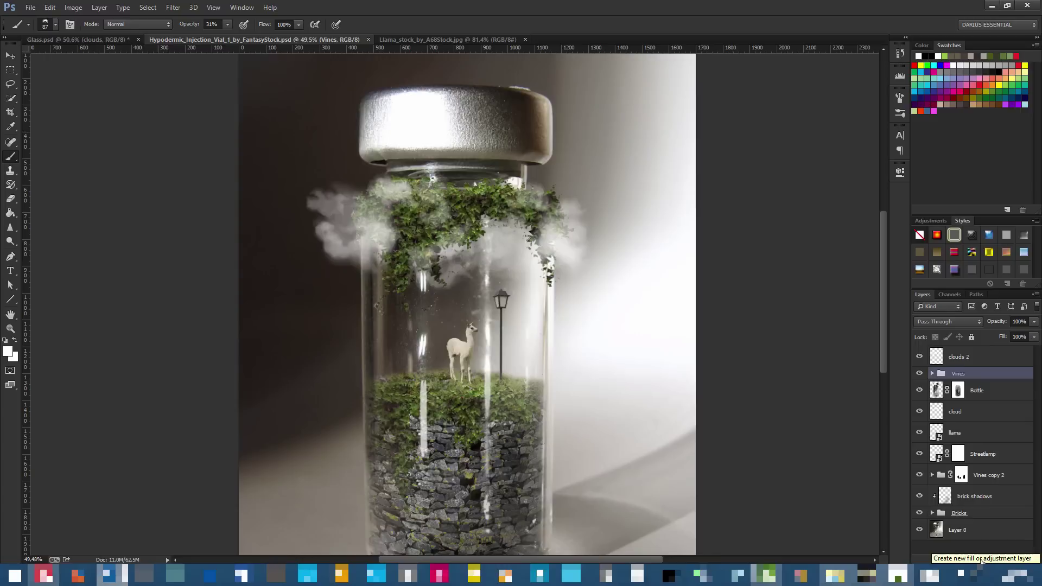
click(980, 559)
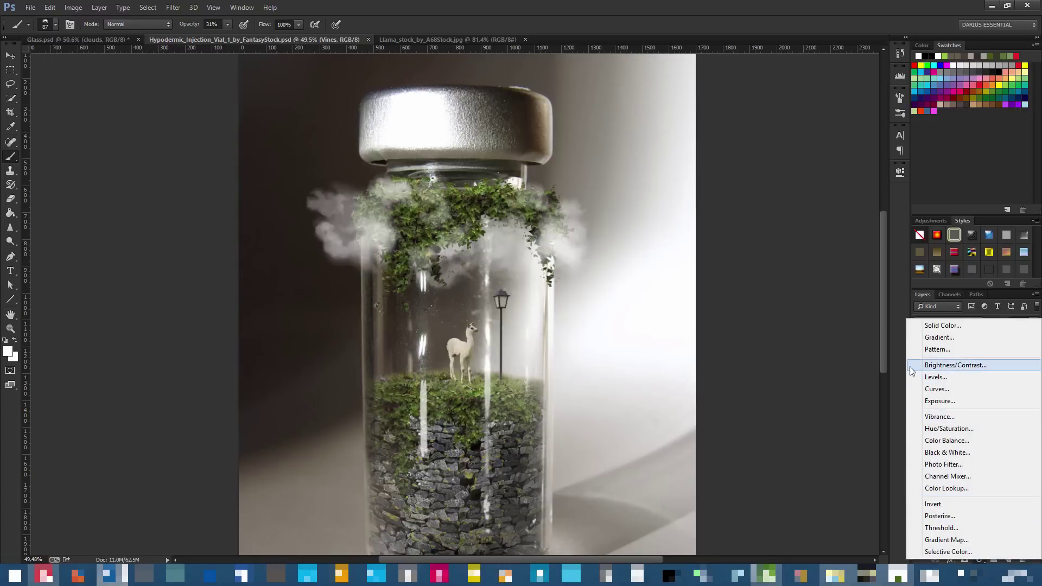
click(885, 364)
click(919, 373)
click(919, 373)
key(ctrl+s)
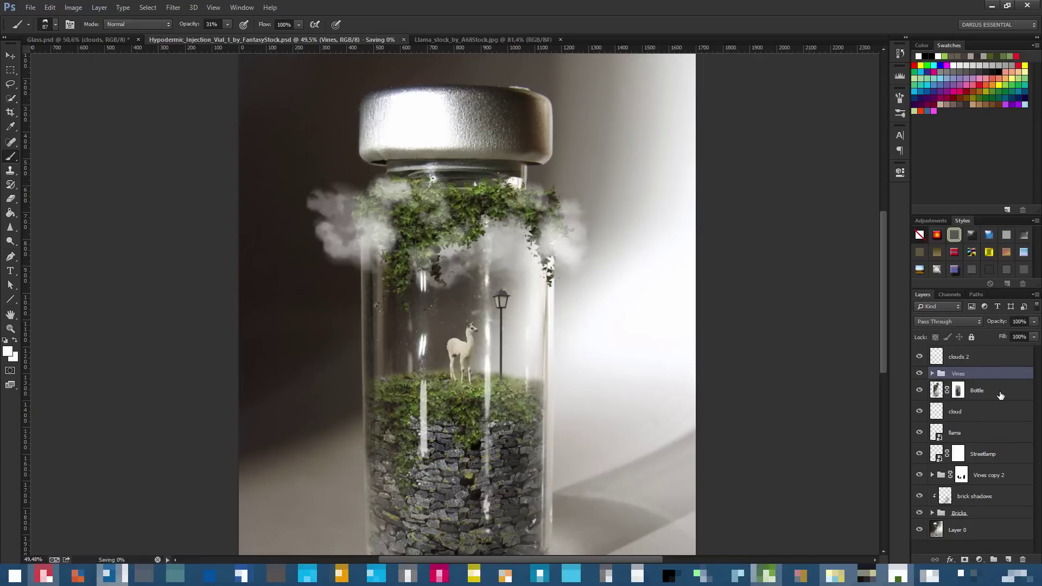
Add a Vibrance adjustment clipped to Vines, with Vibrance +60 and Saturation +100
click(981, 560)
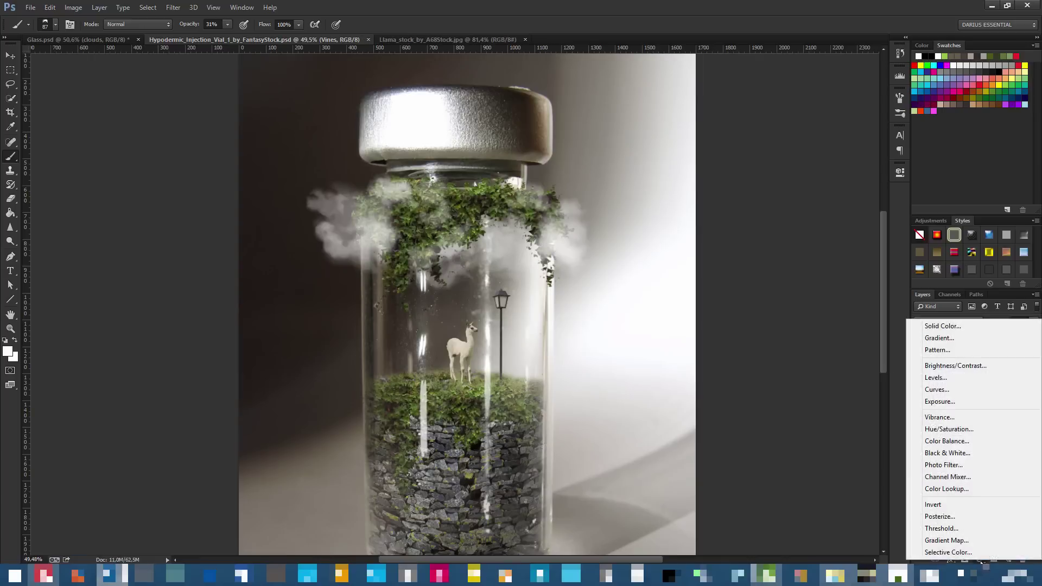
click(962, 416)
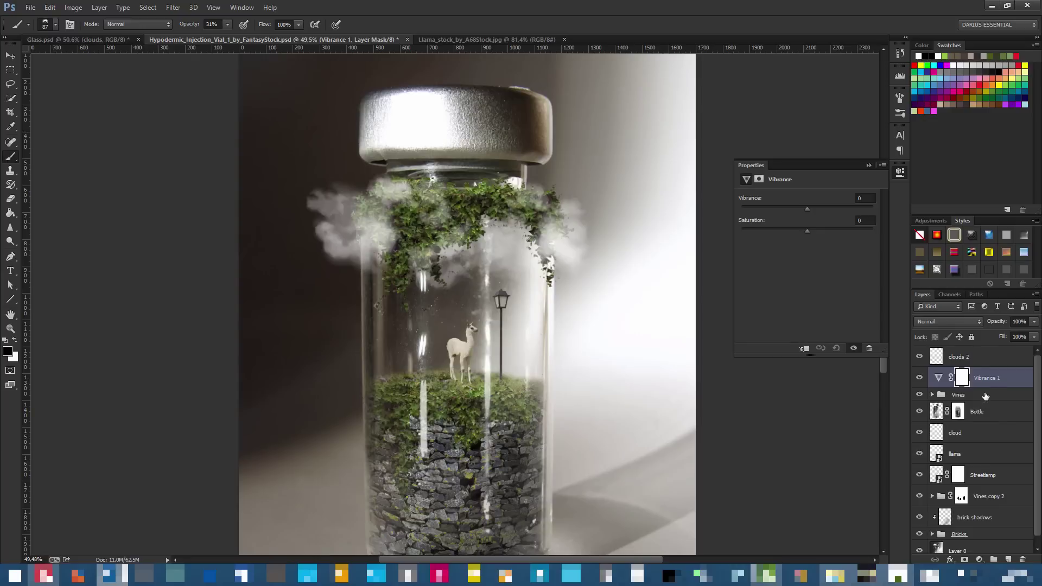
right_click(1008, 377)
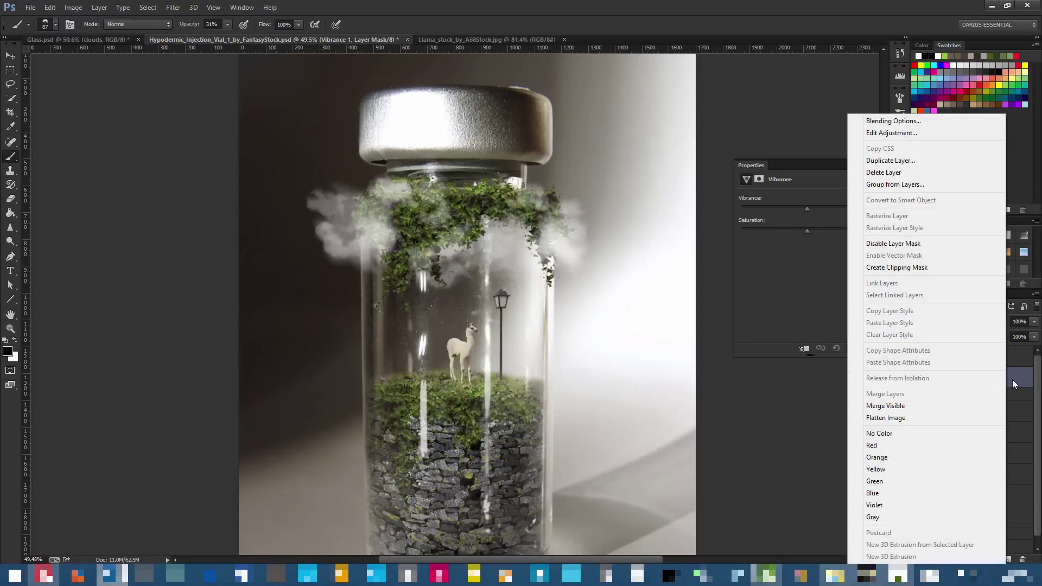
click(923, 270)
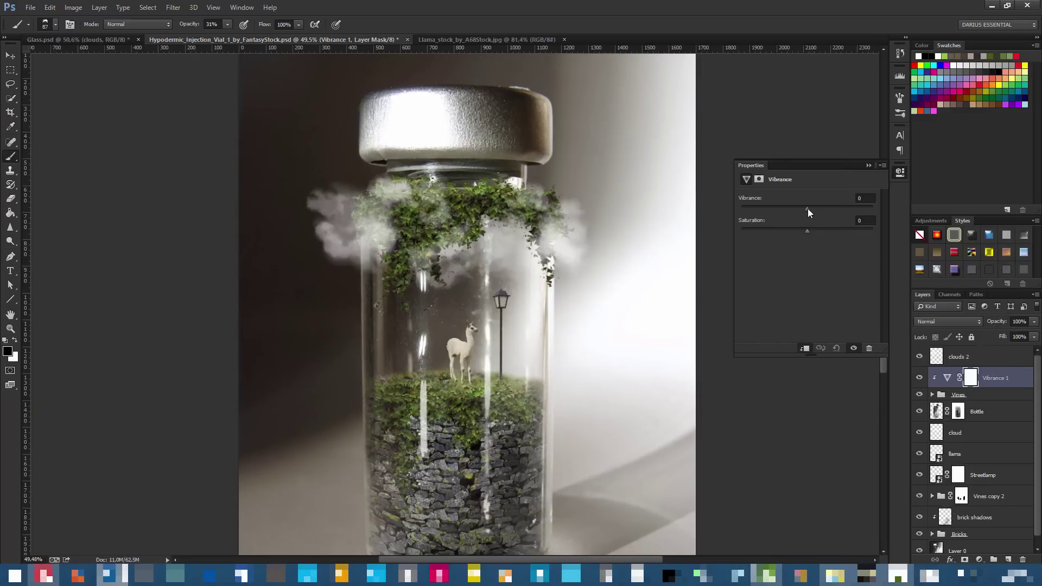
drag(874, 208, 736, 216)
drag(741, 209, 742, 217)
drag(845, 212, 896, 230)
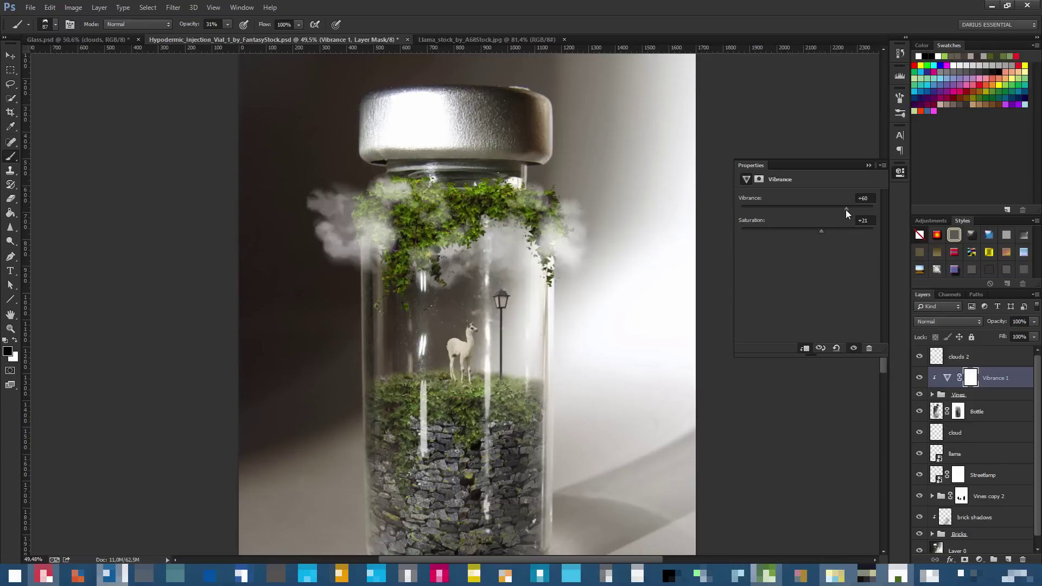
click(867, 164)
Compare the ivy with and without the Vibrance 1 boost, then save
key(ctrl+0)
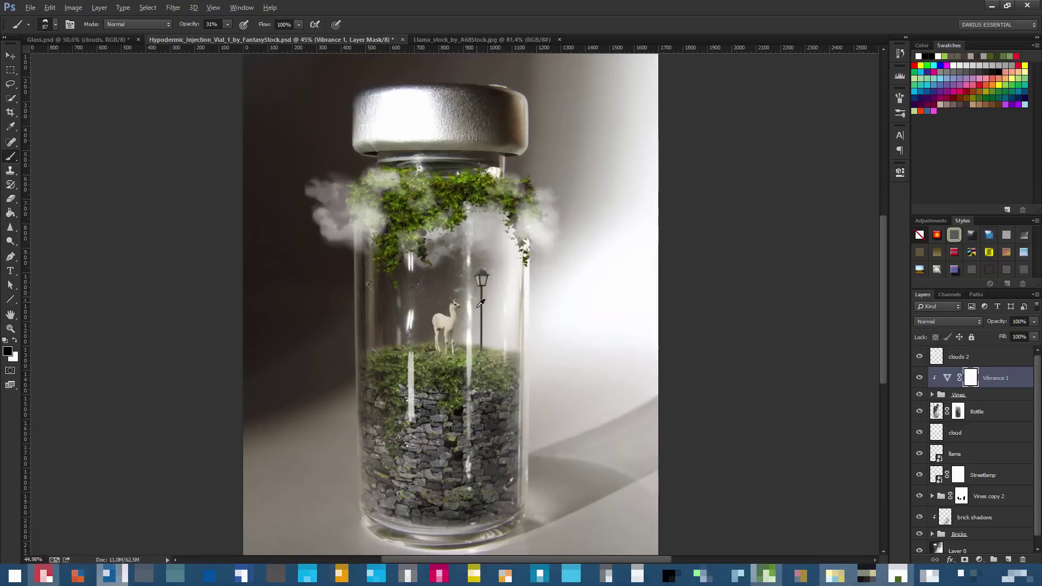
click(947, 377)
click(919, 378)
click(919, 378)
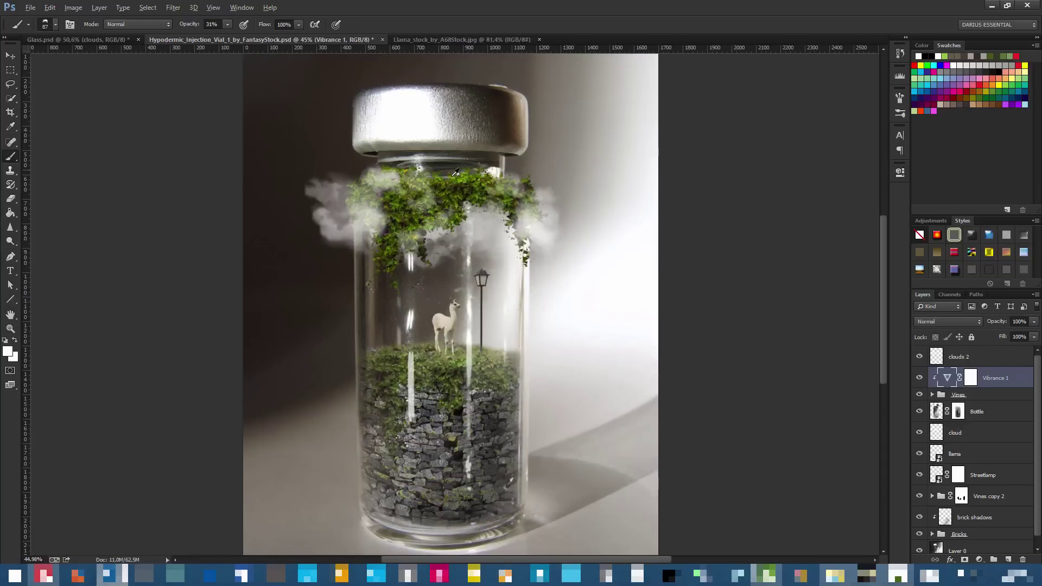
scroll(460, 169, up, 5)
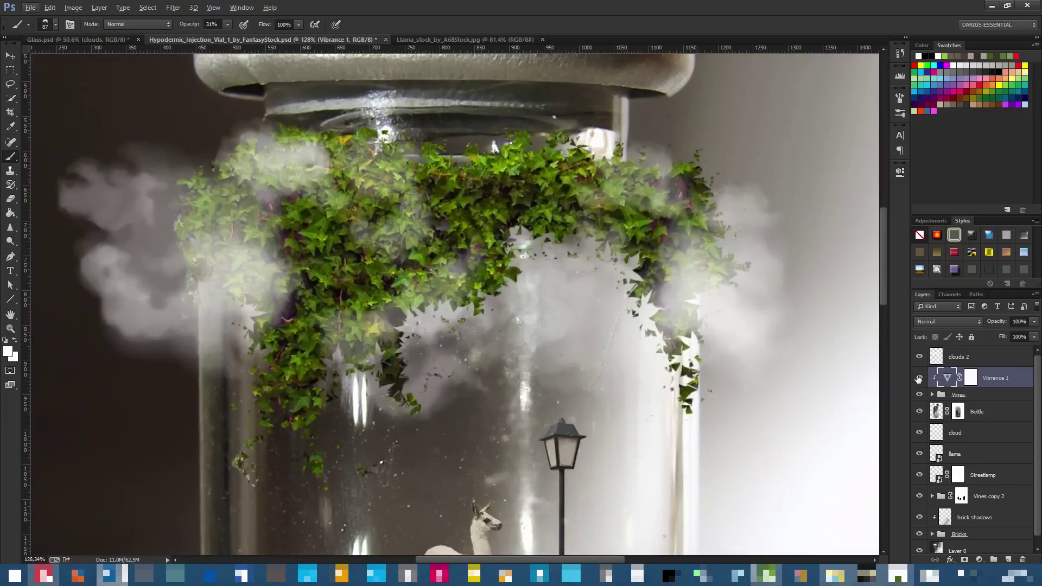
click(919, 379)
click(919, 378)
key(ctrl+s)
scroll(505, 292, down, 6)
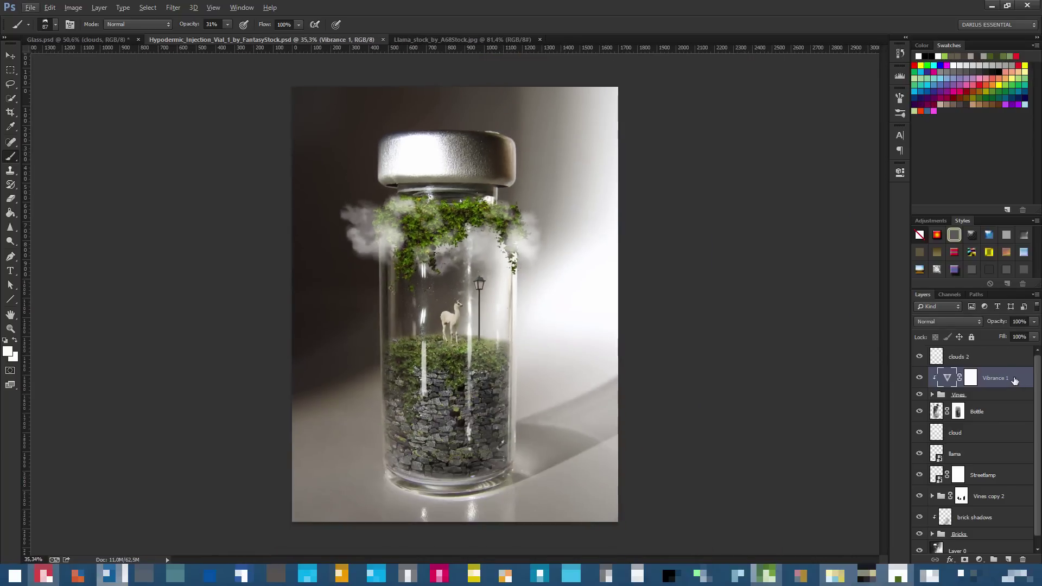
Duplicate Vibrance 1 above Vines copy 2 and clip the copy to that group
drag(1012, 382, 1013, 481)
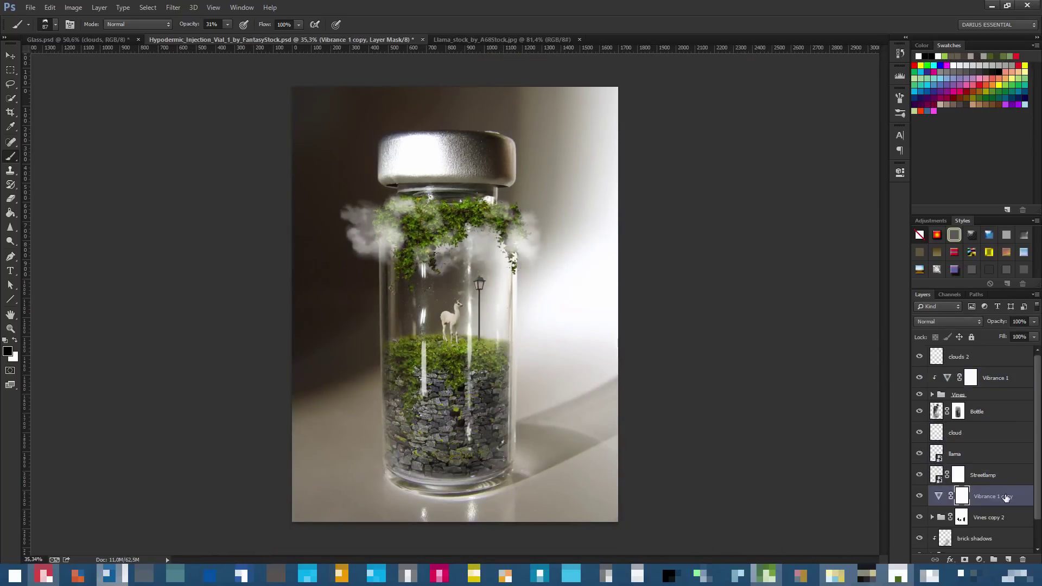
right_click(1005, 496)
click(927, 198)
Toggle Vines copy 2 to compare the boosted moss, then select Layer 0
scroll(980, 475, down, 1)
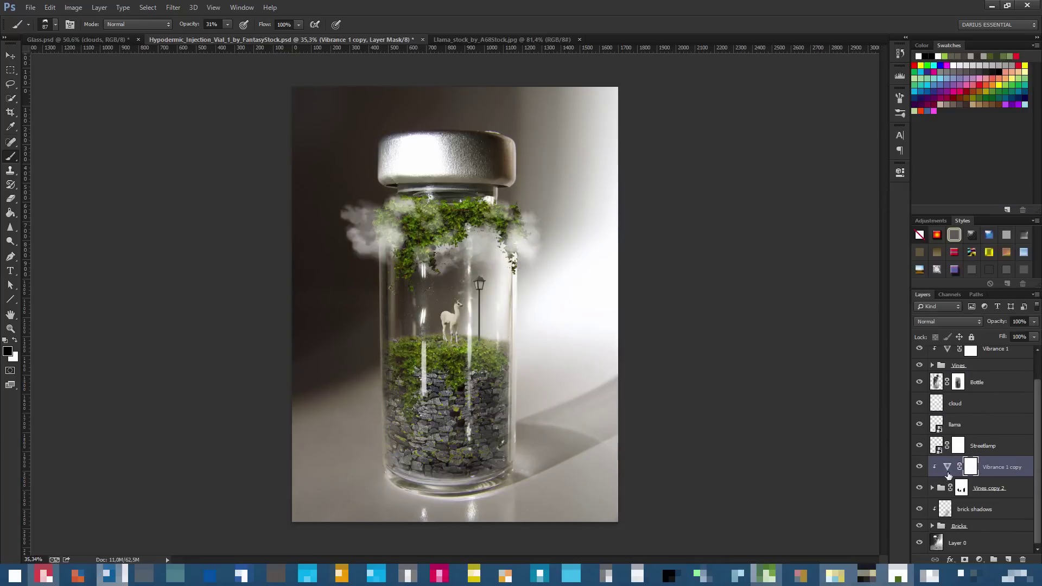
click(919, 489)
click(920, 489)
click(919, 488)
click(919, 488)
click(919, 488)
click(919, 489)
click(997, 540)
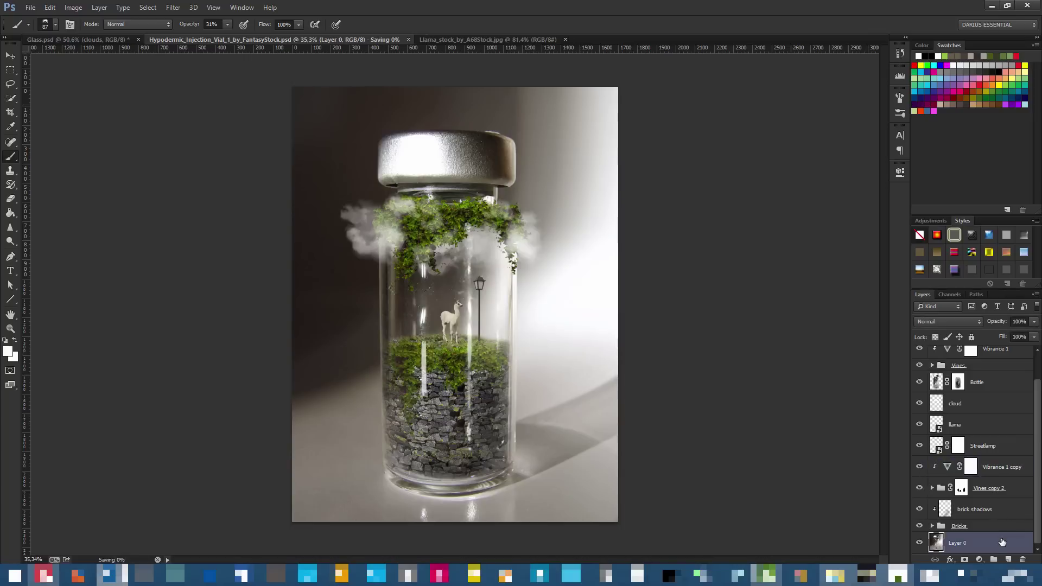
Check the composite without the background photo, then bring up the new adjustment layer list
key(x)
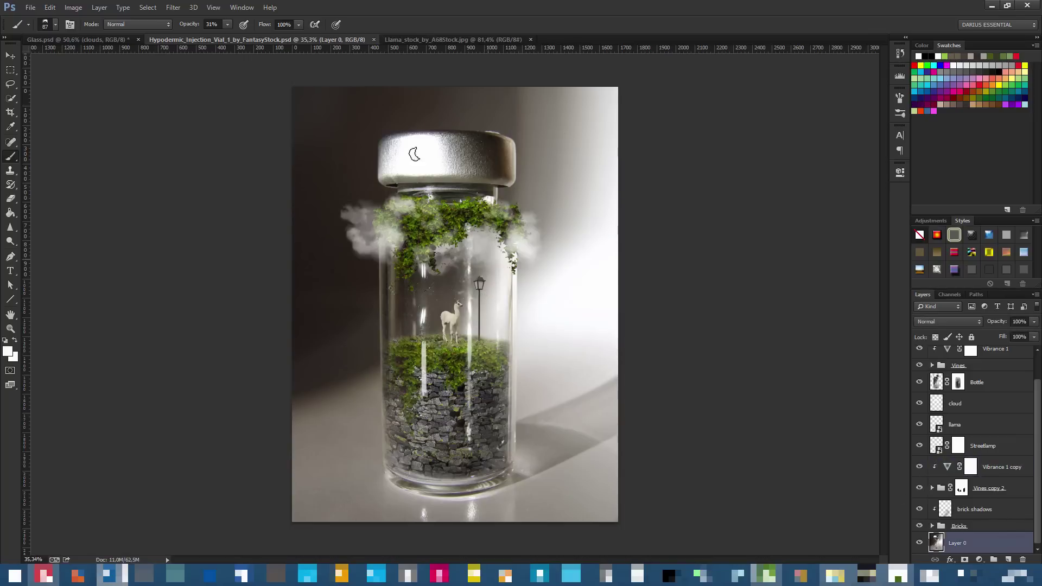
scroll(546, 280, up, 1)
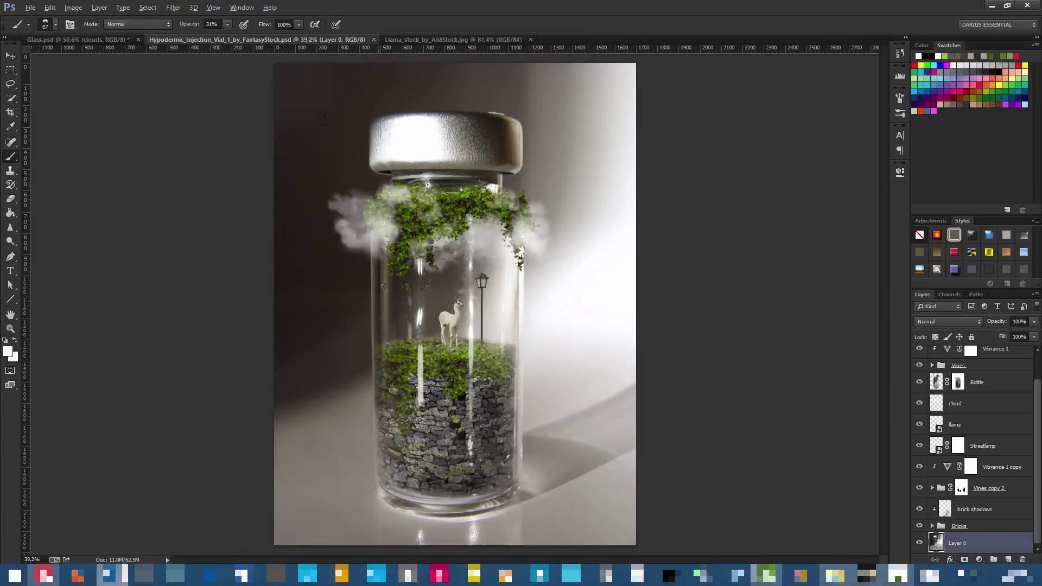
click(919, 543)
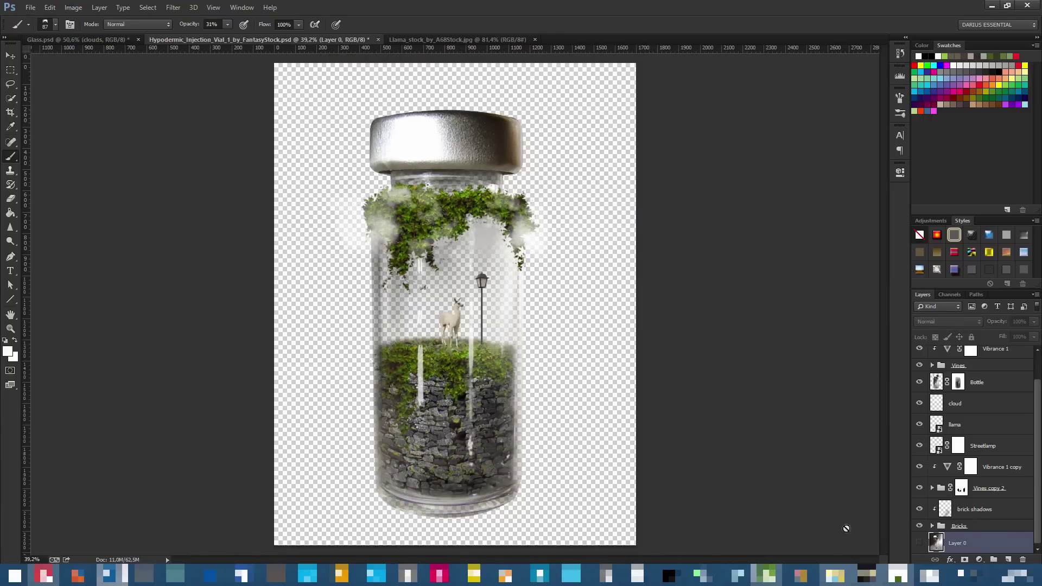
click(920, 543)
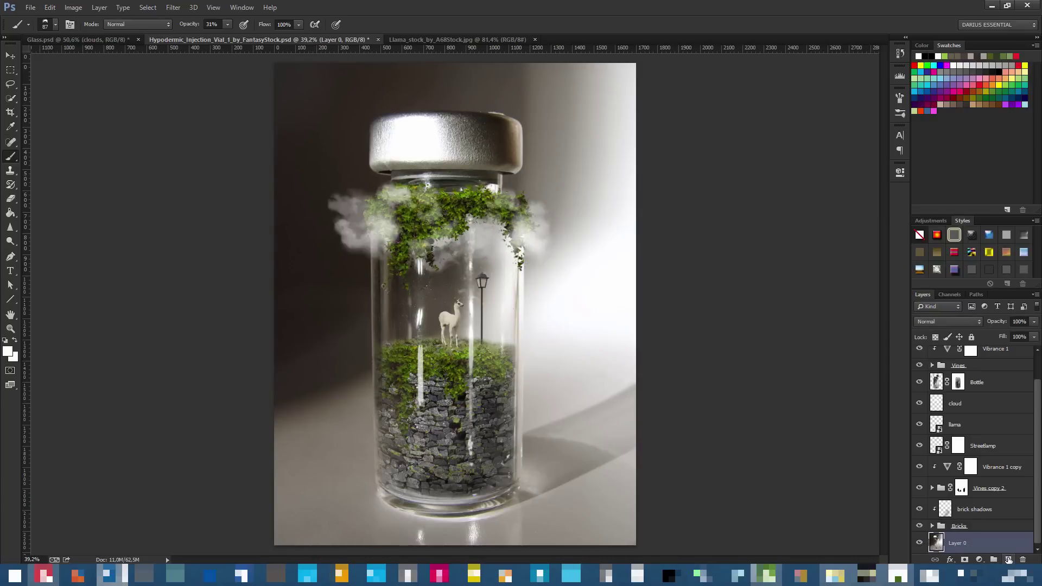
key(alt)
click(980, 560)
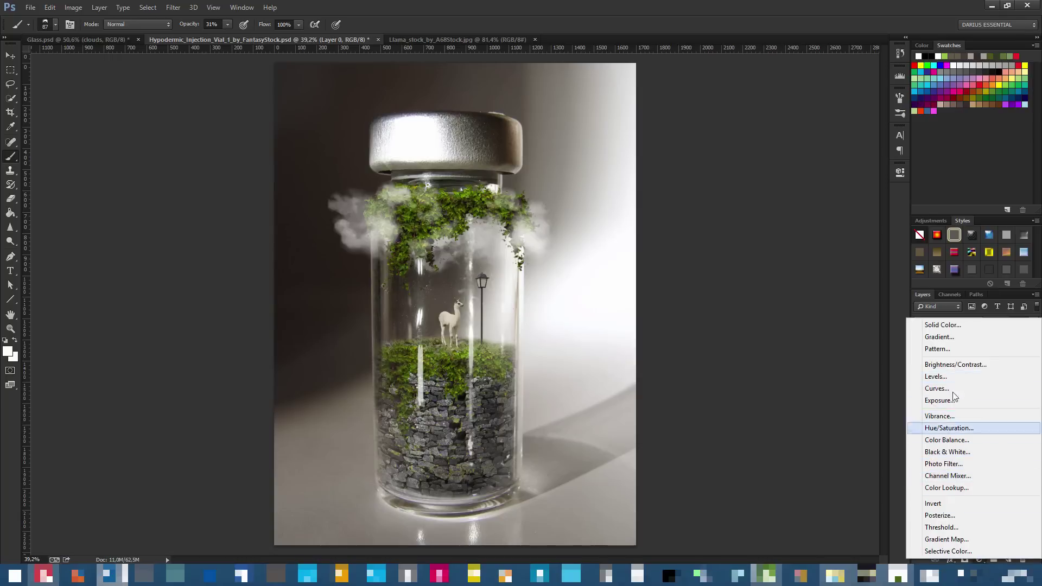
Add a Photo Filter just above Layer 0, trying Cooling Filter (80), (LBB), then (82)
click(957, 465)
drag(968, 478, 970, 543)
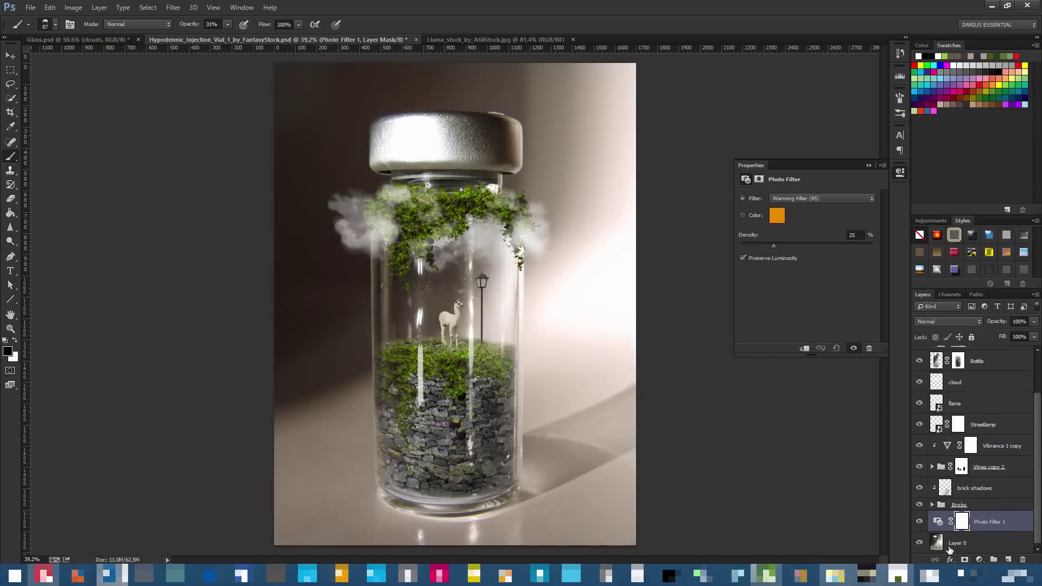
click(798, 199)
click(789, 234)
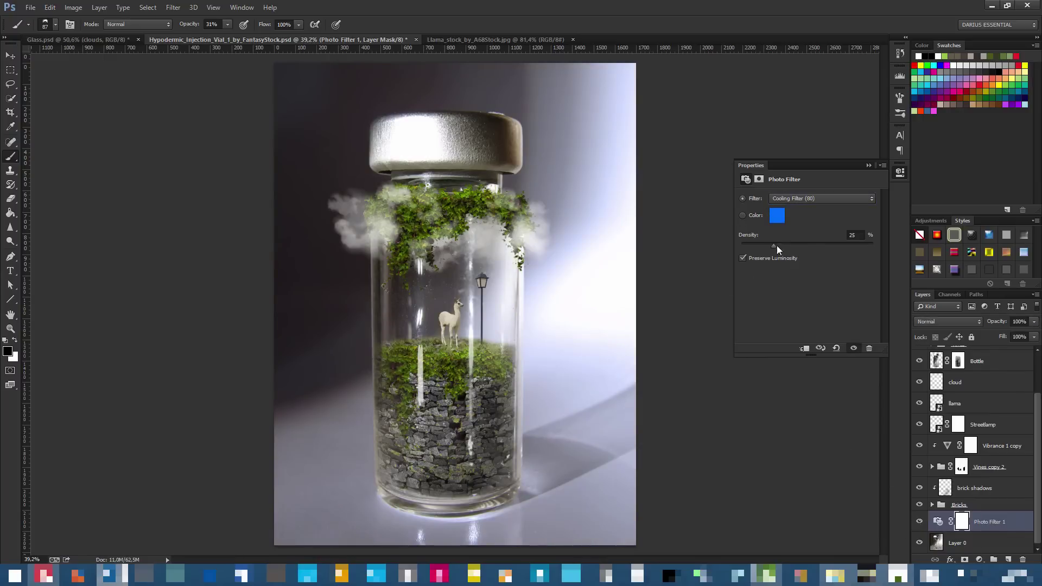
click(806, 200)
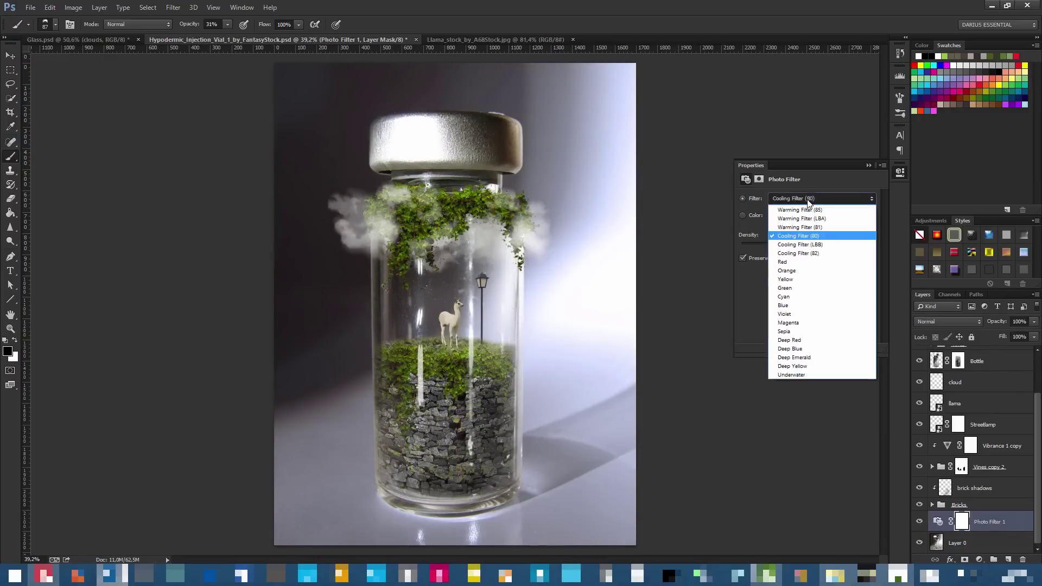
click(805, 246)
click(779, 193)
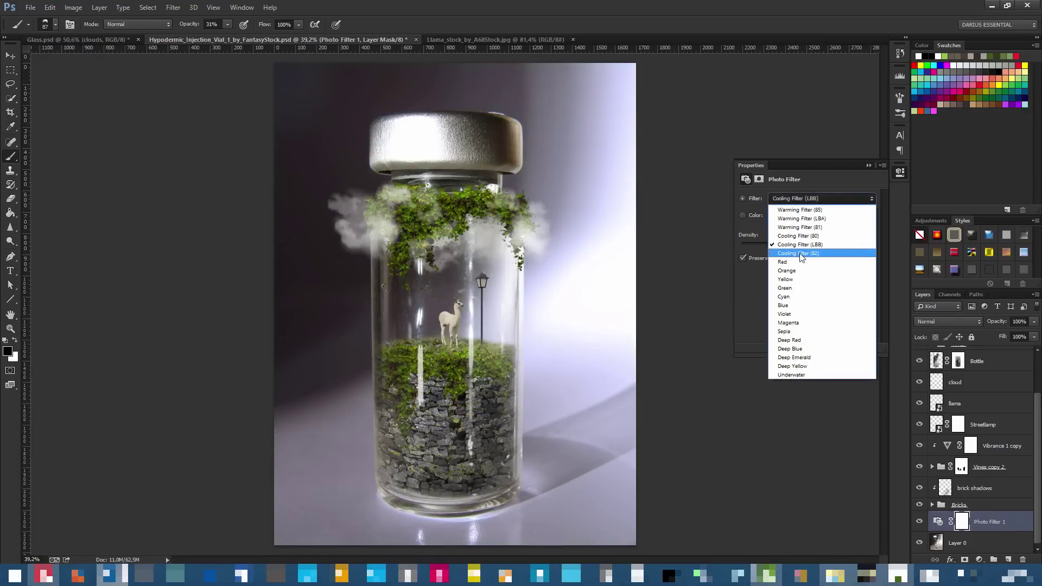
click(799, 251)
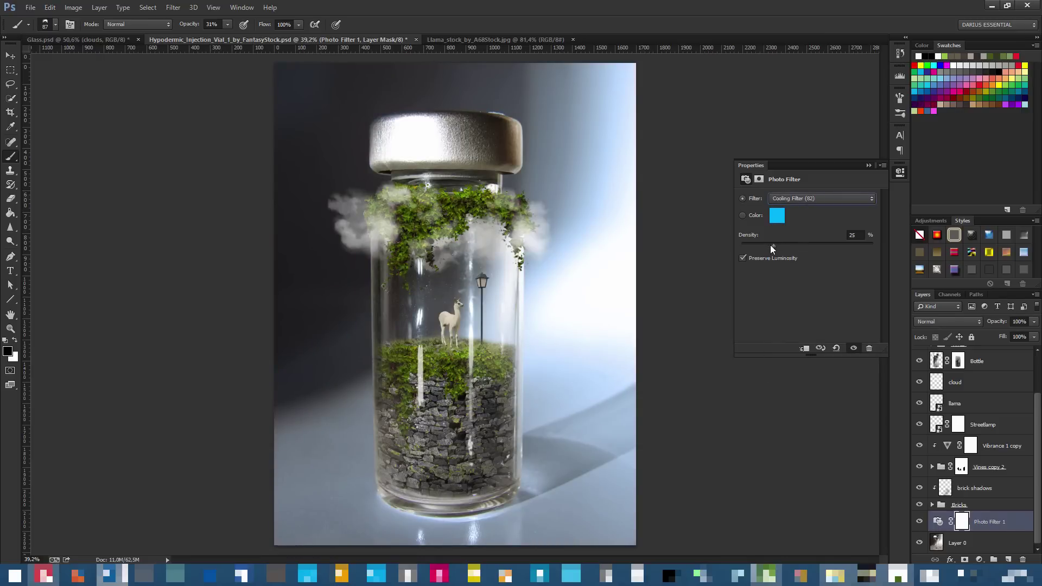
Settle on Cooling Filter (82) and tune its density down to about 15%
drag(769, 246, 772, 245)
click(815, 198)
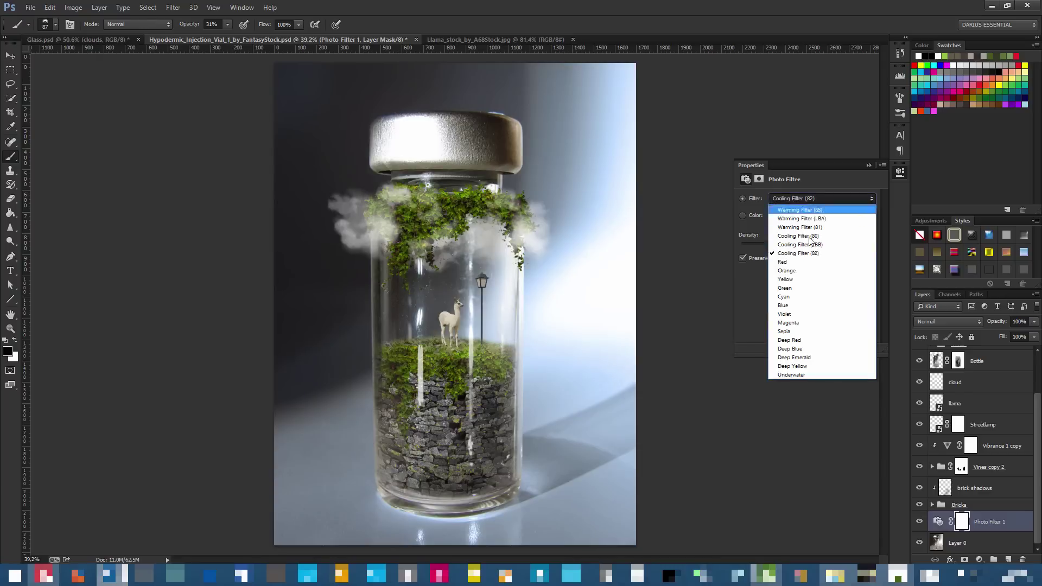
click(815, 244)
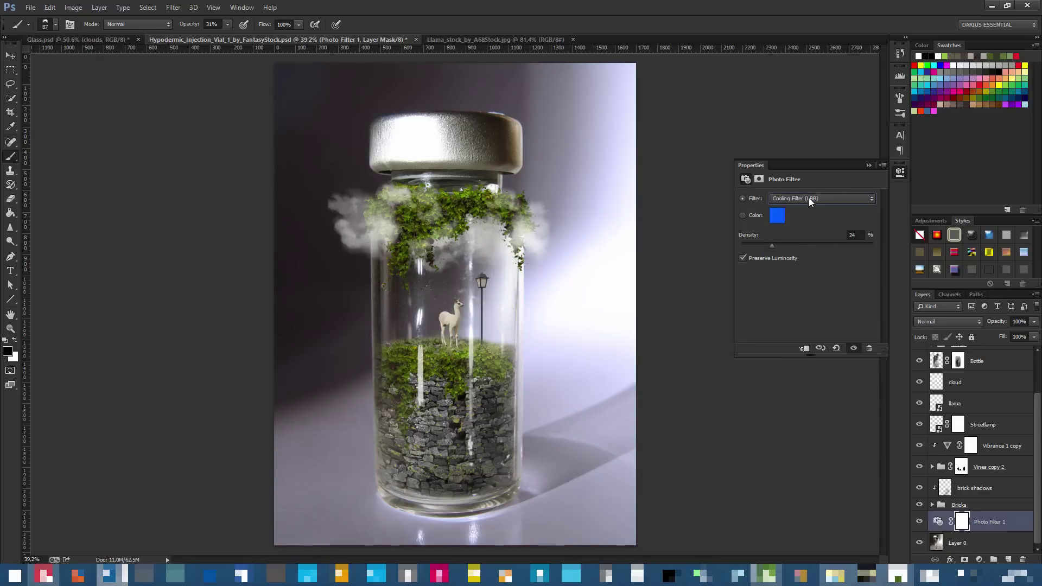
click(809, 199)
click(820, 236)
click(790, 199)
click(801, 250)
click(824, 199)
click(821, 254)
click(838, 245)
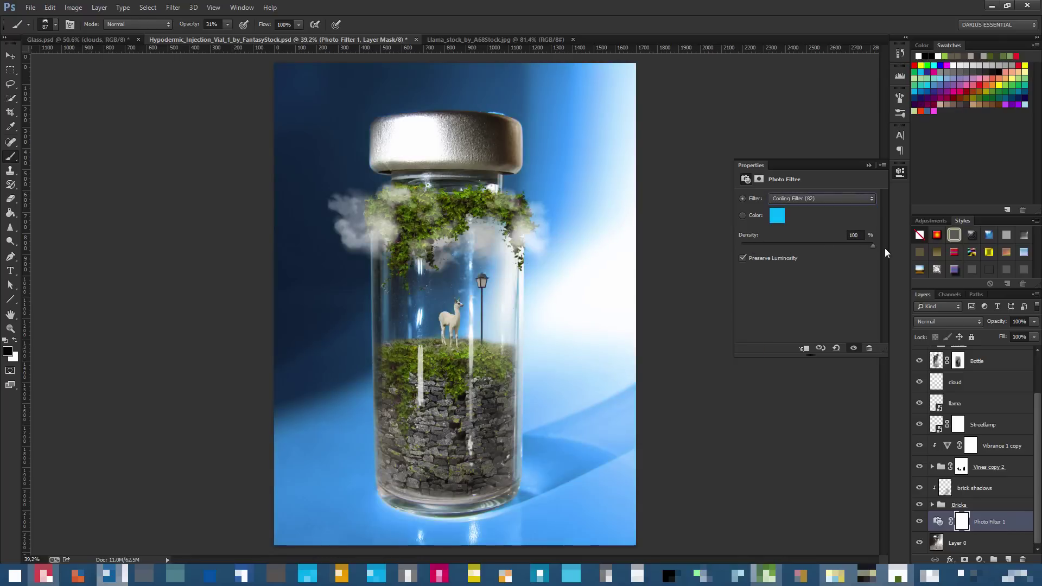
drag(748, 252, 757, 253)
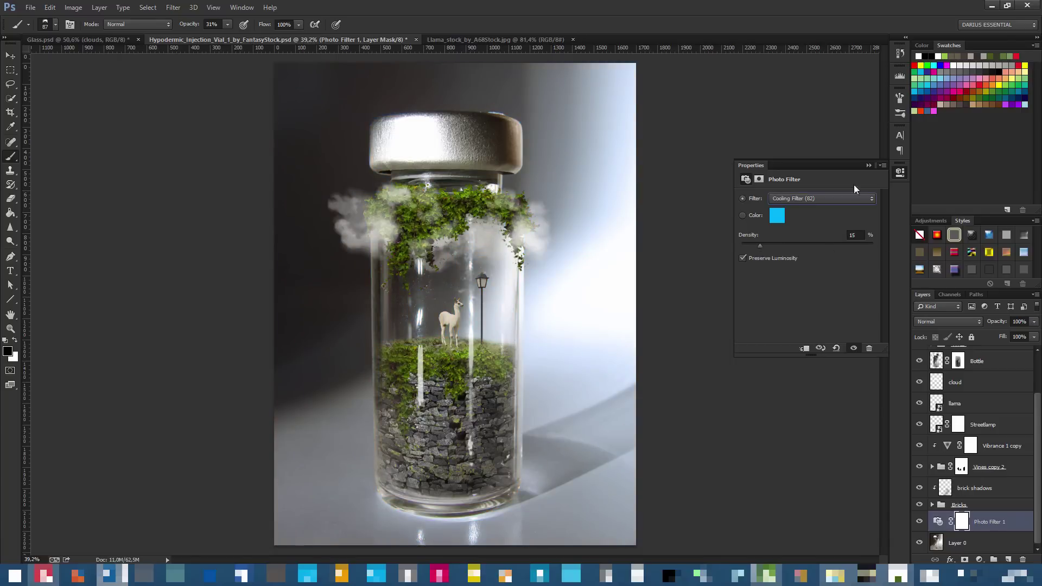
Collapse the Photo Filter settings, select the clouds 2 layer, and save
click(869, 165)
scroll(574, 281, down, 2)
scroll(458, 296, up, 1)
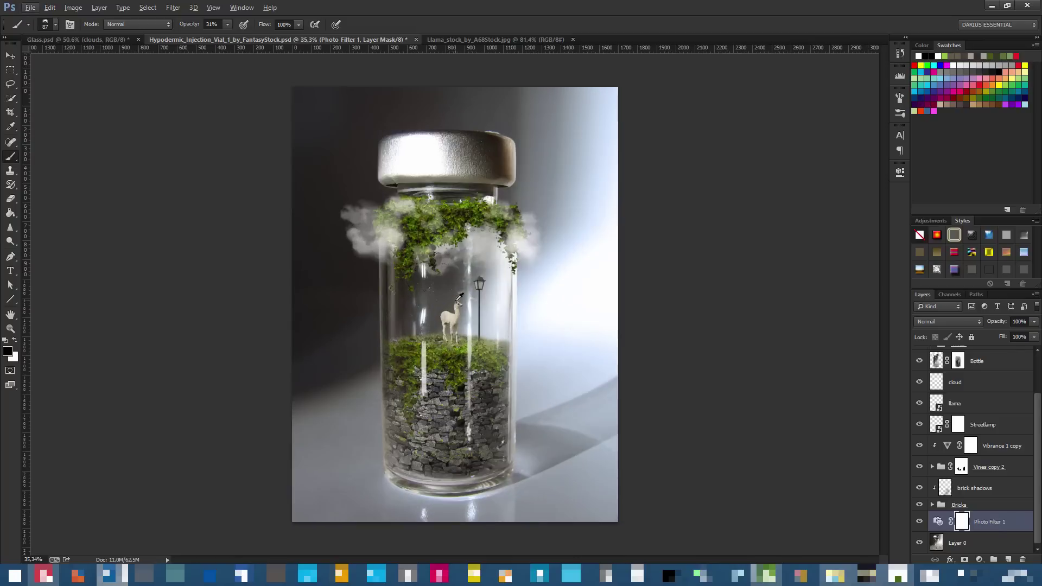
scroll(998, 388, up, 3)
click(988, 355)
key(ctrl+s)
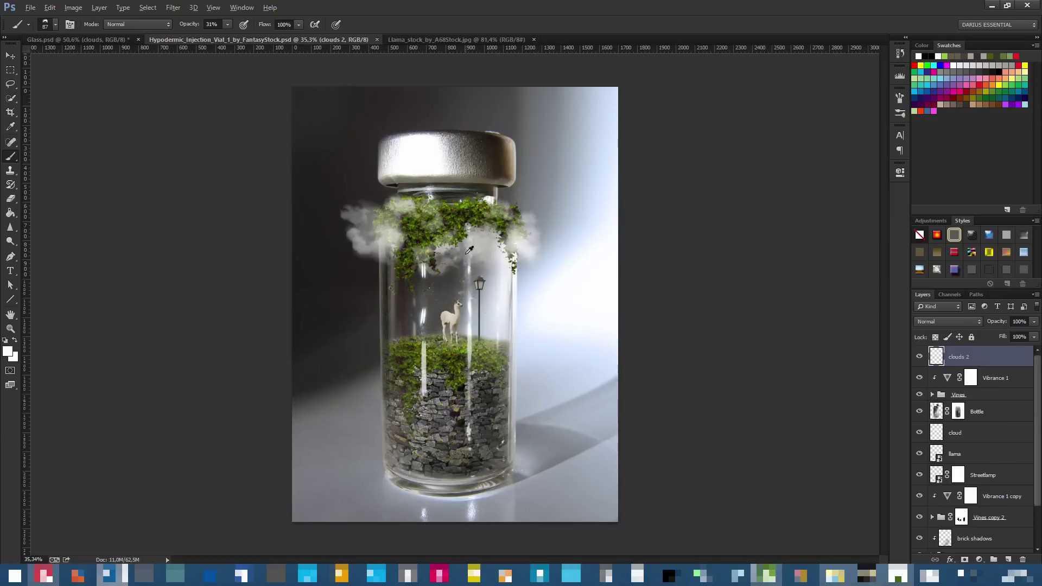
Expand the Vines group and duplicate Vines copy as Vines copy 3, moving it across the jar
alt+scroll(469, 250, up, 3)
alt+scroll(504, 194, up, 1)
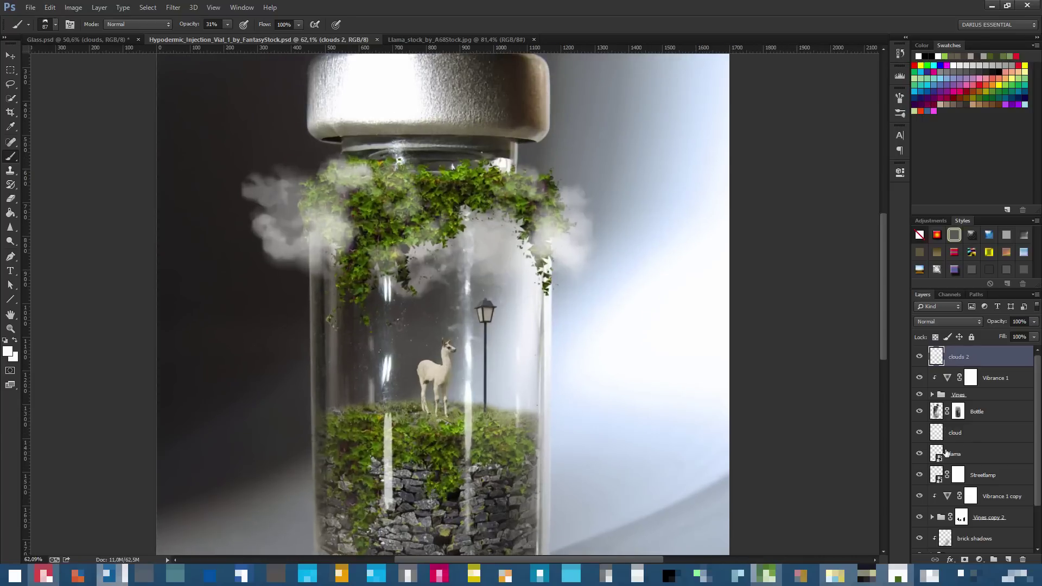
click(932, 395)
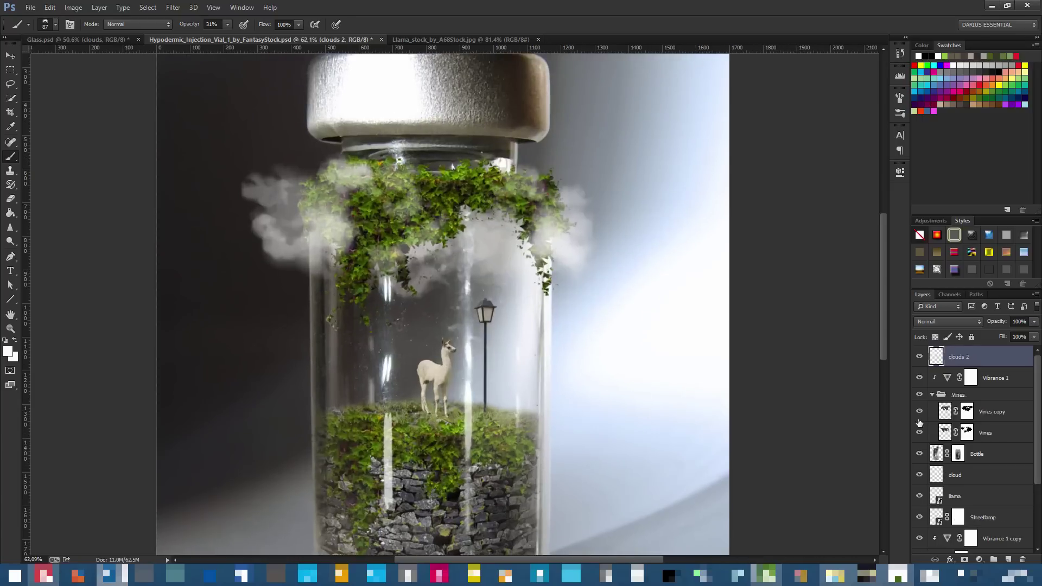
click(919, 412)
click(920, 414)
click(1007, 420)
alt+drag(1001, 419, 1004, 426)
ctrl+drag(572, 337, 544, 316)
Transform Vines copy 3, rotating it about 66° and positioning it down the vial's center
key(ctrl+t)
drag(653, 355, 447, 476)
drag(543, 458, 505, 403)
drag(643, 413, 691, 385)
drag(557, 396, 571, 412)
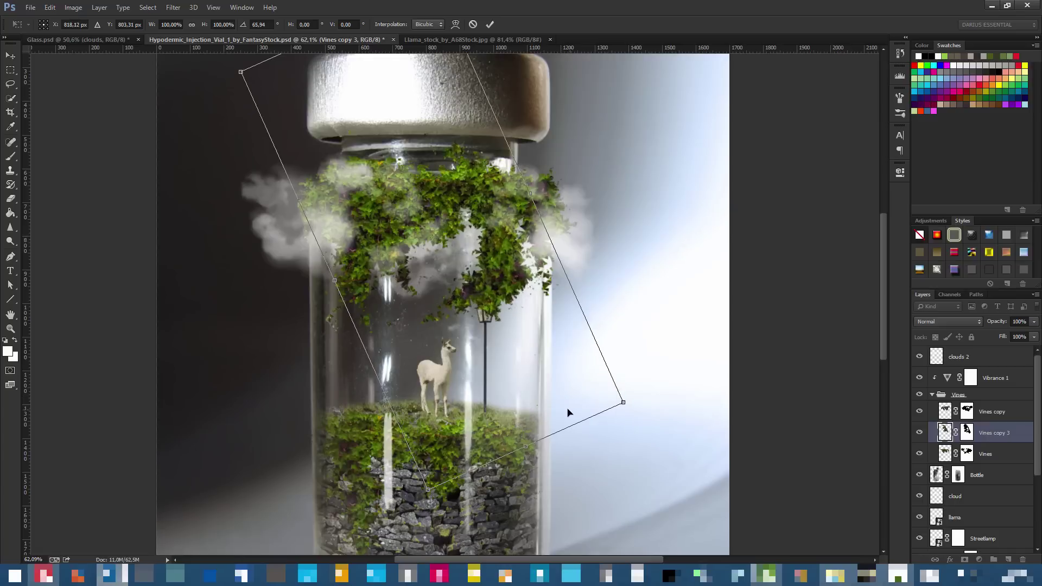
key(Return)
key(b)
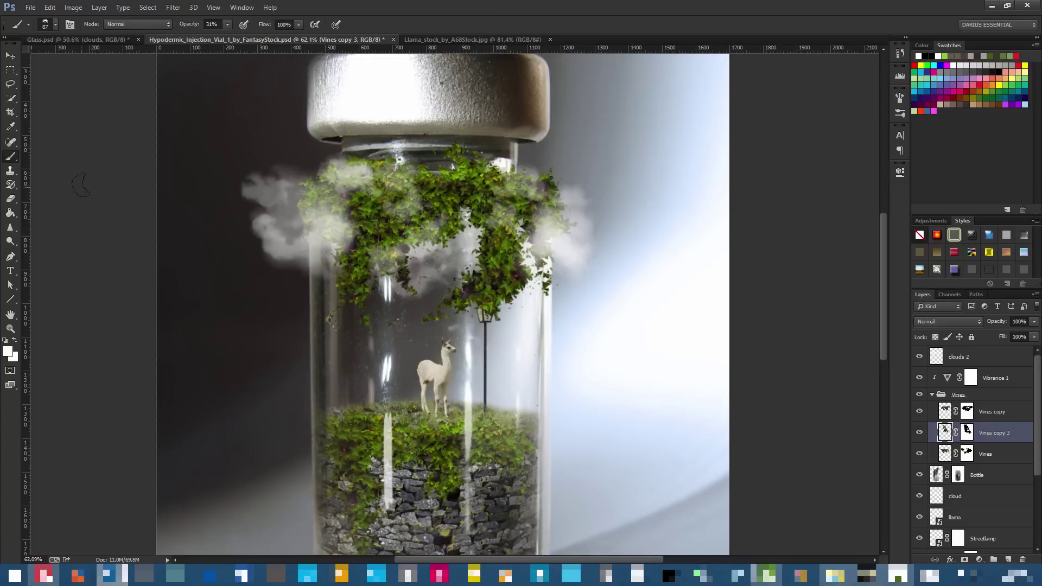
Pick the 74 px leaf brush and target the Vines copy 3 layer mask
click(57, 24)
scroll(190, 251, up, 1)
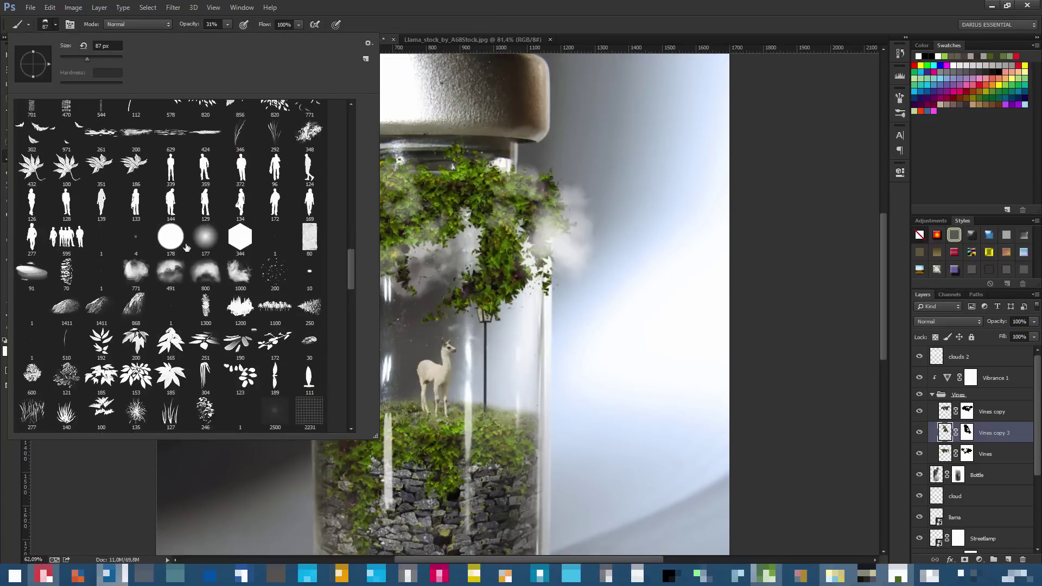
drag(354, 263, 358, 123)
click(238, 325)
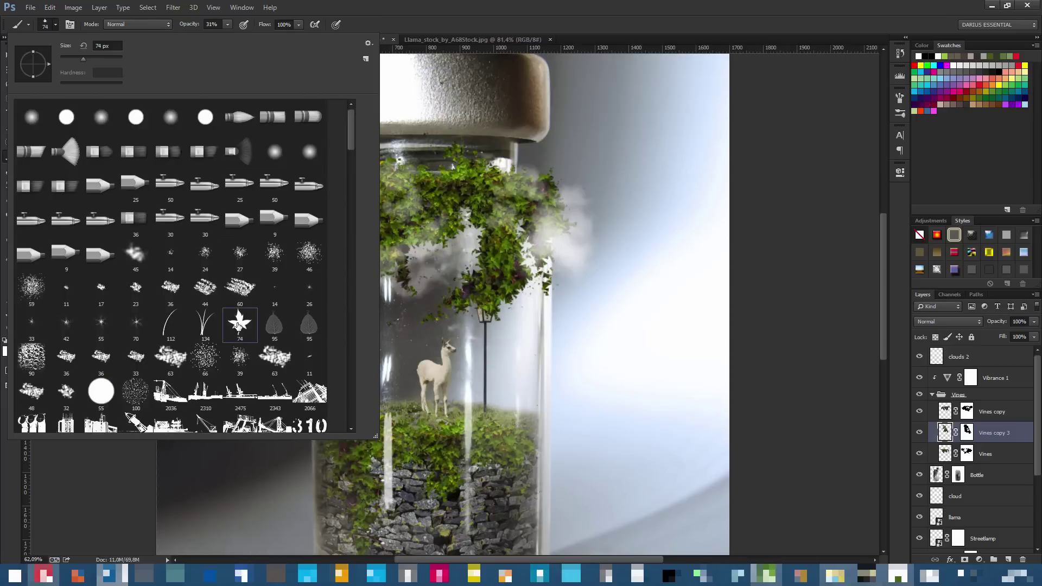
click(967, 433)
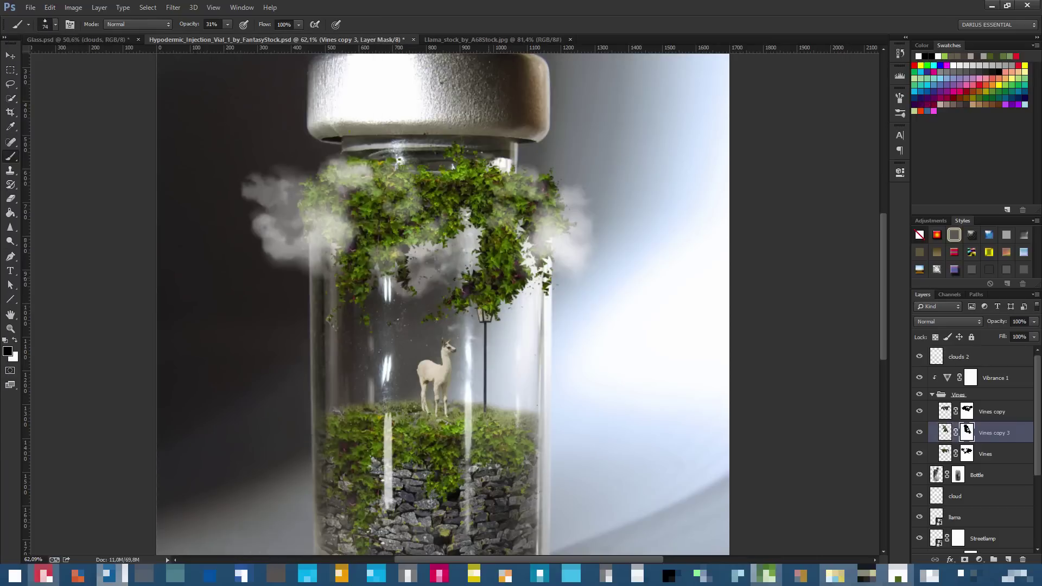
Raise the brush scatter to 449% and opacity to 100%, then save the document
key(F5)
mouse_move(800, 115)
mouse_down()
mouse_move(821, 115)
mouse_move(792, 109)
mouse_up()
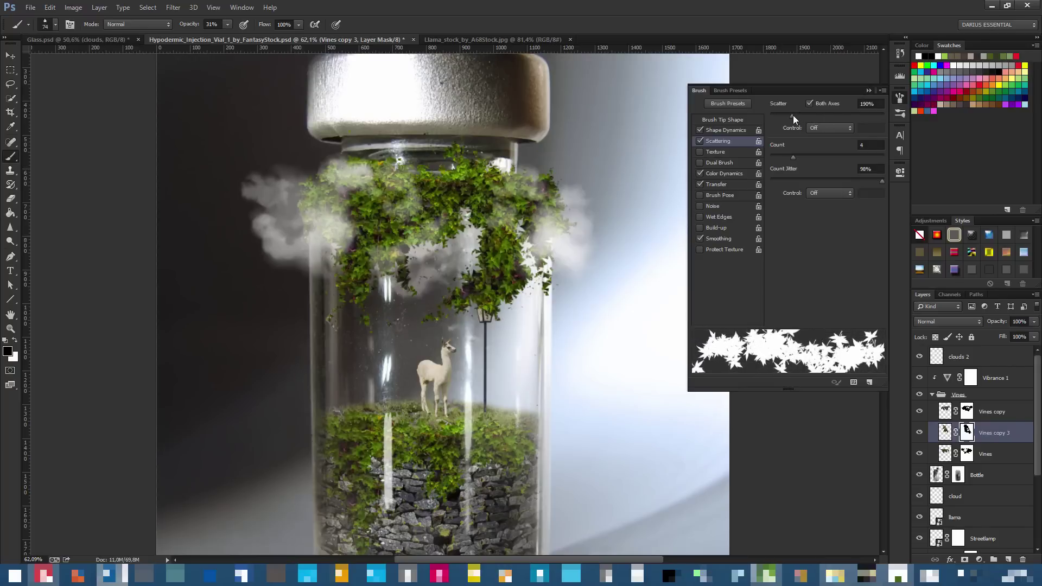
click(869, 92)
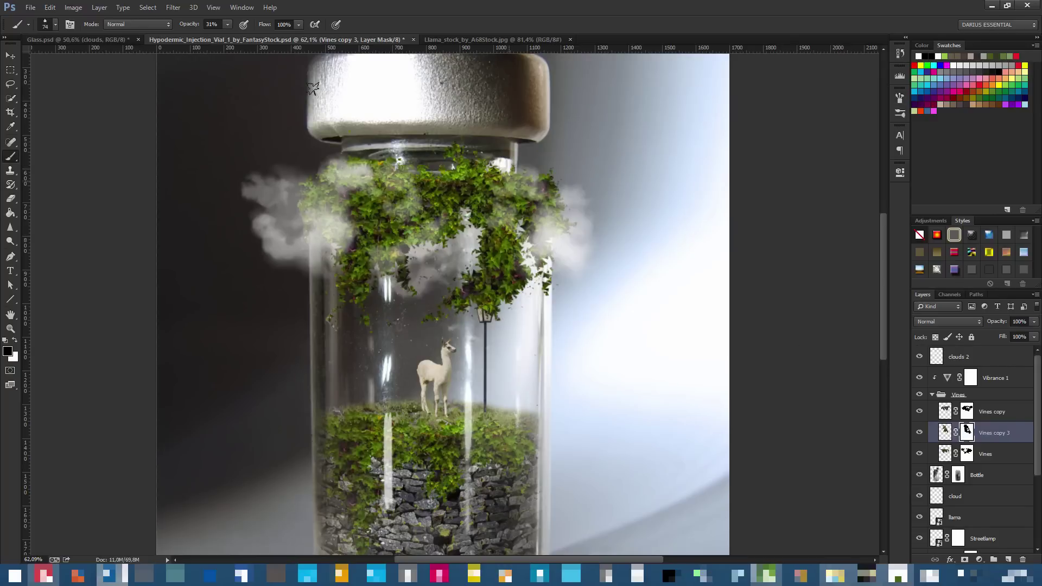
drag(189, 27, 574, 40)
key(ctrl+s)
With a 58 px brush, mask out leaves on both sides of the hanging vine above the lamp
mouse_move(471, 246)
mouse_down()
mouse_move(475, 287)
mouse_move(497, 287)
mouse_move(453, 316)
mouse_up()
key(ctrl+z)
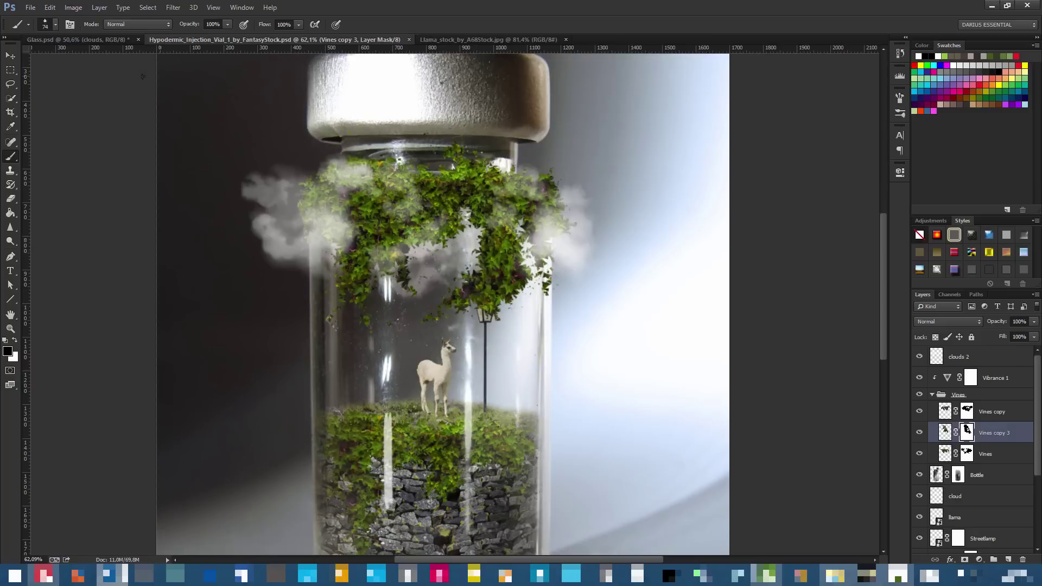
click(55, 25)
drag(84, 60, 80, 58)
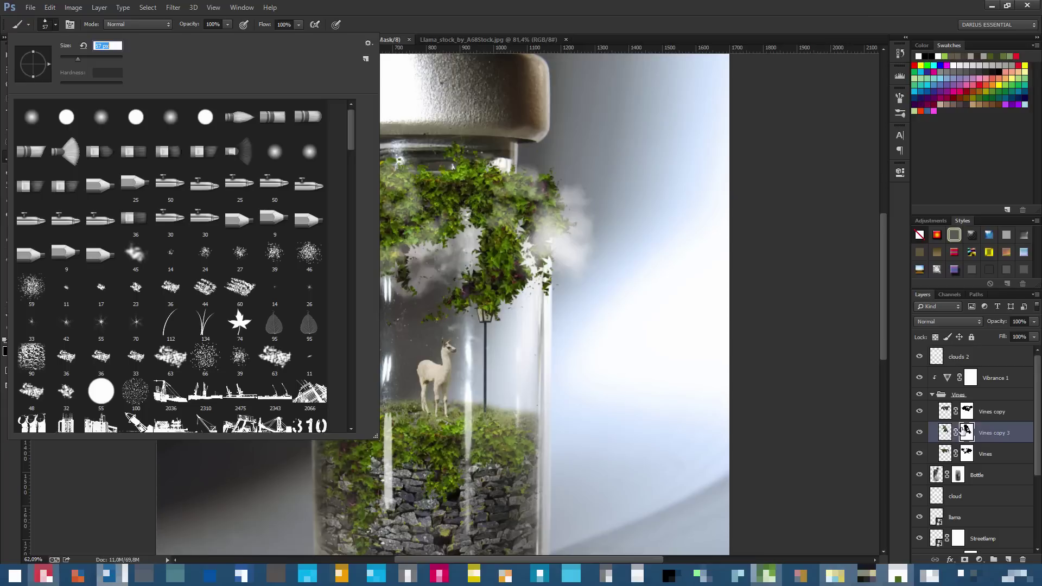
click(963, 431)
mouse_move(452, 305)
mouse_down()
mouse_move(477, 274)
mouse_move(432, 314)
mouse_up()
drag(518, 304, 526, 245)
key(ctrl+z)
mouse_move(520, 296)
mouse_down()
mouse_move(518, 270)
mouse_move(536, 267)
mouse_move(551, 235)
mouse_move(565, 241)
mouse_move(556, 260)
mouse_move(546, 250)
mouse_up()
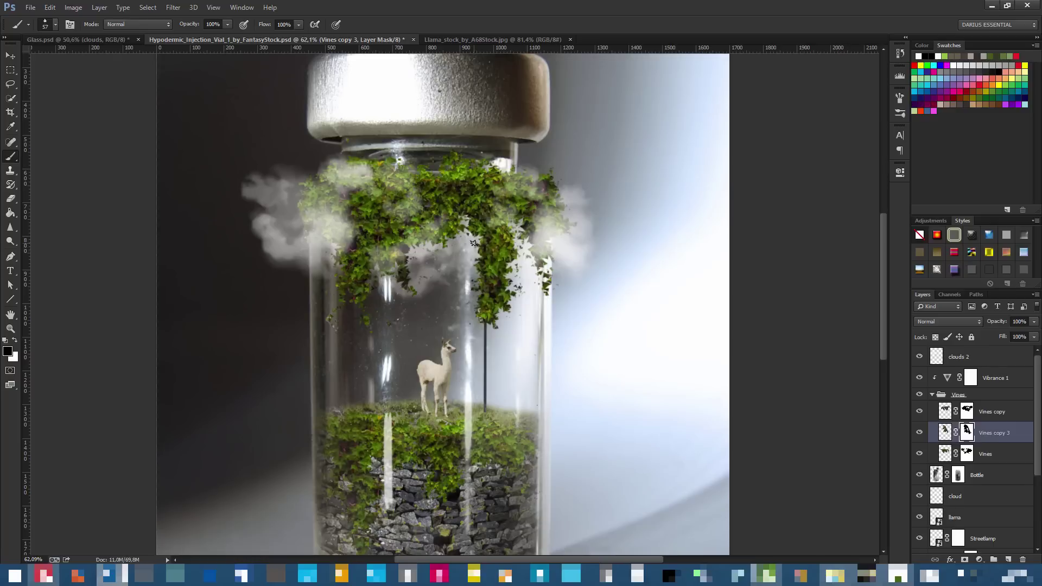
Refine the mask along the hanging strand's lower right edge, alternating black and white painting
key(x)
mouse_move(514, 265)
mouse_down()
mouse_move(468, 280)
mouse_move(500, 265)
mouse_move(509, 223)
mouse_move(515, 277)
mouse_move(505, 274)
mouse_up()
key(ctrl+z)
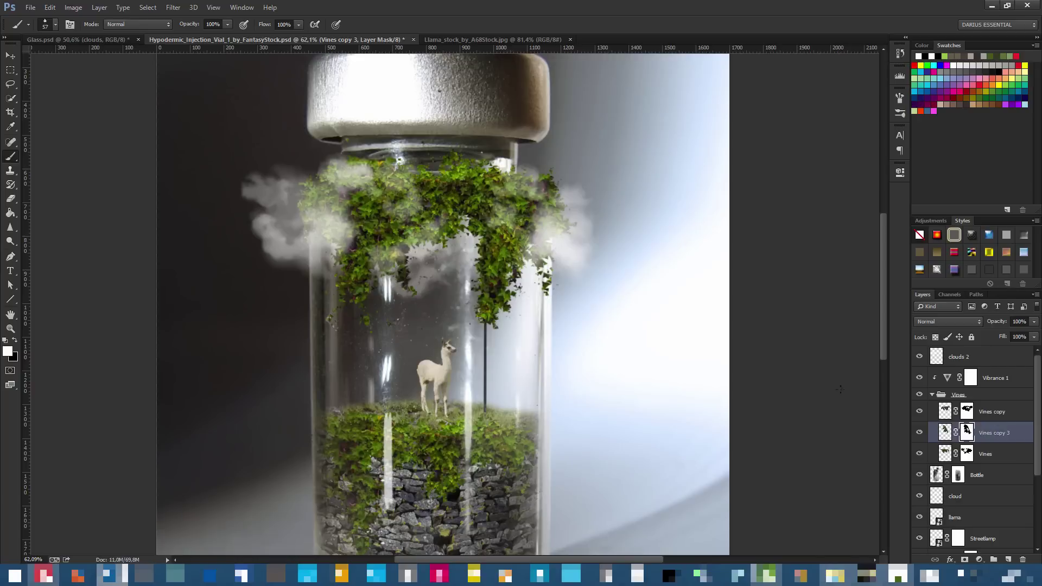
key(x)
drag(534, 244, 521, 250)
key(ctrl+z)
key(x)
key(x)
mouse_move(520, 298)
mouse_down()
mouse_move(489, 320)
mouse_move(467, 308)
mouse_move(477, 312)
mouse_move(473, 251)
mouse_up()
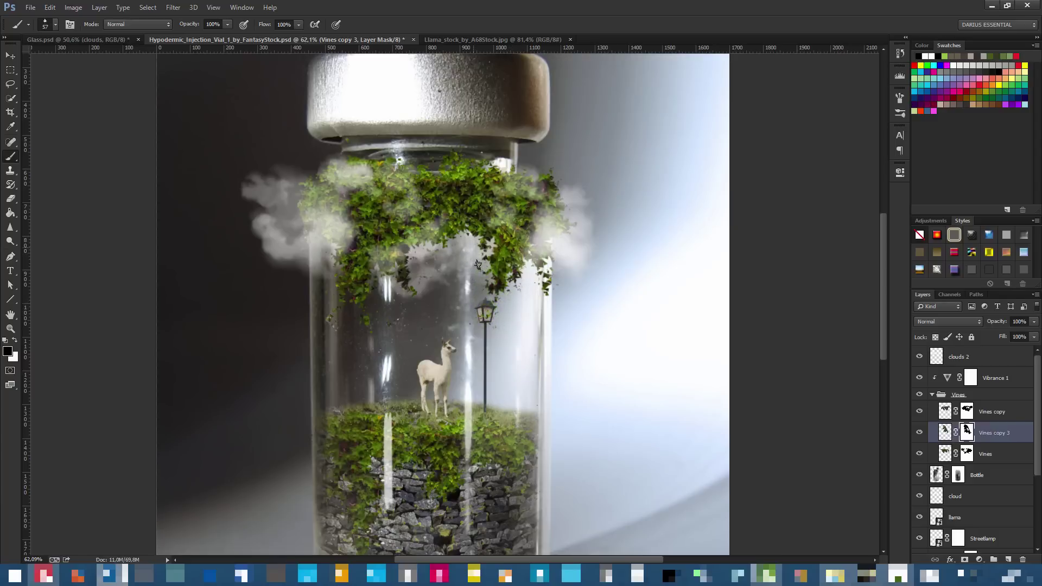
scroll(473, 251, down, 3)
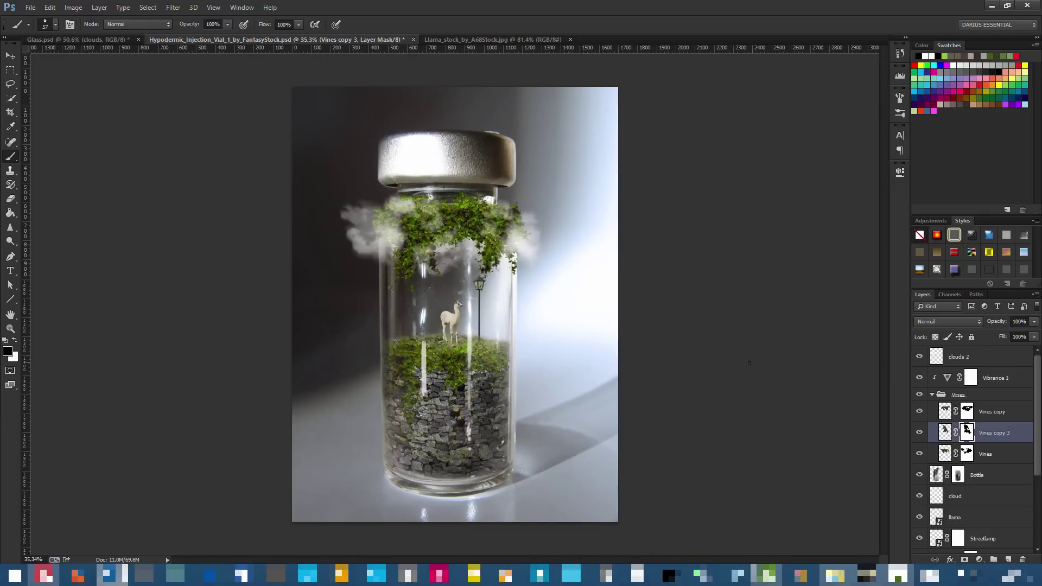
Save, then toggle Vines copy 3's visibility inside the Vines group to check its effect
scroll(482, 266, up, 2)
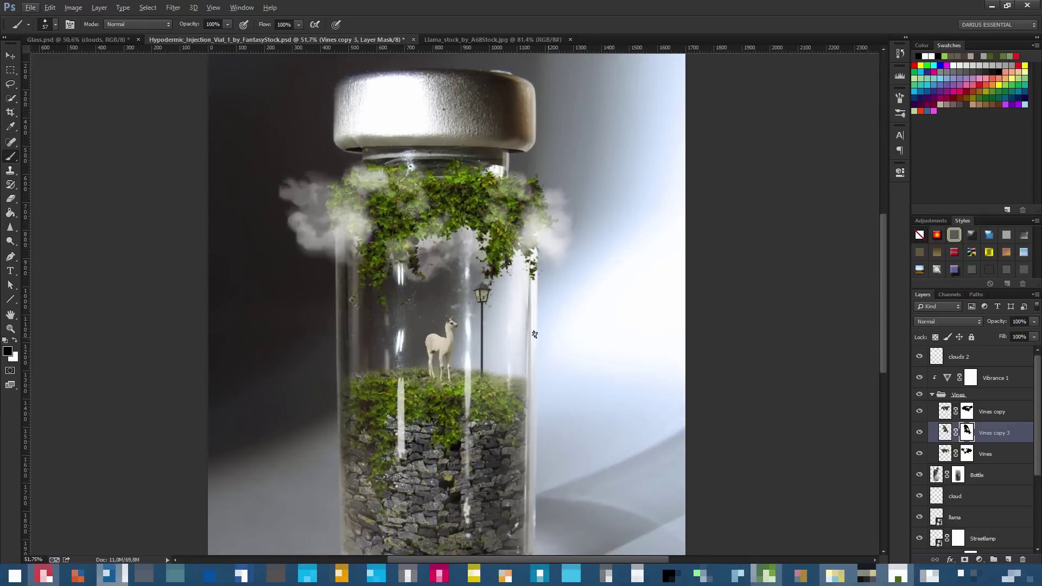
scroll(548, 337, up, 2)
key(ctrl+s)
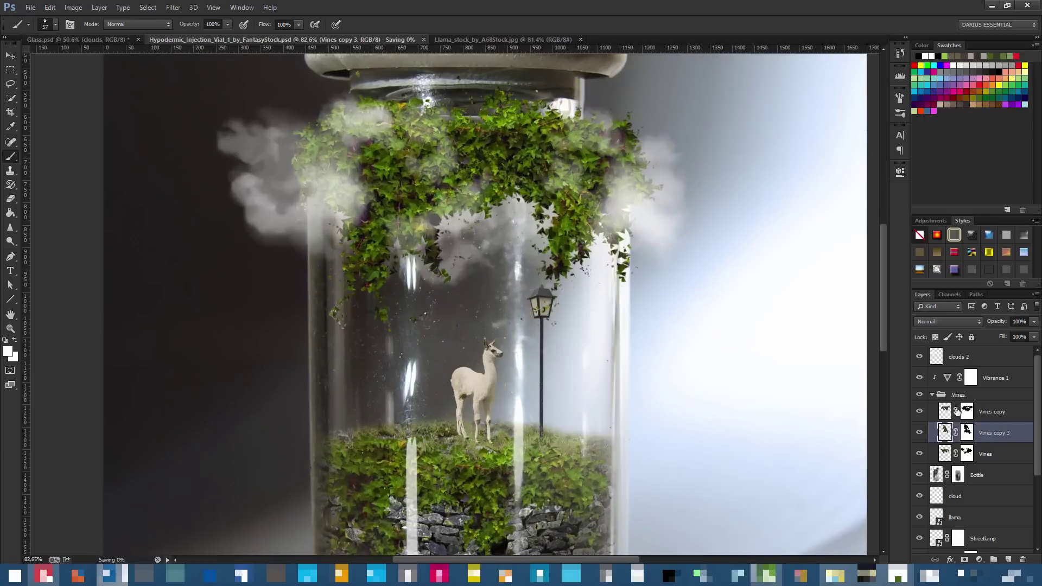
click(932, 394)
scroll(504, 316, down, 2)
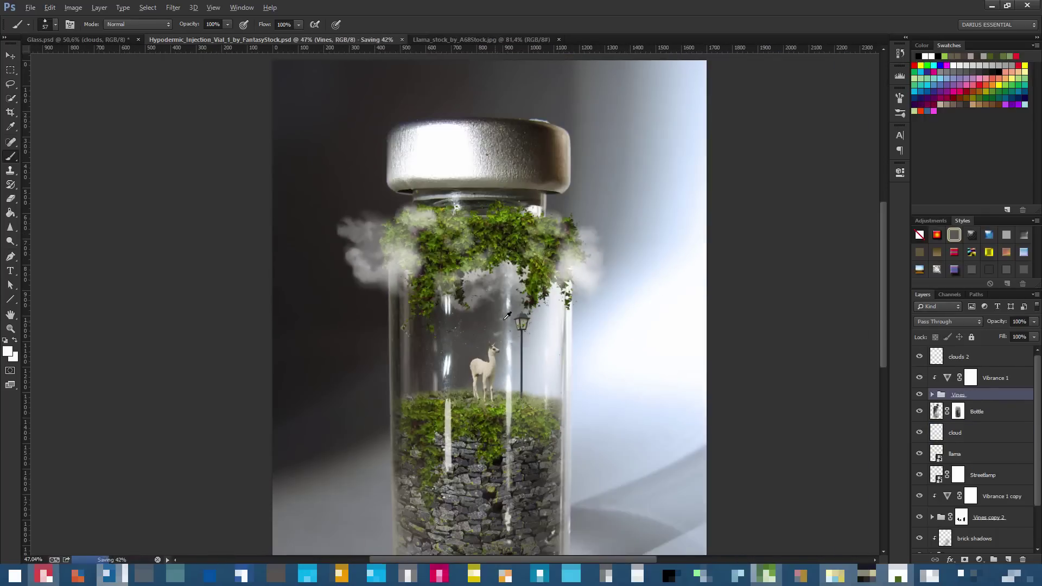
scroll(504, 316, up, 3)
scroll(511, 342, up, 1)
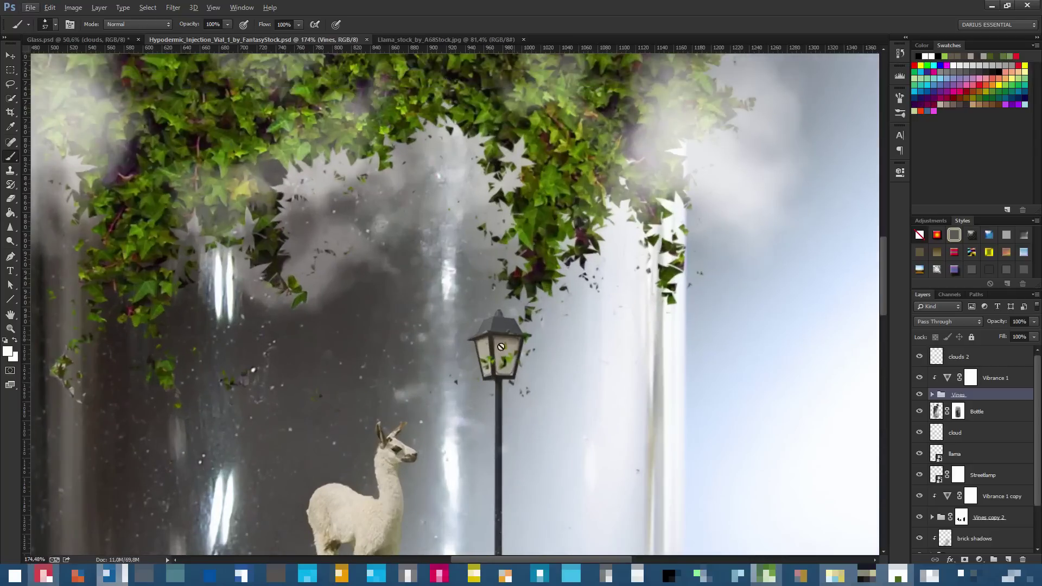
click(933, 394)
click(920, 434)
click(920, 434)
Paint out stray leaf bits around the lamp on the Vines copy 3 mask with a 27 px brush
click(967, 432)
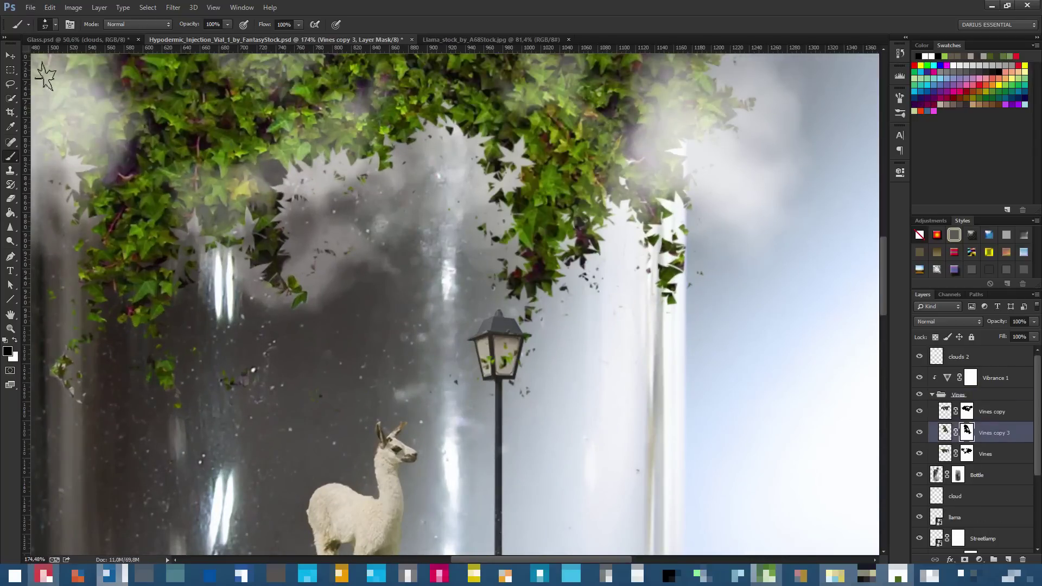
click(55, 24)
click(69, 58)
mouse_move(518, 374)
mouse_down()
mouse_move(506, 391)
mouse_move(478, 370)
mouse_up()
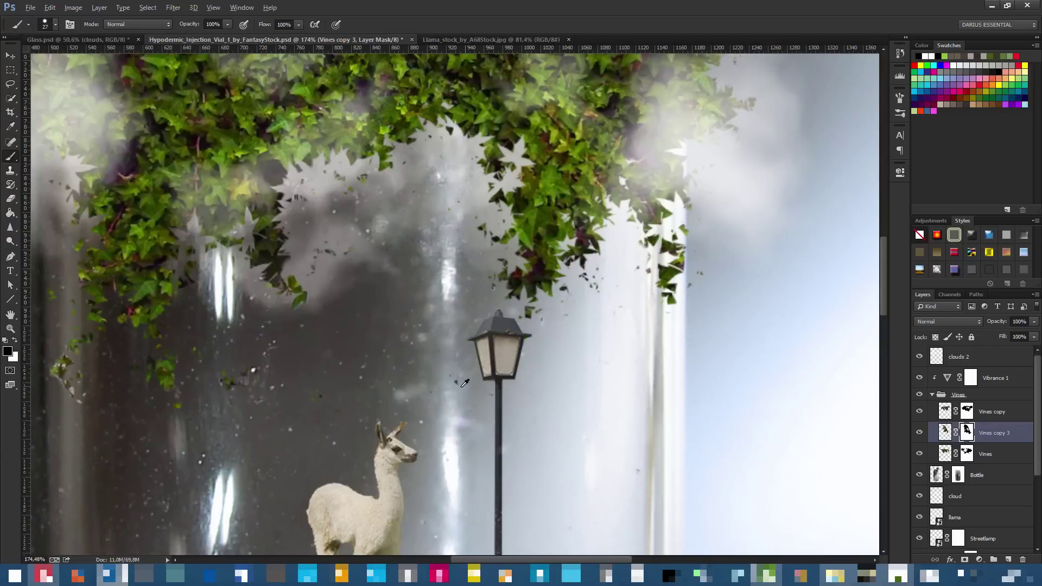
scroll(467, 383, down, 1)
Toggle the Vines copy and Vines layers to compare, then target the Vines layer mask
click(920, 411)
click(920, 412)
click(919, 455)
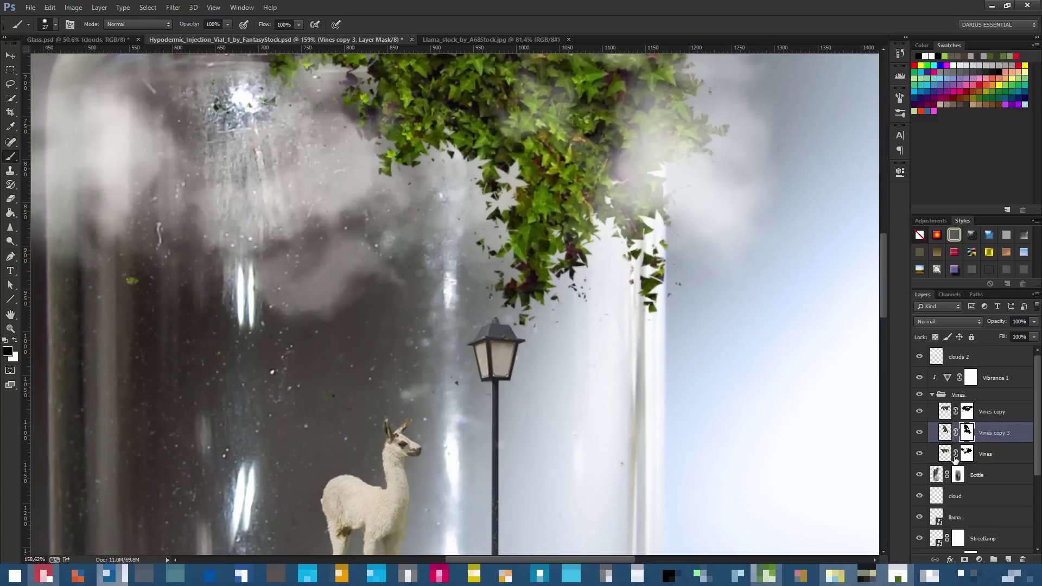
click(919, 455)
click(966, 453)
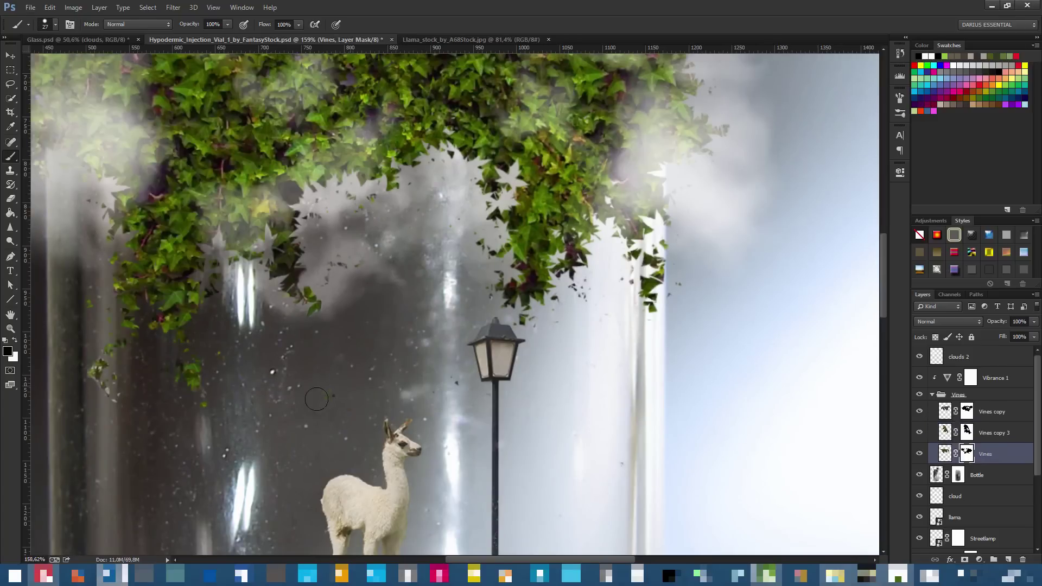
Collapse the Vines group, save the document, and make clouds 2 the active layer
scroll(380, 413, down, 5)
scroll(394, 384, down, 3)
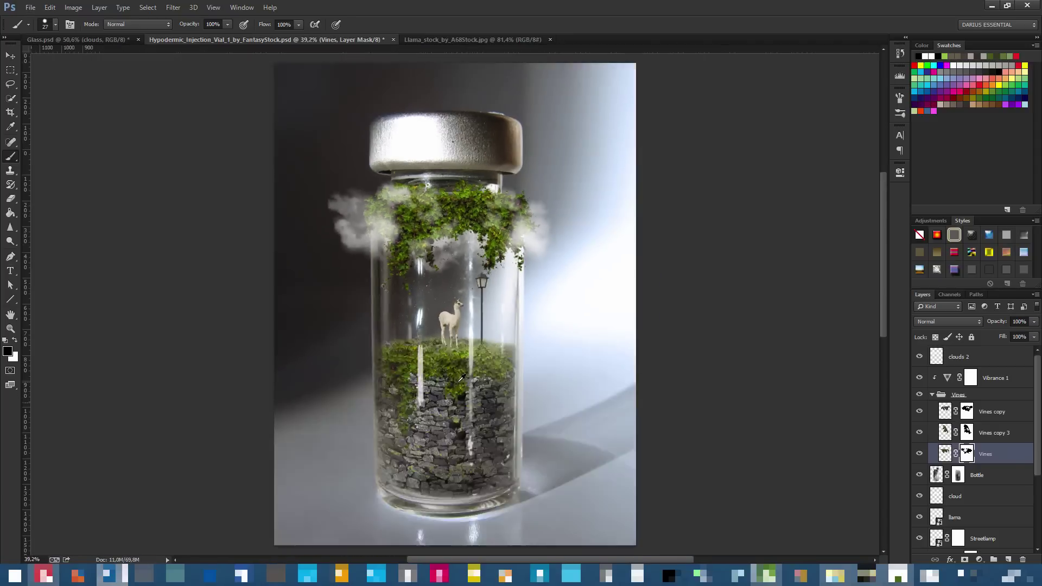
click(927, 396)
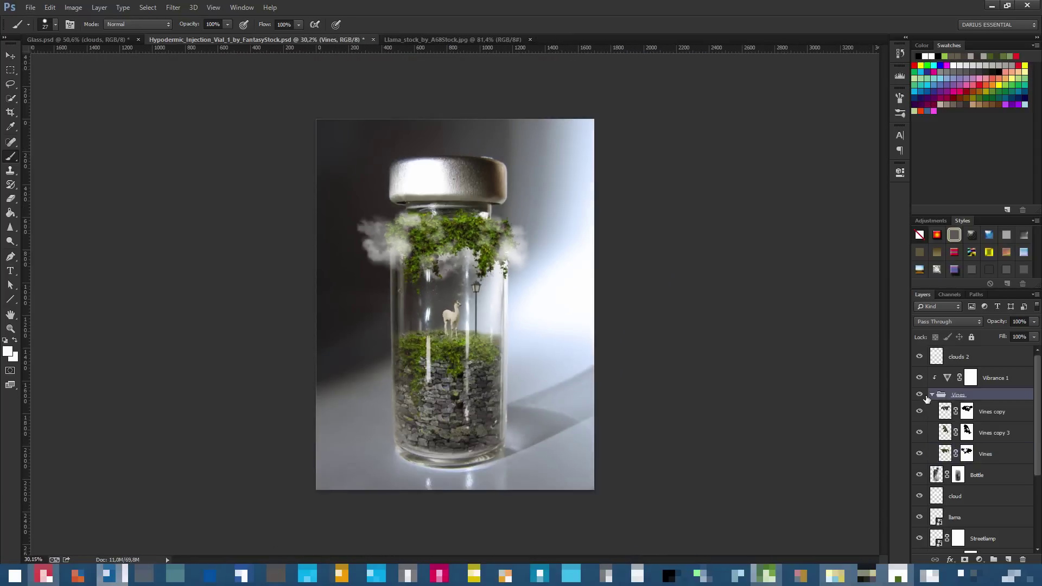
click(933, 396)
key(ctrl+s)
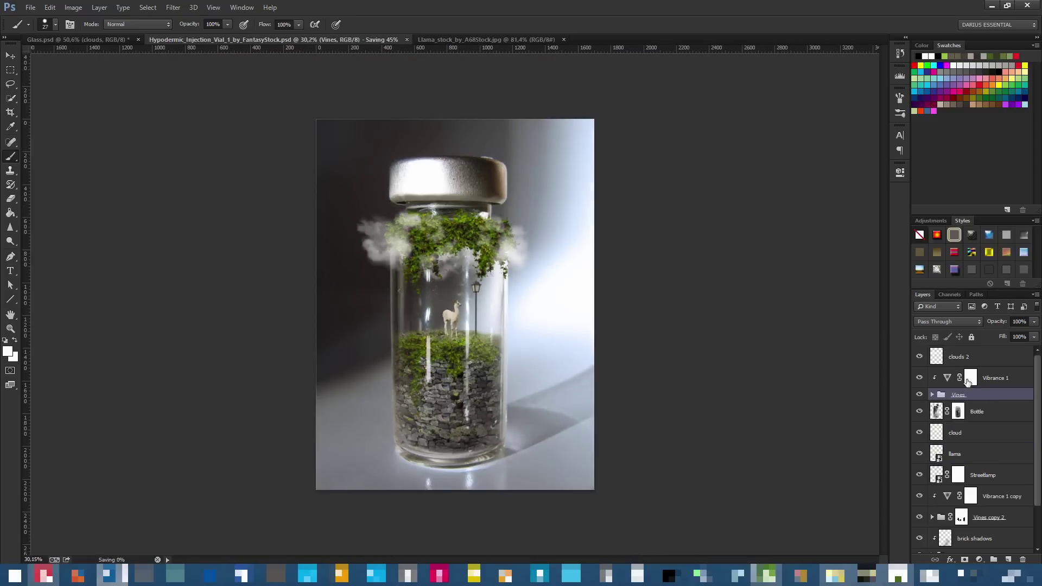
scroll(450, 274, up, 2)
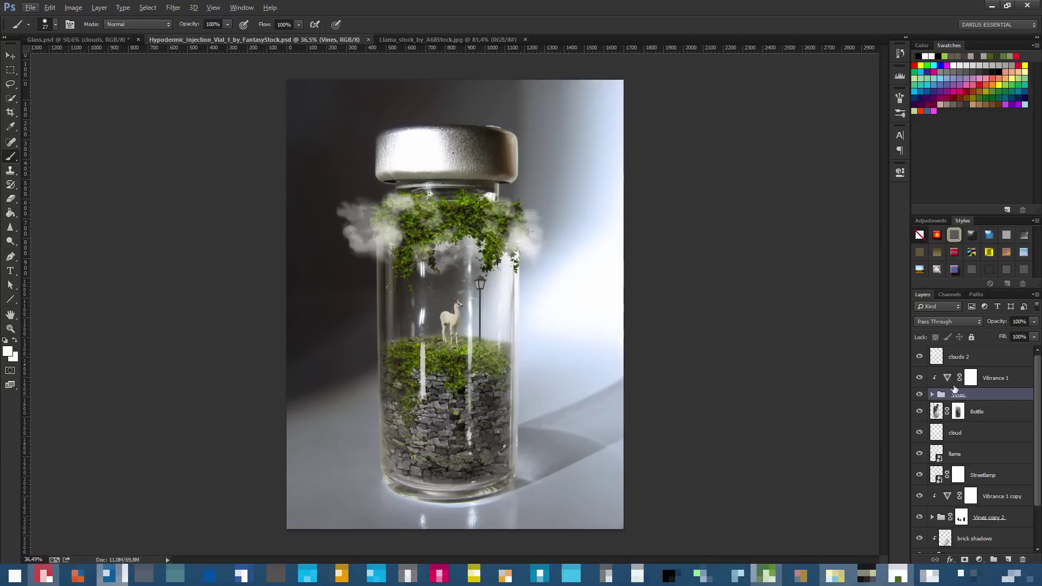
click(980, 360)
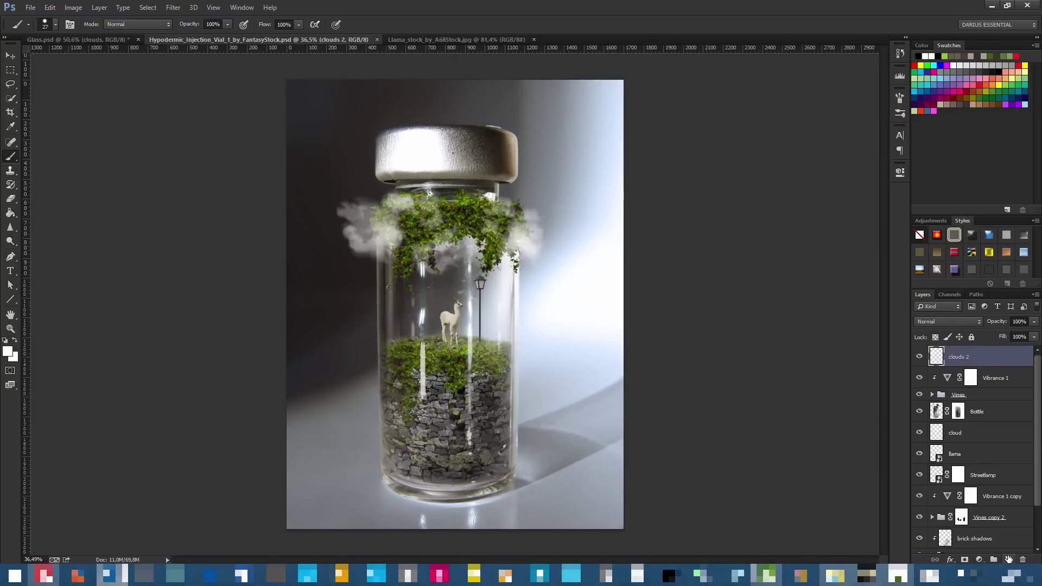
Create Layer 1, stamp the merged composition into it with Apply Image, and save
click(1008, 560)
click(74, 8)
click(91, 163)
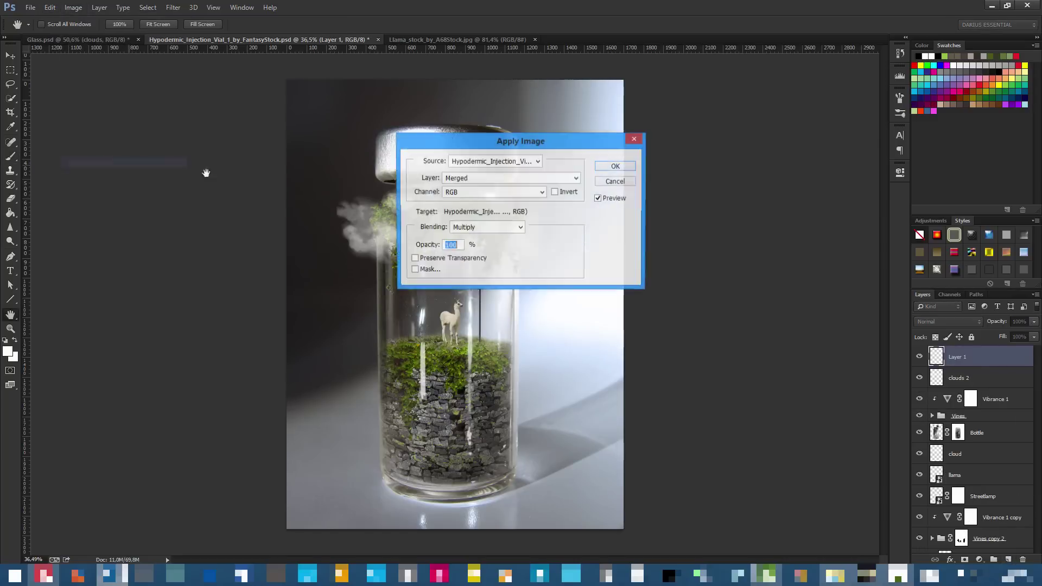
click(618, 167)
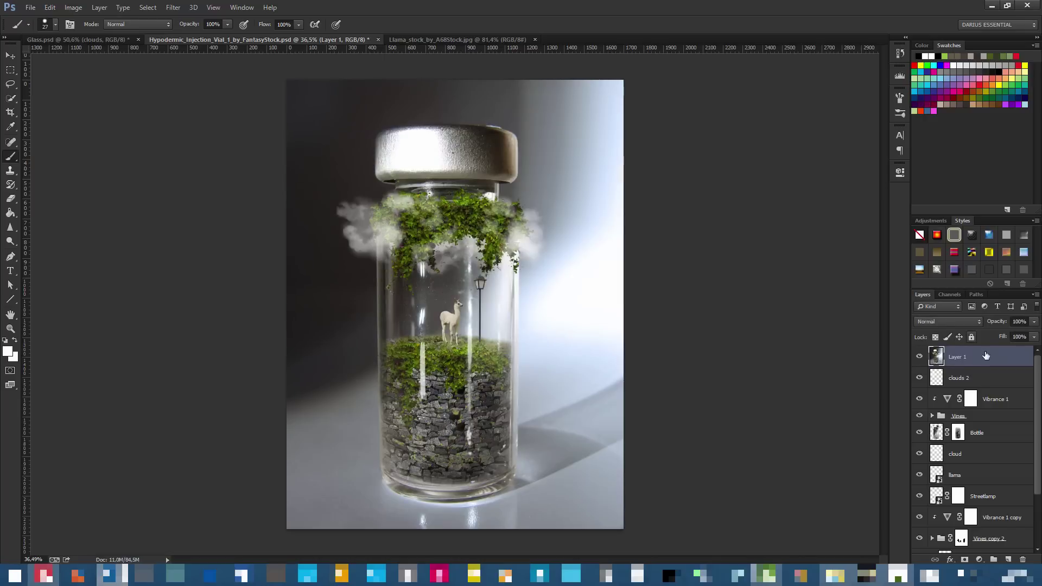
key(ctrl+s)
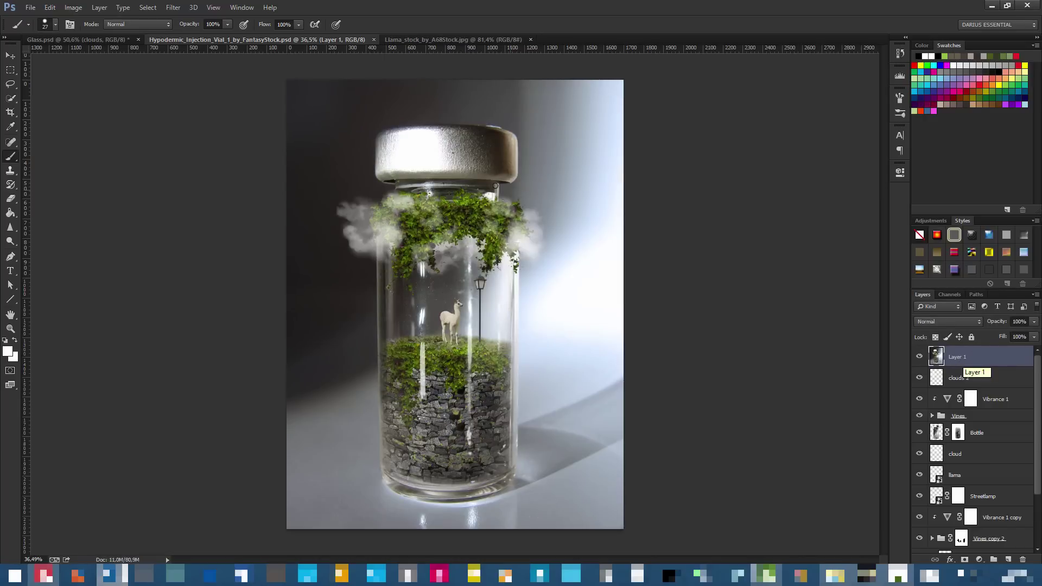
click(179, 10)
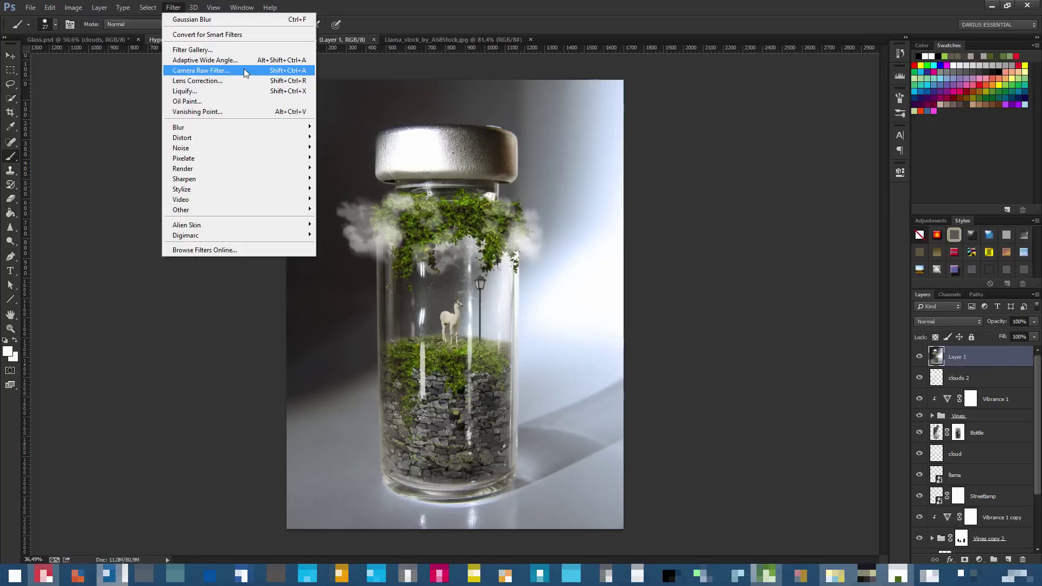
In Camera Raw on Layer 1, raise Exposure to +0.65 and cool Temperature to -15, checking the Glass.jpg reference
click(243, 69)
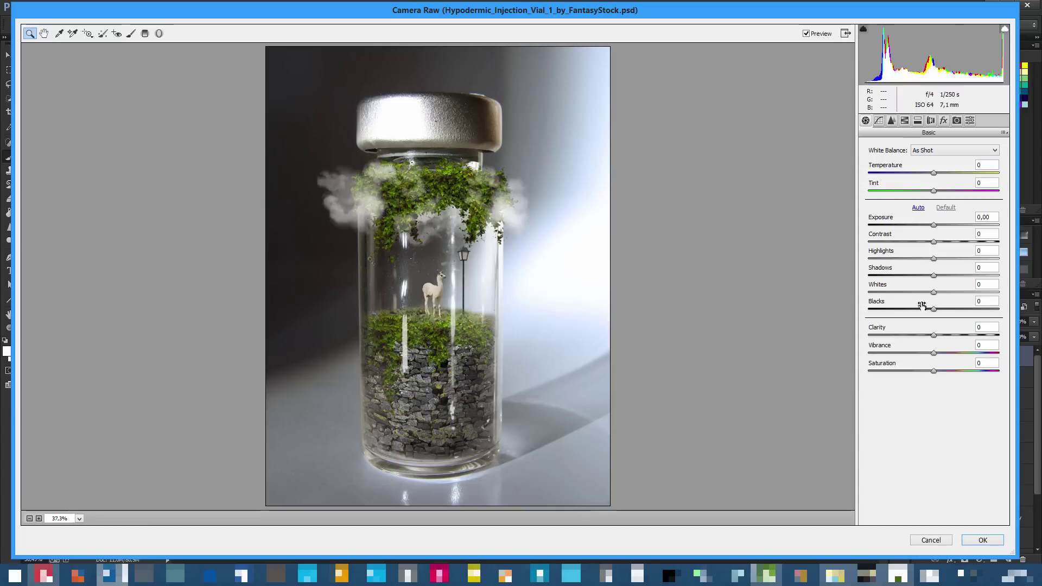
mouse_move(935, 225)
mouse_down()
mouse_move(970, 228)
mouse_move(866, 239)
mouse_move(946, 242)
mouse_up()
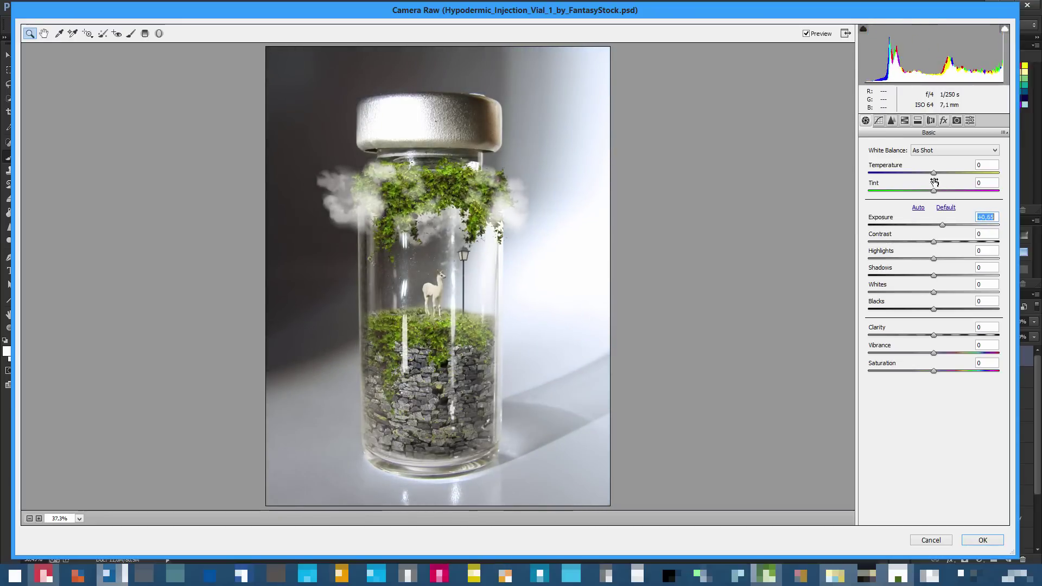
mouse_move(932, 174)
mouse_down()
mouse_move(920, 176)
mouse_move(957, 180)
mouse_move(922, 176)
mouse_up()
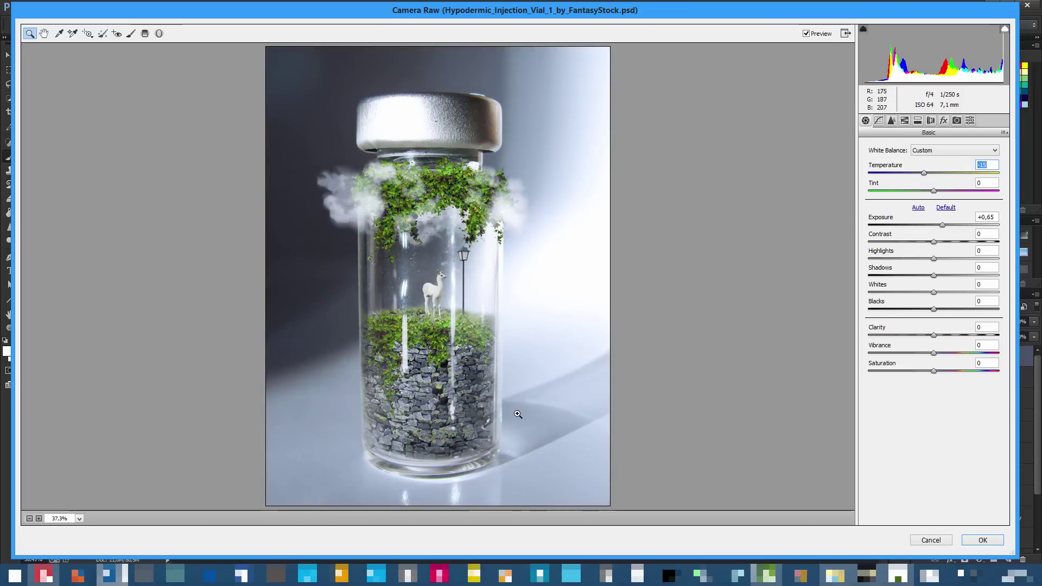
drag(0, 20, 220, 17)
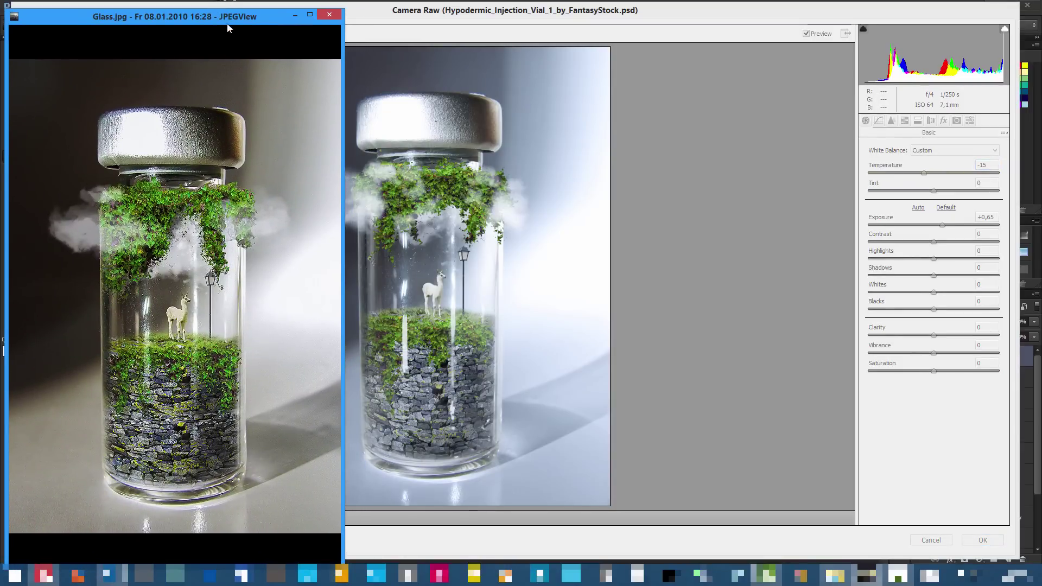
key(alt+Tab)
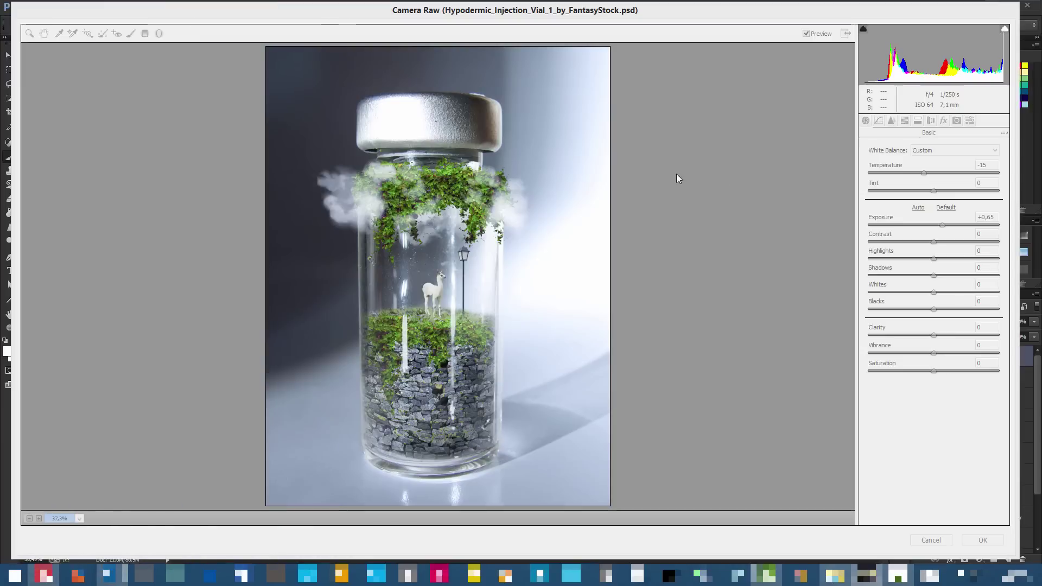
click(947, 437)
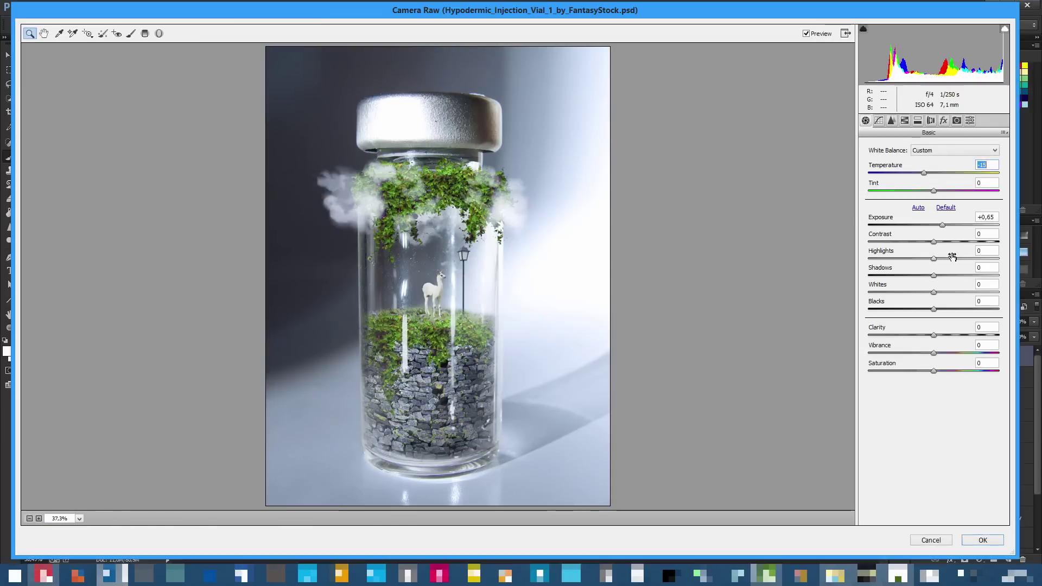
Pull Highlights down to -98, darken the Shadows and lower the Whites slightly
click(985, 250)
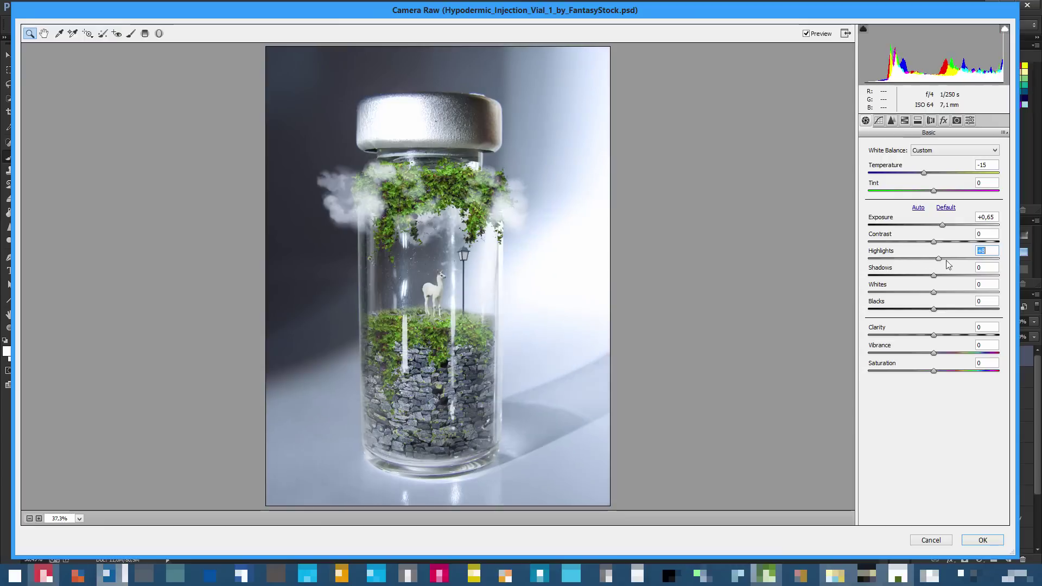
text(100)
key(Return)
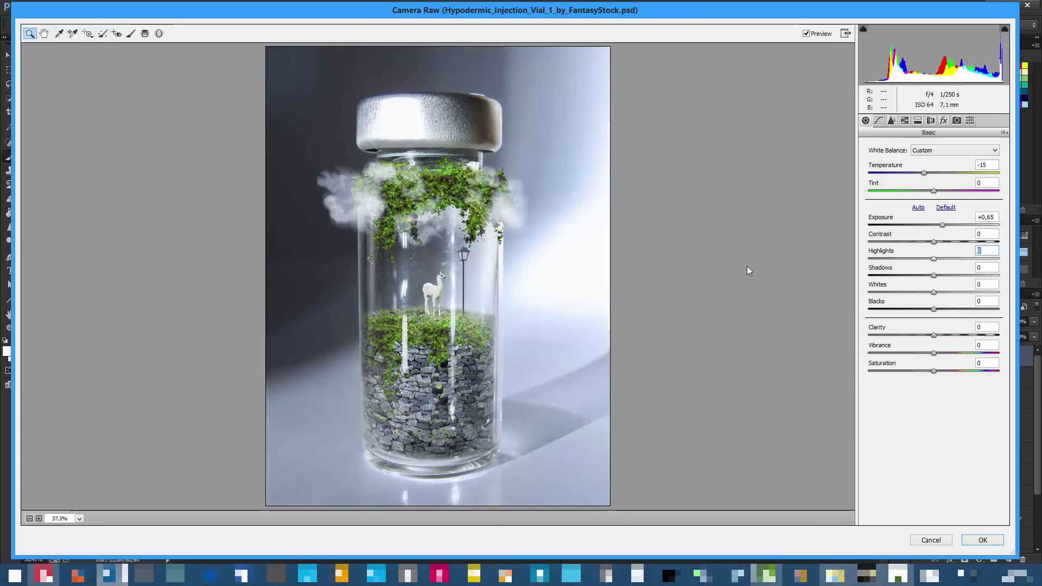
drag(998, 260, 851, 262)
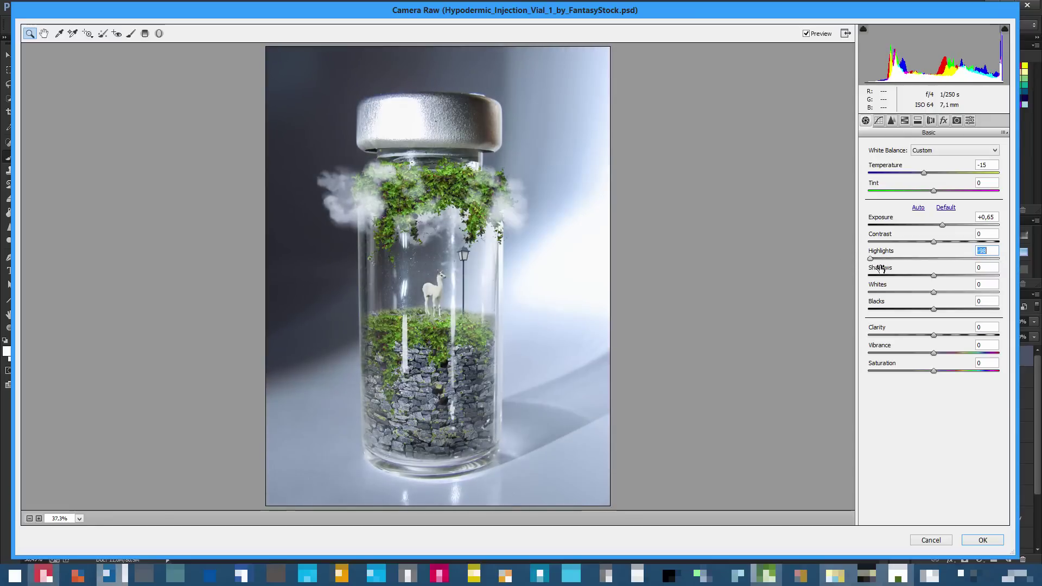
drag(934, 276, 980, 292)
drag(902, 300, 934, 319)
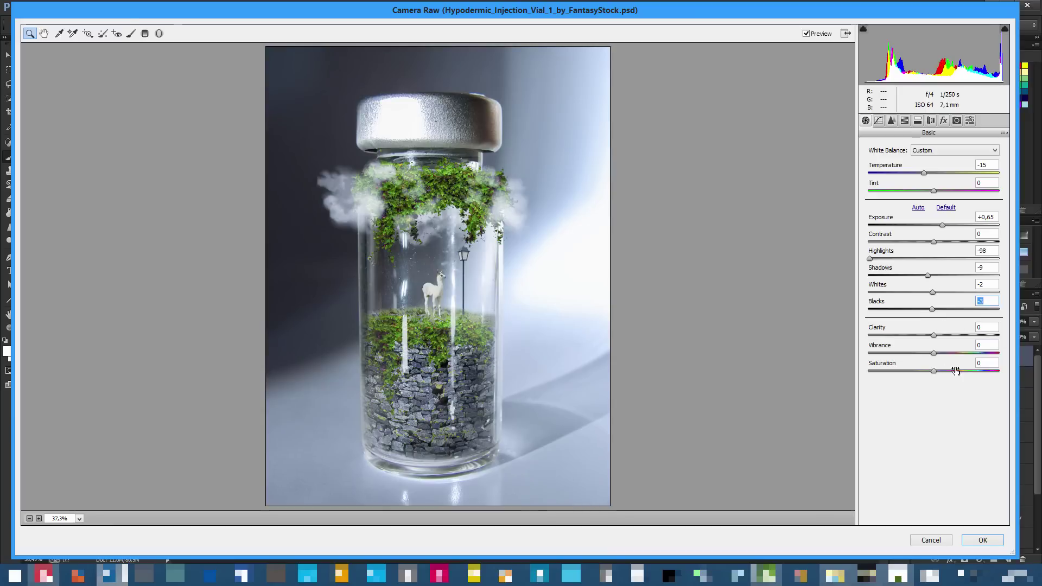
Add Clarity, set Vibrance to +12 and raise Saturation to +3
drag(933, 335, 1007, 357)
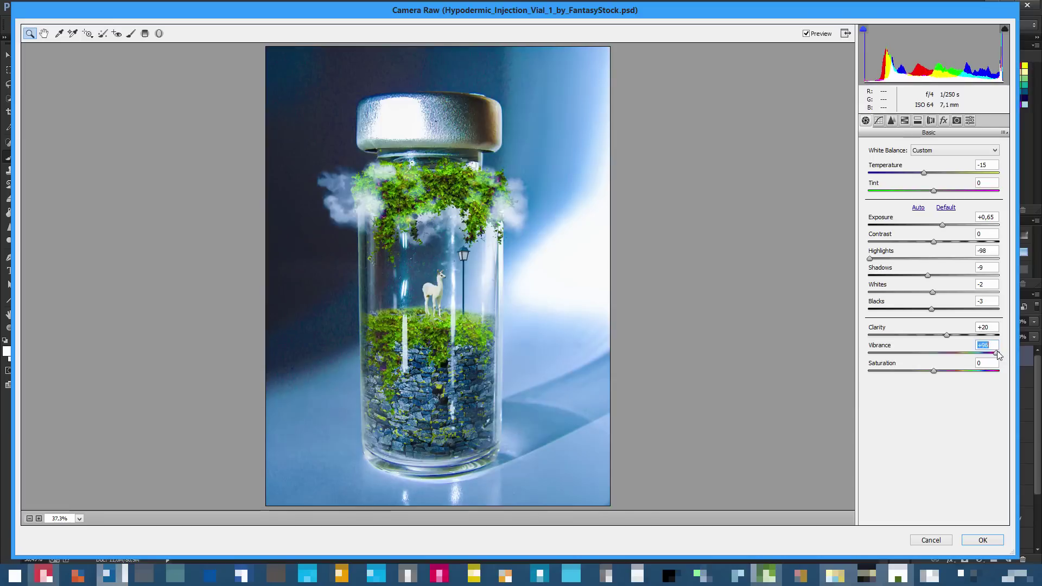
drag(997, 354, 944, 361)
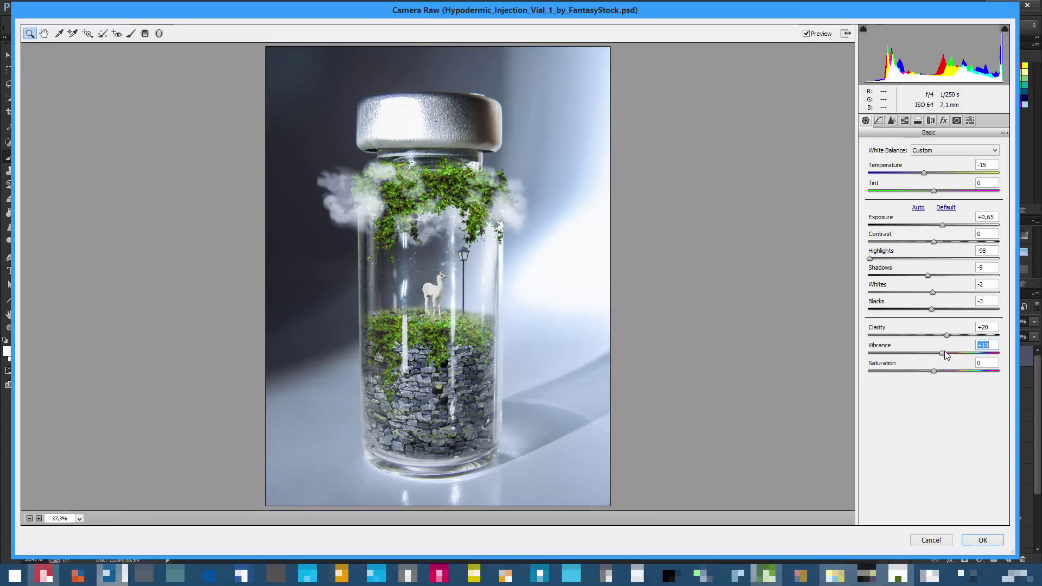
click(934, 371)
drag(936, 372, 937, 372)
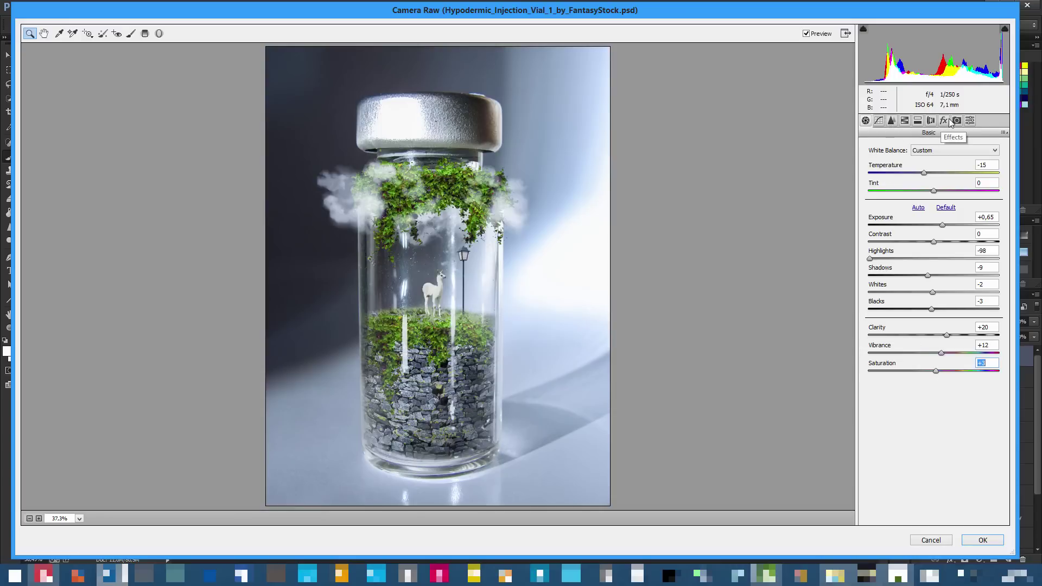
click(891, 121)
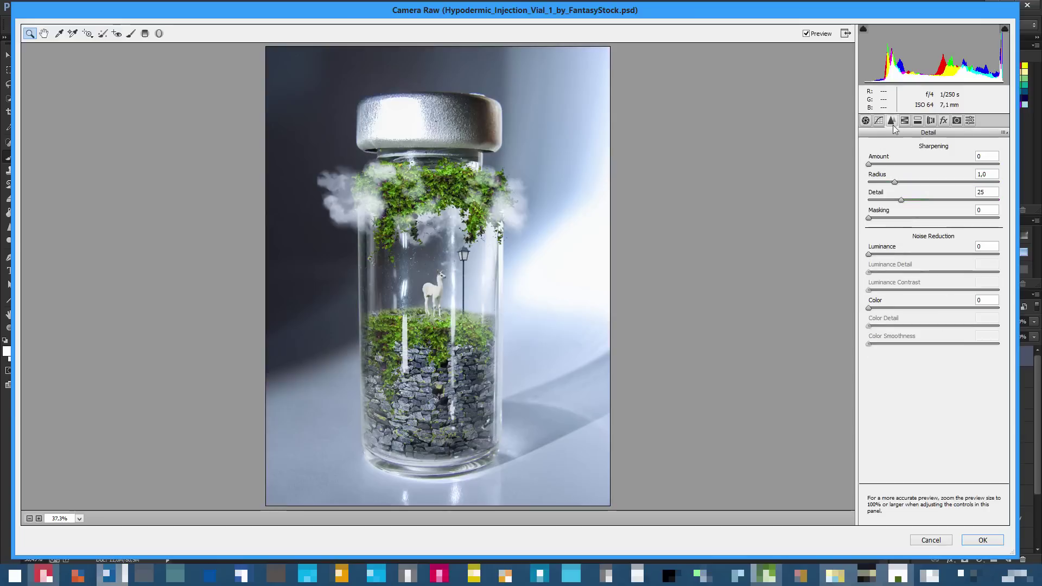
Zoom the preview to 100% and set the Sharpening Amount to 44
click(39, 518)
click(39, 519)
click(39, 519)
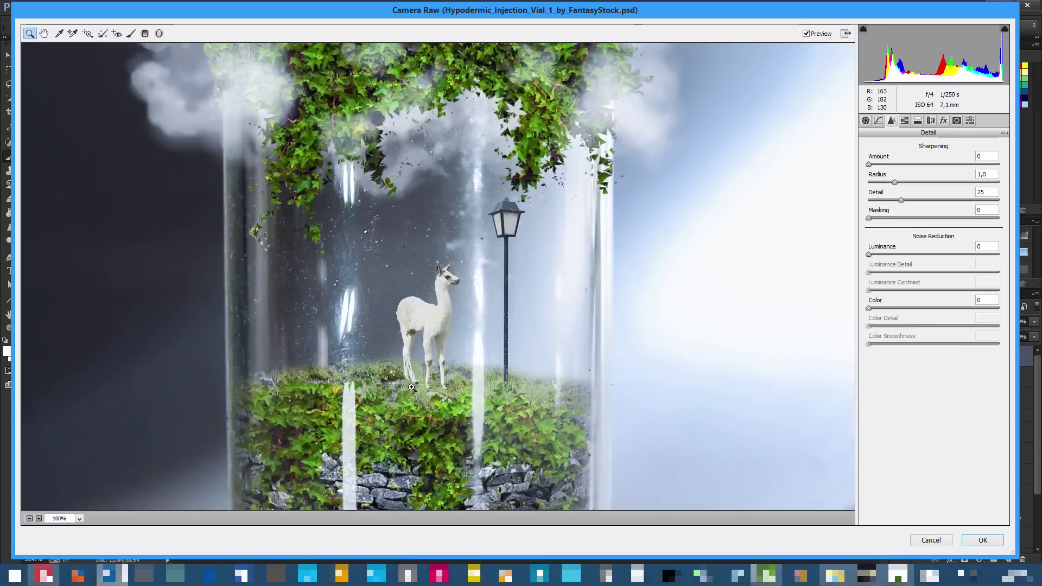
click(869, 165)
drag(869, 165, 1011, 174)
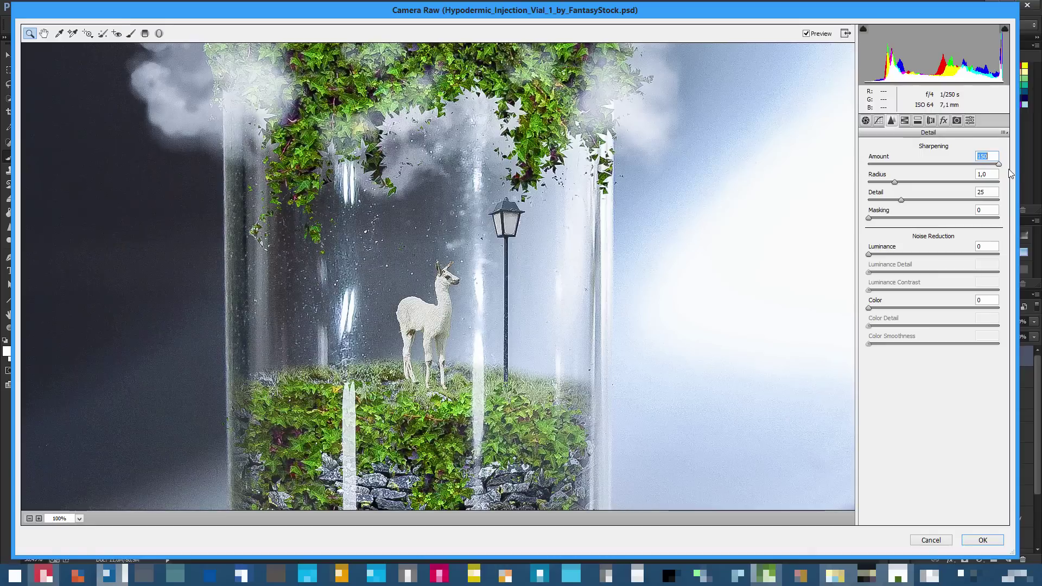
drag(1007, 174, 907, 172)
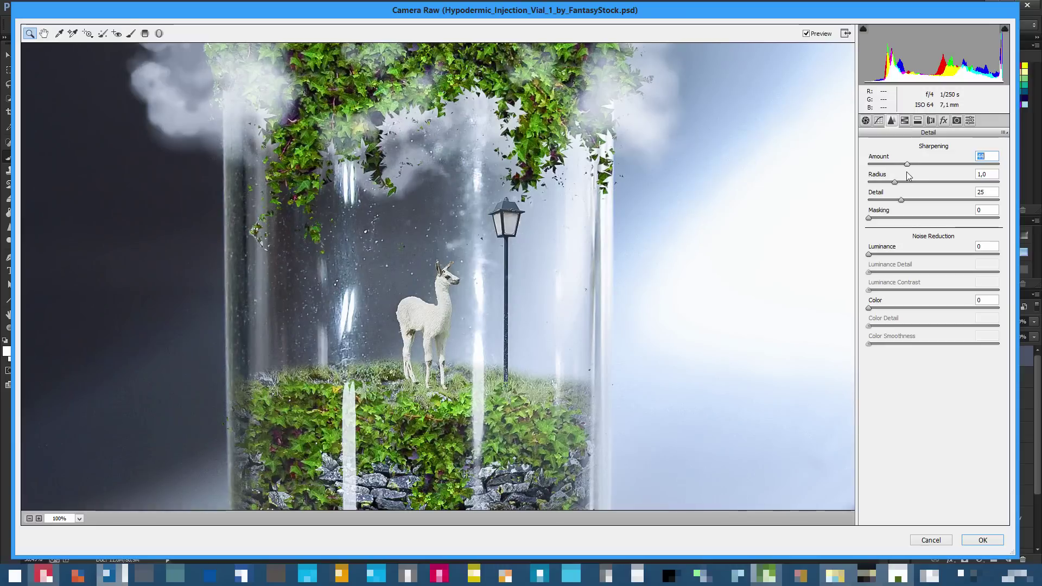
Test Luminance noise reduction, keep it very slight, and set sharpening Detail to 30
drag(870, 257, 1024, 259)
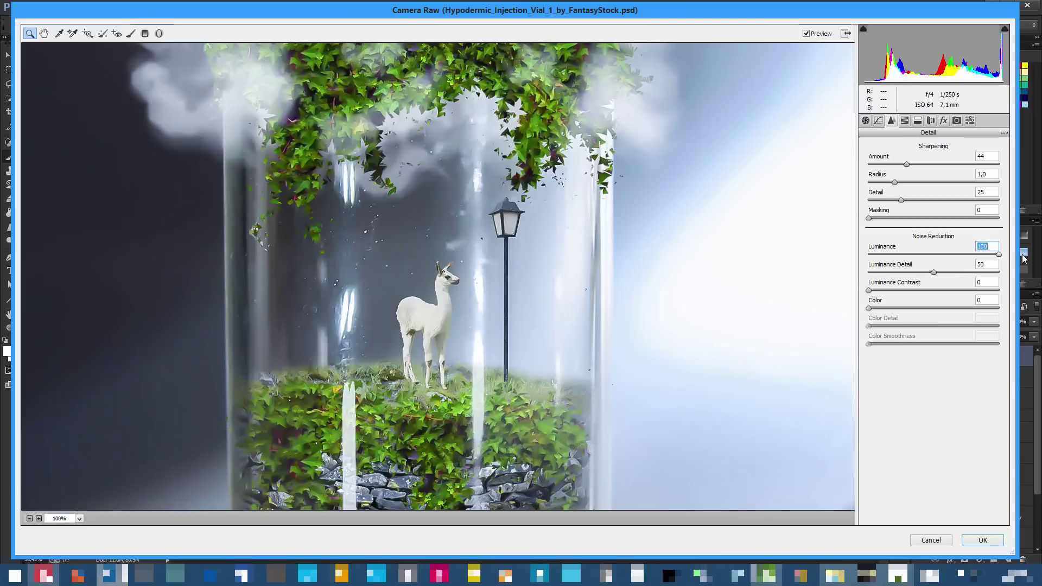
drag(1024, 259, 867, 256)
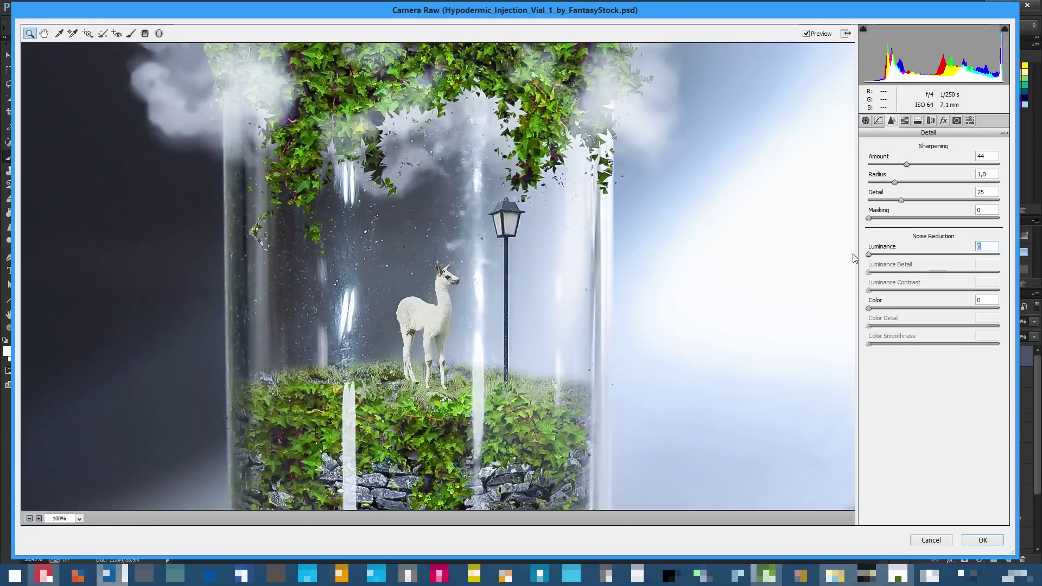
drag(870, 255, 868, 256)
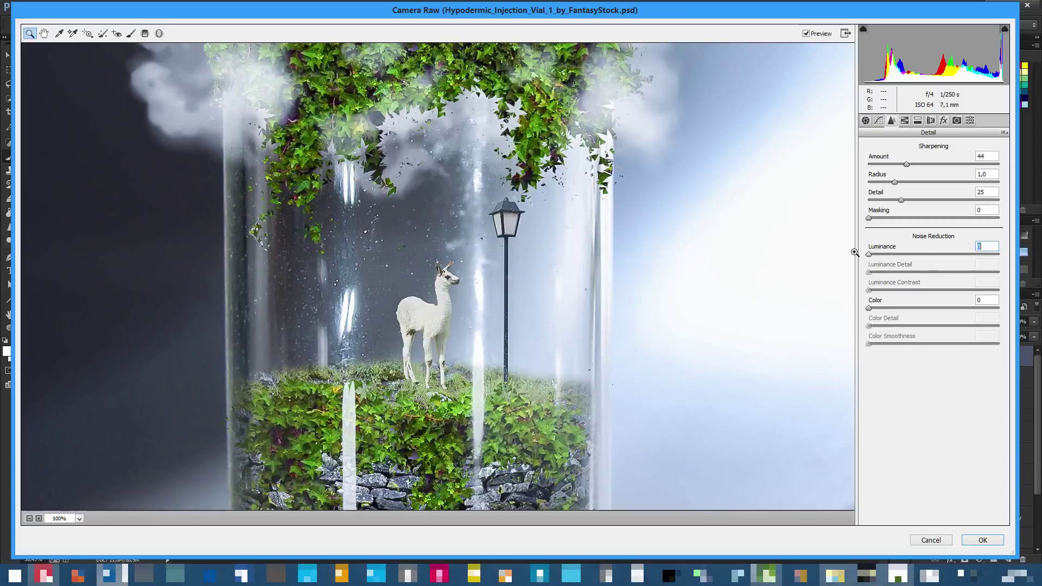
click(902, 201)
click(996, 201)
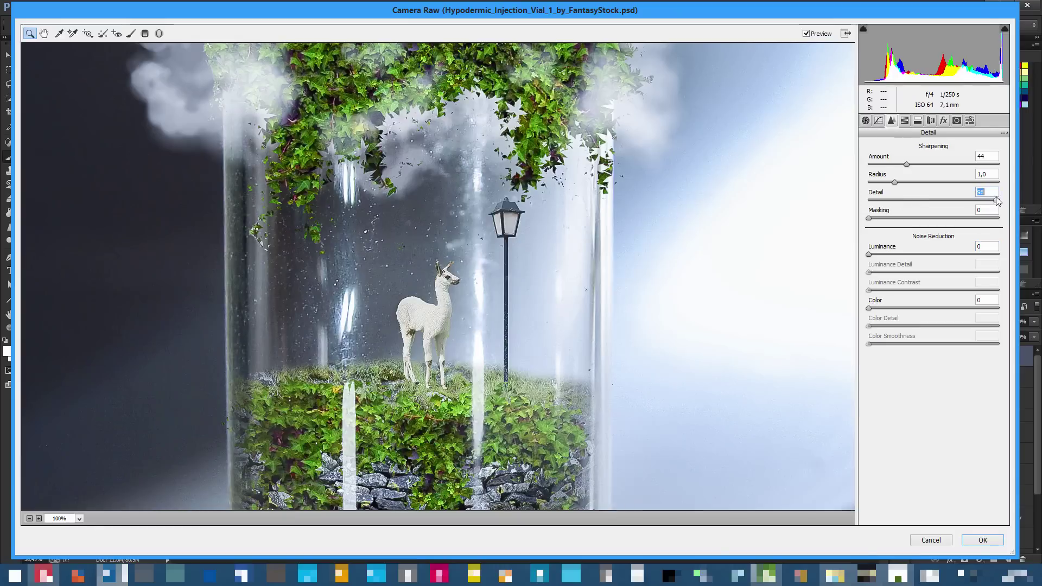
click(909, 201)
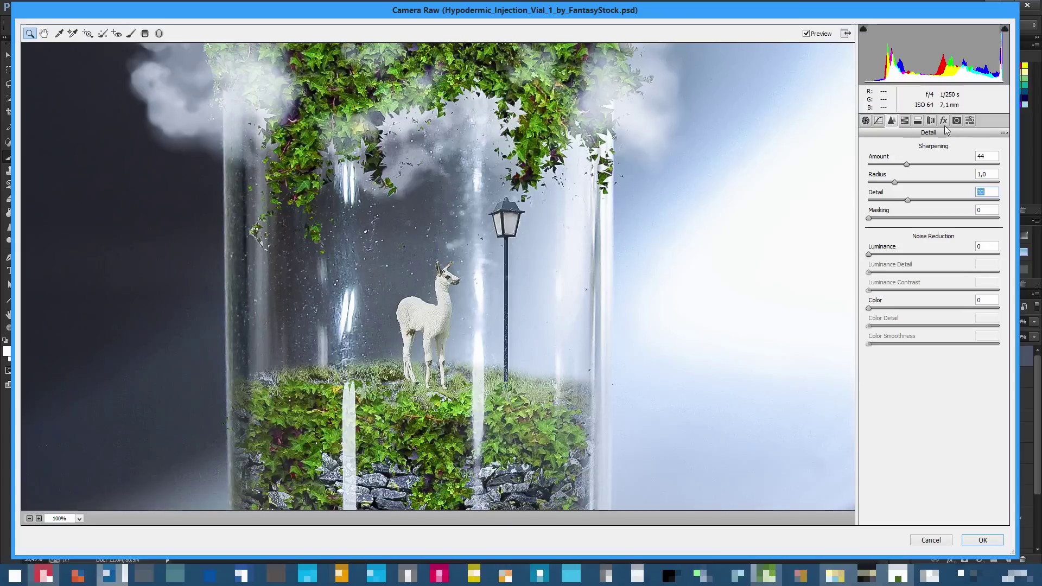
click(945, 122)
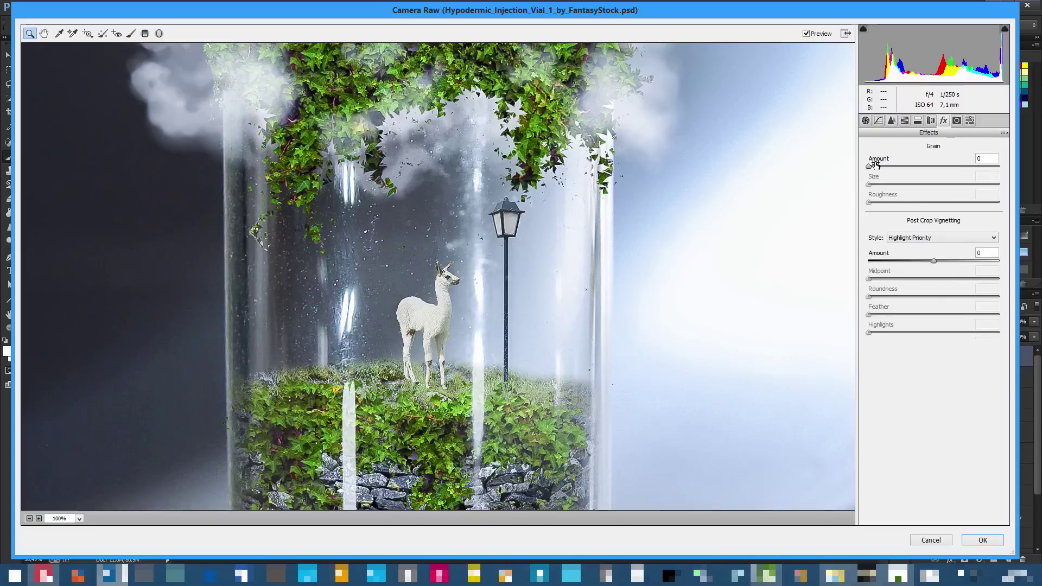
Set Grain Amount to 15 and drag Post Crop Vignetting negative to darken the vial's edges
drag(869, 167, 998, 166)
click(899, 168)
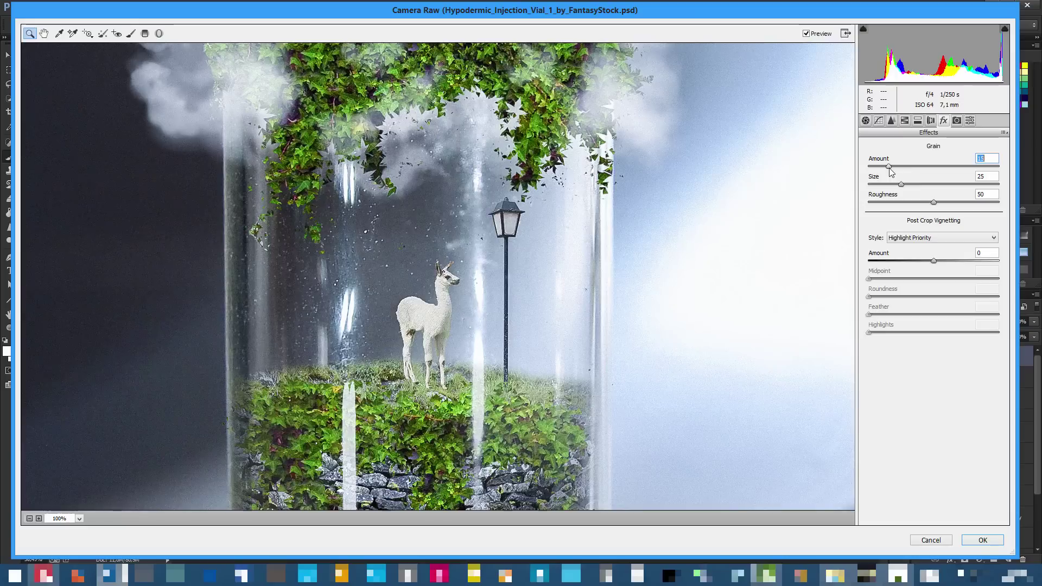
click(933, 260)
click(29, 519)
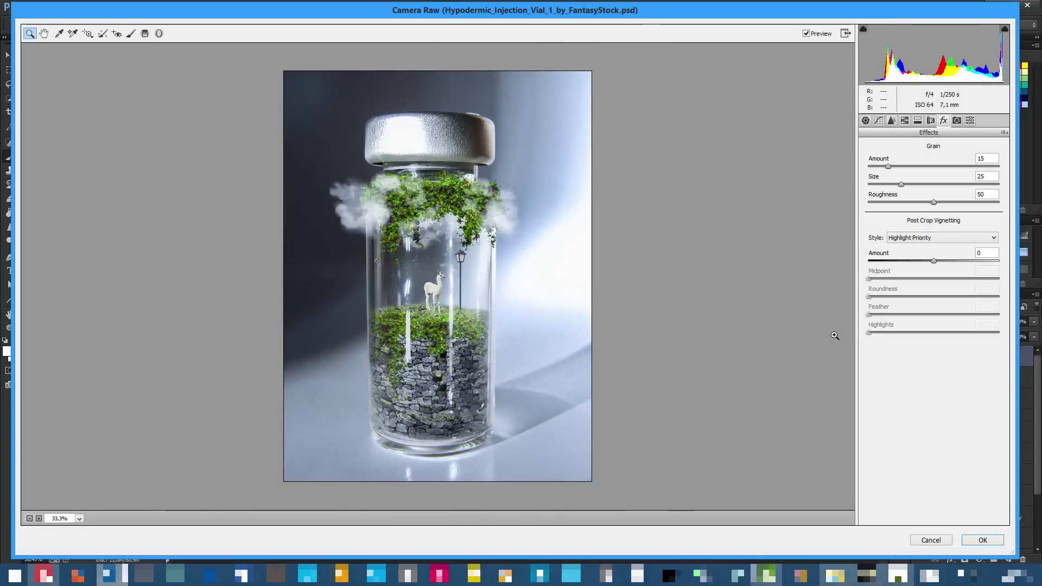
mouse_move(932, 261)
mouse_down()
mouse_move(878, 273)
mouse_move(1012, 279)
mouse_move(803, 281)
mouse_move(931, 272)
mouse_move(918, 273)
mouse_up()
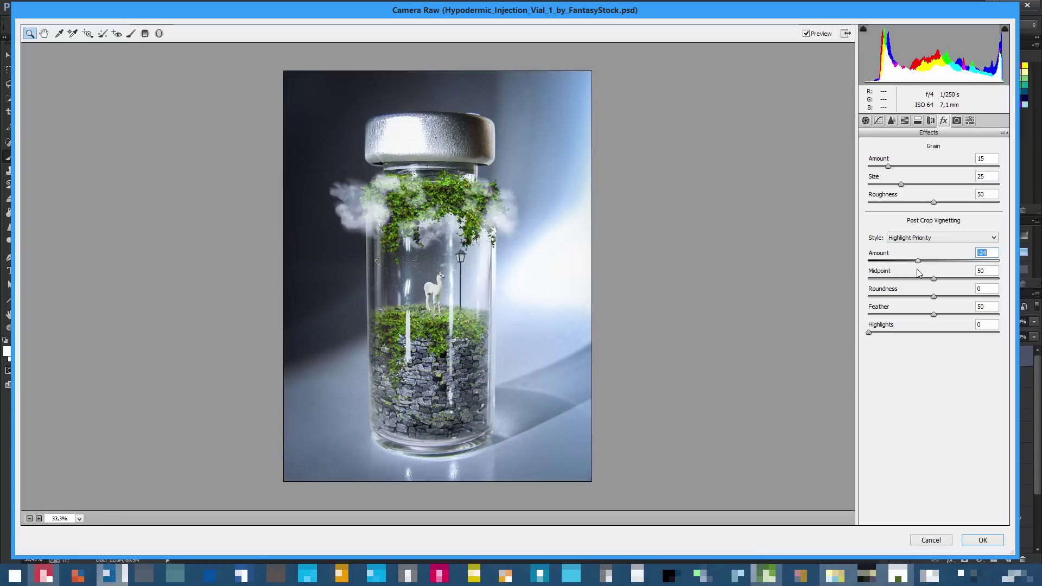
click(957, 121)
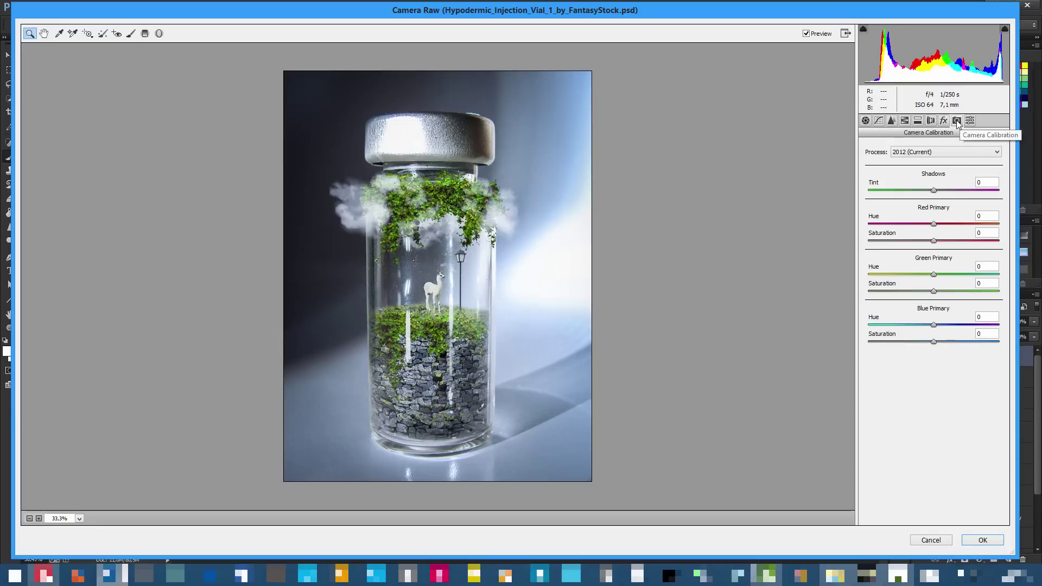
In Lens Corrections Manual, set Distortion to +8 and Vertical perspective to -1
click(930, 121)
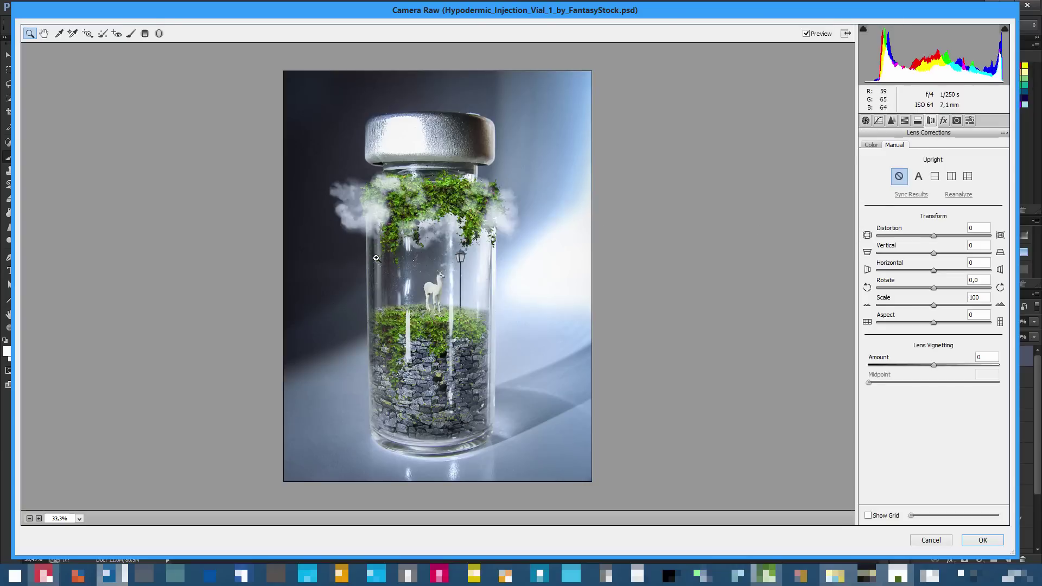
click(404, 269)
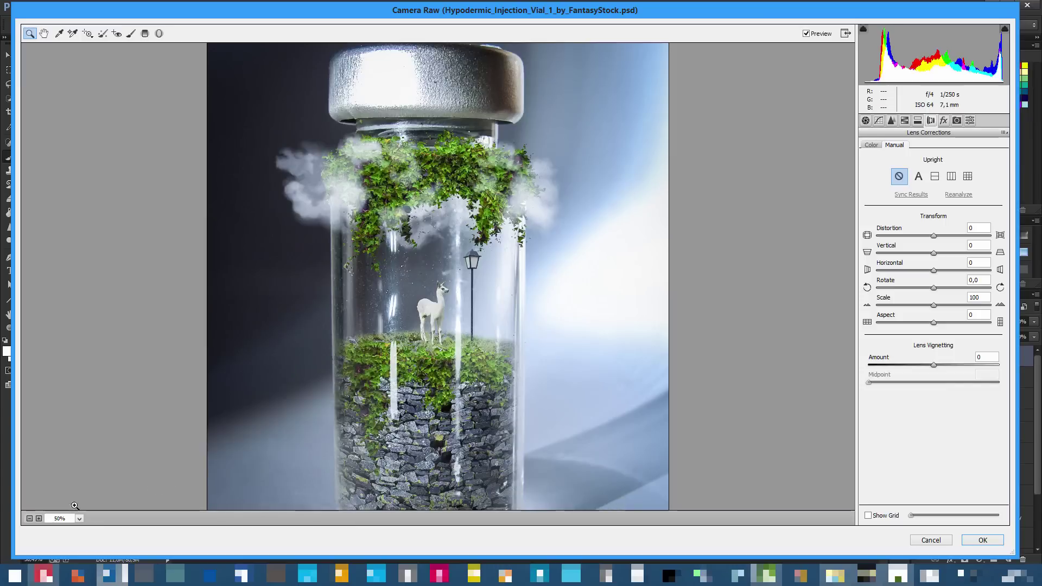
click(29, 519)
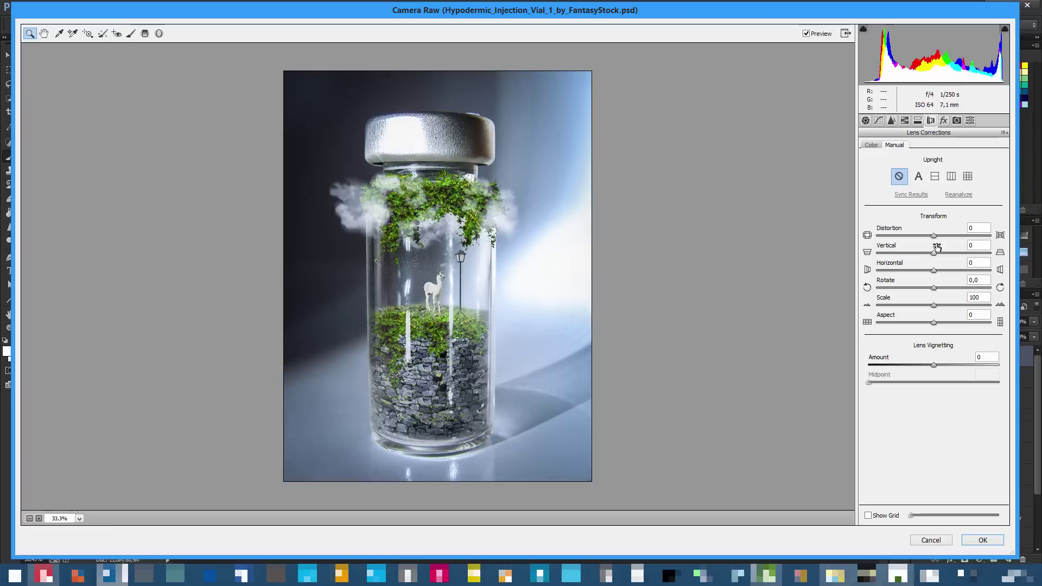
mouse_move(934, 239)
mouse_down()
mouse_move(901, 242)
mouse_move(939, 243)
mouse_up()
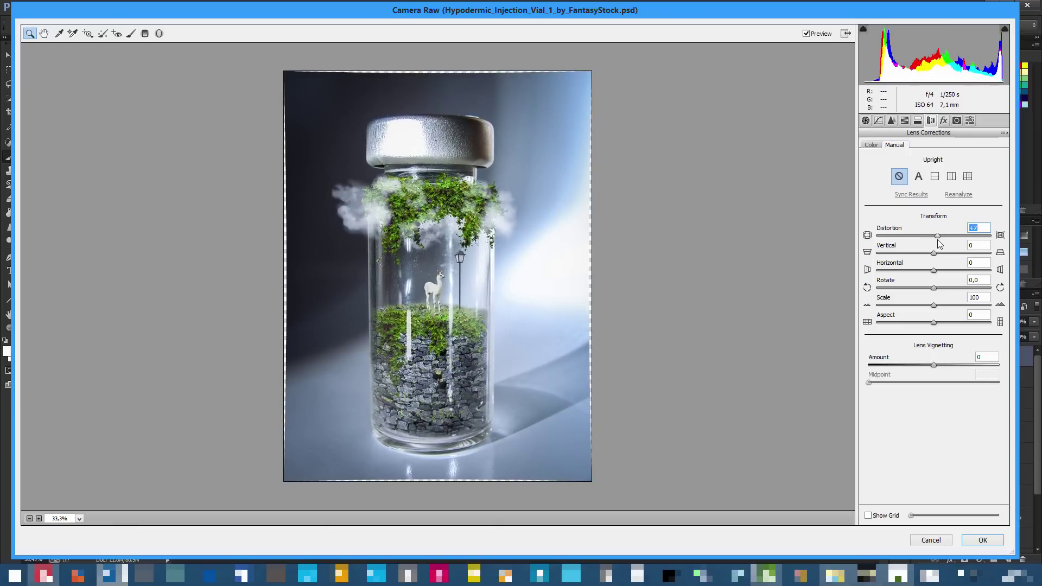
key(Up)
drag(933, 253, 924, 253)
drag(905, 257, 934, 268)
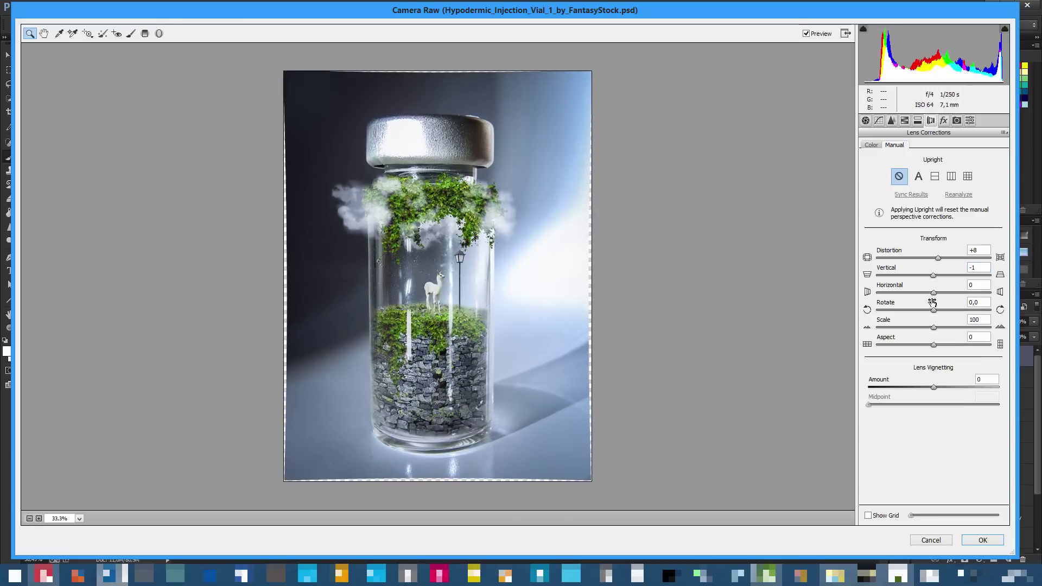
mouse_move(937, 297)
mouse_down()
mouse_move(960, 299)
mouse_move(871, 298)
mouse_move(935, 302)
mouse_up()
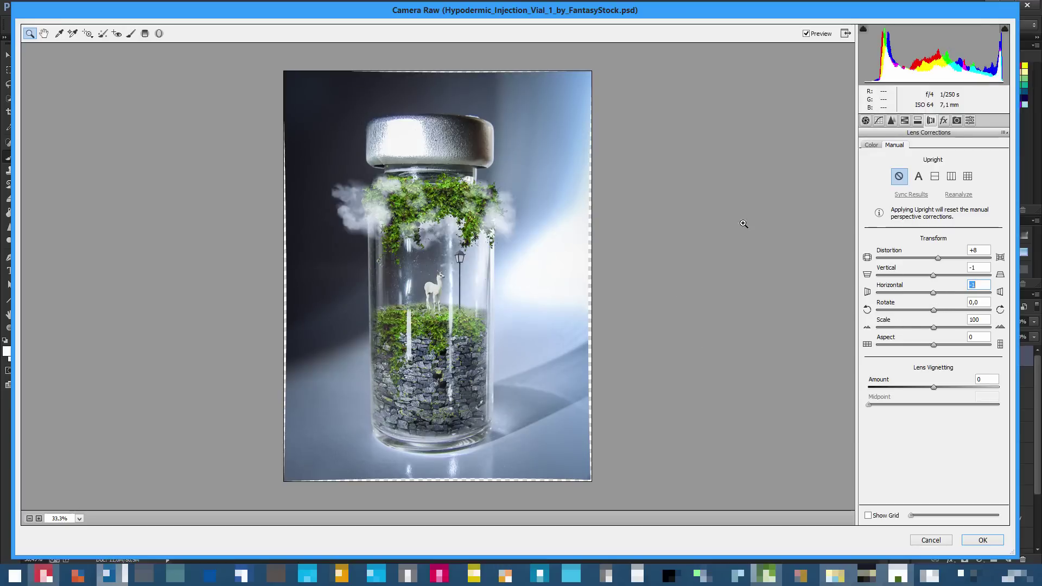
Raise Distortion to +13, reset Aspect to 0 and add a corner-darkening Lens Vignetting amount
drag(938, 258, 942, 260)
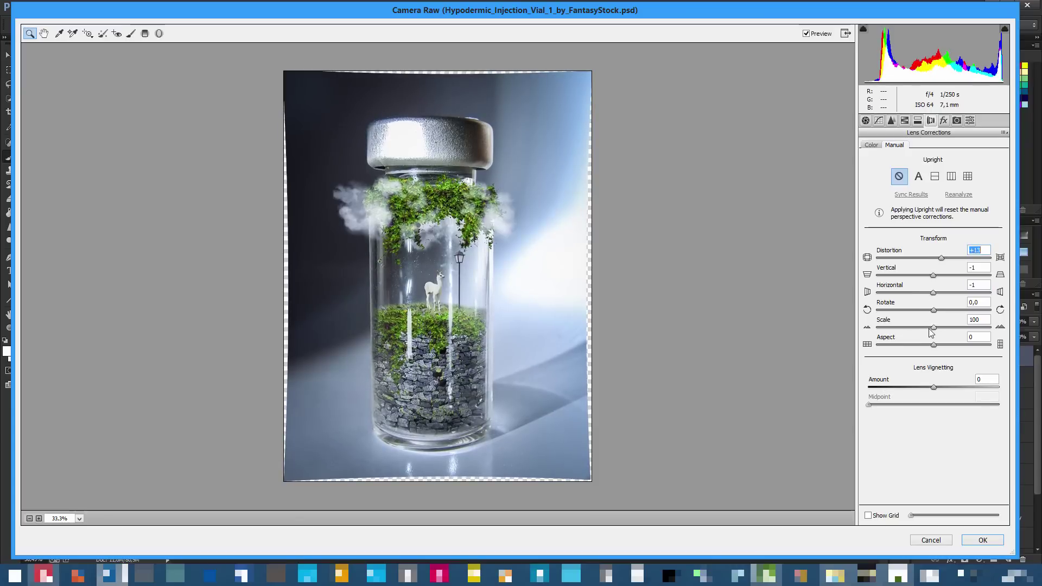
drag(935, 331, 934, 332)
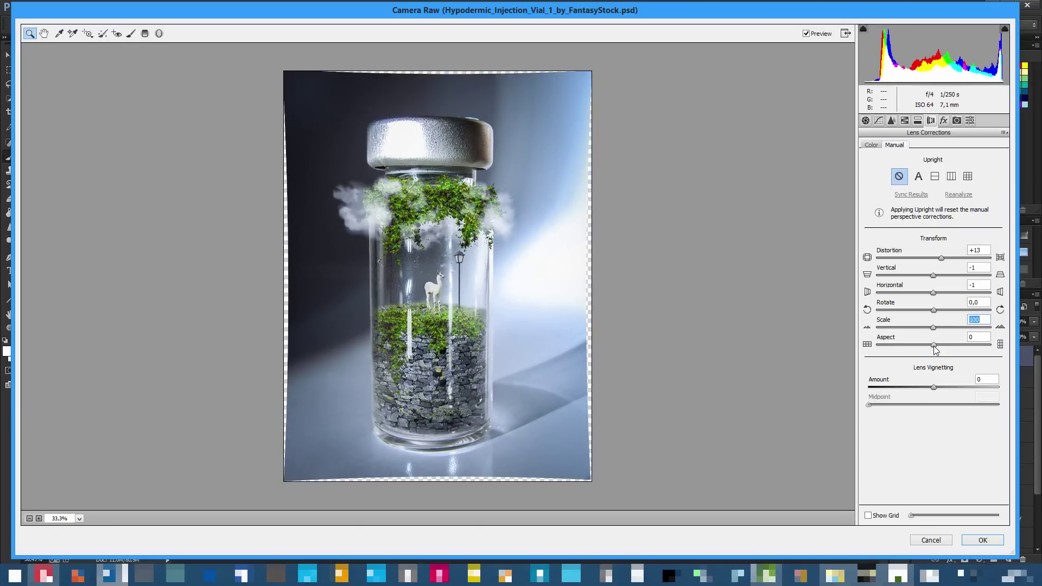
mouse_move(935, 346)
mouse_down()
mouse_move(945, 347)
mouse_move(898, 350)
mouse_move(935, 351)
mouse_up()
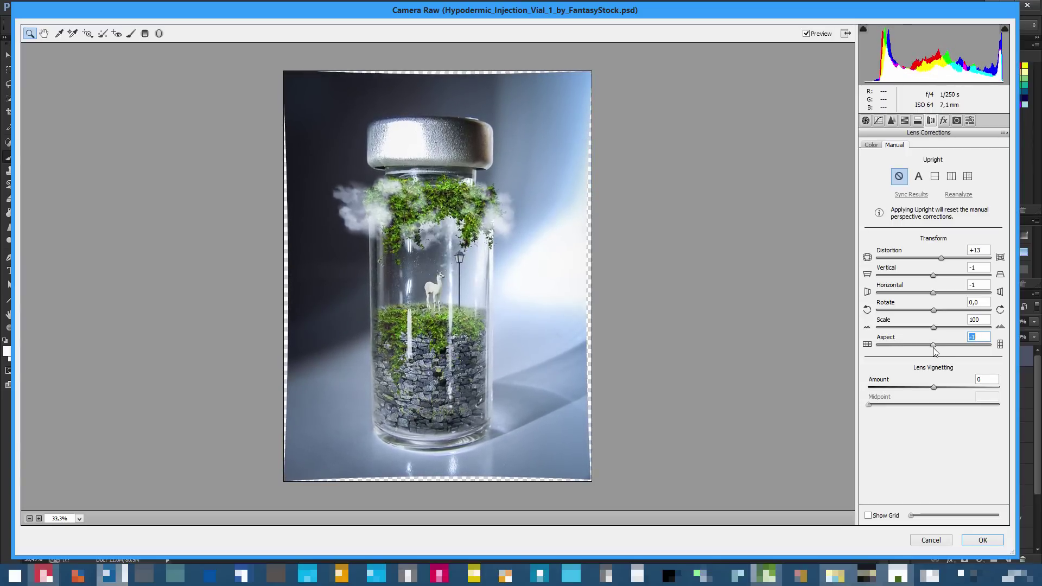
text(0)
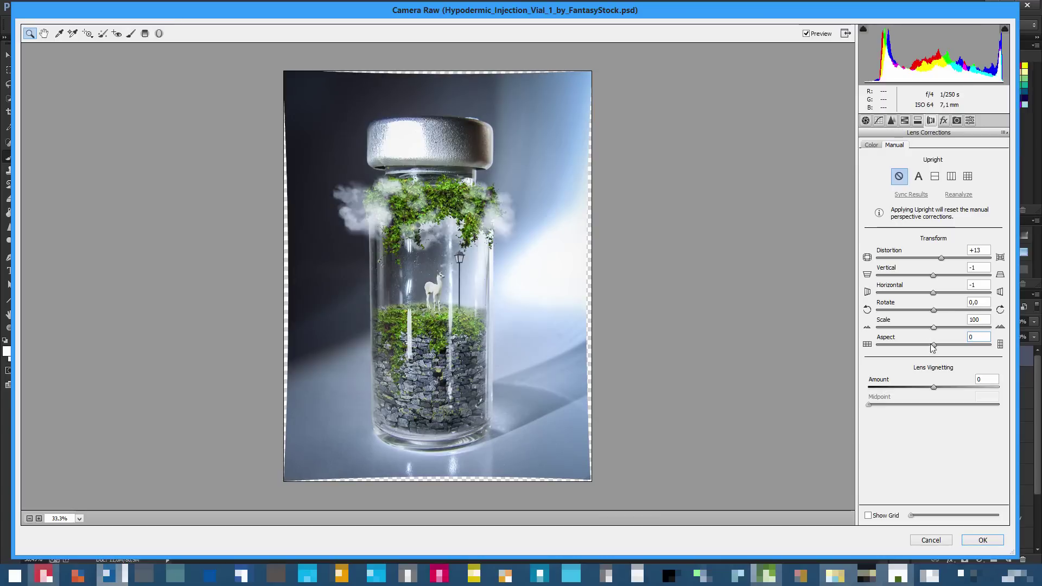
mouse_move(934, 388)
mouse_down()
mouse_move(854, 390)
mouse_move(925, 393)
mouse_up()
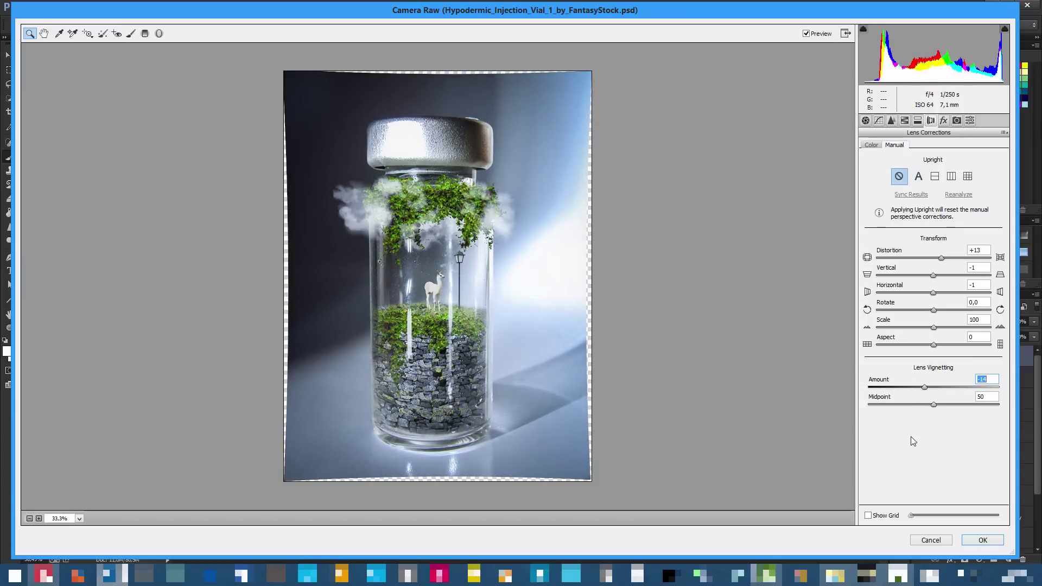
click(917, 120)
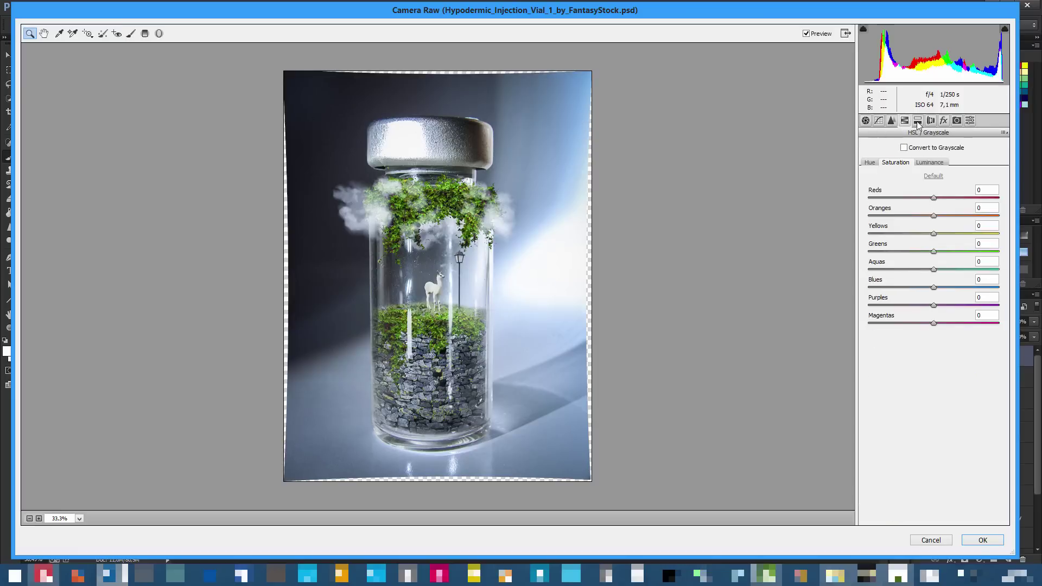
Set Green Primary Hue +28, Saturation +37 and Blue Primary Hue -2, Saturation -10
click(929, 121)
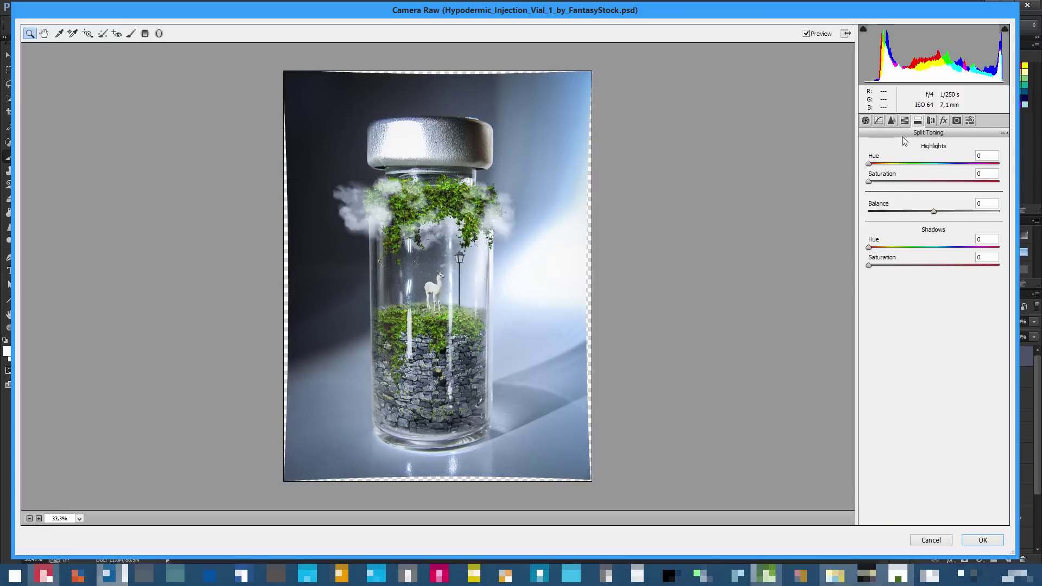
click(956, 120)
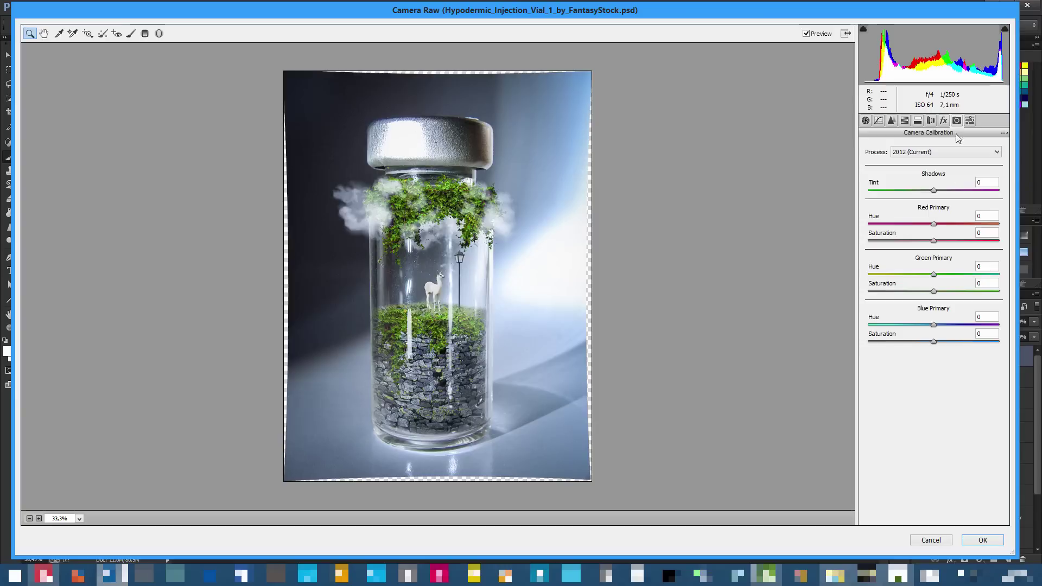
drag(935, 276, 963, 275)
click(429, 220)
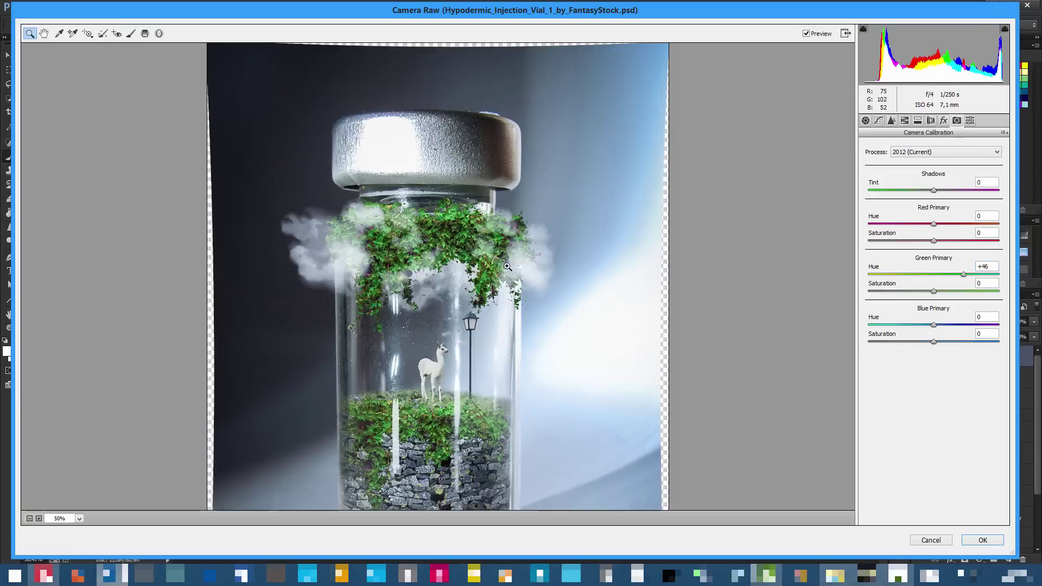
mouse_move(963, 276)
mouse_down()
mouse_move(934, 276)
mouse_move(941, 292)
mouse_move(998, 293)
mouse_move(961, 296)
mouse_up()
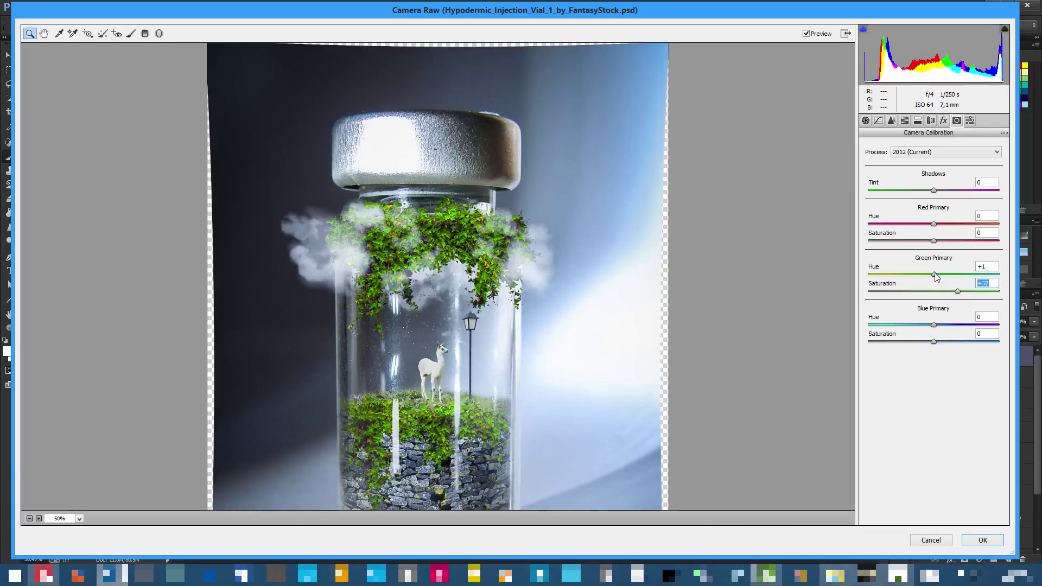
mouse_move(935, 277)
mouse_down()
mouse_move(973, 275)
mouse_move(951, 275)
mouse_up()
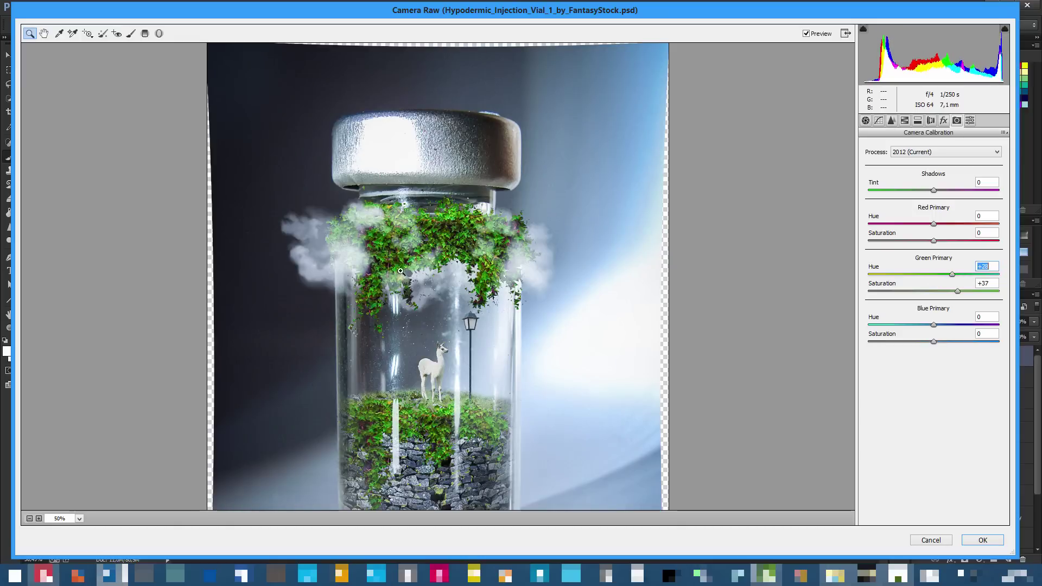
drag(934, 324, 927, 346)
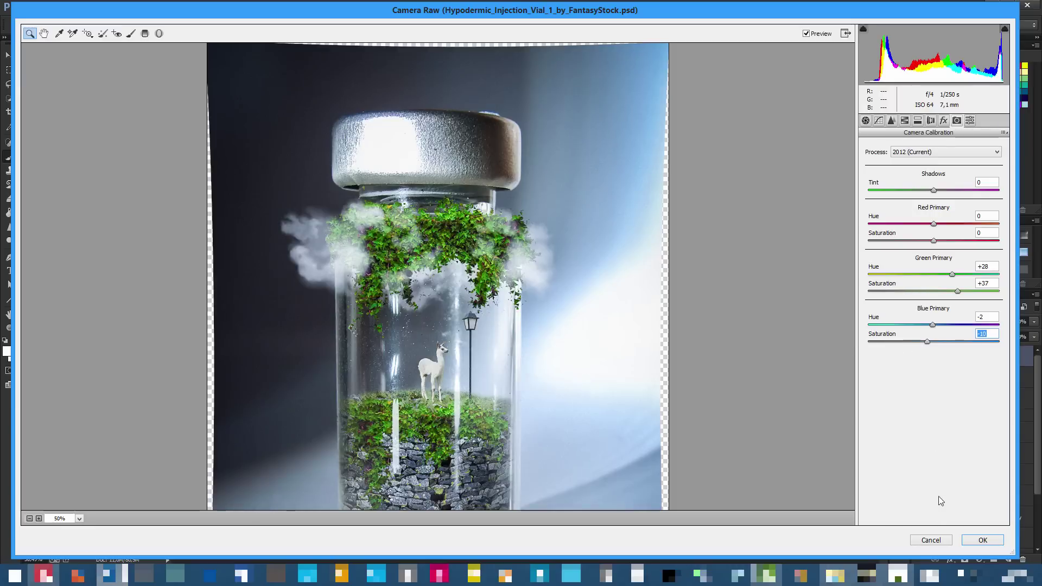
click(30, 518)
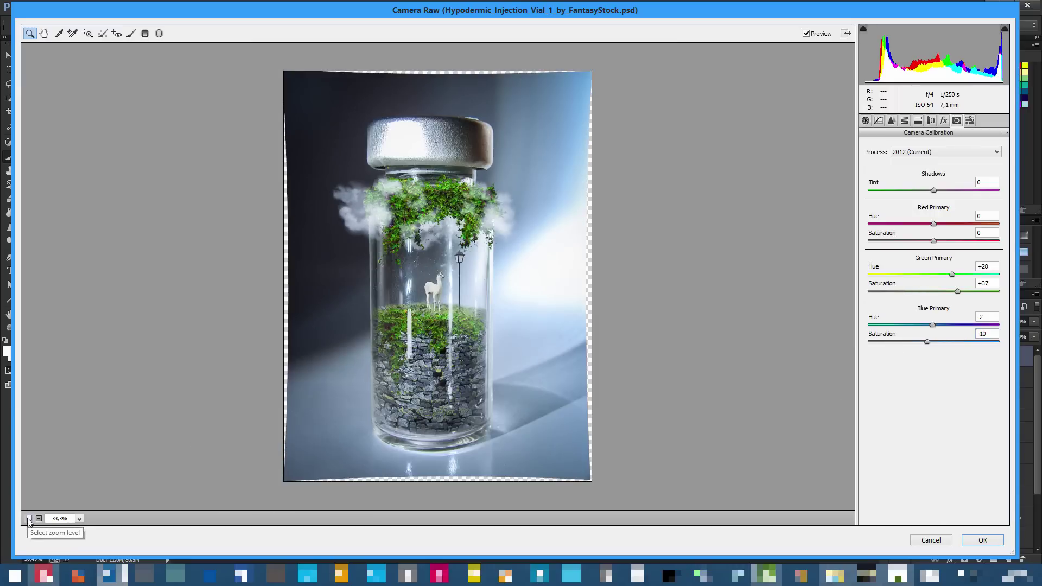
click(396, 387)
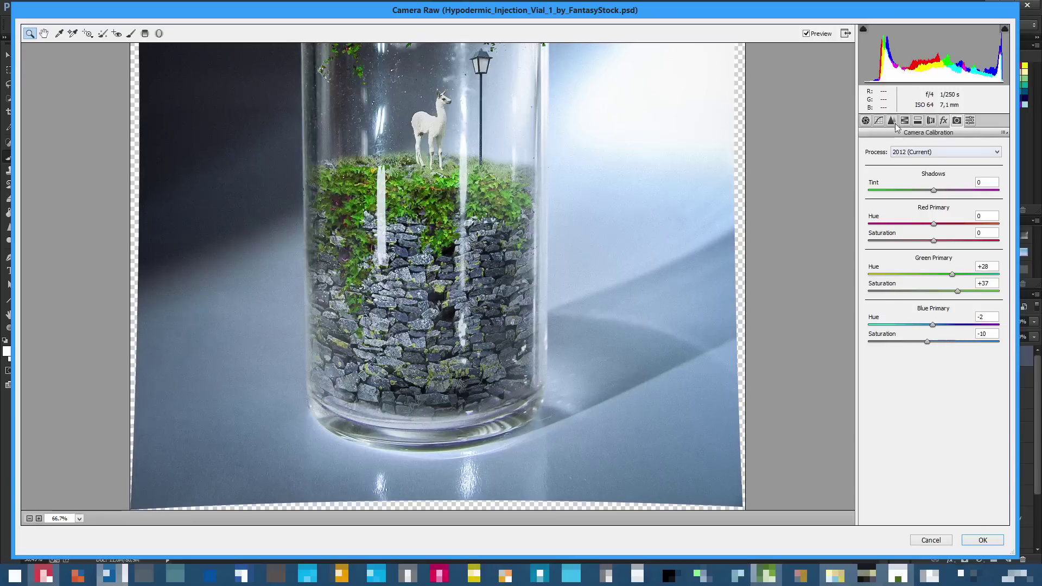
Raise the Sharpening Amount to 71 and apply the Camera Raw grade to Layer 1
click(892, 120)
drag(905, 165, 931, 168)
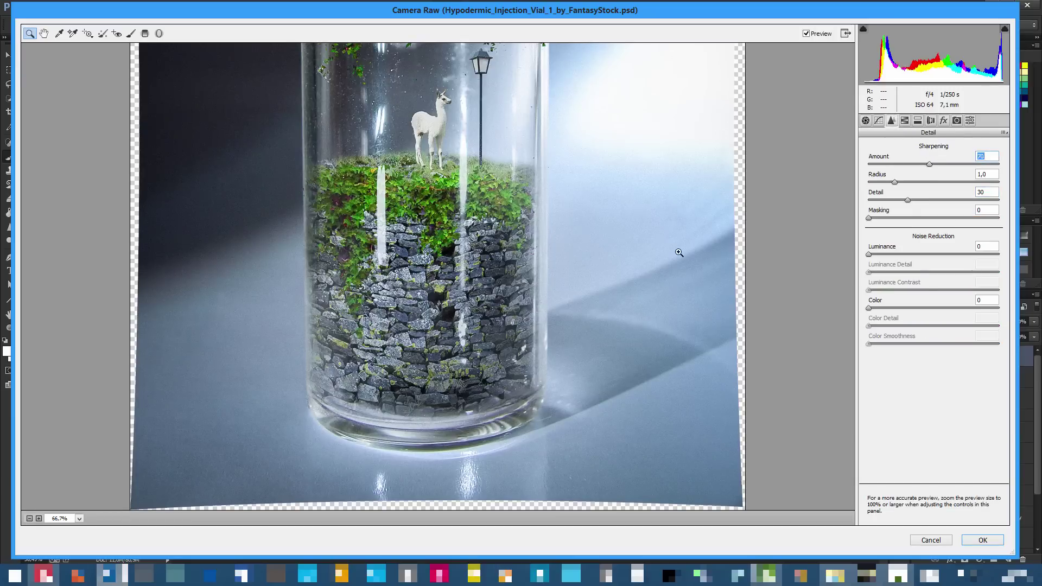
click(984, 540)
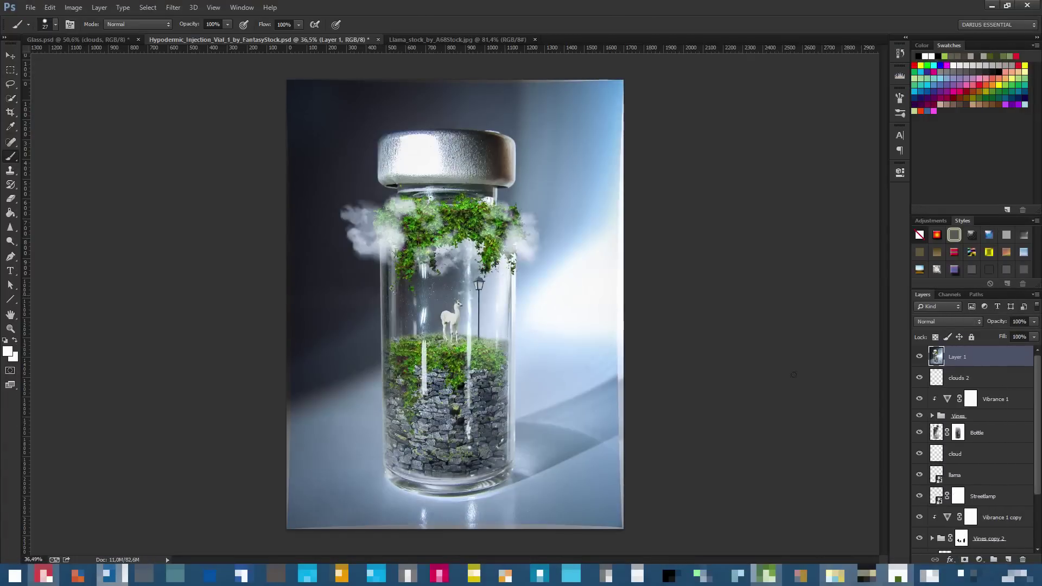
Toggle Ctrl+Z to compare the vial before and after the Camera Raw grade
key(ctrl+z)
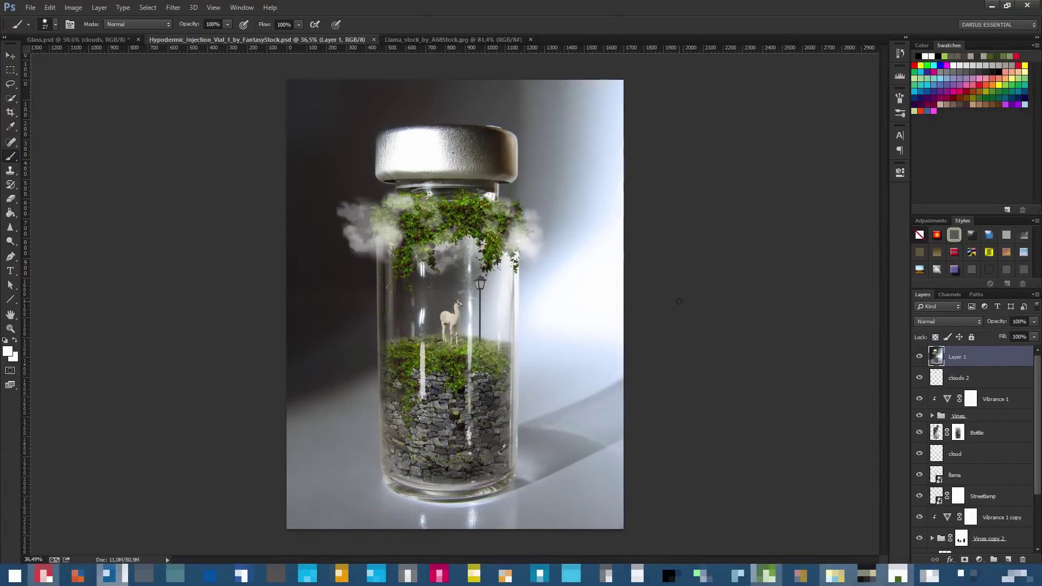
key(ctrl+z)
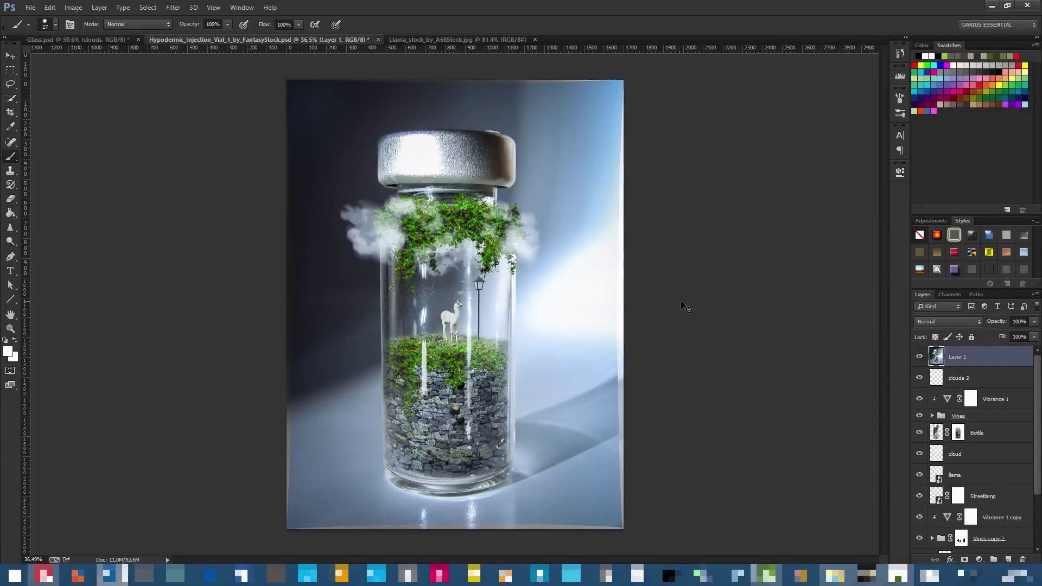
key(ctrl+z)
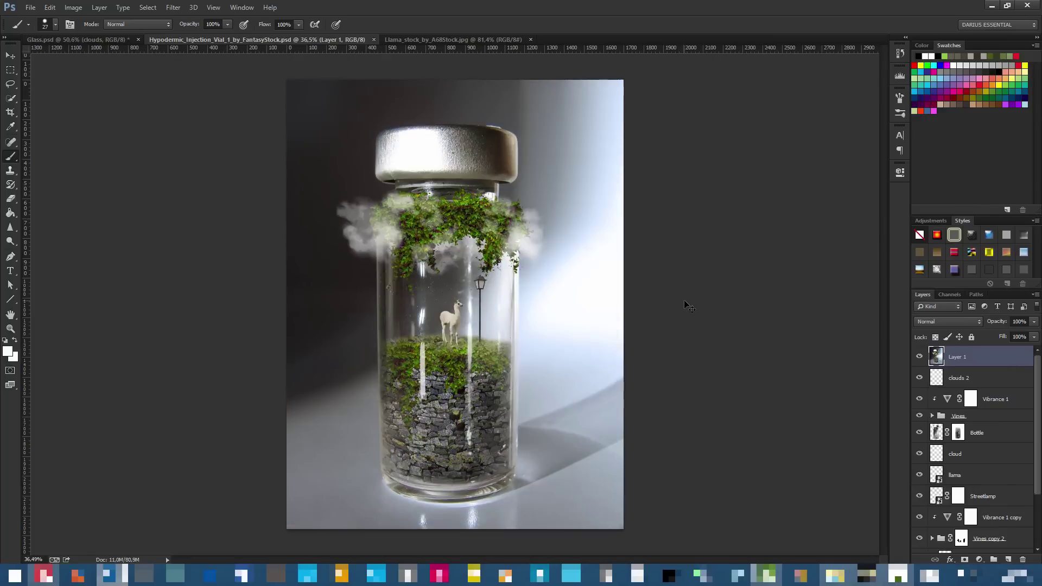
key(ctrl+z)
scroll(455, 374, up, 4)
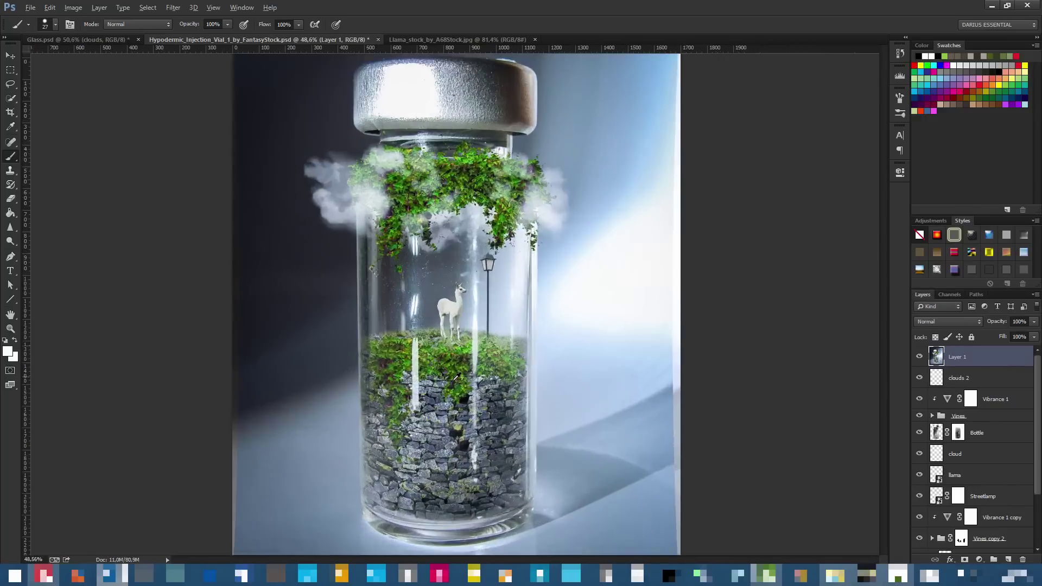
scroll(455, 375, down, 1)
scroll(455, 374, up, 2)
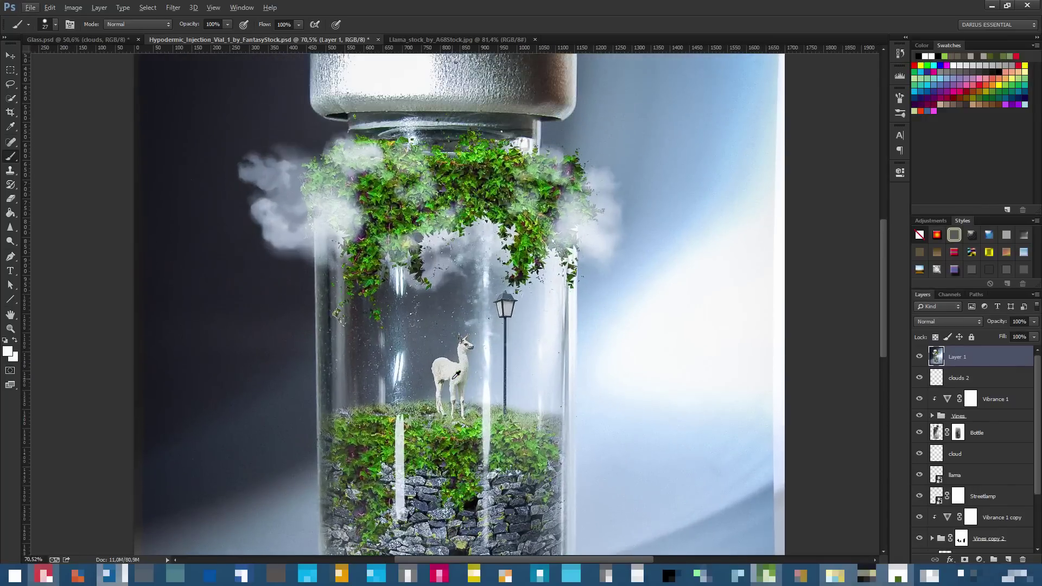
scroll(456, 375, down, 3)
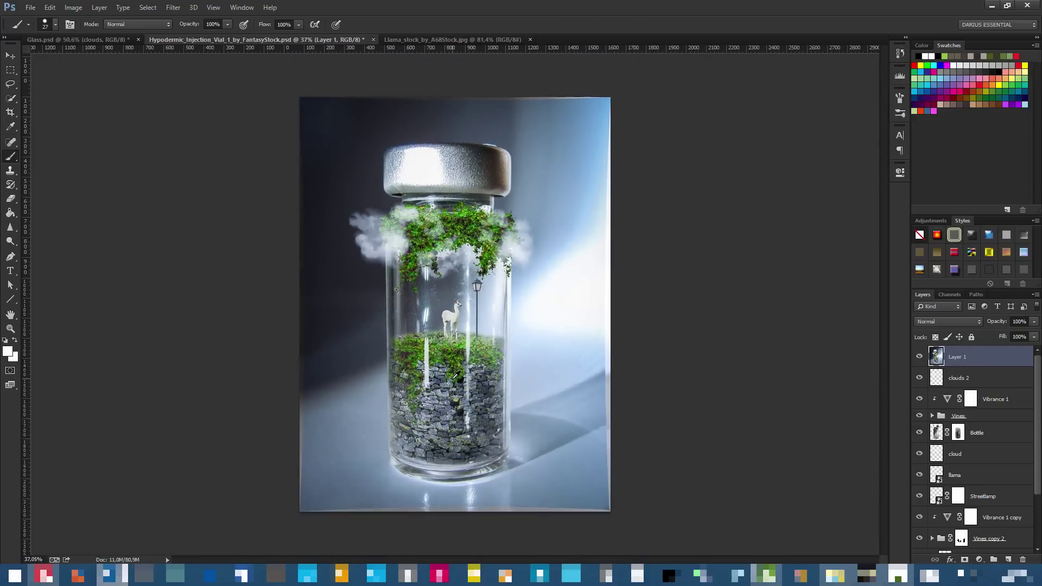
scroll(456, 375, down, 1)
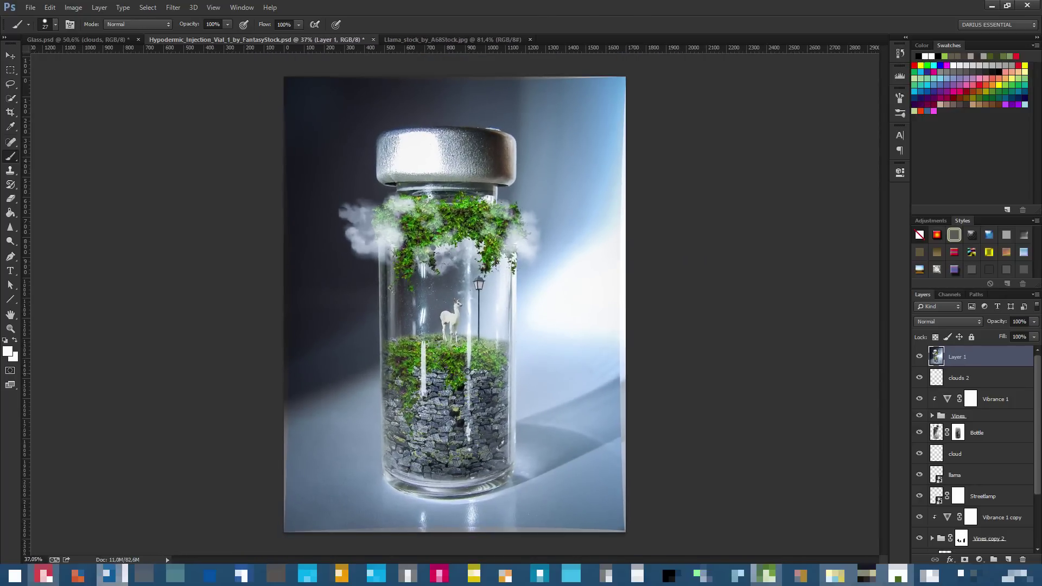
scroll(455, 302, up, 5)
scroll(462, 229, up, 8)
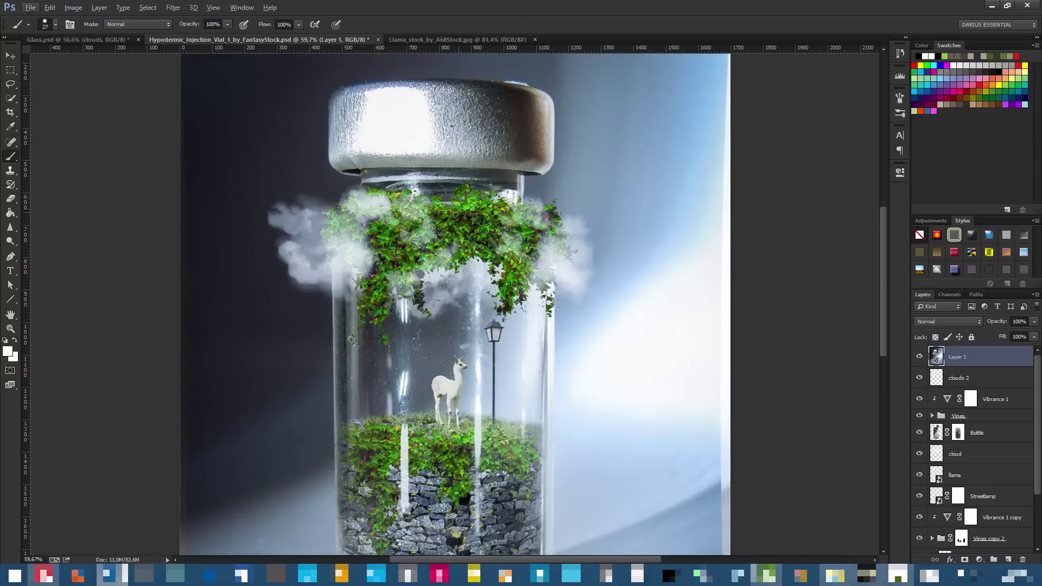
scroll(462, 229, up, 2)
scroll(496, 116, up, 2)
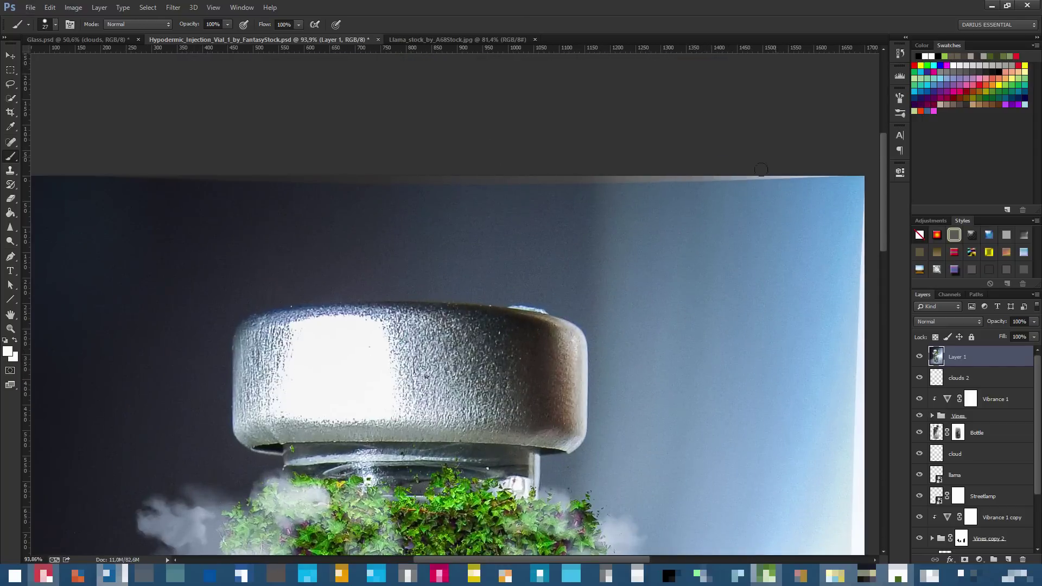
scroll(402, 201, down, 4)
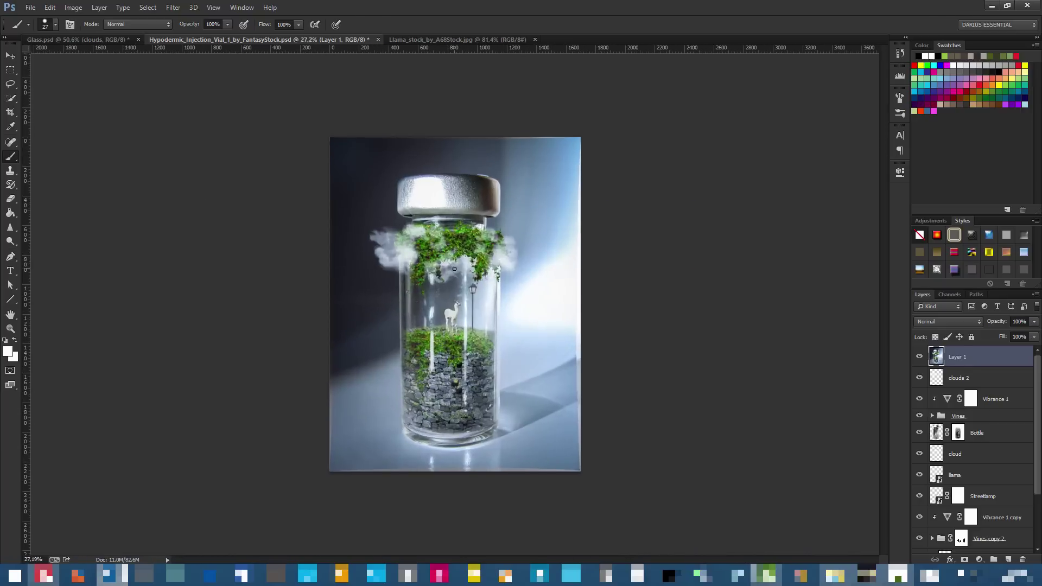
Crop the composite to a 1631×2206 px selection just inside its edges, then save
click(10, 70)
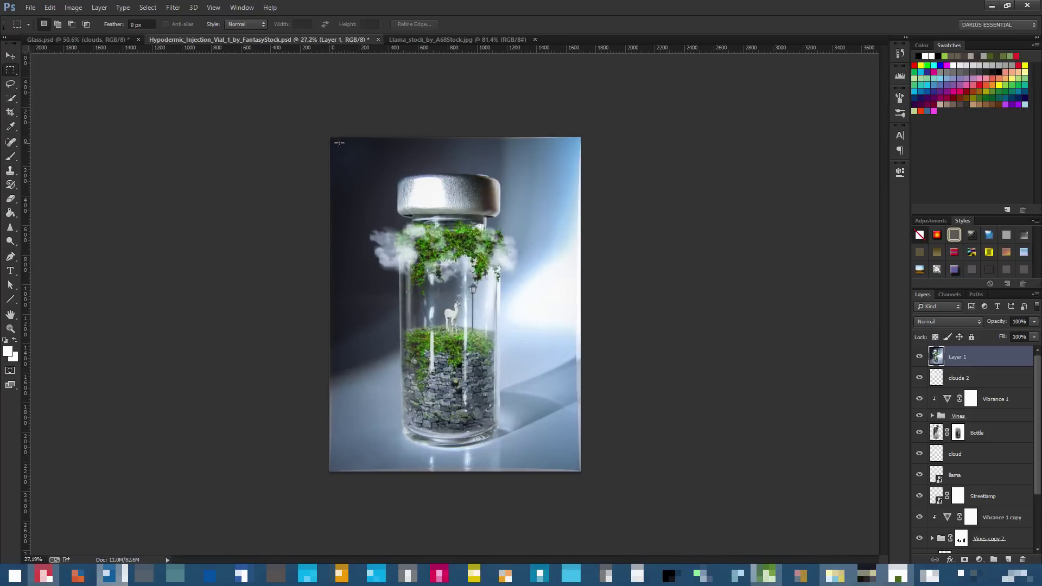
drag(334, 140, 576, 467)
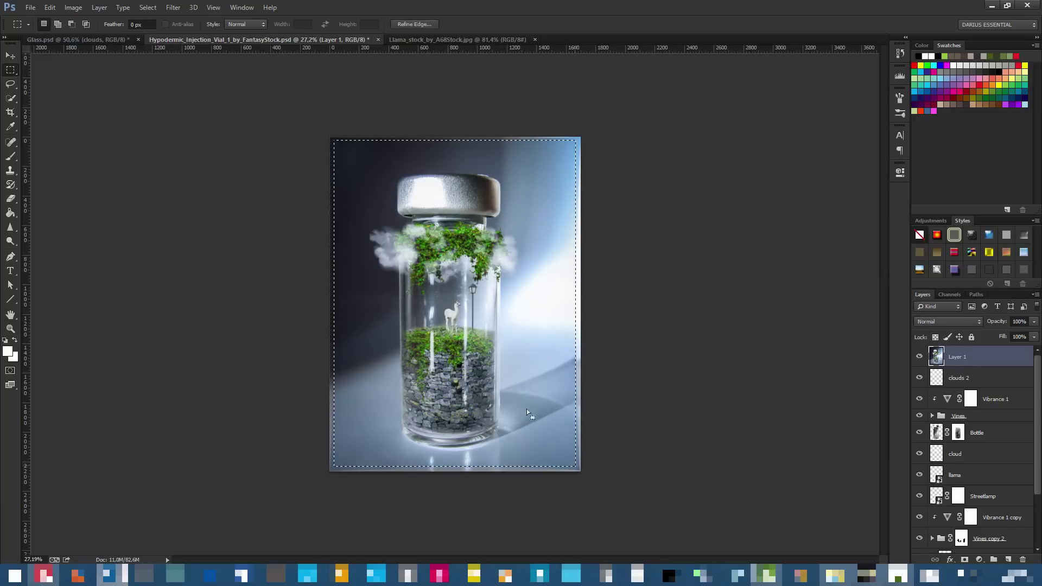
click(99, 7)
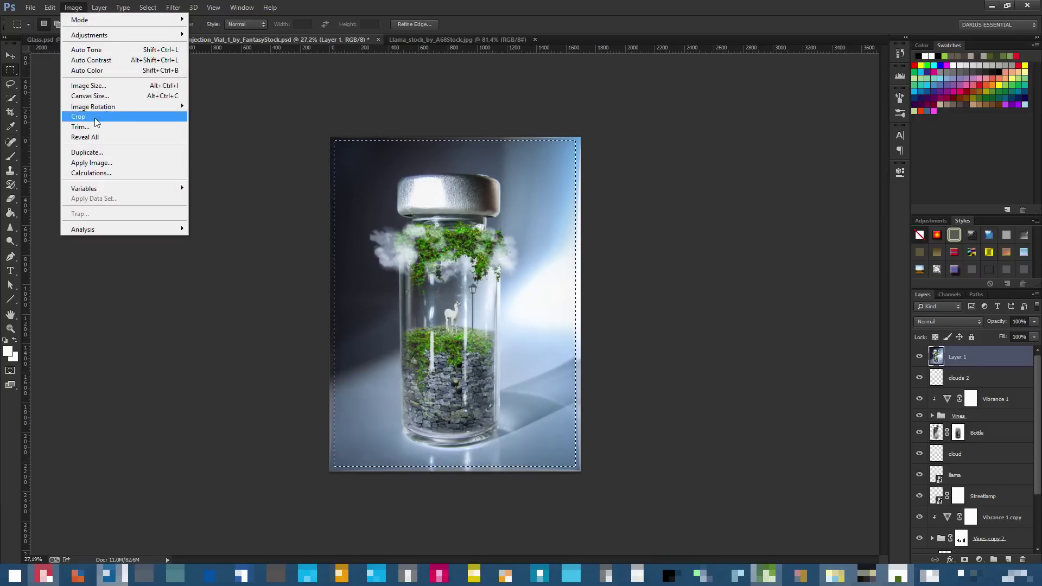
click(109, 111)
key(ctrl+d)
scroll(528, 286, up, 6)
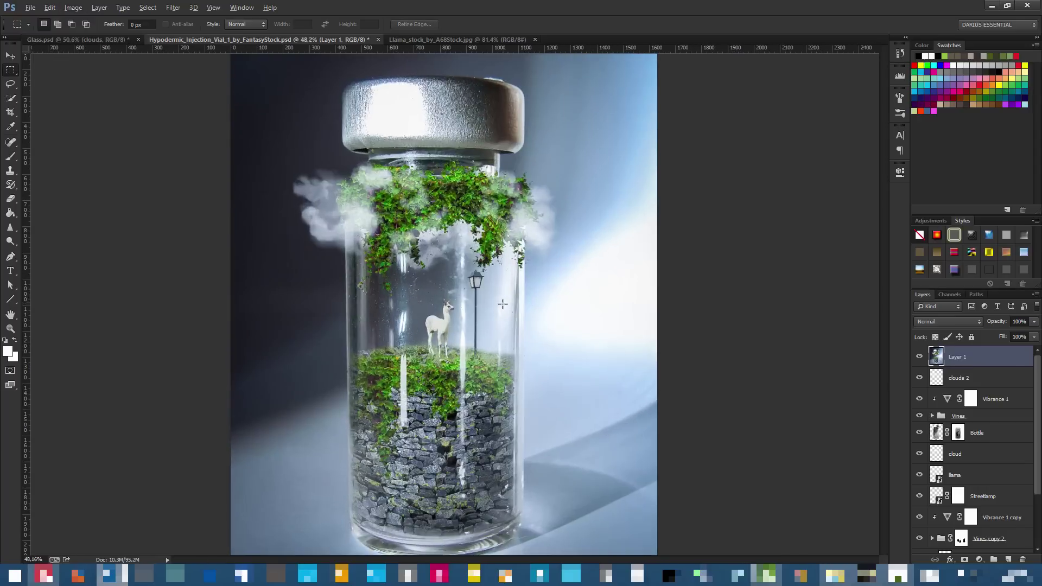
scroll(528, 286, down, 4)
key(ctrl+s)
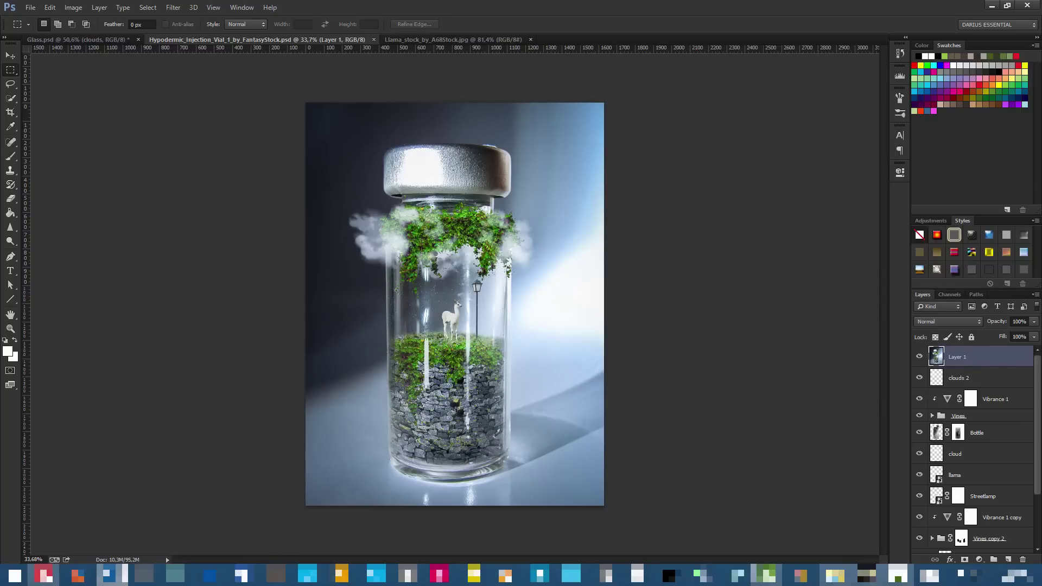
drag(0, 5, 423, 24)
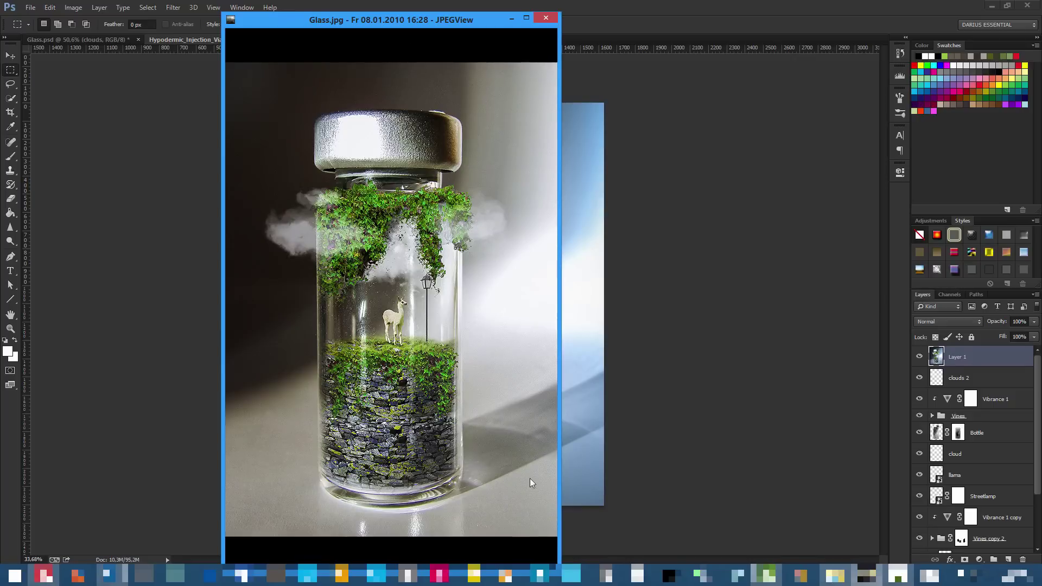
drag(434, 20, 0, 22)
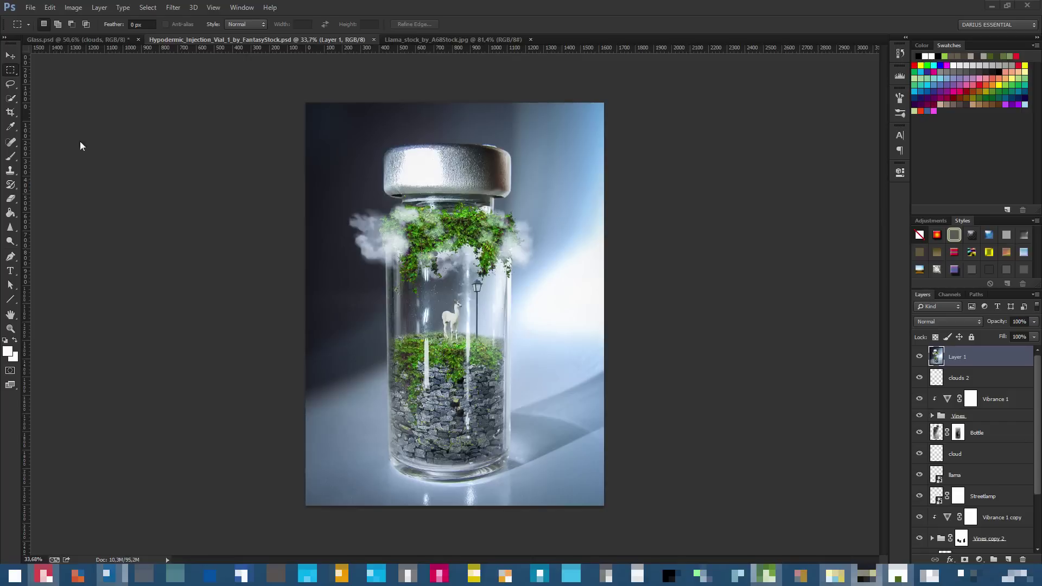
Duplicate the llama layer into a new llama copy layer
click(973, 357)
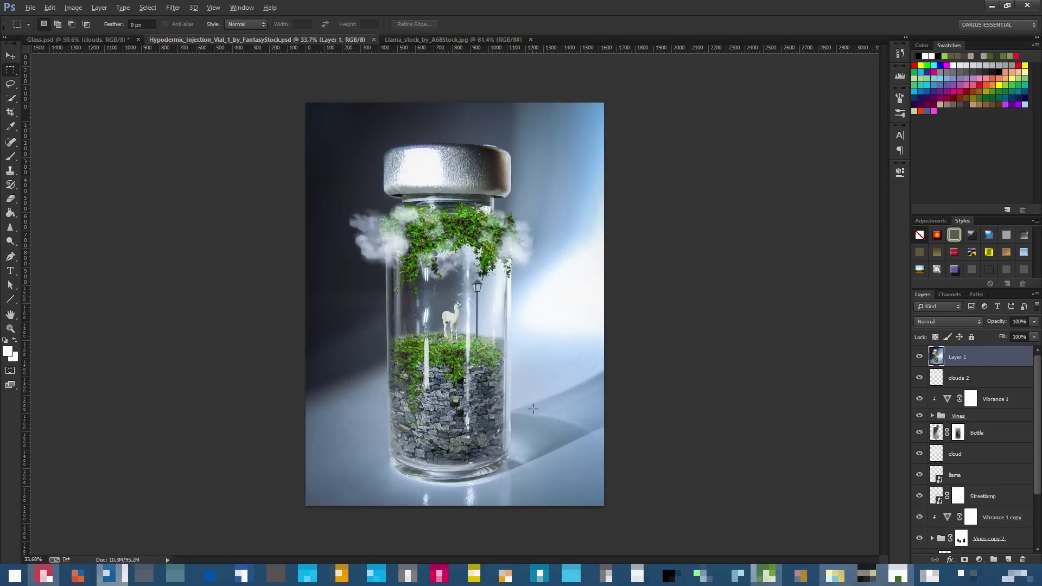
scroll(521, 415, up, 3)
scroll(426, 432, up, 2)
scroll(426, 435, down, 4)
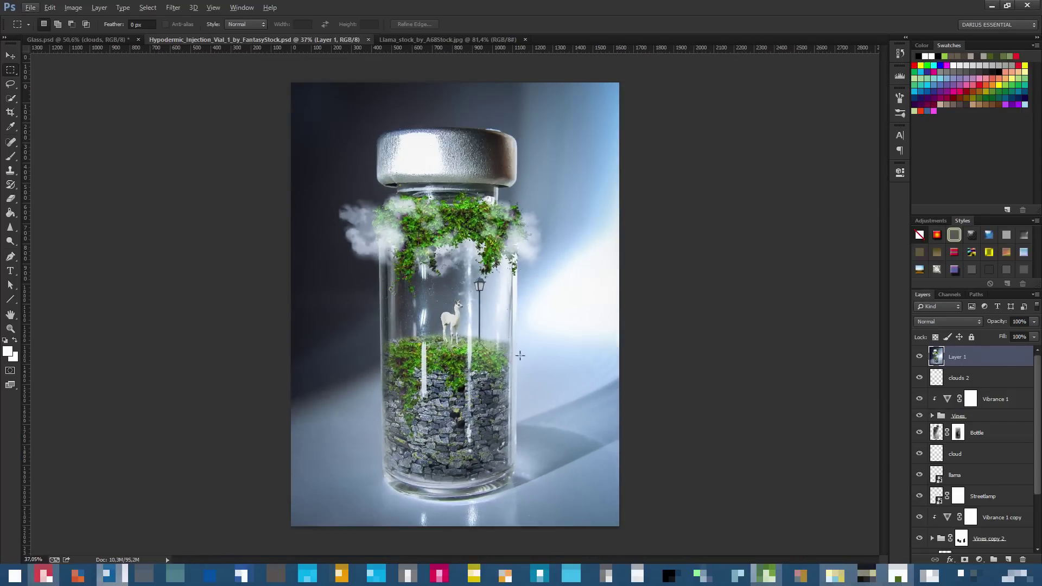
scroll(433, 343, up, 1)
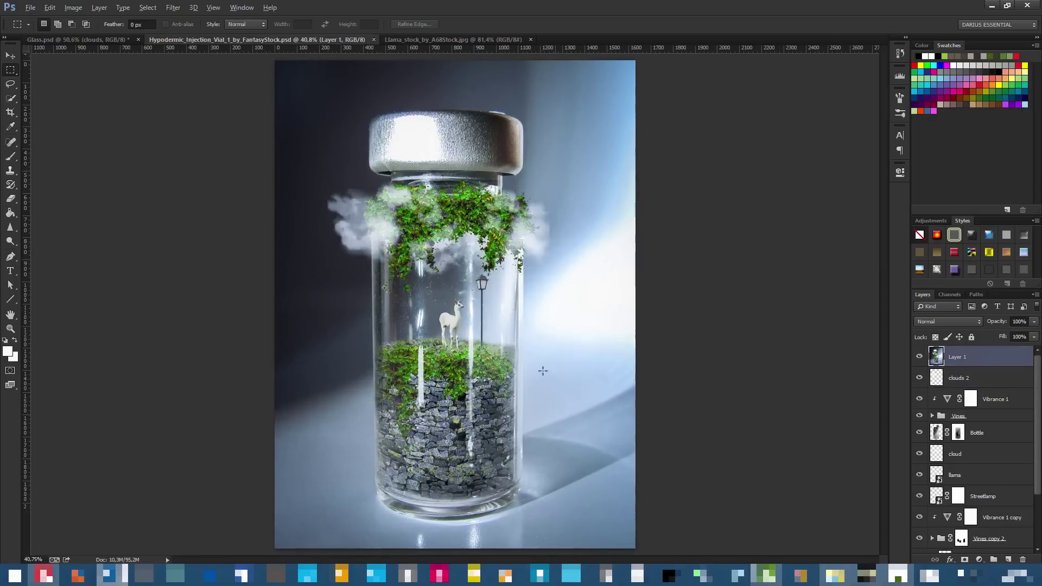
scroll(482, 396, up, 1)
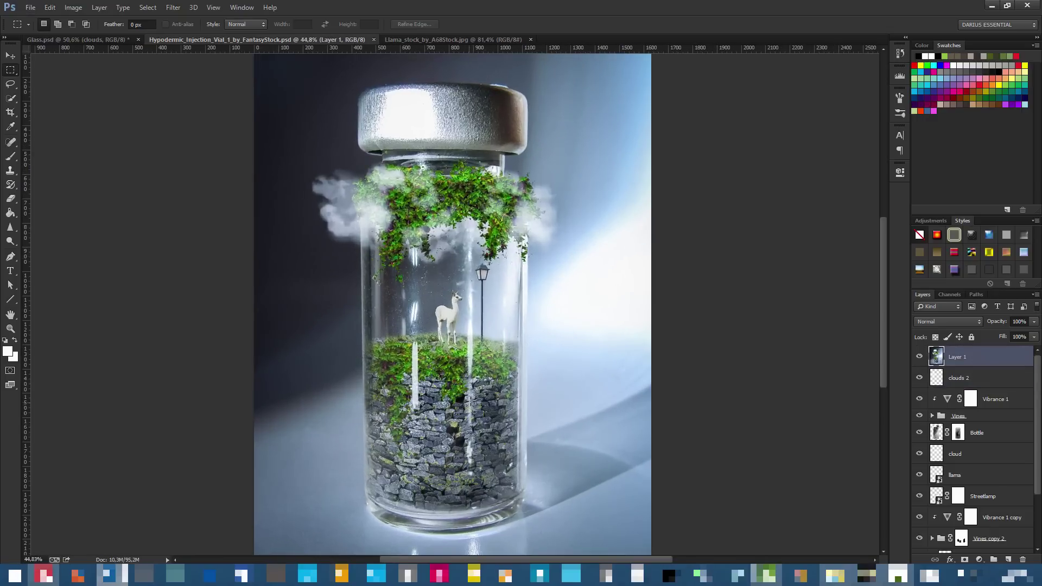
click(976, 474)
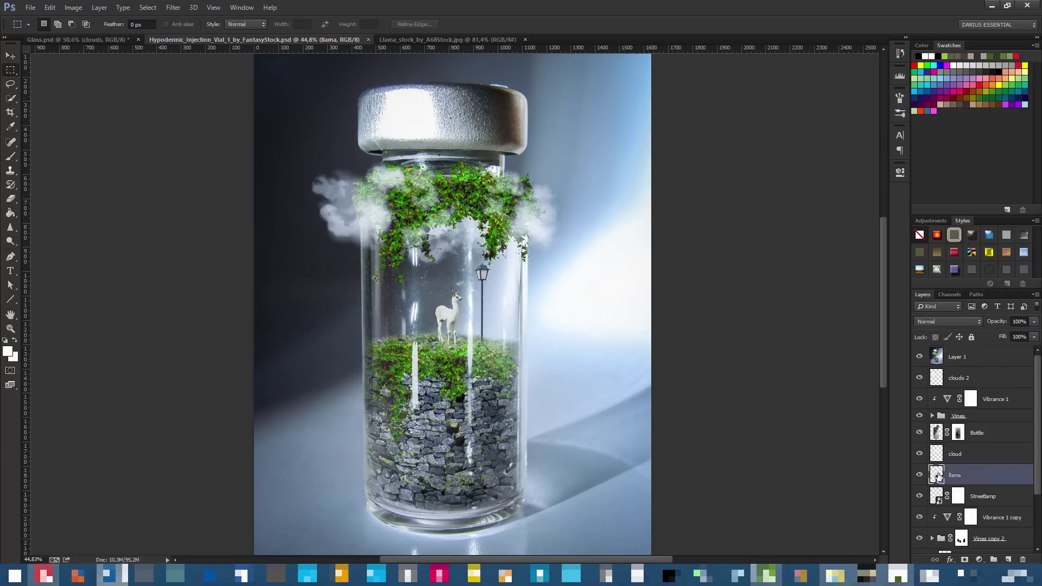
drag(980, 479, 964, 377)
Toggle Layer 1's visibility to compare, then select llama copy and start a free transform
click(966, 381)
click(920, 377)
click(920, 377)
click(974, 358)
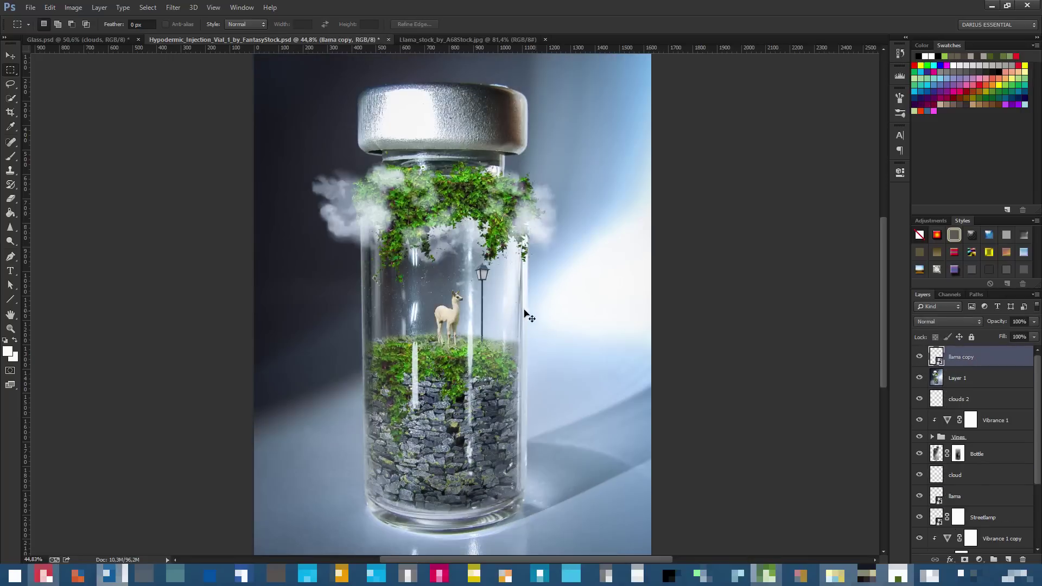
key(ctrl+t)
Discard the 19.4° rotation and move the llama copy onto the floor right of the vial
drag(523, 314, 588, 453)
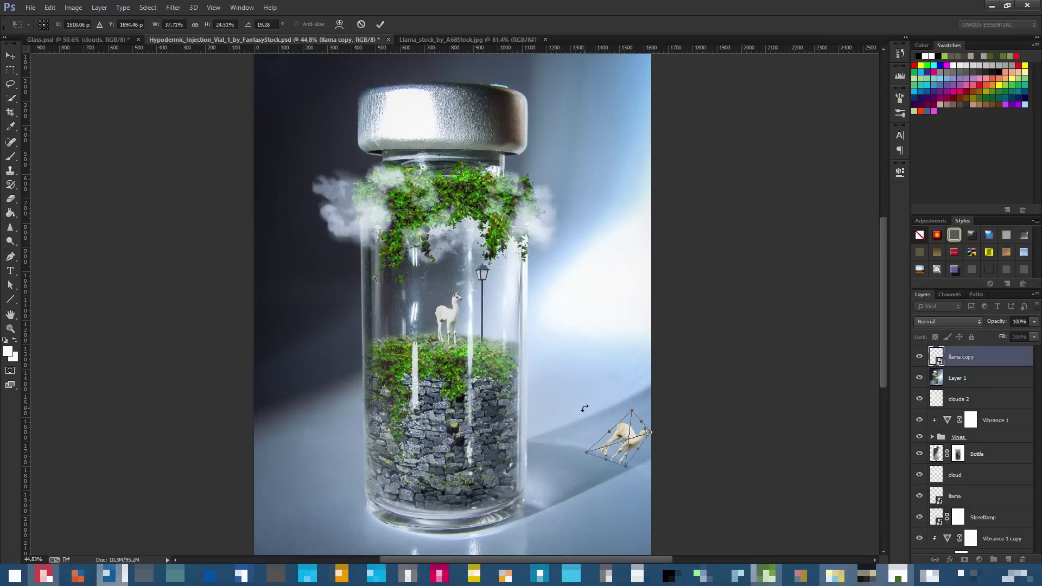
key(Escape)
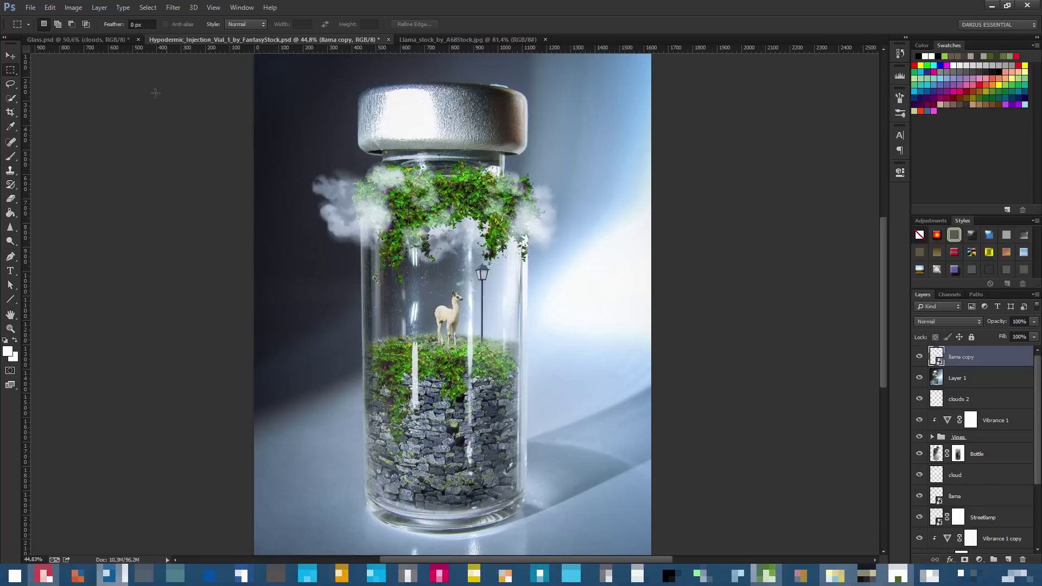
click(11, 54)
drag(521, 357, 663, 426)
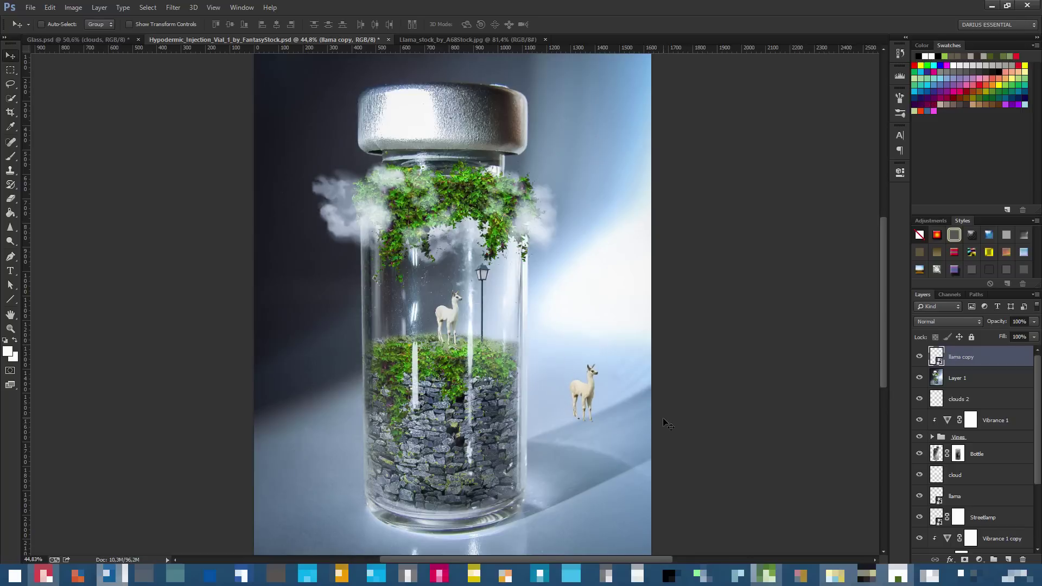
Skew and squash the llama copy into a flat lying shape, then commit the transform
key(ctrl+t)
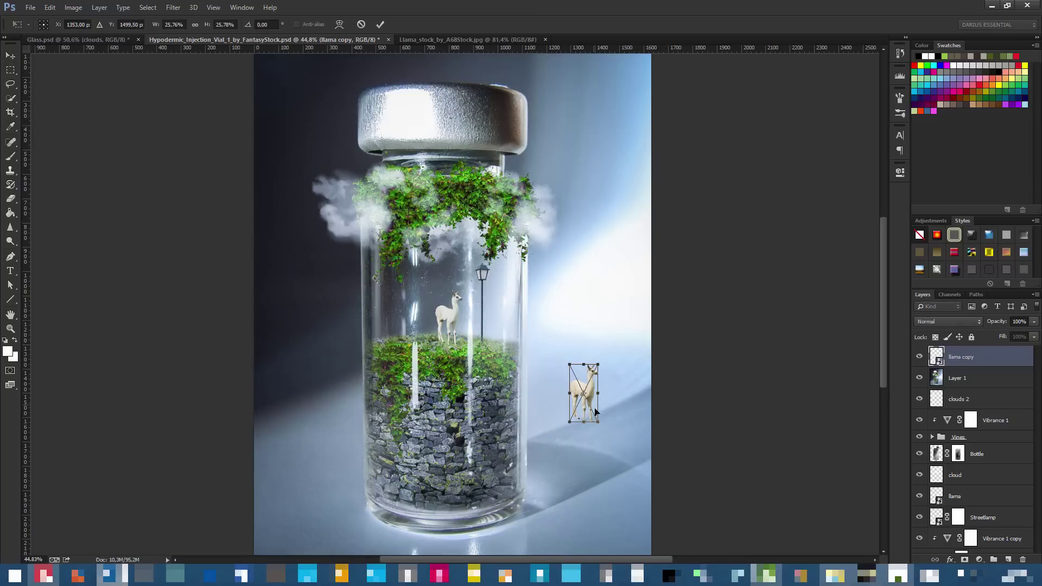
drag(598, 422, 614, 461)
drag(630, 425, 645, 437)
drag(616, 470, 592, 454)
mouse_move(640, 416)
mouse_down()
mouse_move(632, 428)
mouse_move(673, 438)
mouse_move(651, 421)
mouse_up()
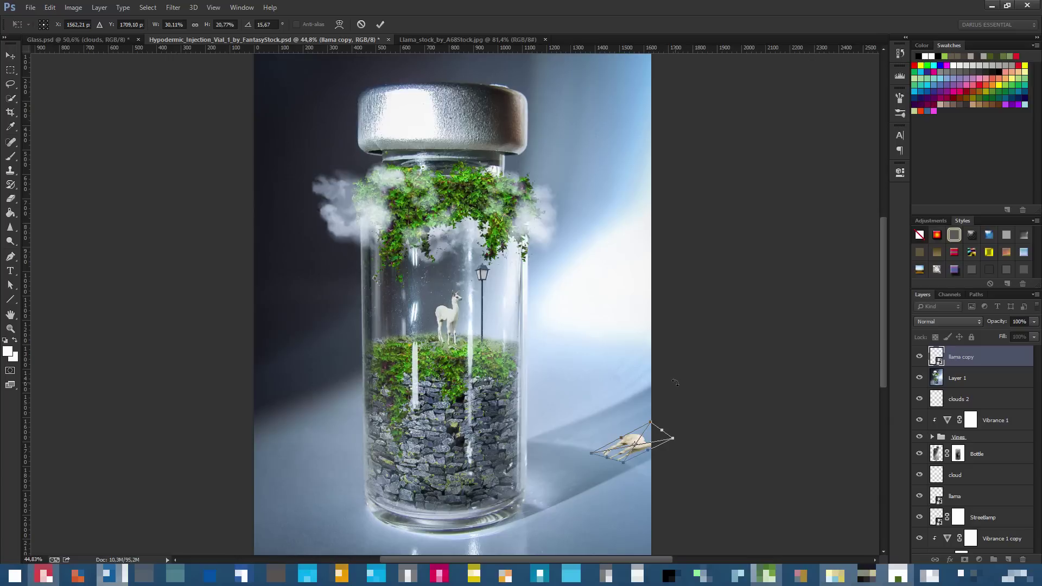
key(Return)
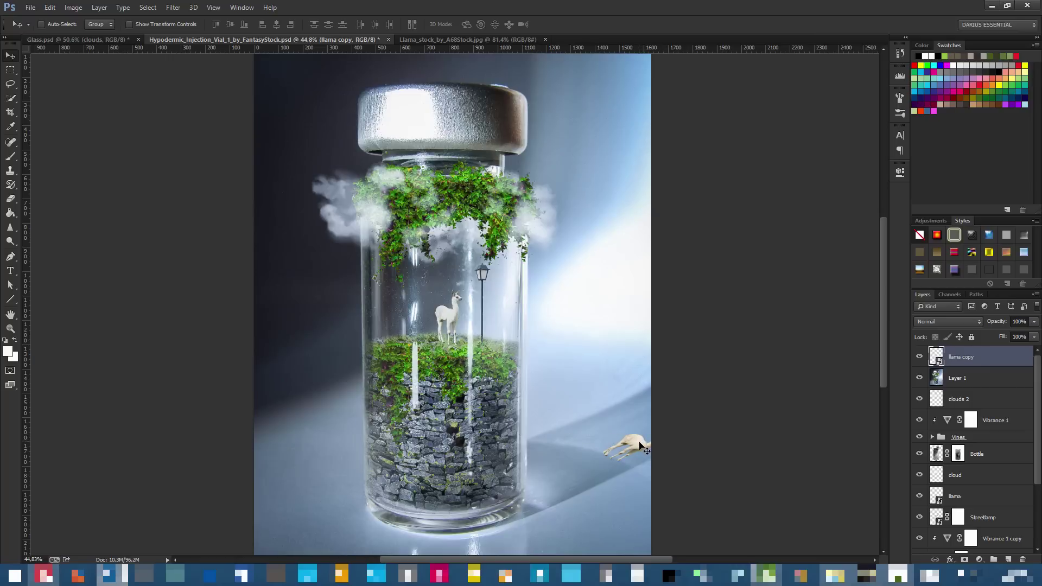
drag(637, 442, 638, 443)
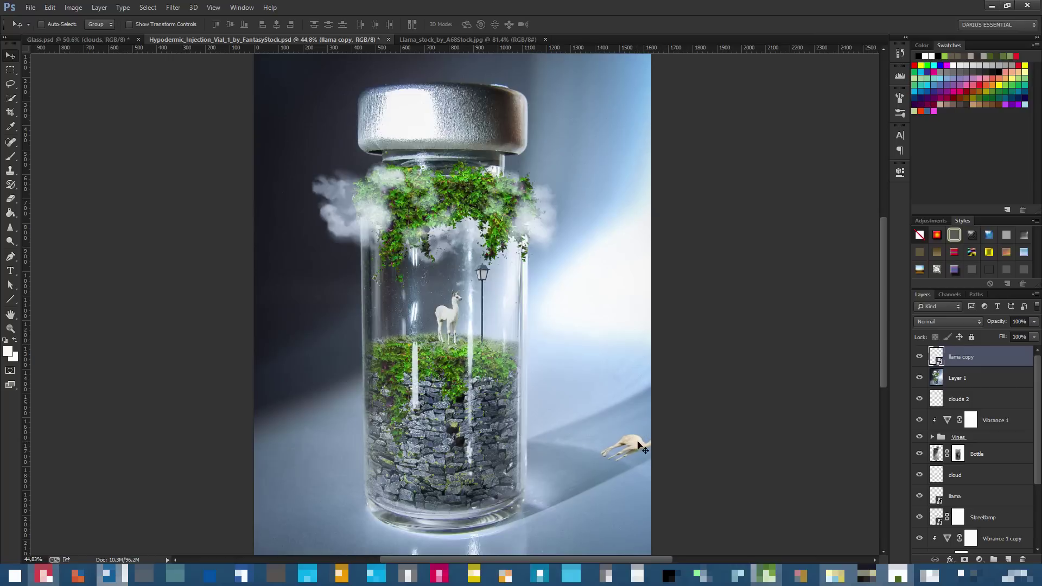
Rasterize the llama copy layer and save the document
right_click(993, 356)
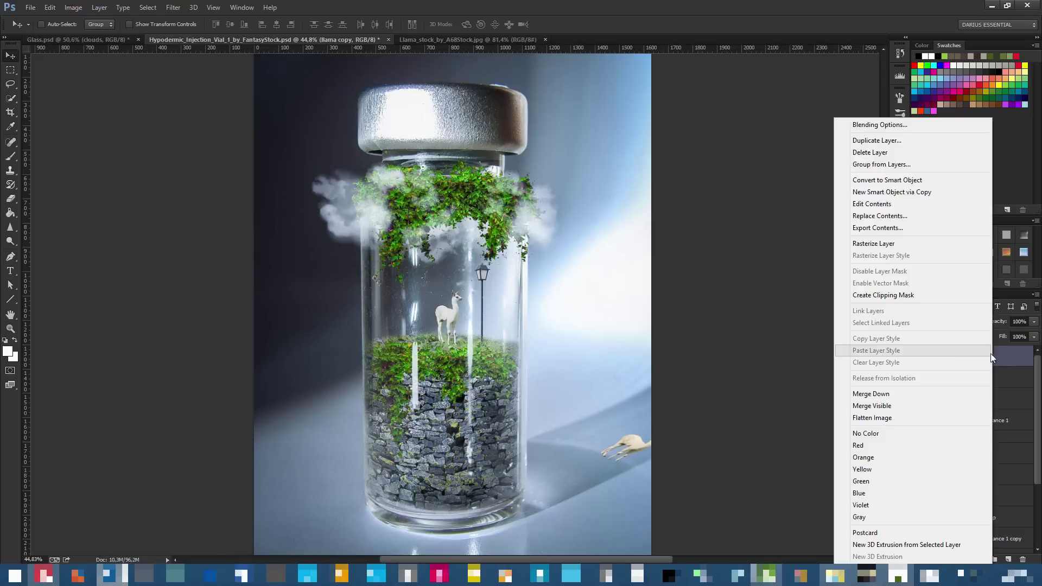
click(888, 244)
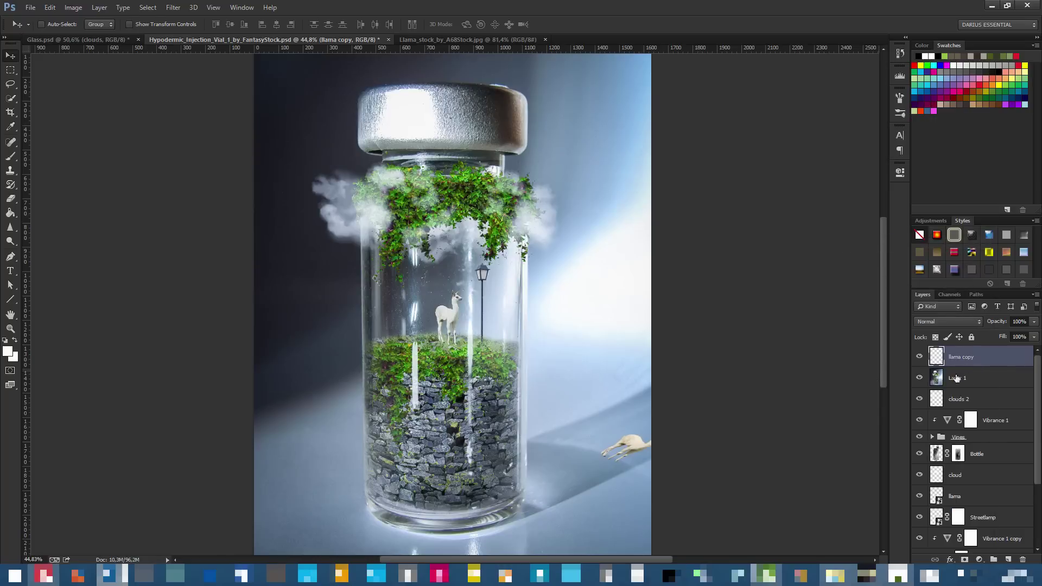
key(ctrl+s)
Nudge the flattened llama left and lock the layer's transparent pixels
drag(641, 448, 628, 442)
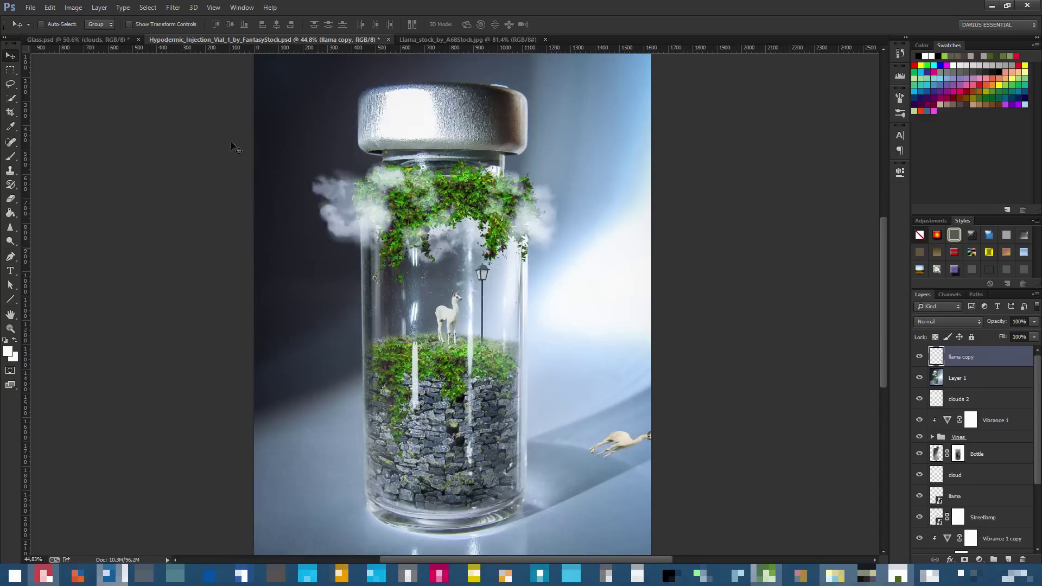
click(936, 337)
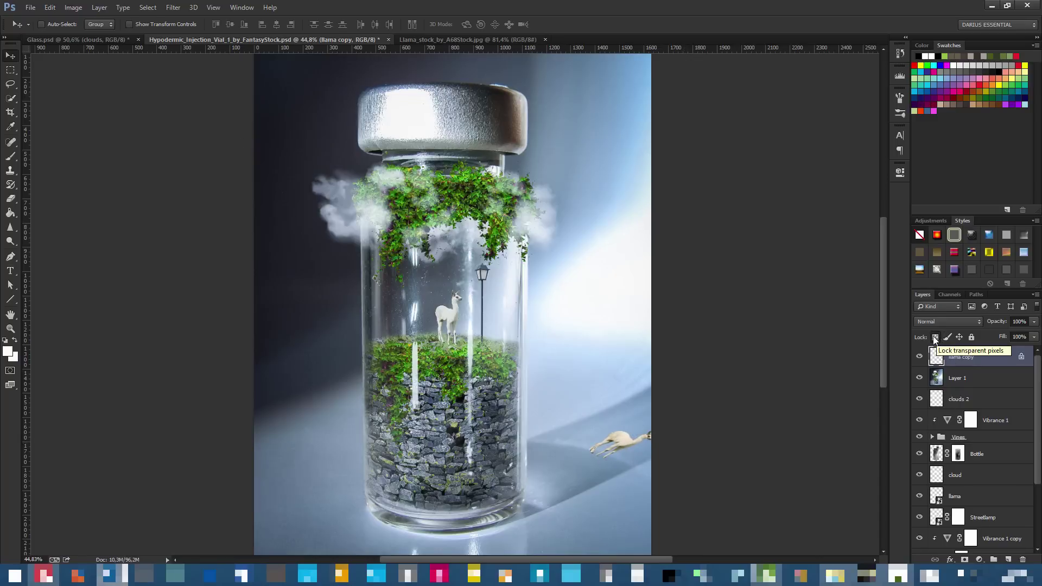
scroll(617, 455, up, 4)
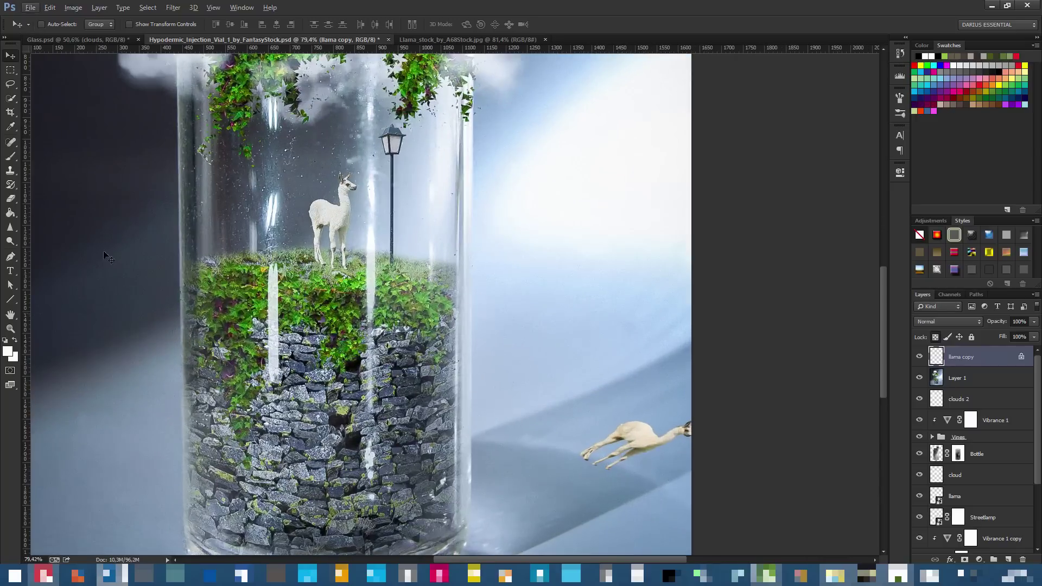
click(11, 157)
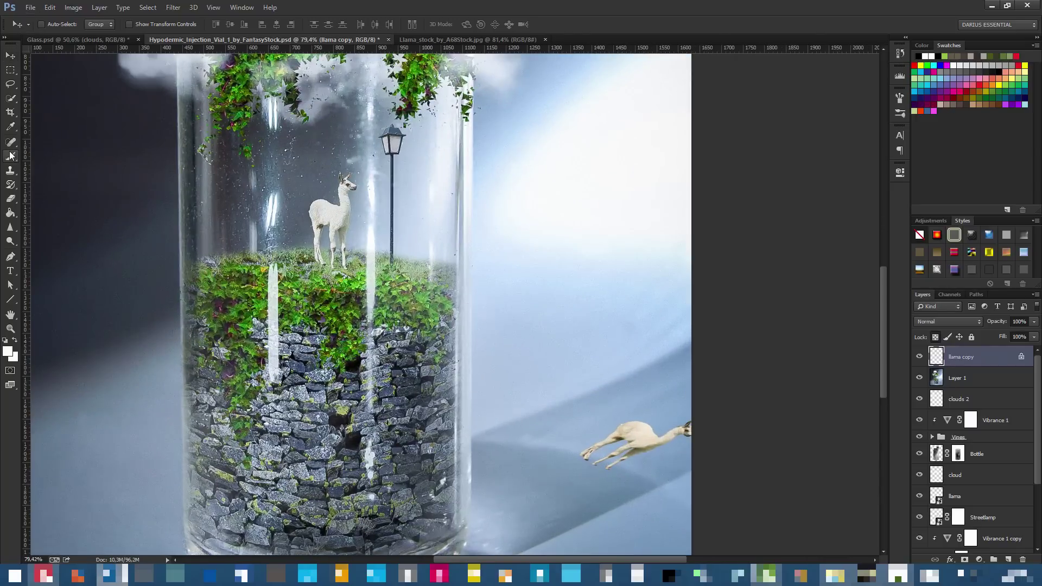
Set the brush to 59 px with 0% hardness and lock llama copy's transparent pixels
right_click(640, 465)
mouse_move(712, 183)
mouse_down()
mouse_move(692, 210)
mouse_move(726, 184)
mouse_up()
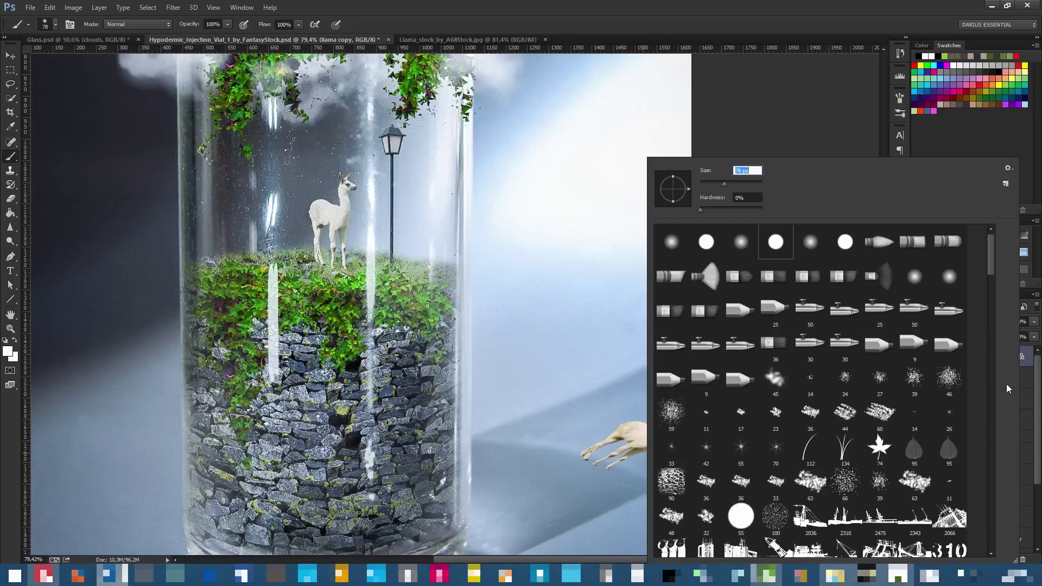
click(1021, 360)
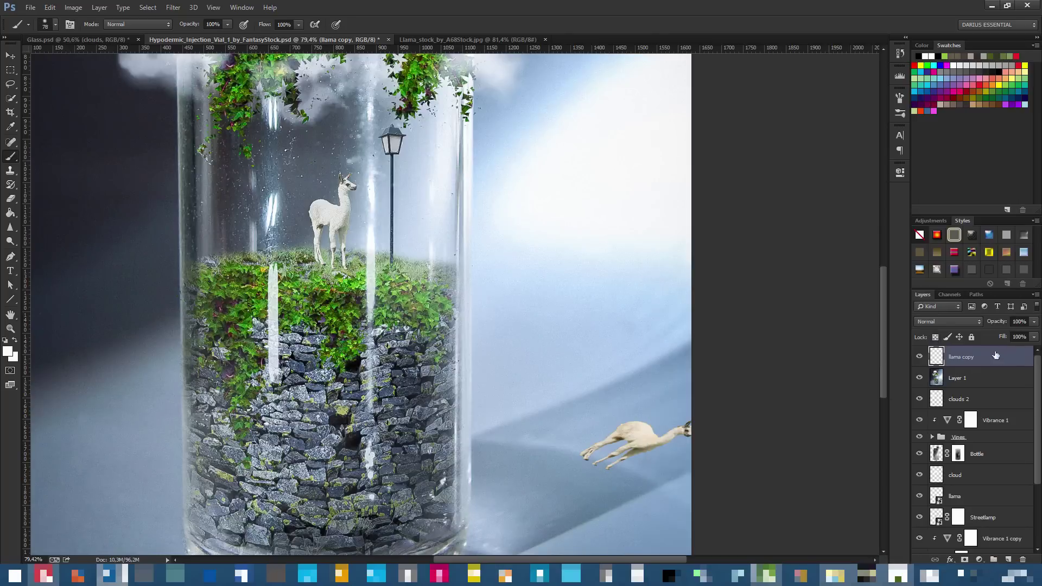
click(935, 337)
Sample the floor's bluish-grey shadow colour and paint over the llama copy with it
key(alt)
alt+click(623, 472)
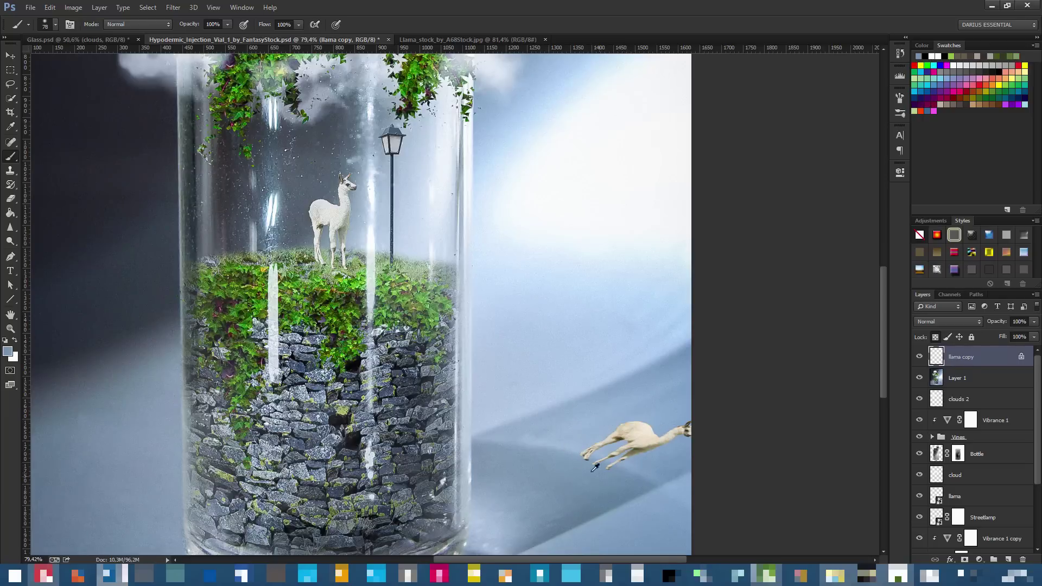
mouse_move(609, 461)
mouse_down()
mouse_move(654, 439)
mouse_move(566, 462)
mouse_move(592, 444)
mouse_move(567, 439)
mouse_move(524, 466)
mouse_move(689, 420)
mouse_up()
scroll(611, 417, down, 3)
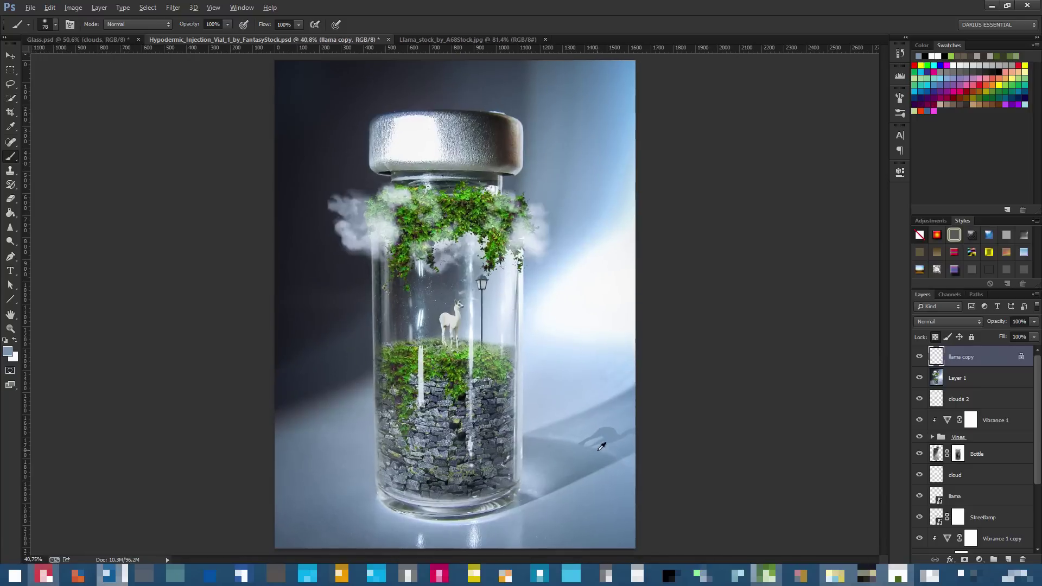
scroll(627, 466, up, 4)
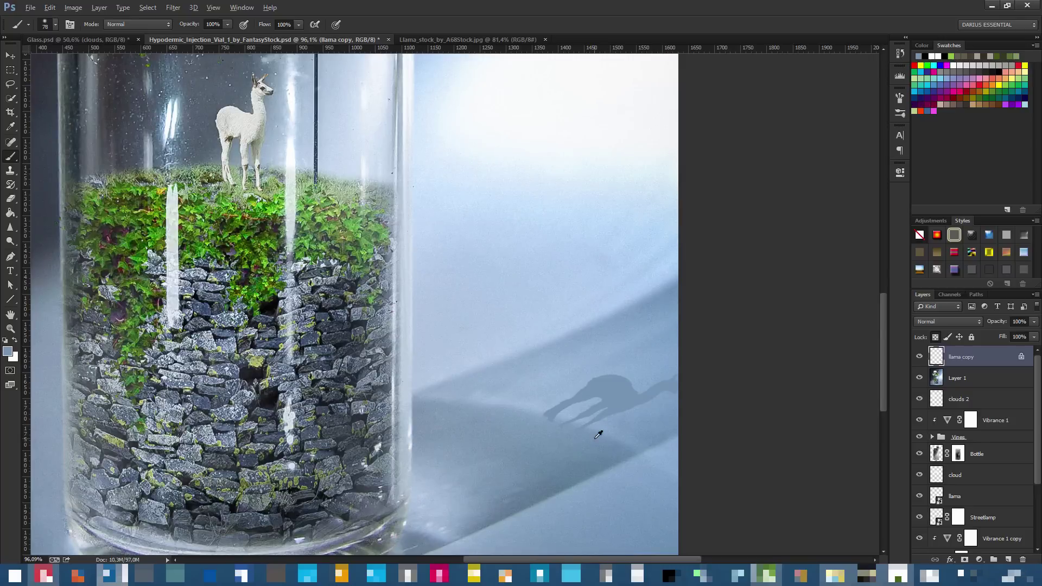
scroll(632, 389, down, 3)
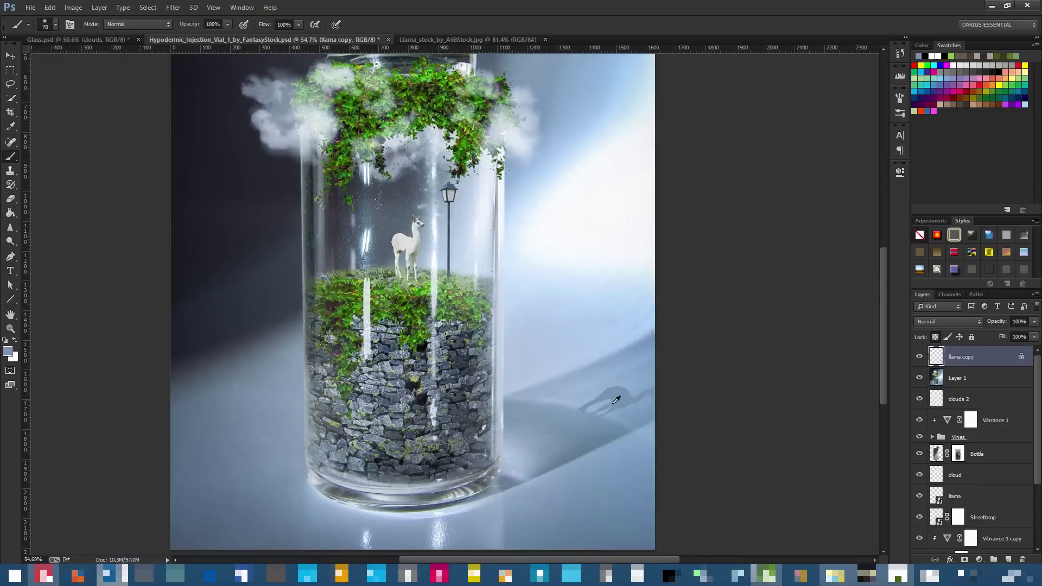
scroll(621, 433, up, 1)
scroll(622, 433, up, 3)
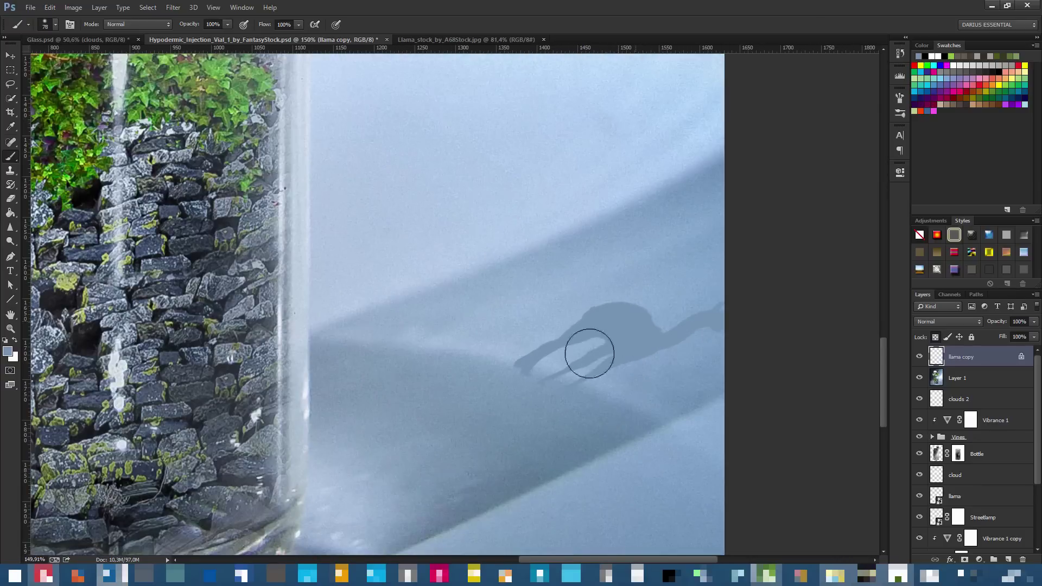
scroll(521, 373, down, 2)
scroll(524, 370, down, 2)
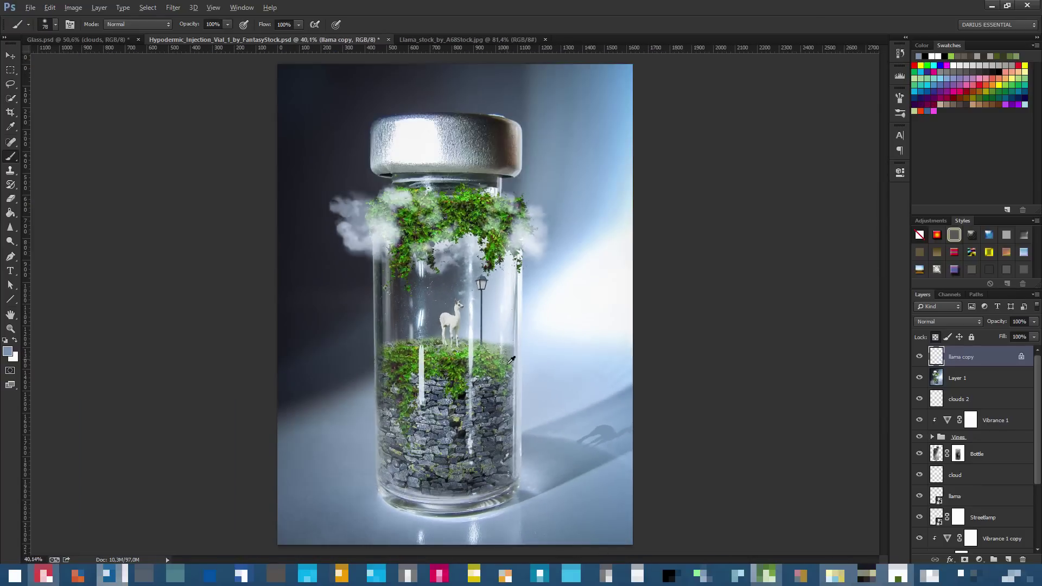
scroll(604, 414, up, 3)
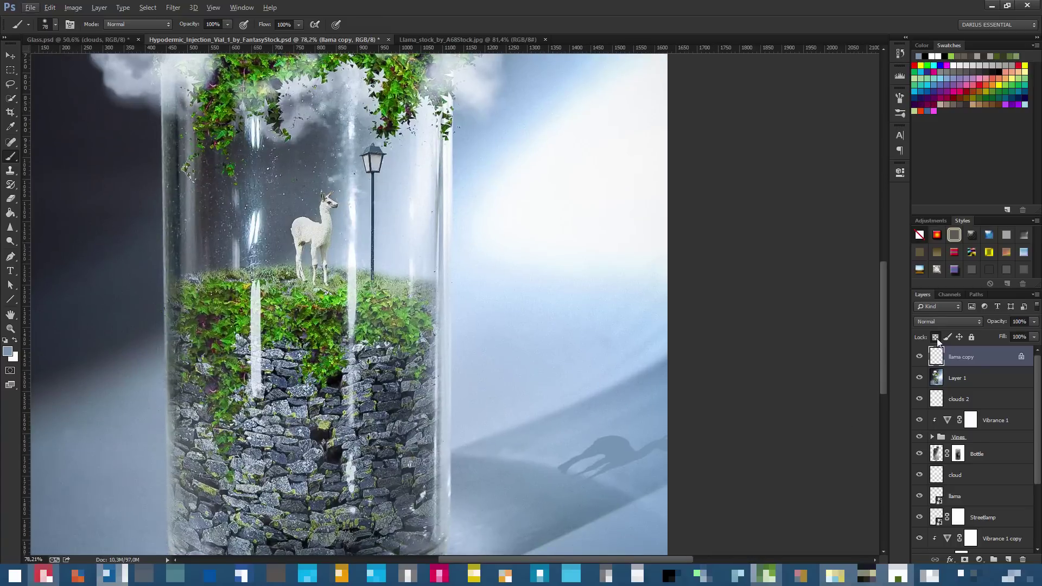
Turn off Lock transparent pixels on llama copy, save, and bring up Filter > Blur
click(936, 337)
key(ctrl+s)
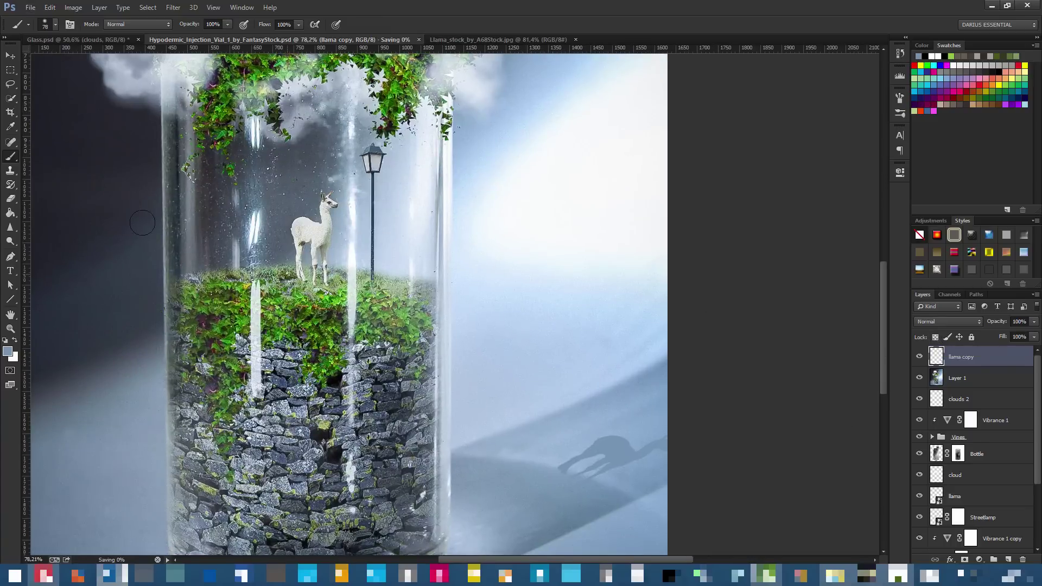
click(172, 8)
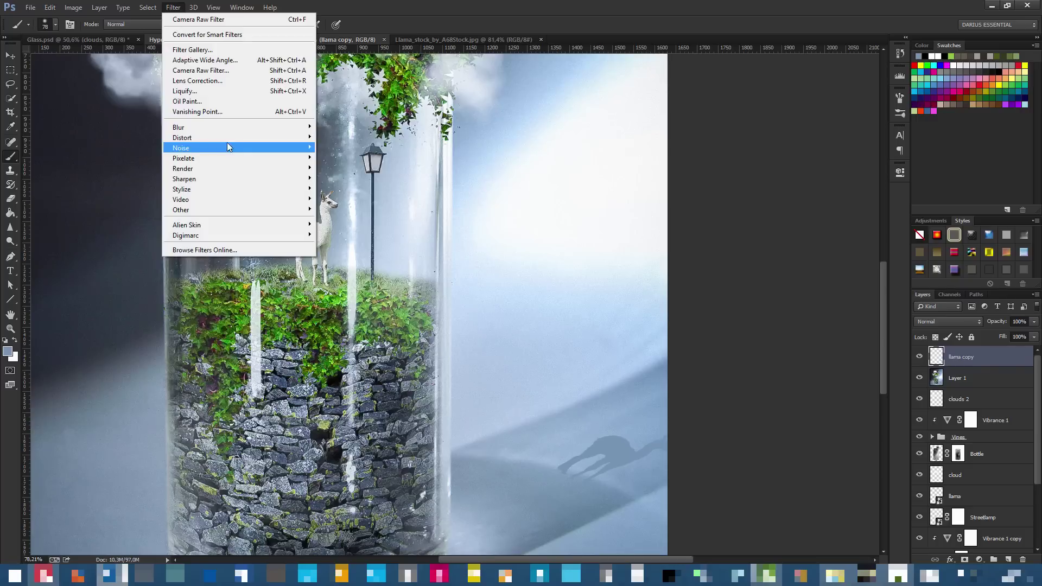
mouse_move(223, 127)
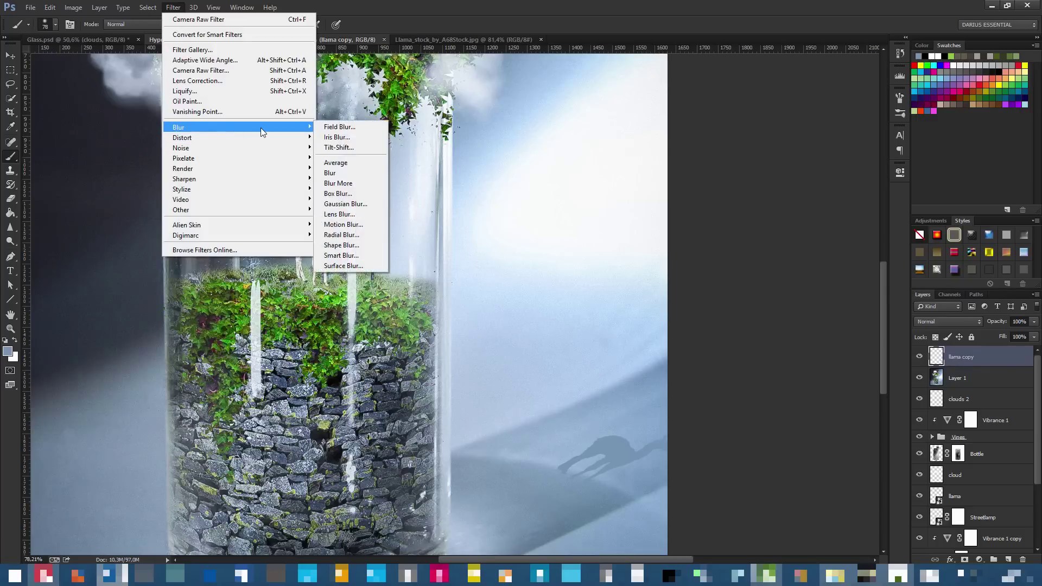
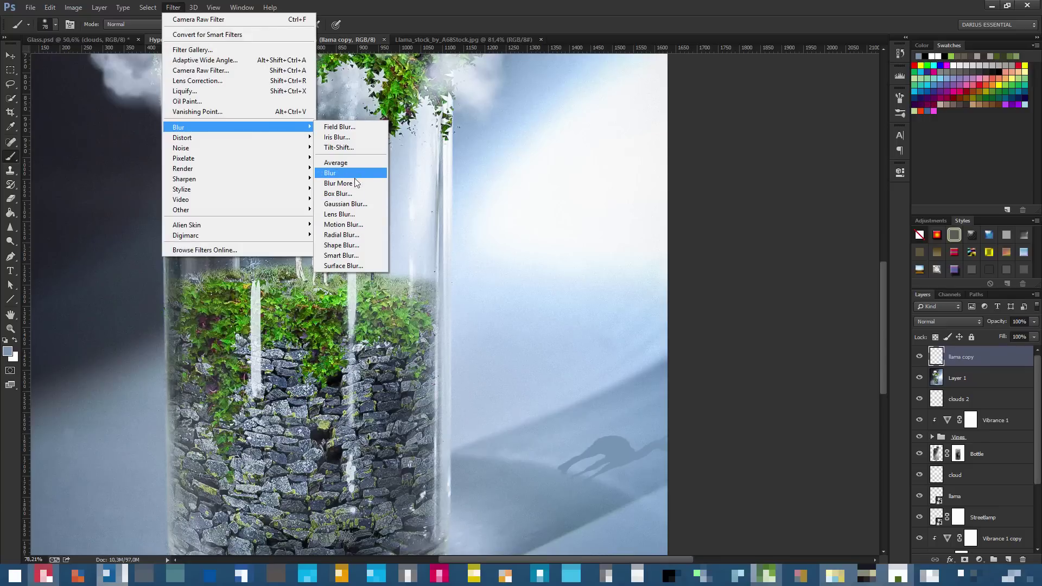
Apply a Gaussian blur to the llama copy shadow layer
click(347, 204)
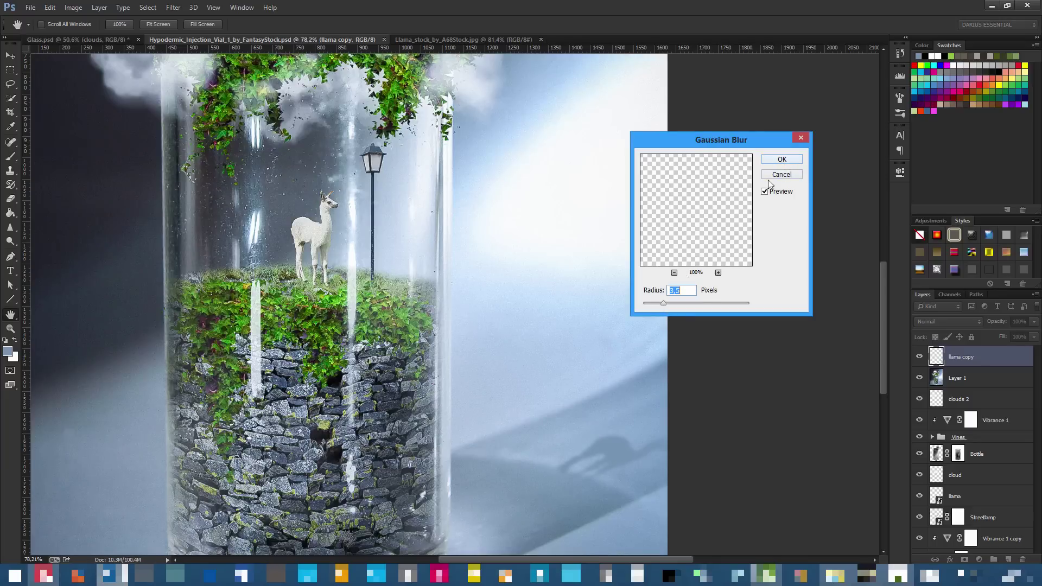
click(787, 160)
key(b)
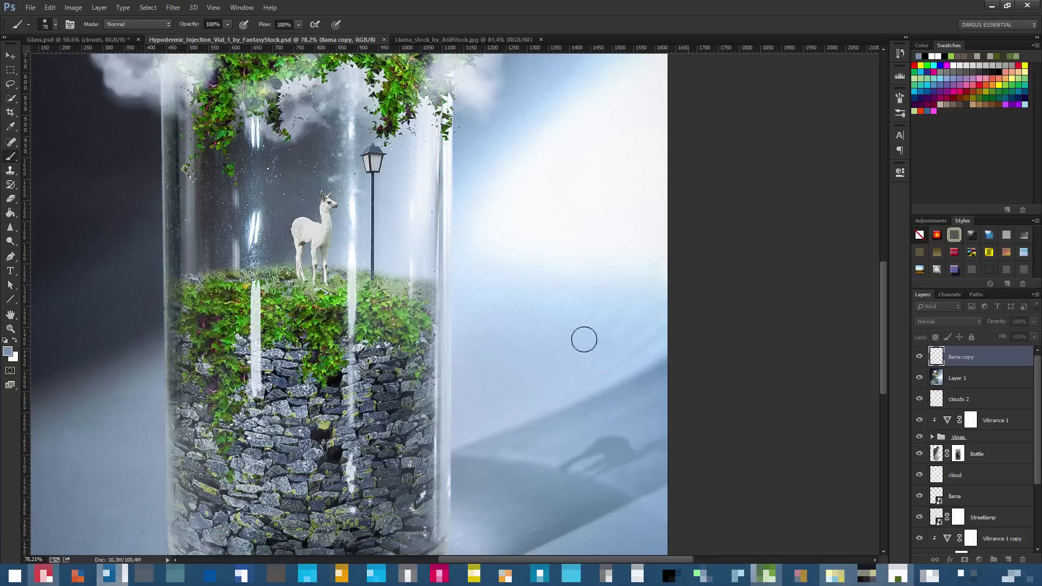
Set up a Motion Blur with angle 27 and distance 26 pixels
click(174, 8)
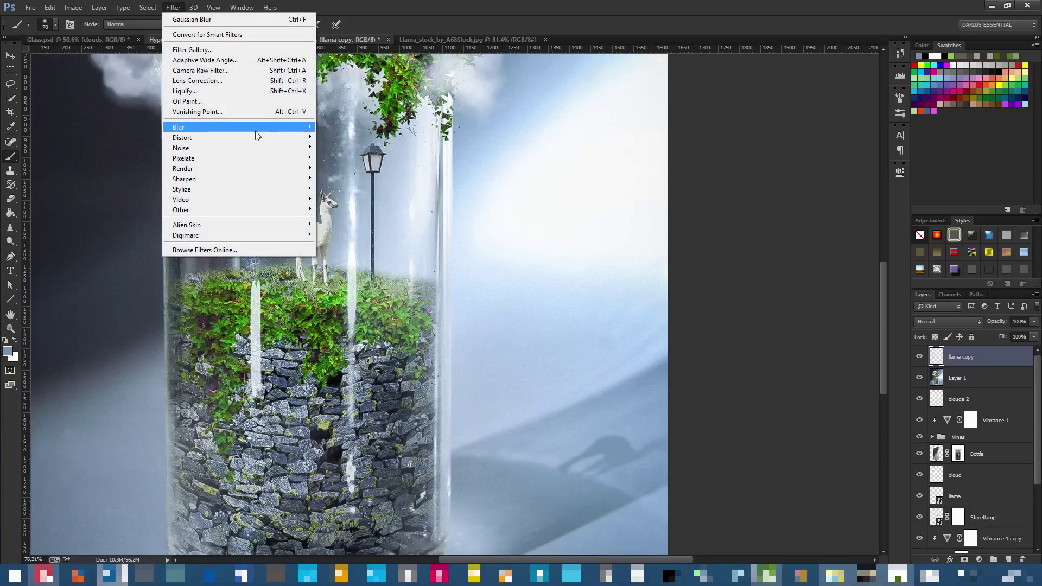
mouse_move(255, 127)
click(363, 226)
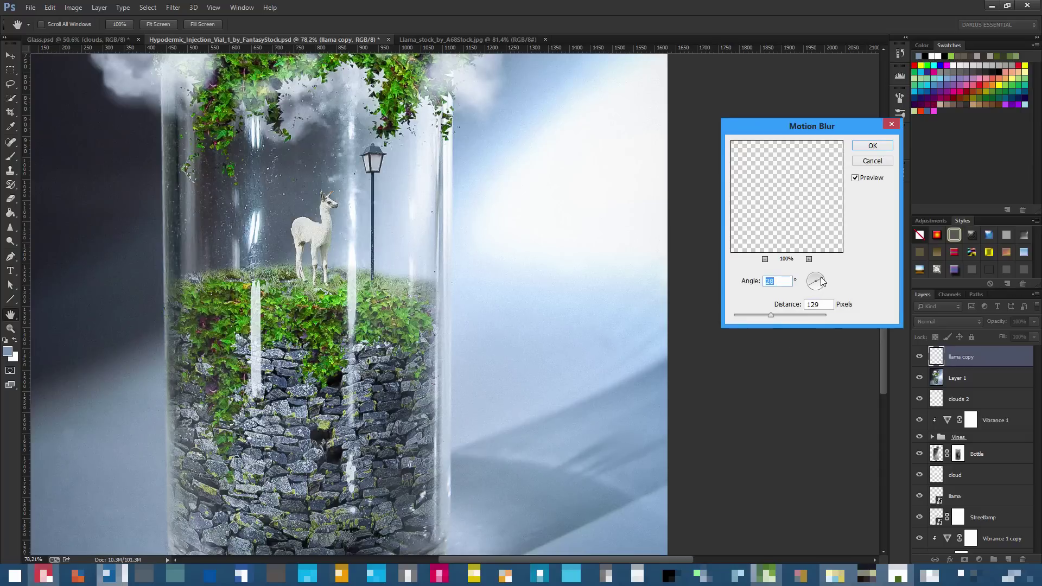
drag(823, 281, 825, 278)
mouse_move(757, 315)
mouse_down()
mouse_move(747, 314)
mouse_move(760, 314)
mouse_up()
Apply the motion blur to llama copy and save the document
key(Return)
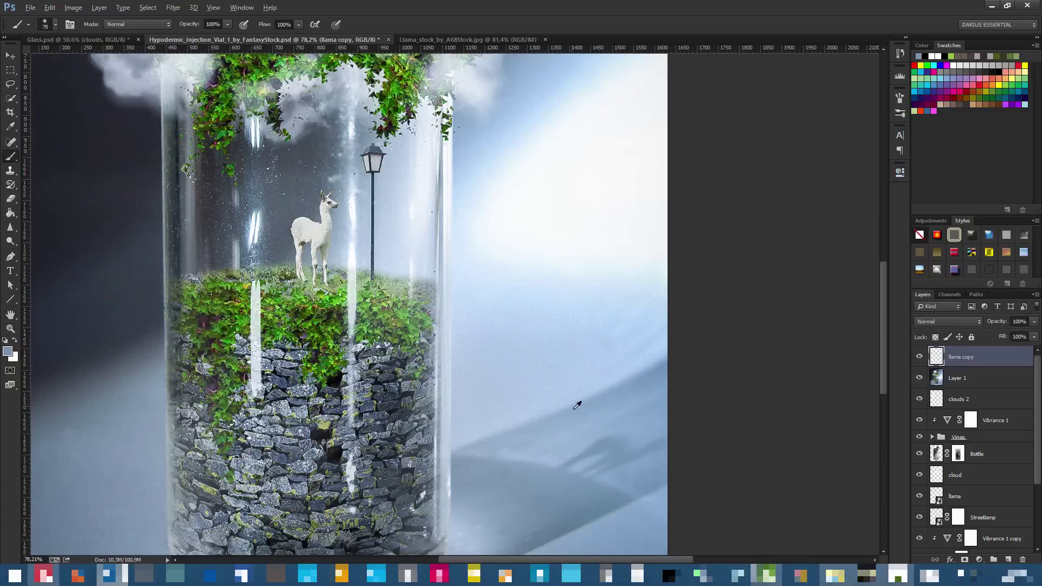
scroll(576, 404, down, 5)
scroll(546, 433, up, 5)
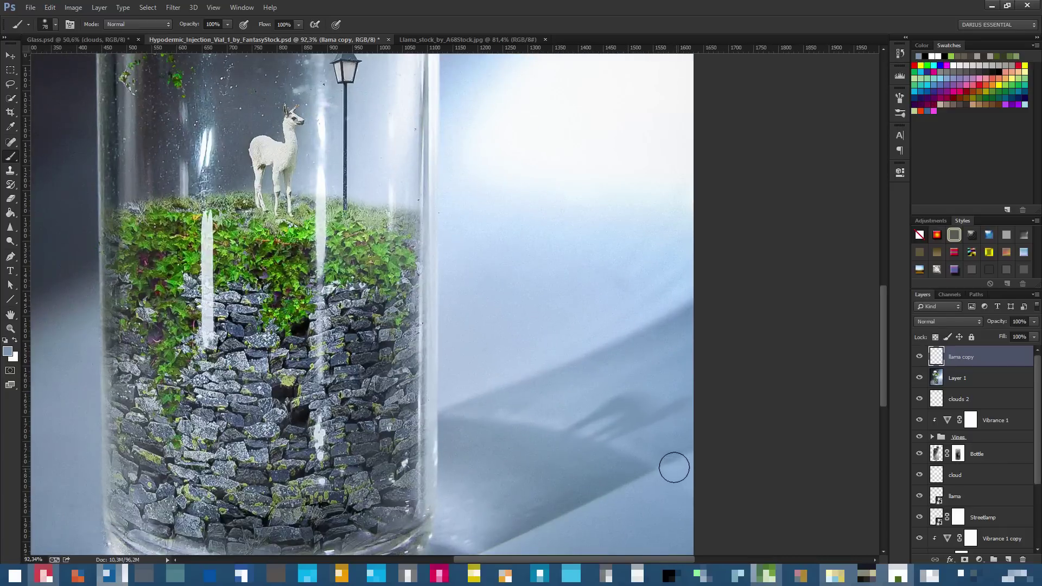
scroll(639, 472, down, 3)
scroll(639, 473, down, 1)
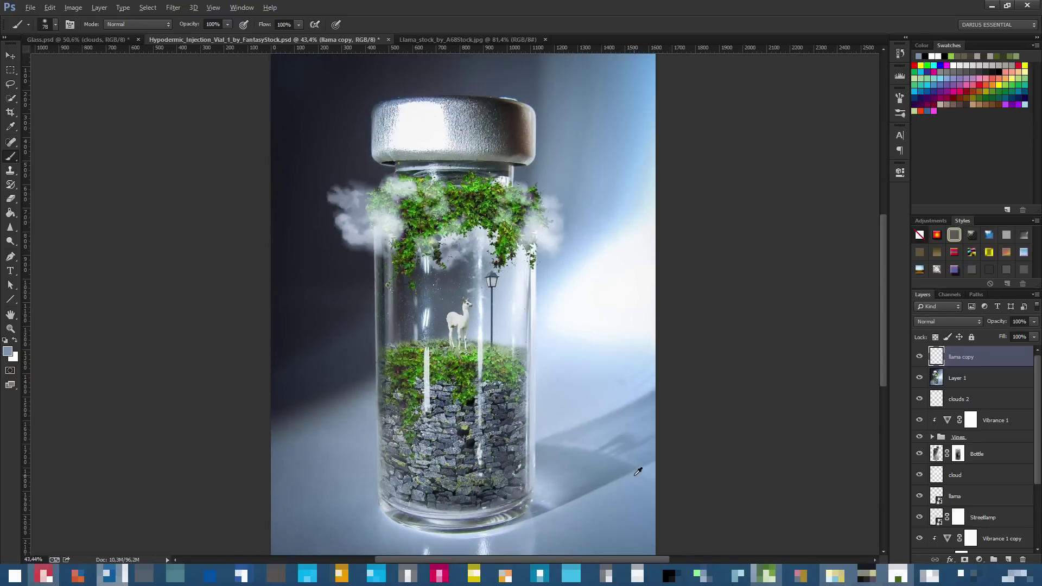
key(ctrl+s)
scroll(617, 430, up, 2)
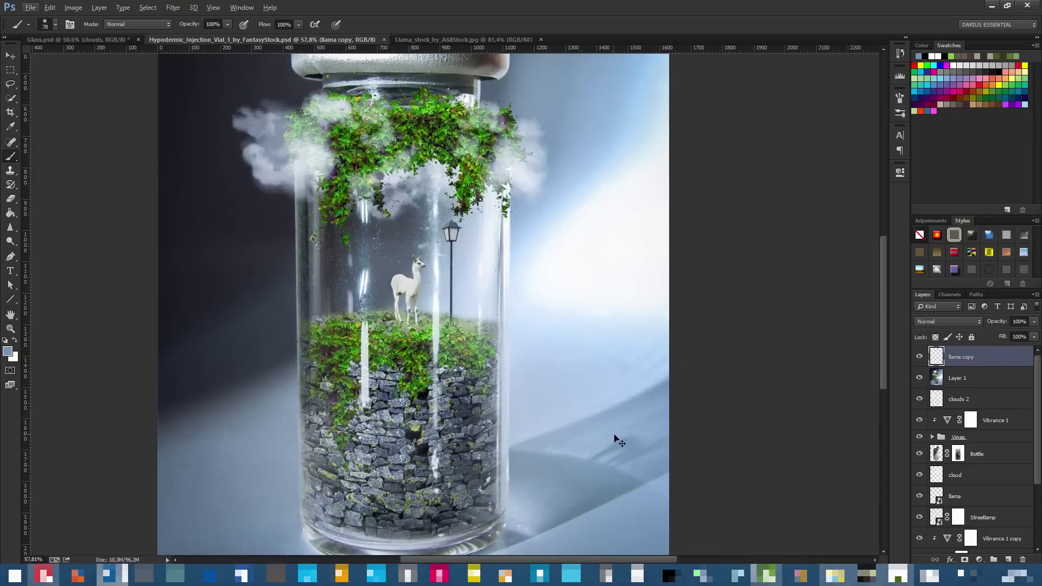
scroll(627, 442, up, 2)
scroll(629, 440, down, 3)
Switch between Layer 1 and llama copy several times, ending on llama copy
key(alt)
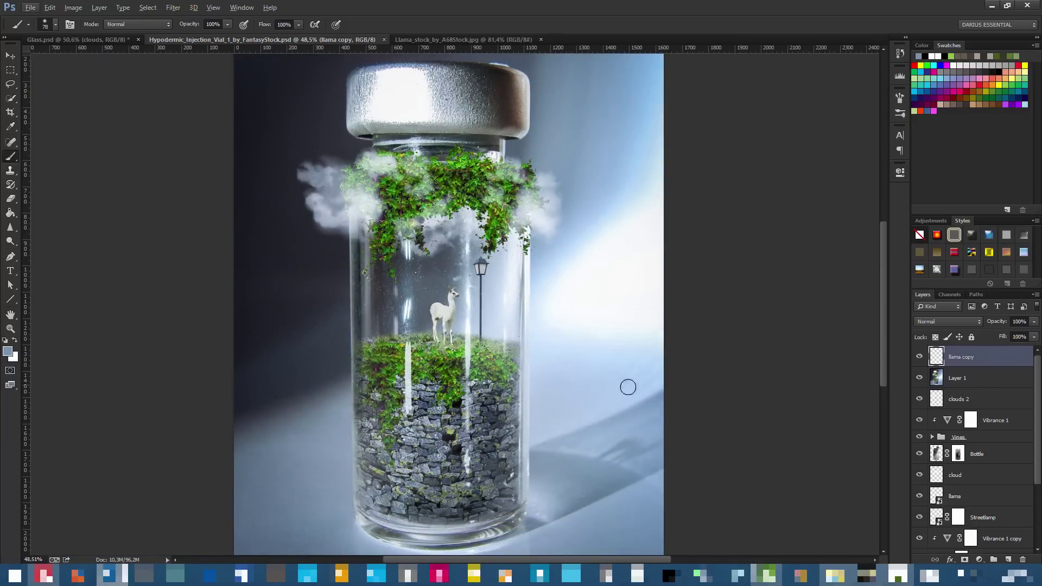
scroll(612, 400, up, 1)
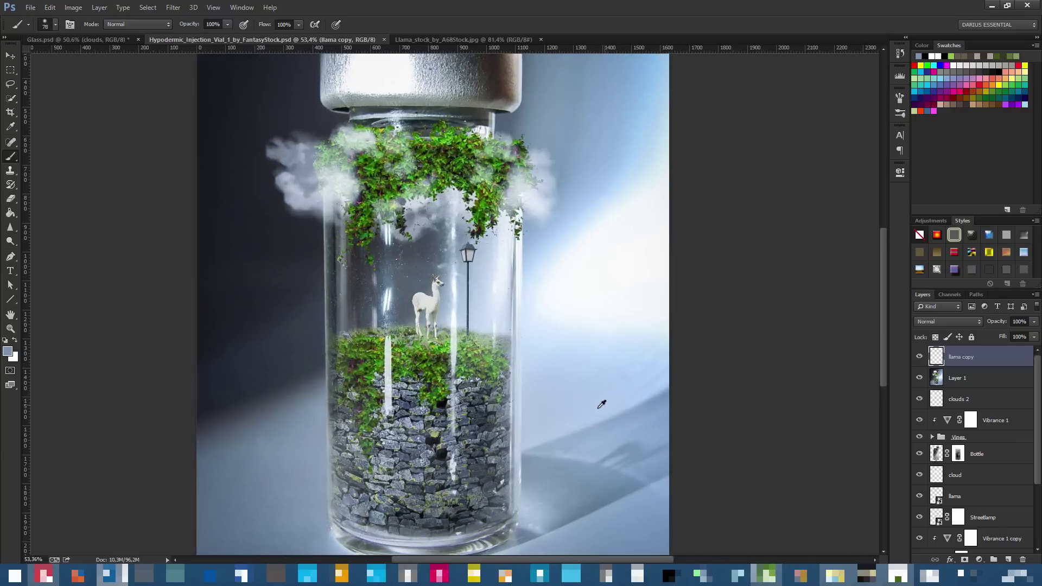
scroll(601, 411, down, 1)
scroll(723, 360, up, 2)
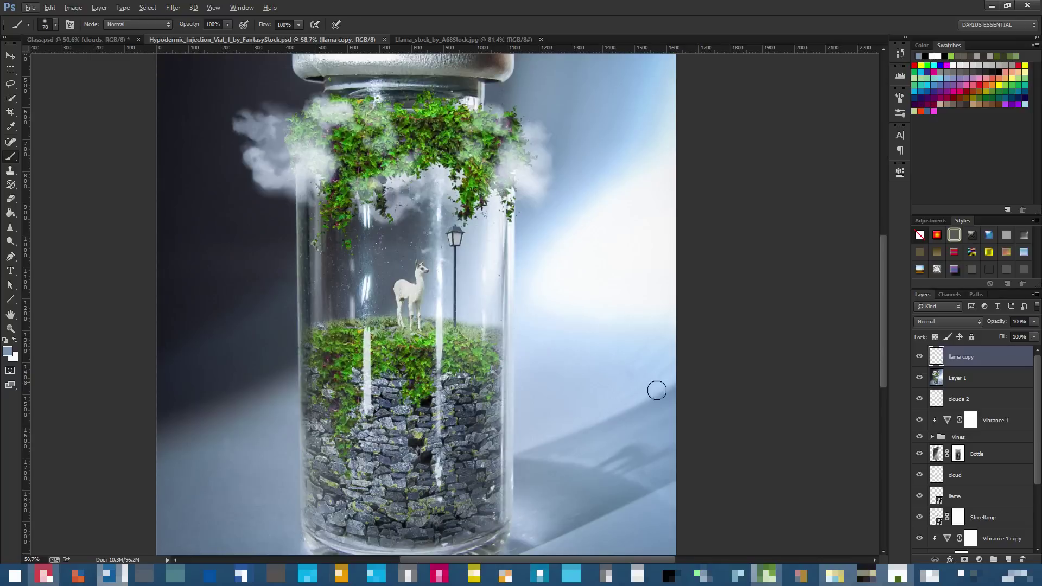
scroll(688, 376, down, 3)
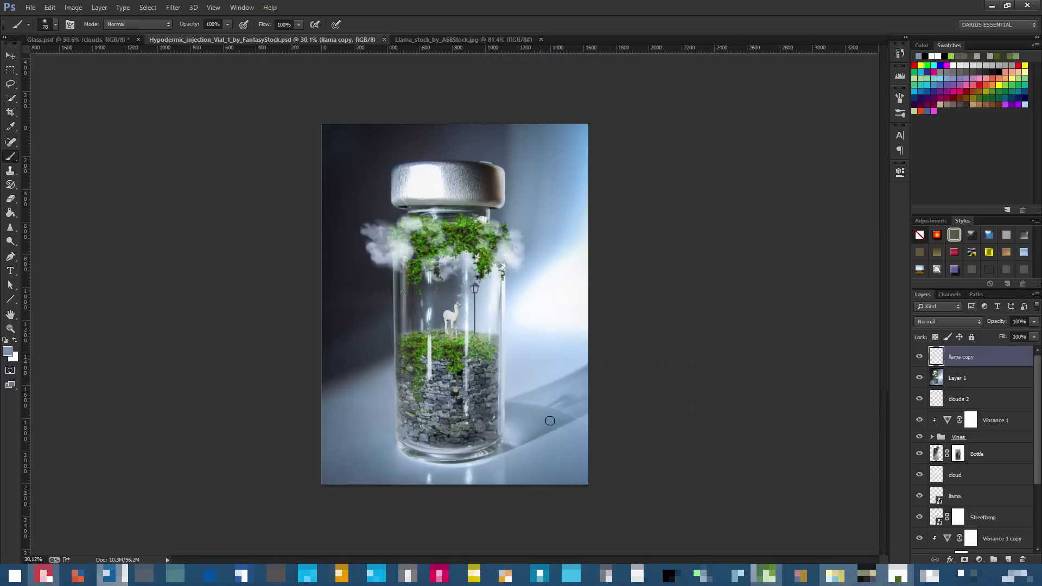
scroll(473, 394, up, 1)
click(988, 379)
click(985, 361)
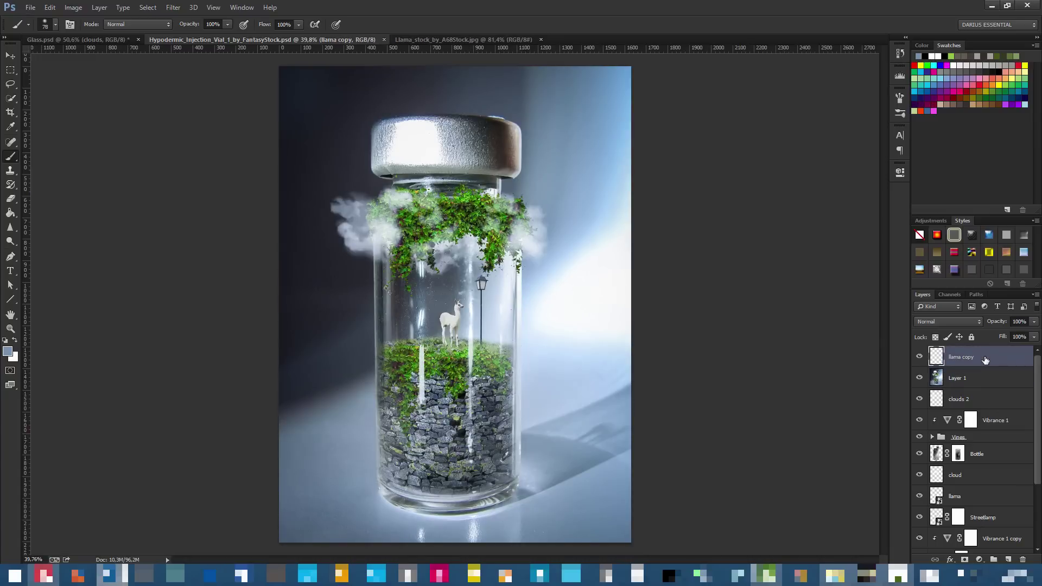
click(977, 384)
click(978, 356)
scroll(311, 291, down, 1)
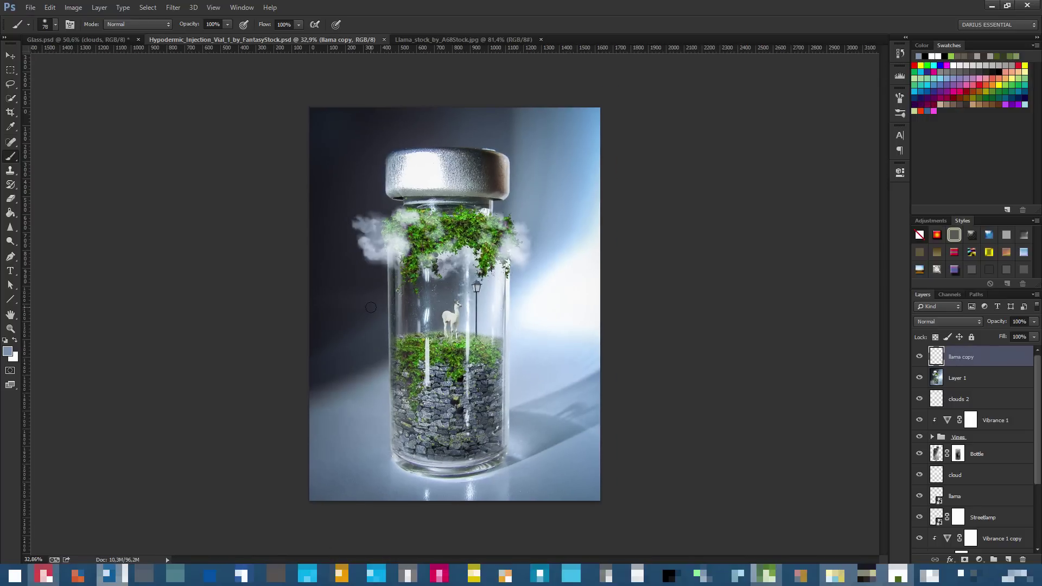
click(975, 380)
click(981, 360)
Add a new empty Layer 2 at the top of the layer stack
click(1008, 559)
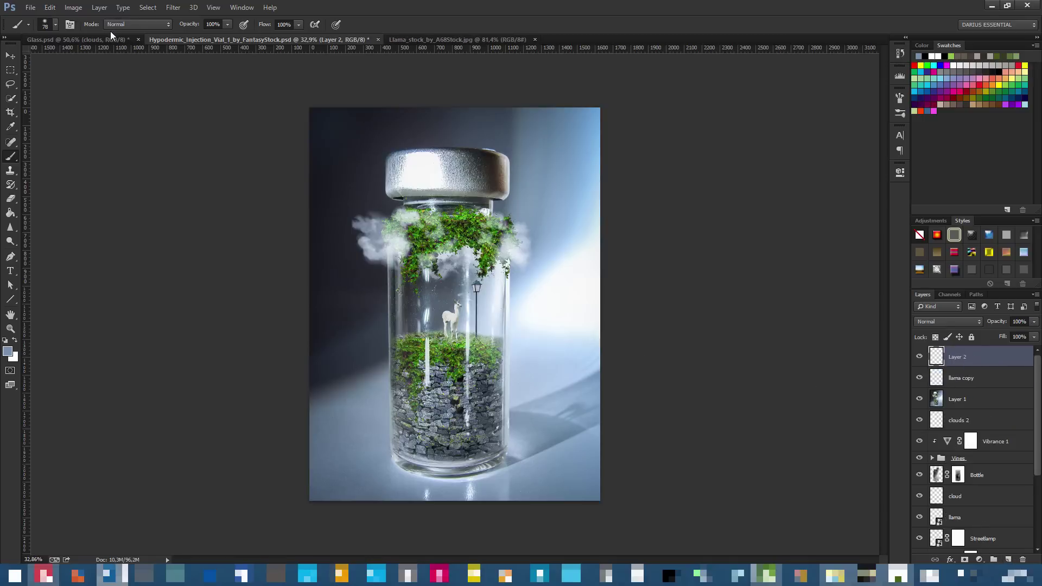
click(166, 9)
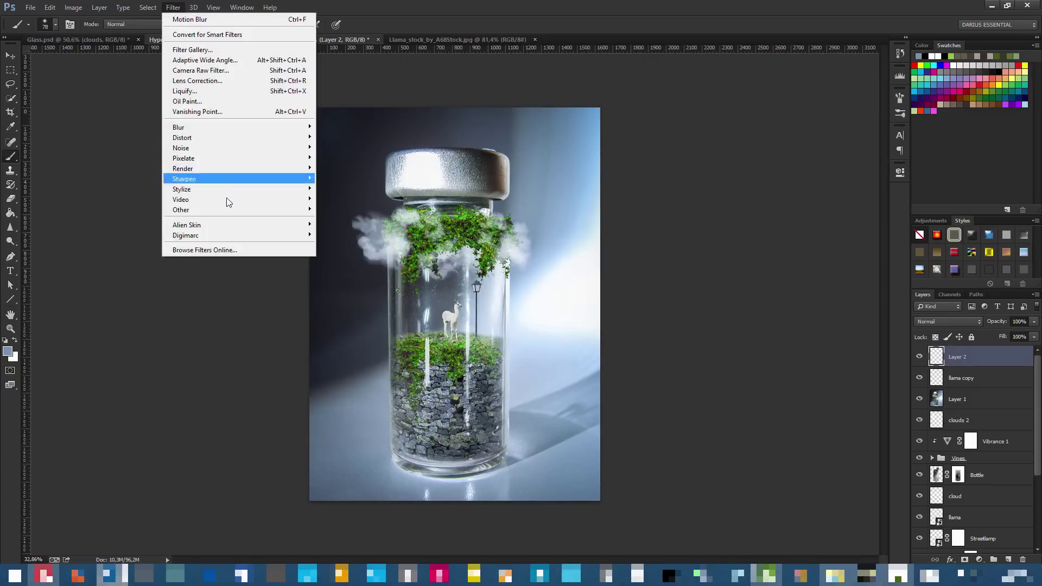
mouse_move(299, 228)
click(877, 342)
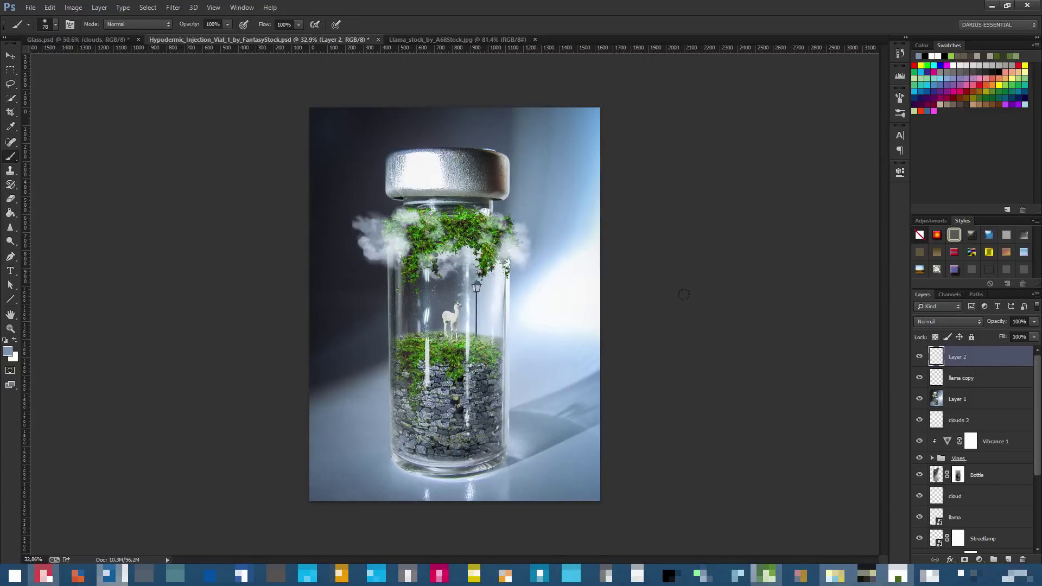
Fill Layer 2 with a merged Multiply copy via Apply Image, then save
click(72, 7)
click(115, 157)
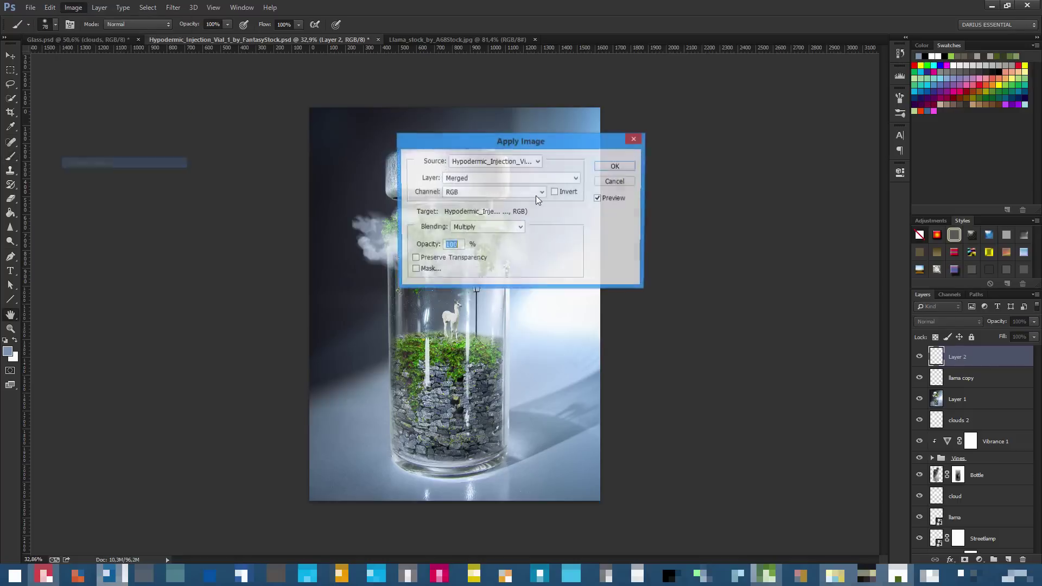
click(610, 167)
key(ctrl+s)
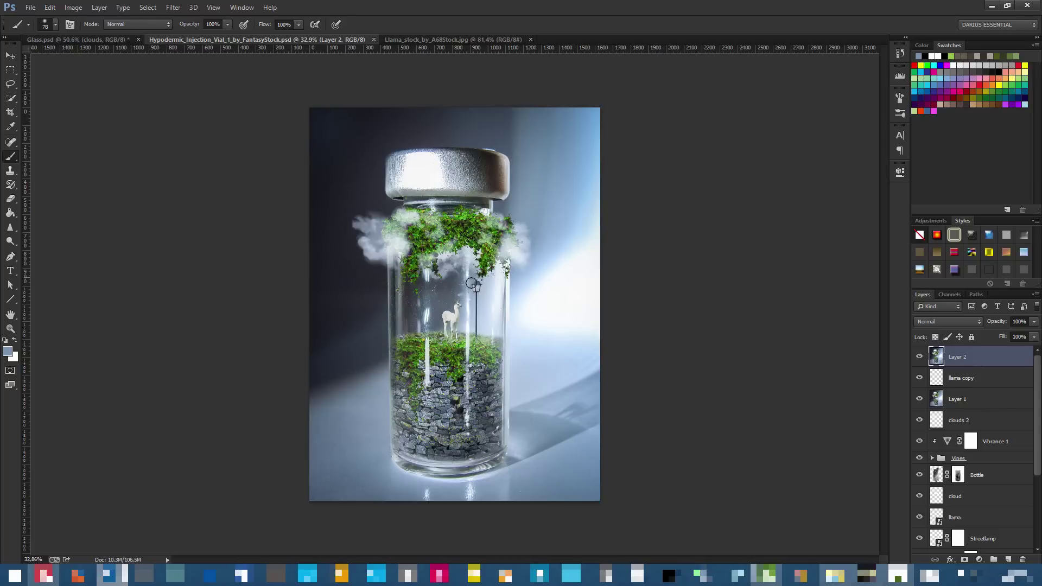
scroll(459, 301, up, 2)
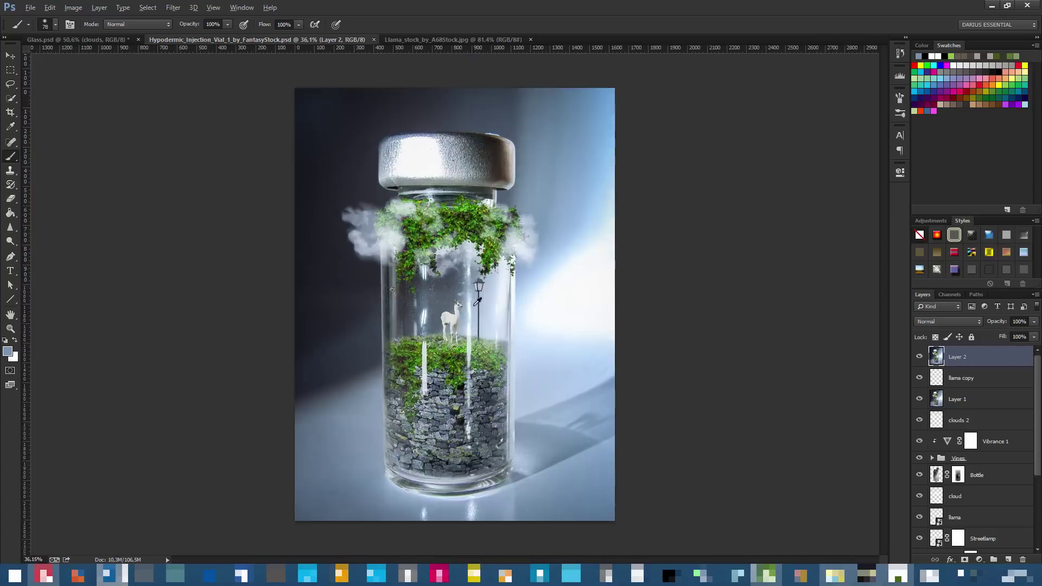
scroll(434, 342, down, 2)
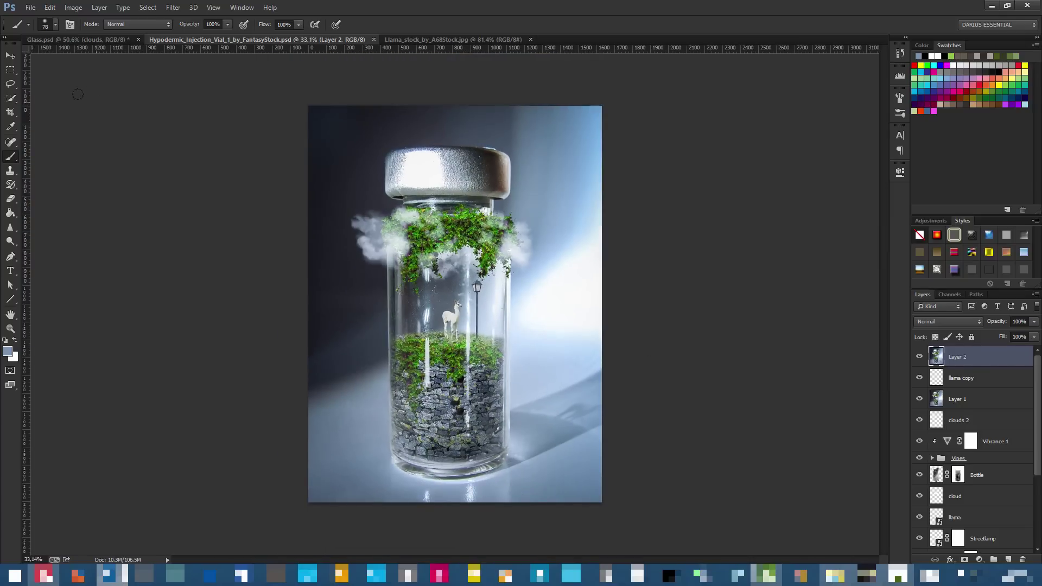
Launch the Alien Skin Exposure 6 filter on Layer 2
click(174, 9)
mouse_move(269, 224)
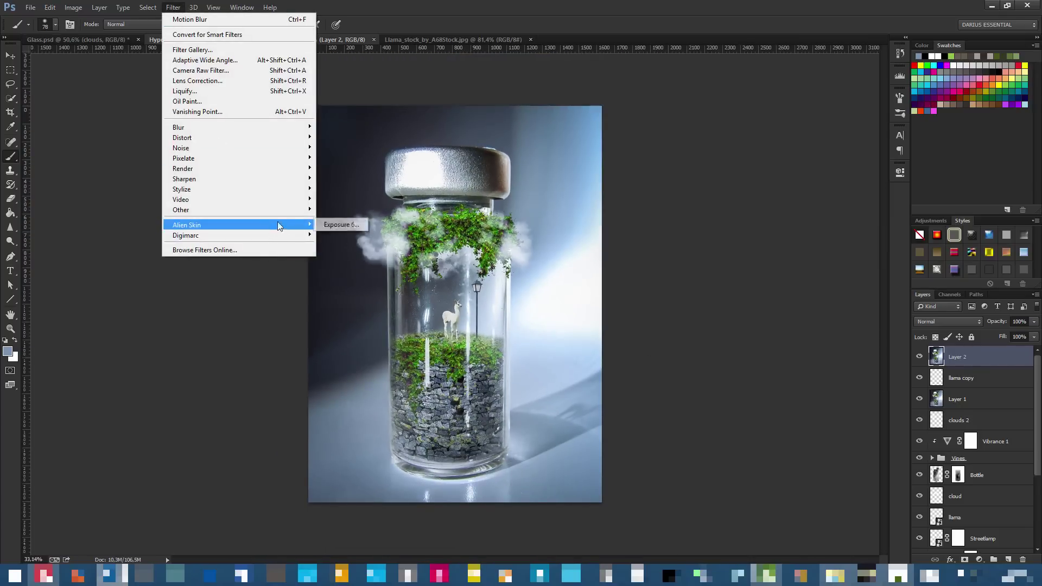
click(336, 224)
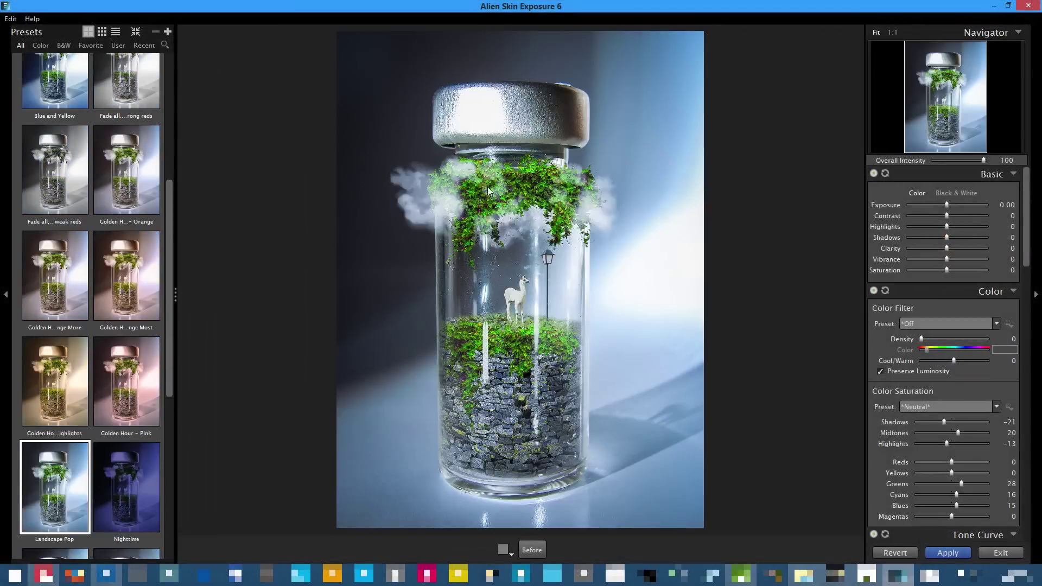
Try the Blue and Yellow look, collapse Color Misc Effects and expand Cinema
click(57, 87)
scroll(57, 149, up, 2)
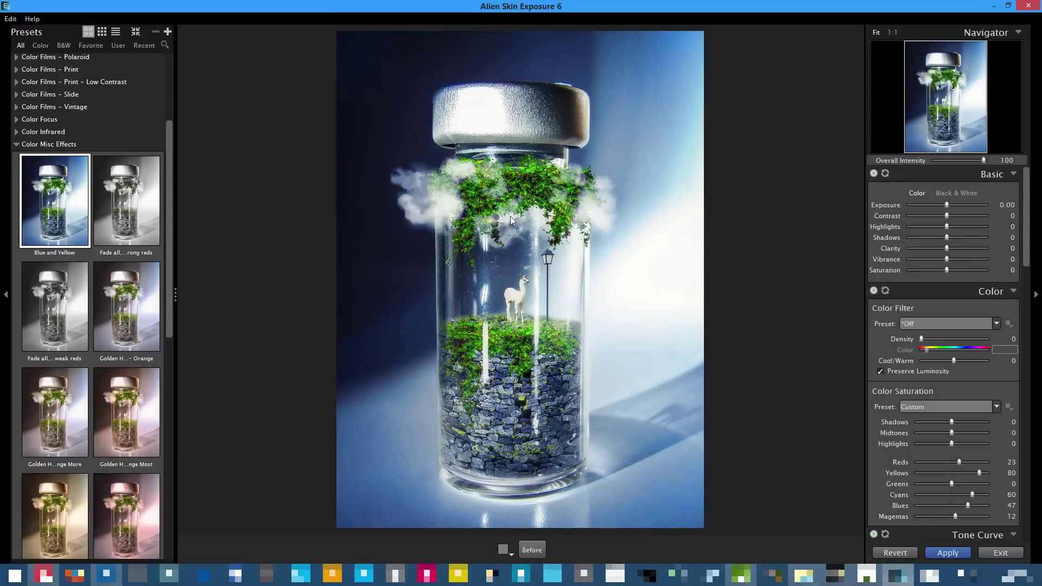
click(46, 146)
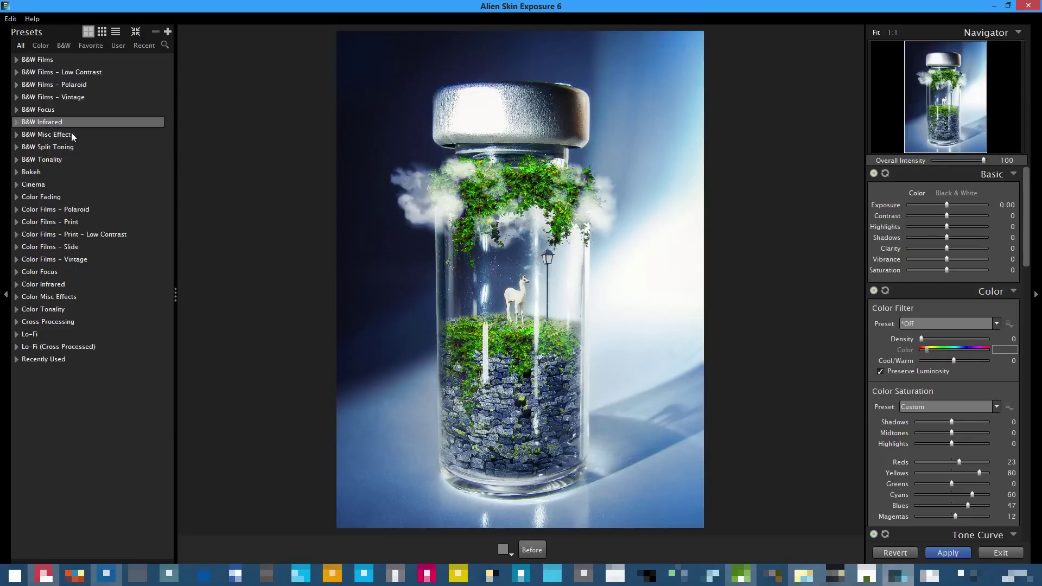
click(52, 184)
click(60, 184)
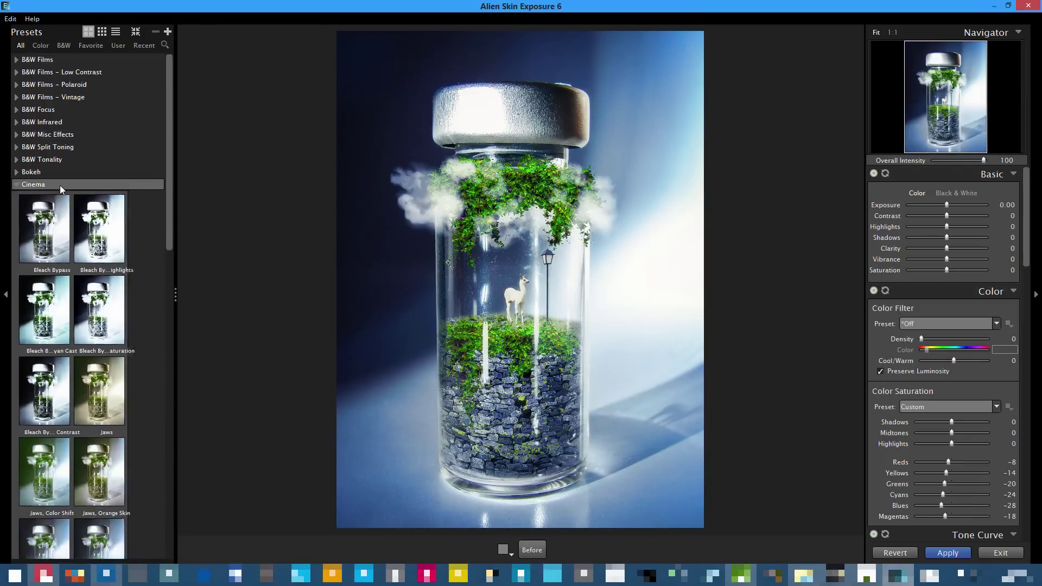
click(55, 184)
Compare Cinema presets: Jaws Orange Skin, Summer Bleach, Technicolor and Wizard of Oz - Haze
scroll(76, 260, down, 5)
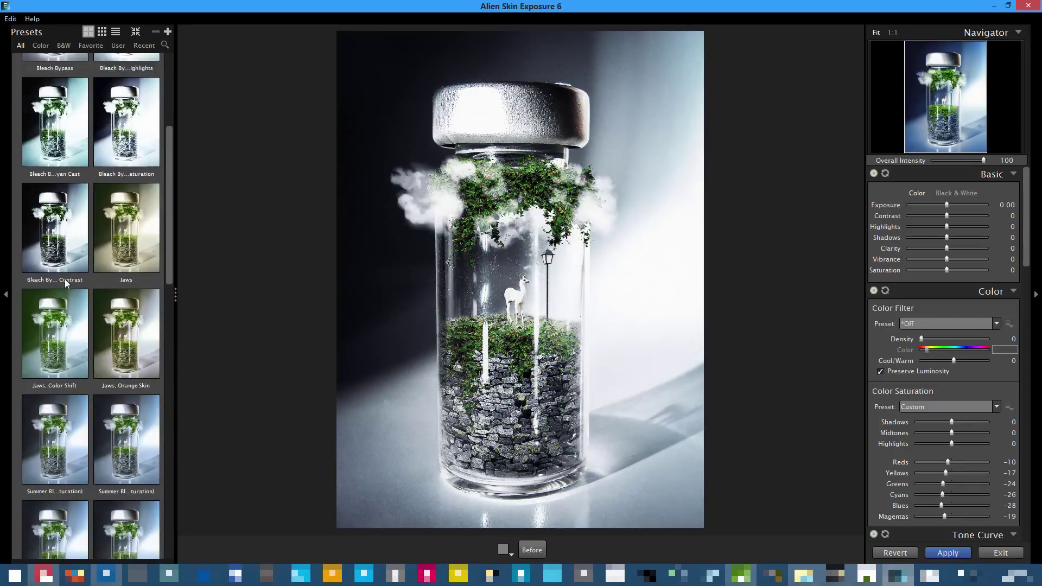
click(125, 272)
scroll(125, 271, down, 2)
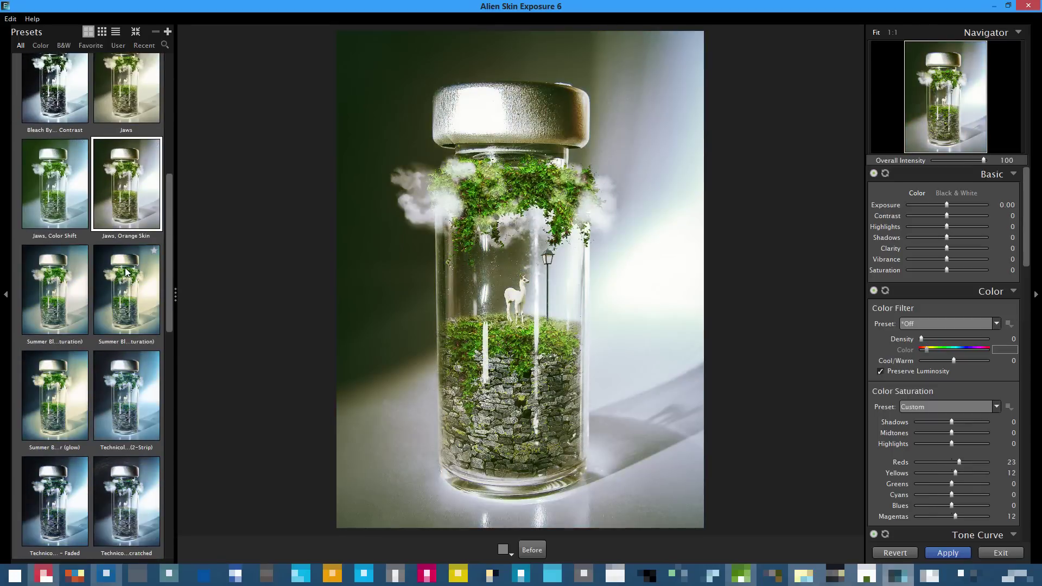
click(135, 304)
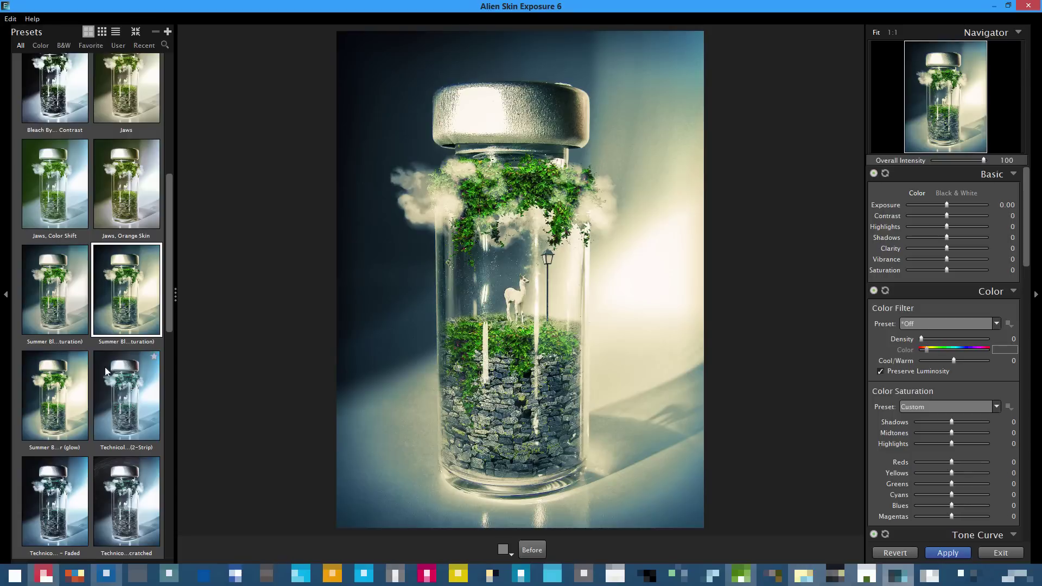
scroll(109, 372, down, 4)
click(135, 392)
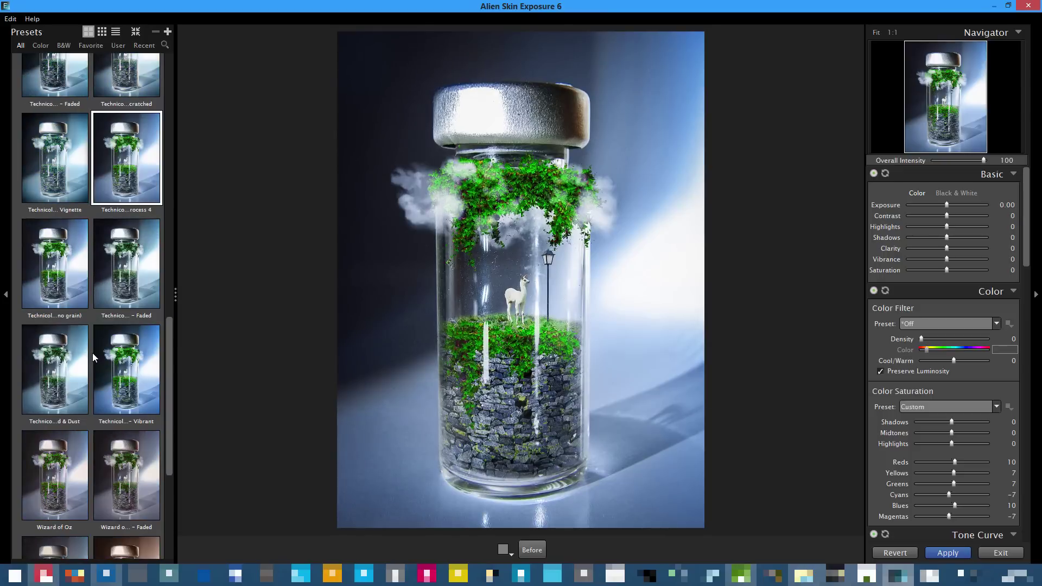
scroll(93, 355, up, 4)
click(135, 297)
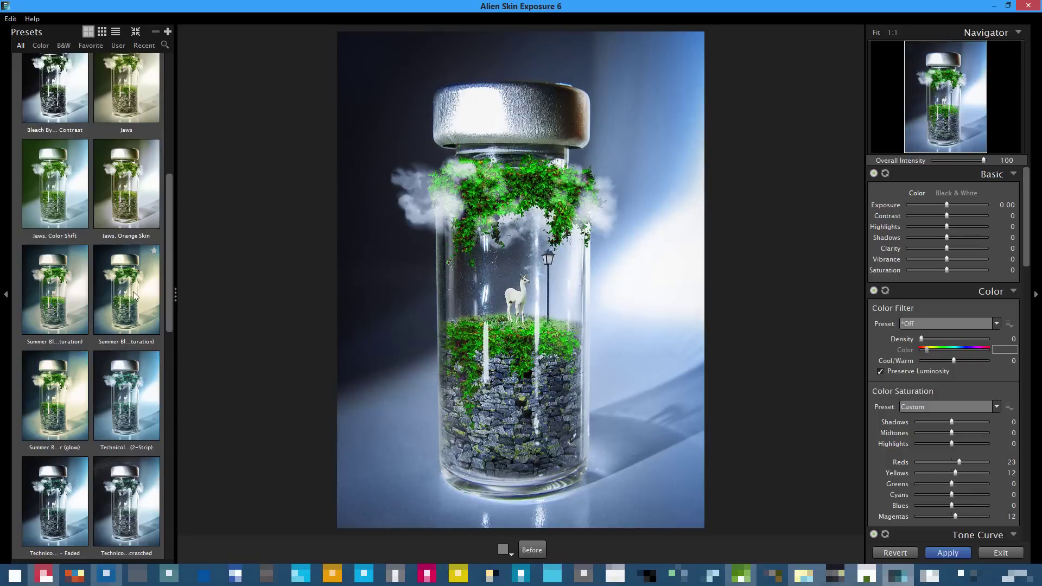
scroll(119, 332, down, 10)
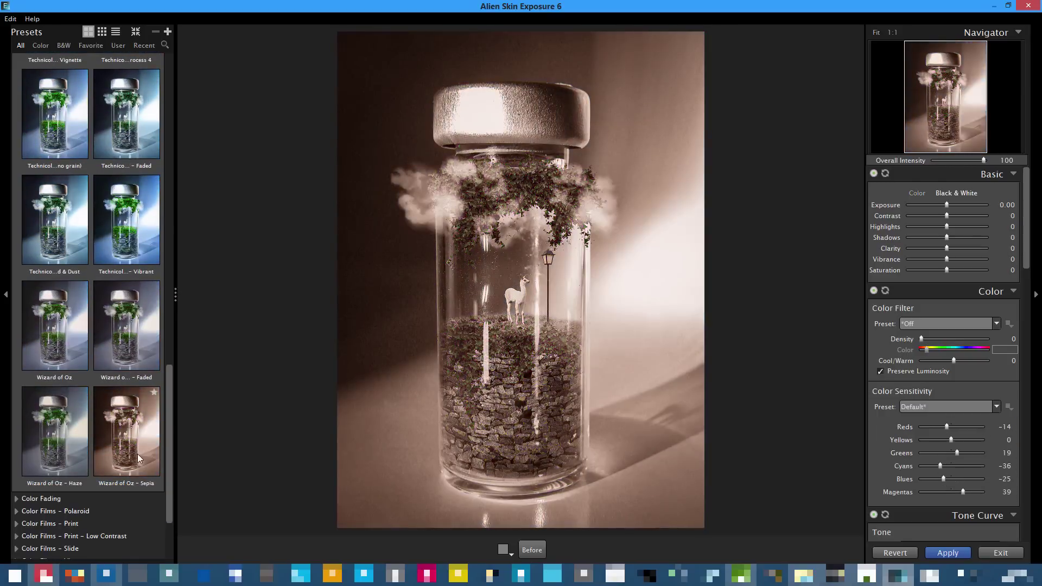
click(60, 440)
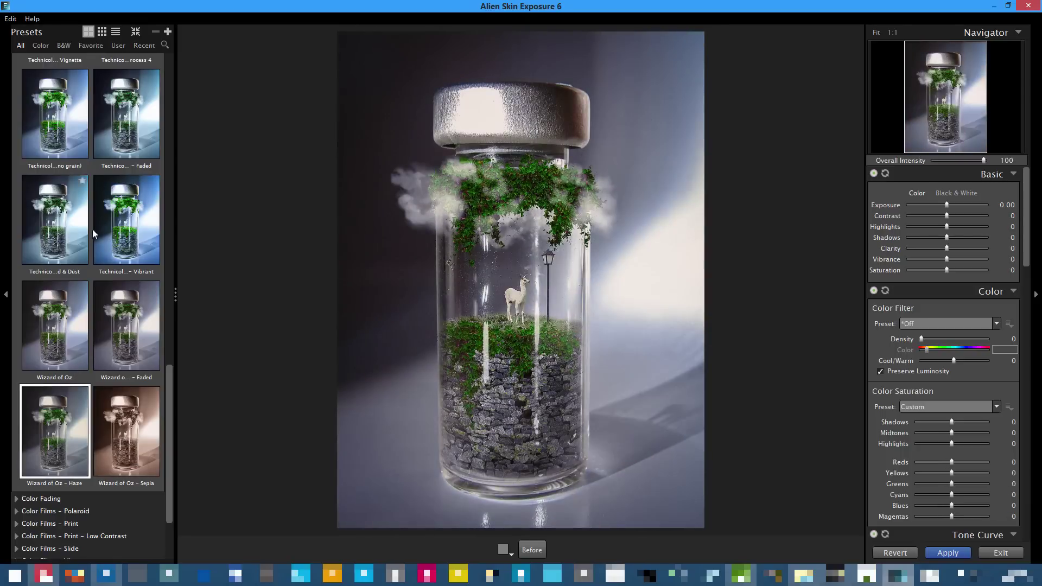
click(59, 234)
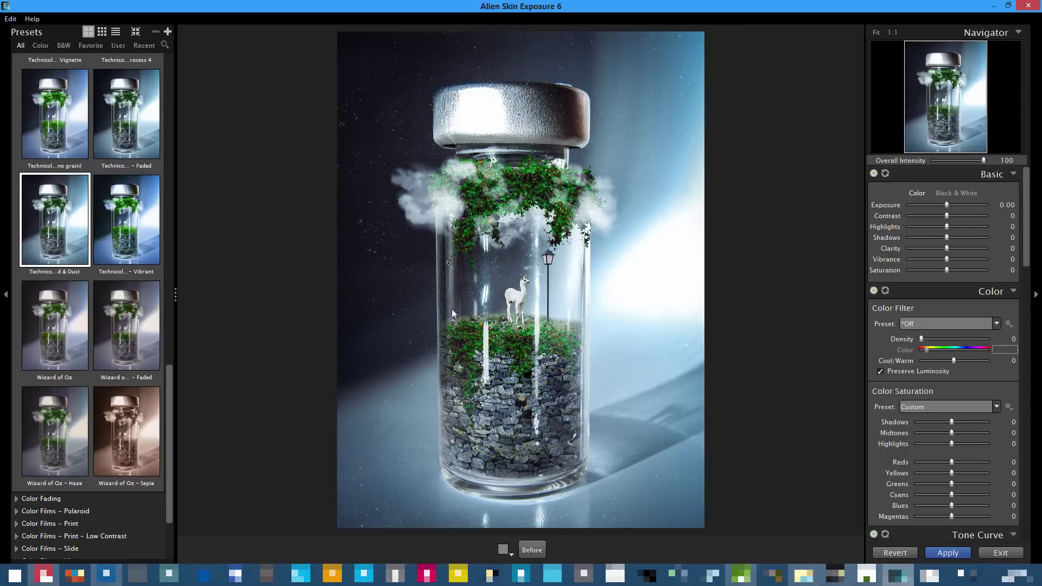
Compare Color Fading presets: Agfacolor Neu, Color Photo, Postcard shadows and Yellowed Slightly
scroll(130, 358, down, 2)
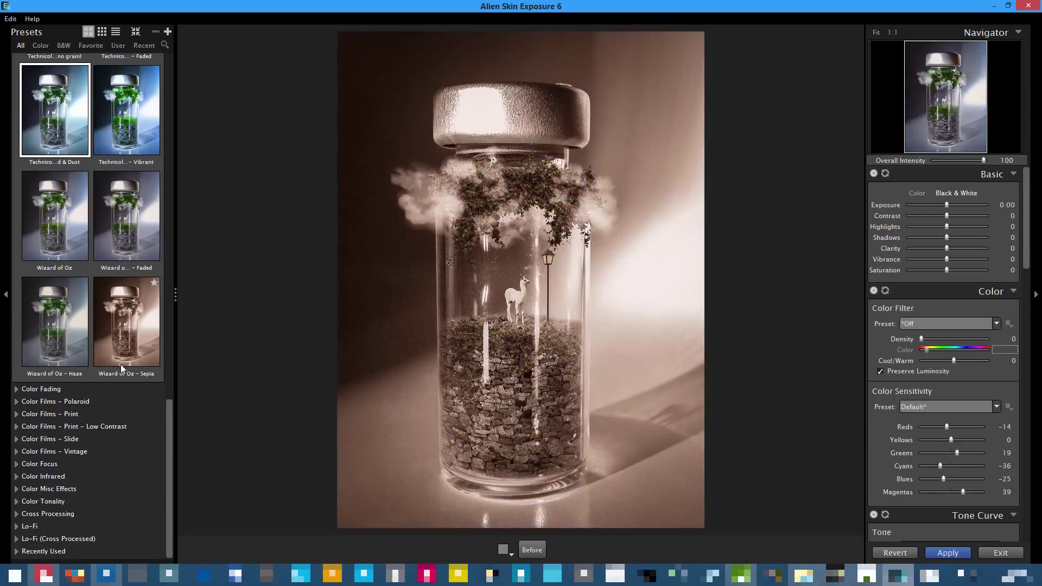
click(73, 390)
scroll(96, 379, down, 3)
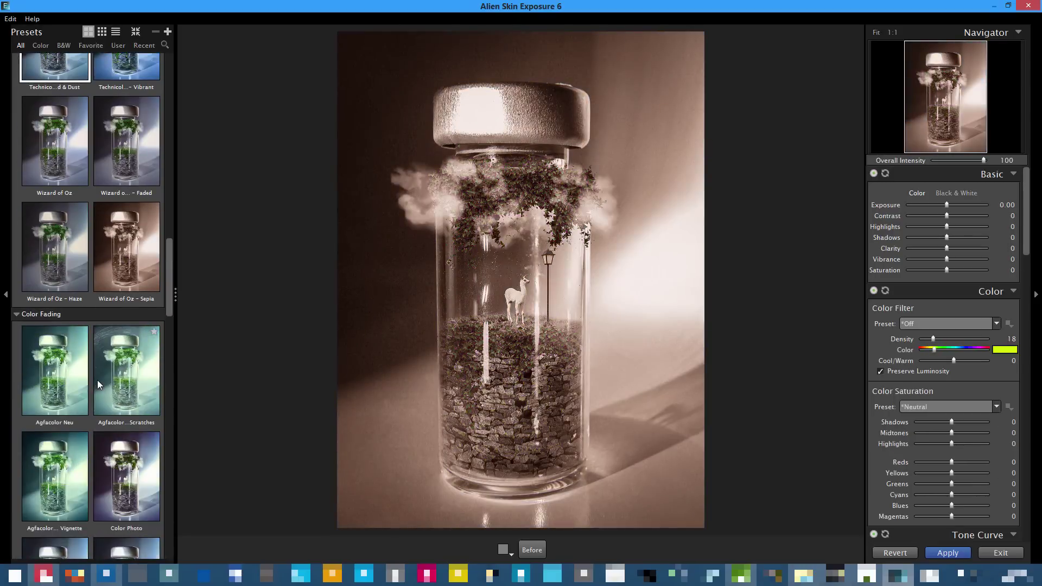
click(69, 304)
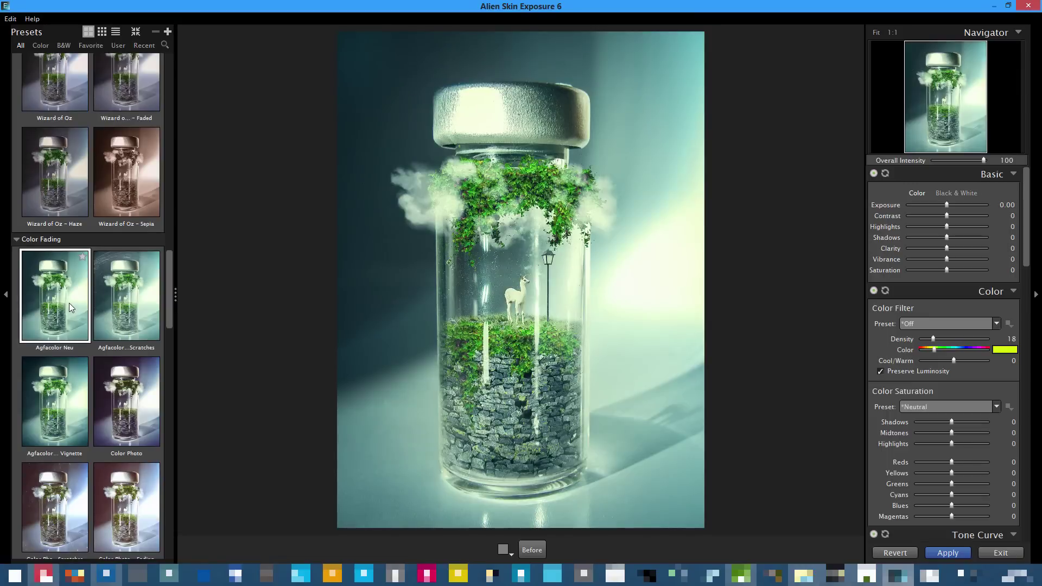
scroll(74, 315, down, 3)
click(126, 195)
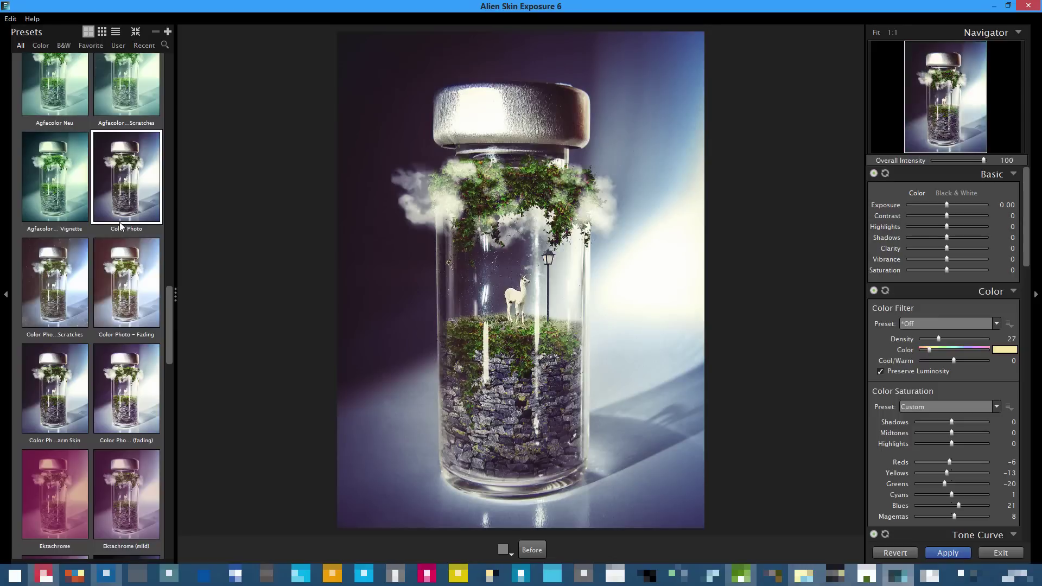
scroll(151, 279, down, 3)
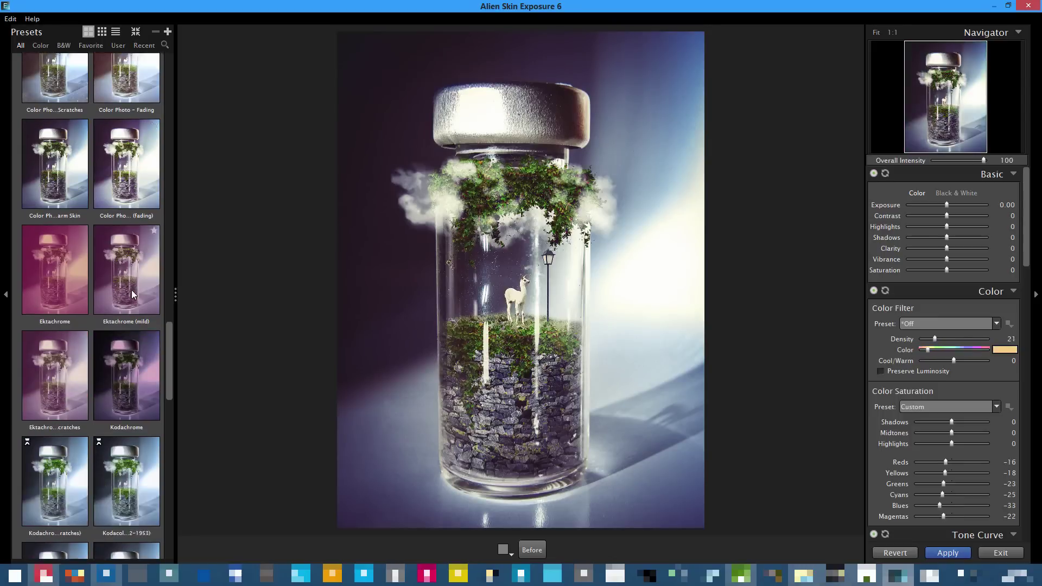
click(131, 290)
scroll(131, 287, down, 9)
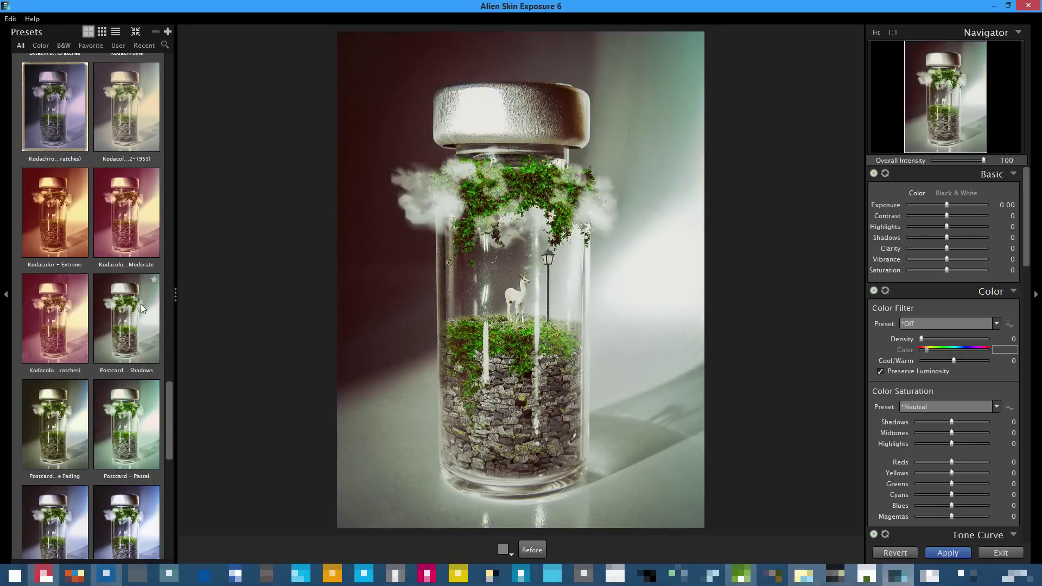
click(132, 330)
scroll(130, 326, down, 6)
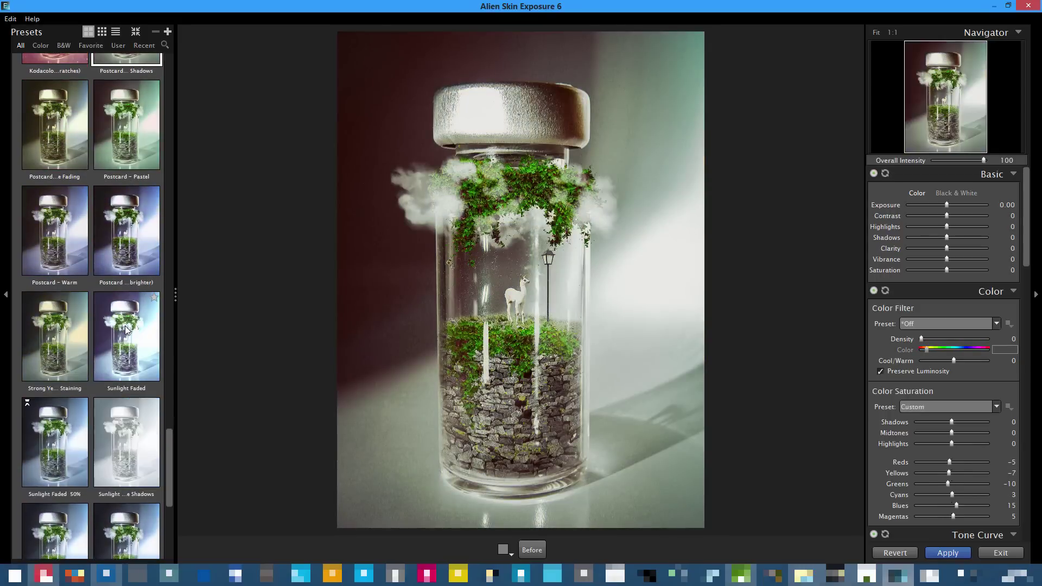
scroll(130, 345, down, 5)
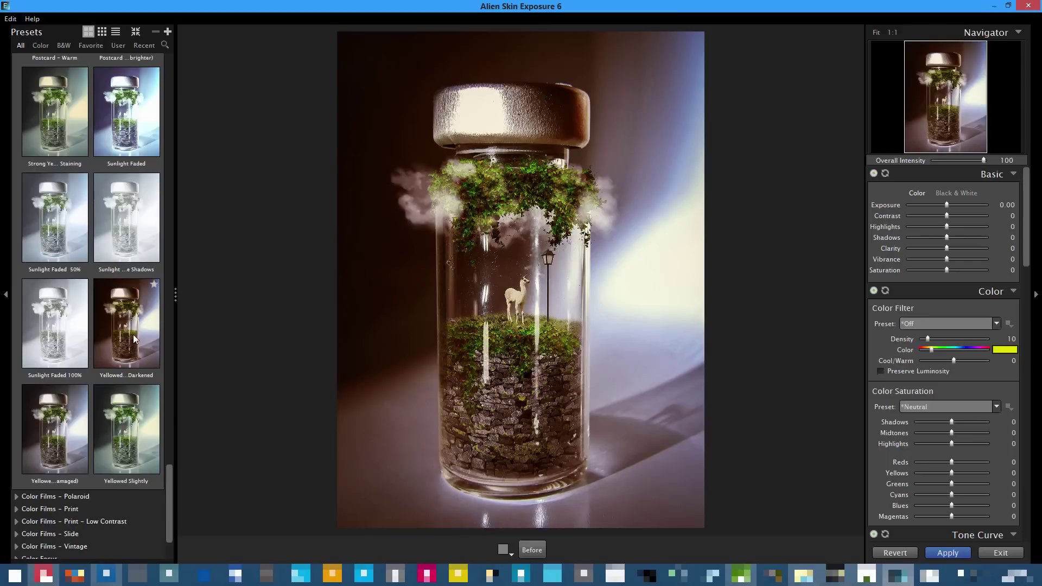
scroll(130, 352, down, 2)
click(133, 336)
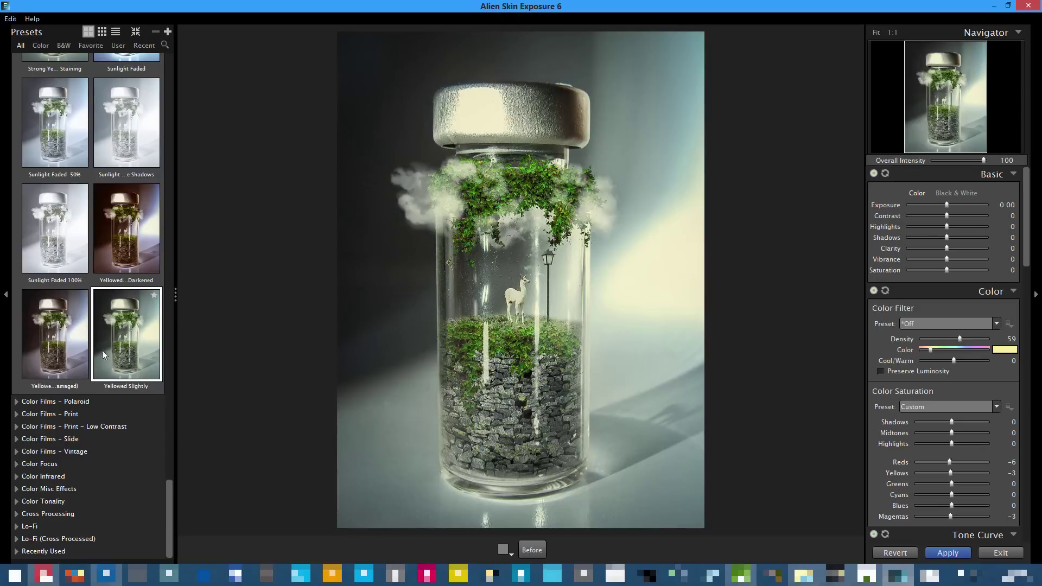
Choose the Color Films - Polaroid '600 - Yellowed' preset
click(89, 402)
scroll(103, 393, down, 5)
click(123, 378)
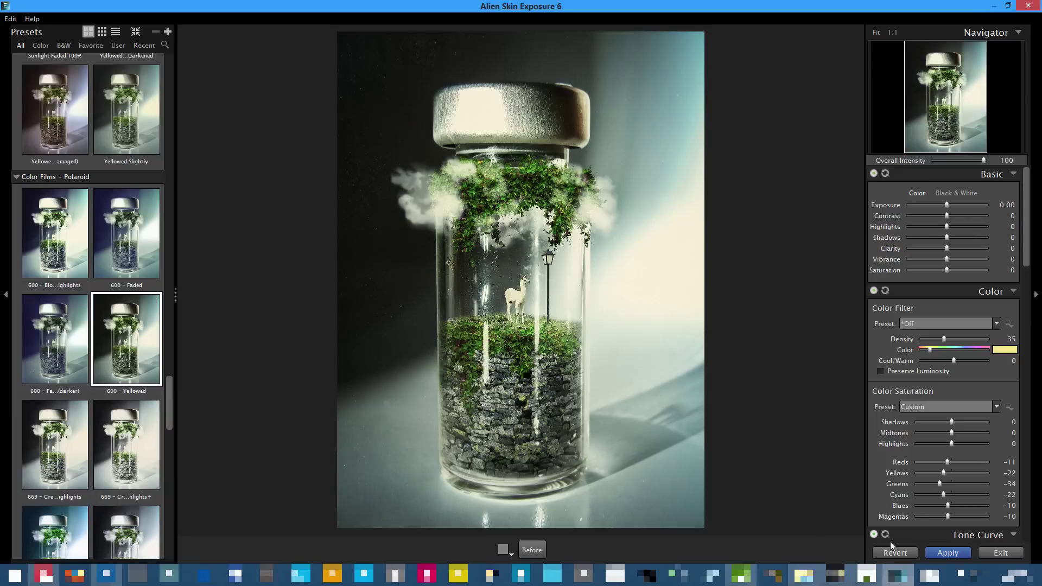
Apply the Exposure 6 grade and fade its layer to about 29% opacity
click(948, 552)
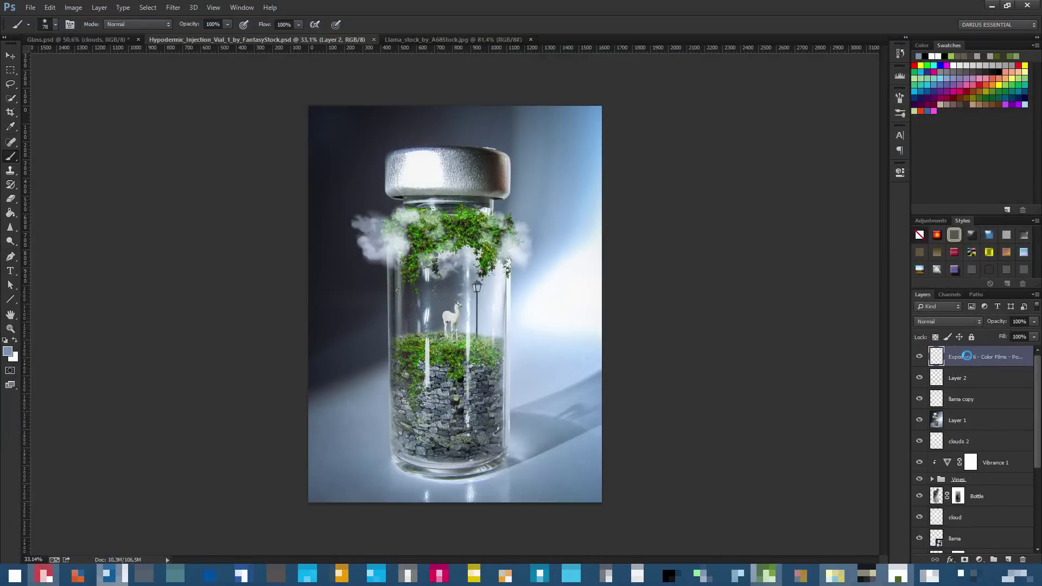
scroll(555, 367, up, 2)
key(alt)
drag(996, 320, 989, 354)
Delete the yellowed Exposure layer and save the composite
key(Delete)
key(ctrl+s)
scroll(386, 325, up, 1)
scroll(386, 326, up, 2)
scroll(387, 326, down, 3)
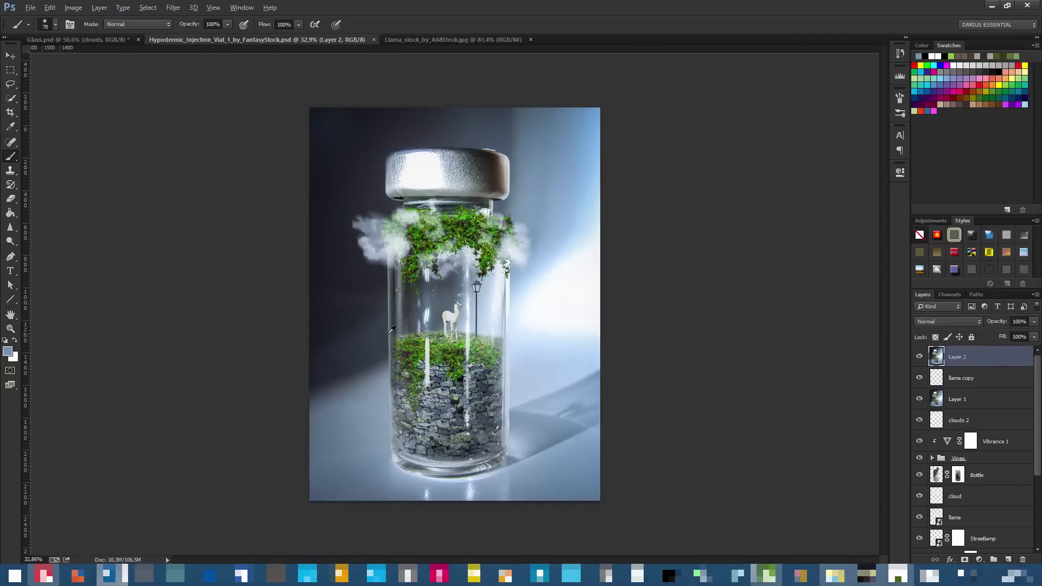
scroll(407, 331, up, 3)
scroll(423, 337, down, 3)
Add a new empty Layer 3 above Layer 2 and pick the Rectangular Marquee tool
click(1000, 363)
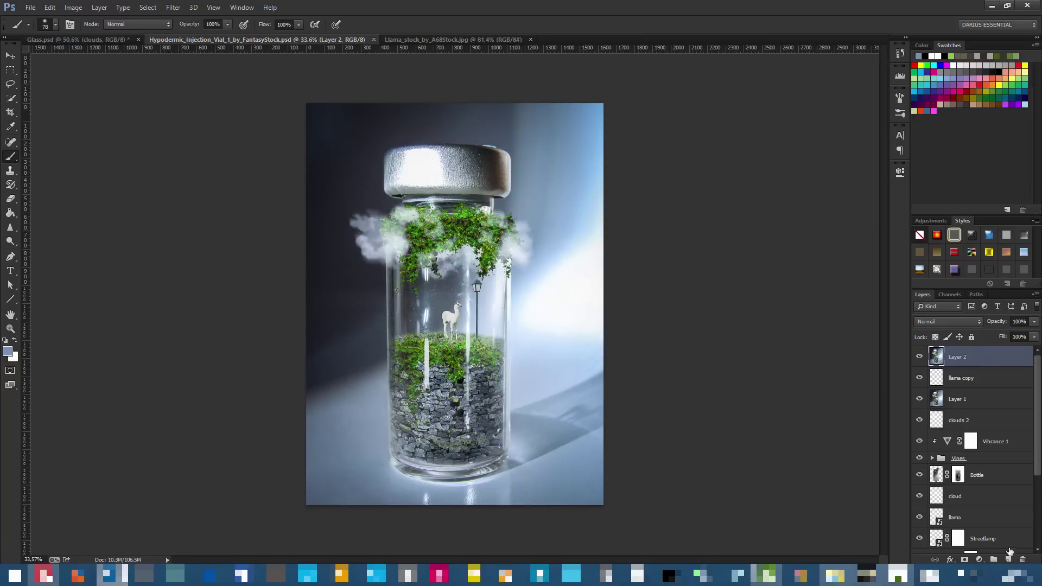
click(1008, 559)
click(10, 69)
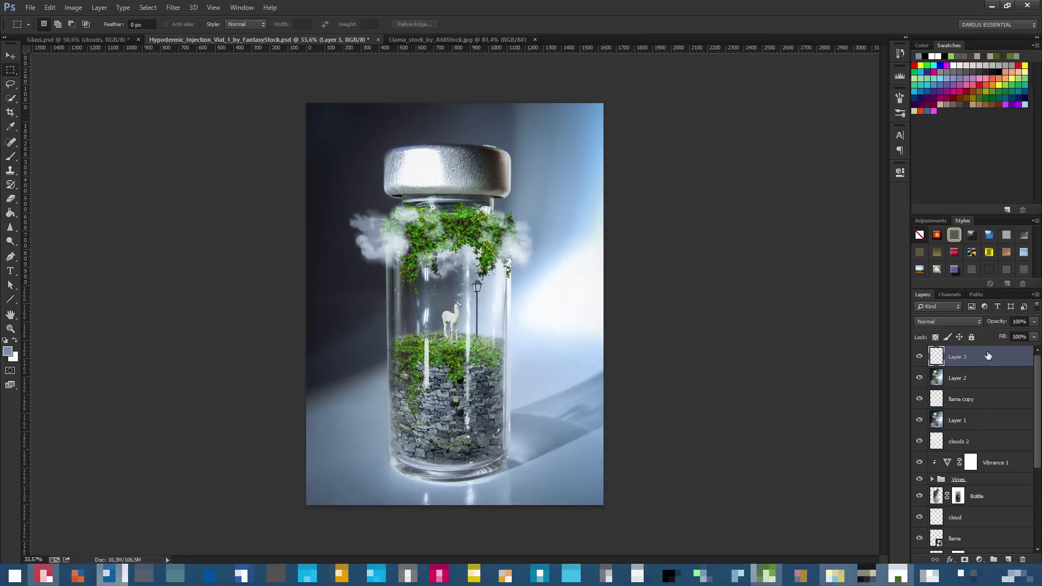
Select the whole canvas, try a light blue inside stroke, then undo it
key(ctrl+a)
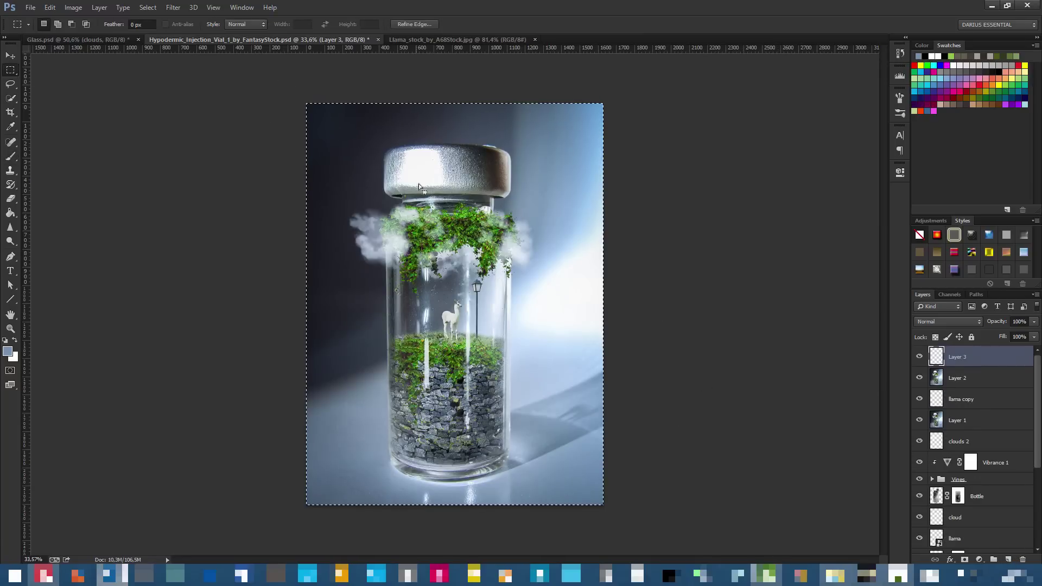
right_click(9, 71)
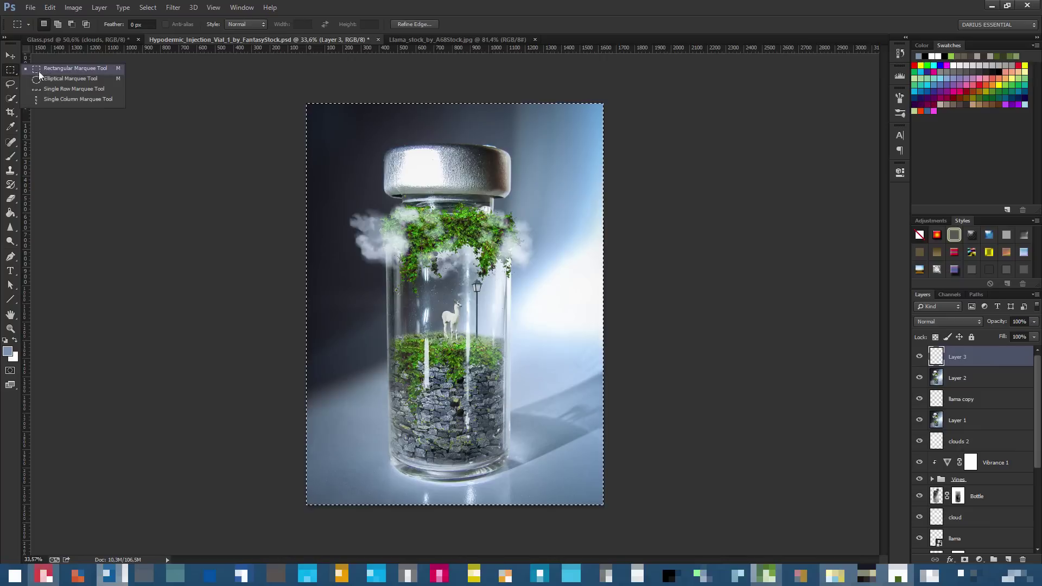
click(8, 72)
right_click(543, 205)
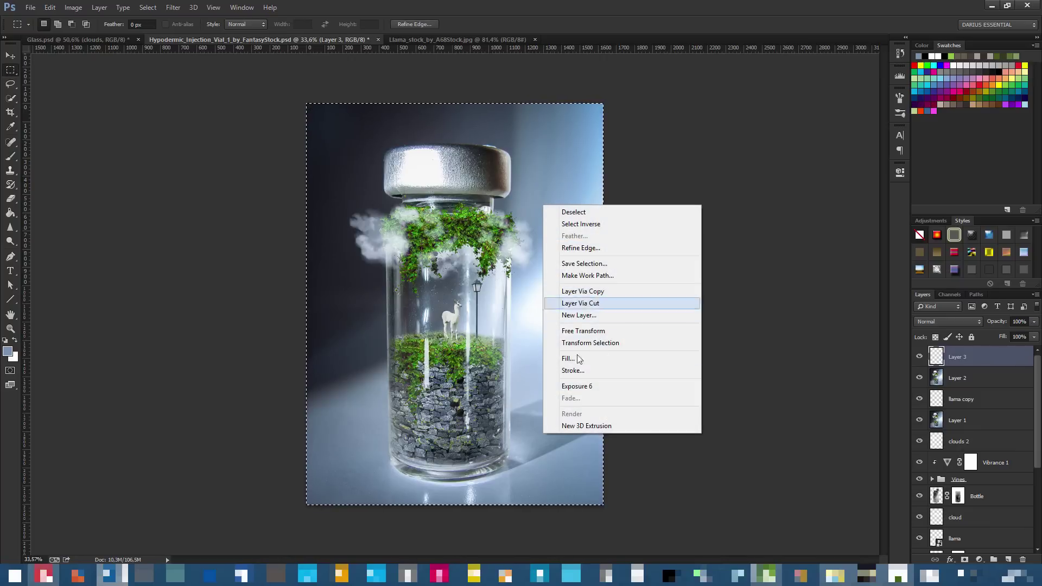
click(600, 370)
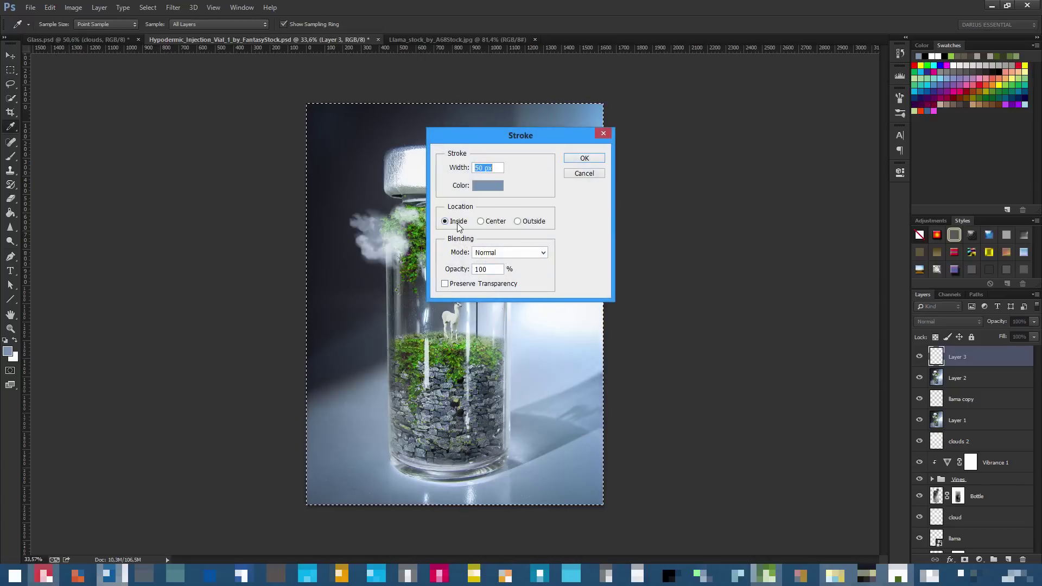
drag(518, 136, 703, 149)
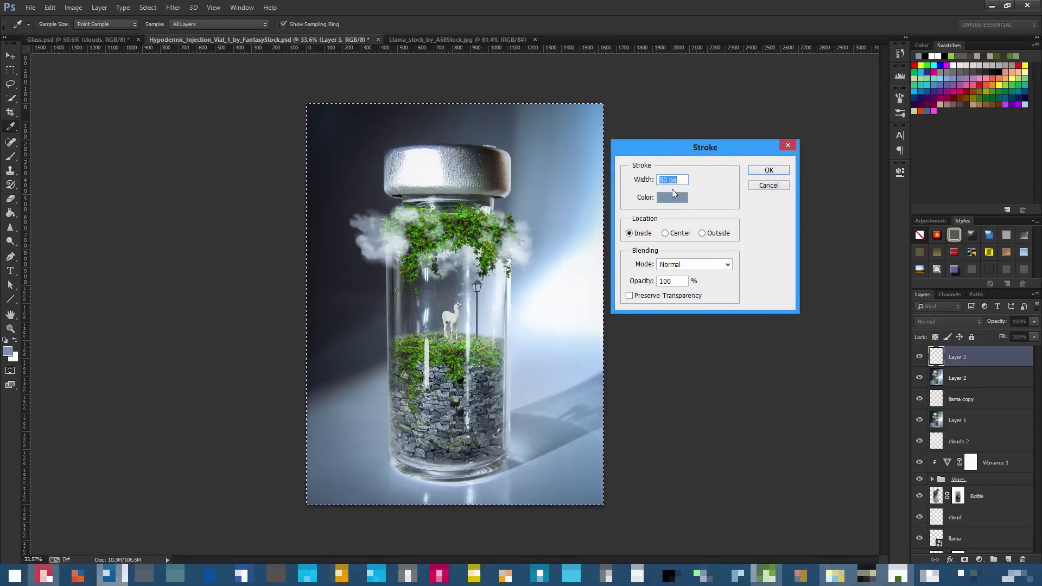
click(777, 170)
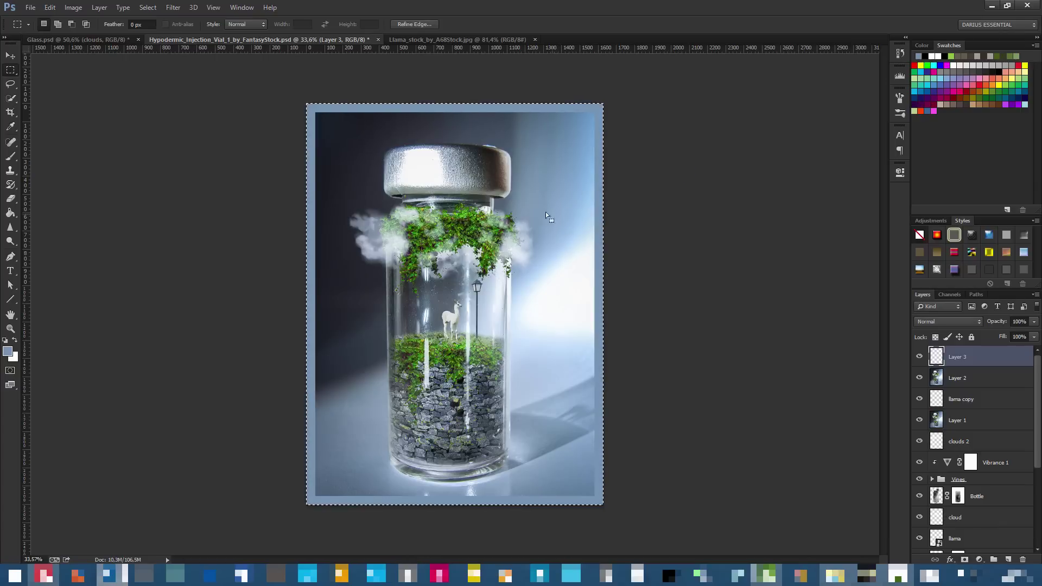
key(ctrl+z)
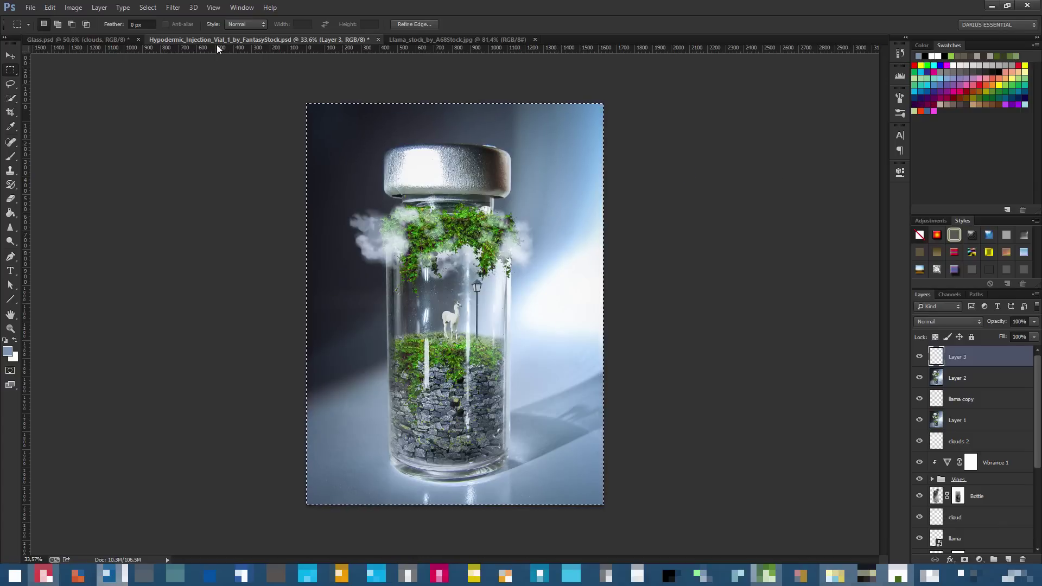
Stroke the selection with a 100 px white inside border, then deselect
right_click(373, 217)
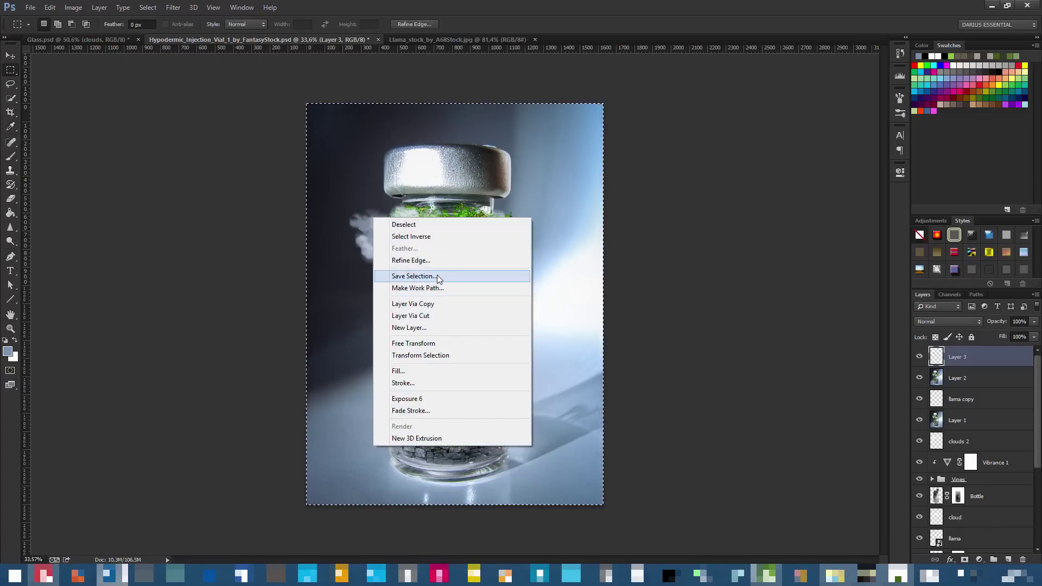
click(422, 382)
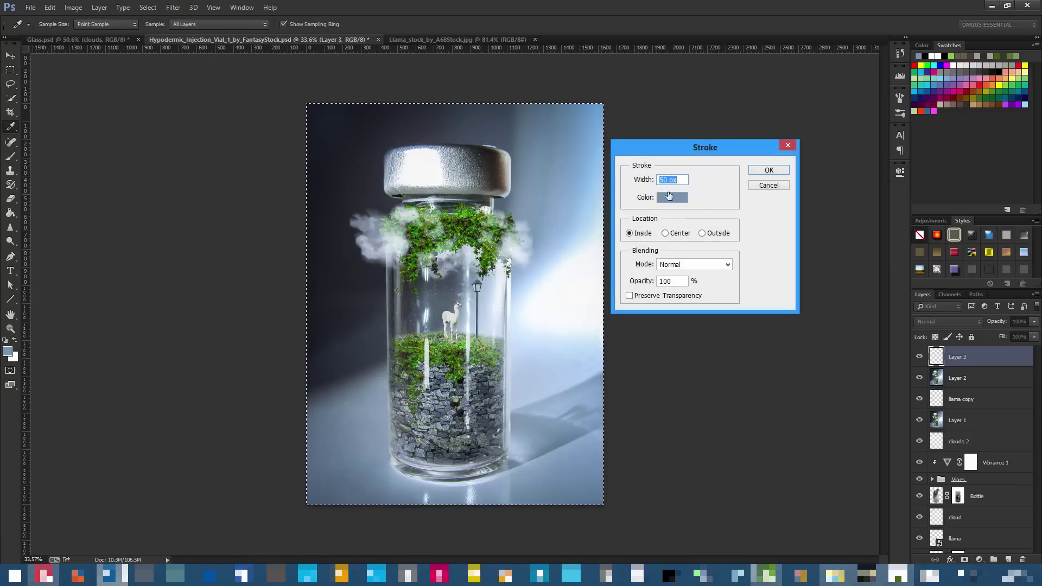
text(100)
click(685, 195)
mouse_move(656, 253)
mouse_down()
mouse_move(563, 286)
mouse_move(549, 196)
mouse_move(524, 150)
mouse_move(490, 285)
mouse_move(487, 138)
mouse_up()
click(834, 163)
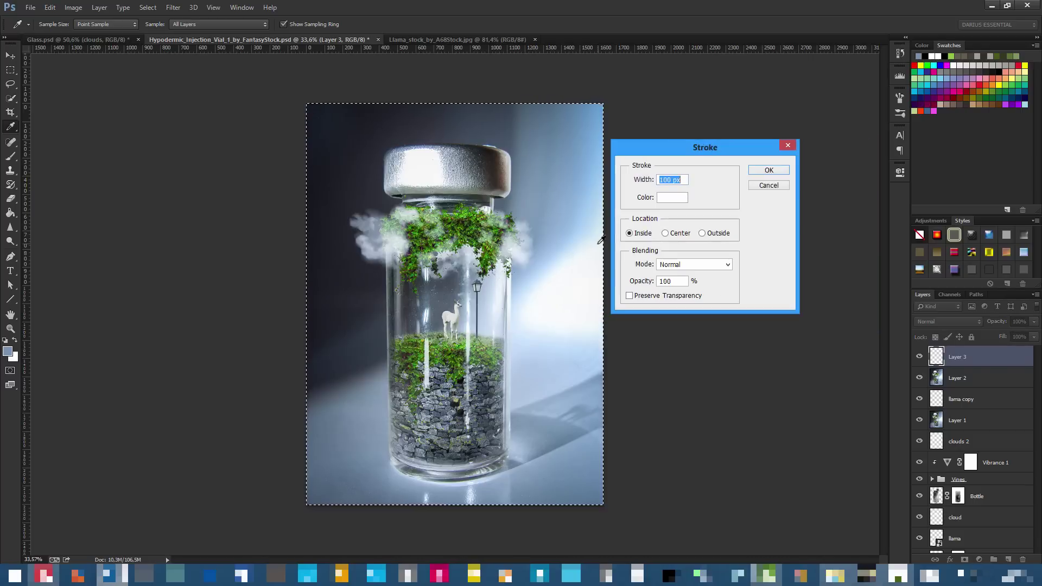
click(768, 171)
key(ctrl+d)
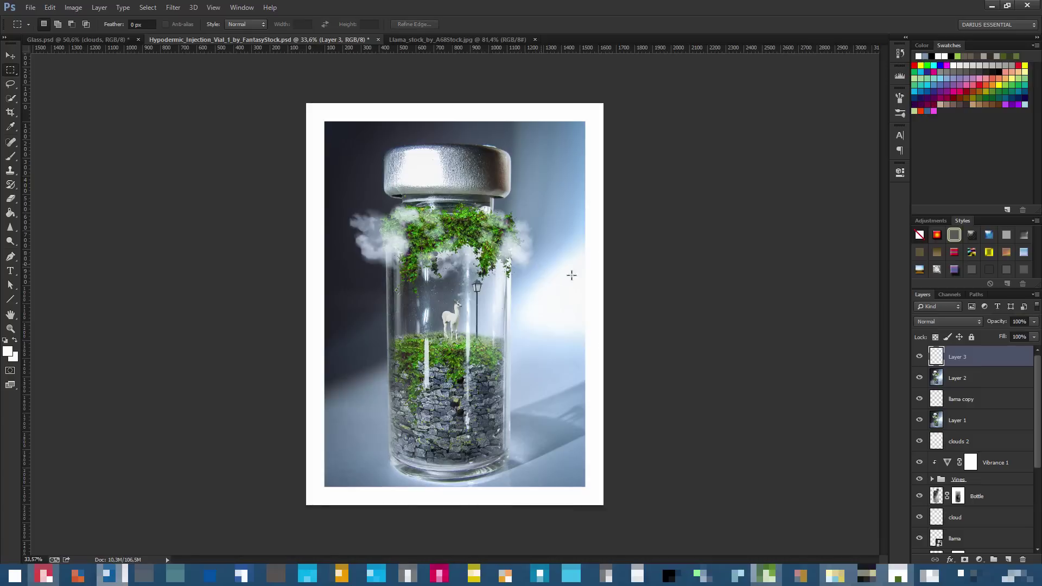
Save the composite with its white border
scroll(461, 347, down, 2)
scroll(461, 352, up, 4)
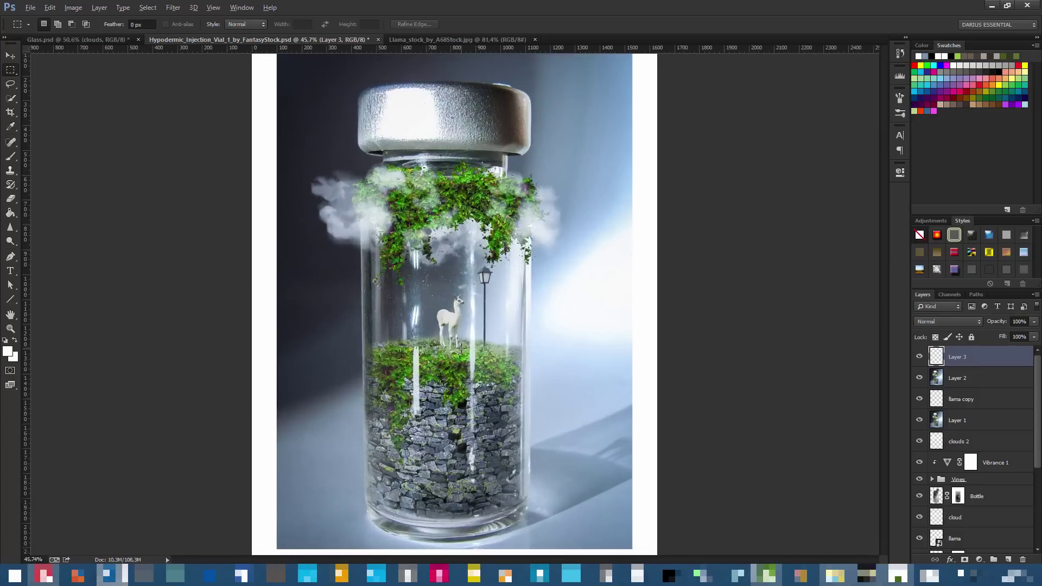
key(ctrl+s)
scroll(461, 352, down, 2)
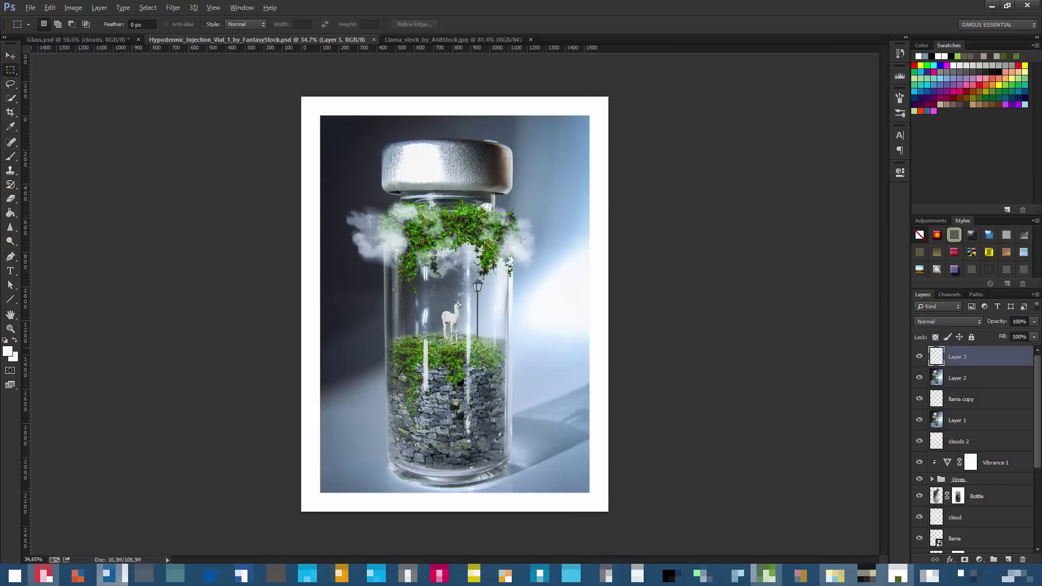
scroll(510, 331, up, 1)
scroll(459, 334, down, 1)
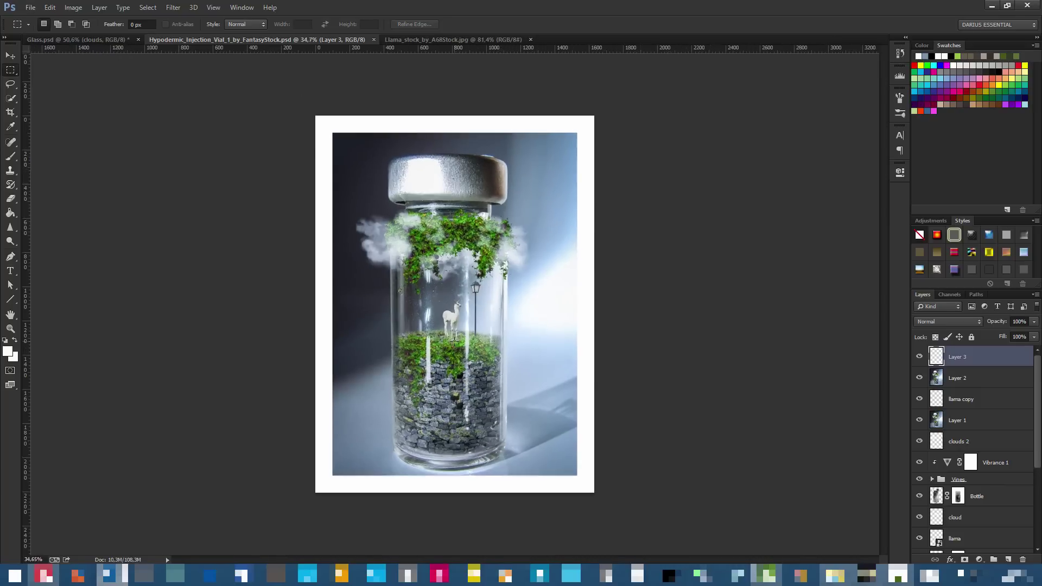
scroll(459, 334, up, 2)
Select the whole canvas and save the document again
key(ctrl+a)
scroll(457, 343, down, 1)
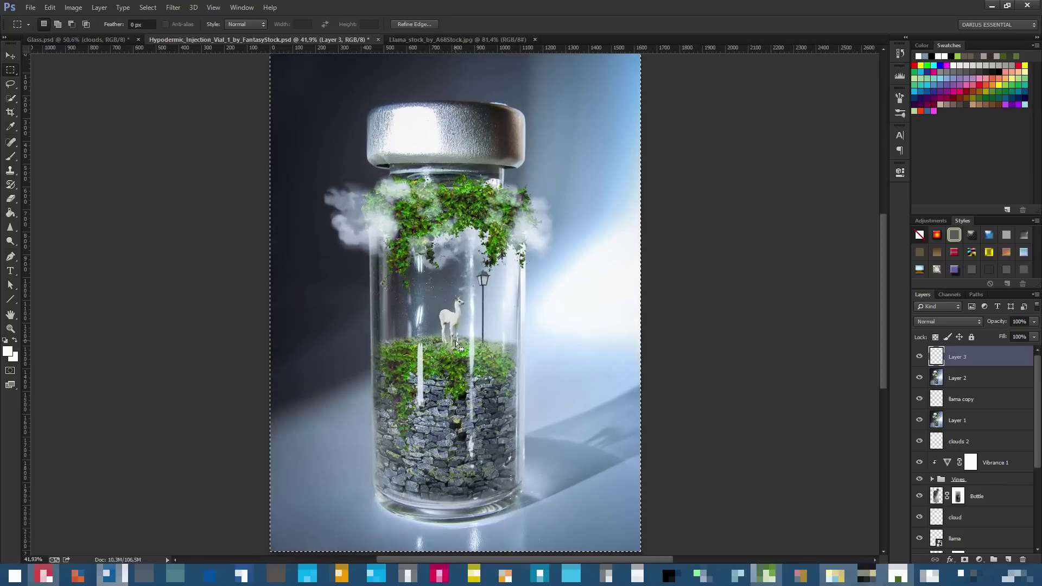
scroll(457, 342, down, 2)
scroll(459, 337, up, 1)
key(ctrl+s)
scroll(477, 330, up, 2)
key(alt)
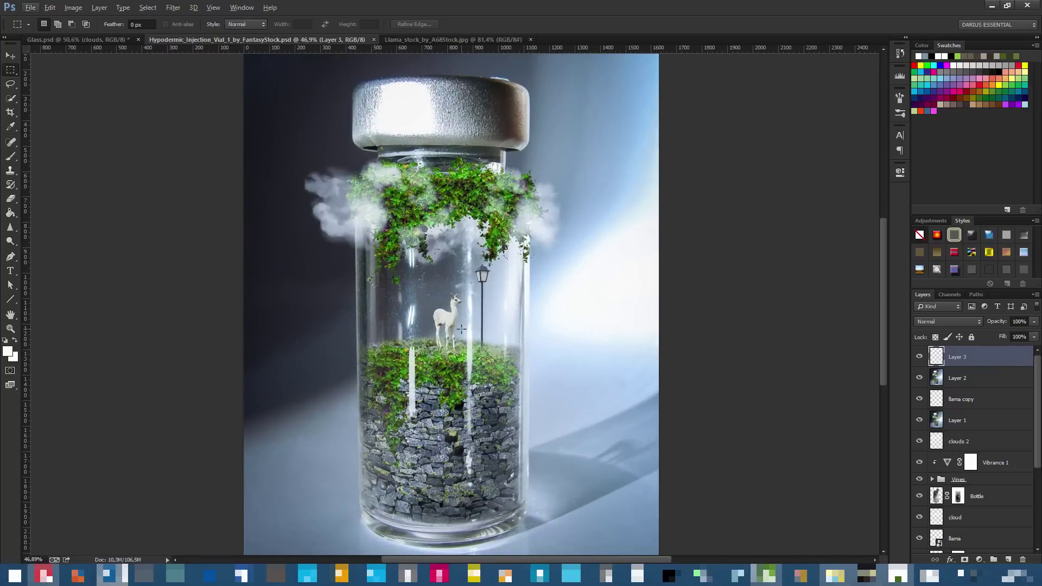
scroll(461, 329, up, 3)
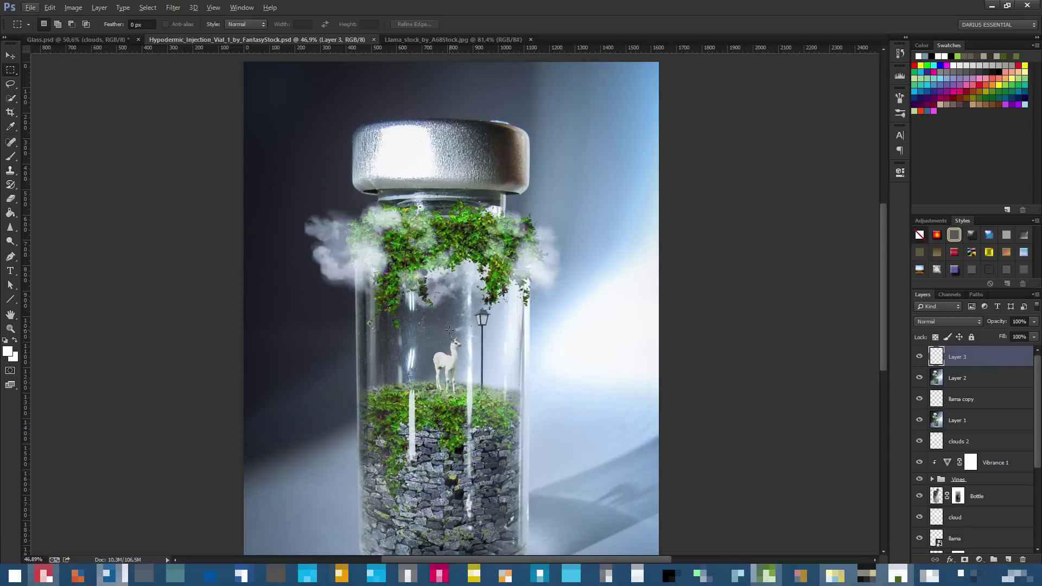
scroll(438, 346, down, 4)
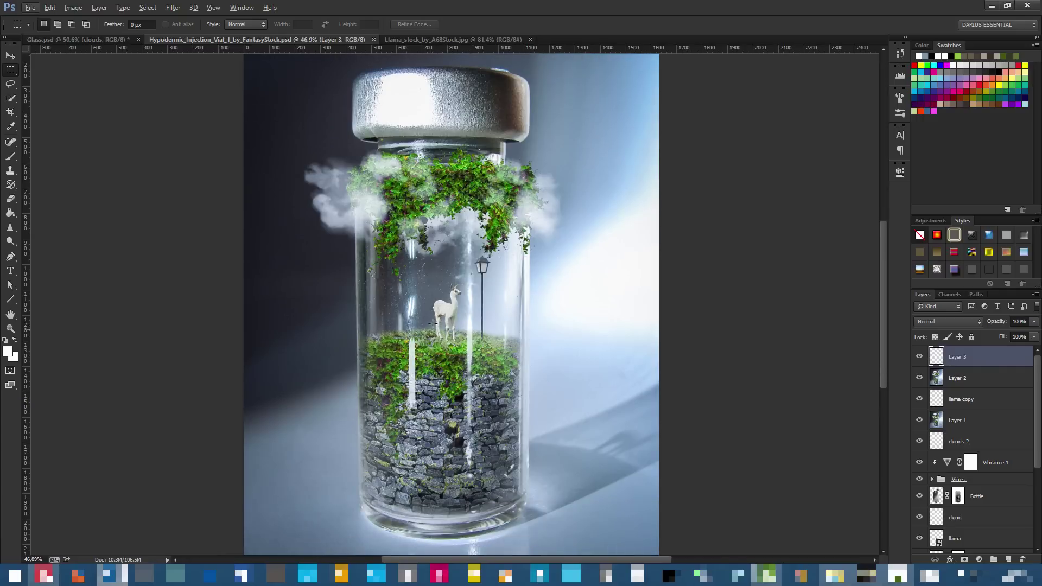
Place a cat image into the document, then undo to remove it
key(alt+Tab)
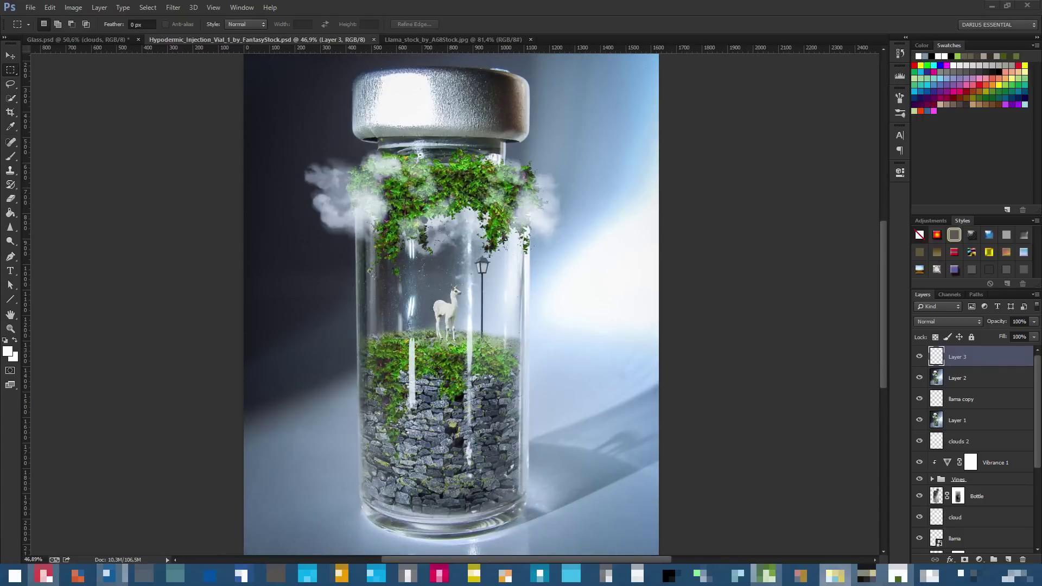
click(462, 297)
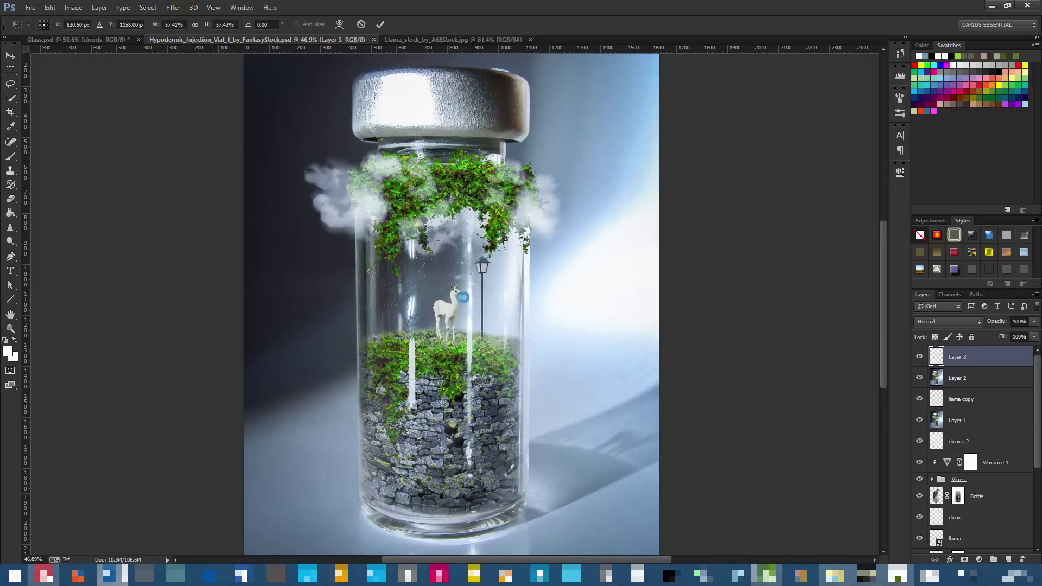
key(Return)
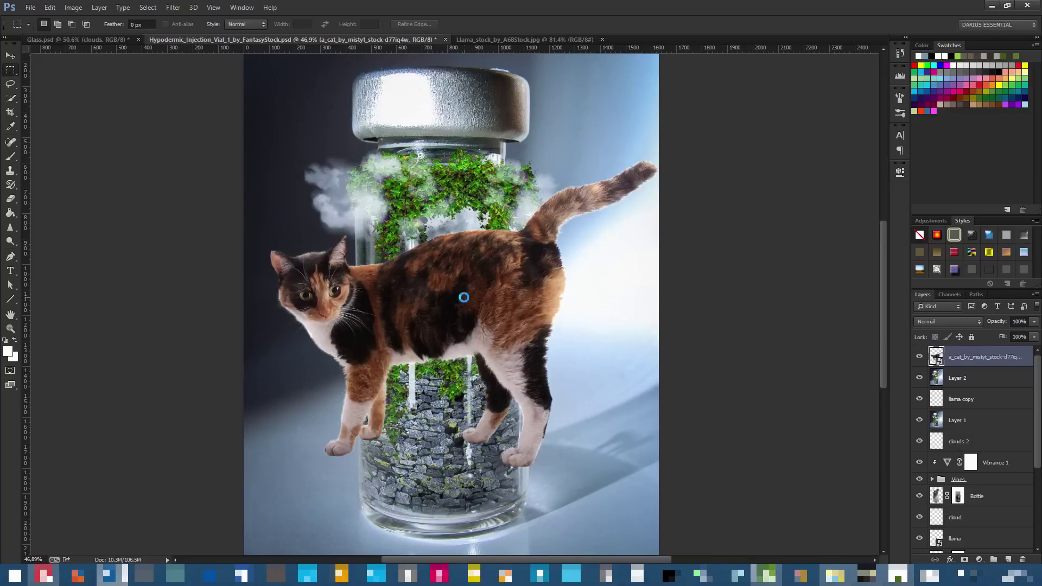
key(ctrl+z)
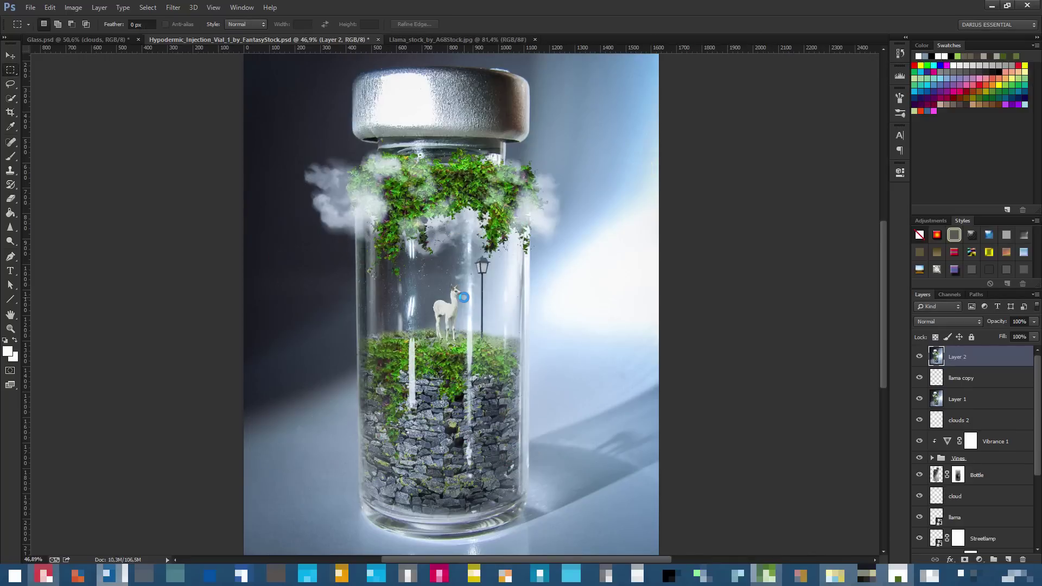
scroll(410, 312, up, 3)
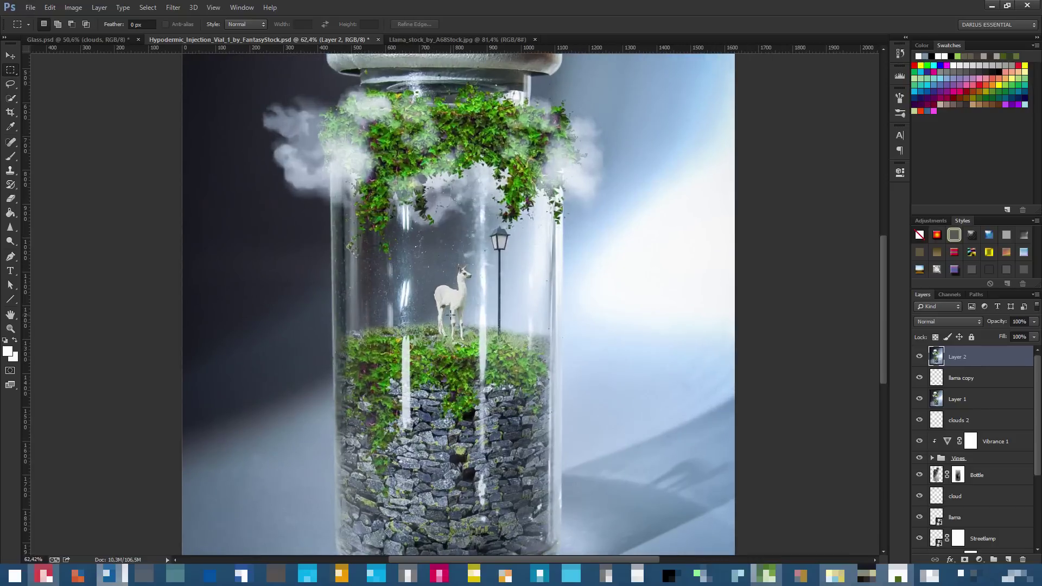
scroll(450, 320, up, 4)
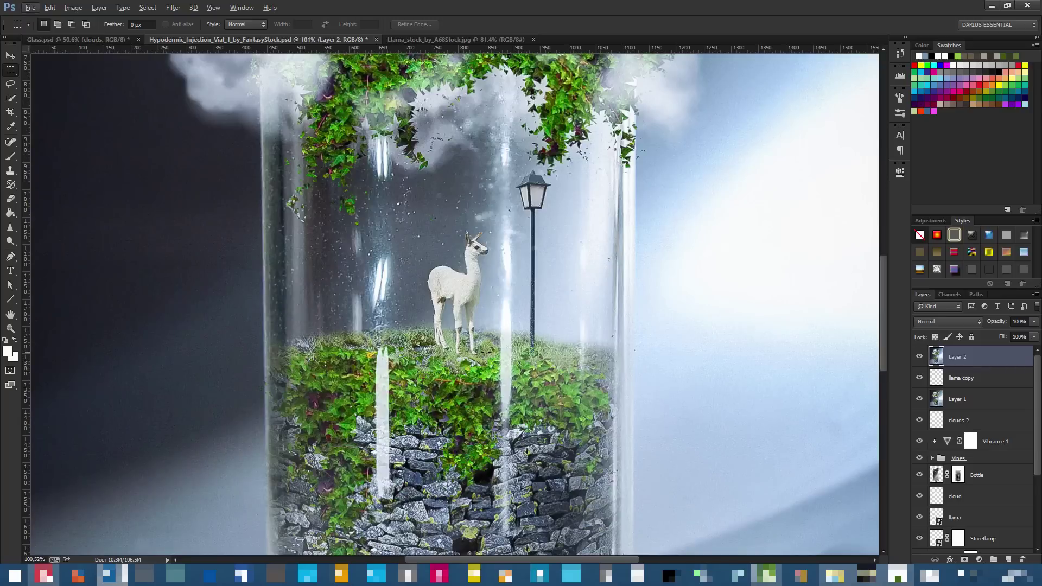
click(920, 357)
click(922, 383)
click(919, 397)
scroll(926, 396, down, 4)
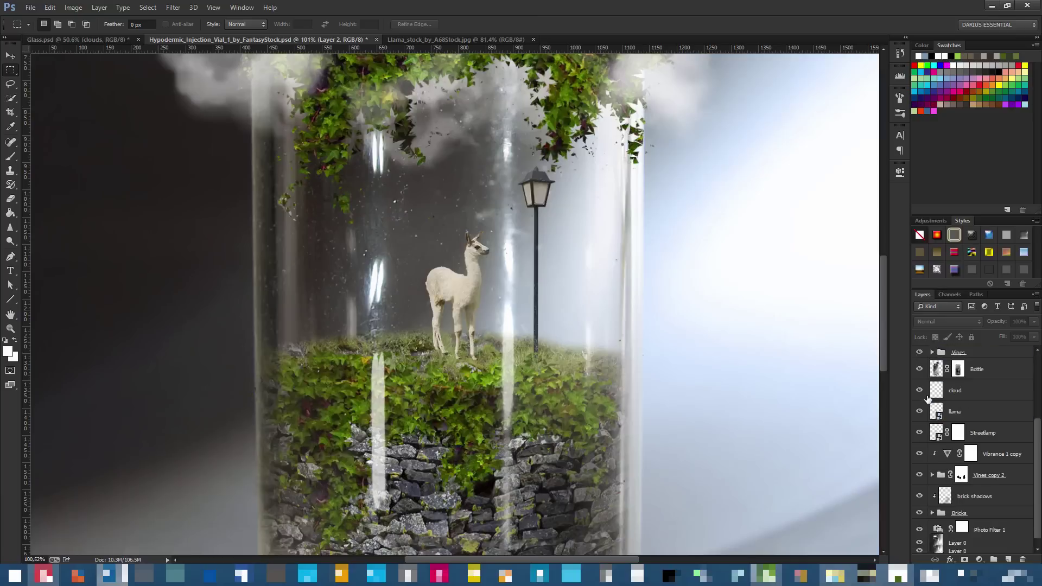
scroll(927, 397, up, 3)
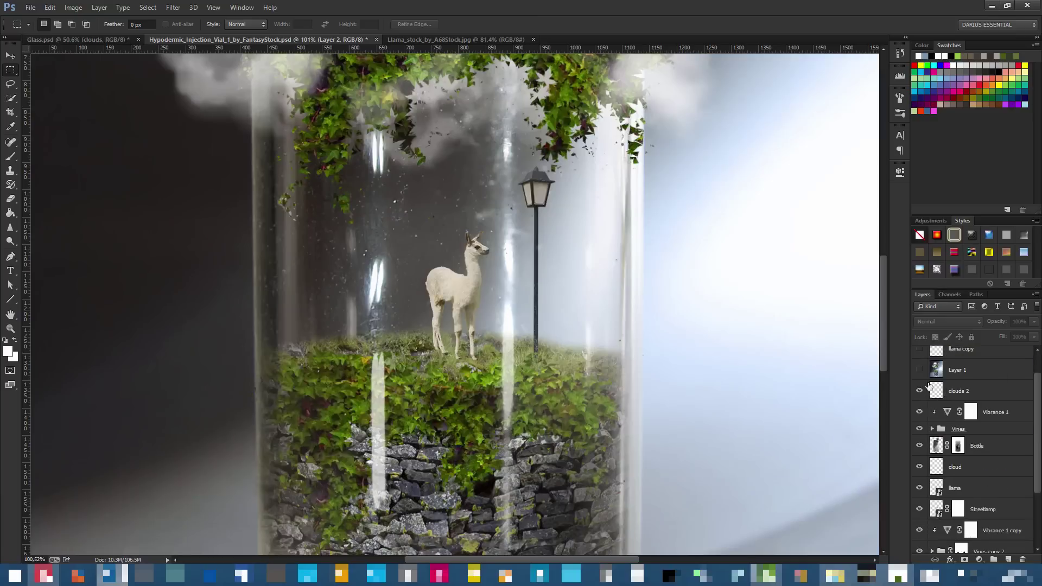
scroll(950, 418, down, 2)
click(956, 446)
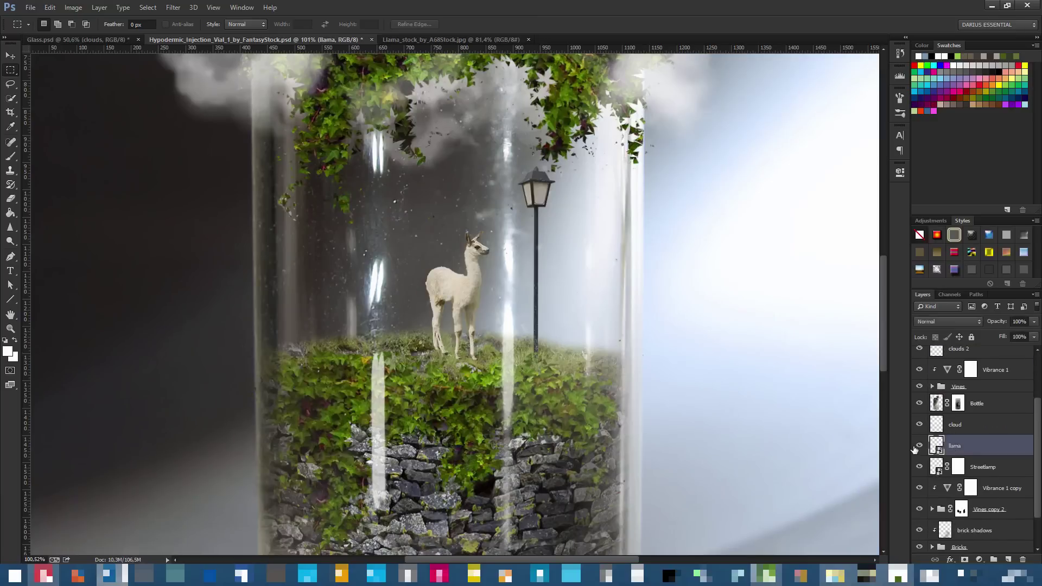
click(918, 446)
ctrl+click(1008, 559)
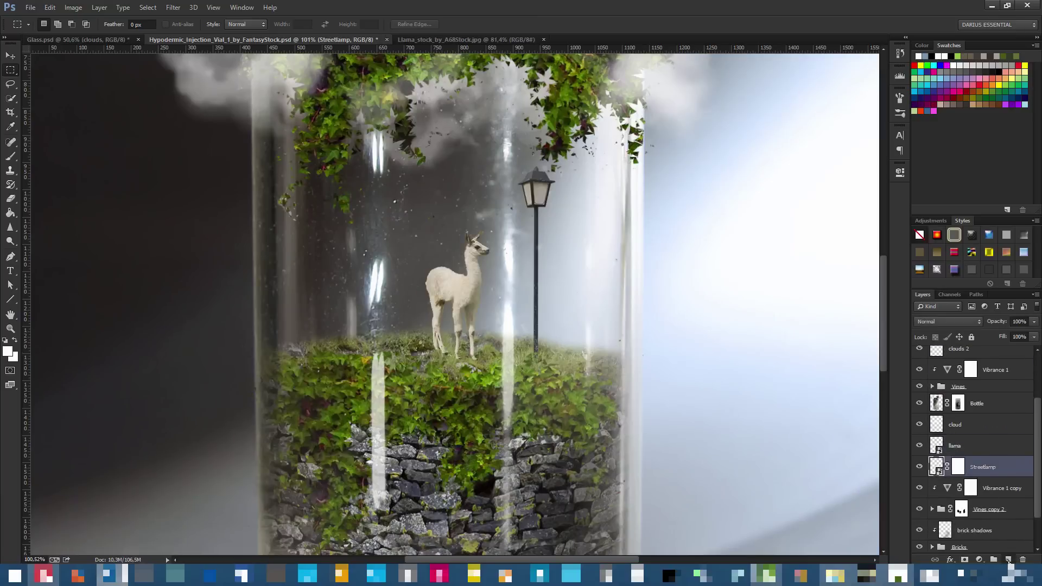
click(10, 156)
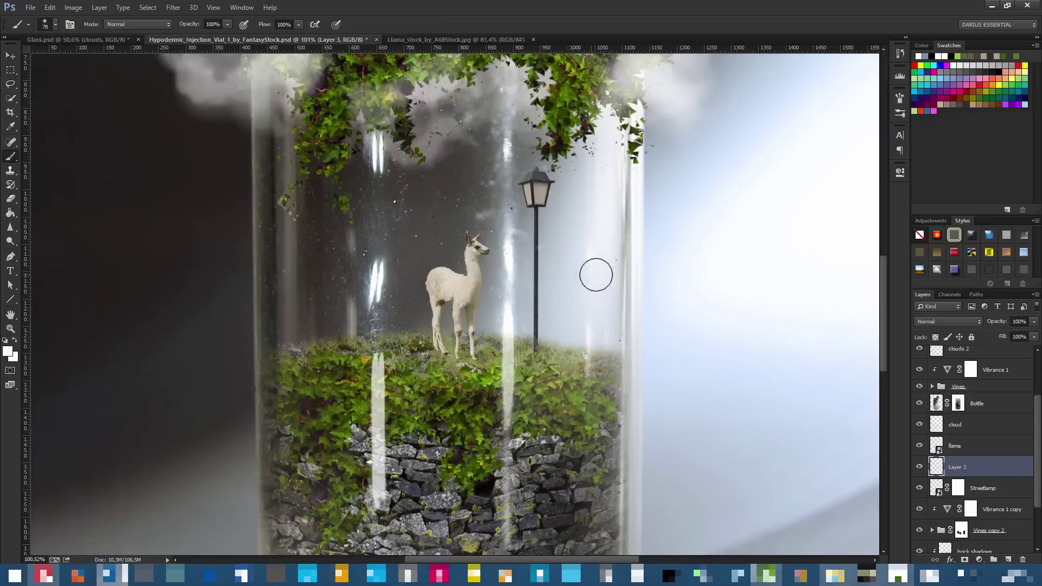
click(1000, 71)
drag(181, 25, 143, 27)
right_click(531, 286)
drag(610, 182, 591, 183)
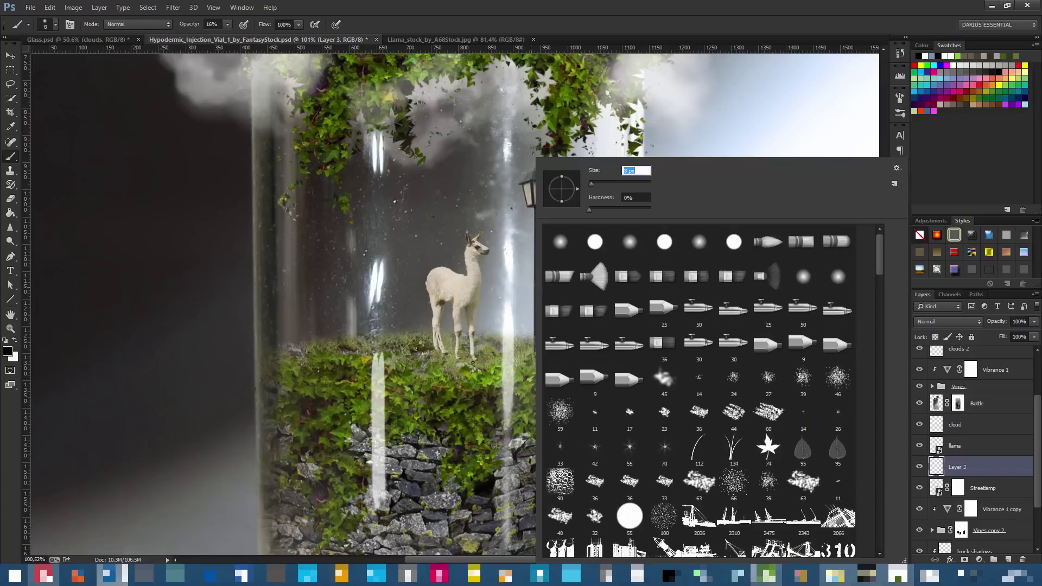
click(474, 361)
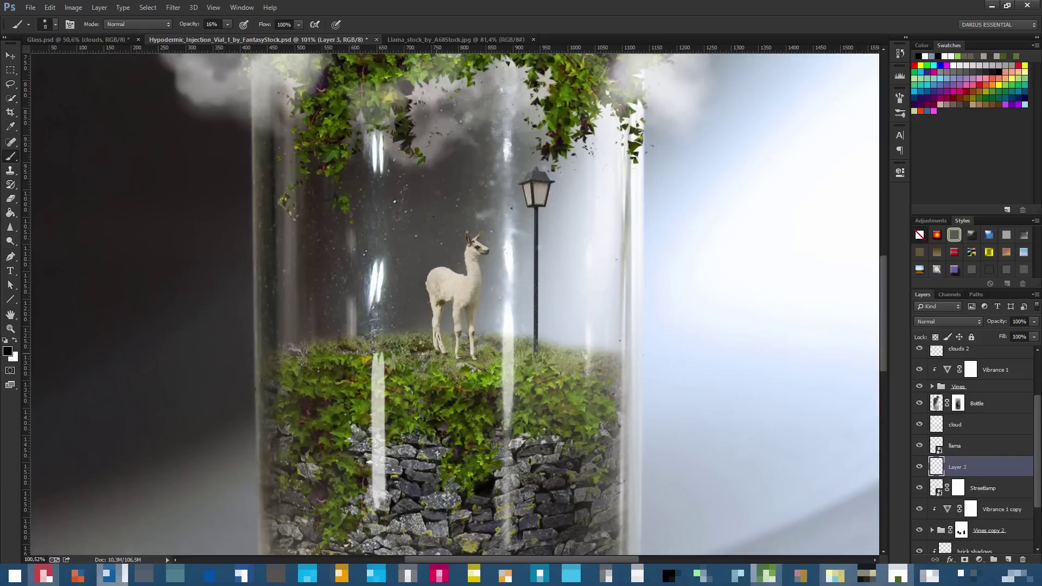
scroll(483, 373, up, 3)
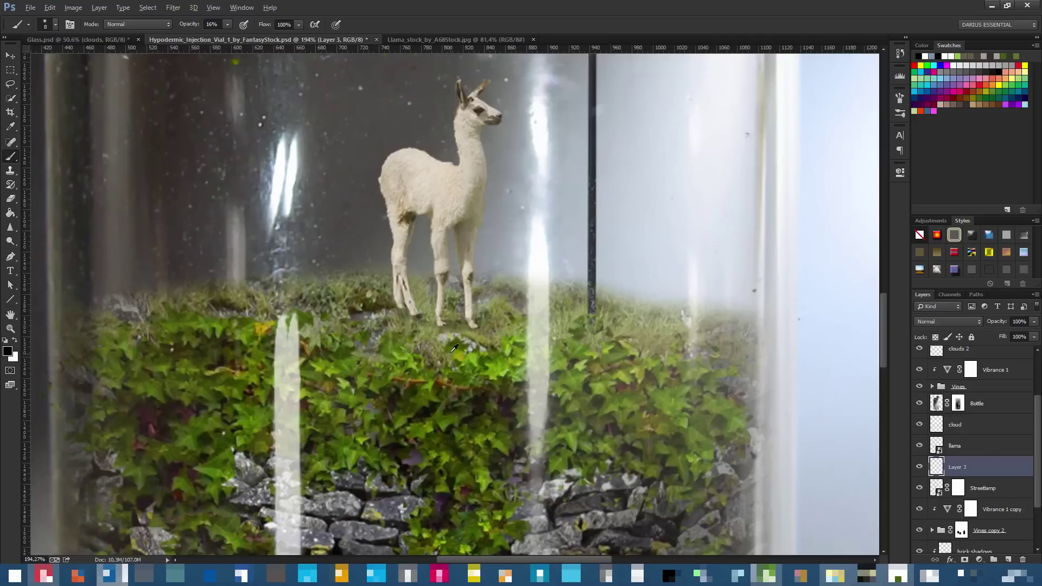
scroll(443, 296, down, 6)
scroll(435, 321, down, 2)
scroll(439, 304, up, 6)
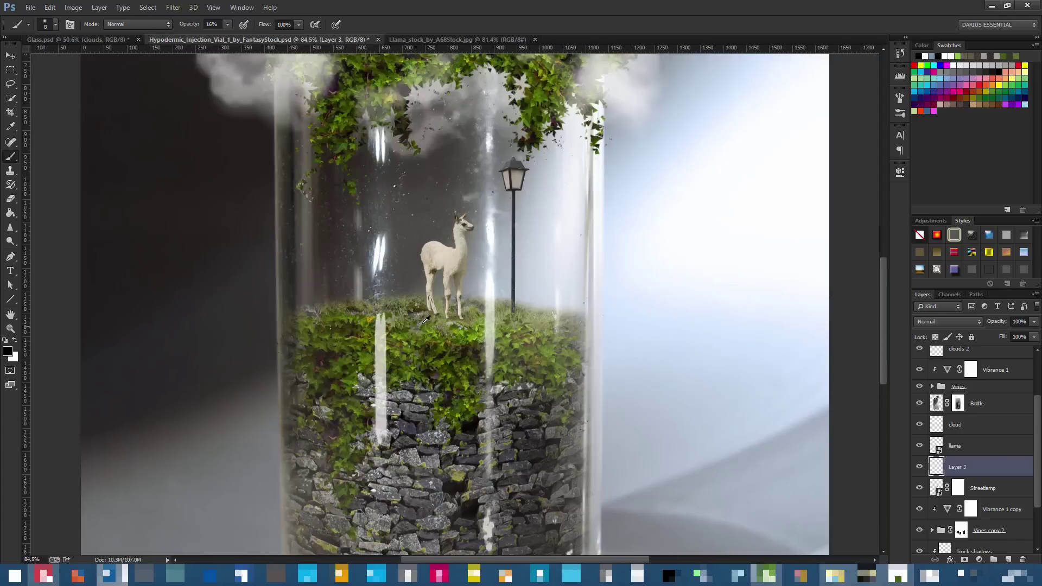
scroll(443, 285, down, 4)
scroll(537, 233, up, 2)
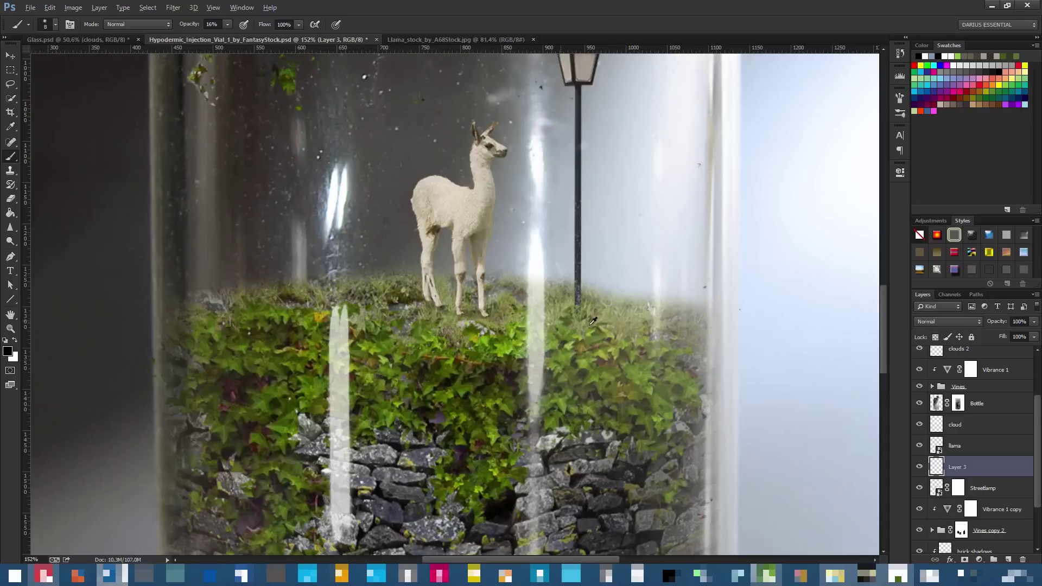
scroll(541, 232, down, 2)
scroll(541, 233, up, 5)
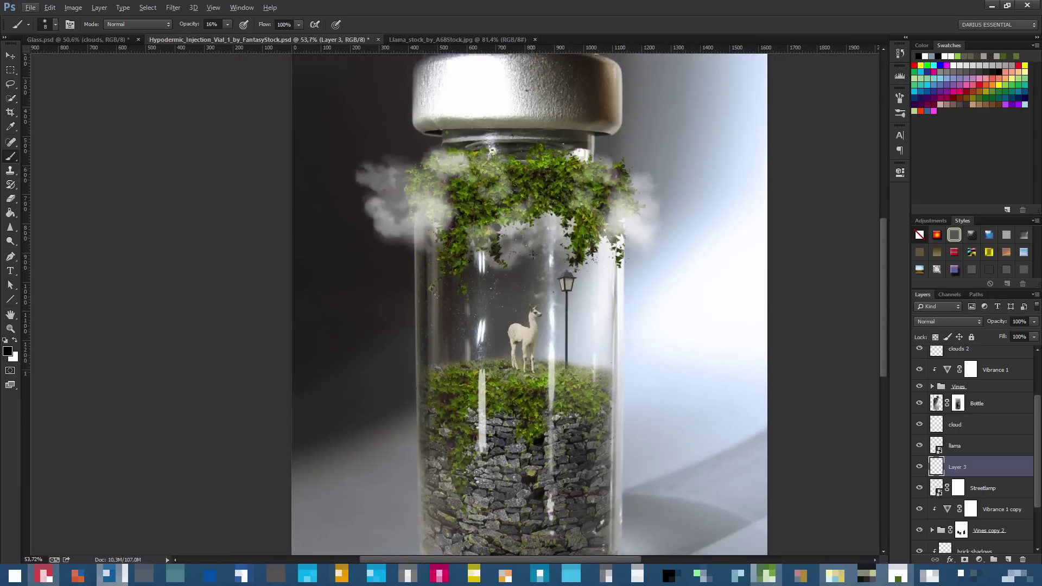
scroll(498, 236, up, 1)
scroll(498, 236, up, 1)
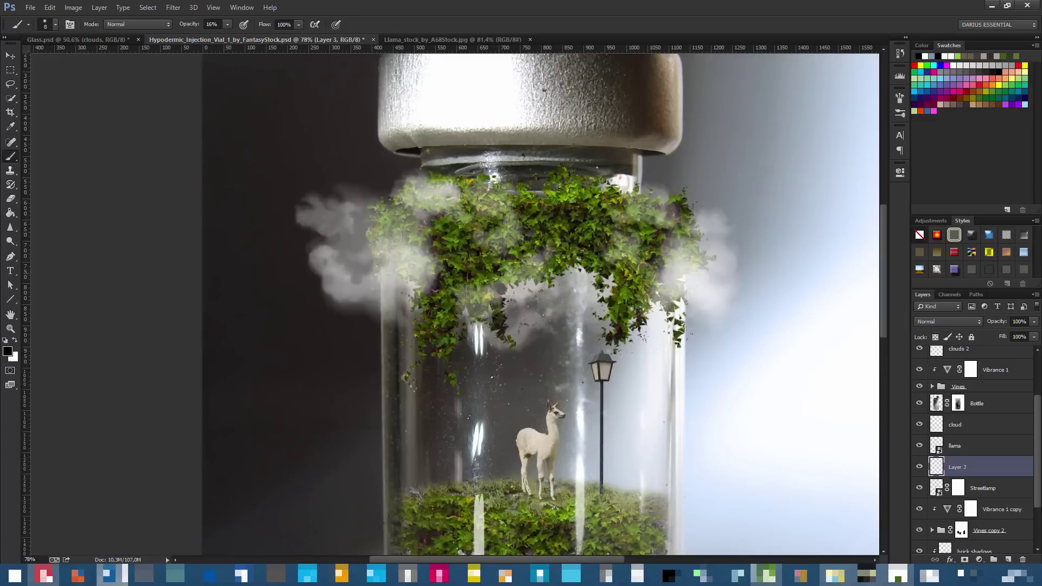
scroll(569, 266, up, 5)
scroll(569, 266, down, 4)
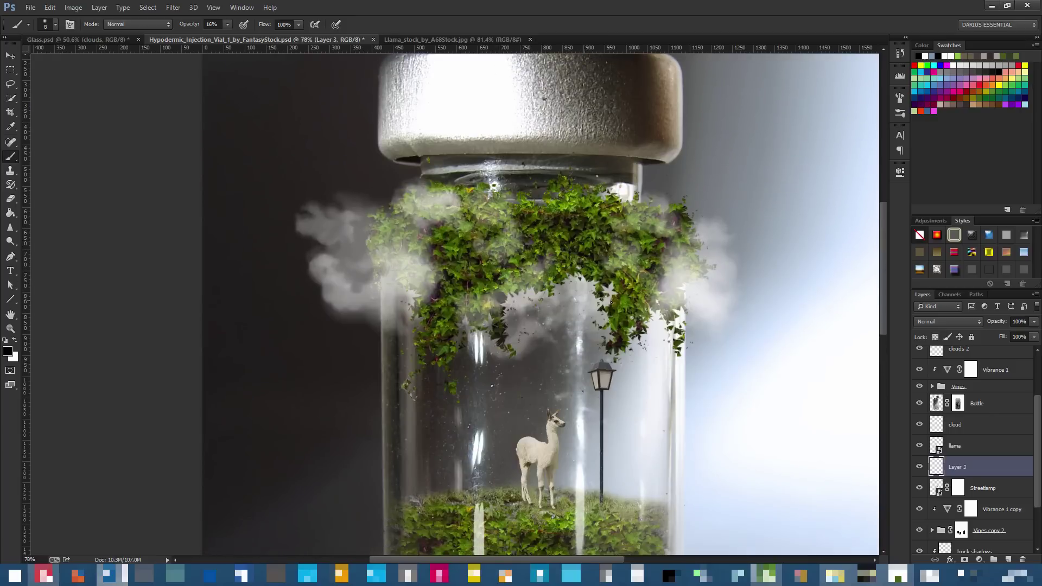
Add a new layer named 'shadows' directly above the Bottle layer
click(984, 411)
click(919, 387)
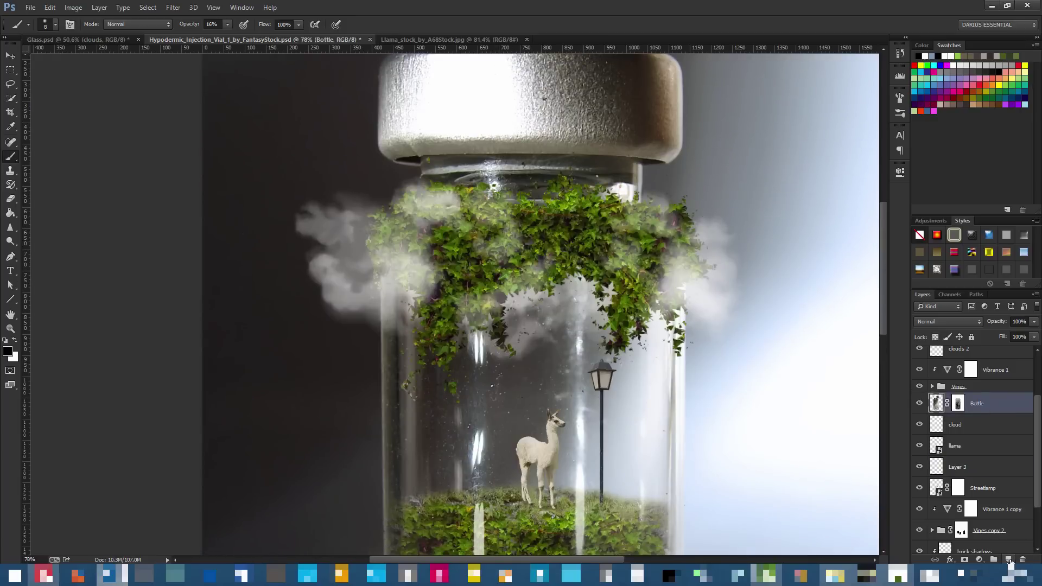
click(1009, 561)
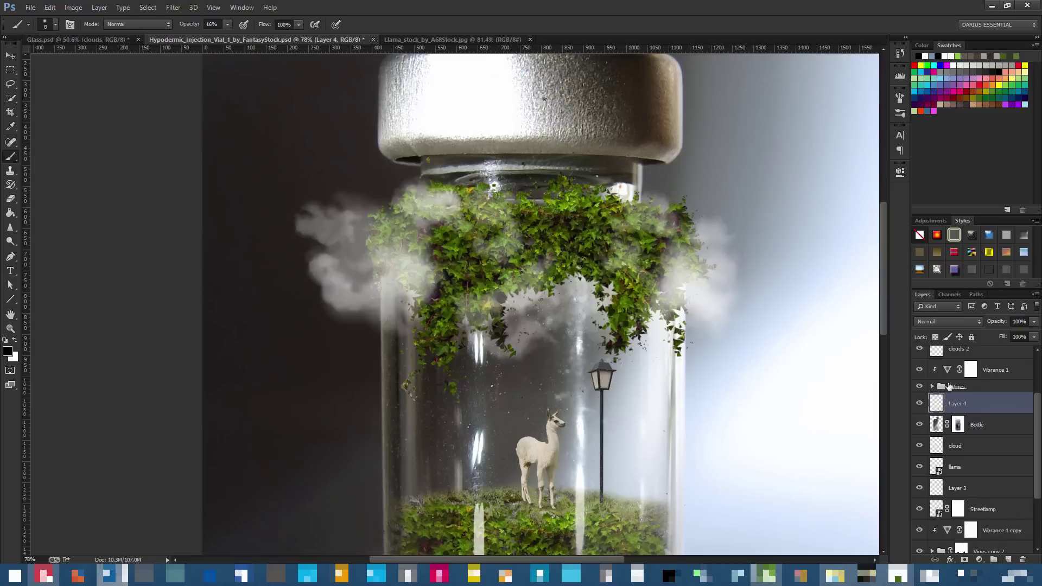
double_click(958, 404)
text(shadows)
key(Return)
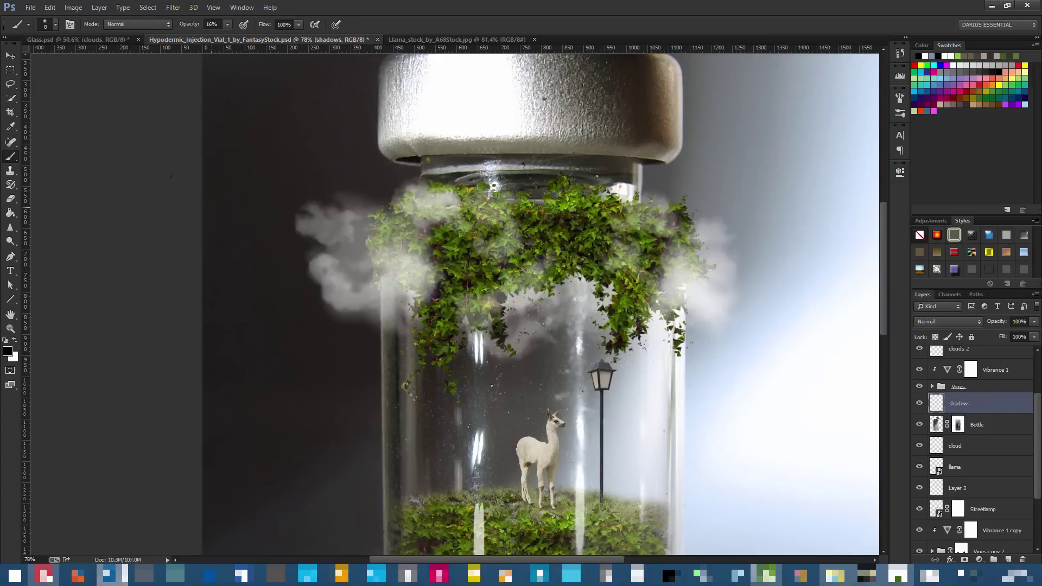
Choose the 74 px maple-leaf brush and reduce its Scatter from 449% to 219%
click(55, 25)
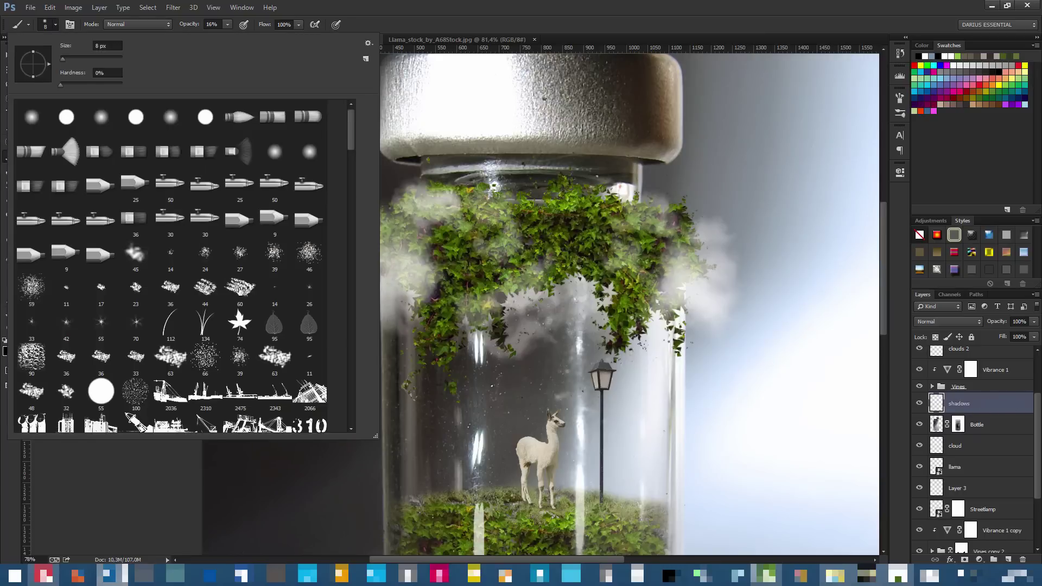
scroll(219, 295, down, 2)
click(239, 262)
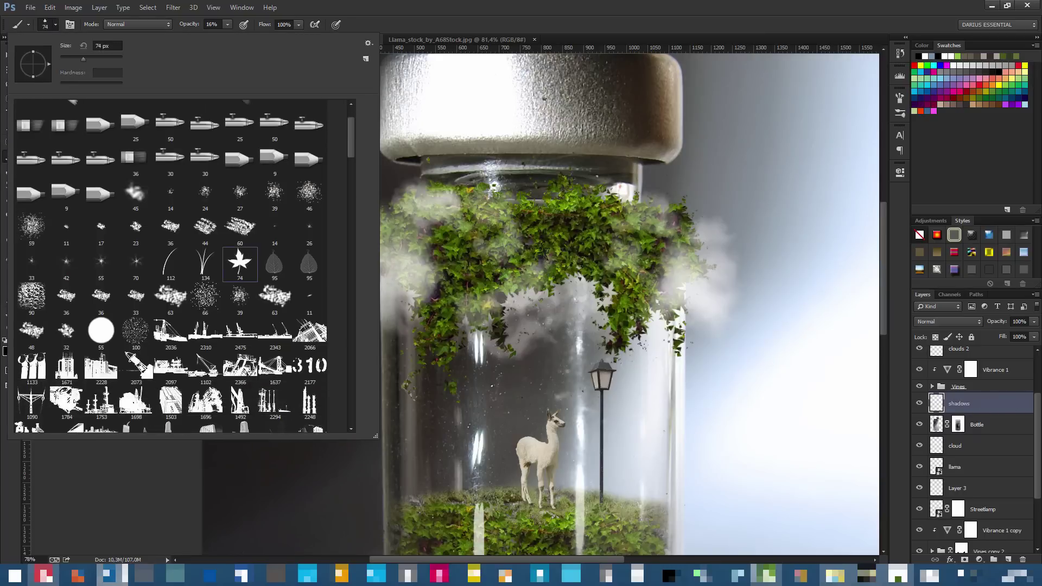
click(69, 25)
click(69, 24)
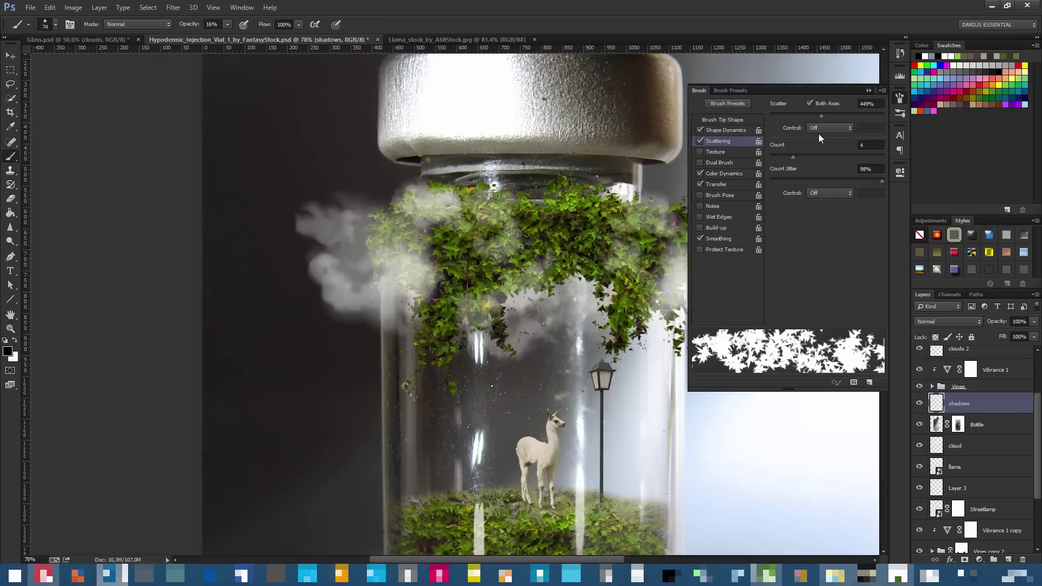
drag(823, 115, 795, 116)
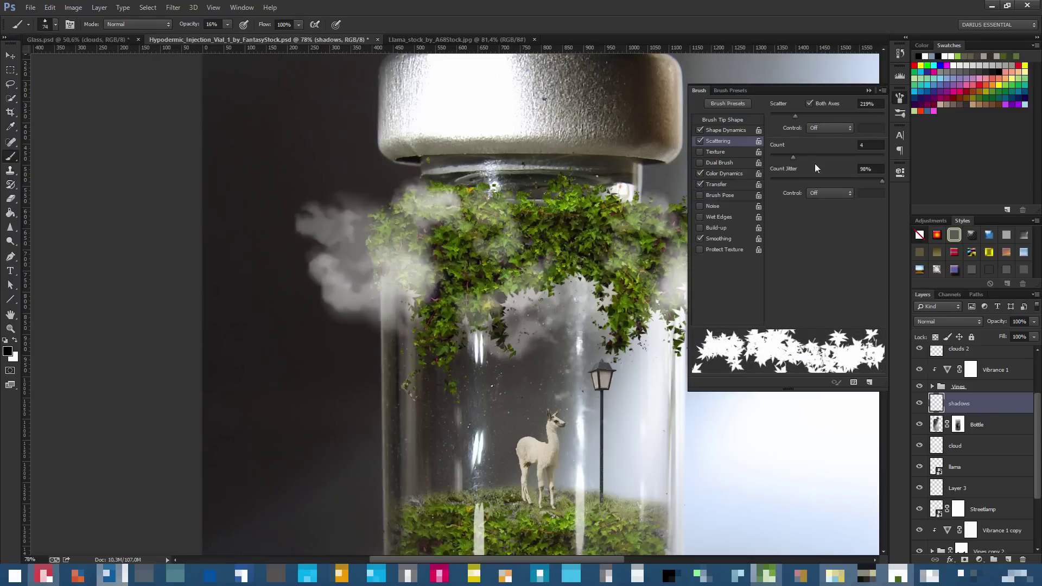
click(868, 90)
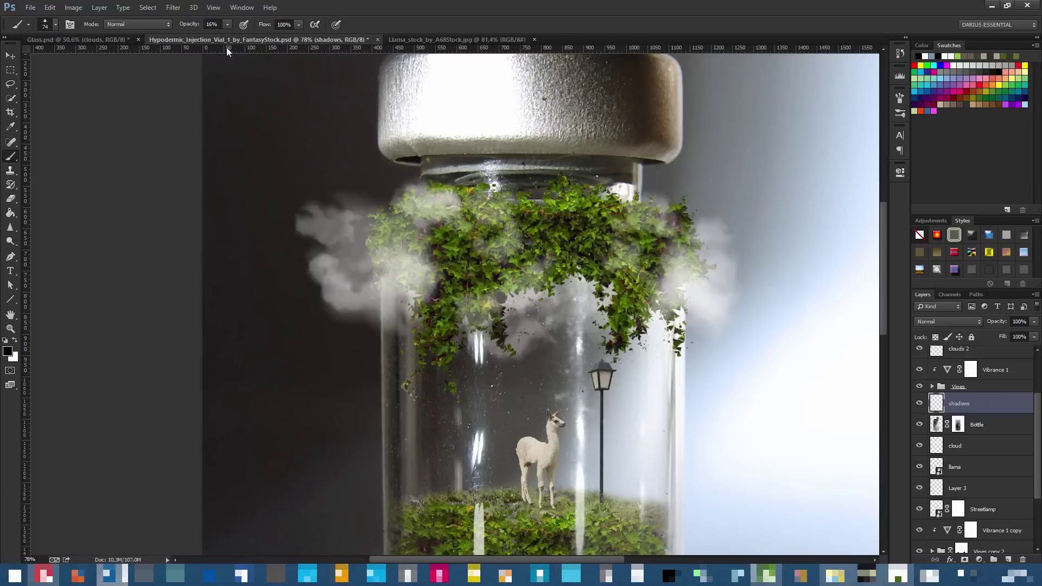
Try shadow strokes across the vines and raise brush opacity to 44%, undoing the strokes
drag(574, 277, 503, 300)
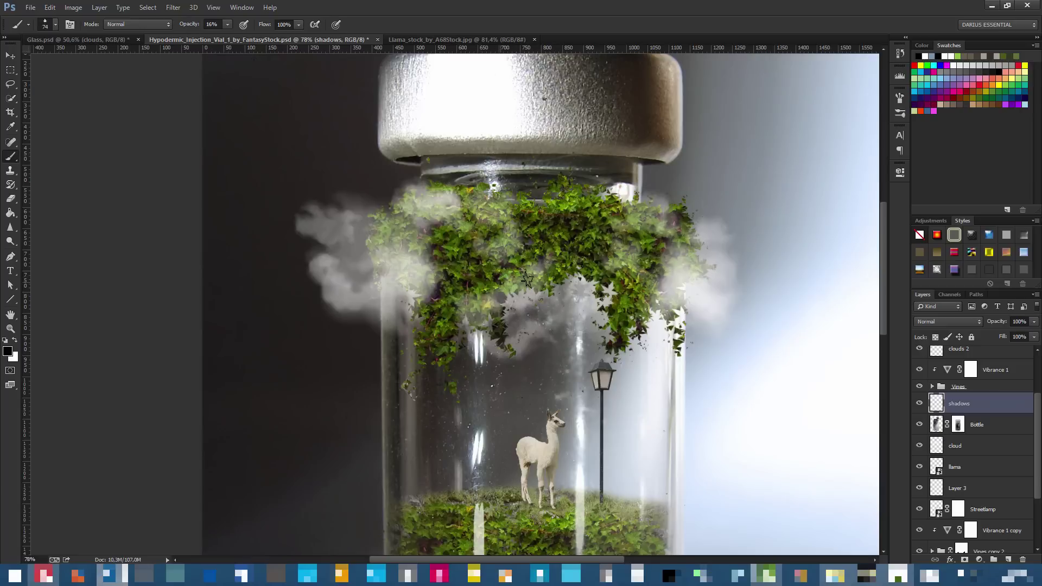
key(ctrl+z)
drag(193, 30, 209, 30)
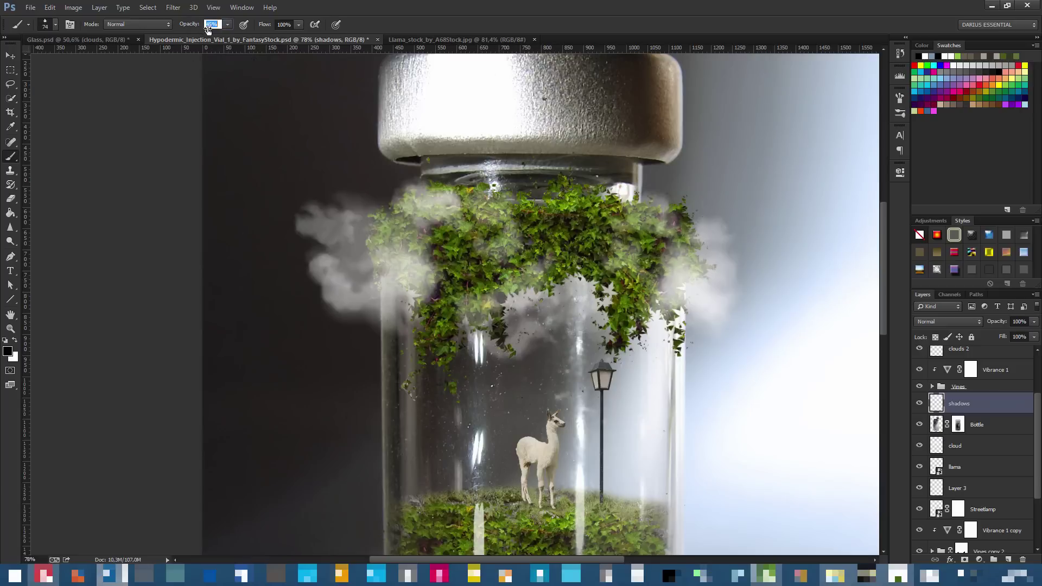
drag(573, 282, 487, 303)
key(ctrl+z)
key(ctrl+z)
Shrink the leaf brush to 48 px and stamp leaf-shaped shadows beside the vines
click(55, 24)
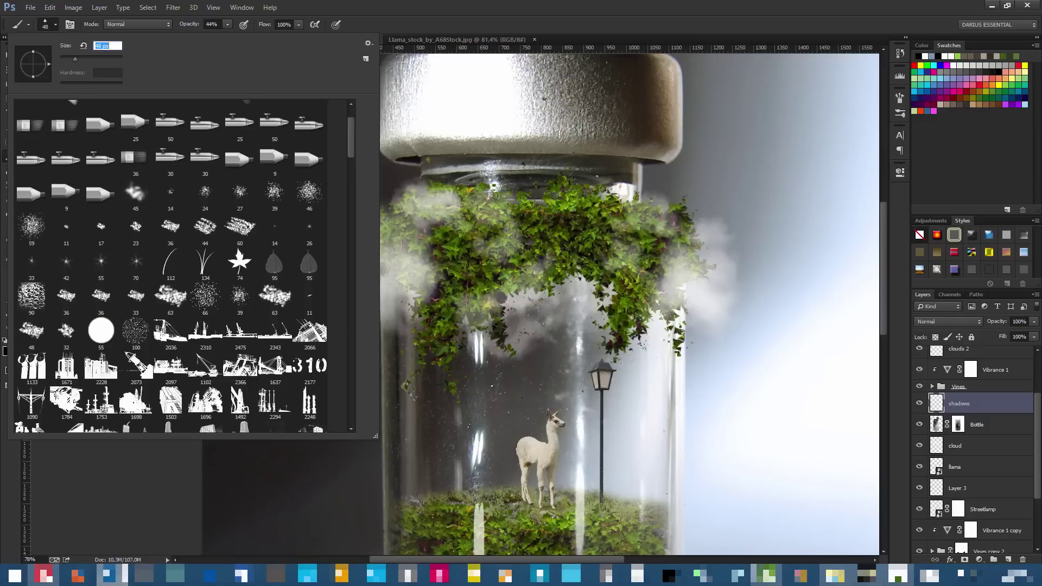
click(593, 297)
key(ctrl+z)
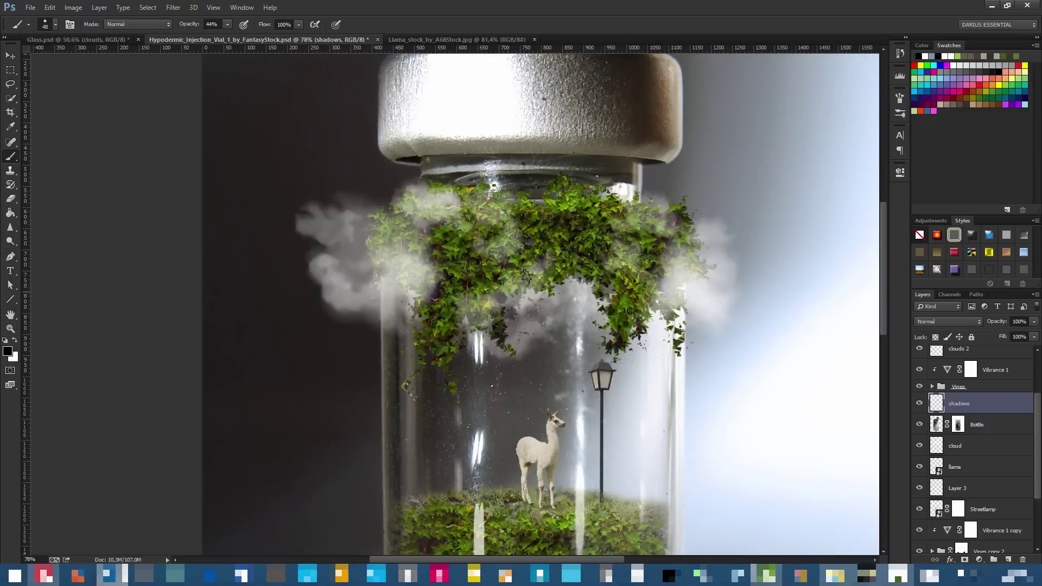
key(ctrl+z)
click(517, 328)
click(517, 301)
click(513, 300)
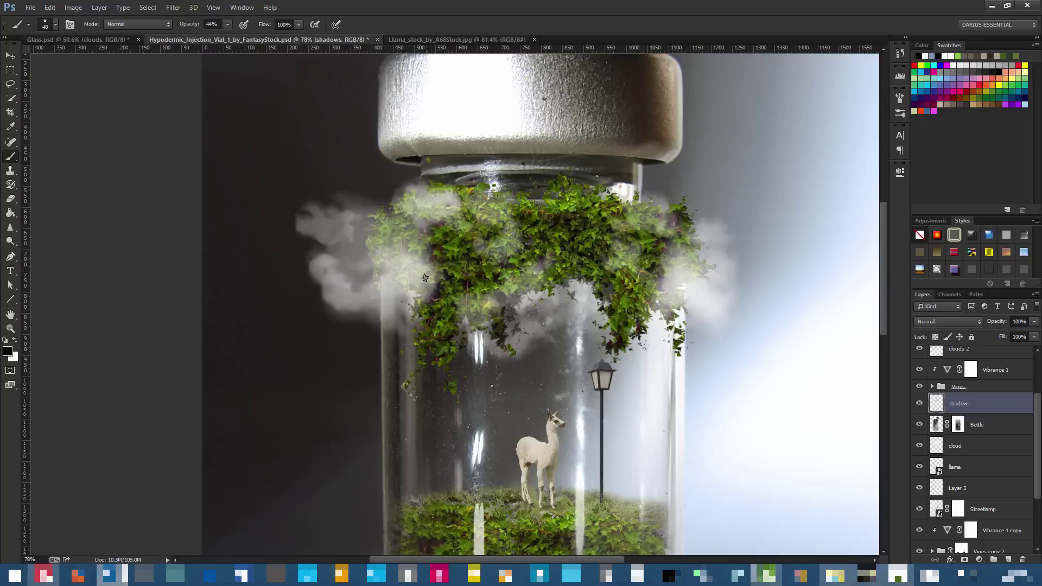
Show Layer 1, llama copy and Layer 2, select Layer 2, and save the composite
scroll(526, 294, down, 4)
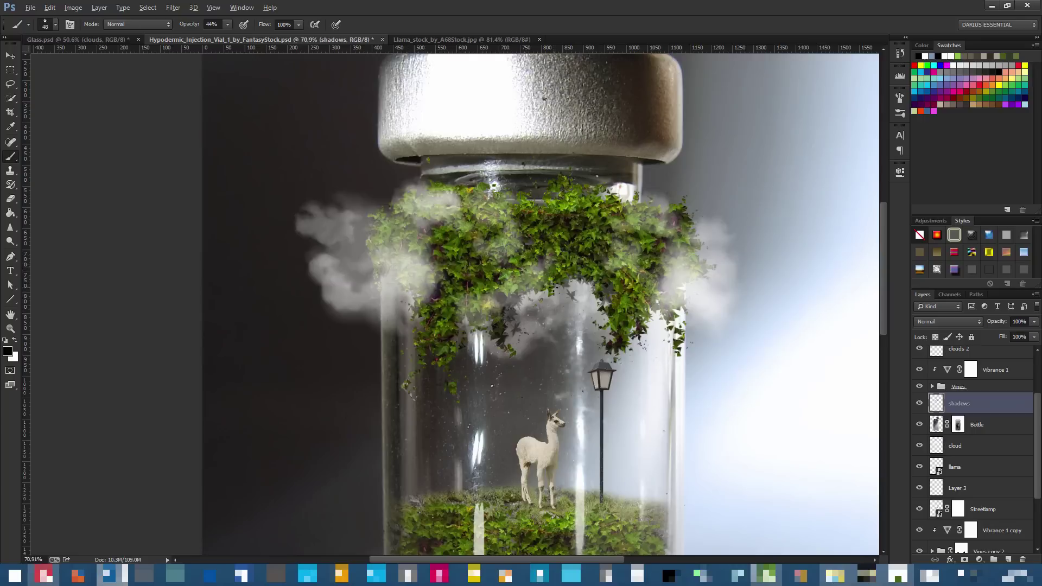
scroll(389, 239, up, 1)
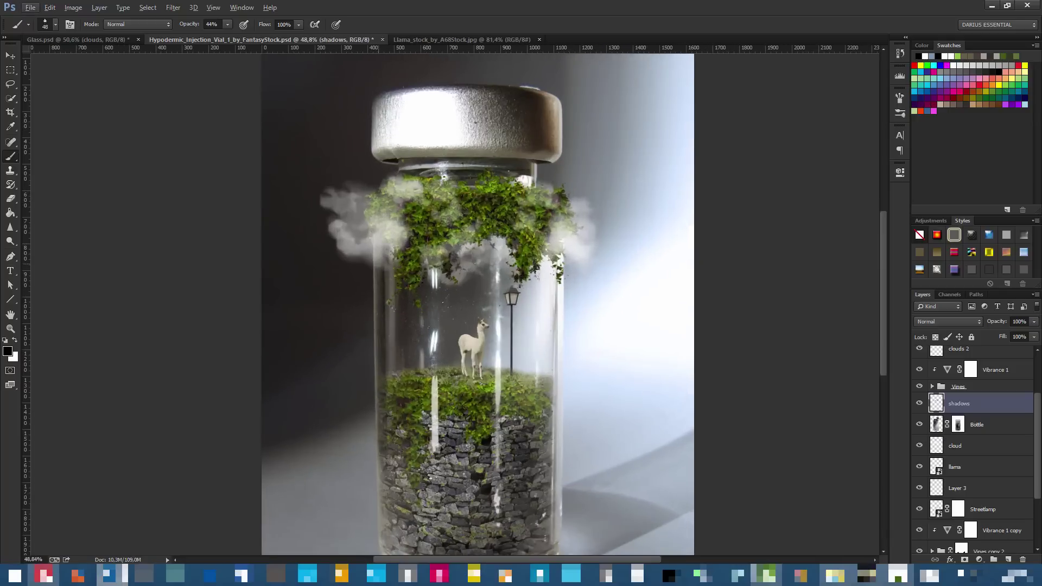
scroll(936, 396, up, 3)
drag(921, 398, 919, 357)
click(971, 357)
key(ctrl+s)
Review the layer stack, selecting llama copy and then Layer 2 again
scroll(458, 309, down, 6)
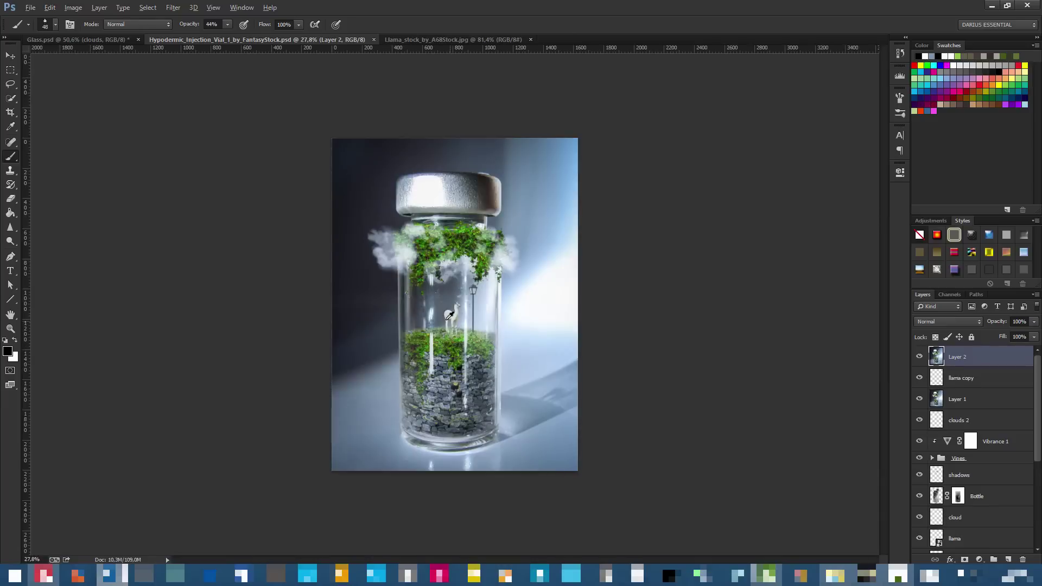
scroll(457, 309, up, 6)
scroll(457, 310, down, 3)
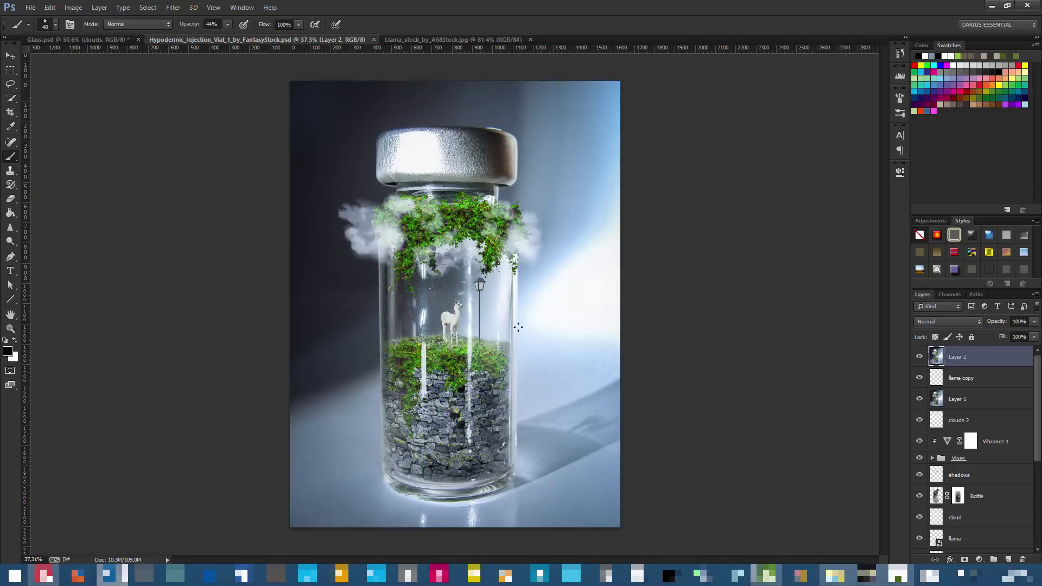
click(1007, 382)
click(994, 363)
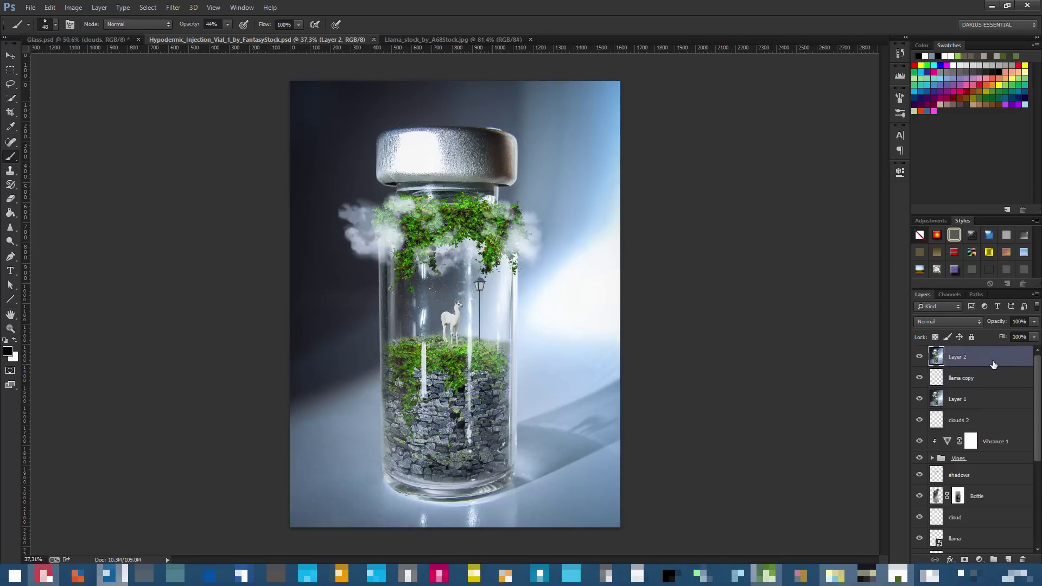